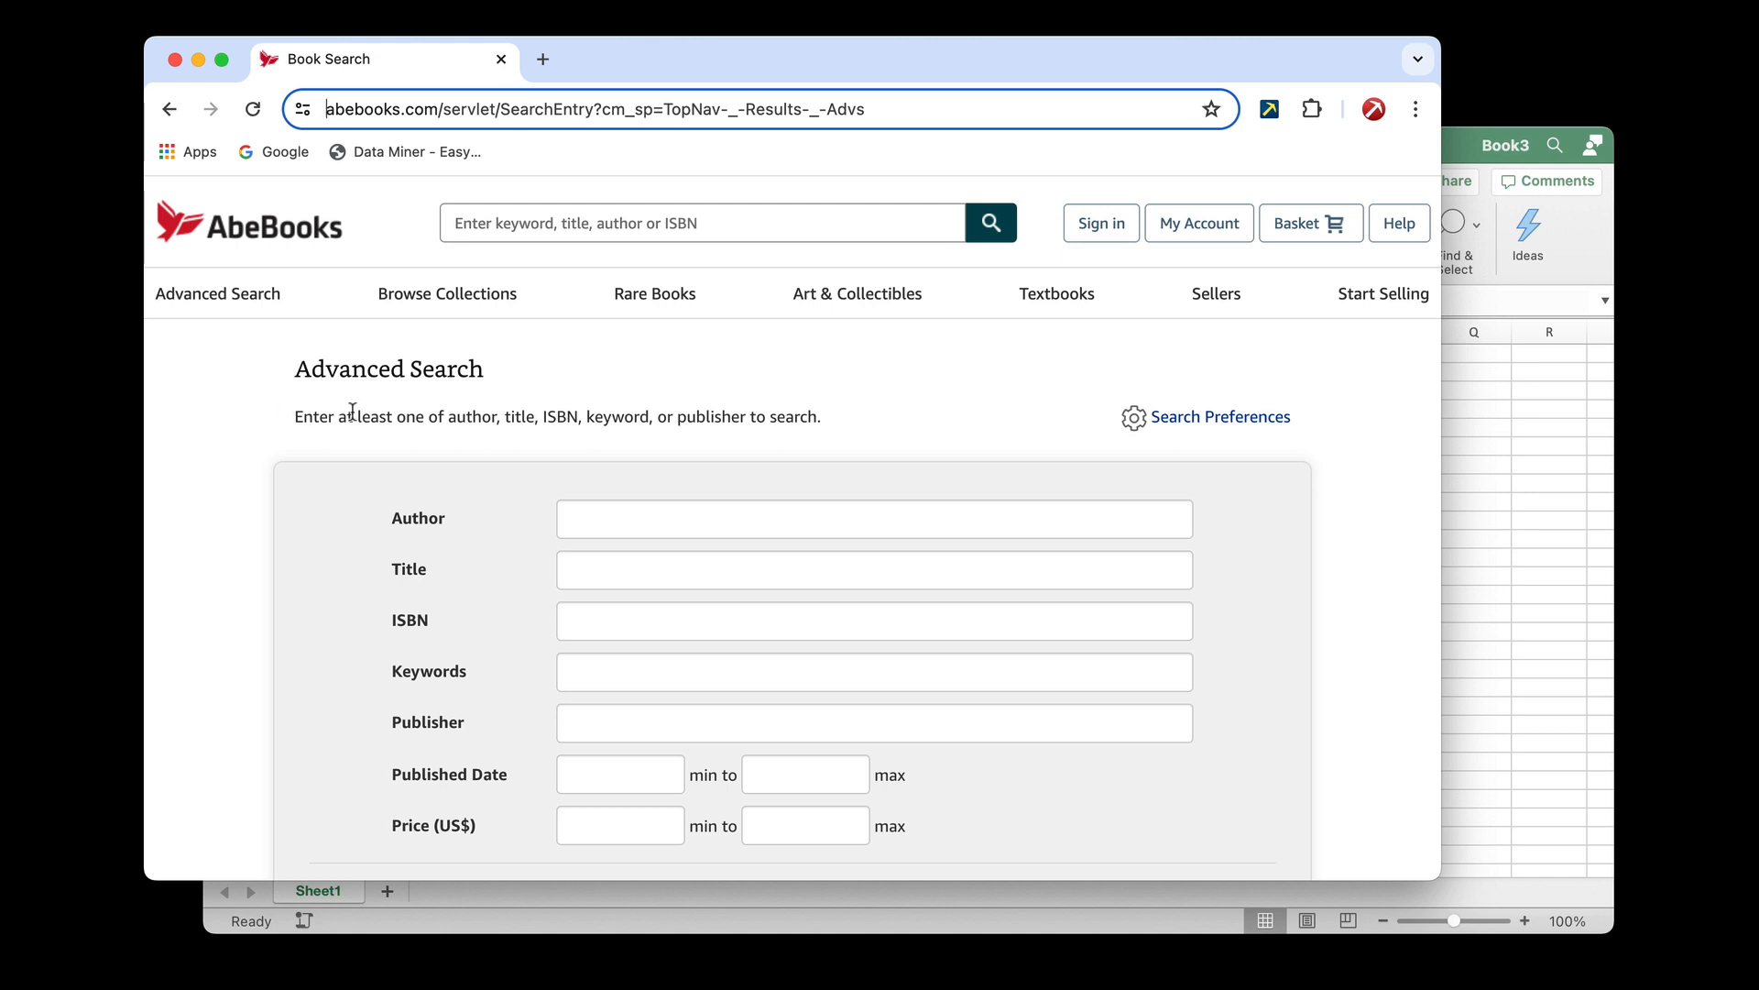
Copy the Author label from the AbeBooks advanced search form into cell A1 of the Excel sheet, matching the destination formatting
scroll(472, 451, down, 1)
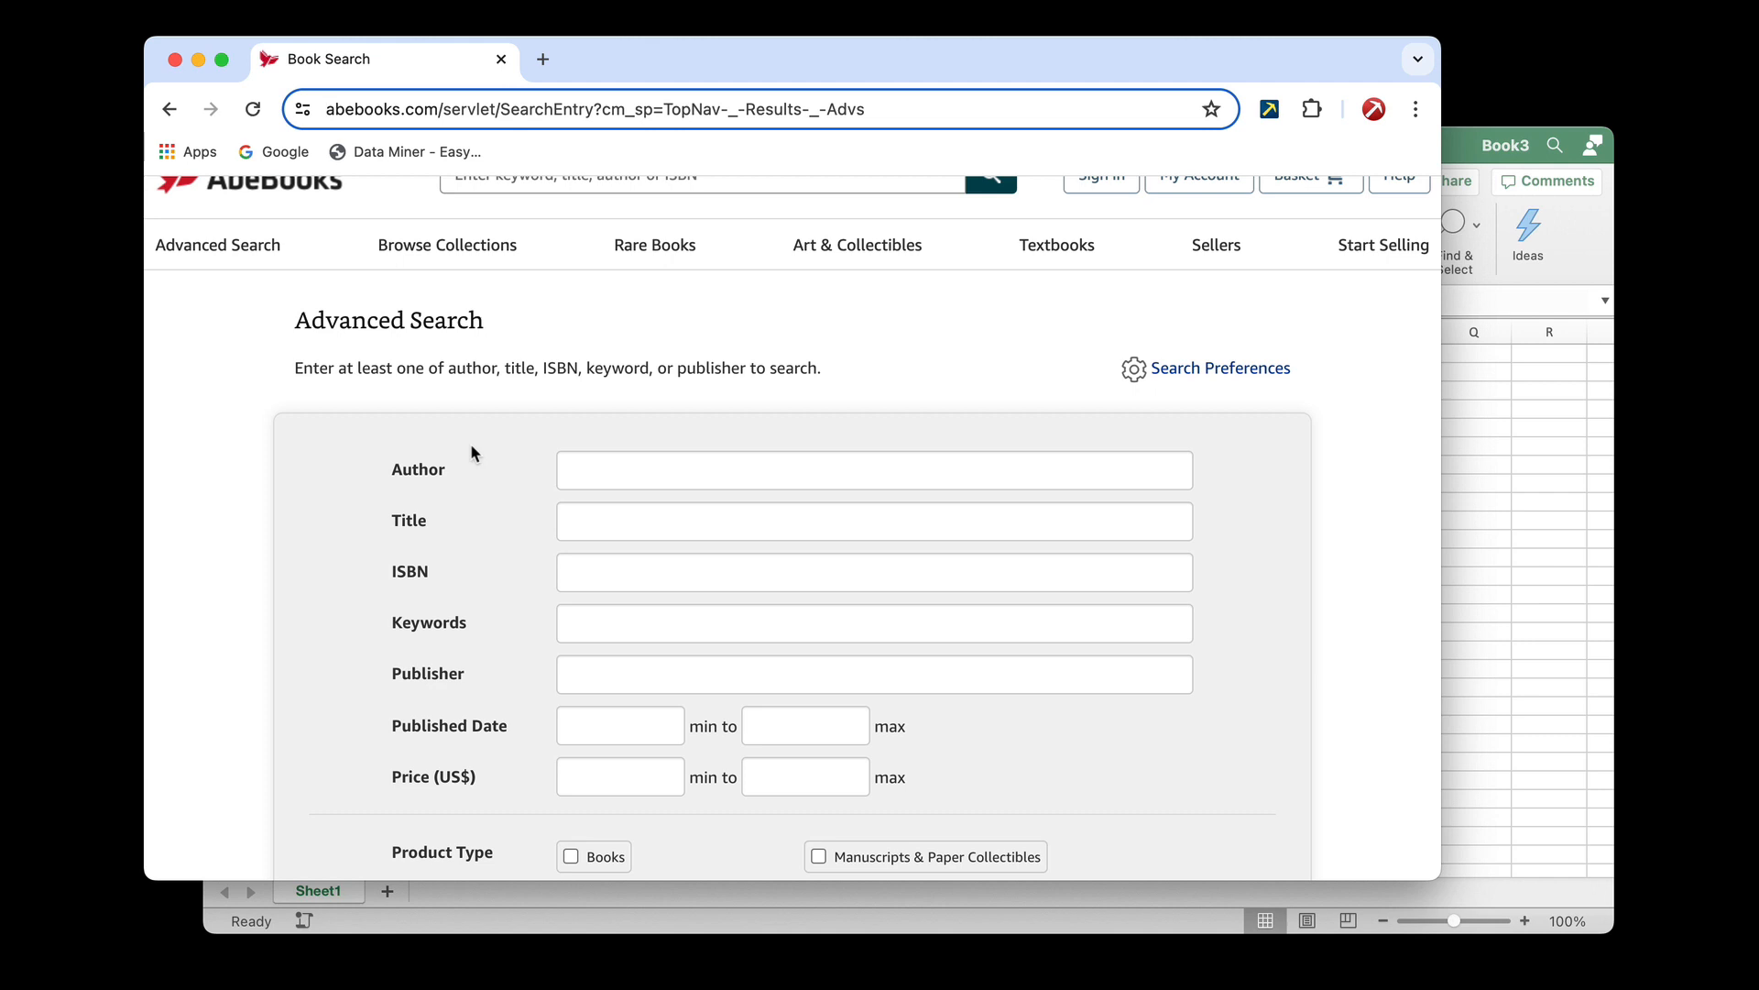
click(1466, 442)
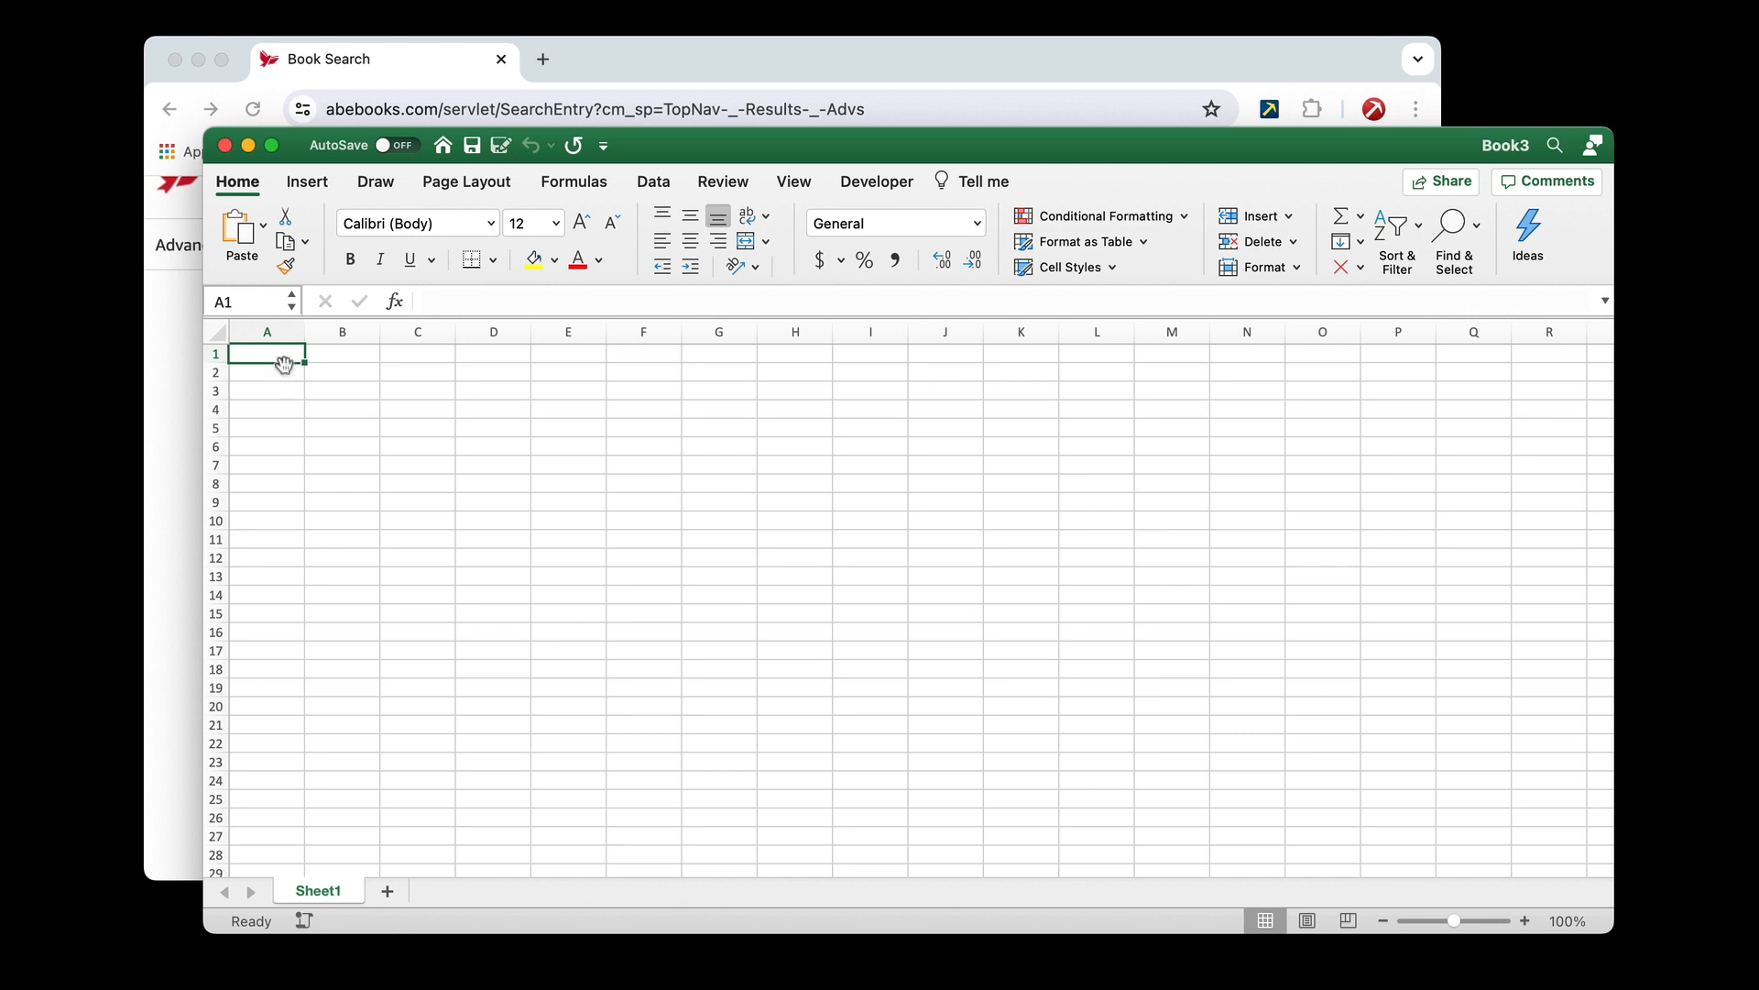
click(187, 367)
double_click(434, 471)
key(super+c)
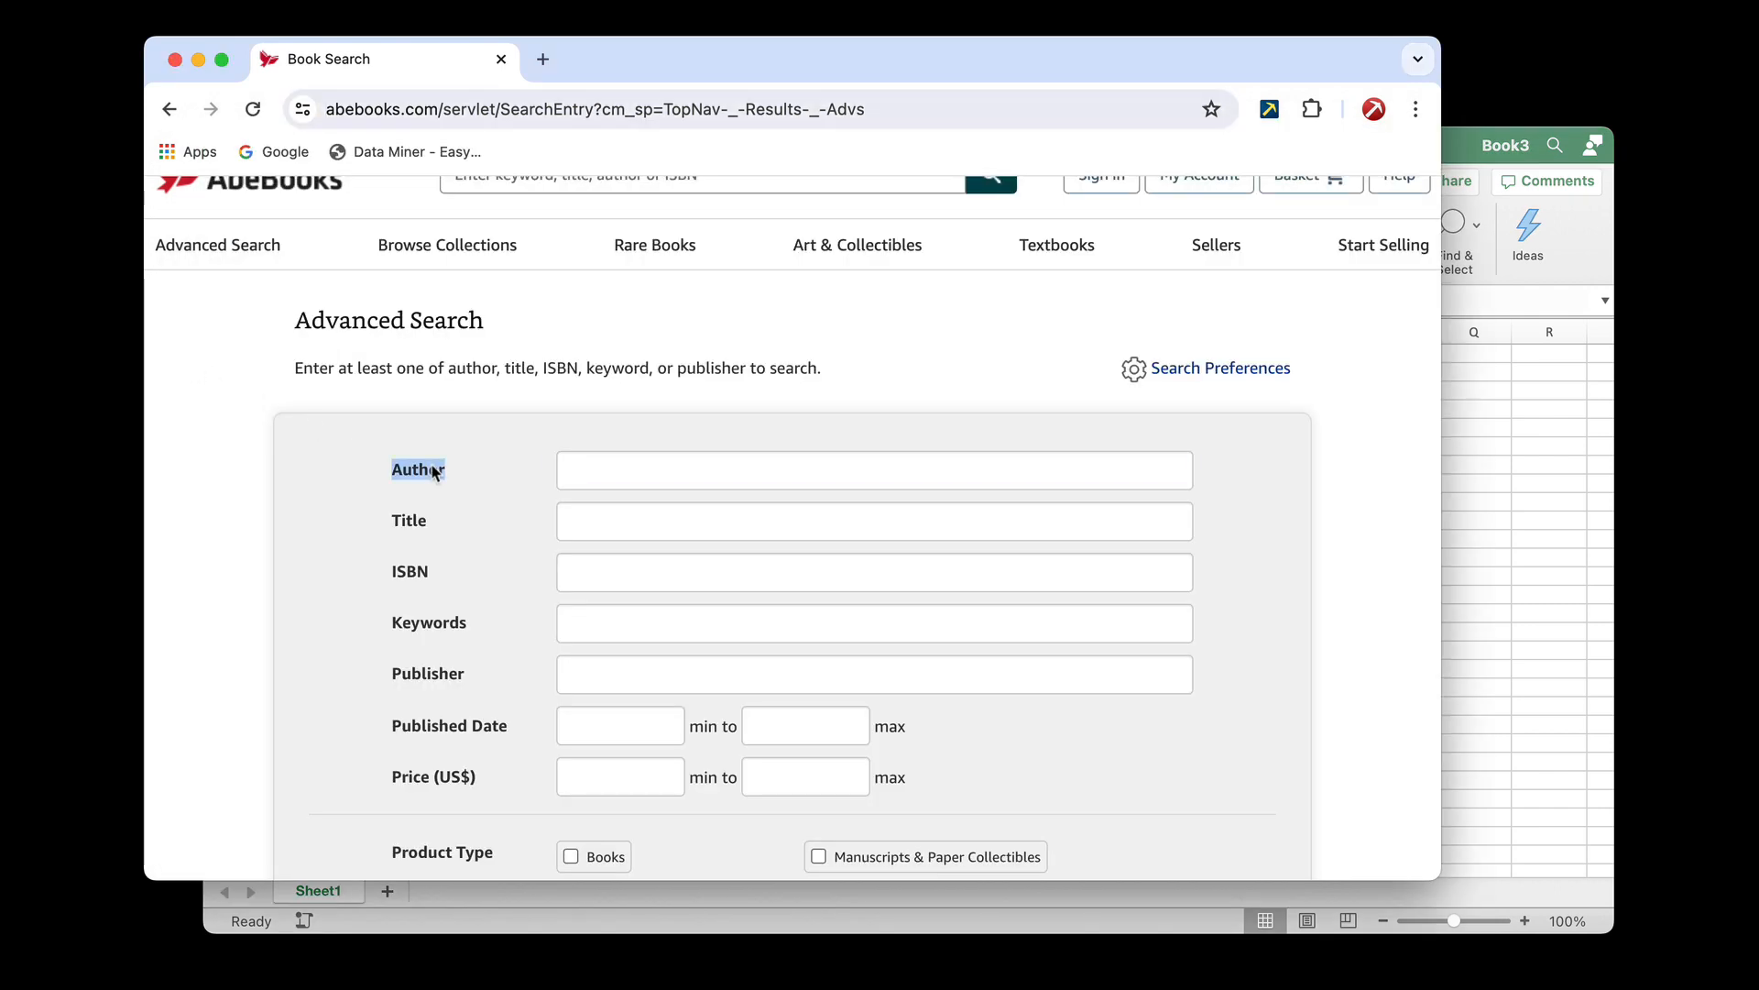
click(1464, 400)
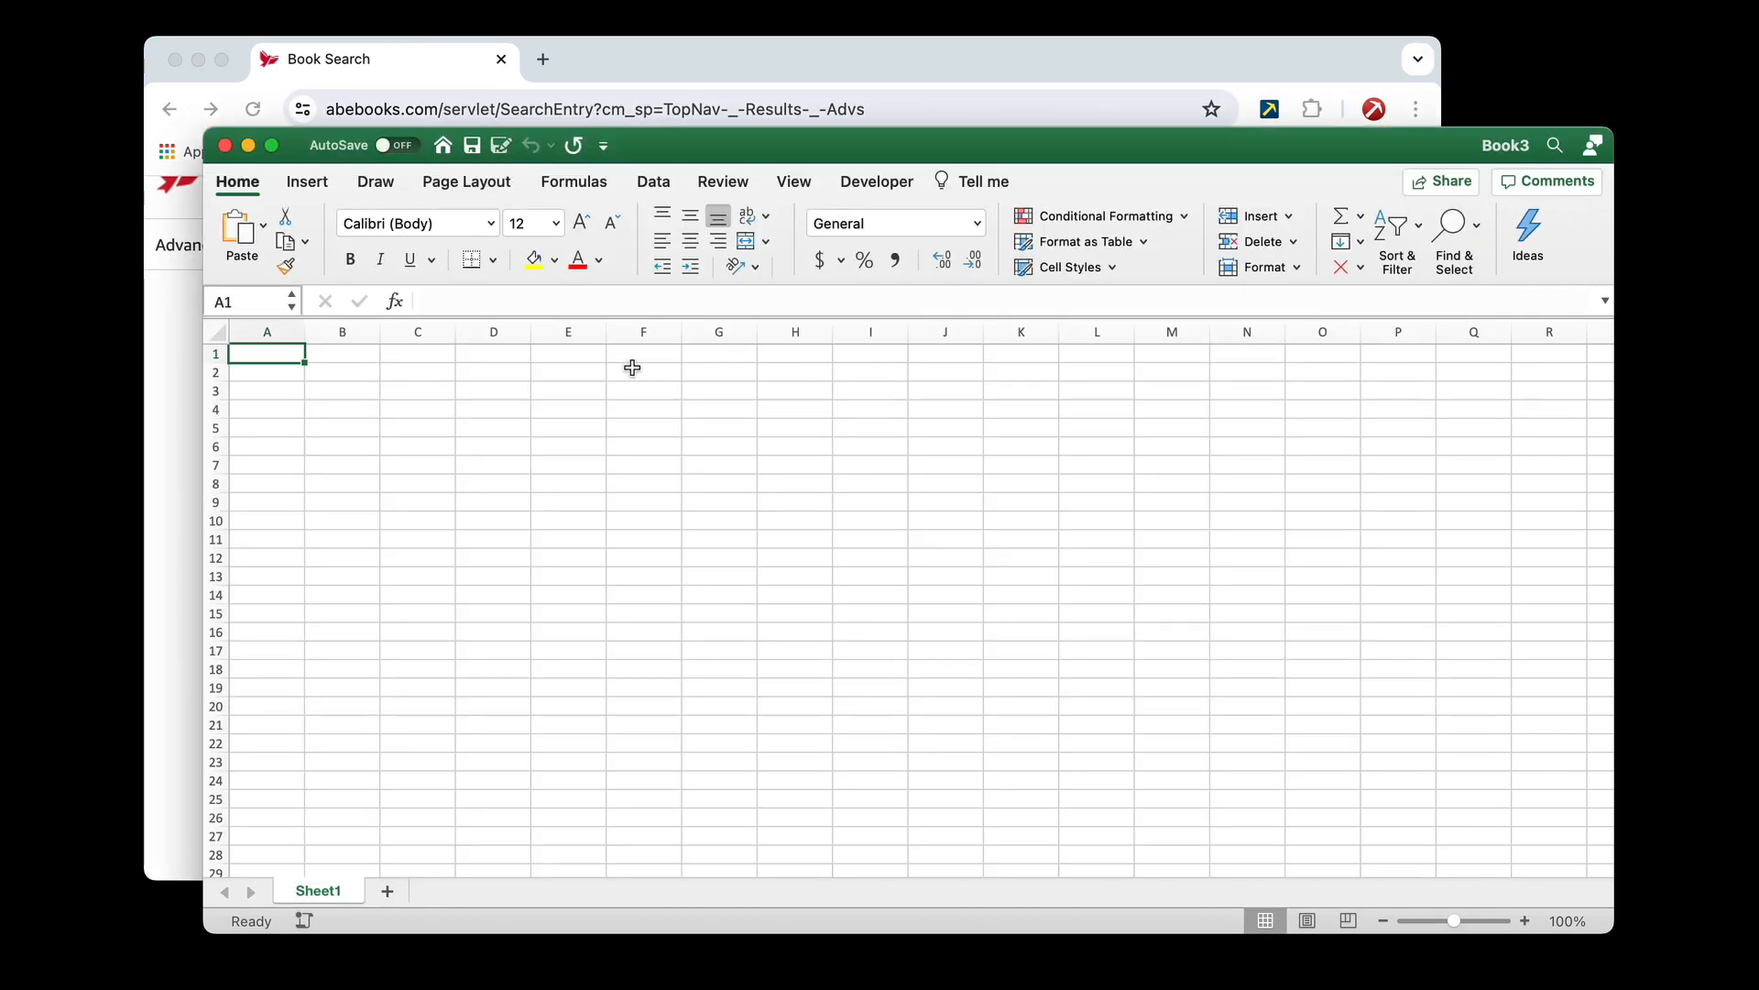
key(super+v)
click(323, 382)
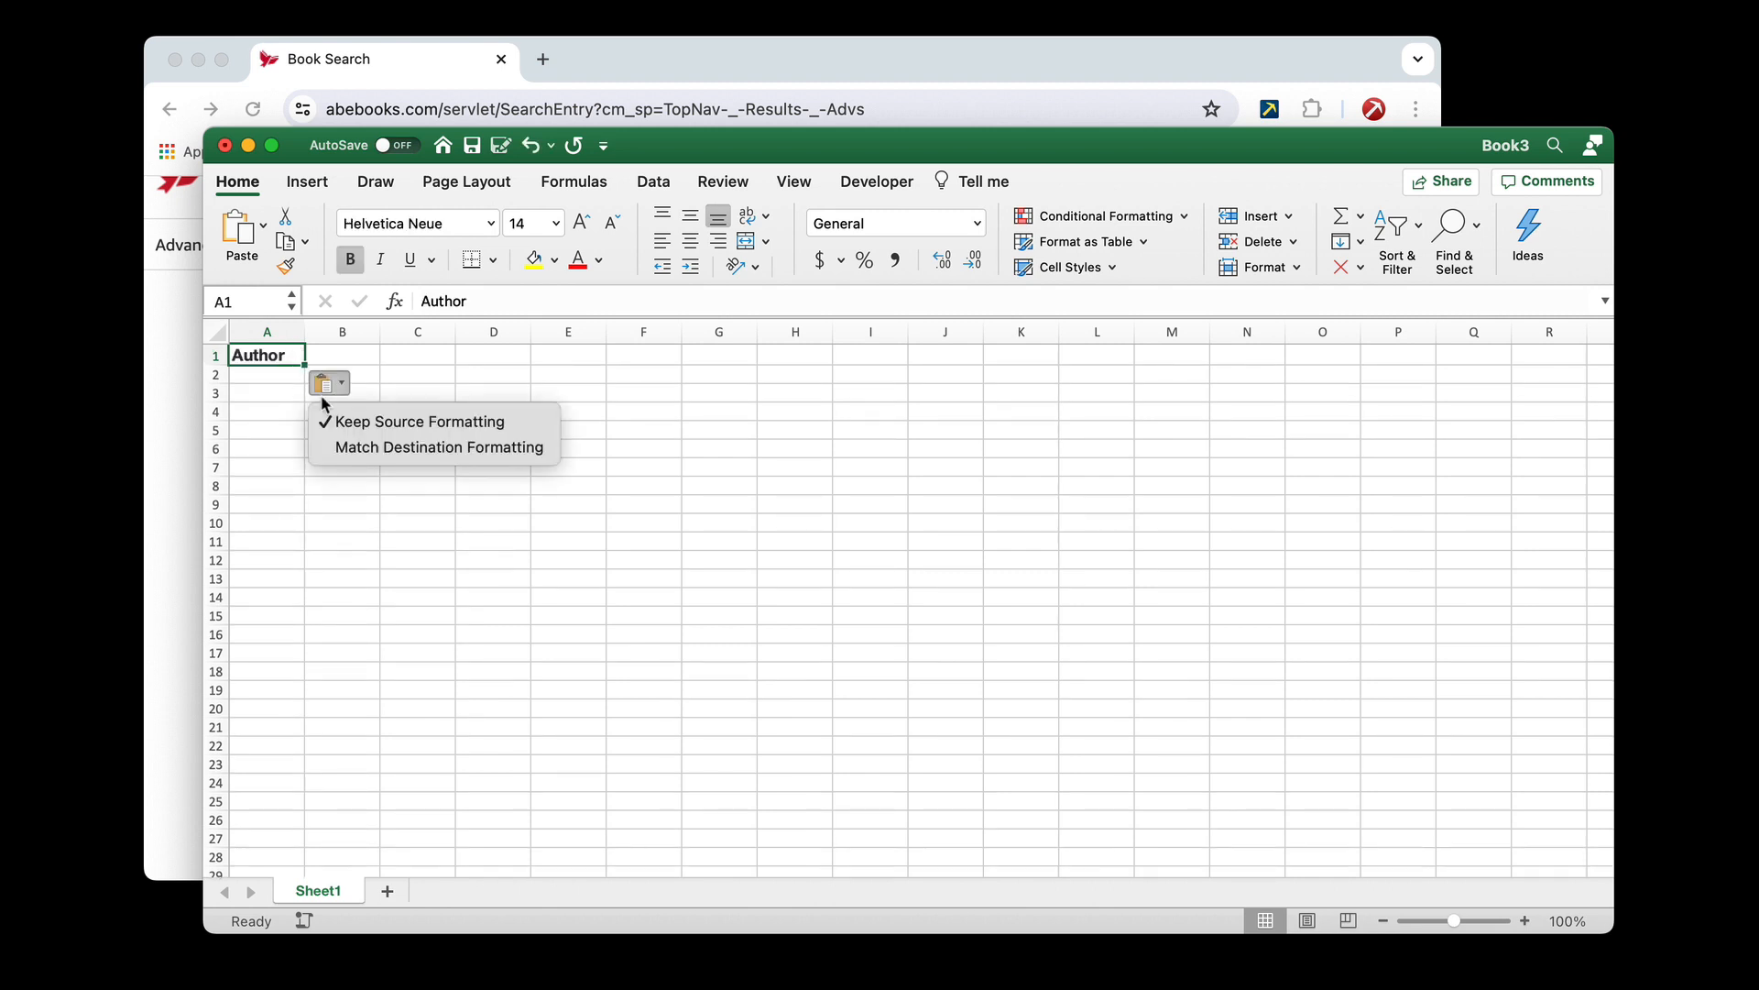
click(342, 447)
Enter three author first names under the Author header, one each in cells A2 to A4
click(261, 380)
text(Jim)
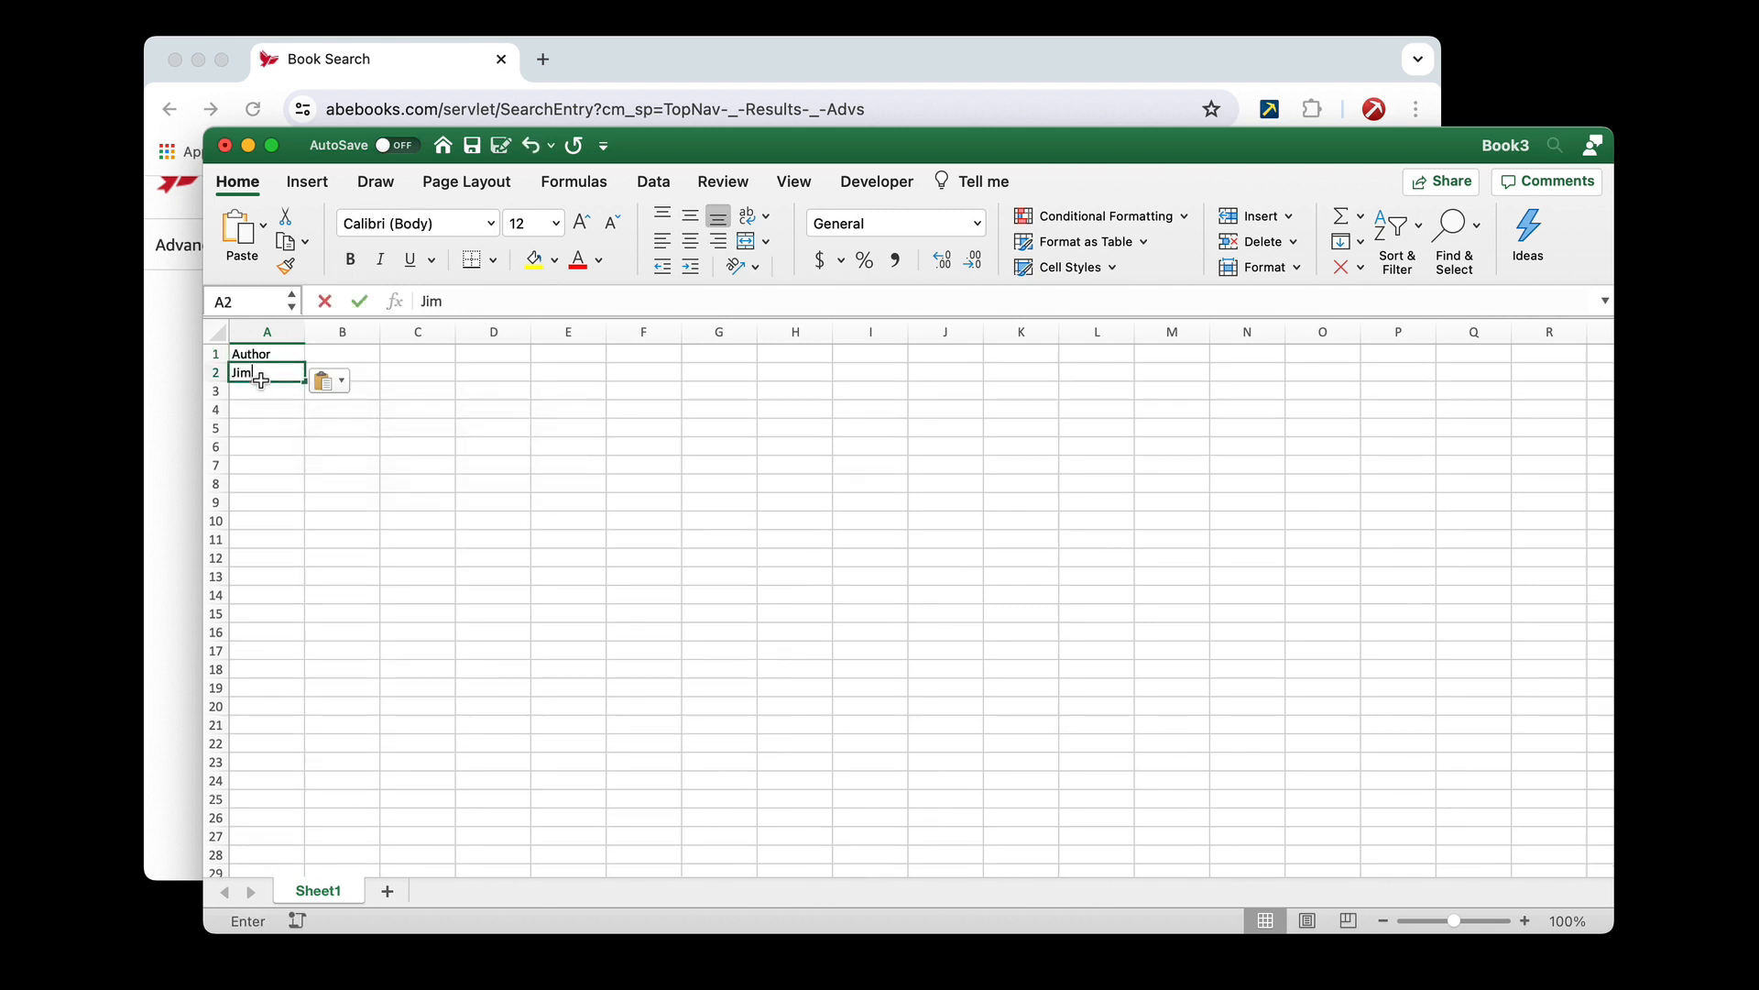
key(Tab)
click(261, 380)
key(Return)
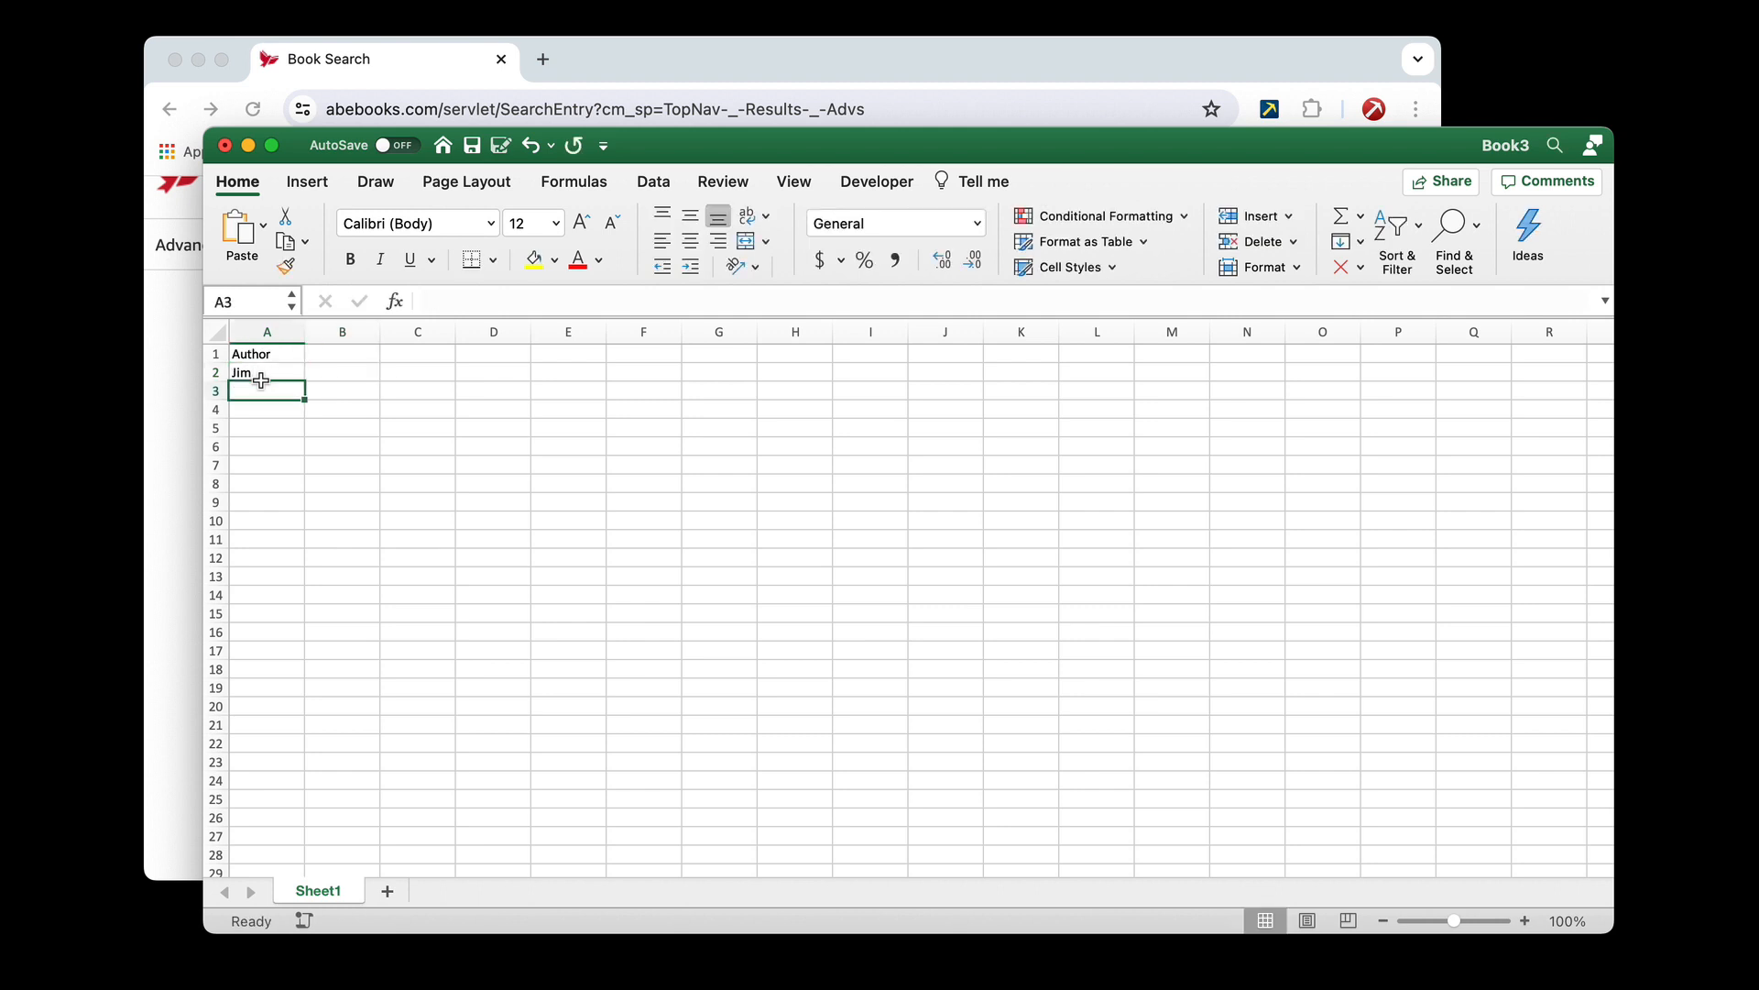
text(Ben)
key(Return)
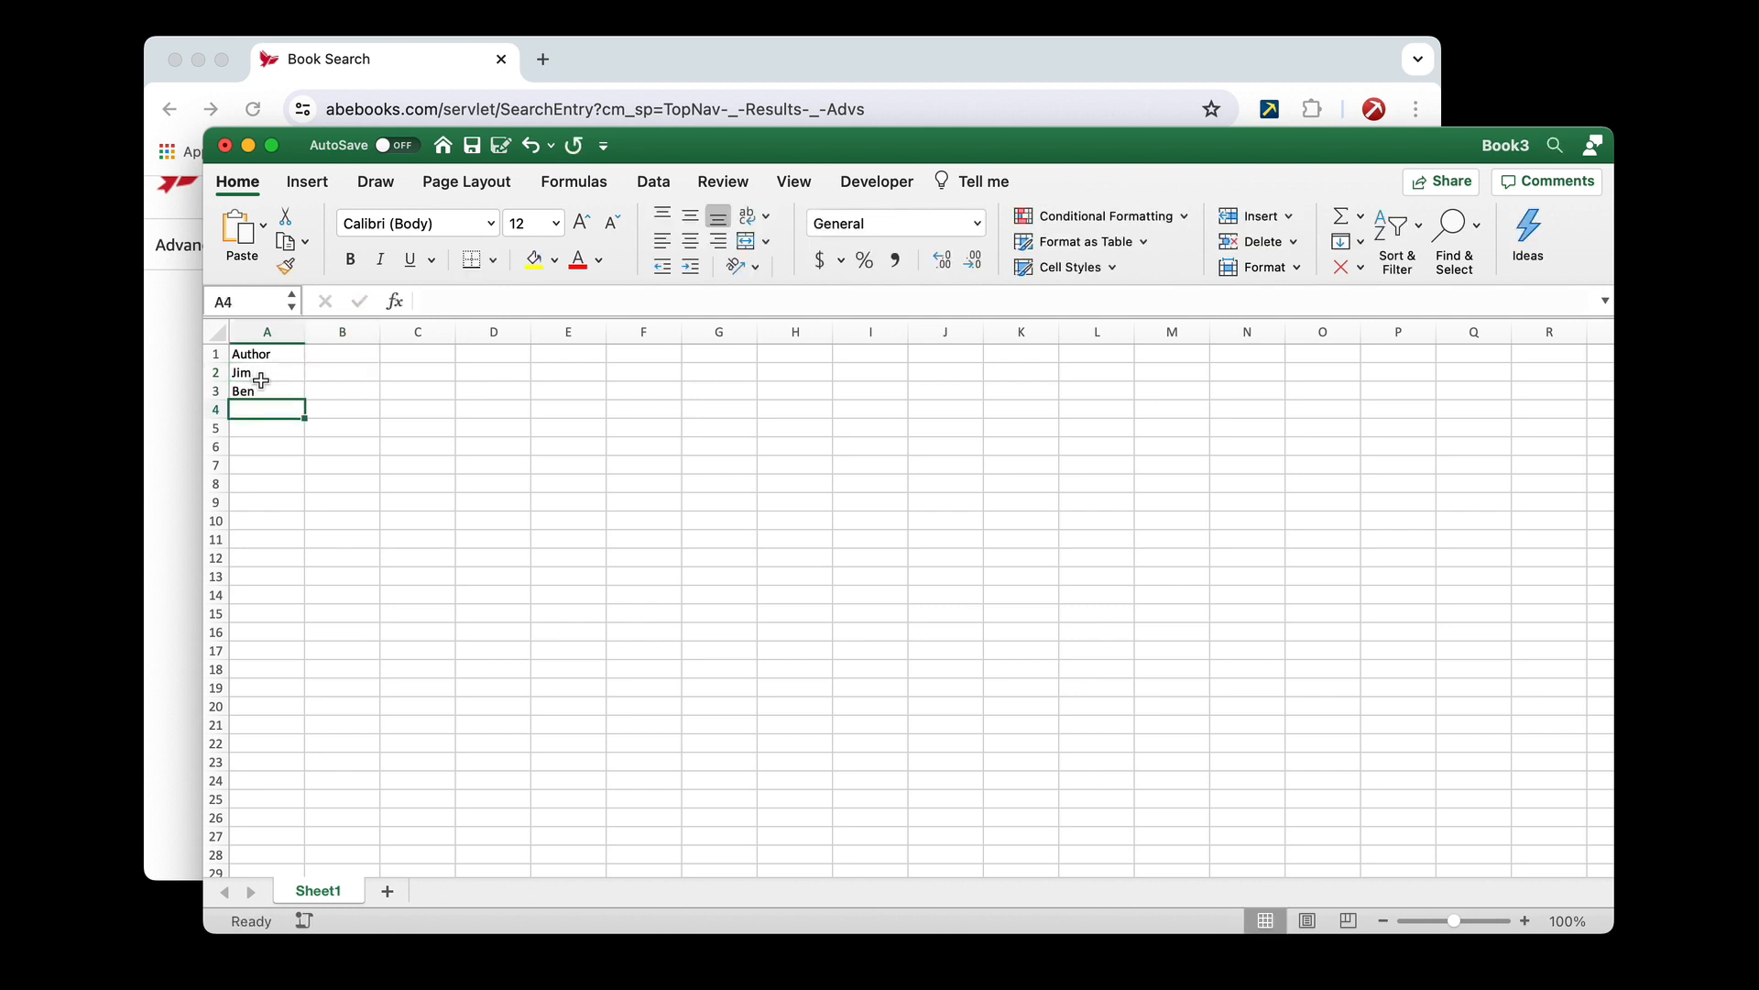
text(Tom)
Copy the Keywords label from the AbeBooks form in Chrome into Excel cell B1, matching the destination formatting
click(177, 404)
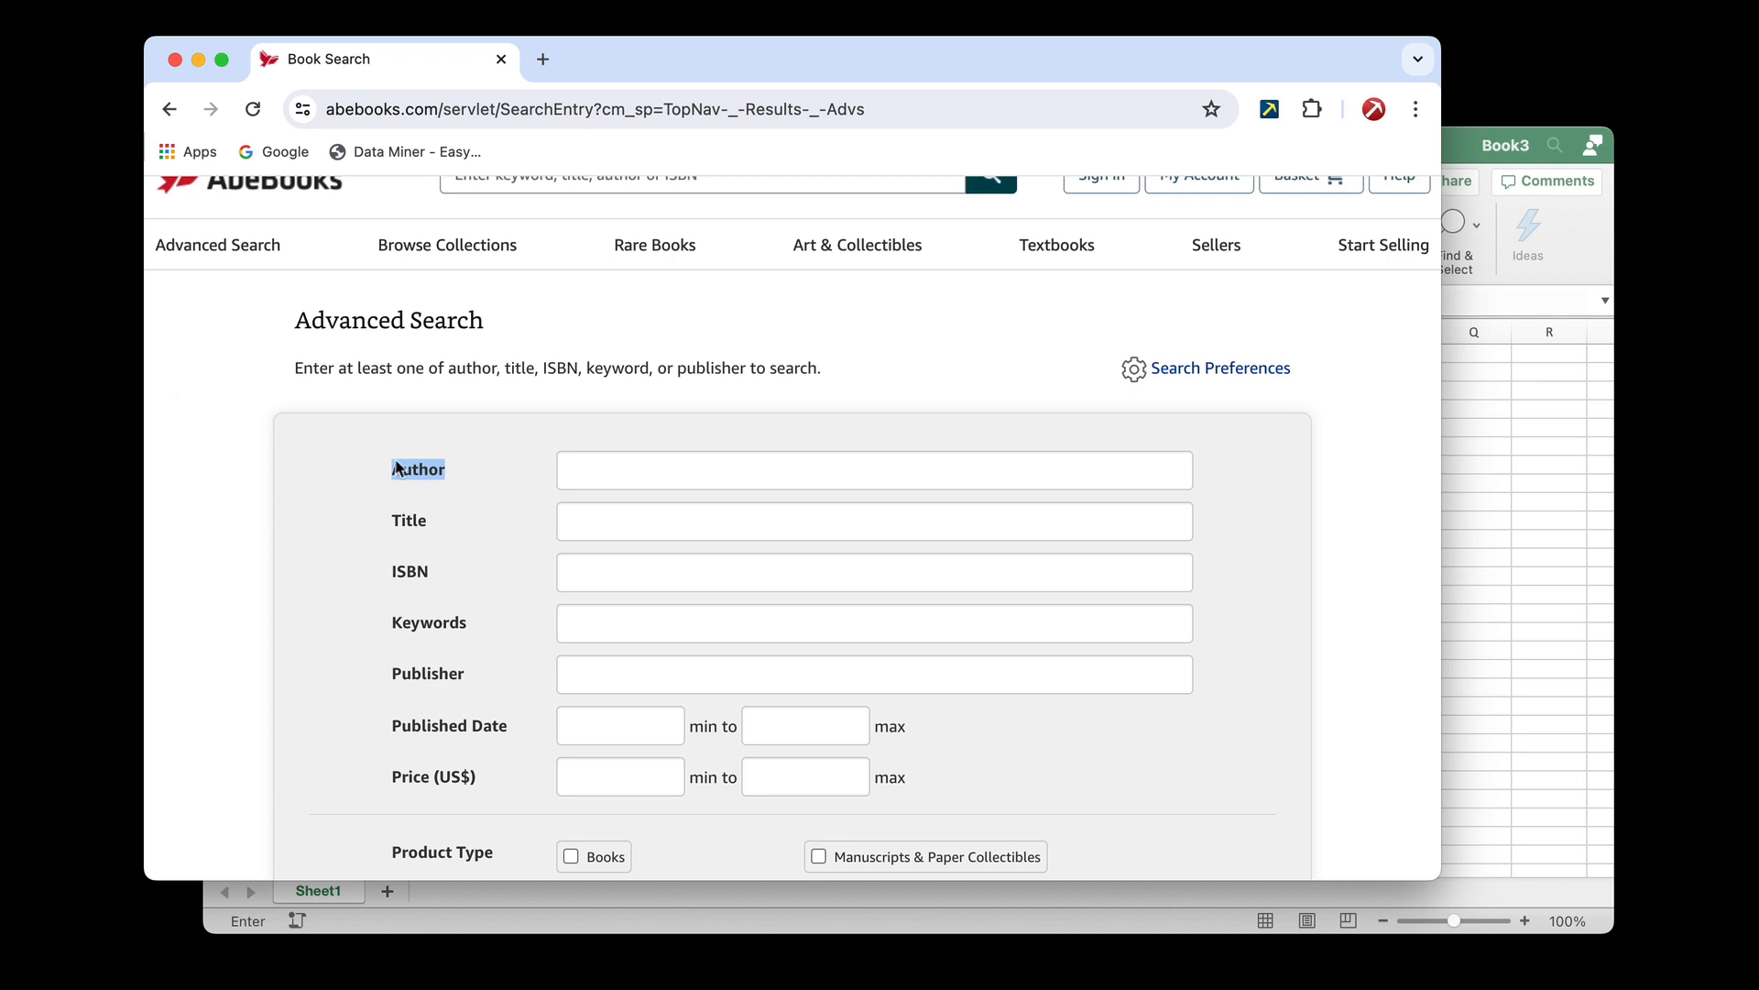
click(445, 488)
scroll(446, 489, down, 2)
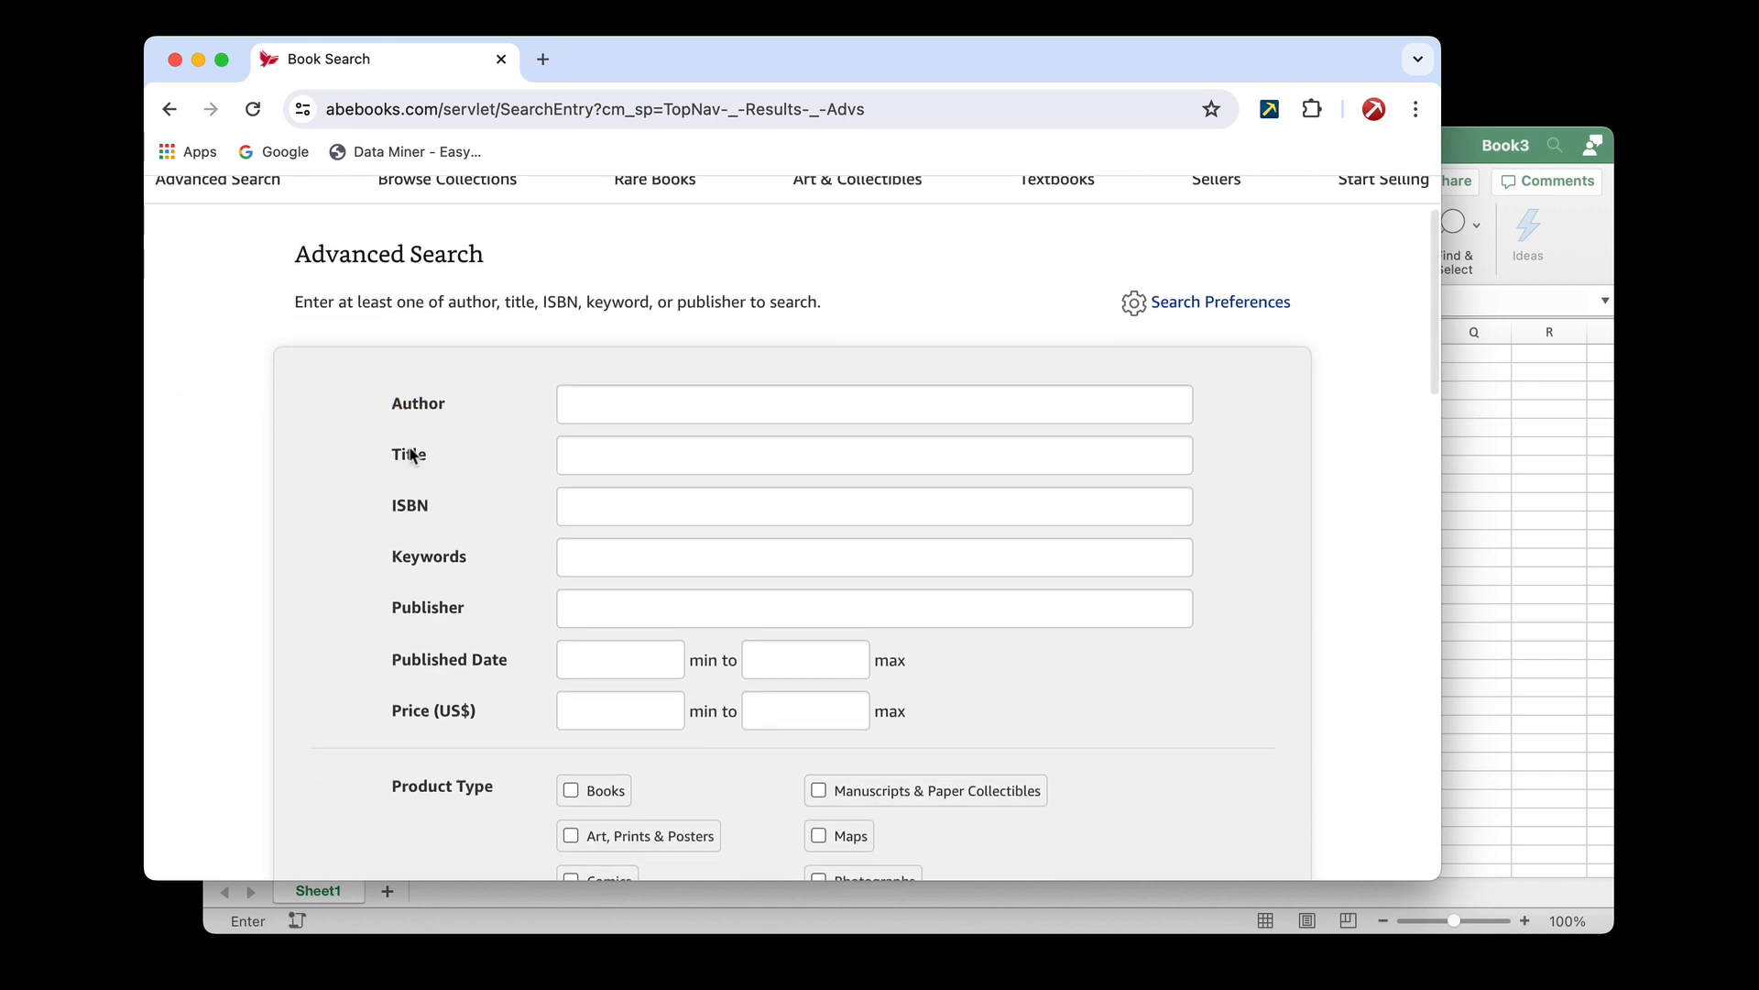
double_click(426, 556)
key(super+c)
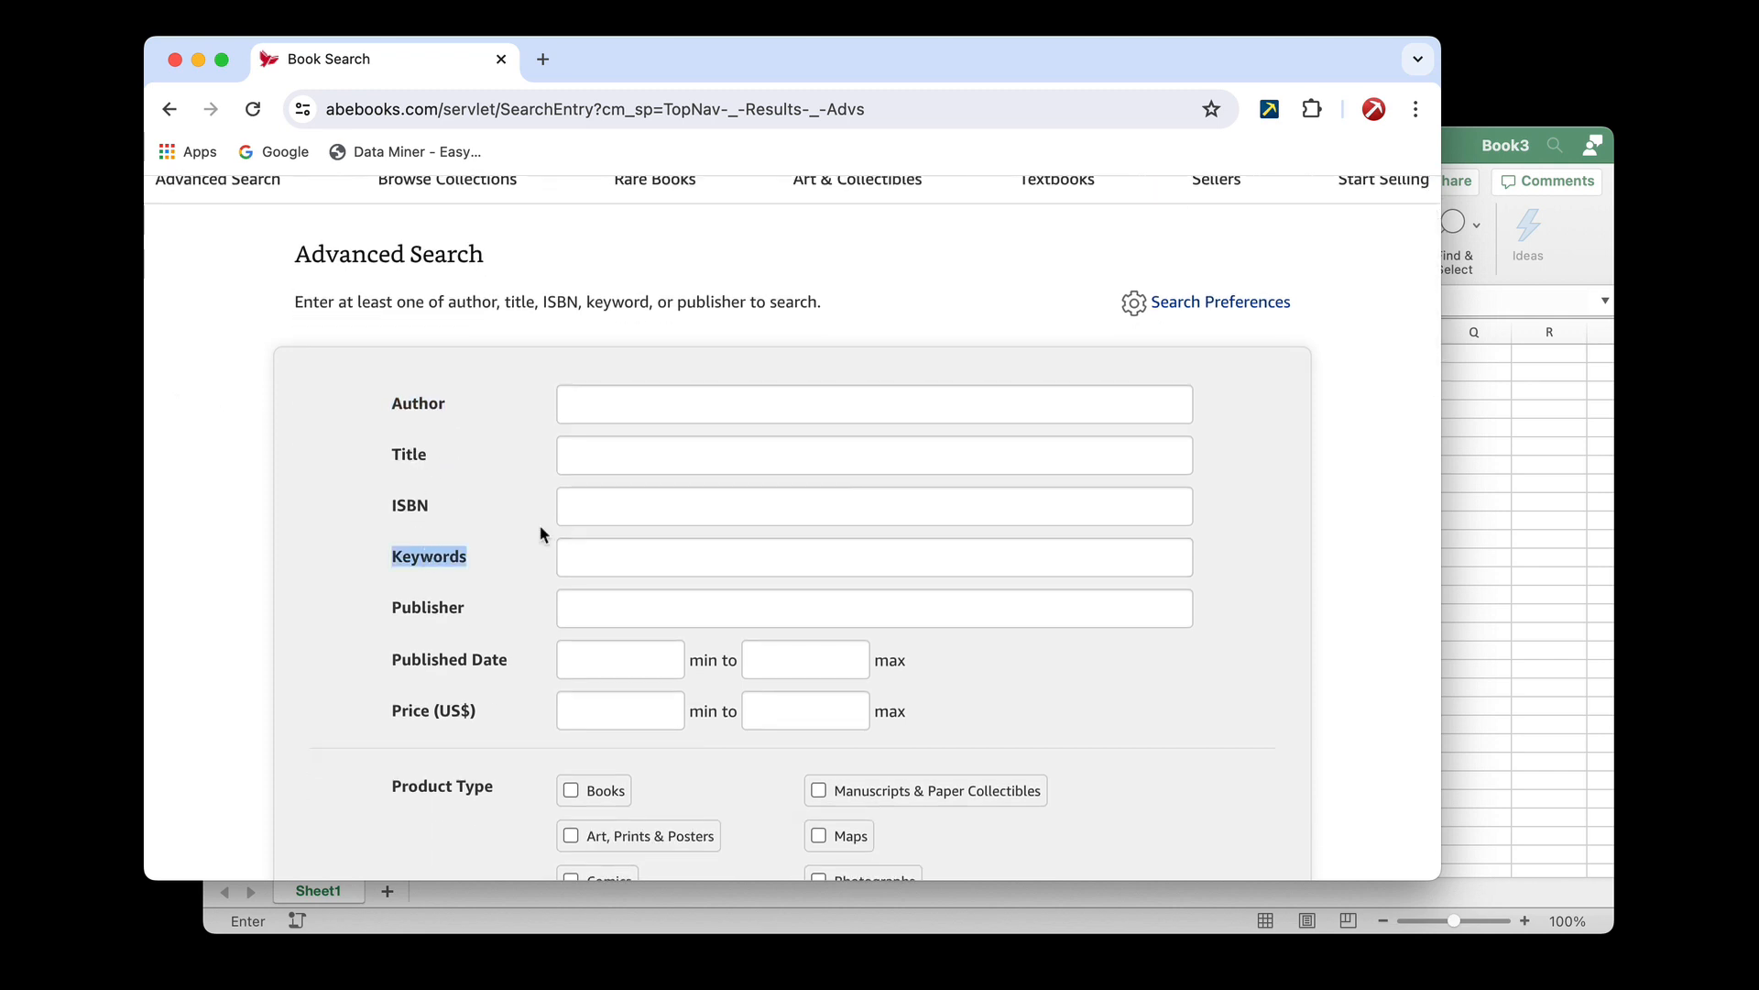
click(1500, 463)
click(362, 354)
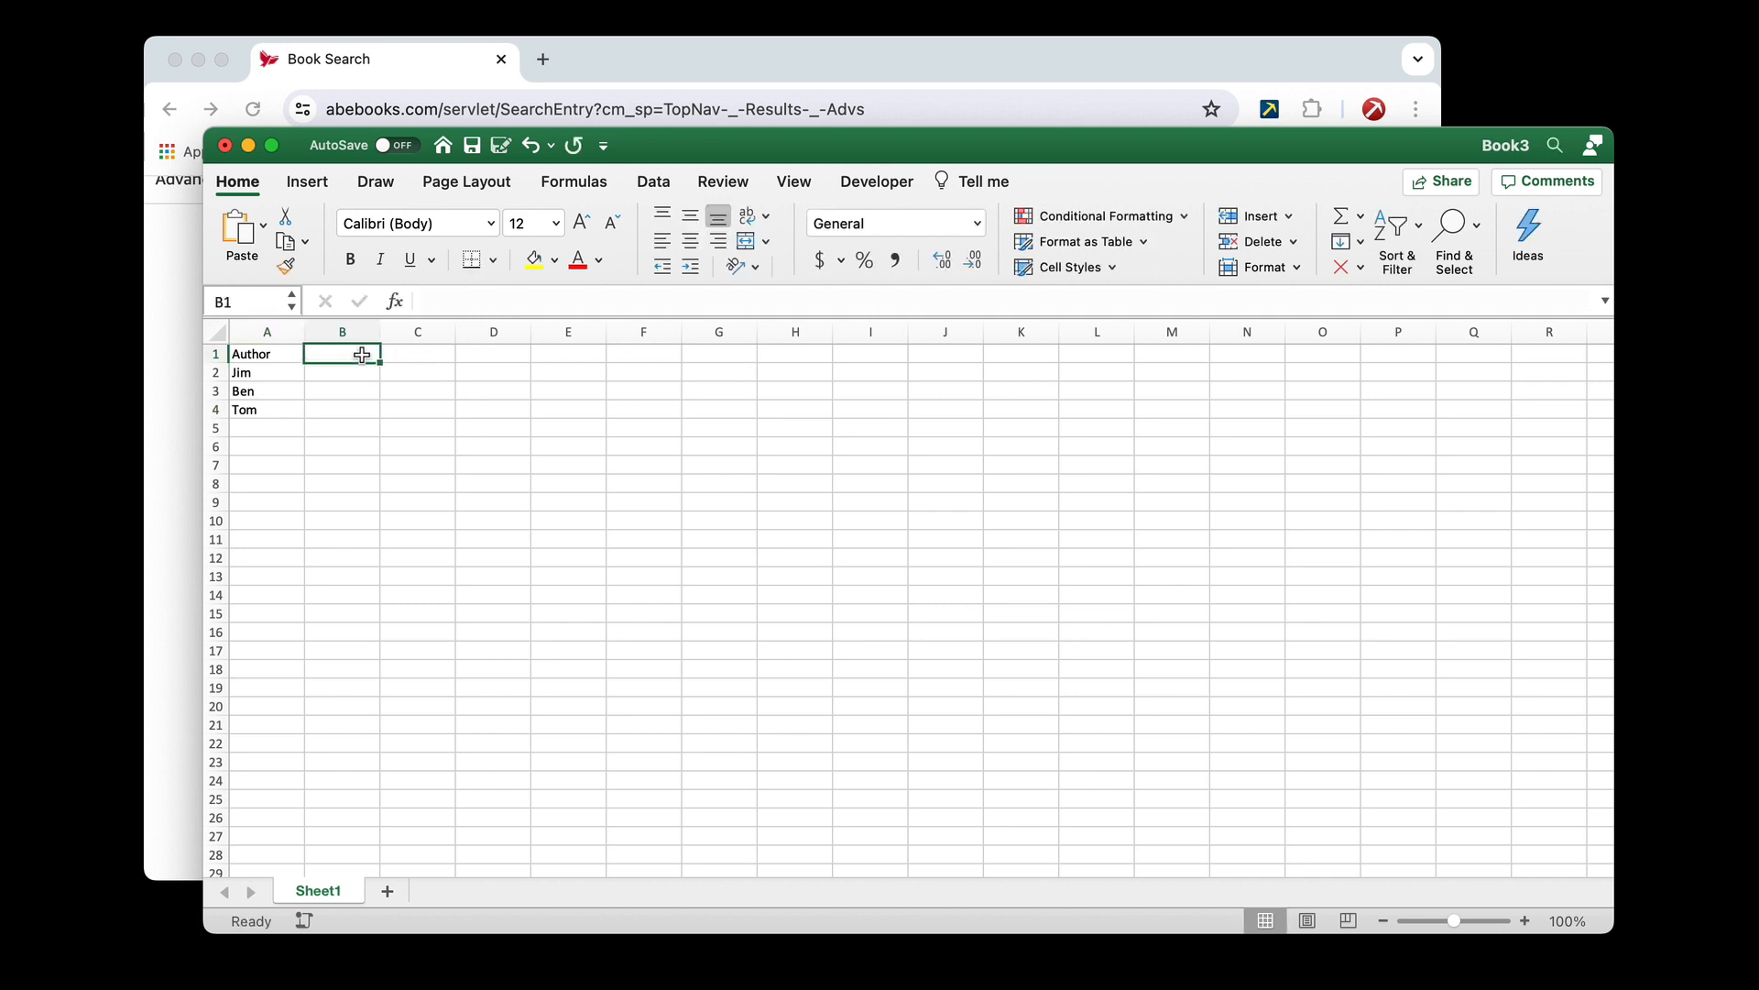
key(super+v)
click(401, 383)
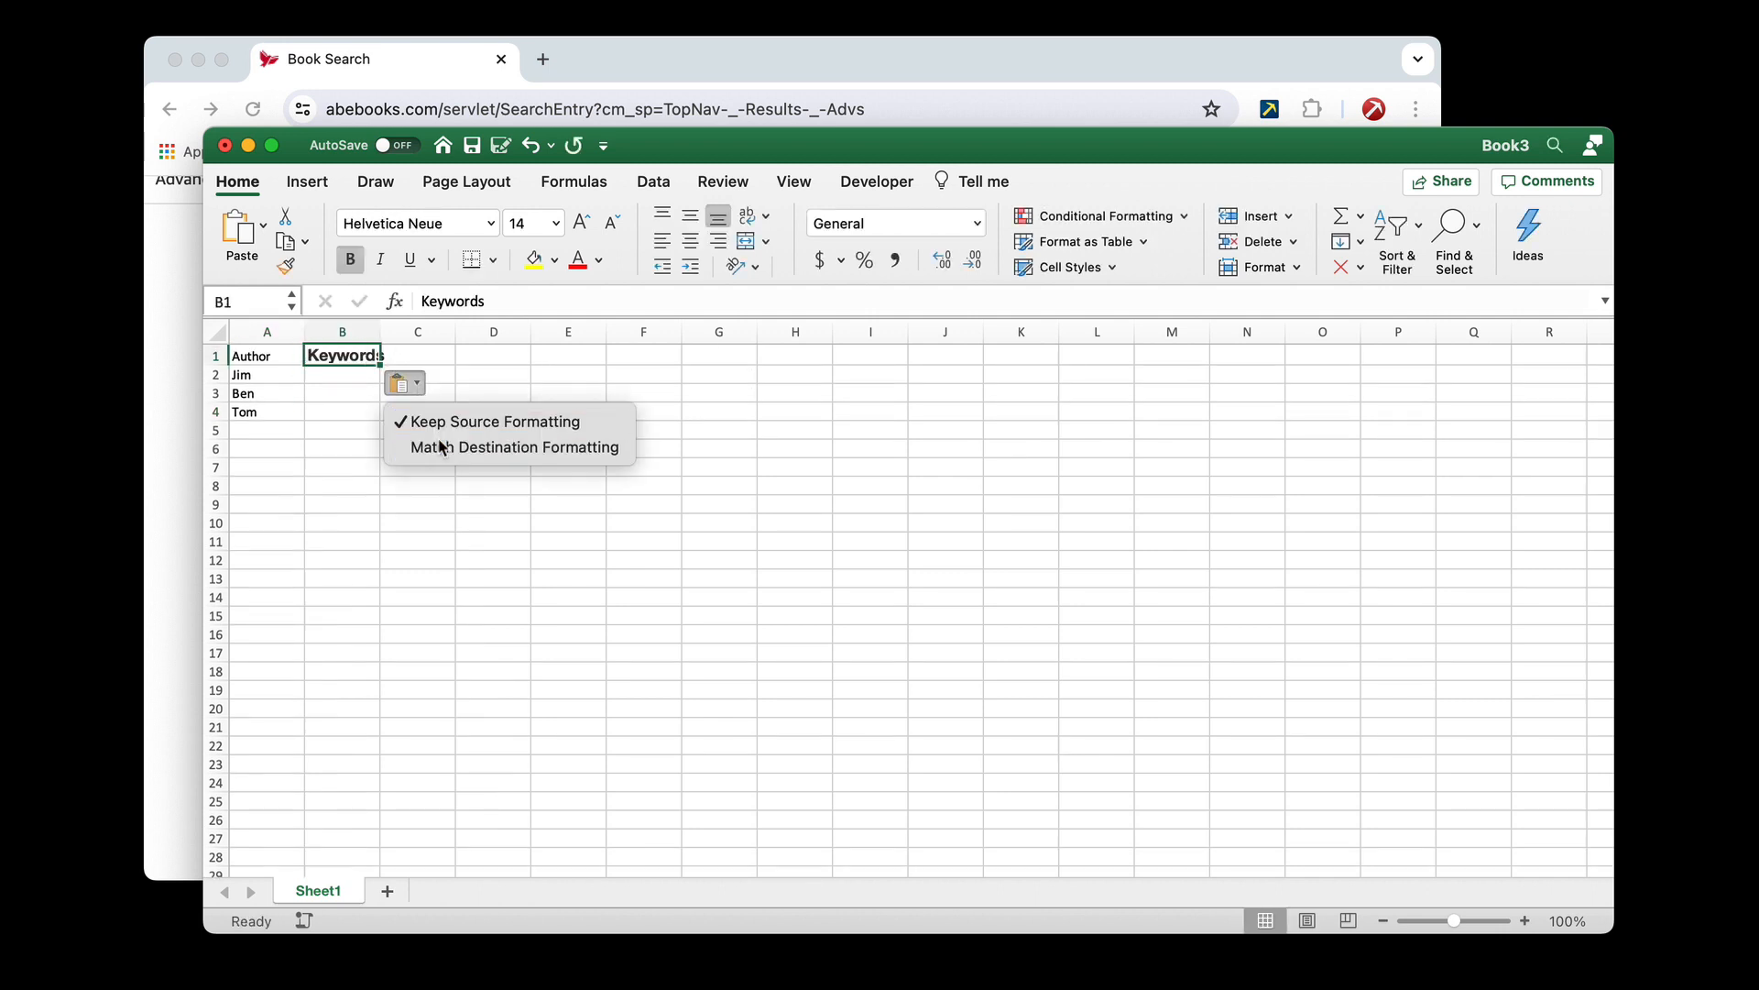
click(440, 445)
Fill the Keywords column with dogs in B2, cats in B3 and food in B4
click(346, 368)
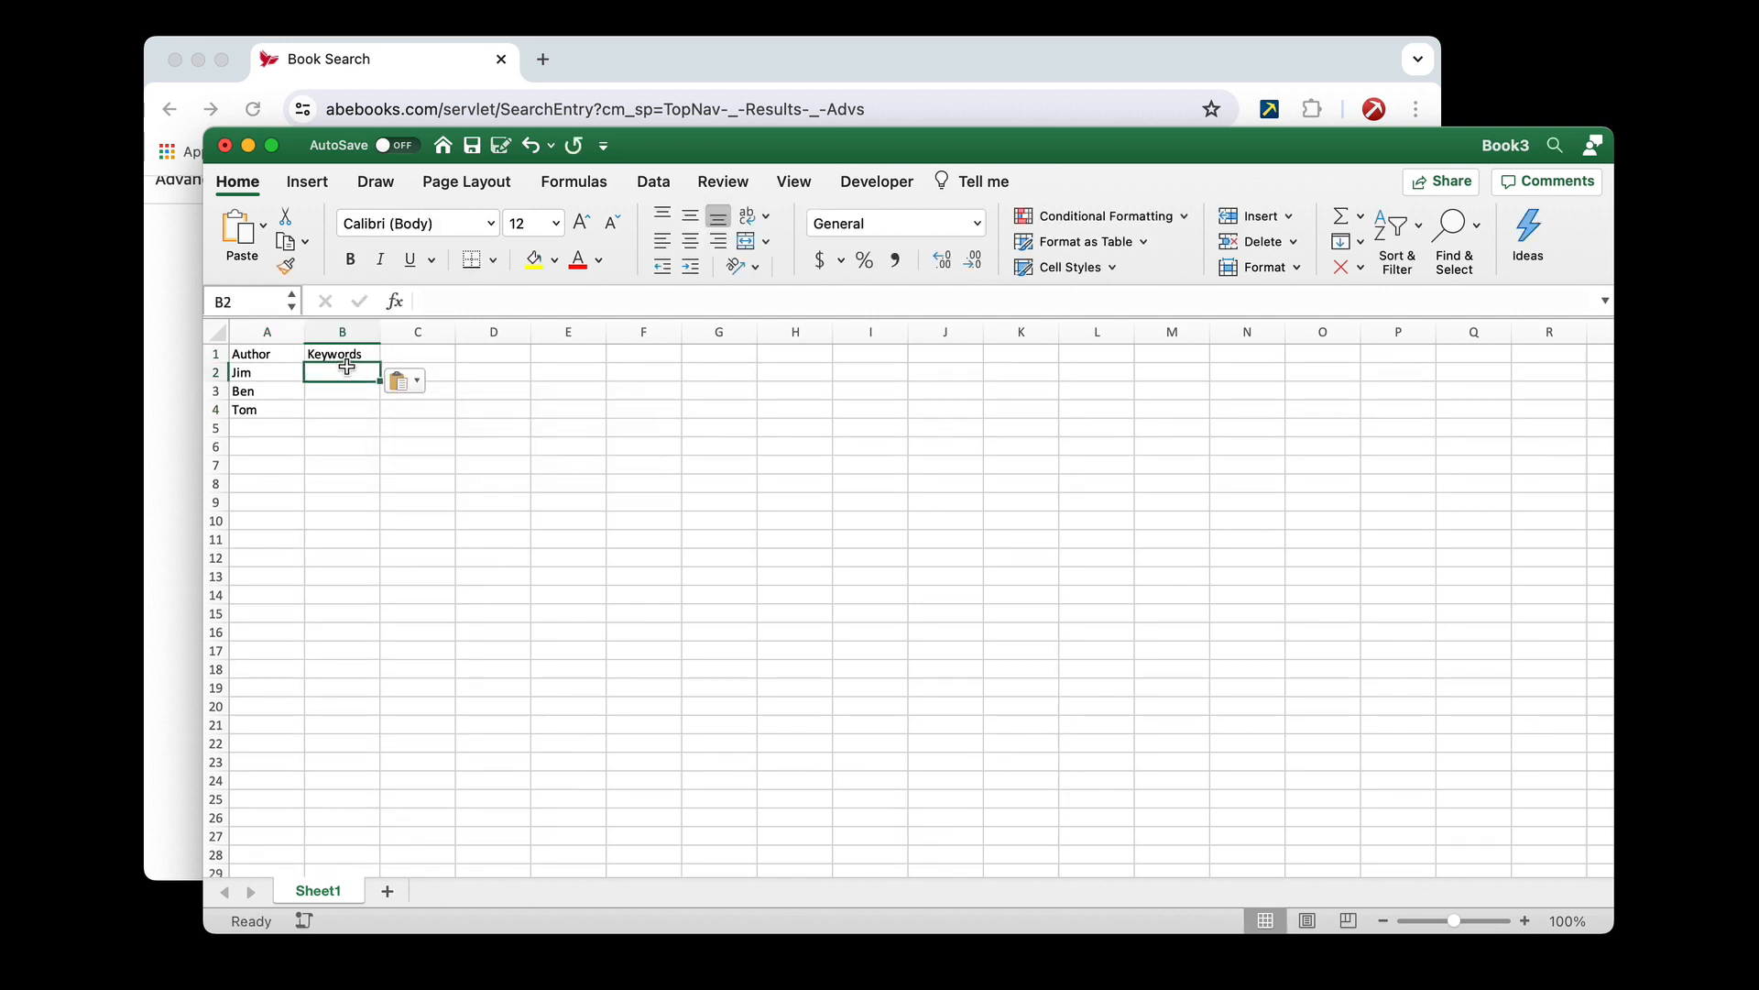
text(dogs)
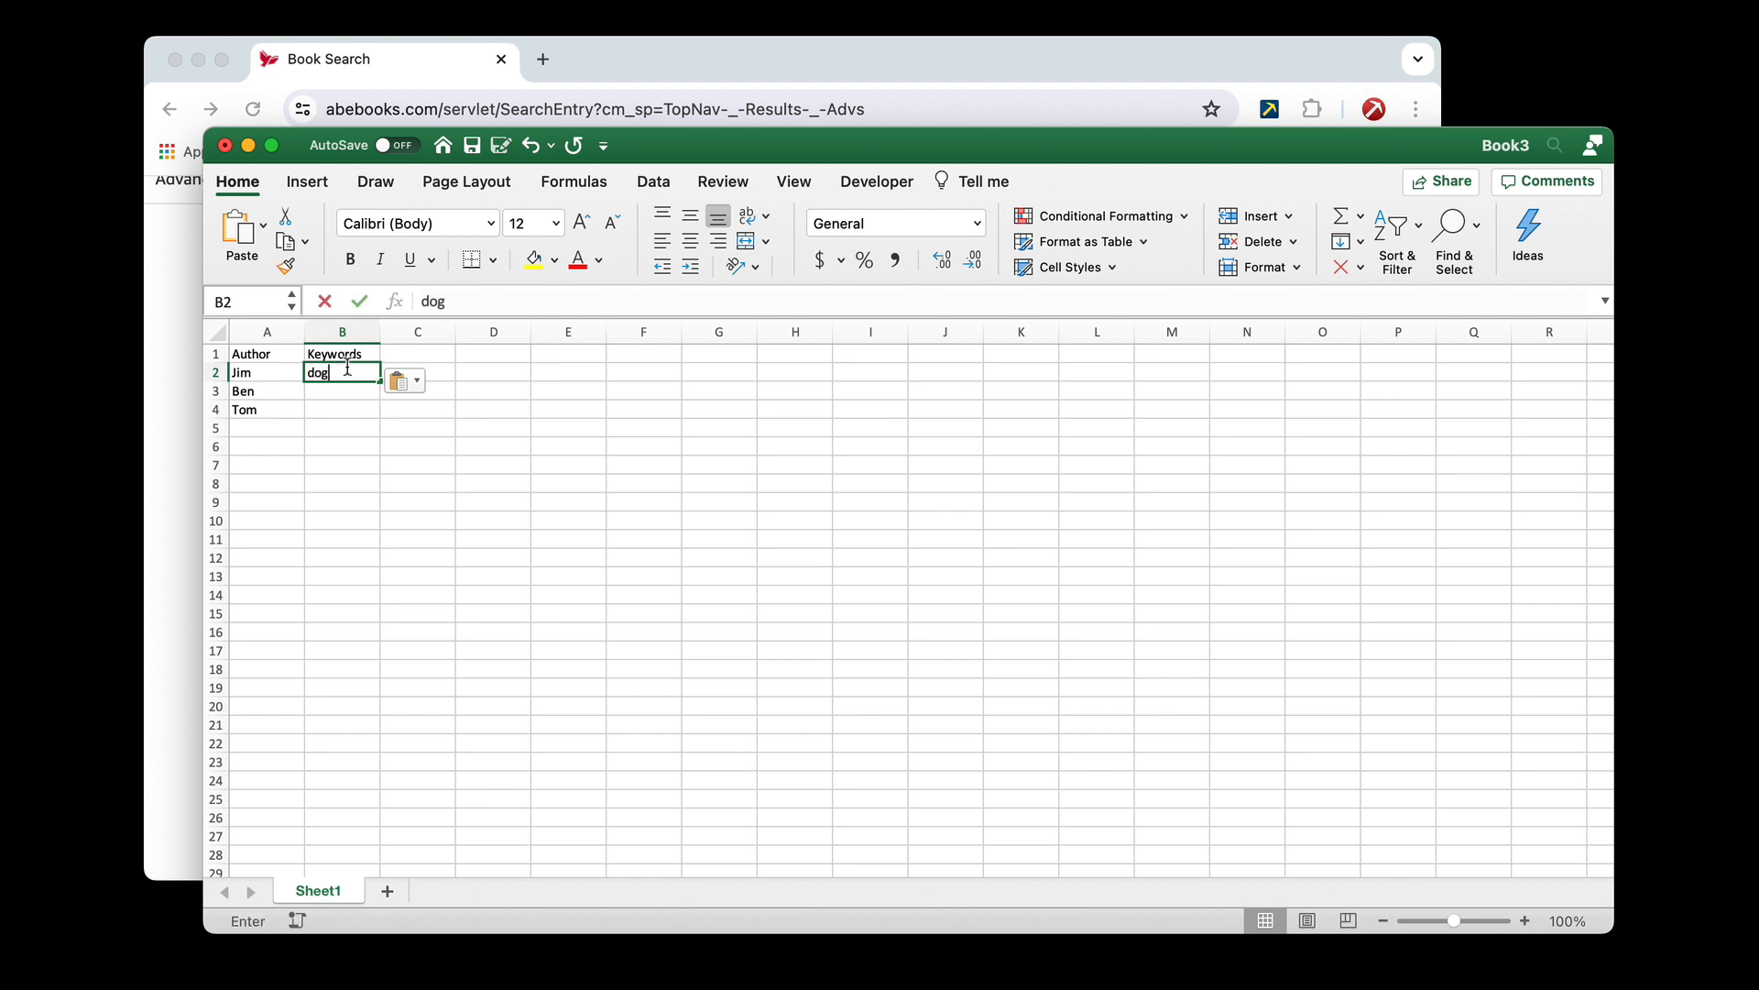
click(339, 395)
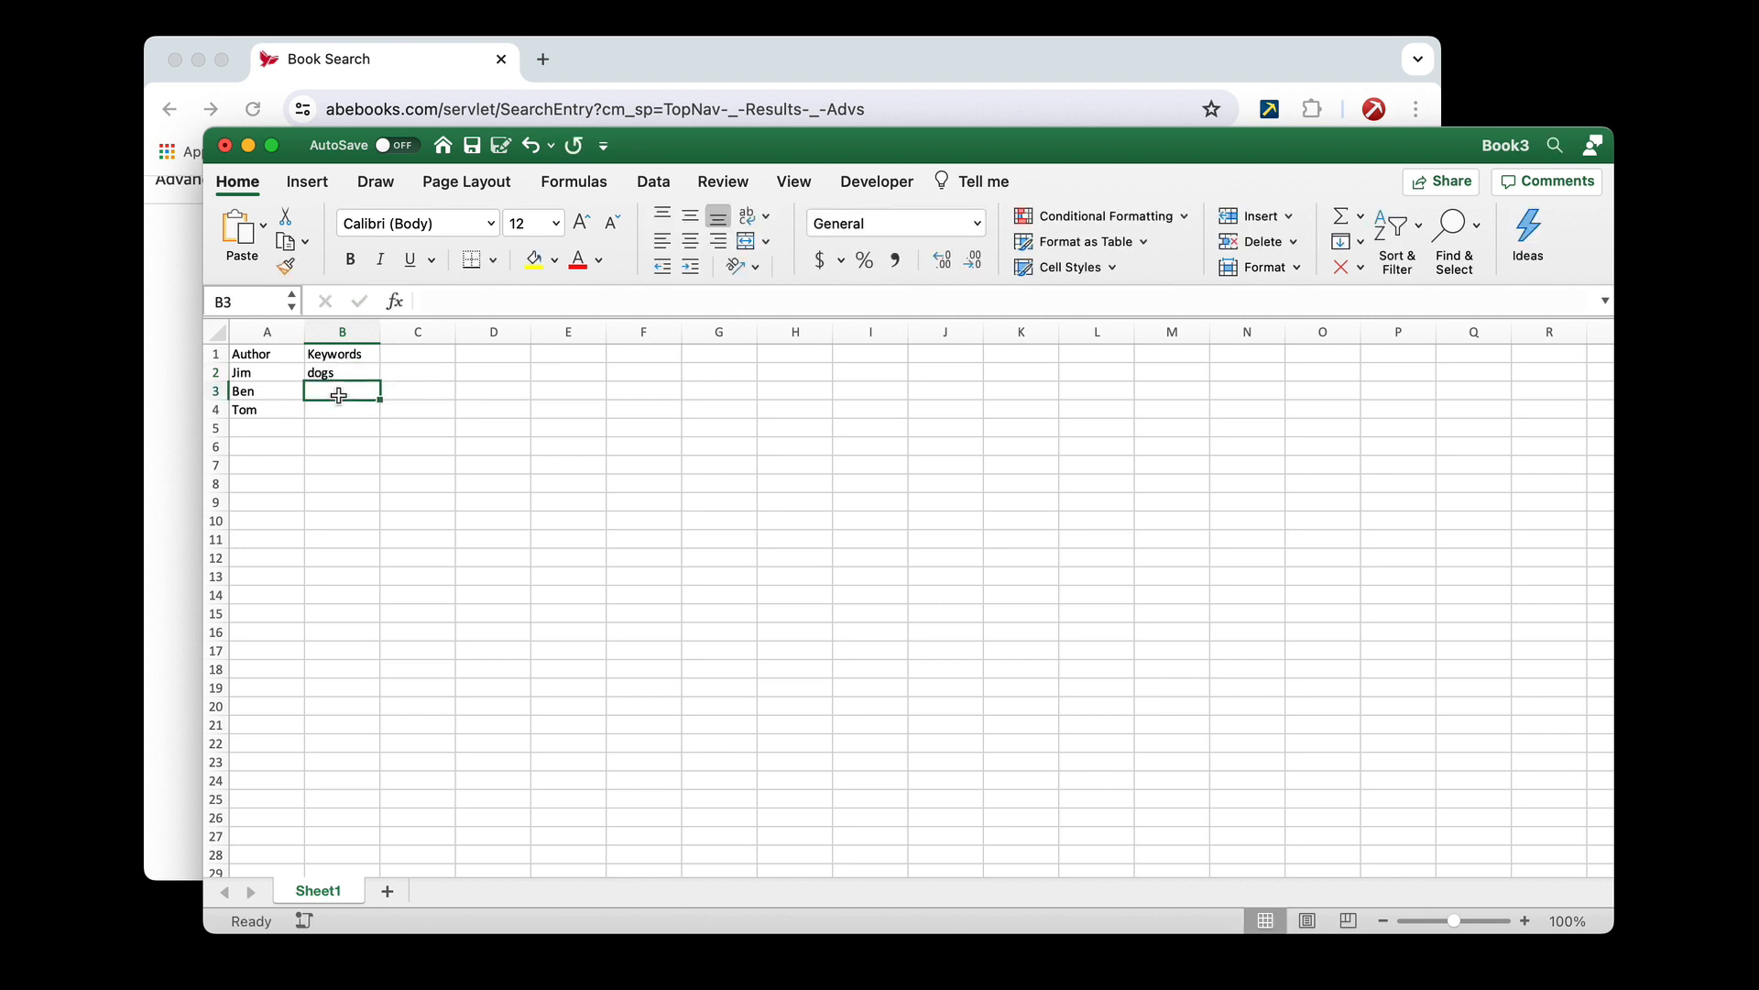
text(cats)
click(335, 412)
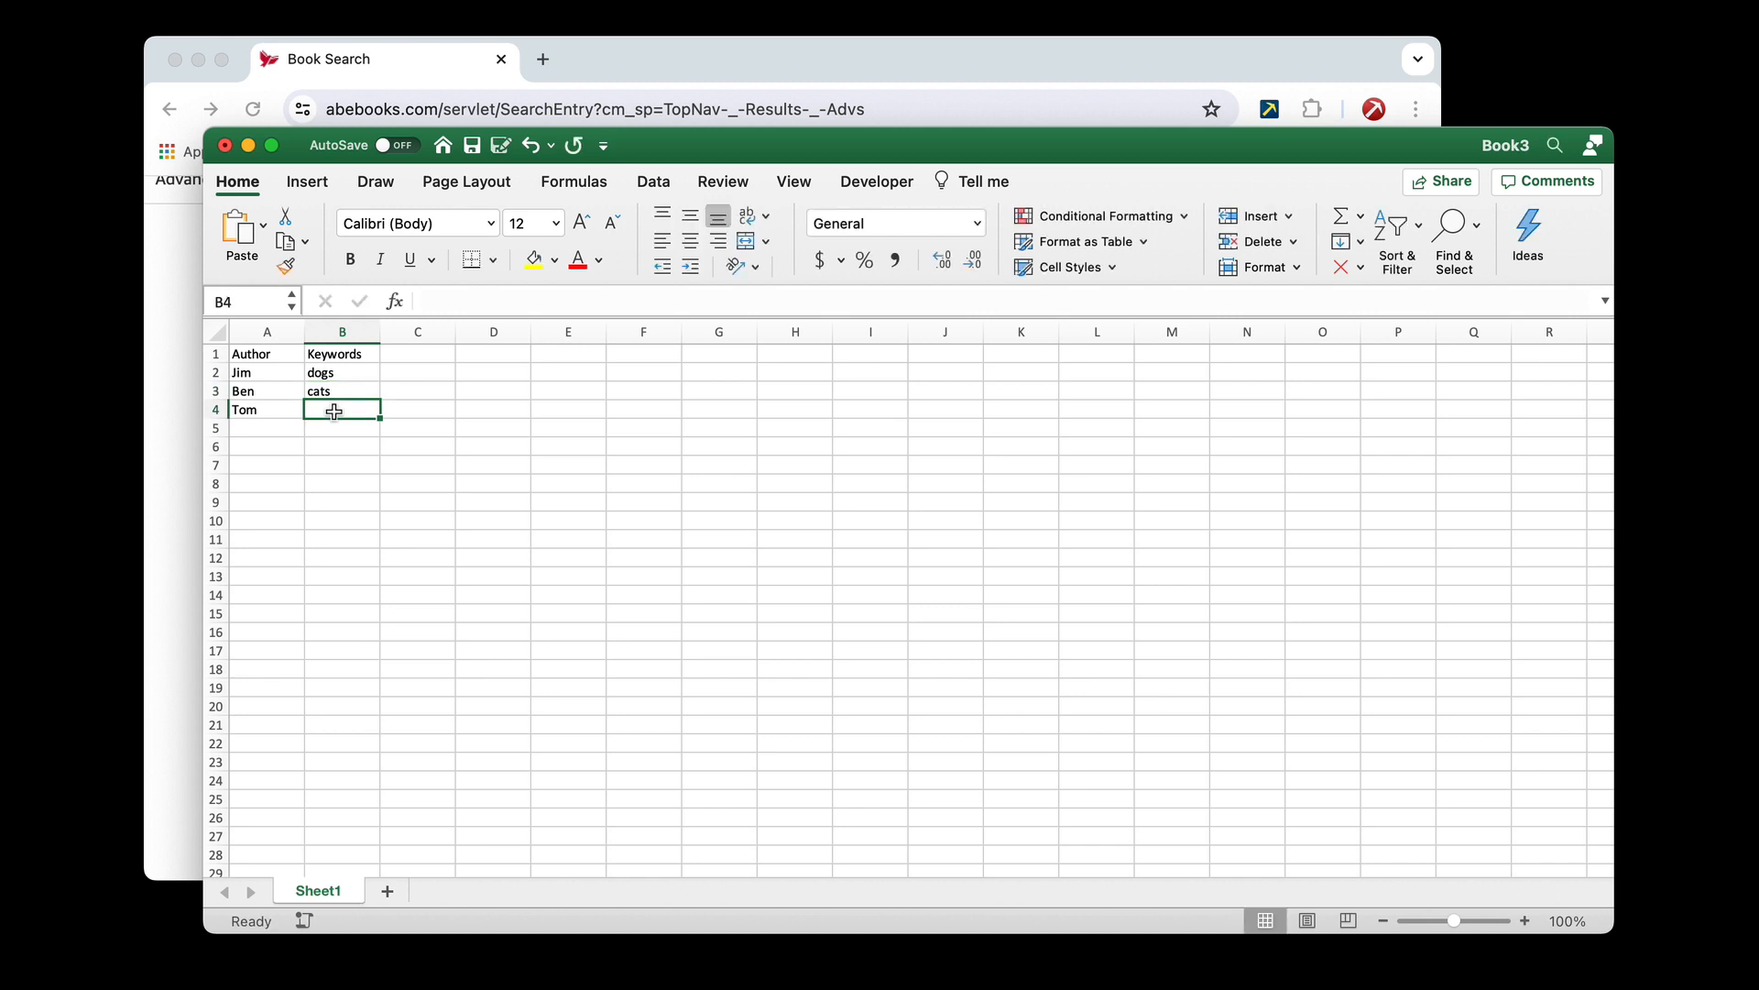
text(food)
click(440, 408)
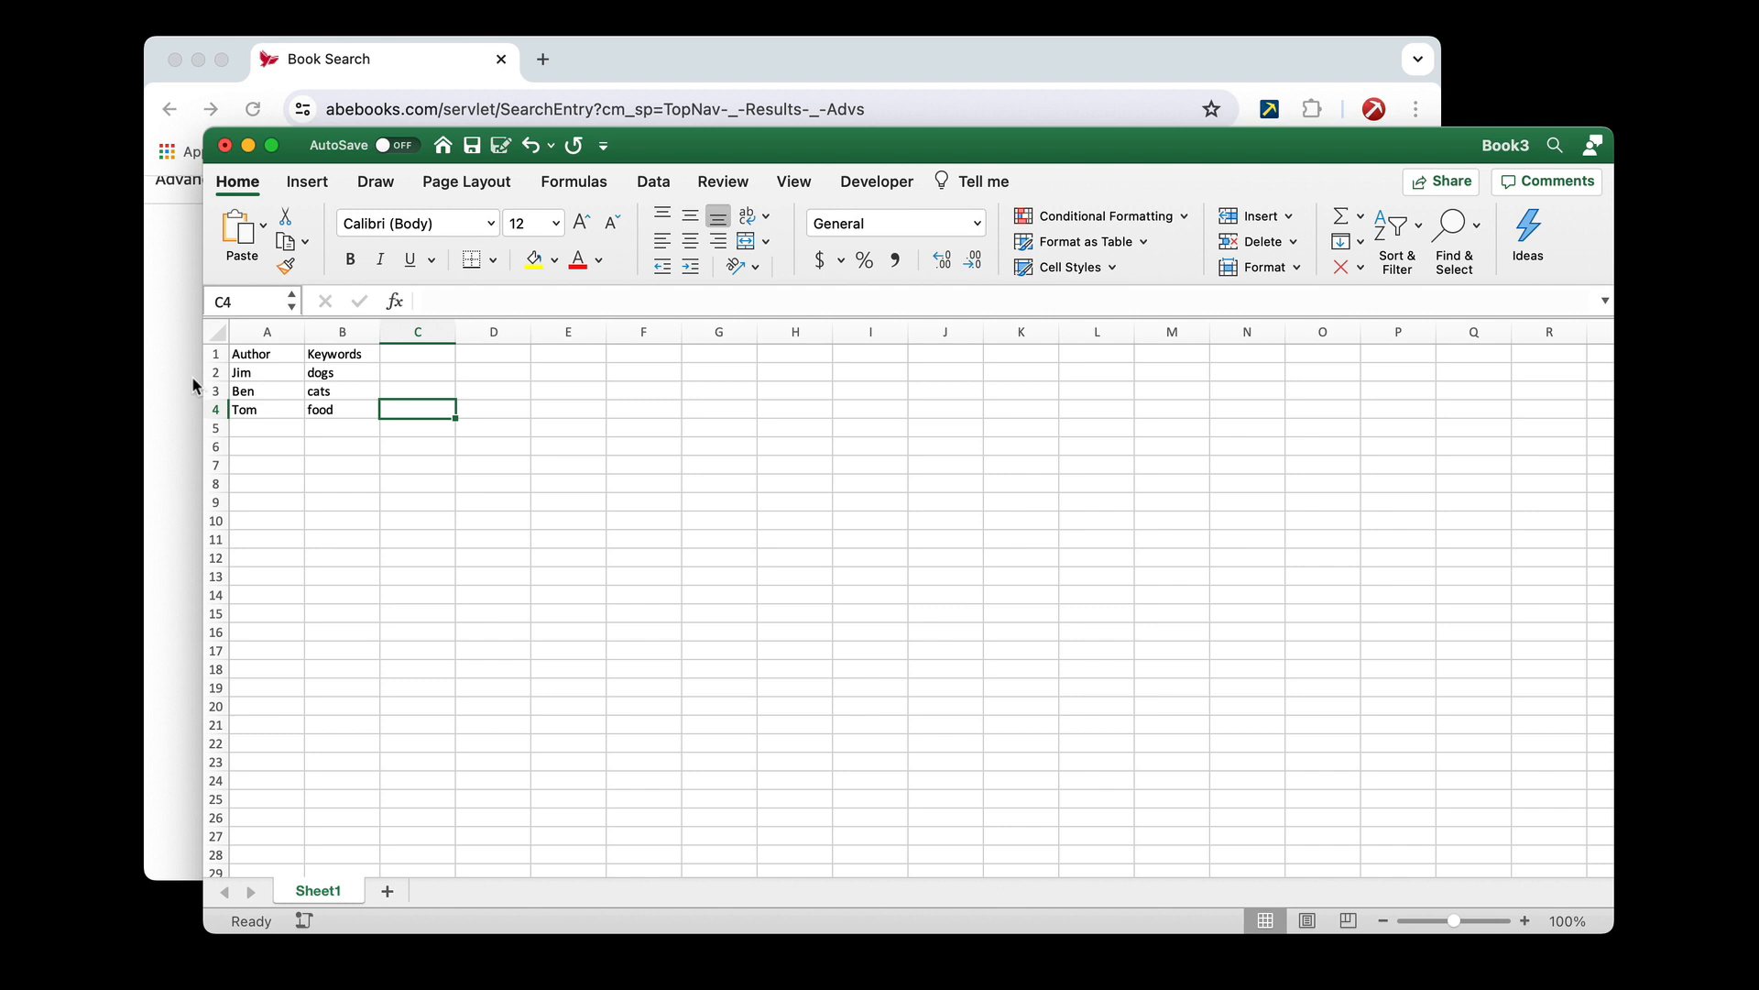
Copy the Product Type label from the AbeBooks form in Chrome into Excel cell C1, matching the destination formatting
click(191, 375)
scroll(360, 537, down, 3)
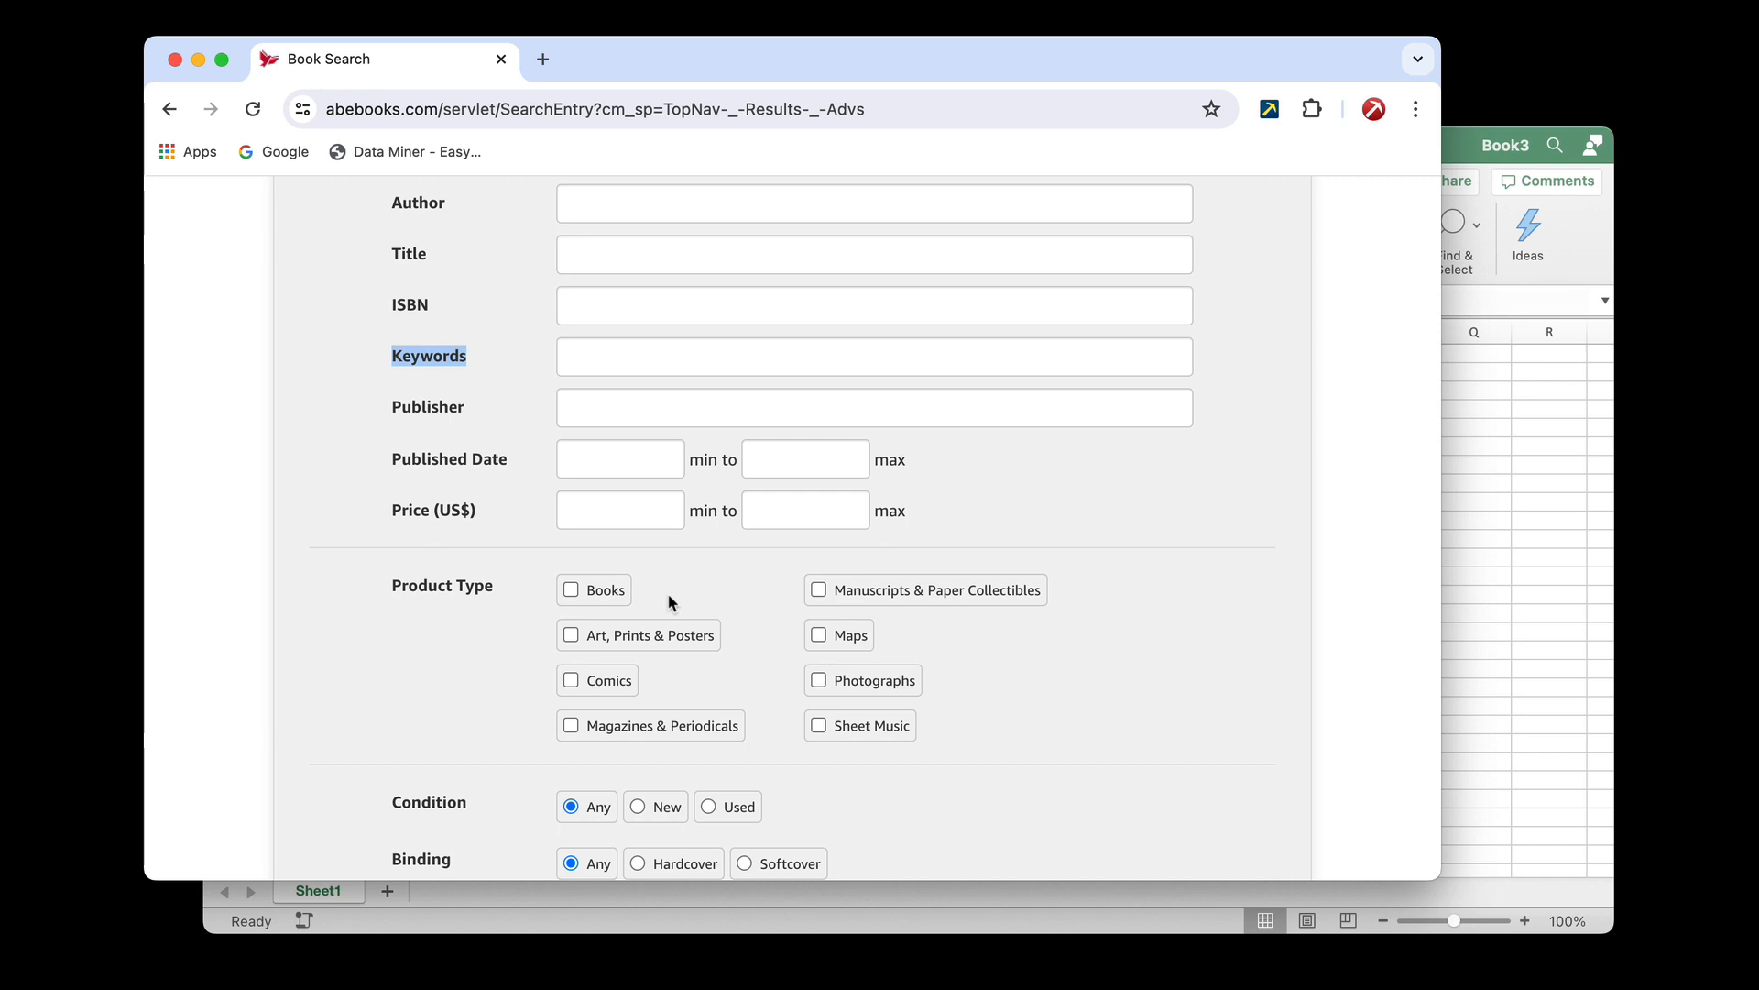
scroll(667, 594, down, 1)
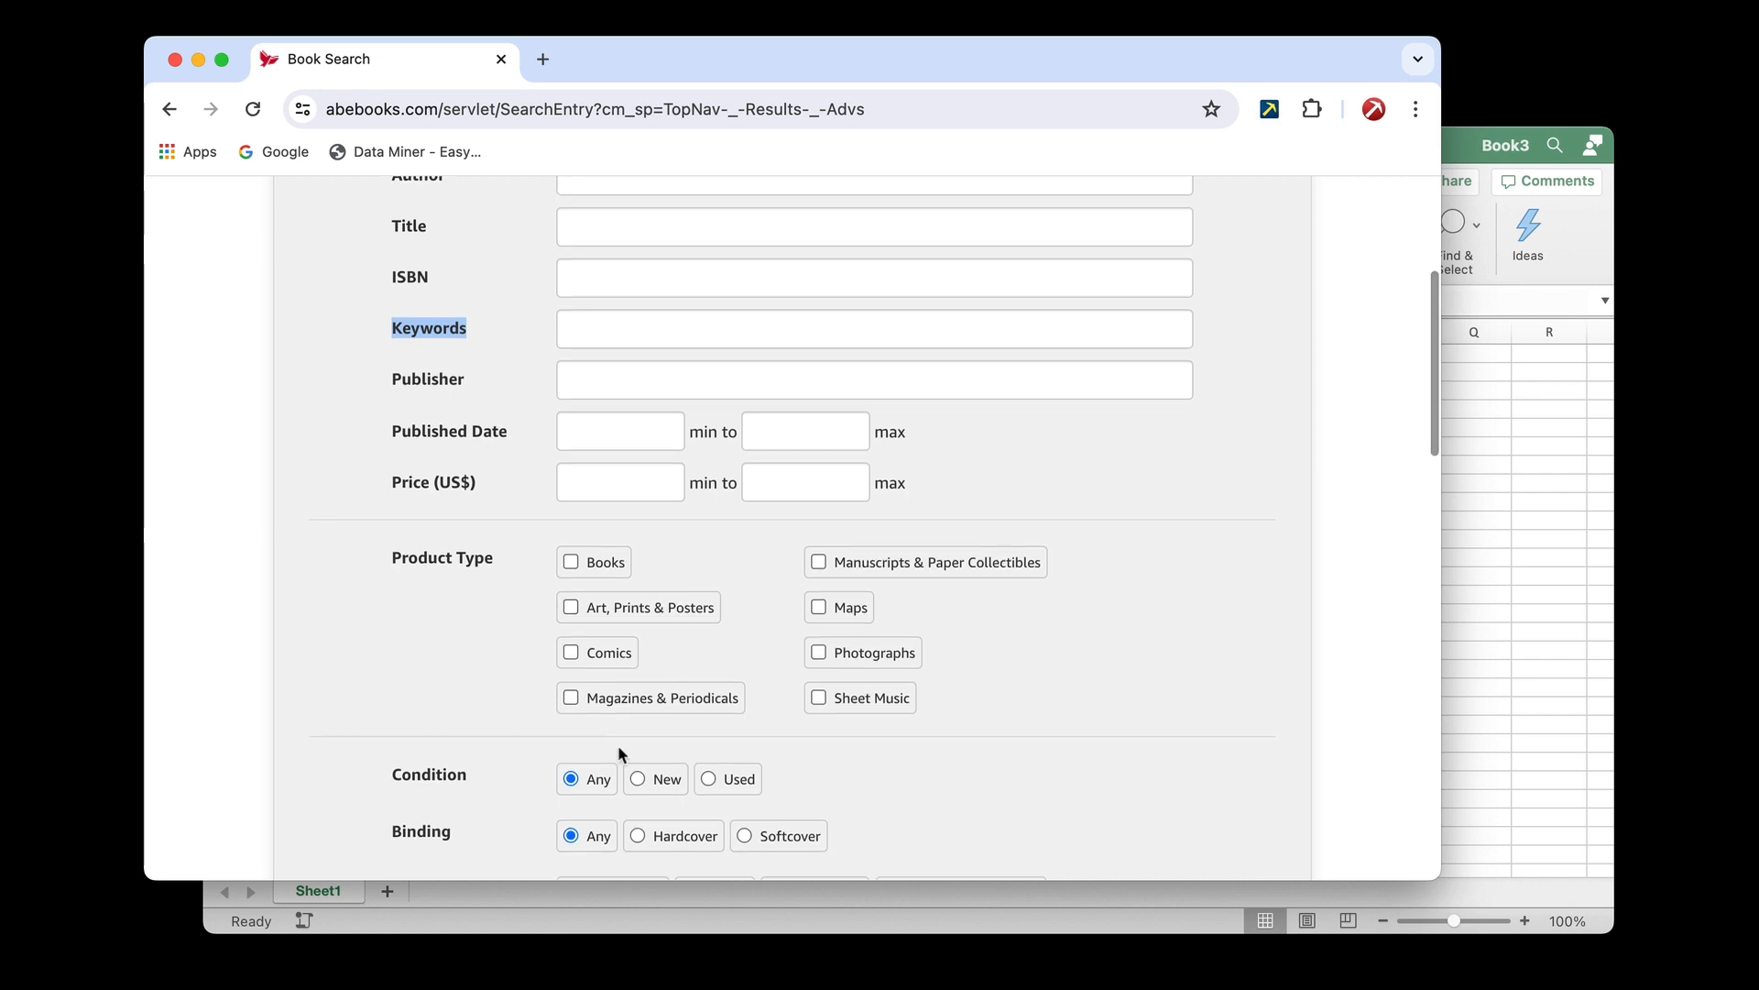
scroll(749, 617, down, 1)
click(570, 543)
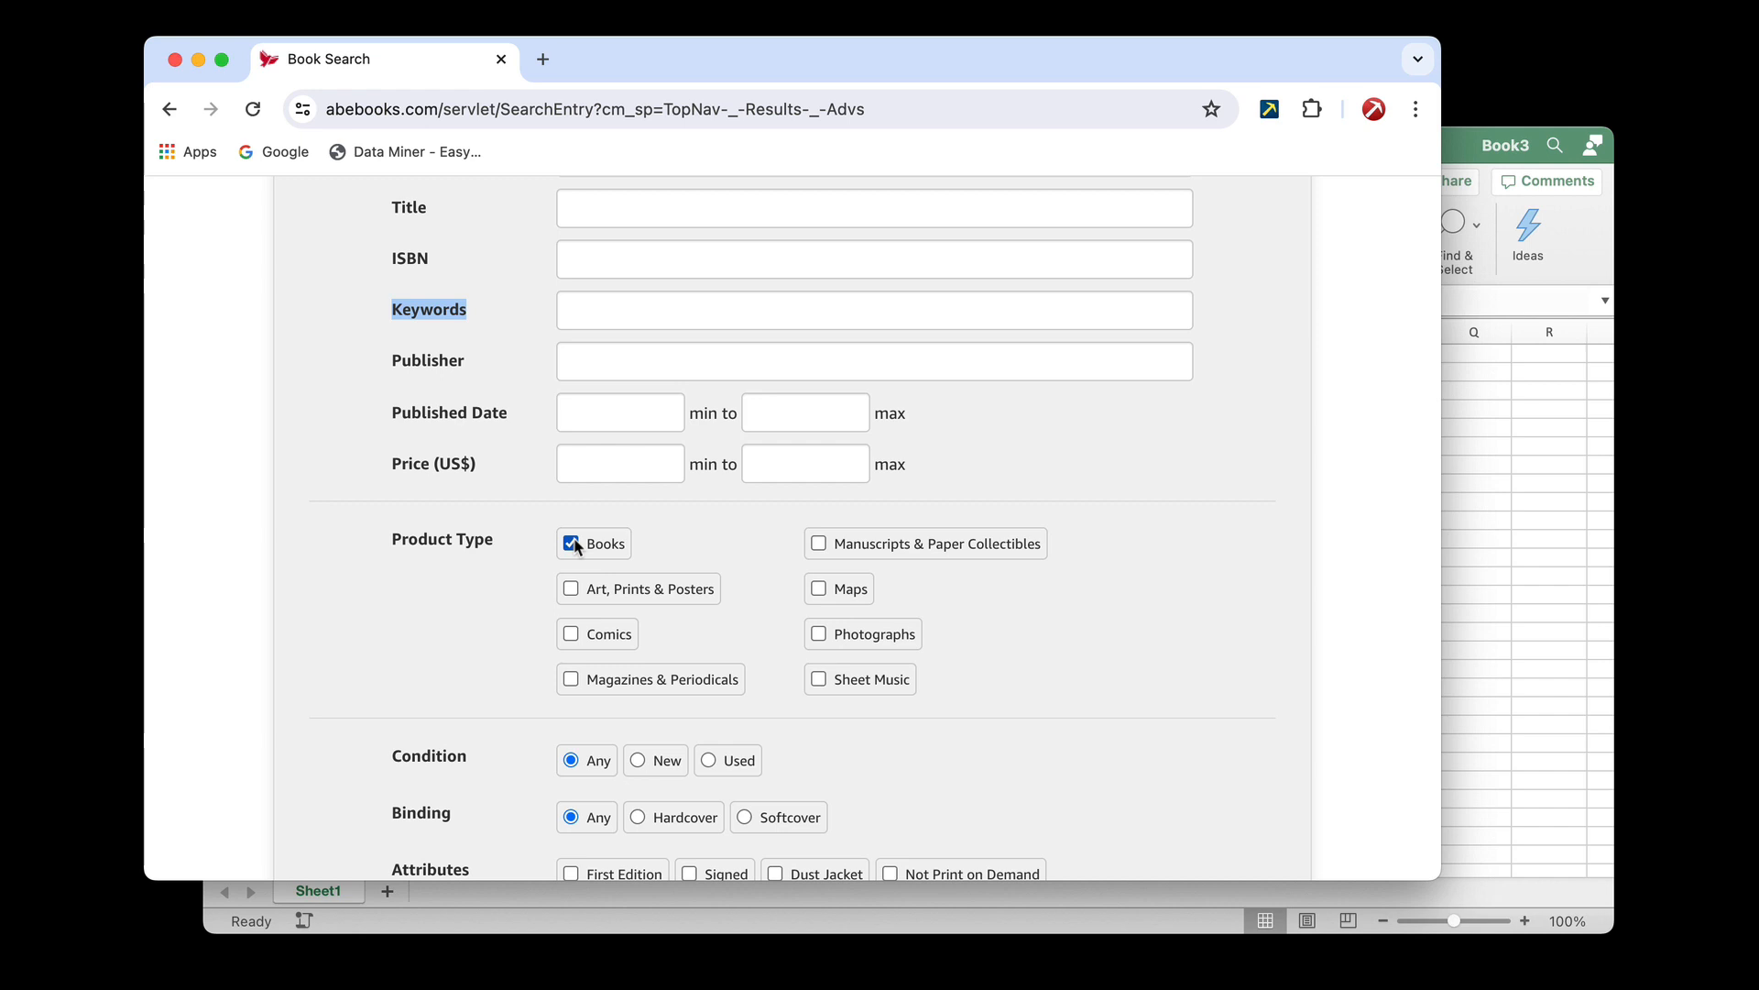
click(576, 546)
drag(392, 538, 493, 543)
key(super+c)
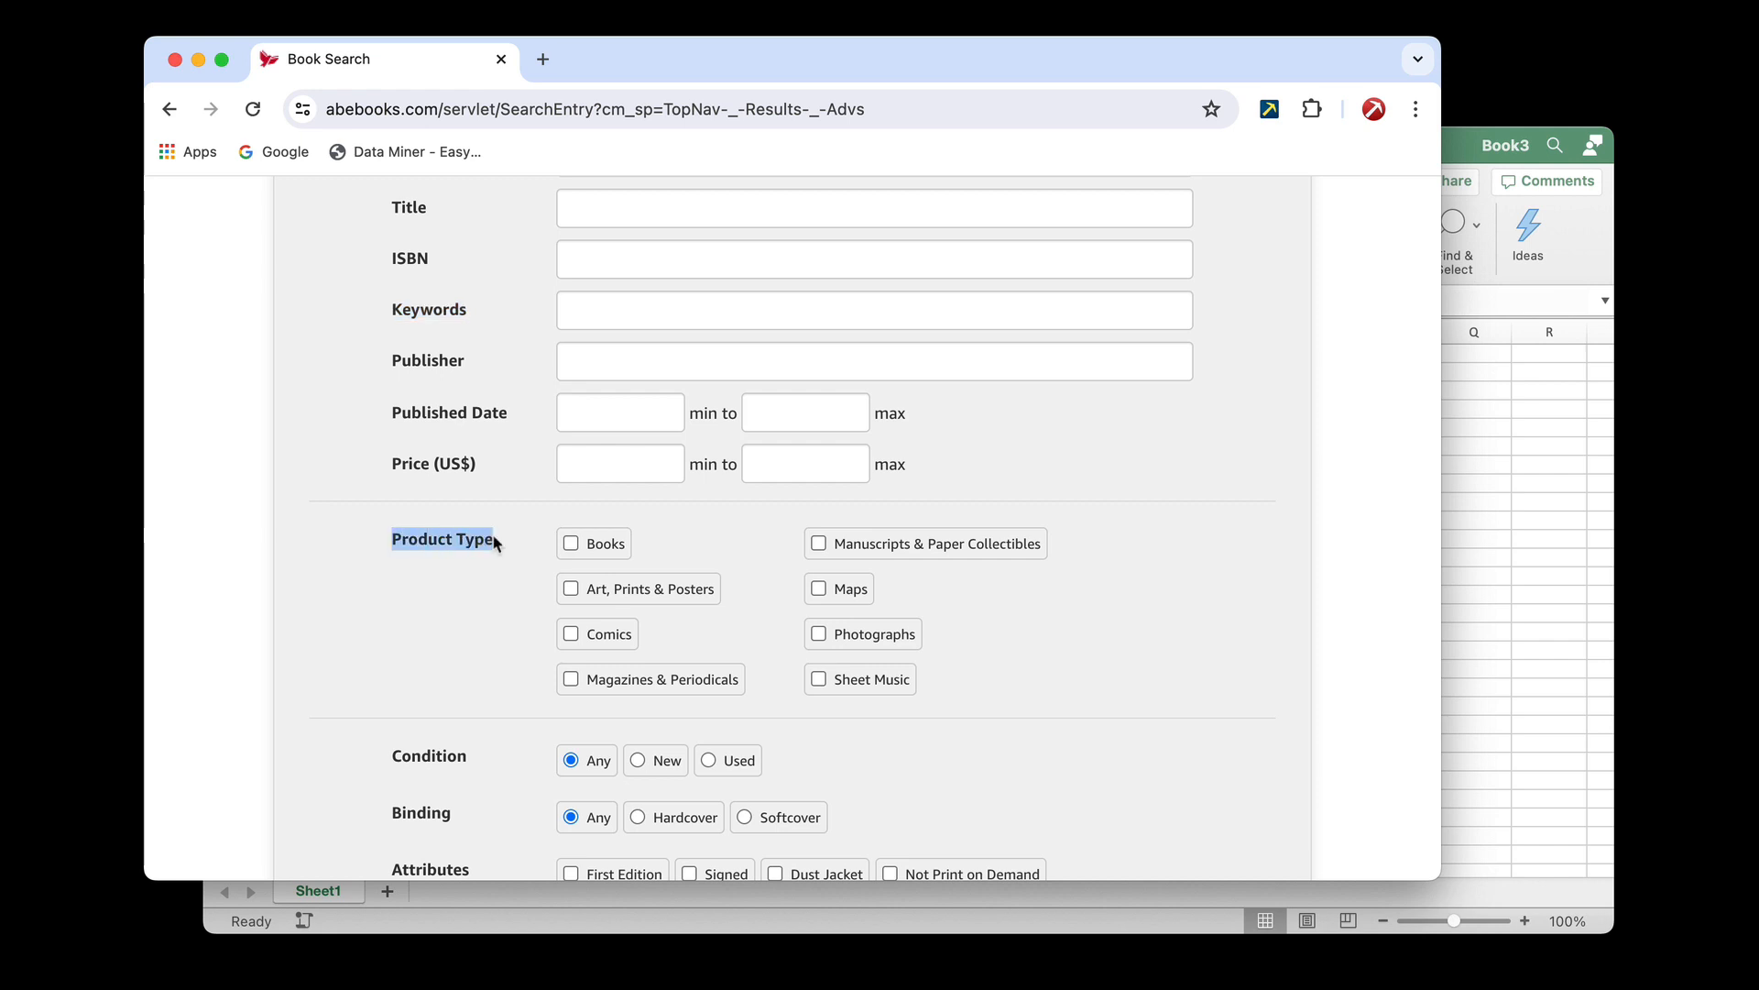
click(1476, 509)
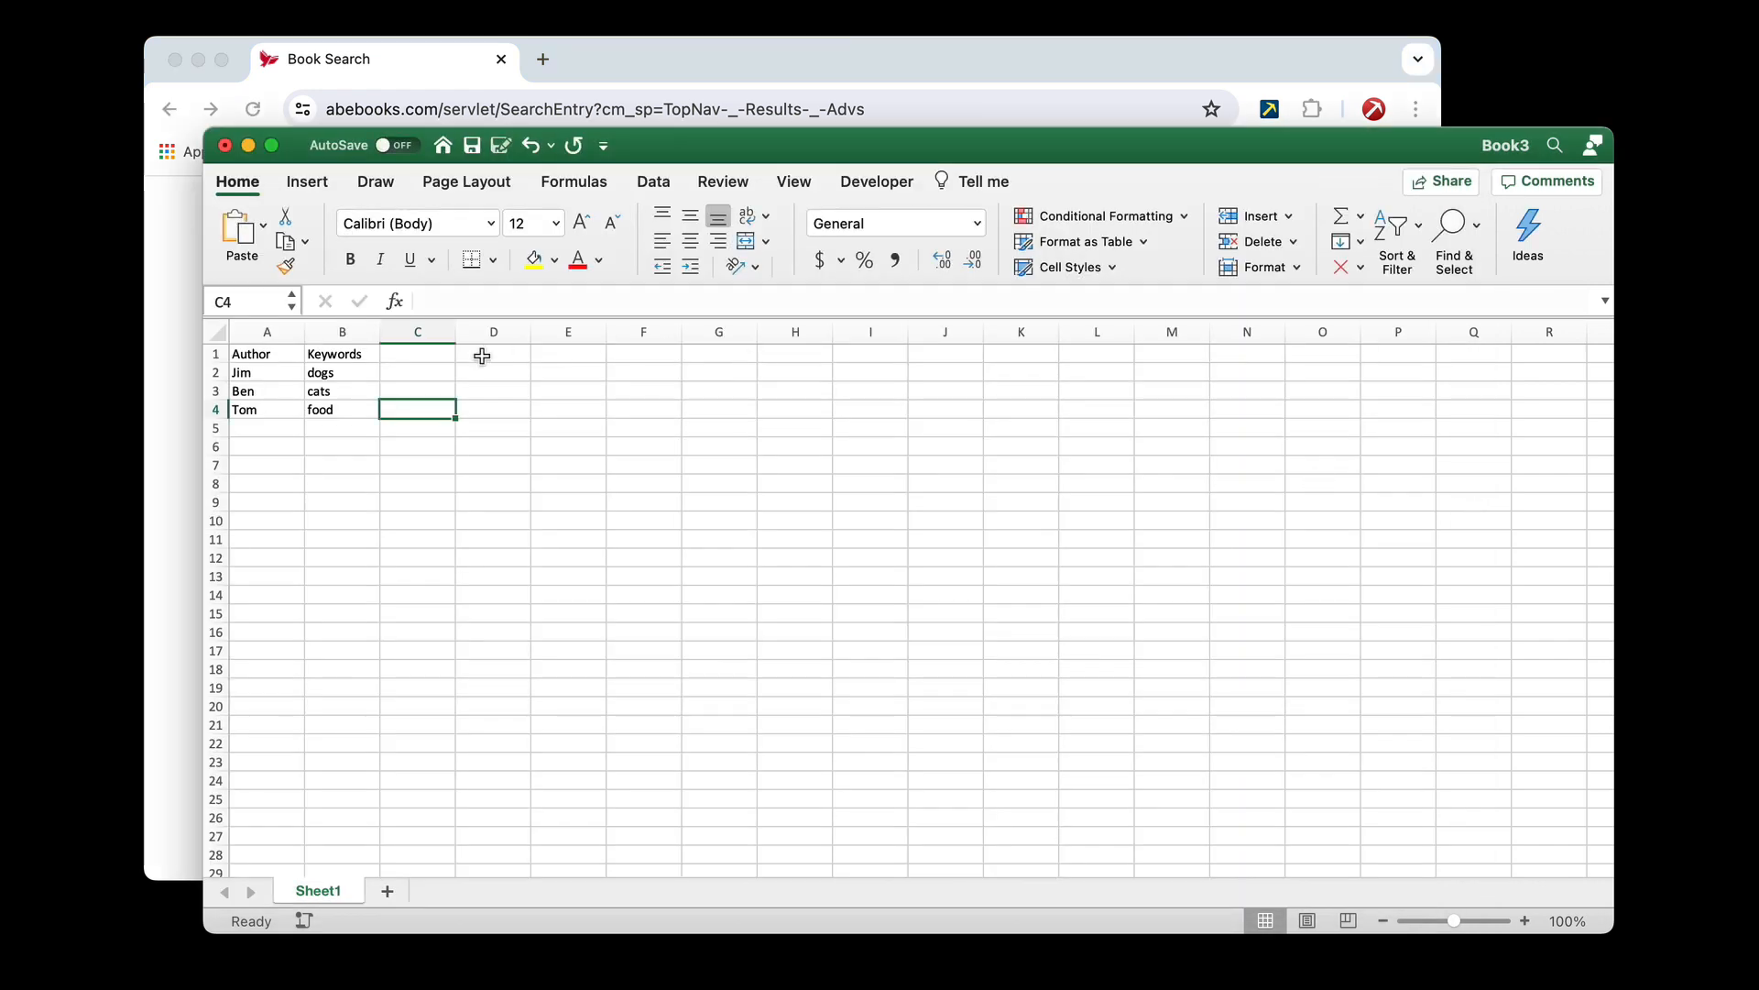
click(446, 354)
key(super+v)
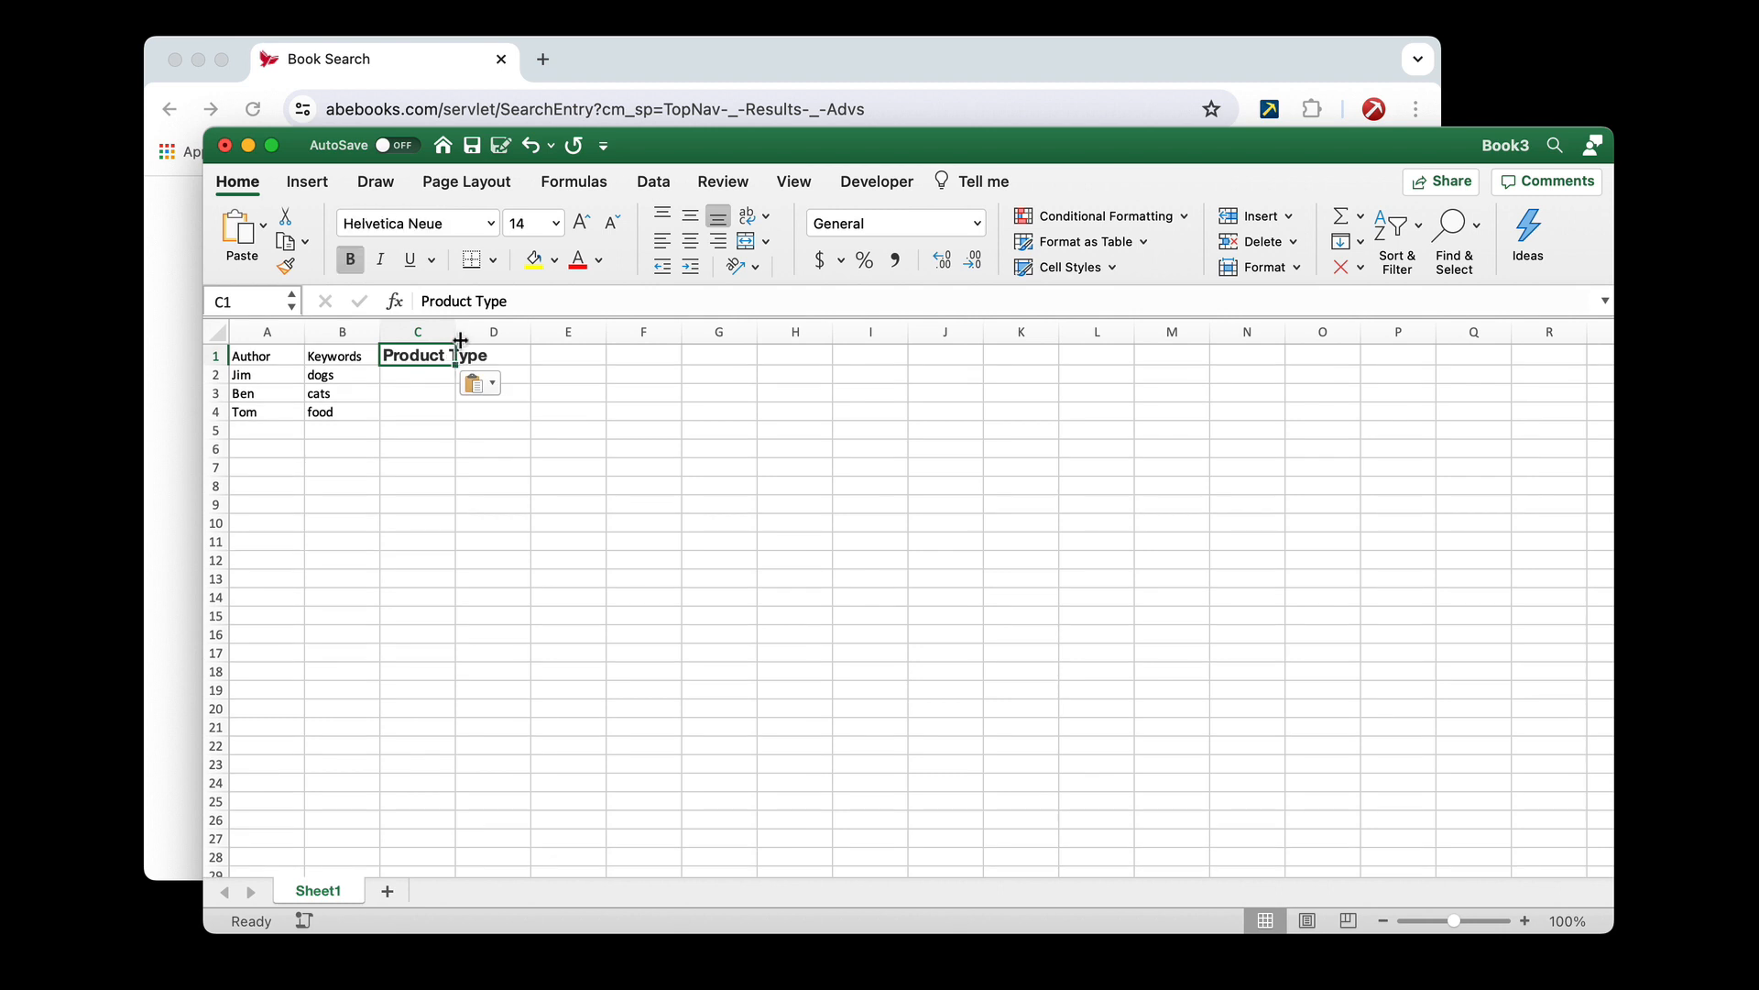
click(476, 383)
click(508, 446)
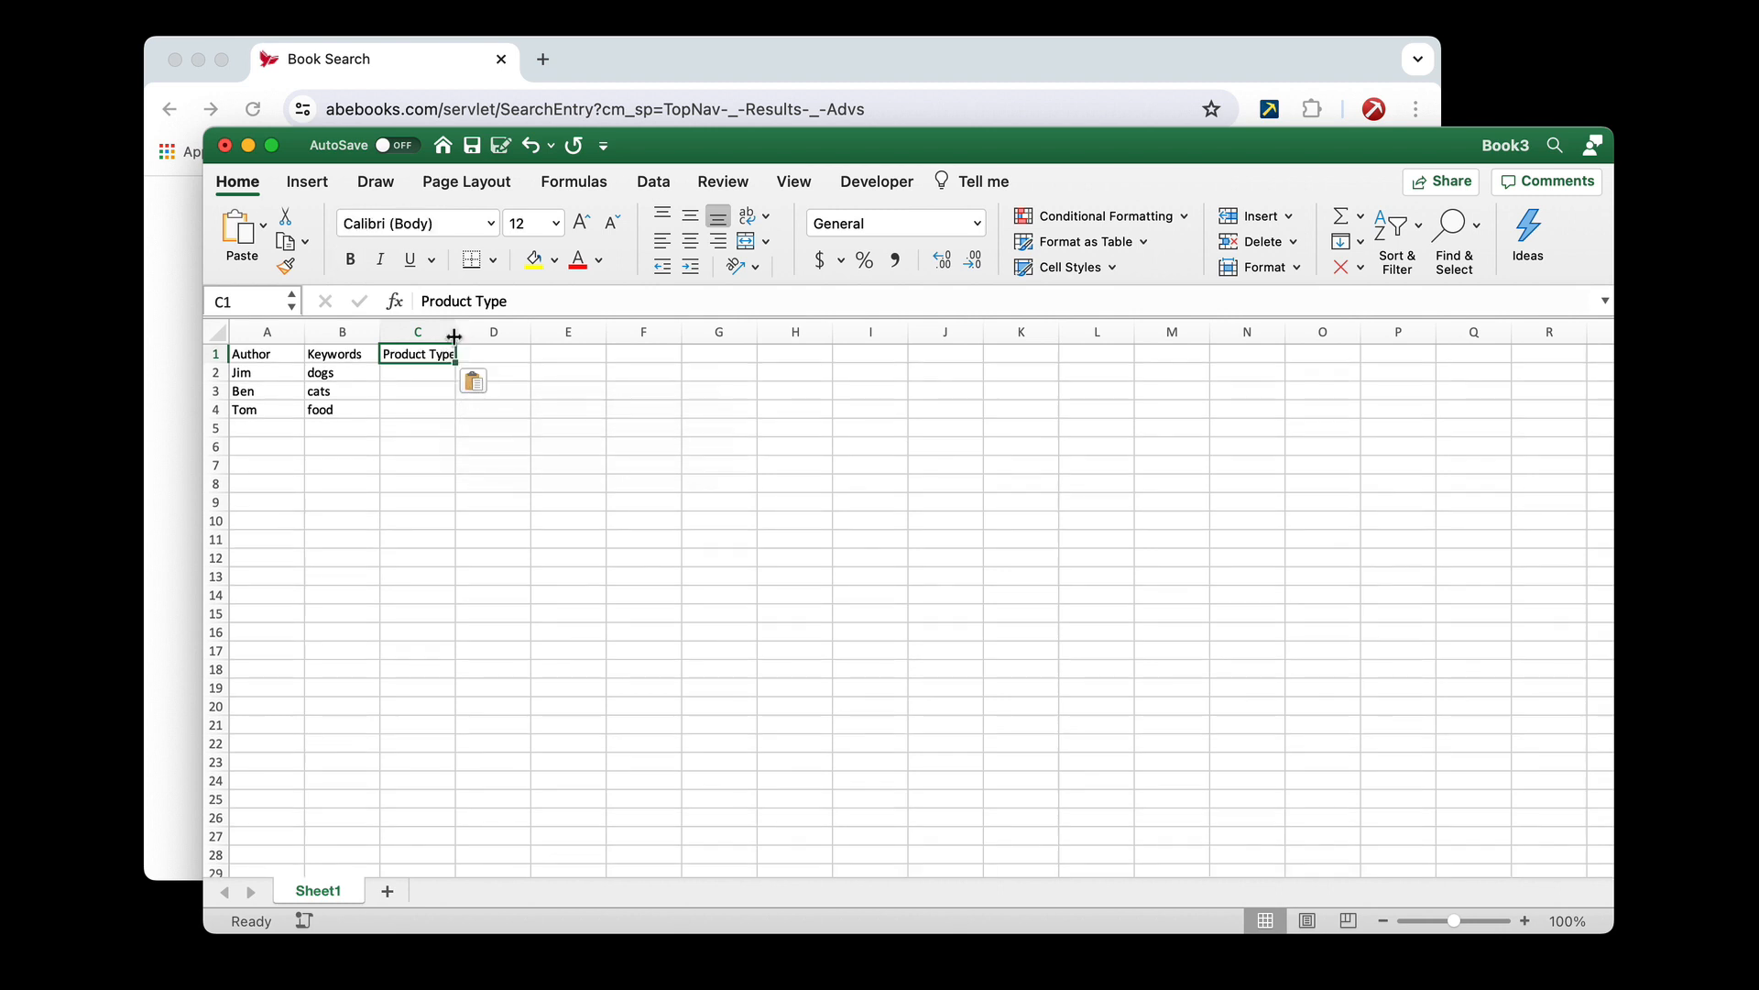
Widen column C and extend its header in C1 to "Product Type - Book"
drag(455, 331, 502, 351)
double_click(502, 351)
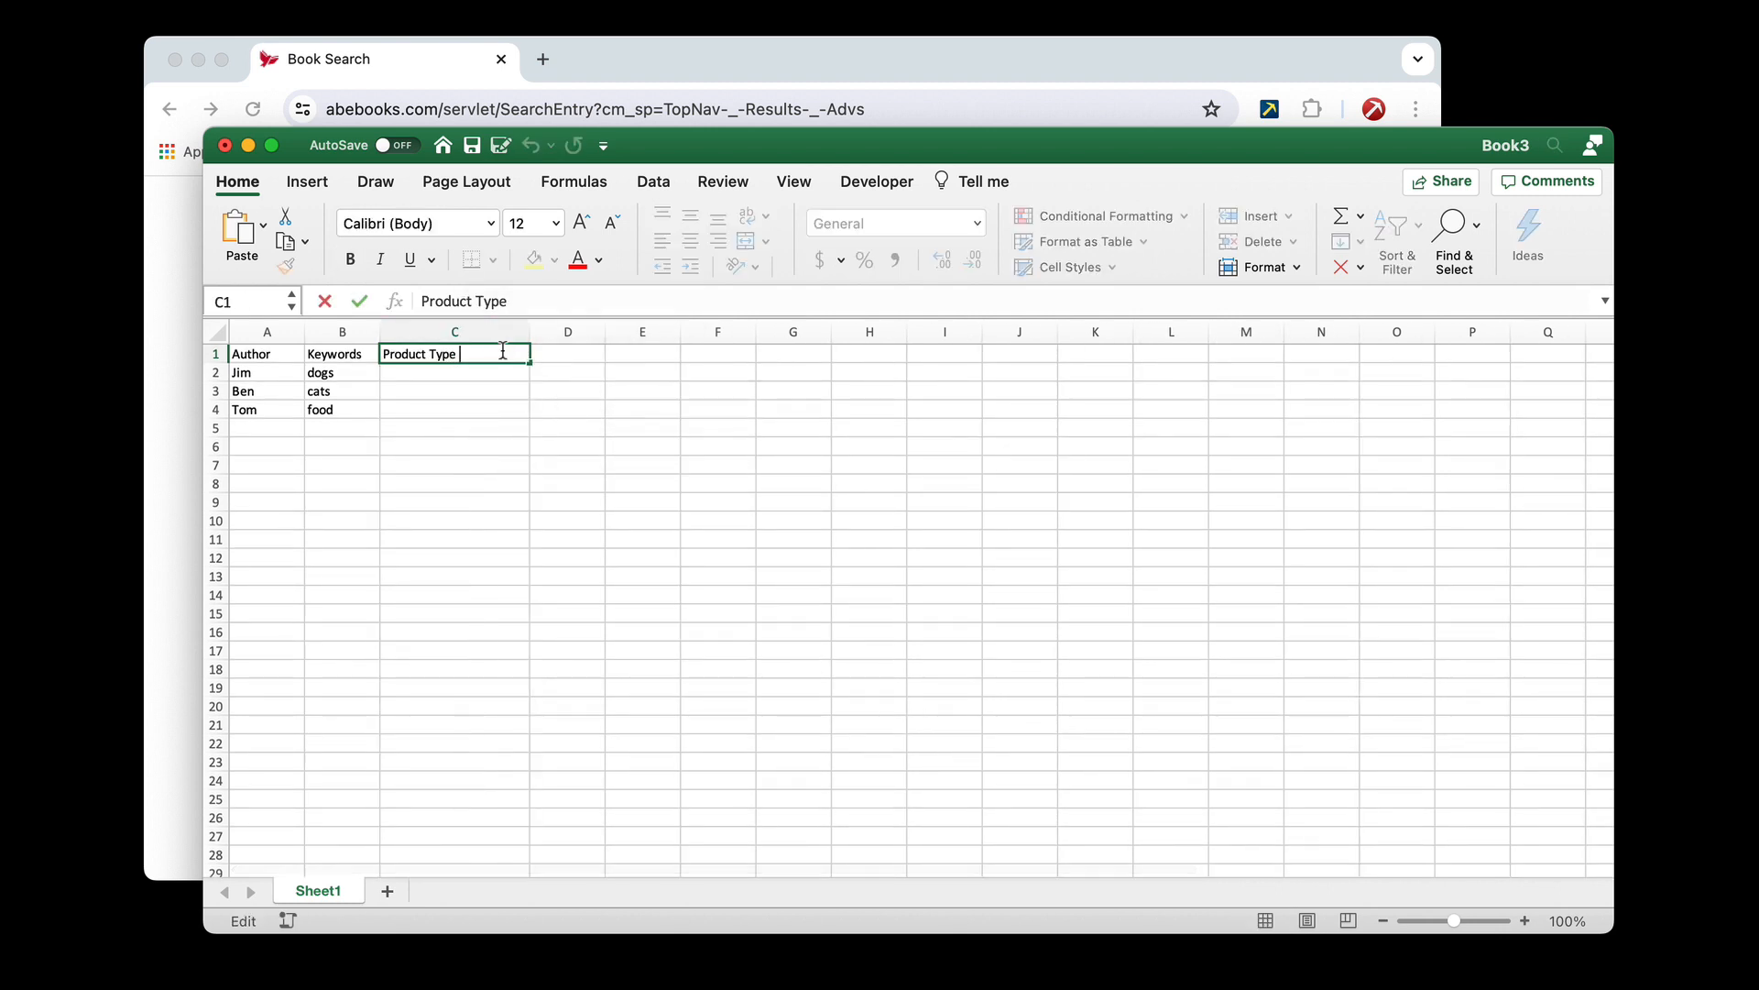
text(- Book)
Enter 1 in cell C2 to mark the book product type for the first author
click(449, 371)
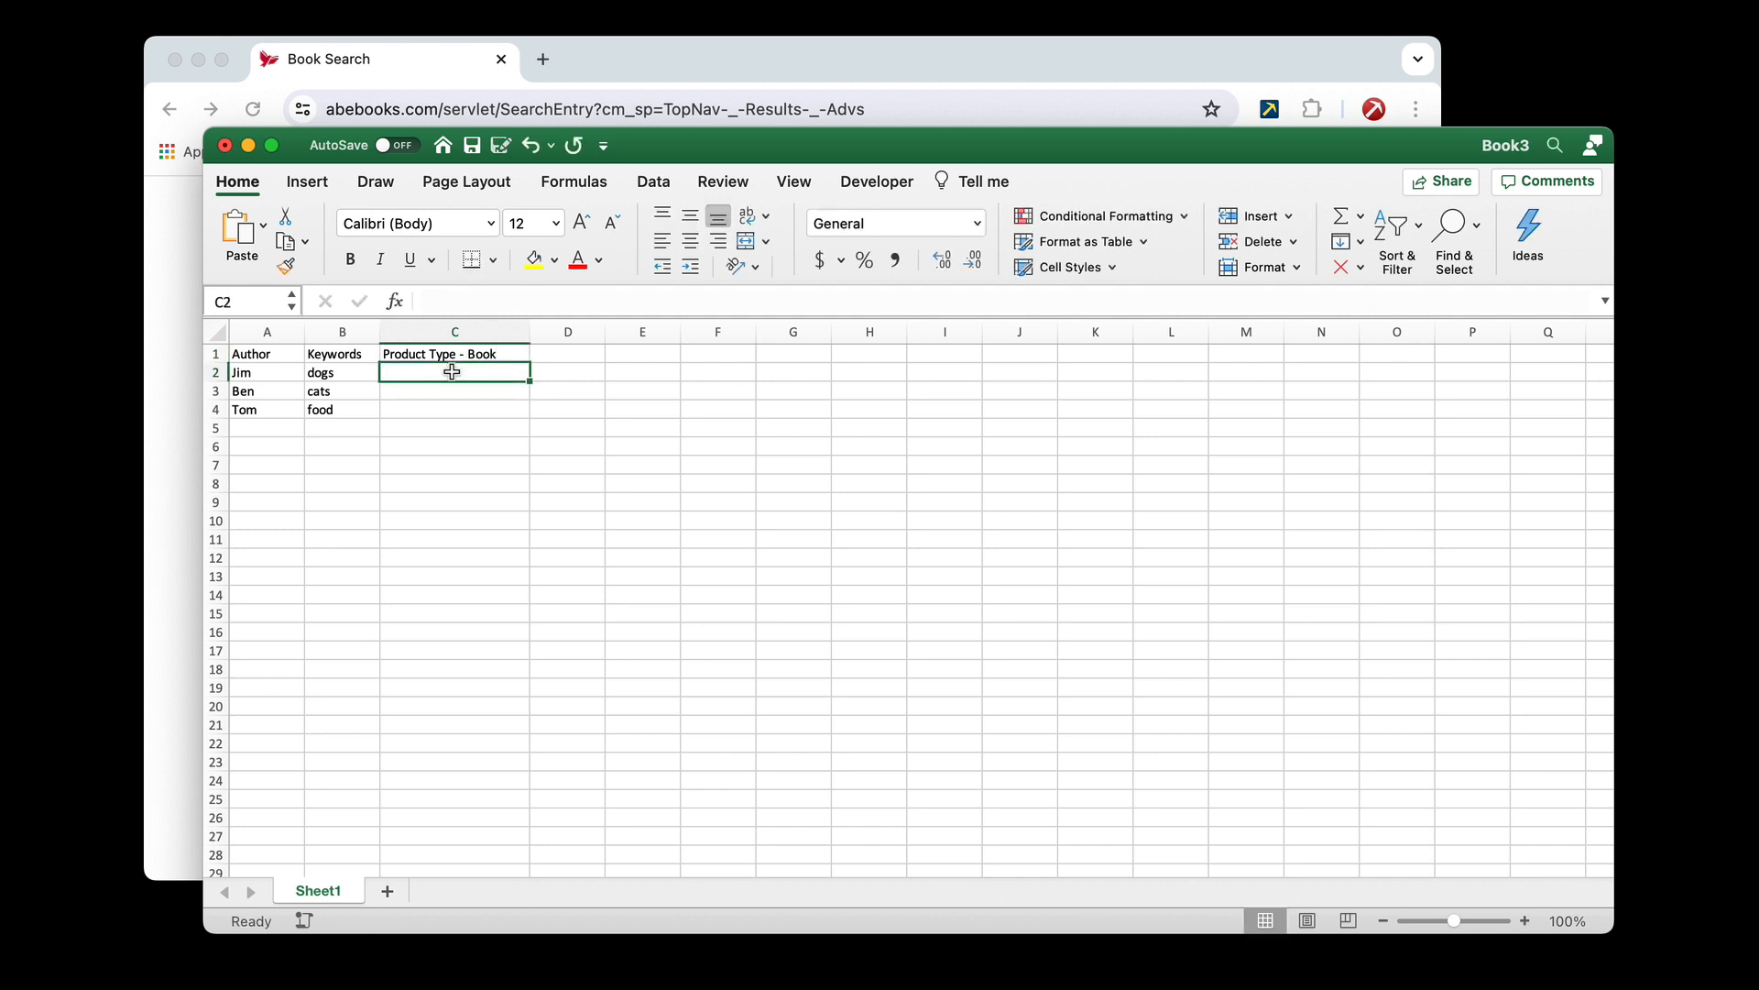
text(1)
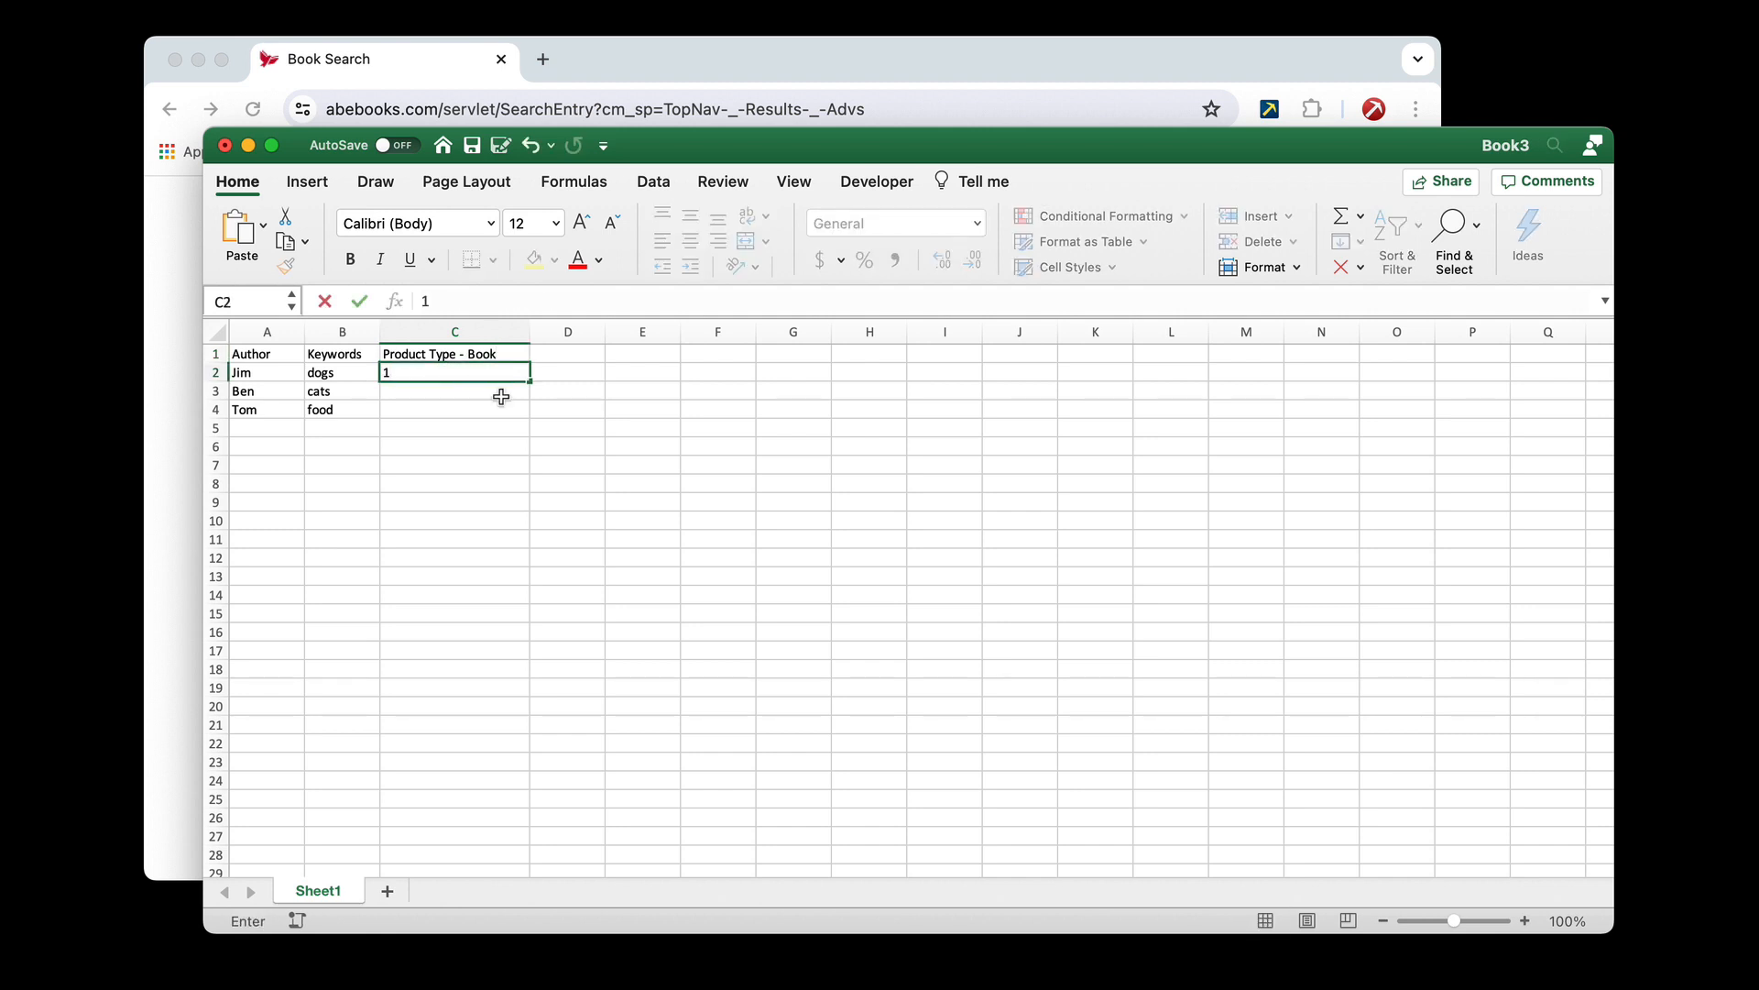
click(479, 442)
click(189, 422)
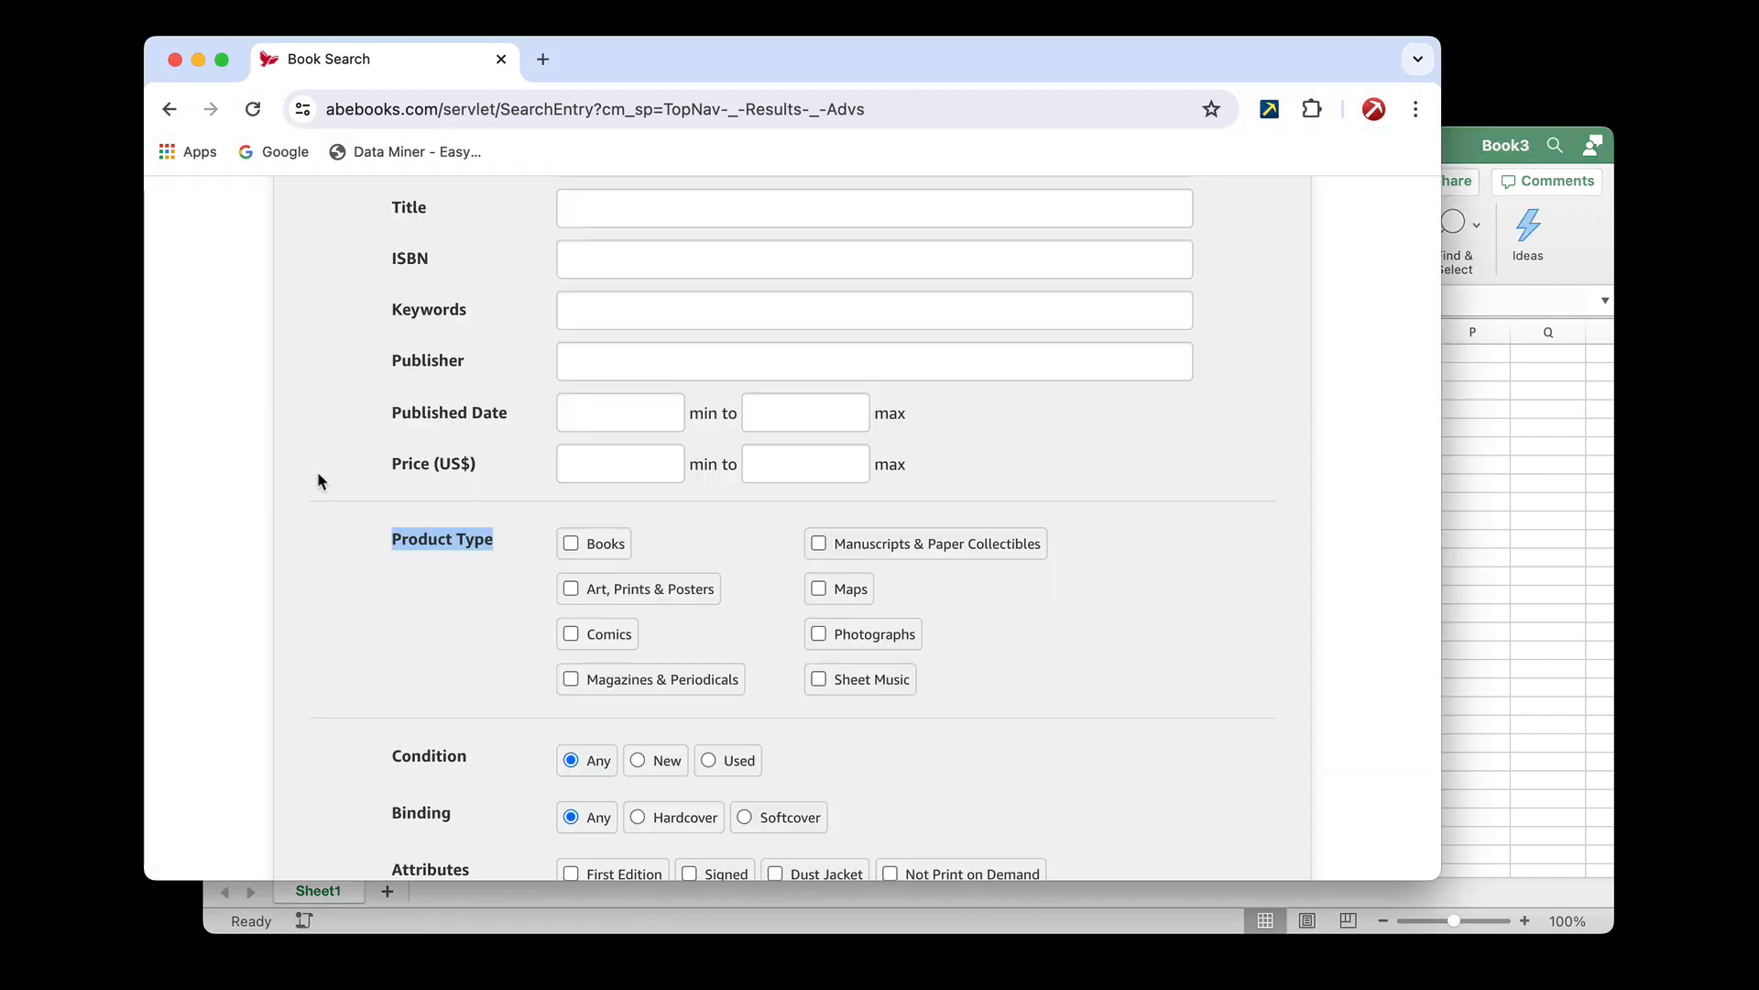
click(706, 543)
drag(636, 632, 595, 640)
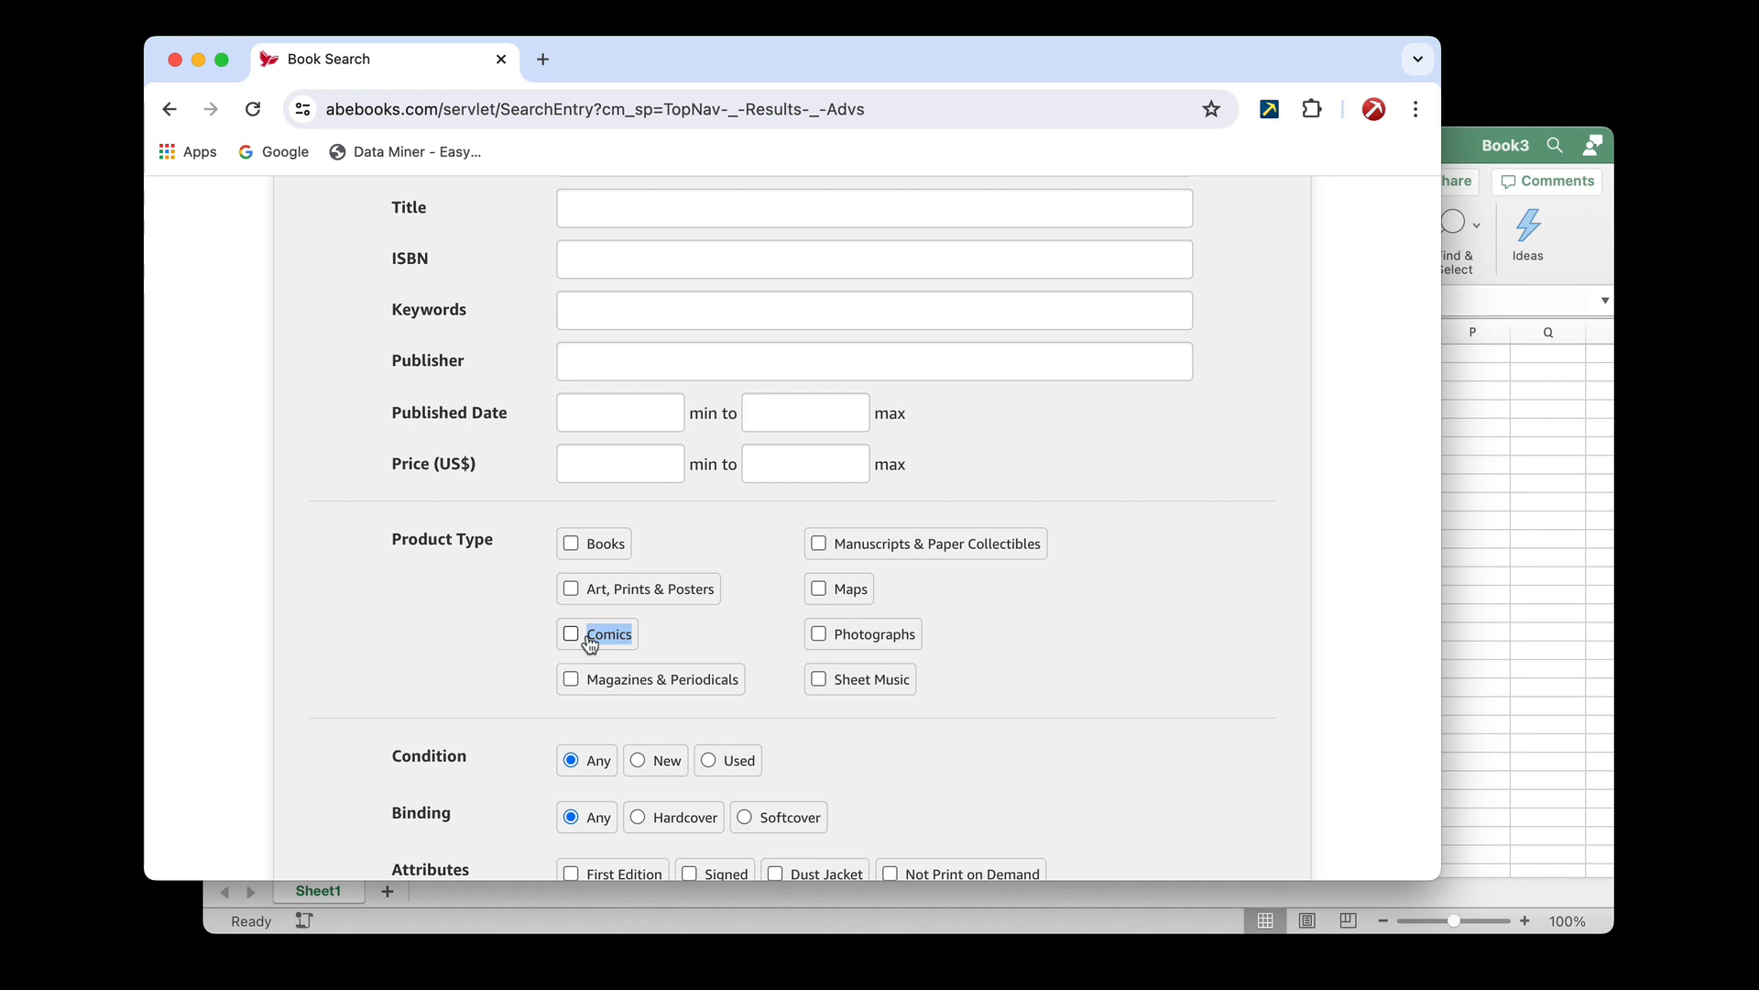
click(1474, 514)
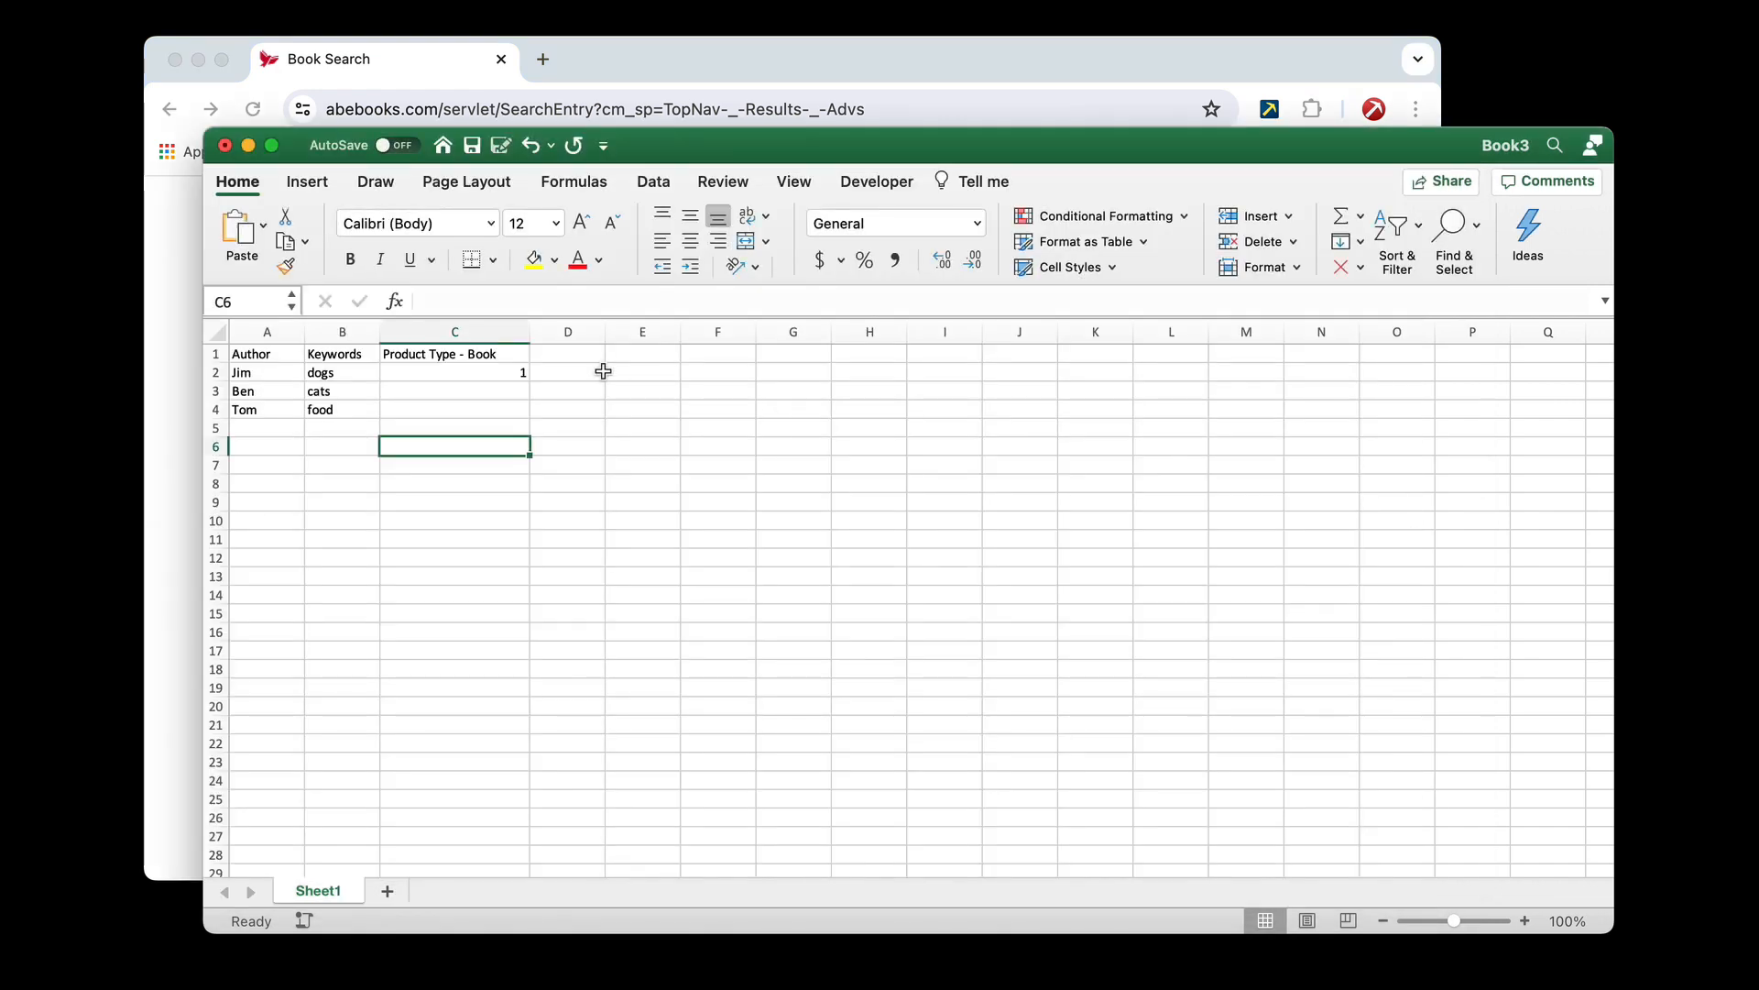
click(519, 355)
Copy the Product Type label from the AbeBooks form in Chrome again into Excel cell D1, matching the destination formatting
click(196, 452)
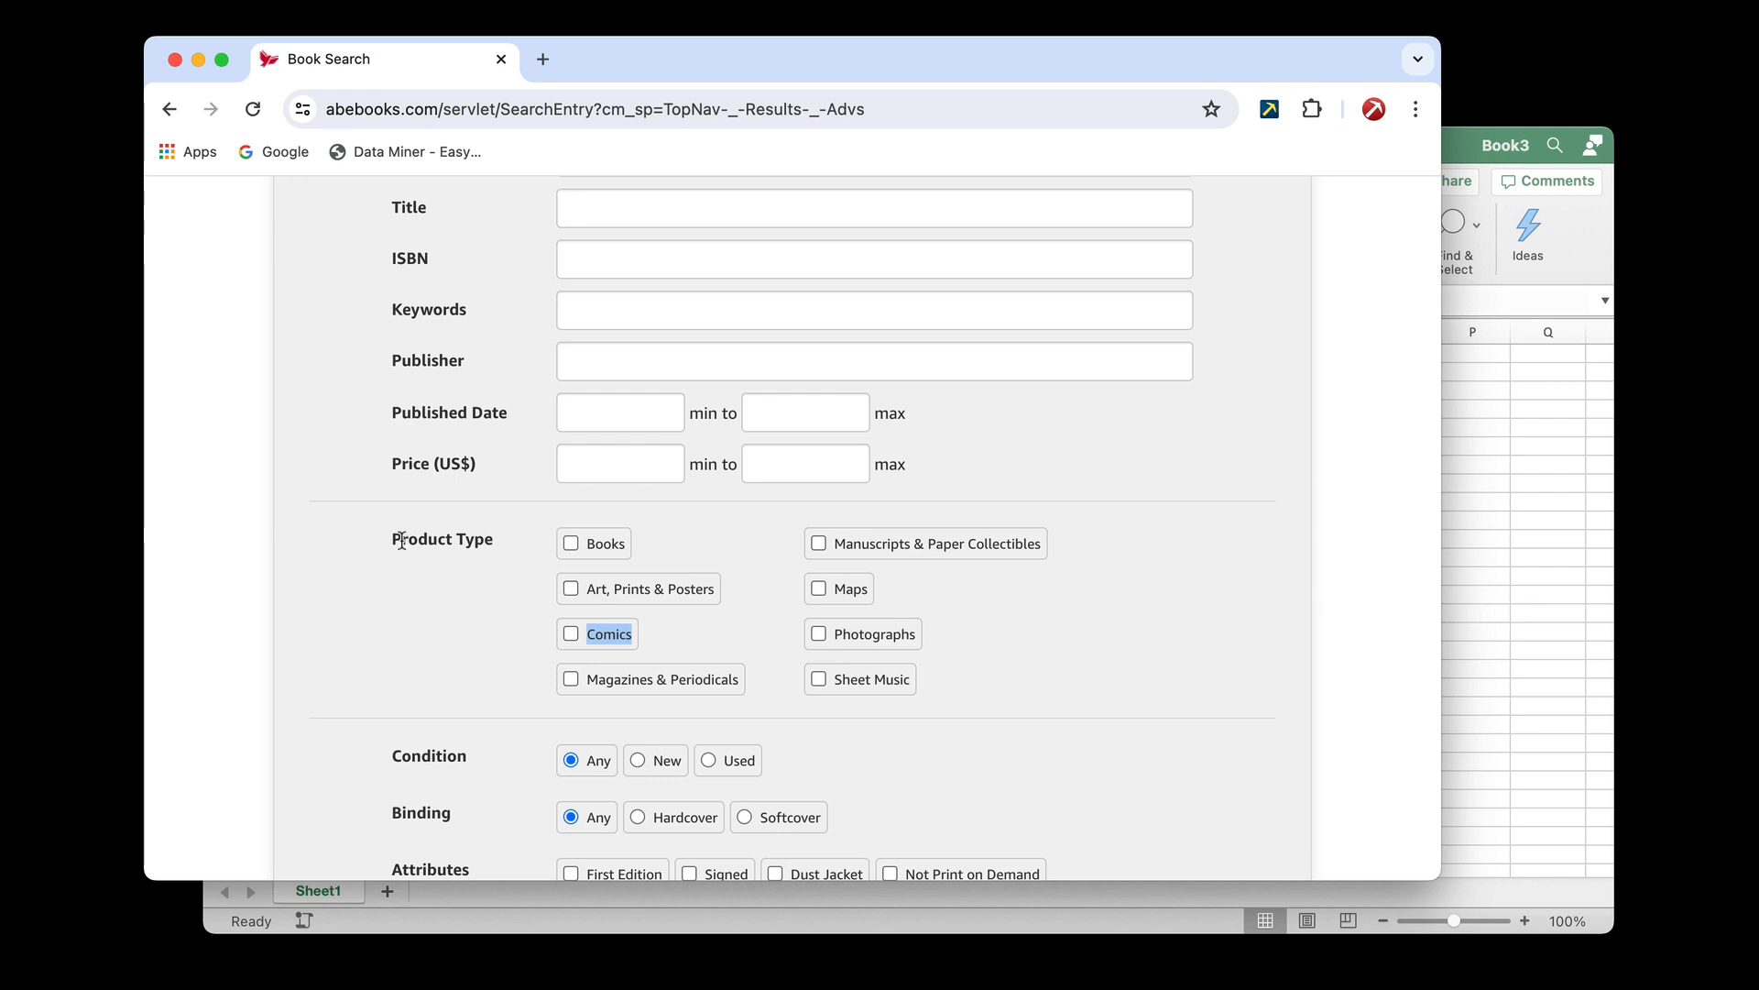
drag(402, 540, 494, 539)
key(super+c)
click(1452, 510)
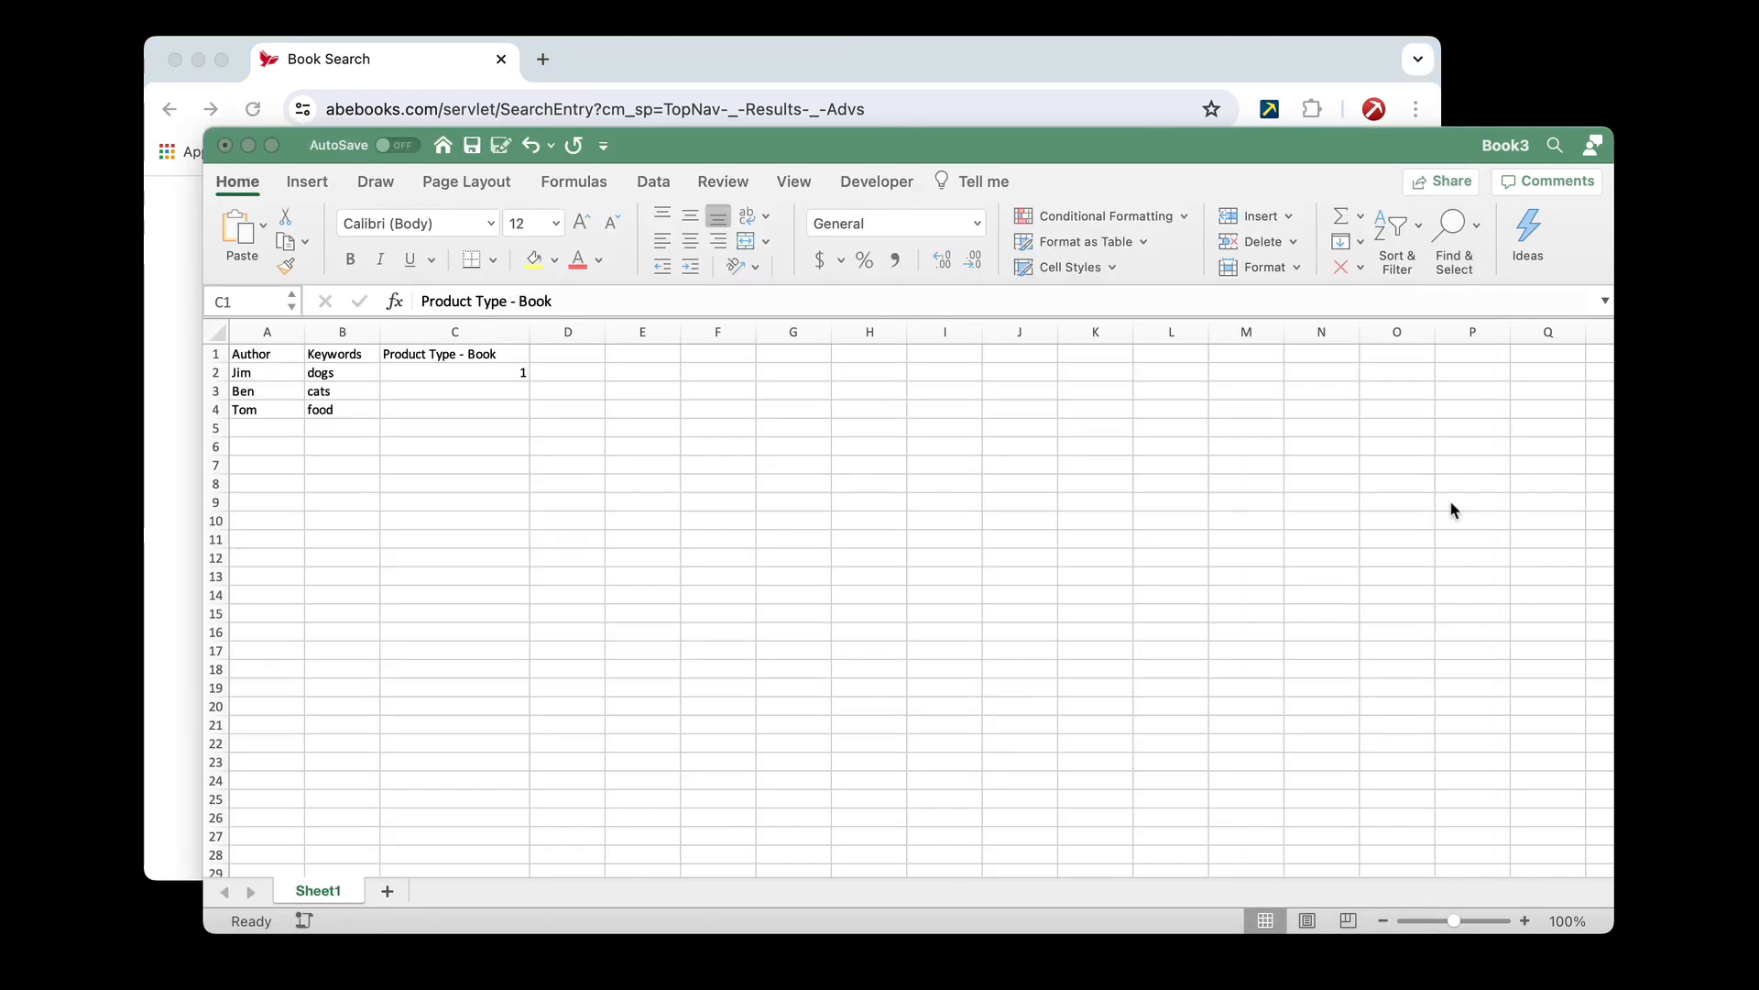
click(577, 354)
key(super+v)
click(631, 384)
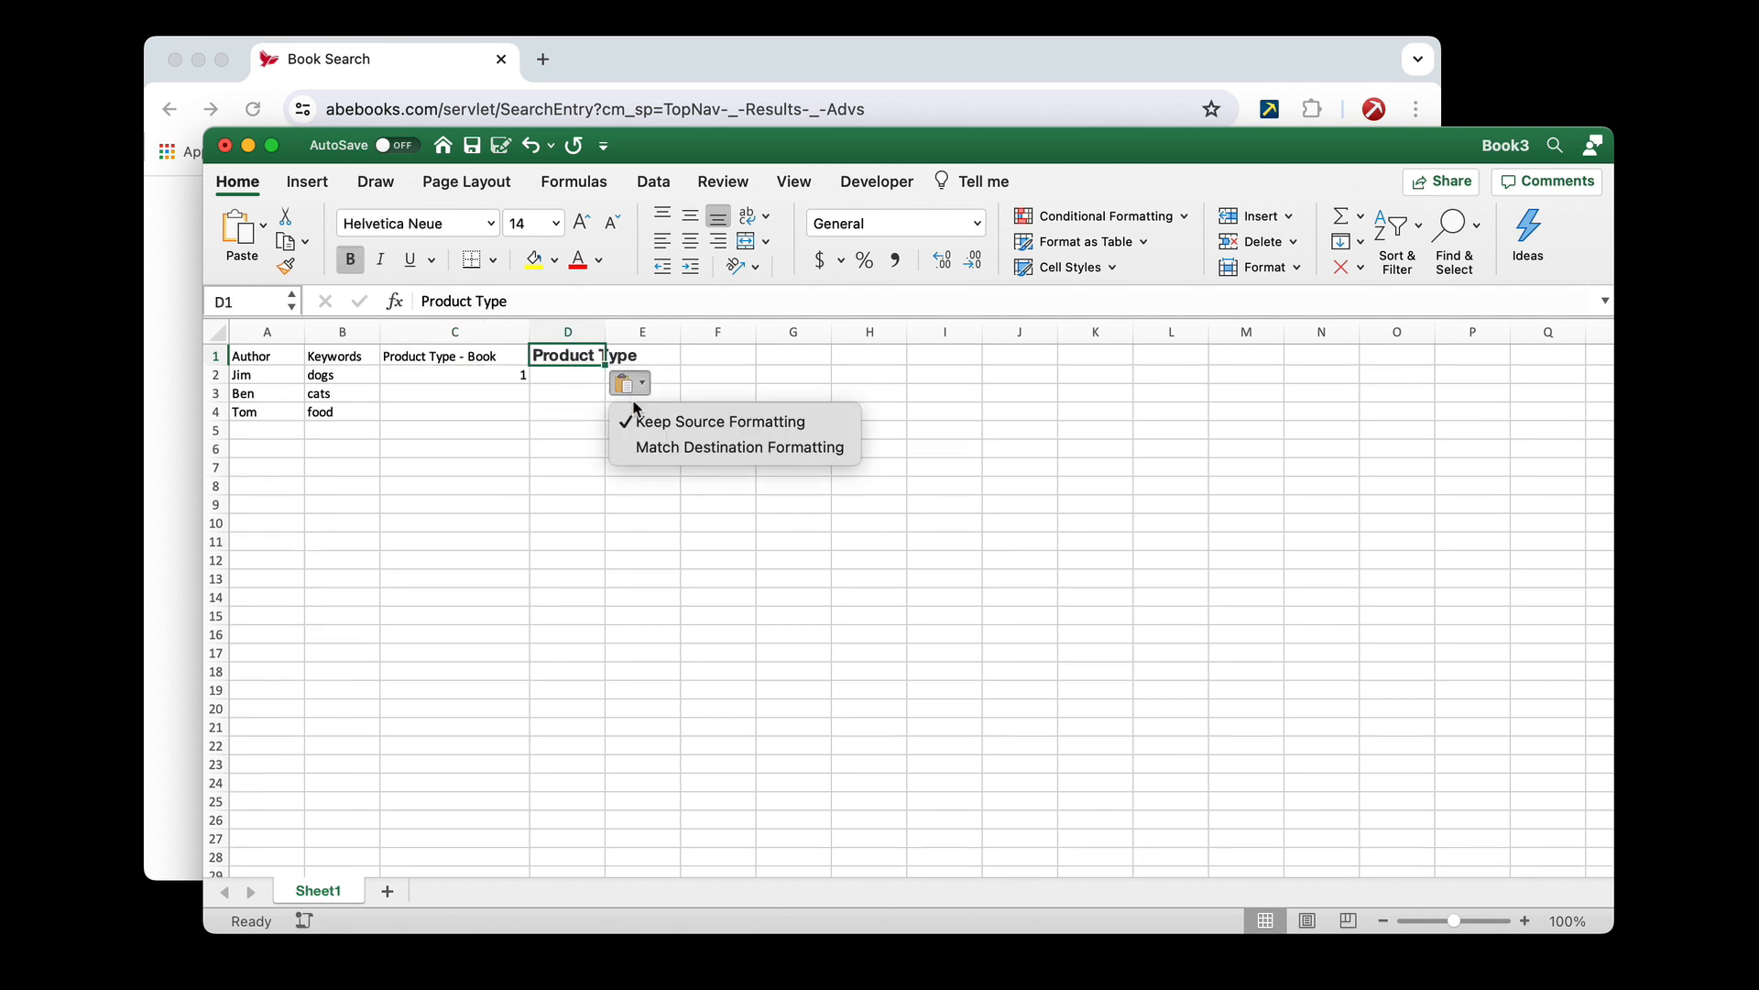
click(655, 444)
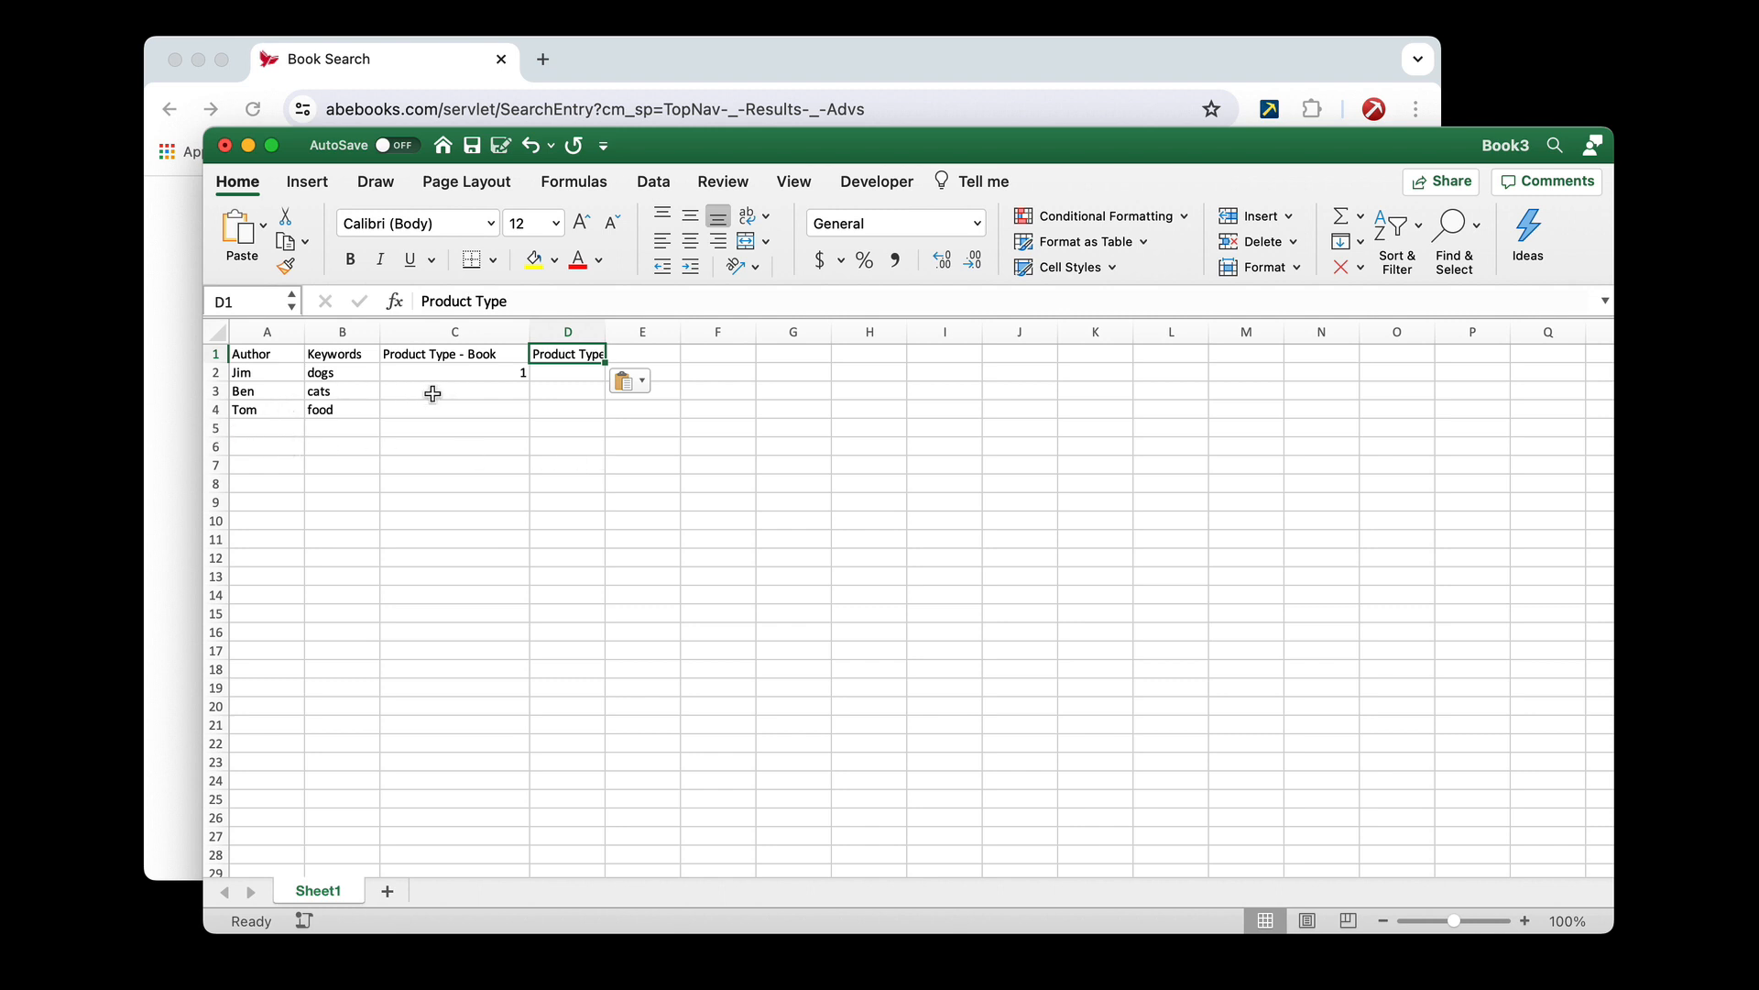
Copy the Comics option name from the Product Type section of the AbeBooks form in Chrome
click(550, 374)
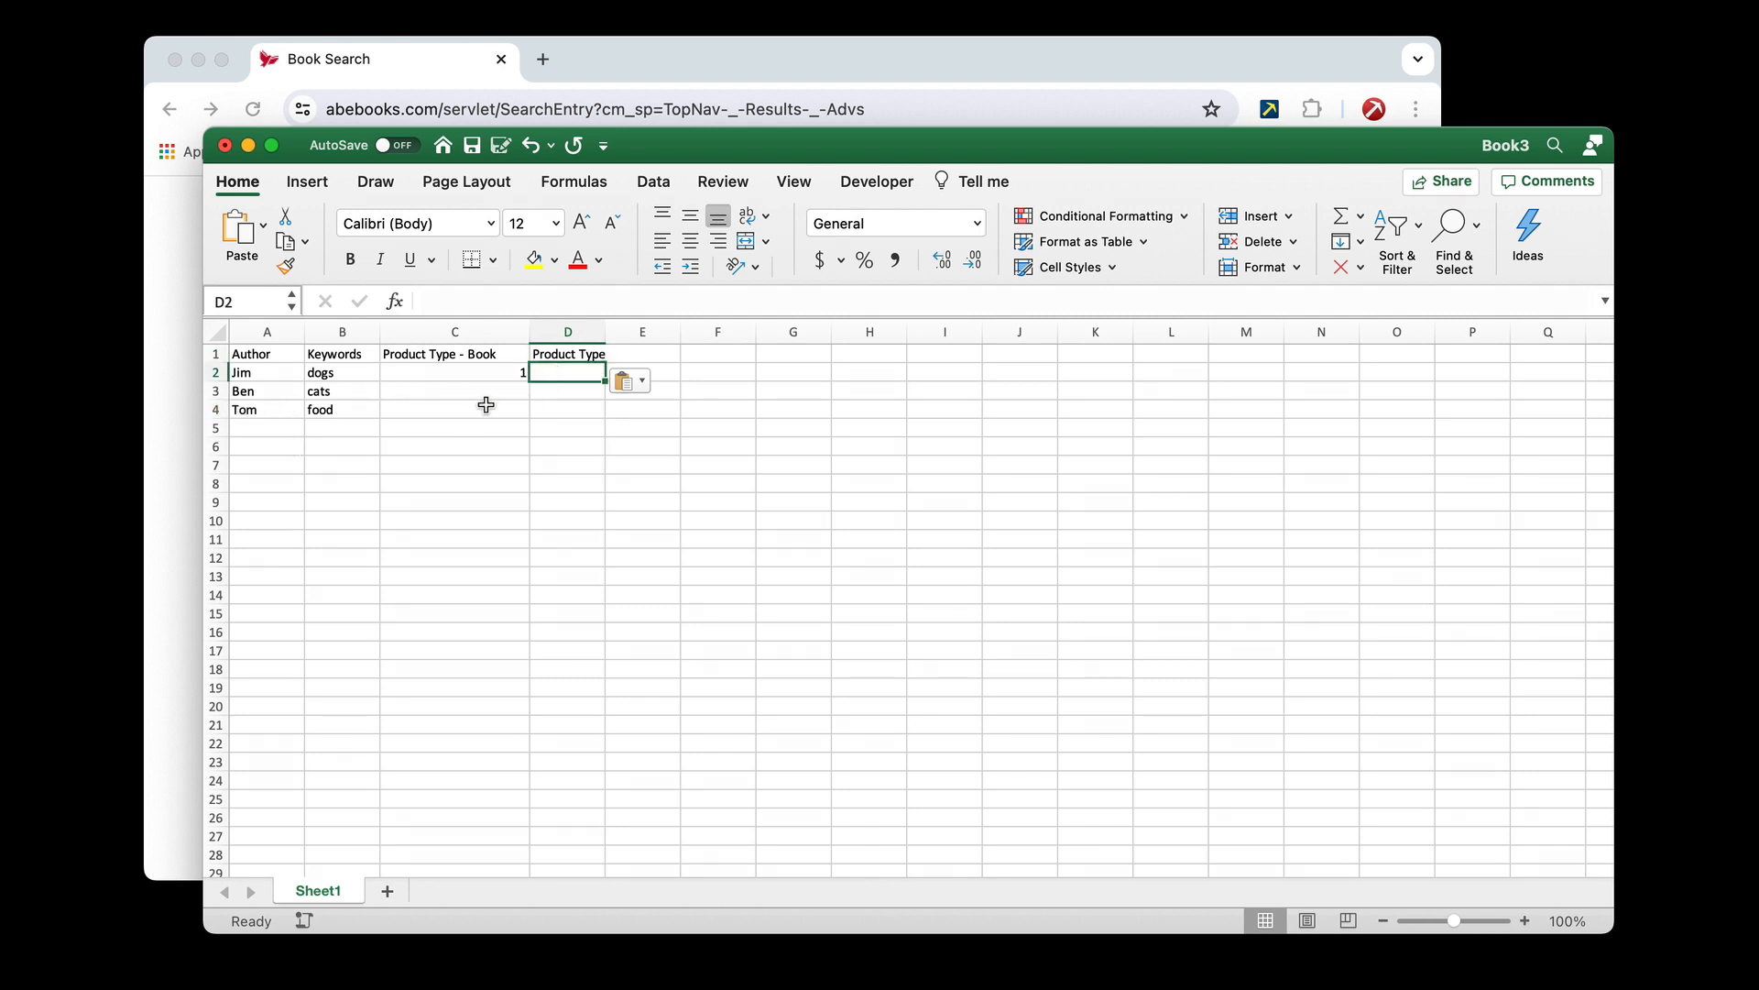
click(170, 422)
click(647, 628)
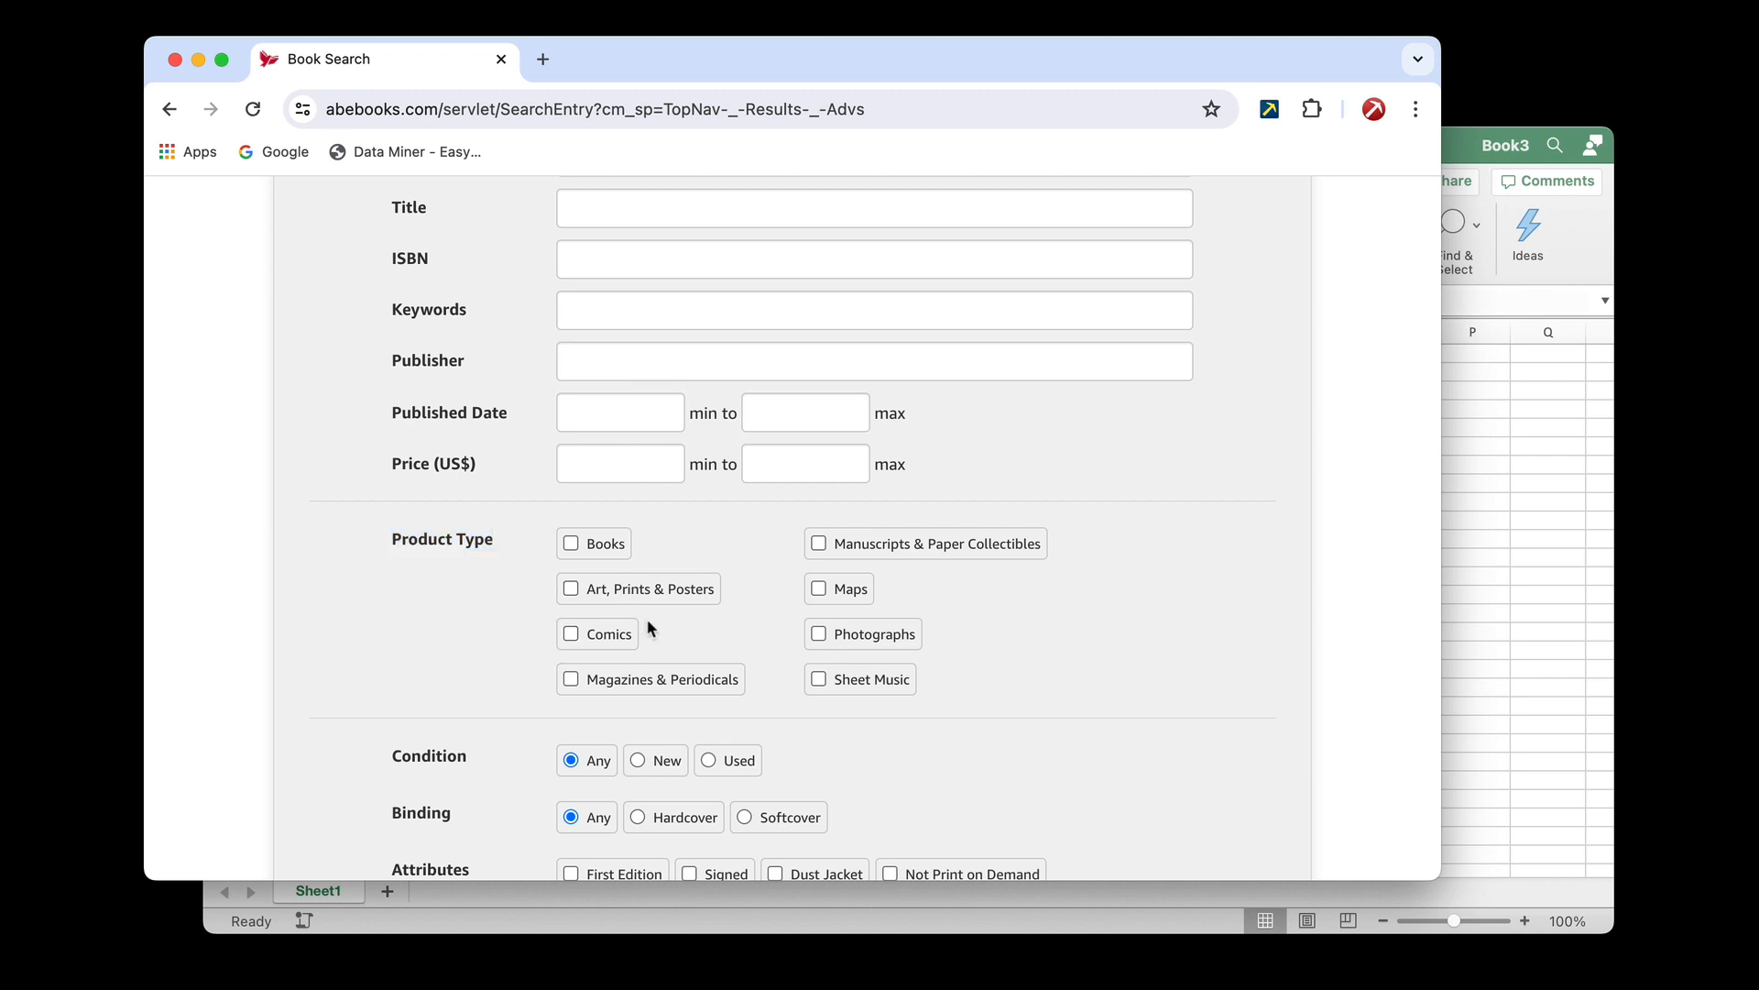
drag(629, 638, 581, 638)
click(1505, 456)
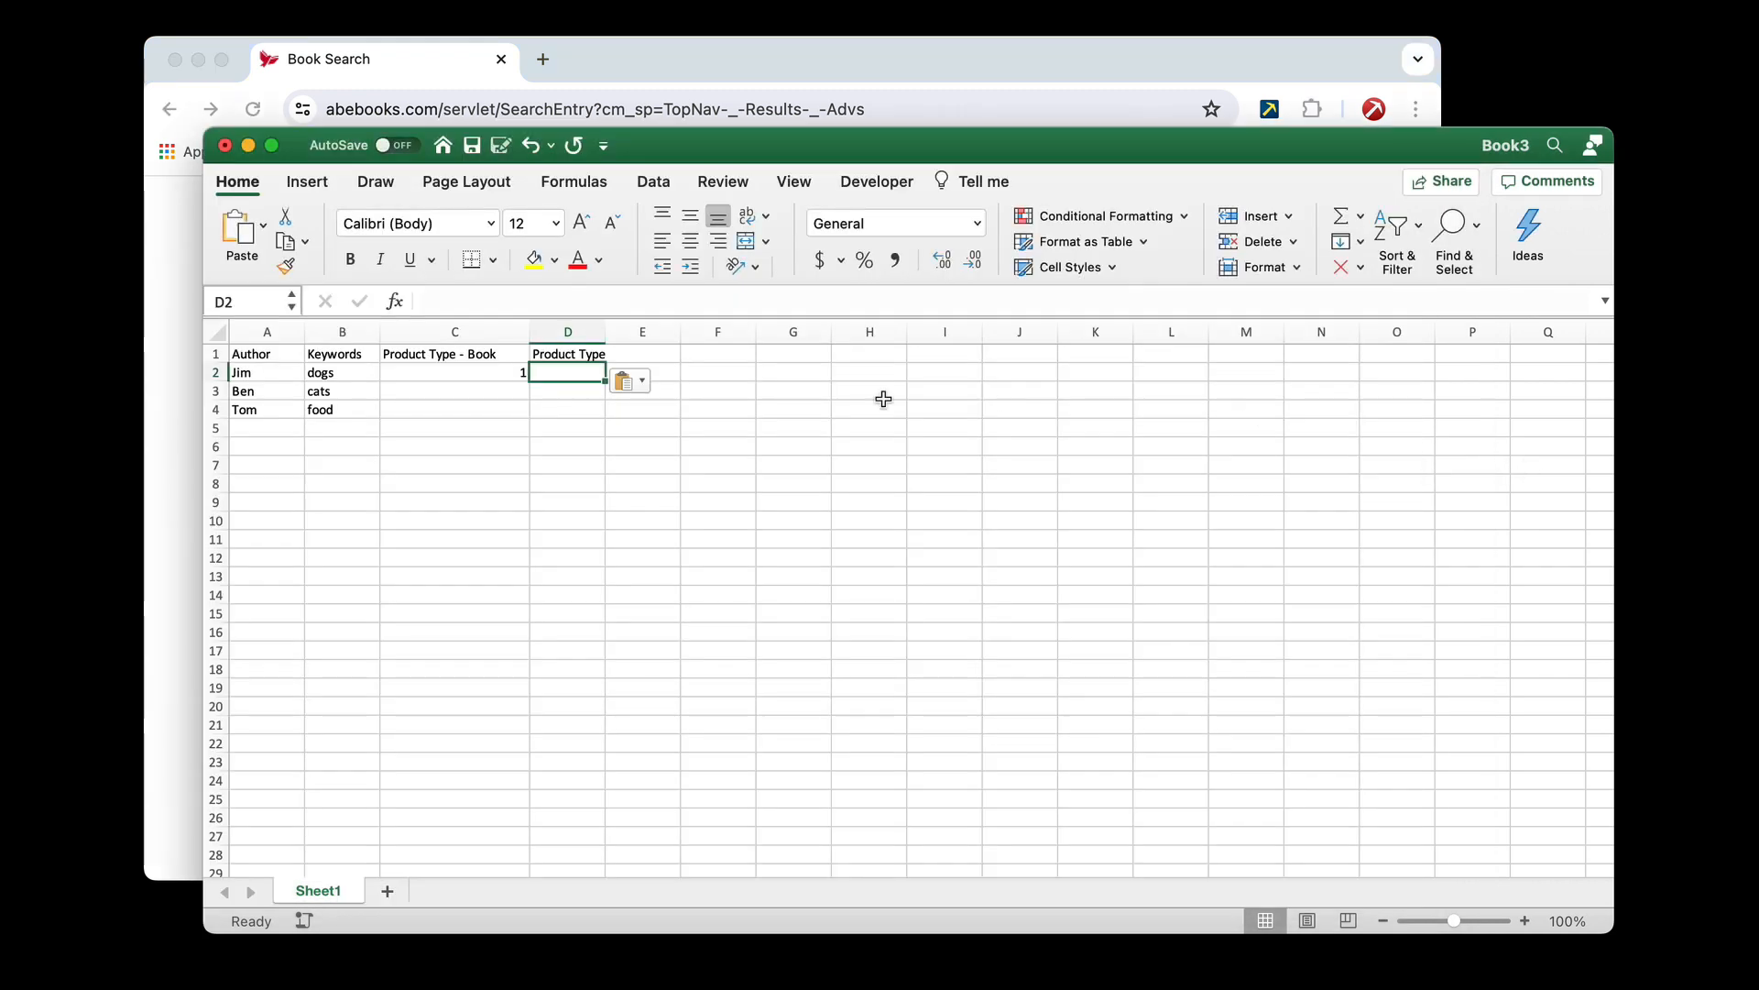
In Excel, widen columns D and E and extend the header in D1 to "Product Type - Comics"
click(577, 352)
drag(576, 331, 651, 330)
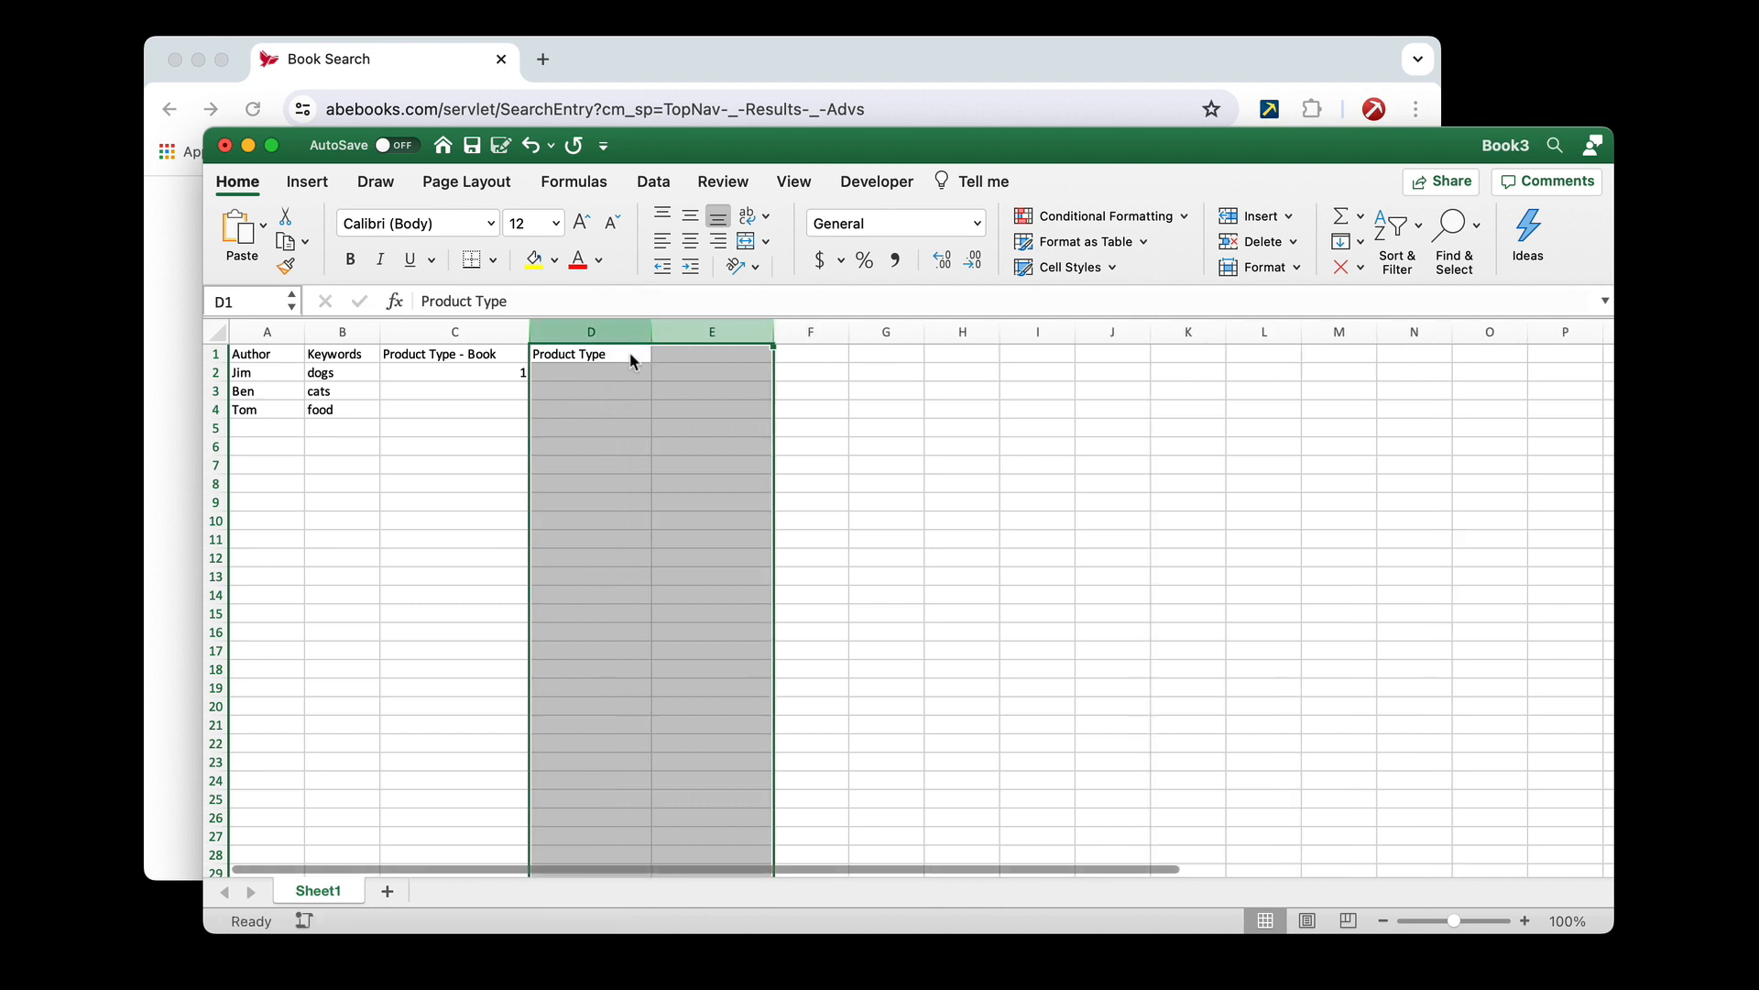
click(610, 350)
double_click(609, 349)
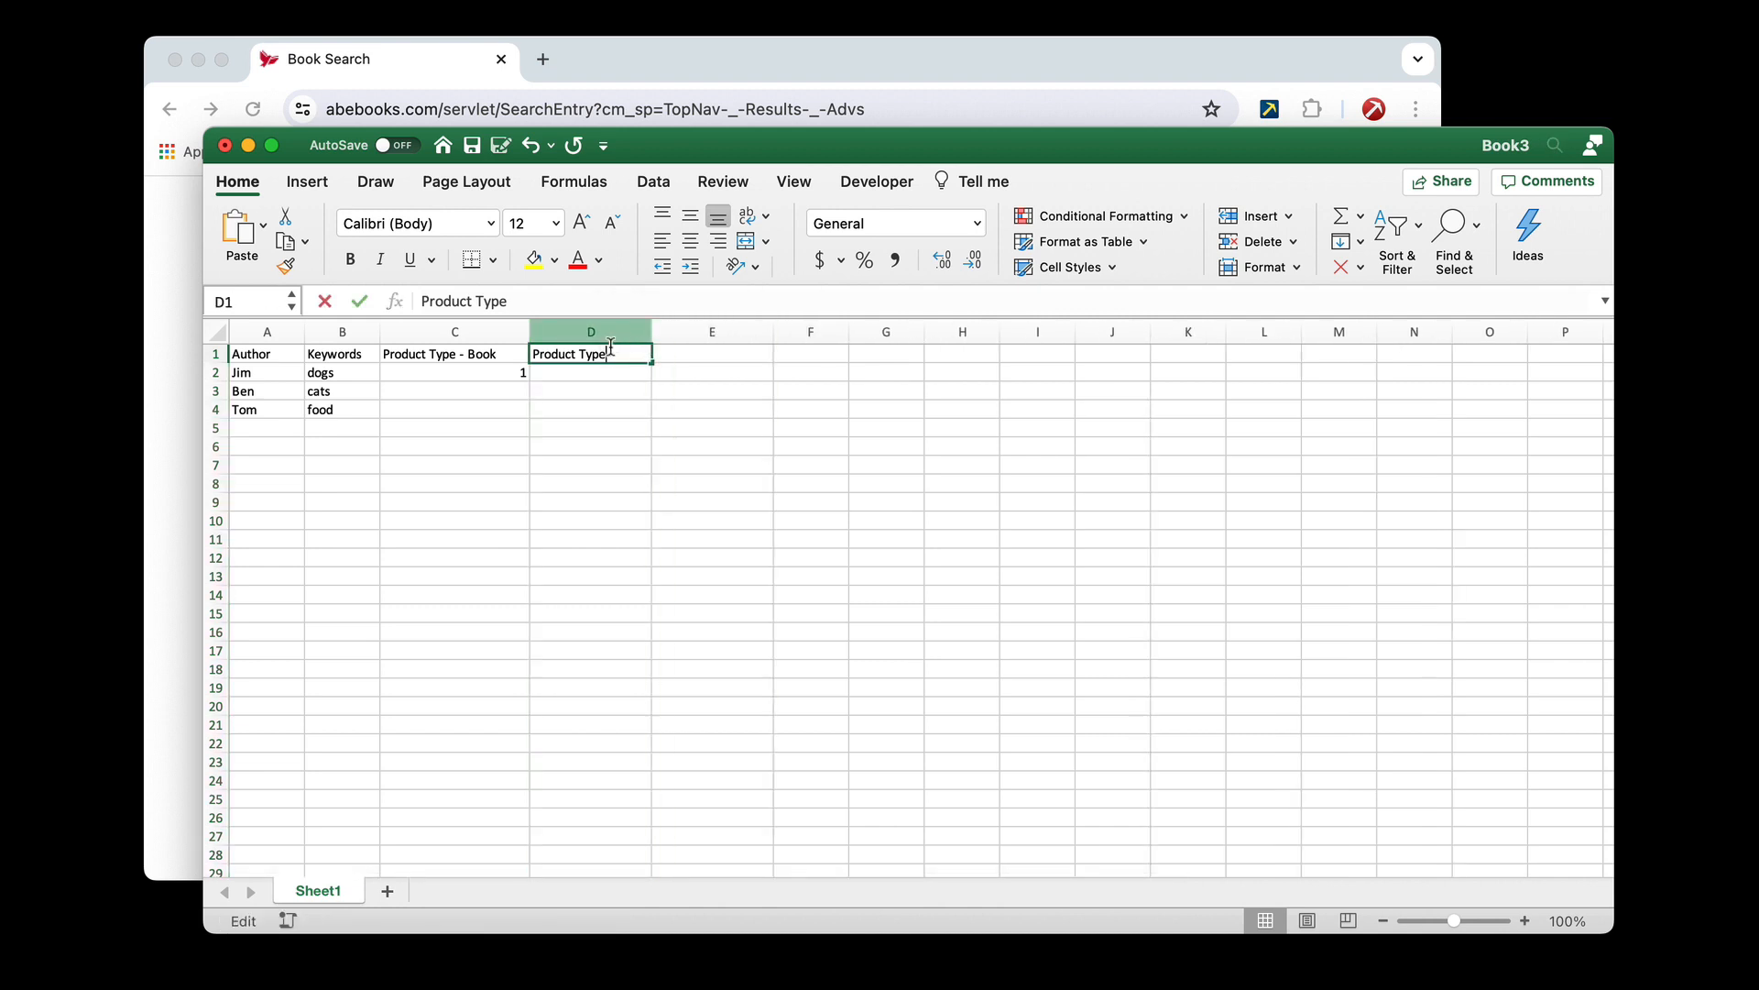
text(- Comics)
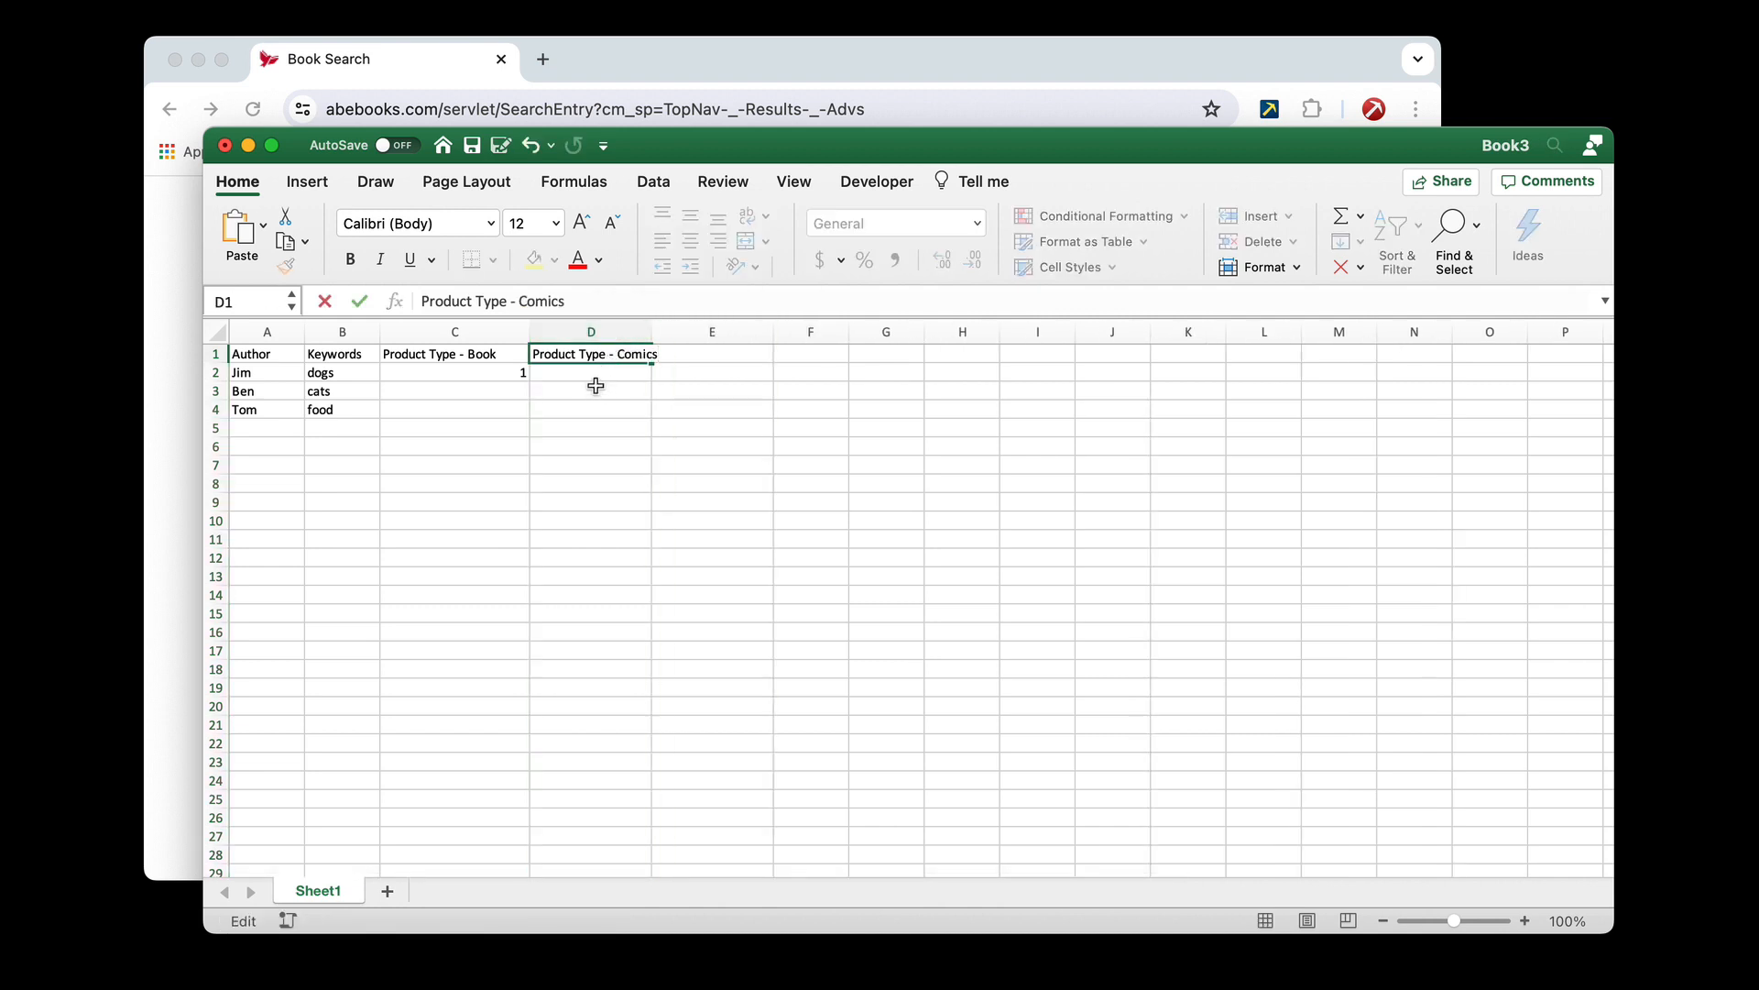
Enter 1 in D3 to mark comics for the second author and 1 in C4 to mark books for the third
click(596, 391)
text(1)
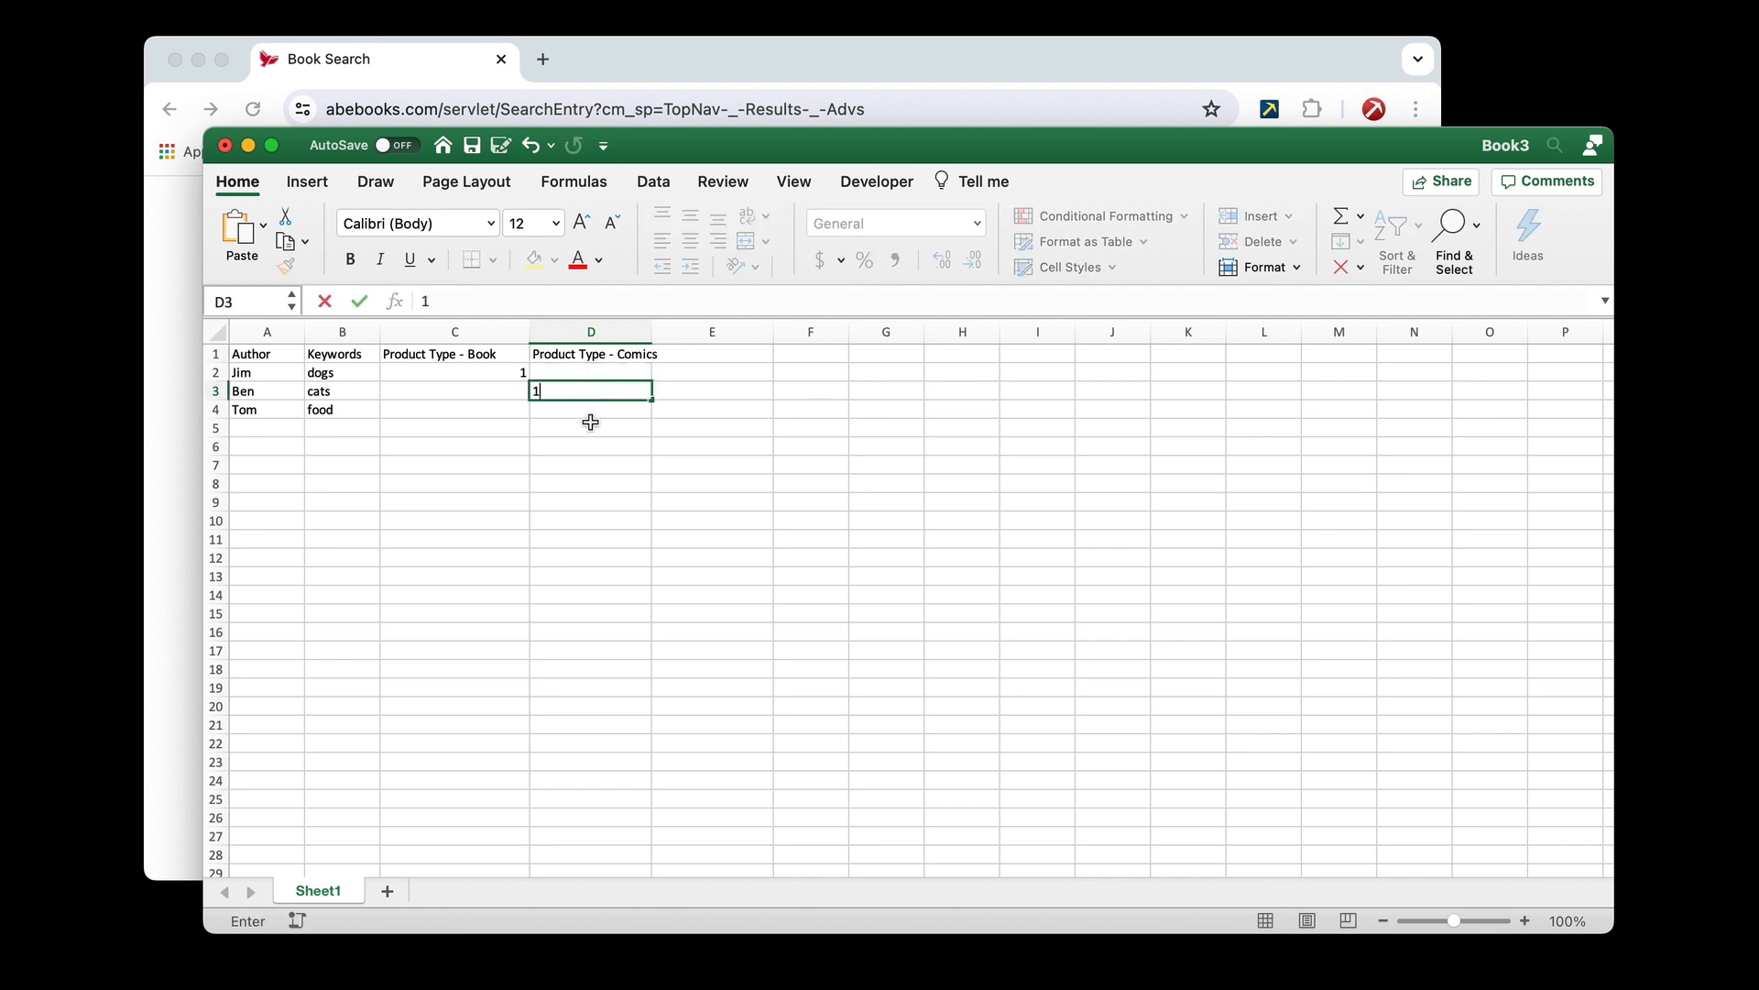
click(437, 416)
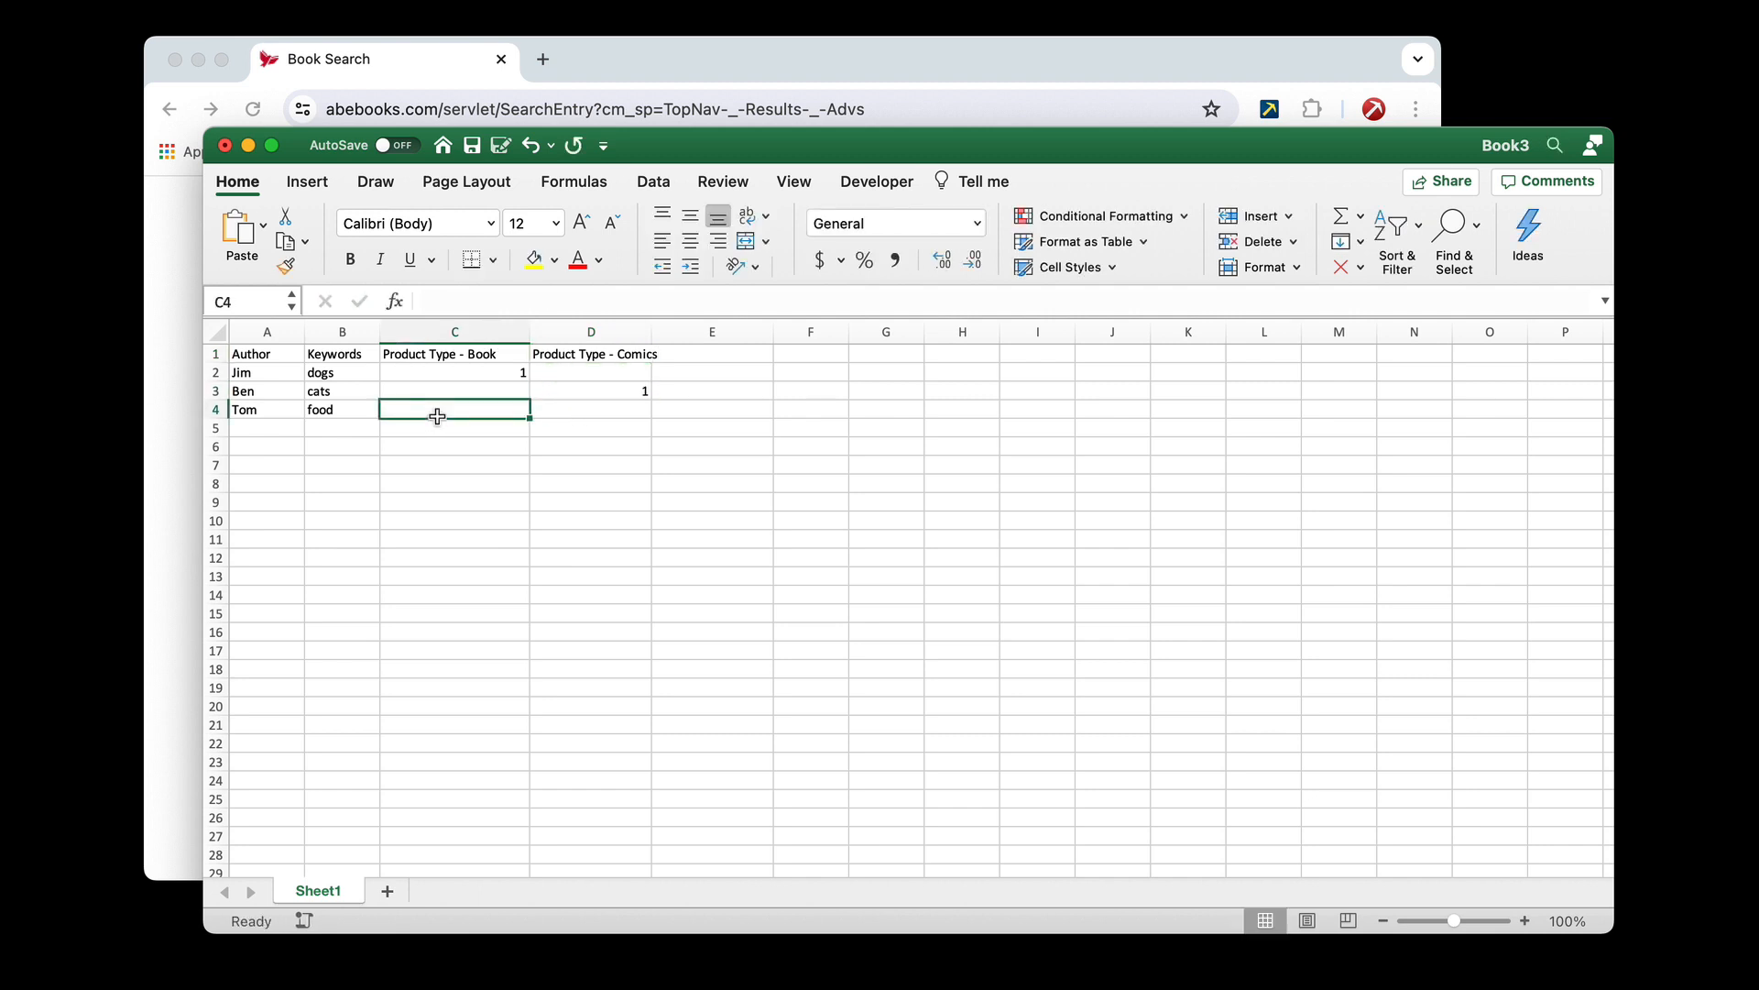
text(1)
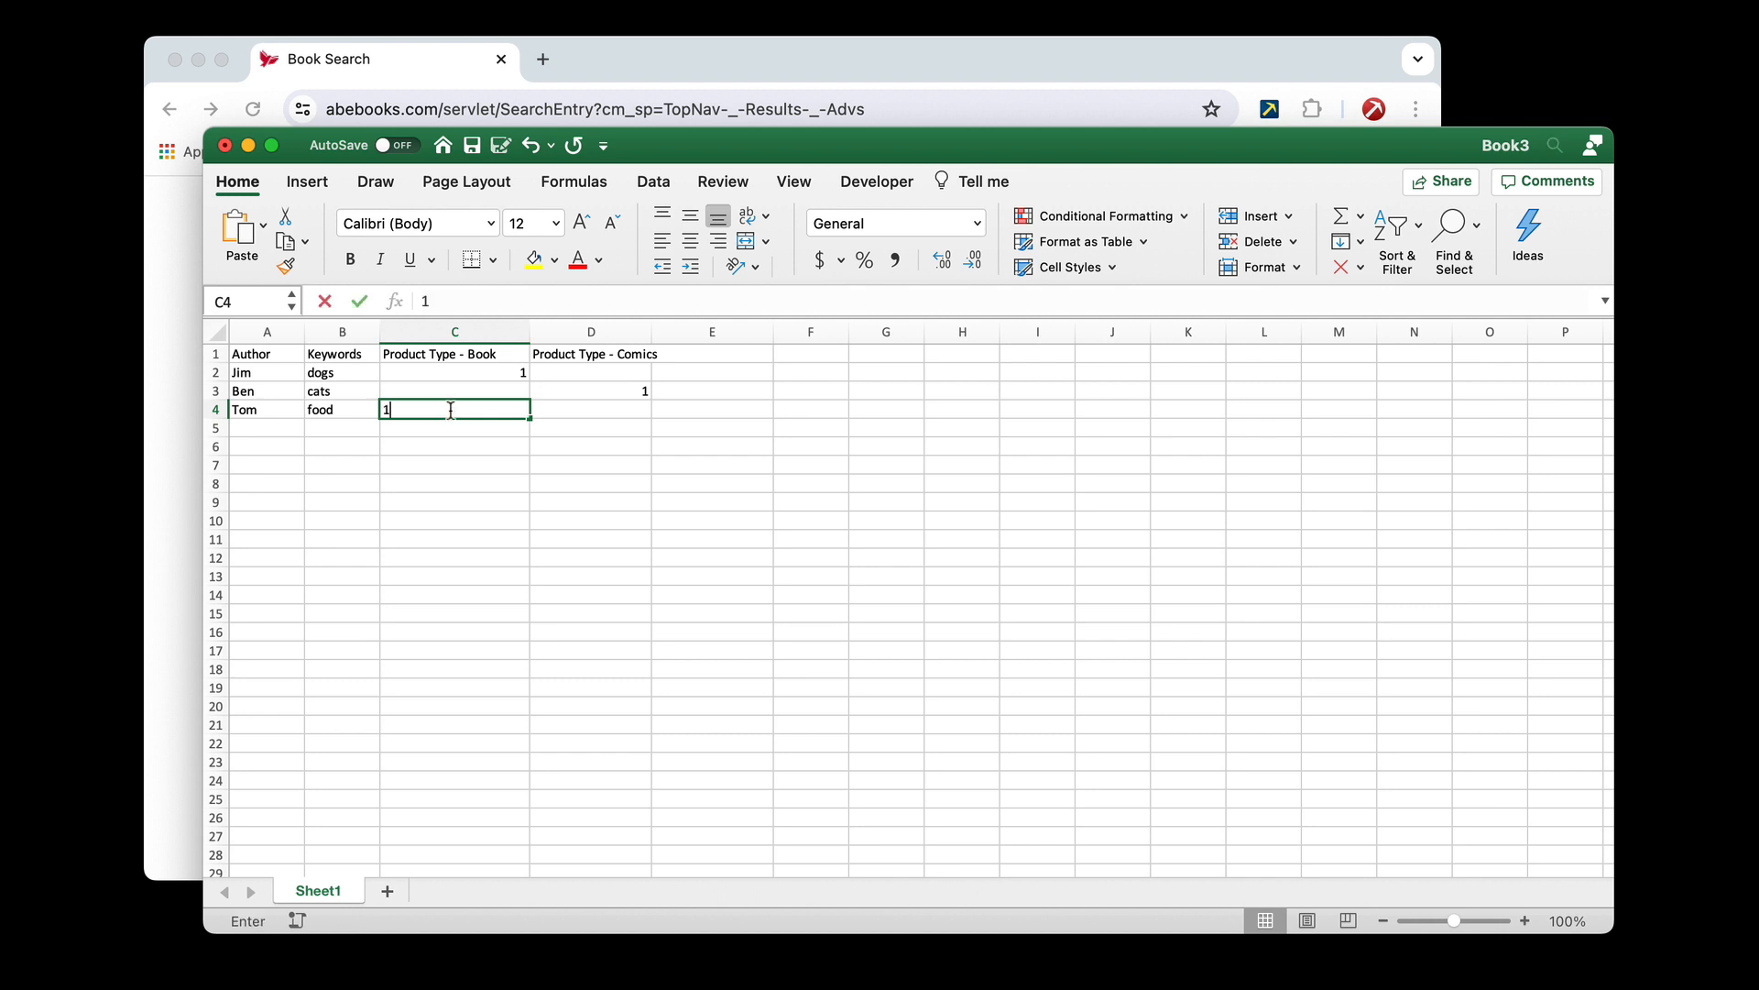
click(487, 456)
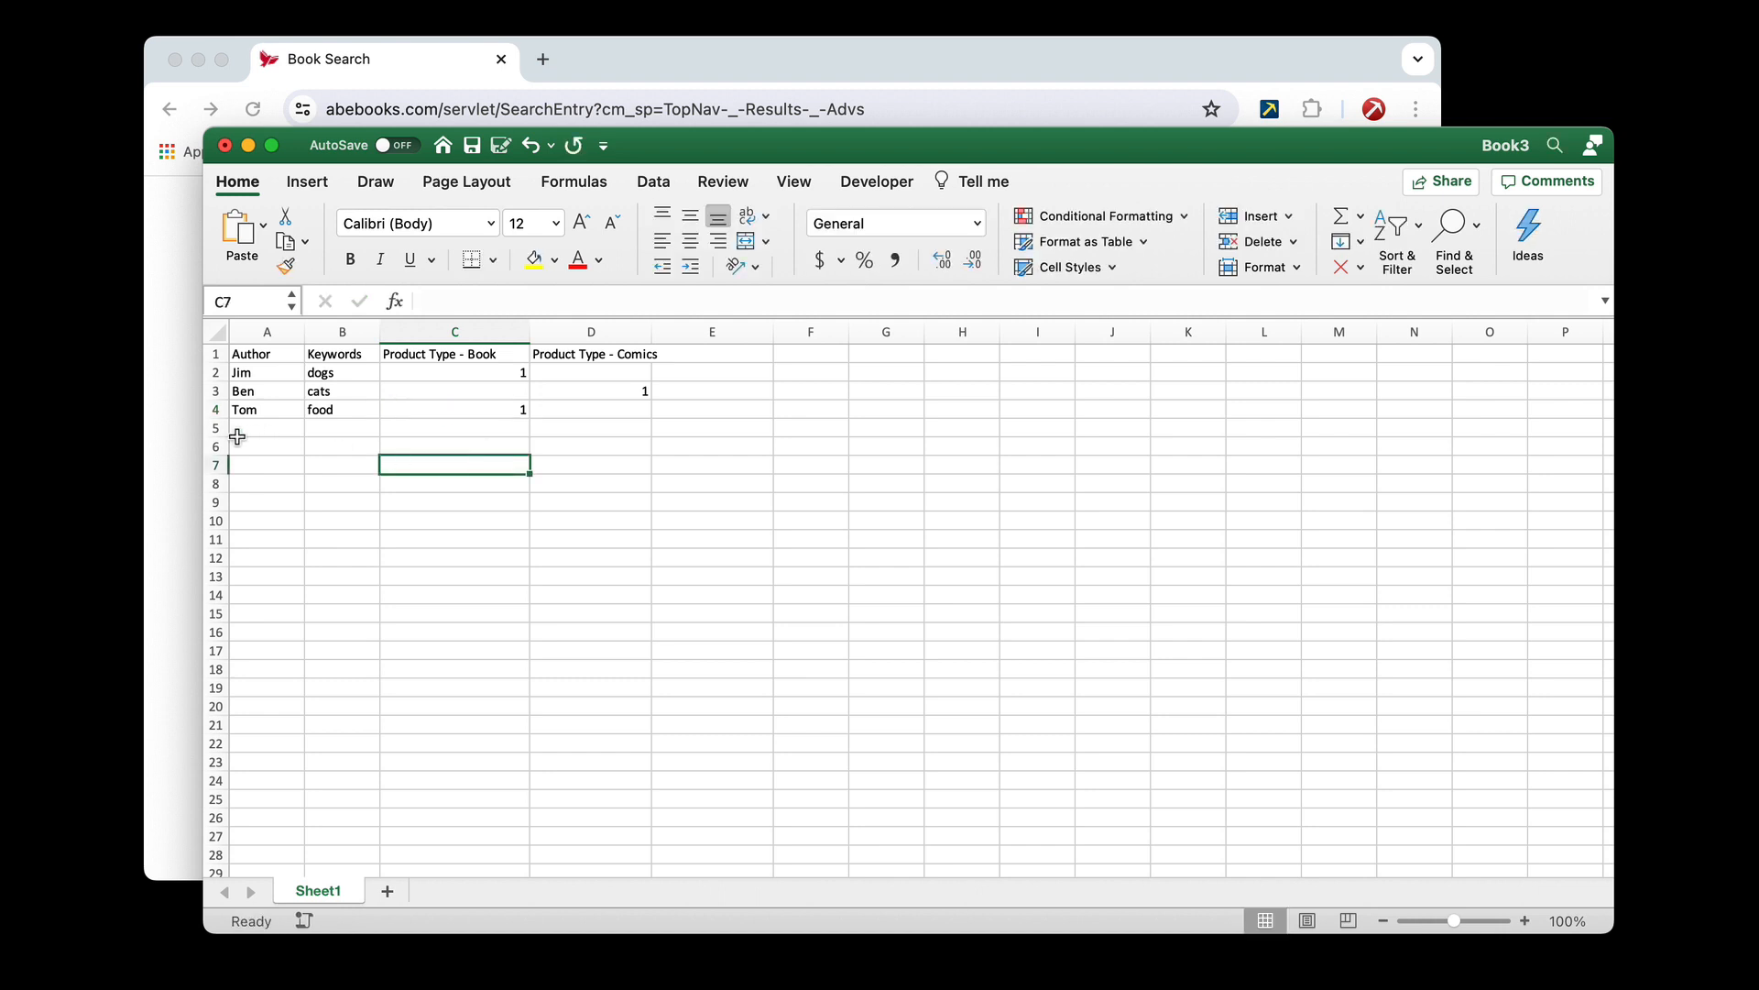
Examine the form fields below Product Type in Chrome, including the region choices offered for Seller
click(178, 422)
scroll(466, 581, down, 5)
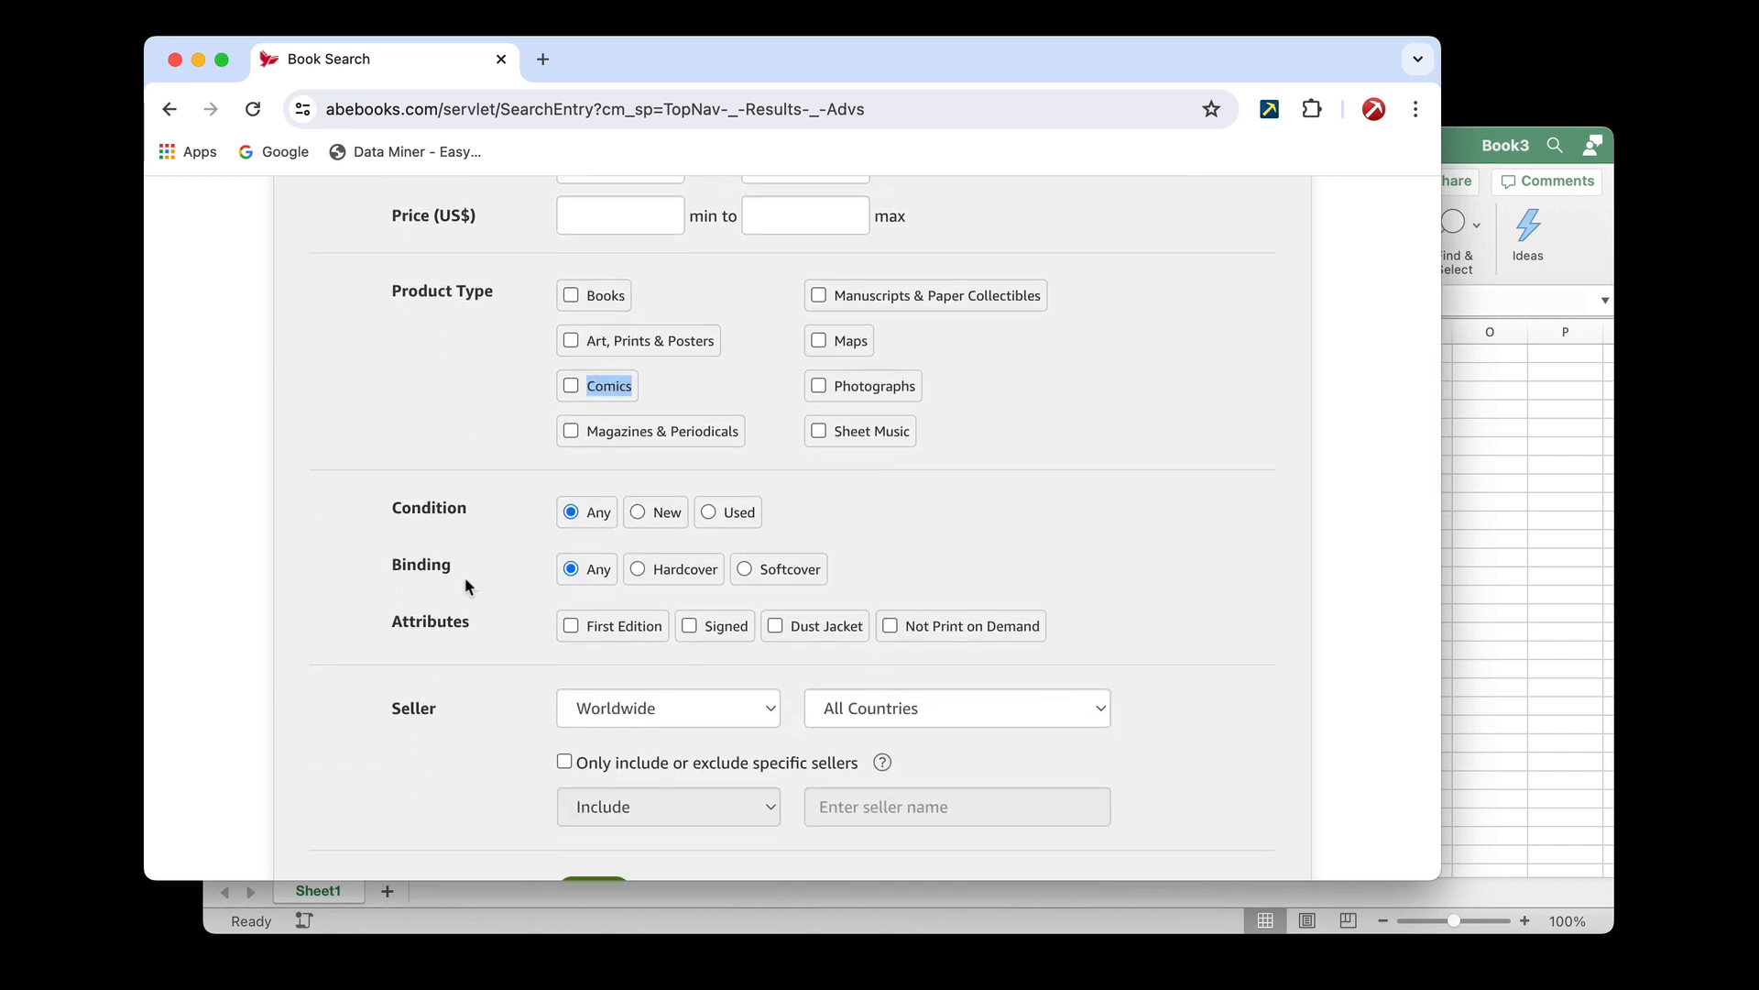
scroll(464, 586, down, 1)
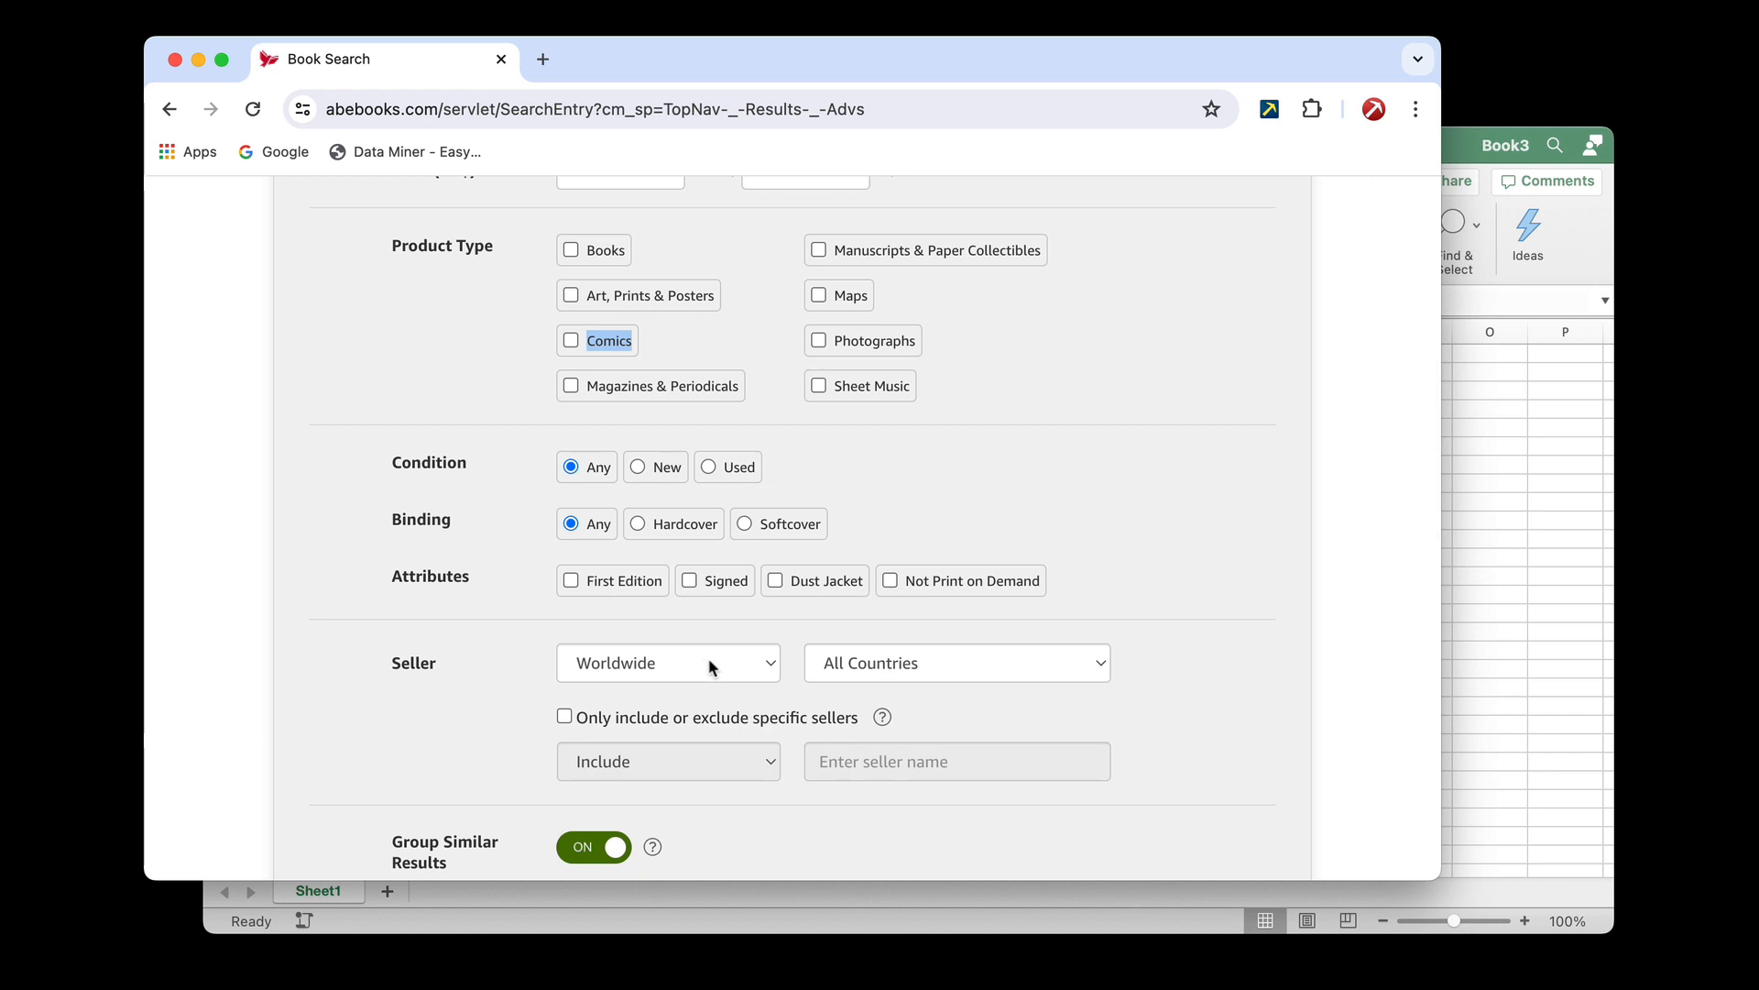
click(770, 664)
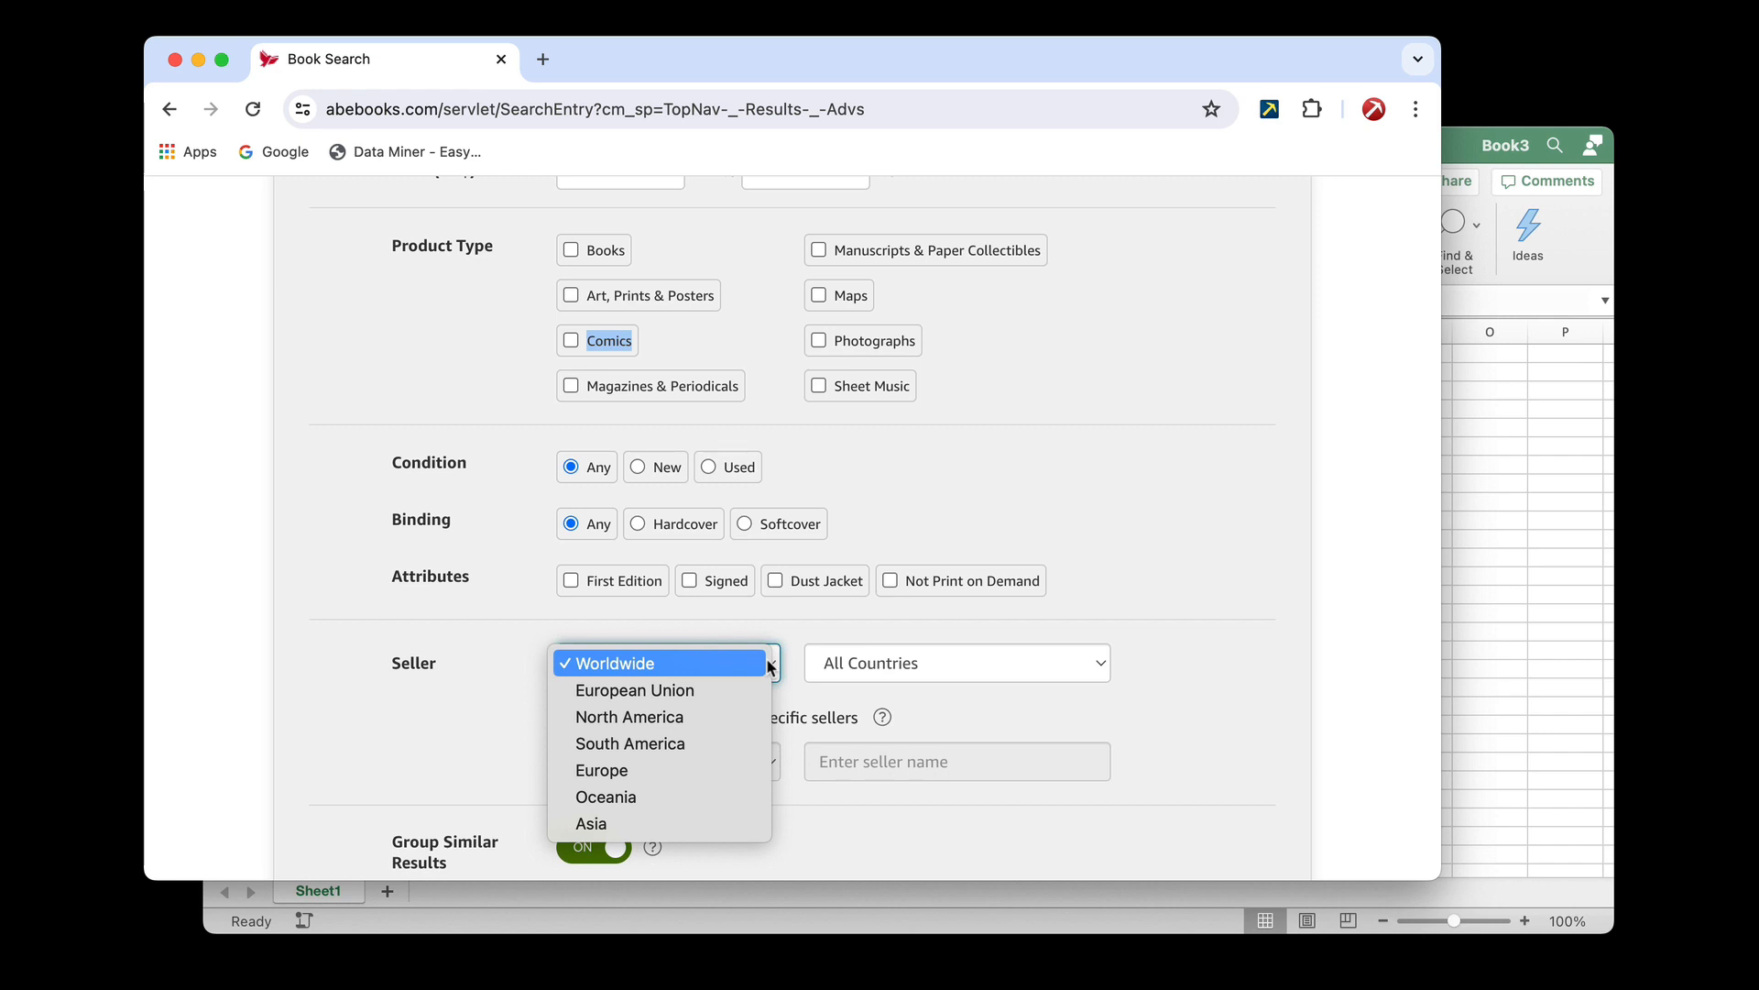
click(418, 661)
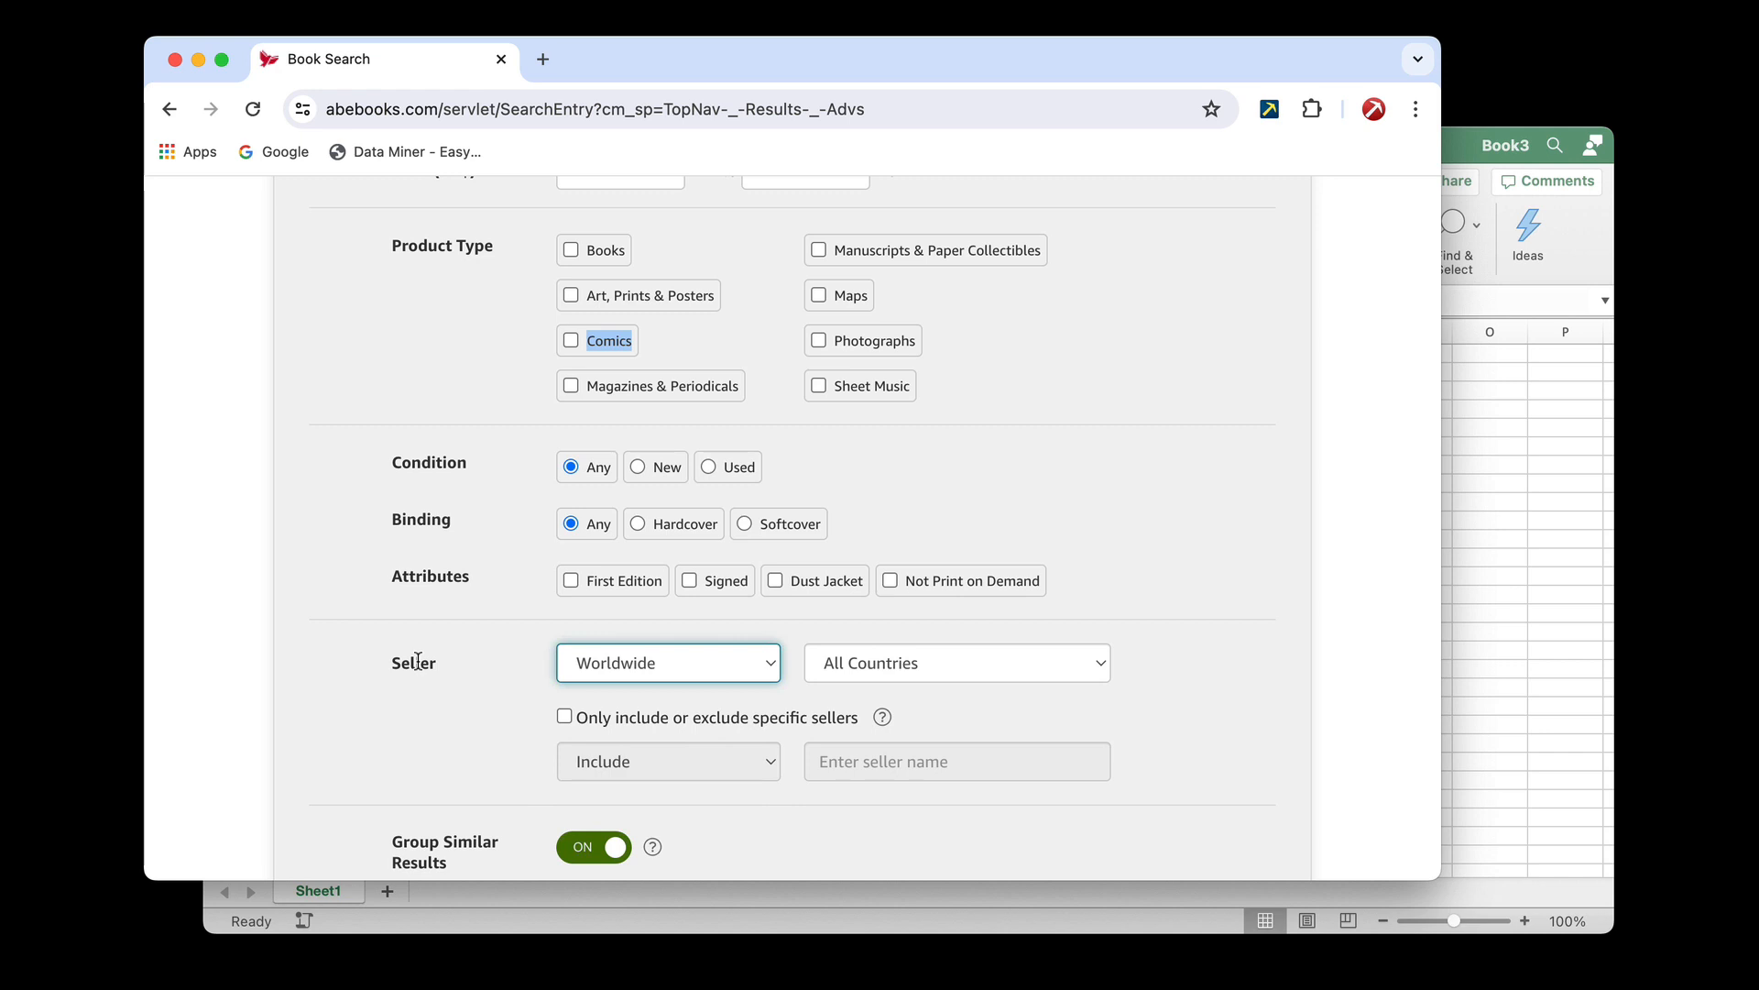
Copy the Seller label from the AbeBooks form into Excel cell E1, matching the destination formatting
double_click(418, 662)
key(super+c)
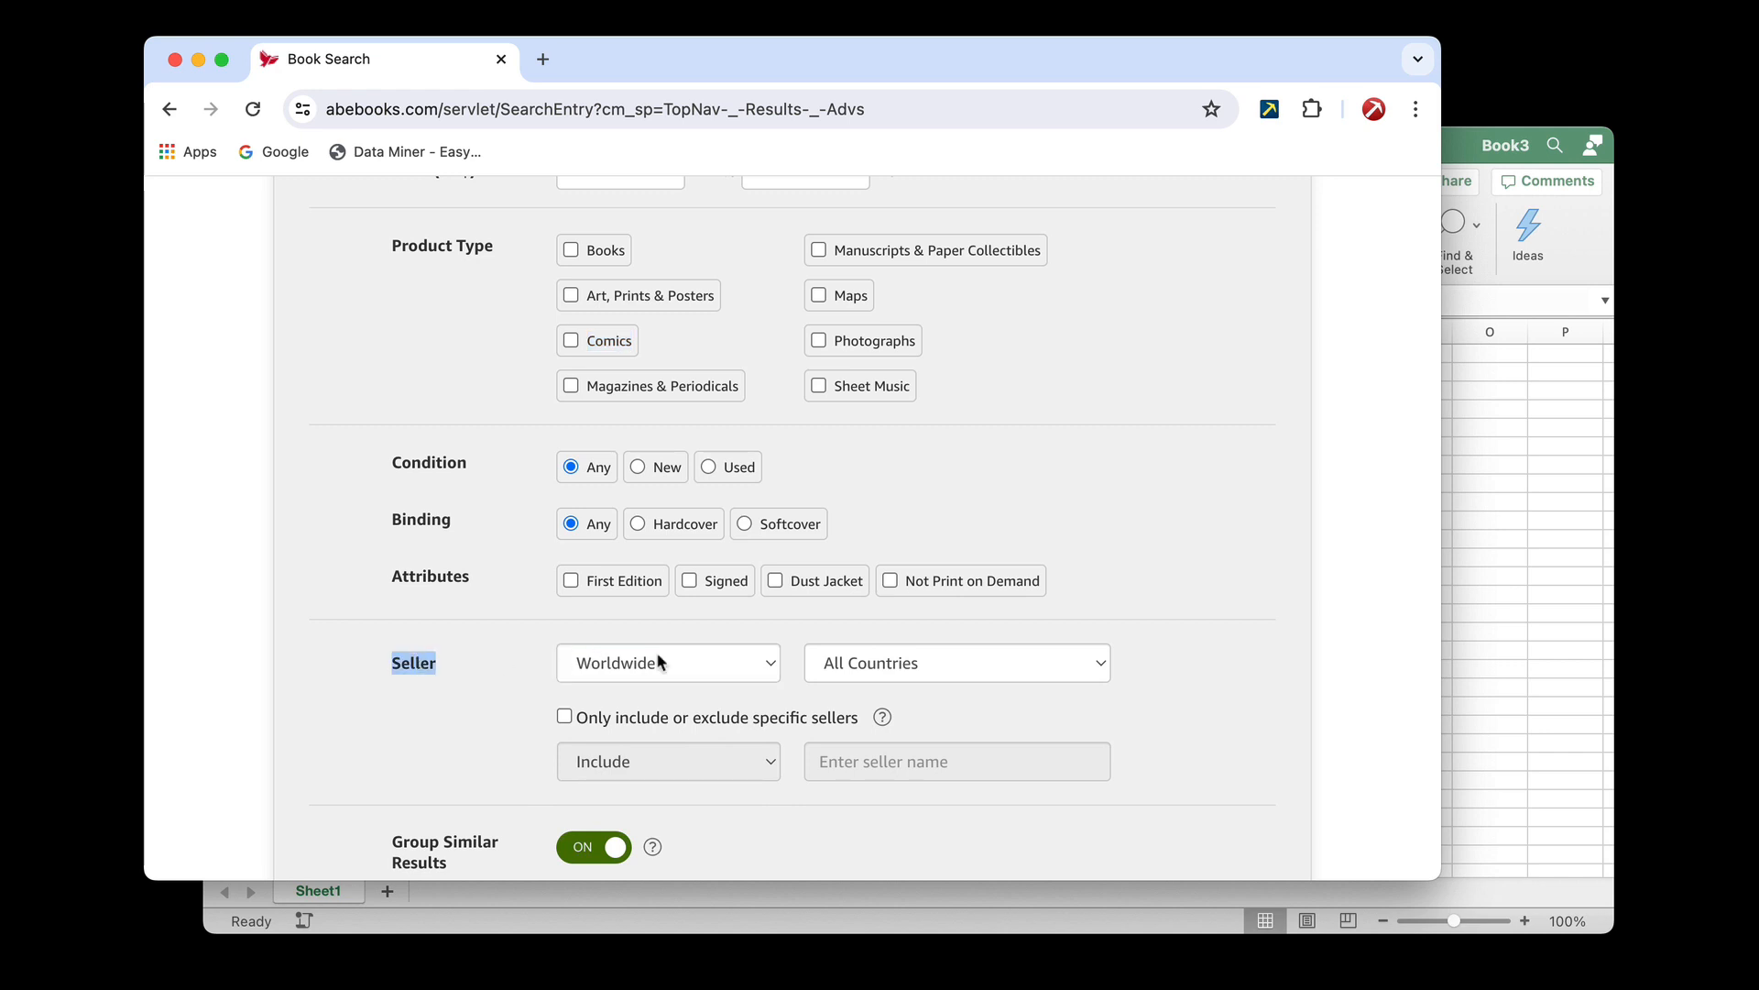
click(688, 661)
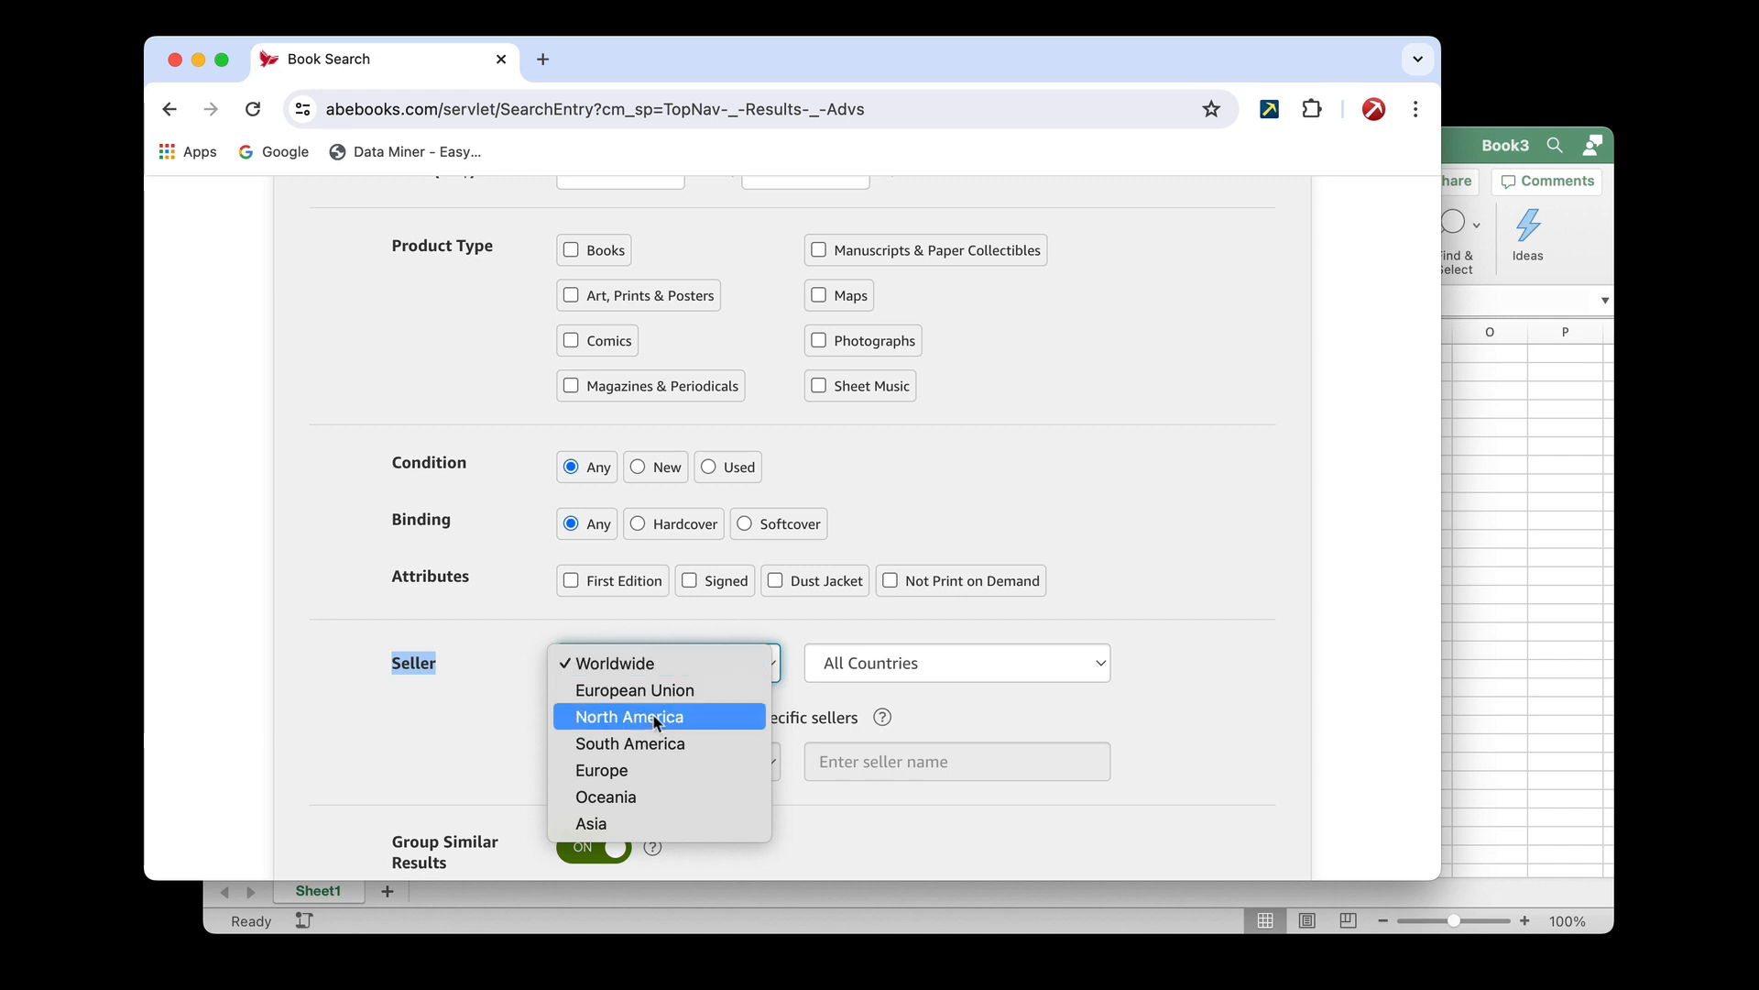
click(1477, 518)
click(707, 355)
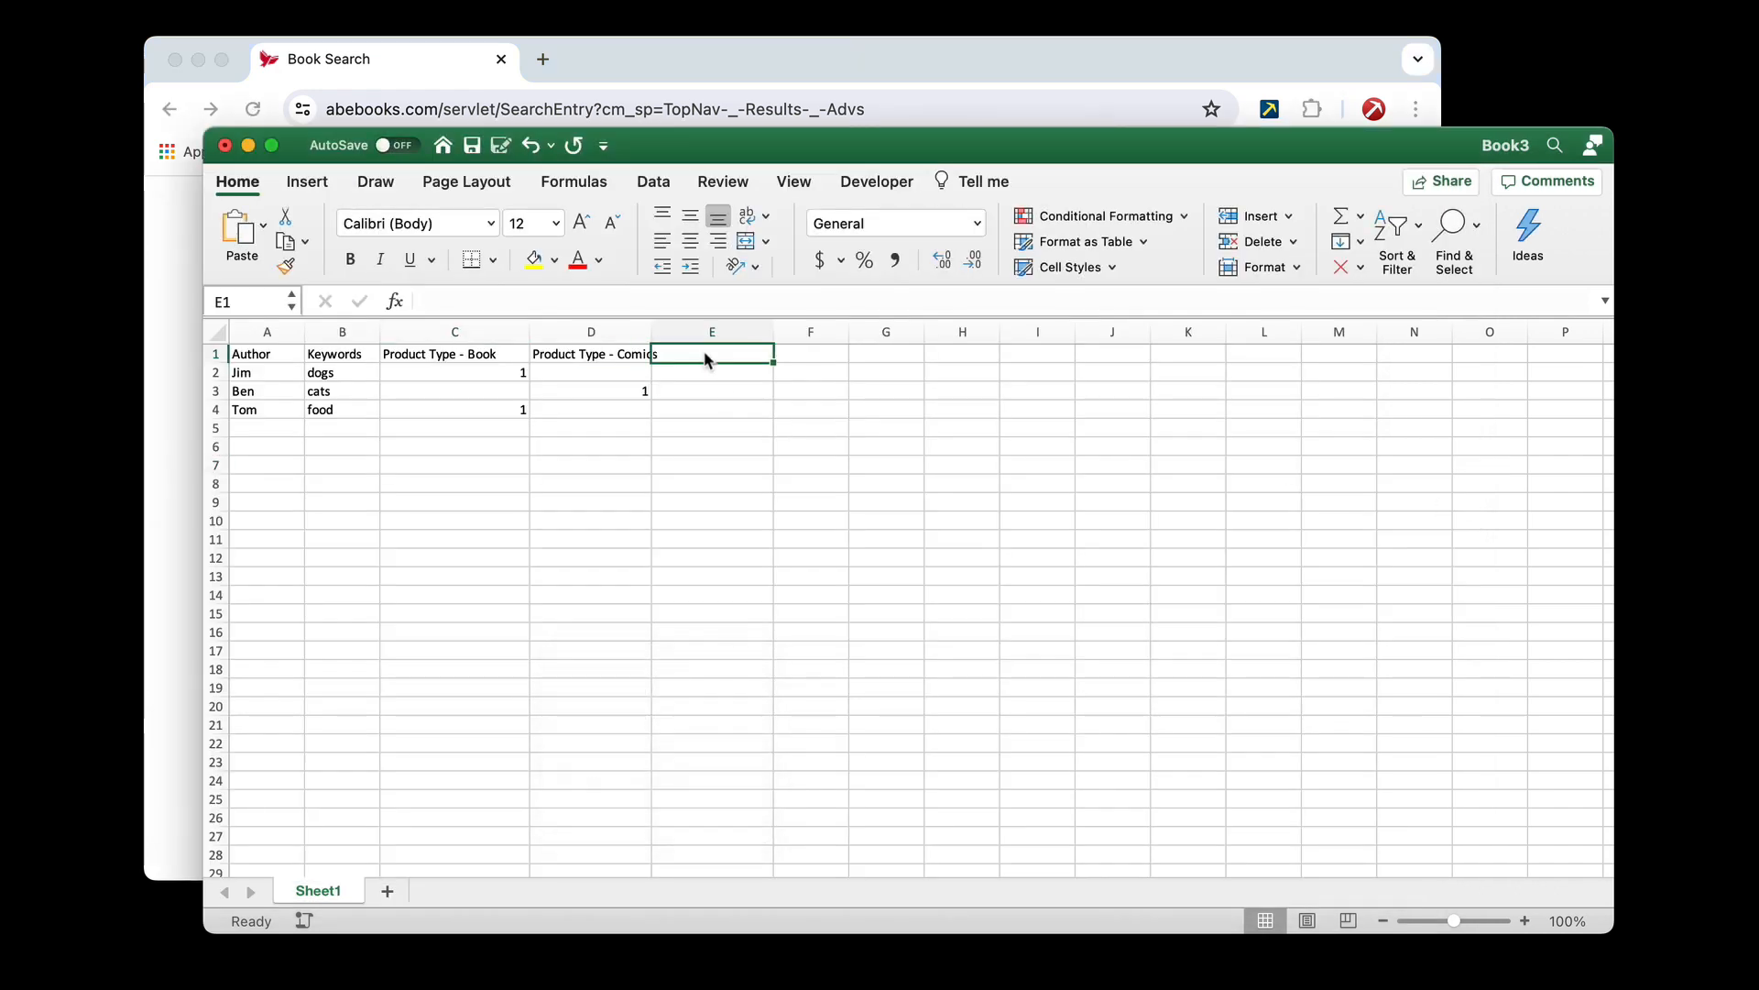
key(super+v)
click(798, 383)
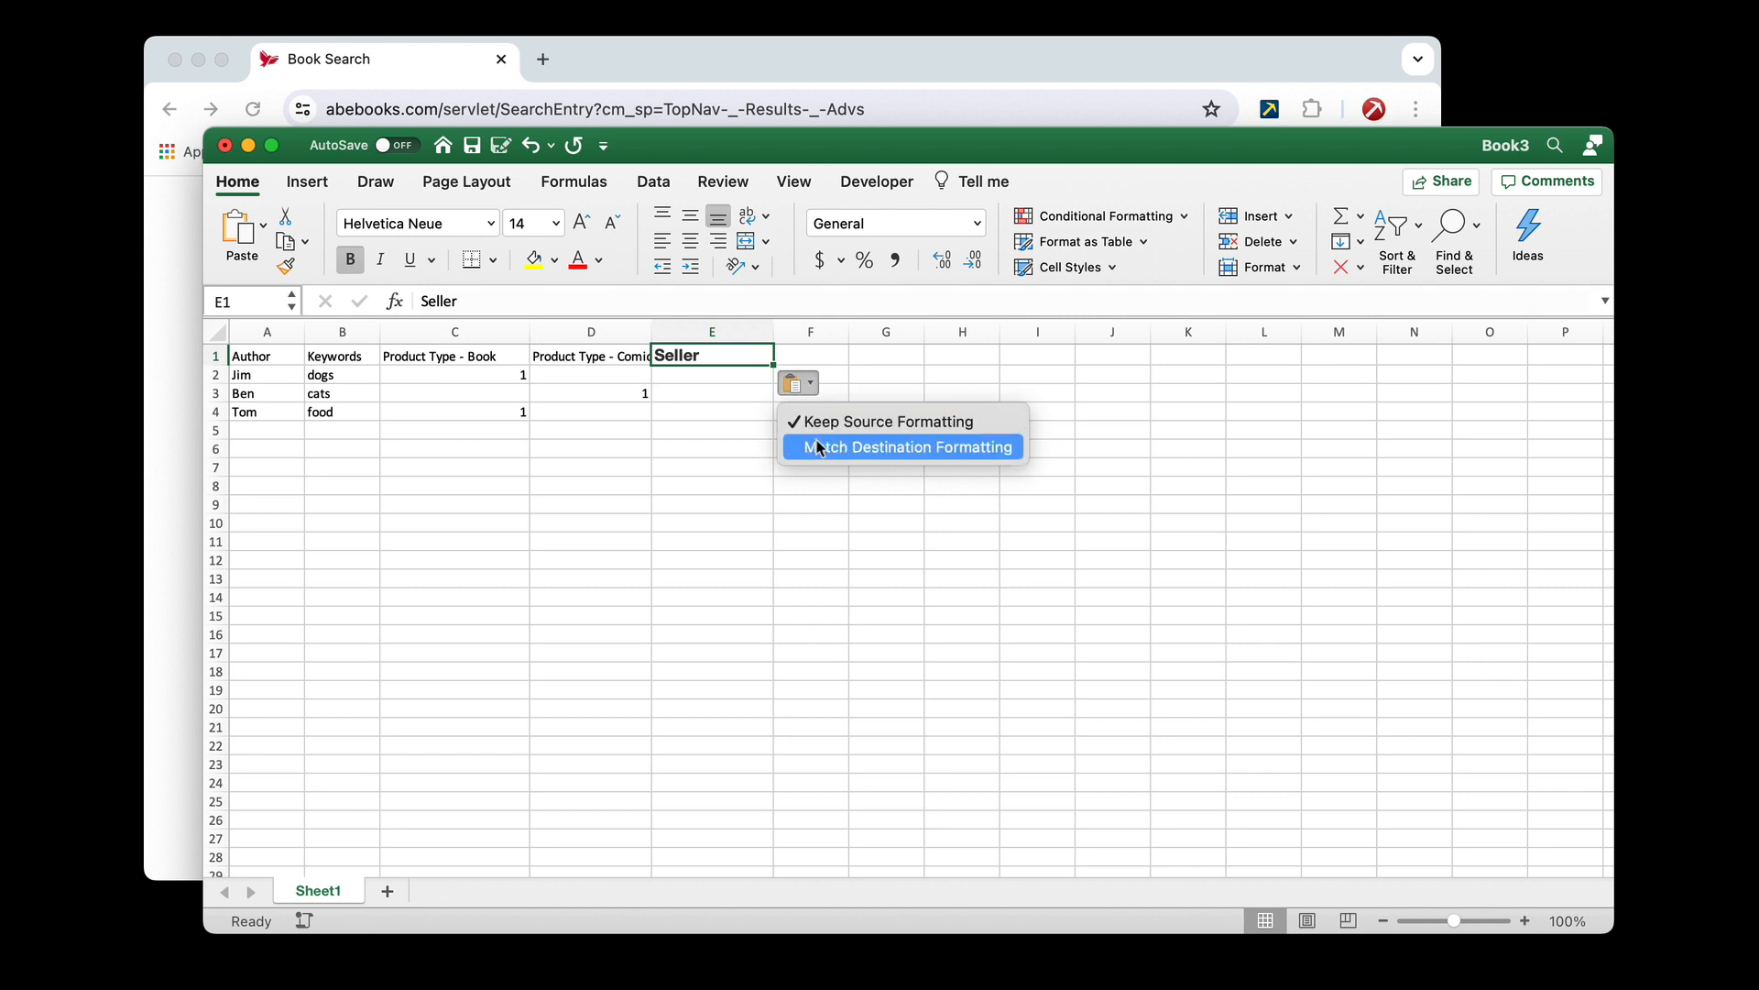
click(824, 421)
Enter "Noth America" in cell E2 as the seller region for the first author
click(742, 374)
text(Noth Adem)
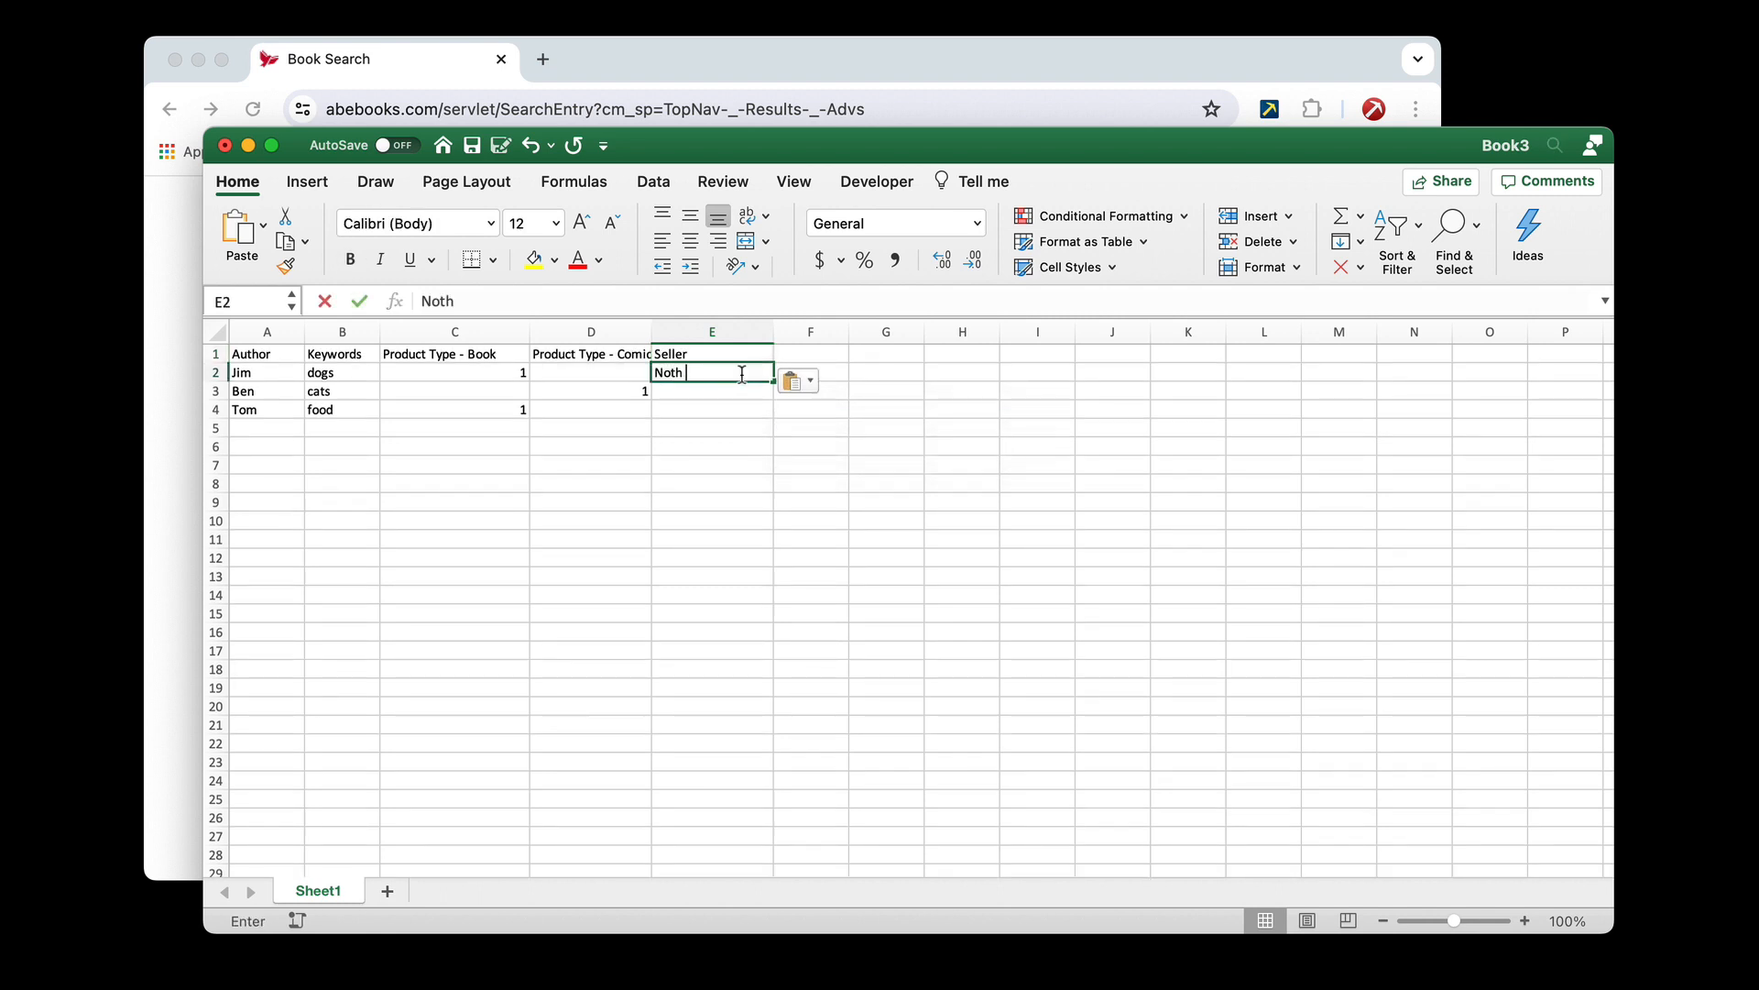
key(BackSpace)
key(BackSpace)
key(BackSpace)
text(merica)
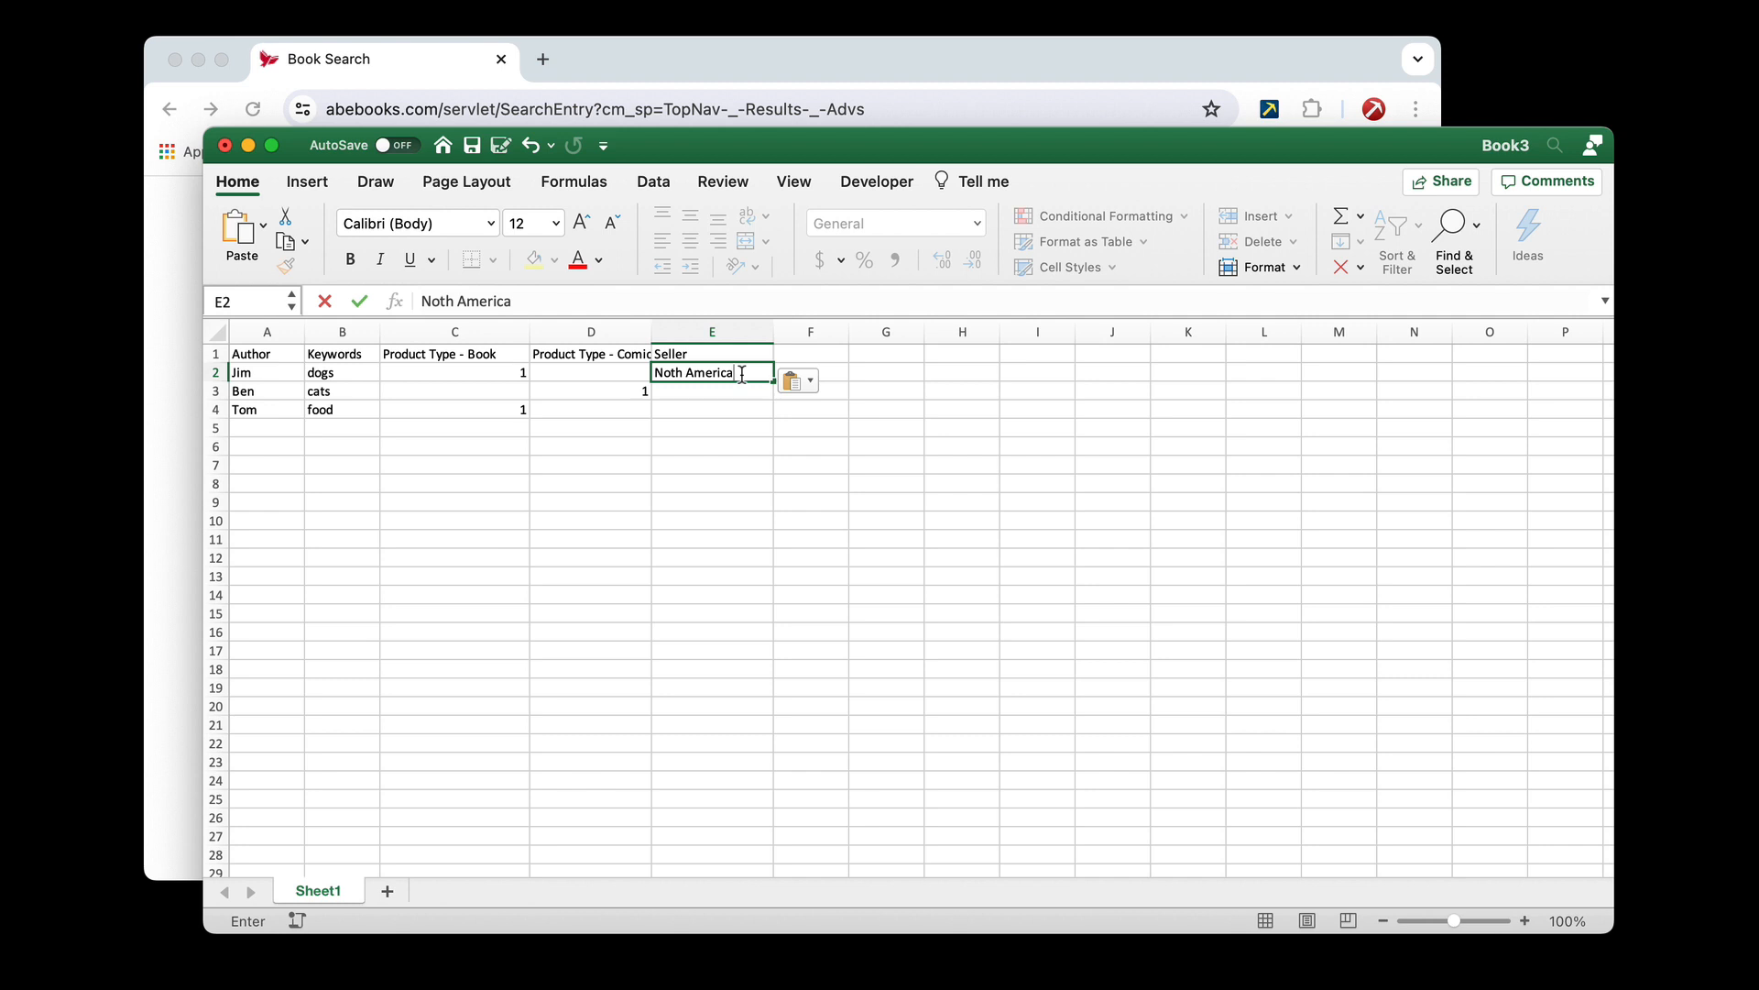
key(Return)
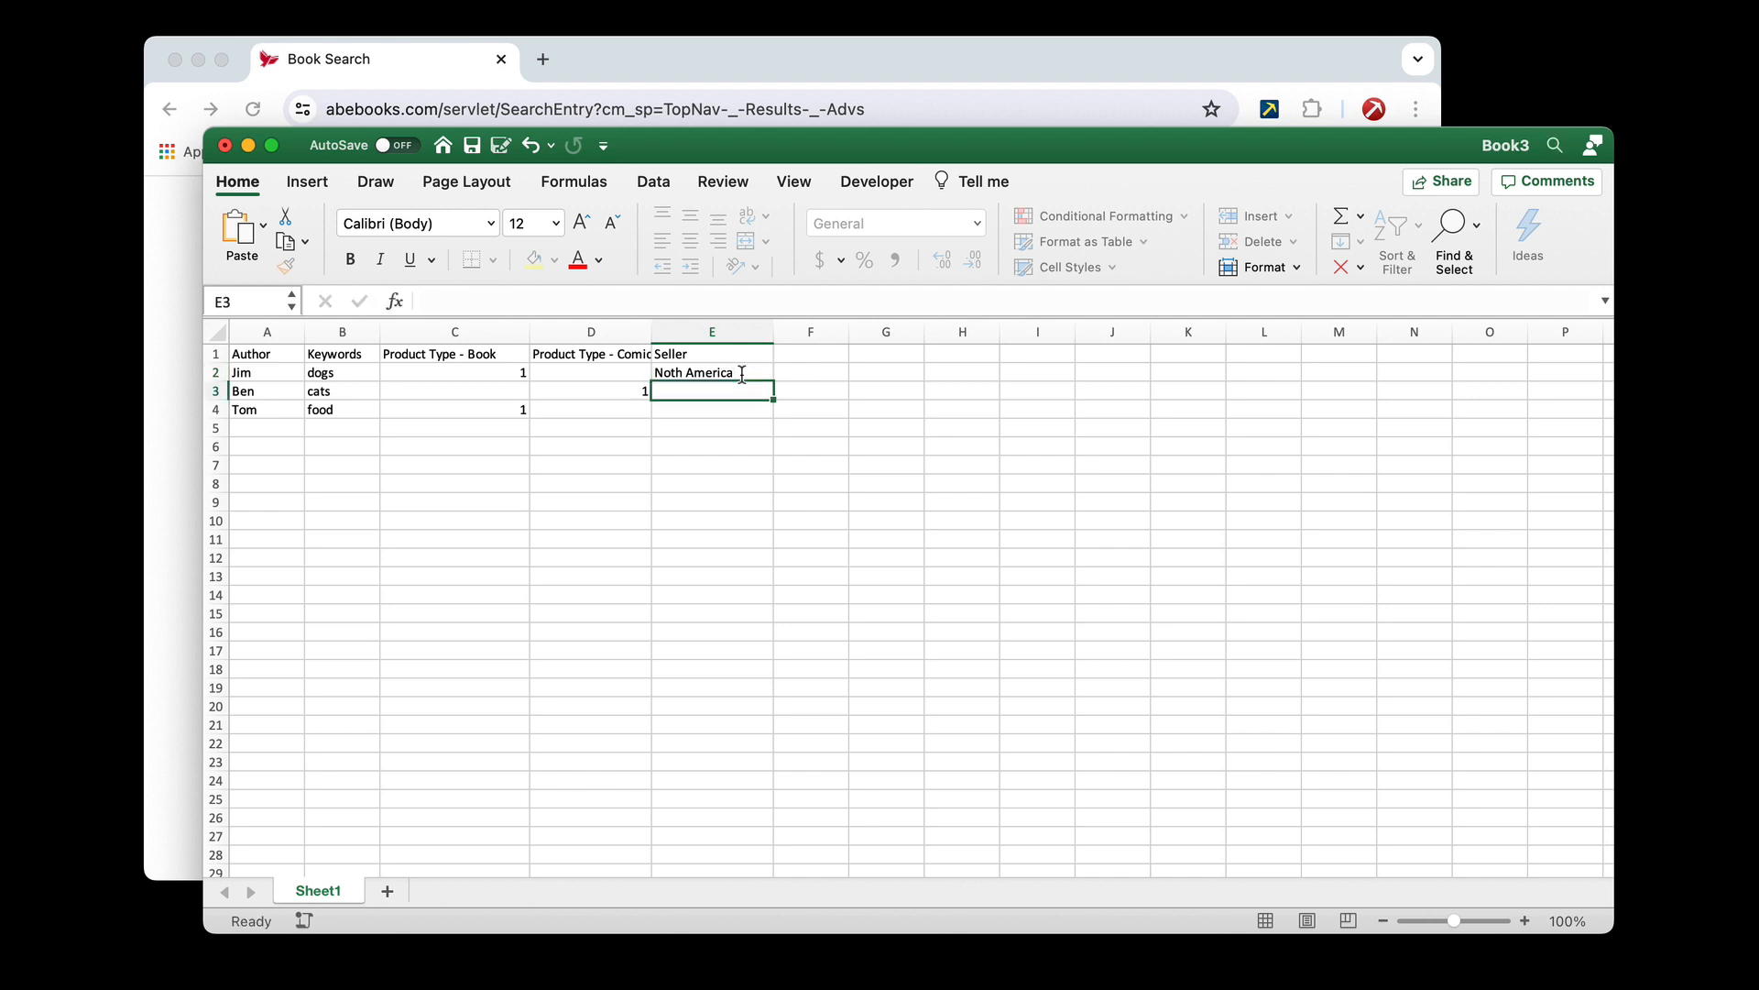
Copy the seller region from E2 into cells E3 and E4
click(743, 374)
key(super+c)
key(Down)
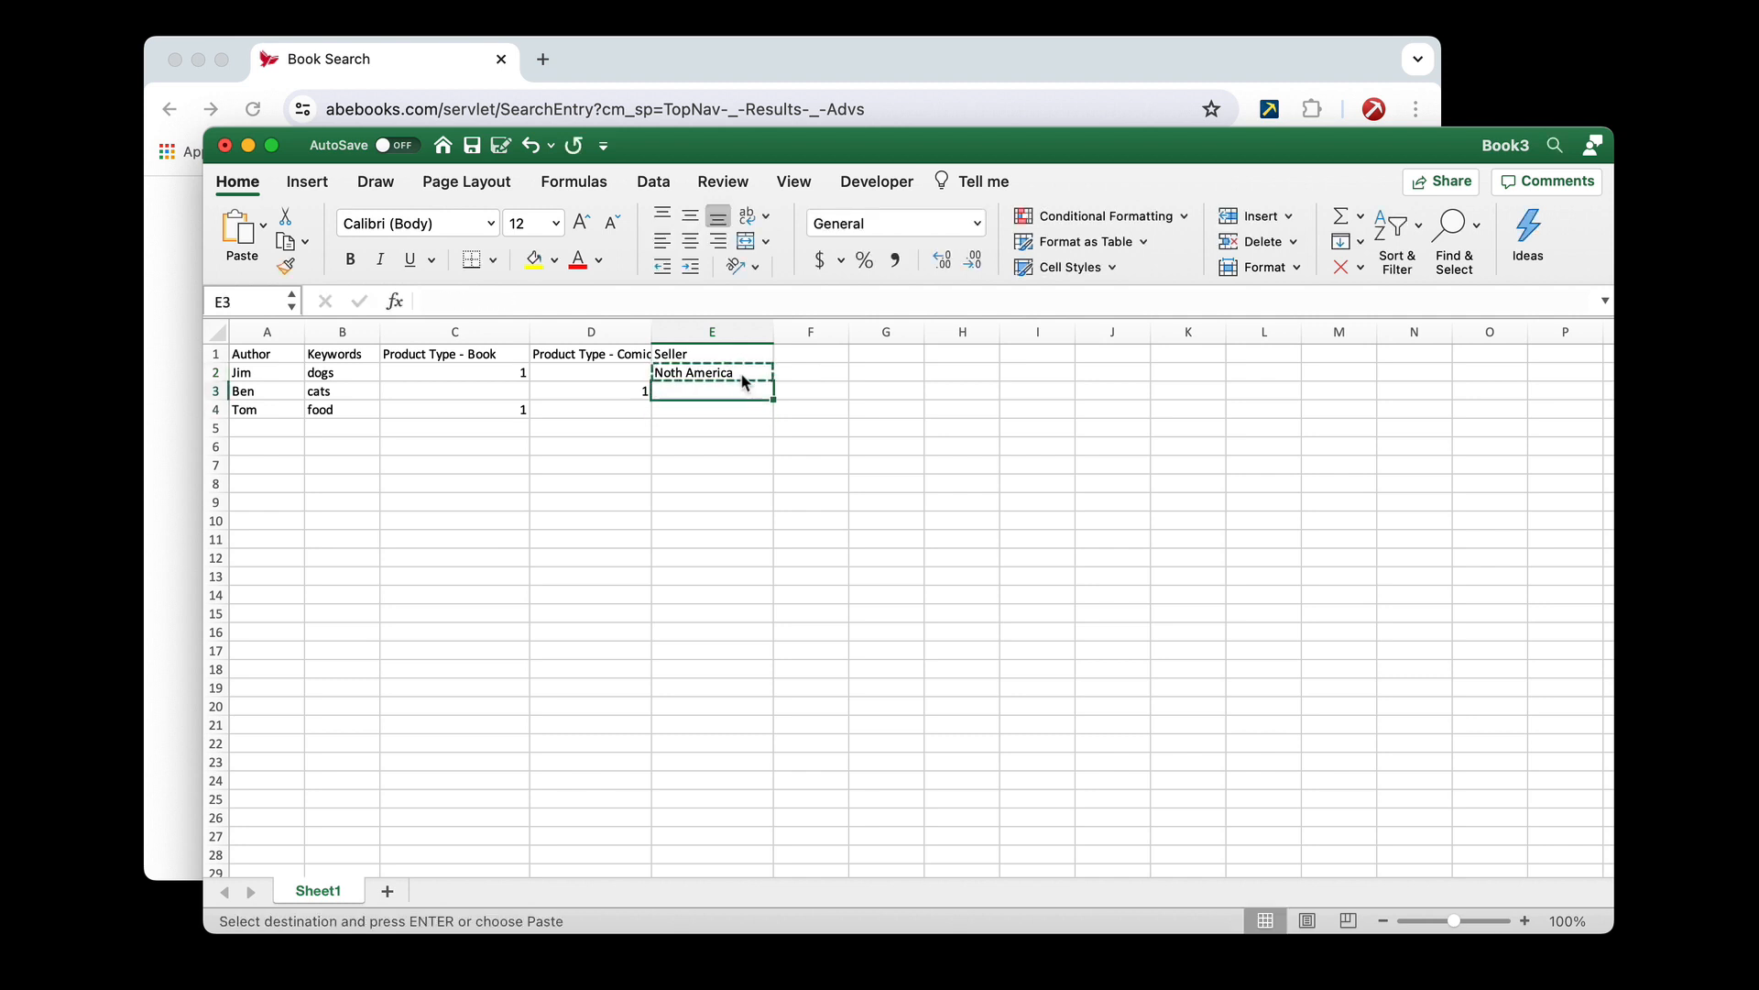
key(super+v)
key(Down)
key(super+v)
Examine the remaining AbeBooks form options in Chrome, from Seller down to the result display toggles and sorting lists
click(186, 369)
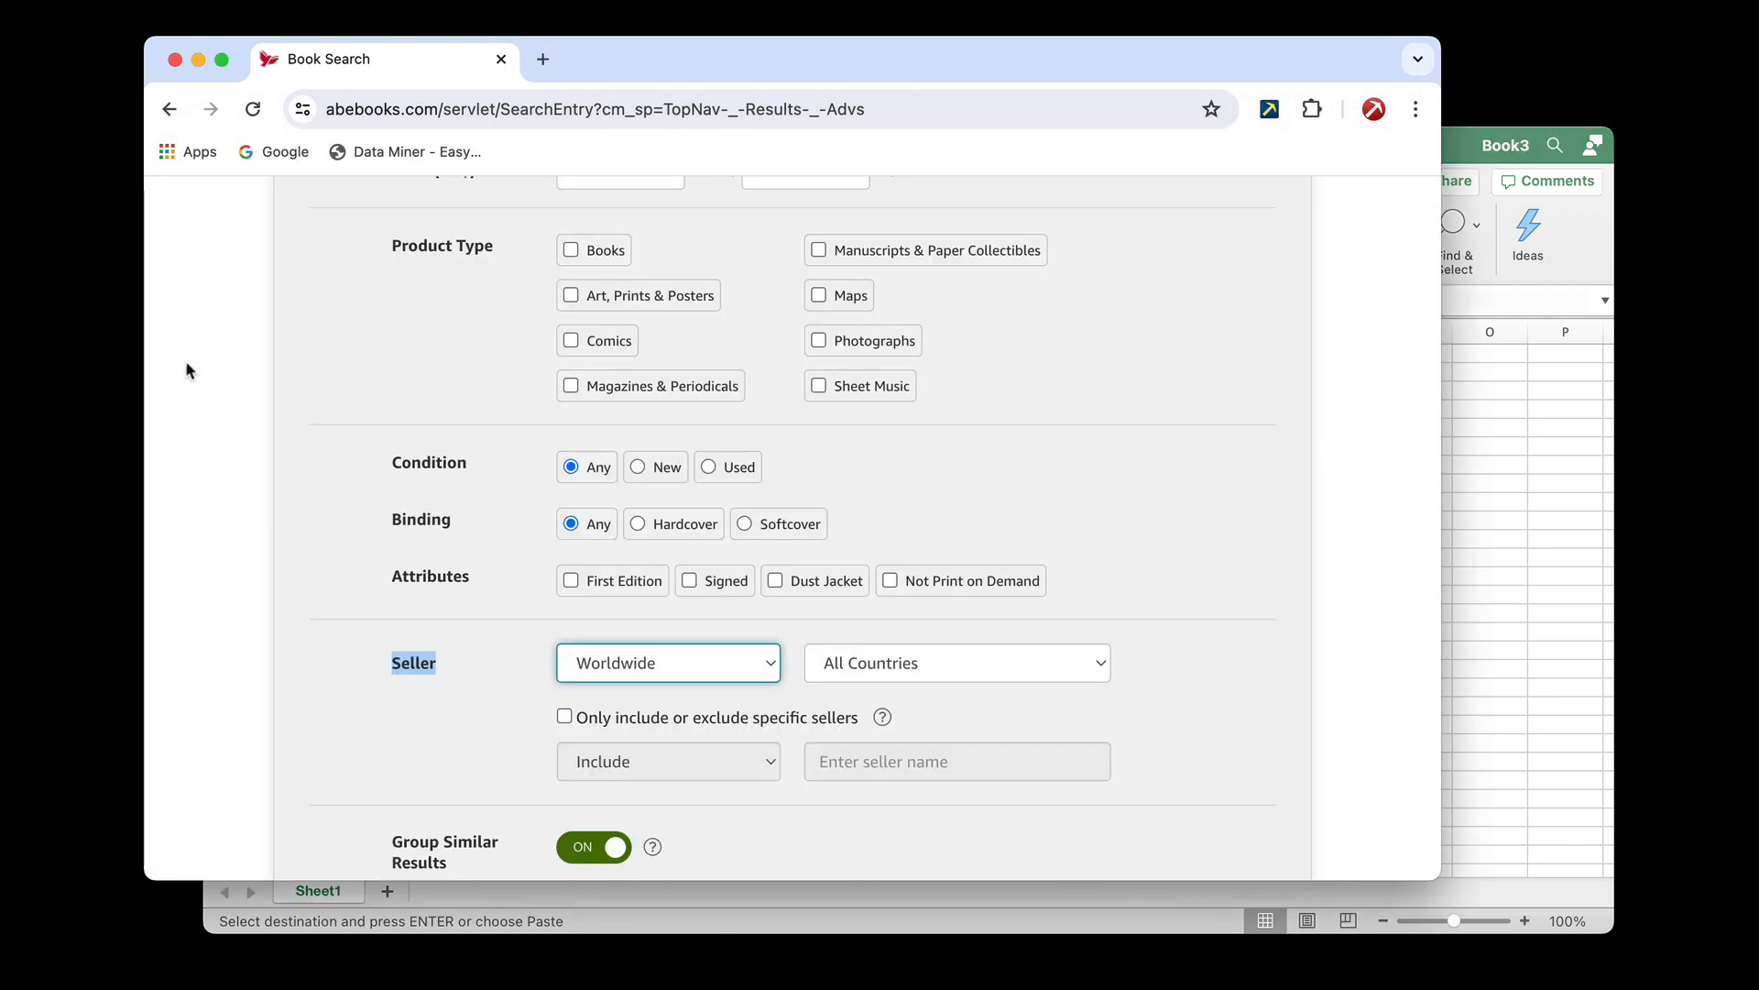
scroll(506, 550, down, 5)
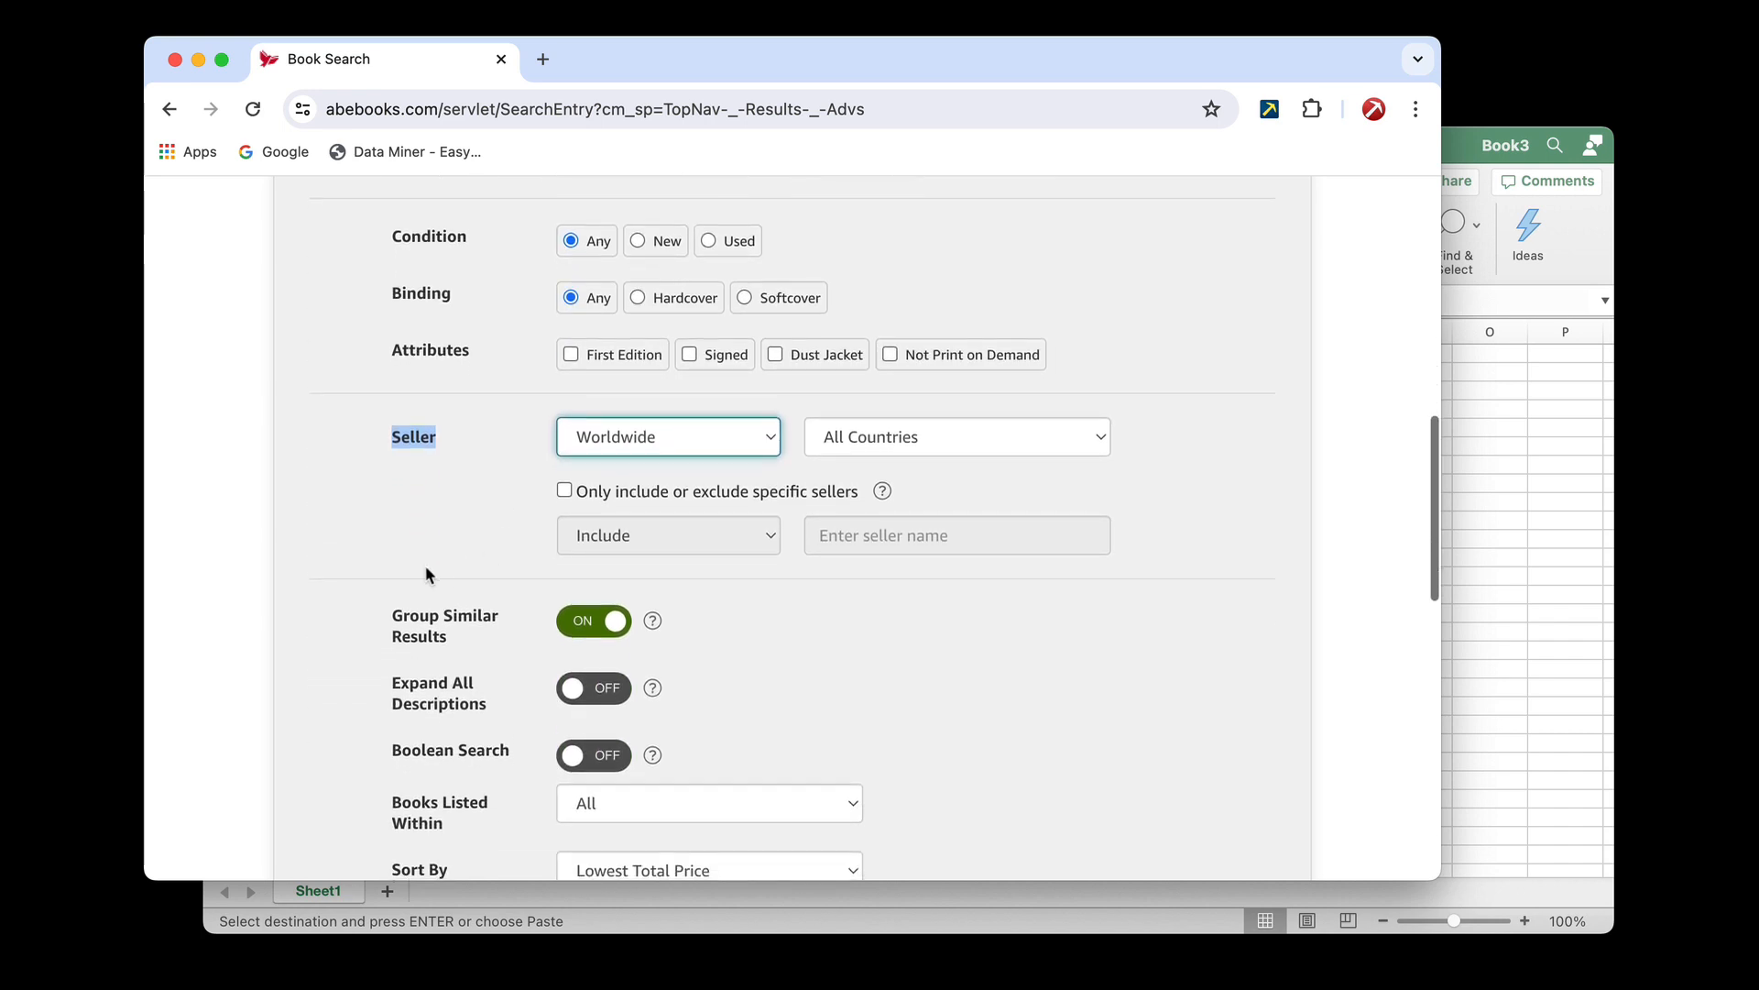
scroll(425, 574, down, 1)
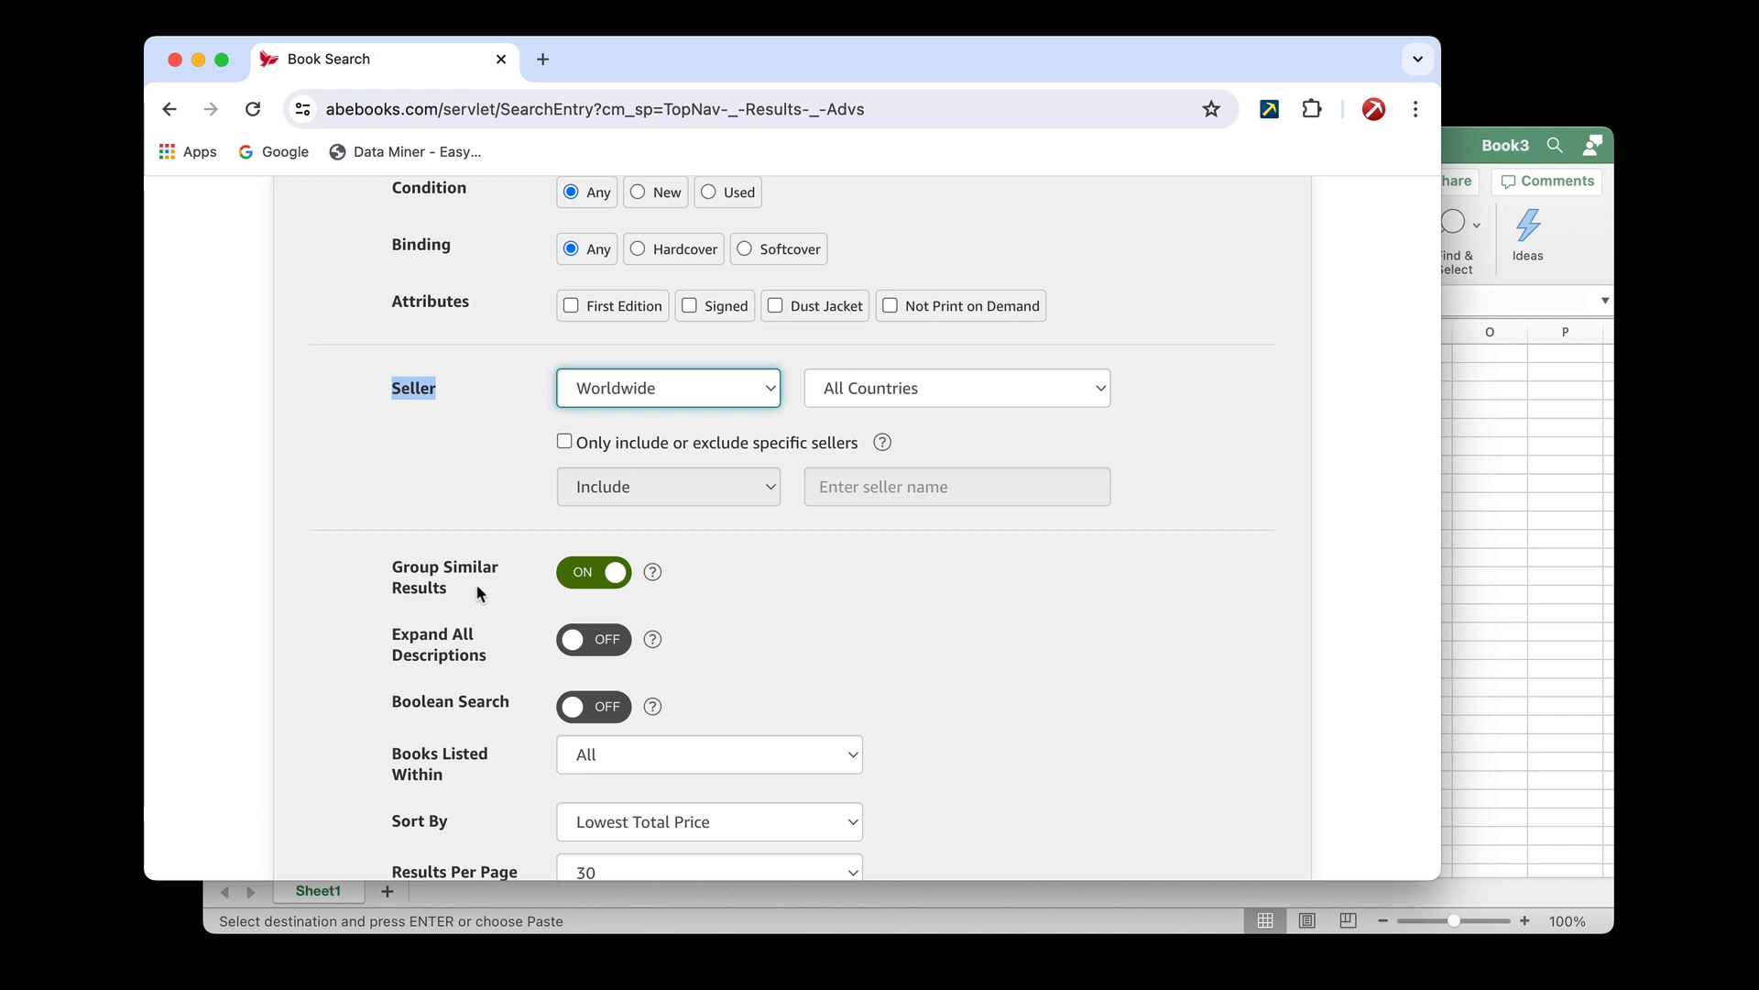
scroll(476, 591, down, 2)
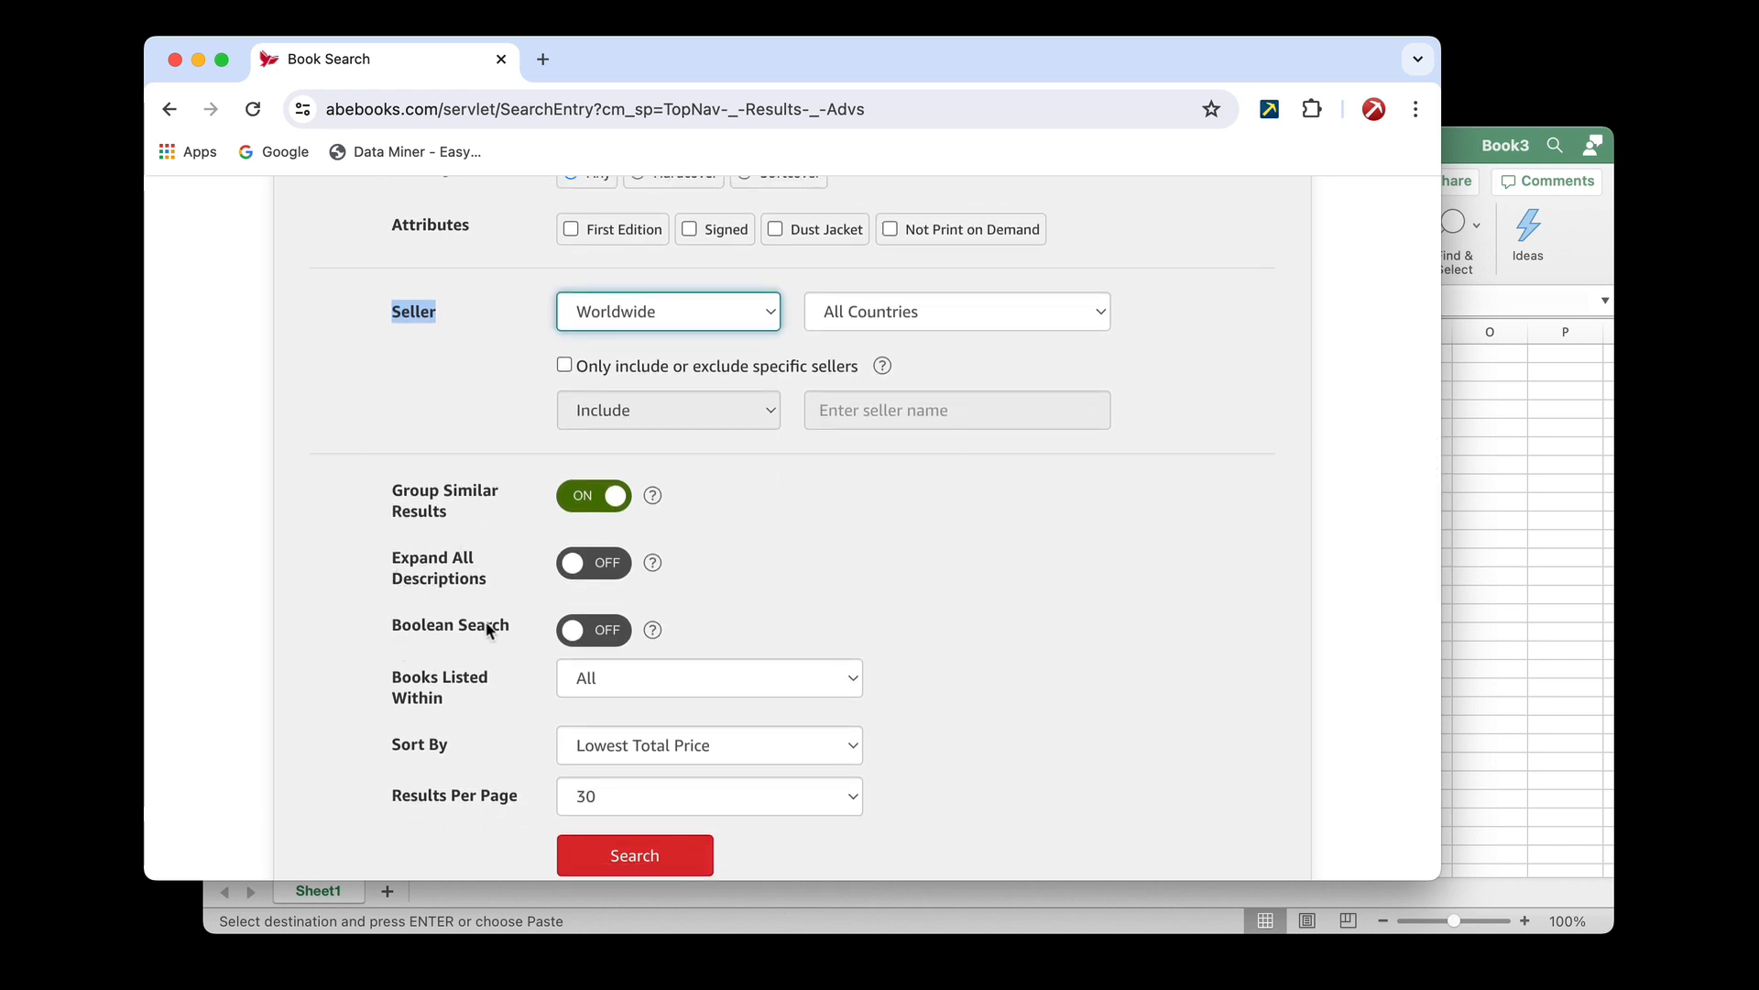
scroll(486, 623, down, 1)
scroll(486, 621, up, 2)
scroll(487, 629, up, 2)
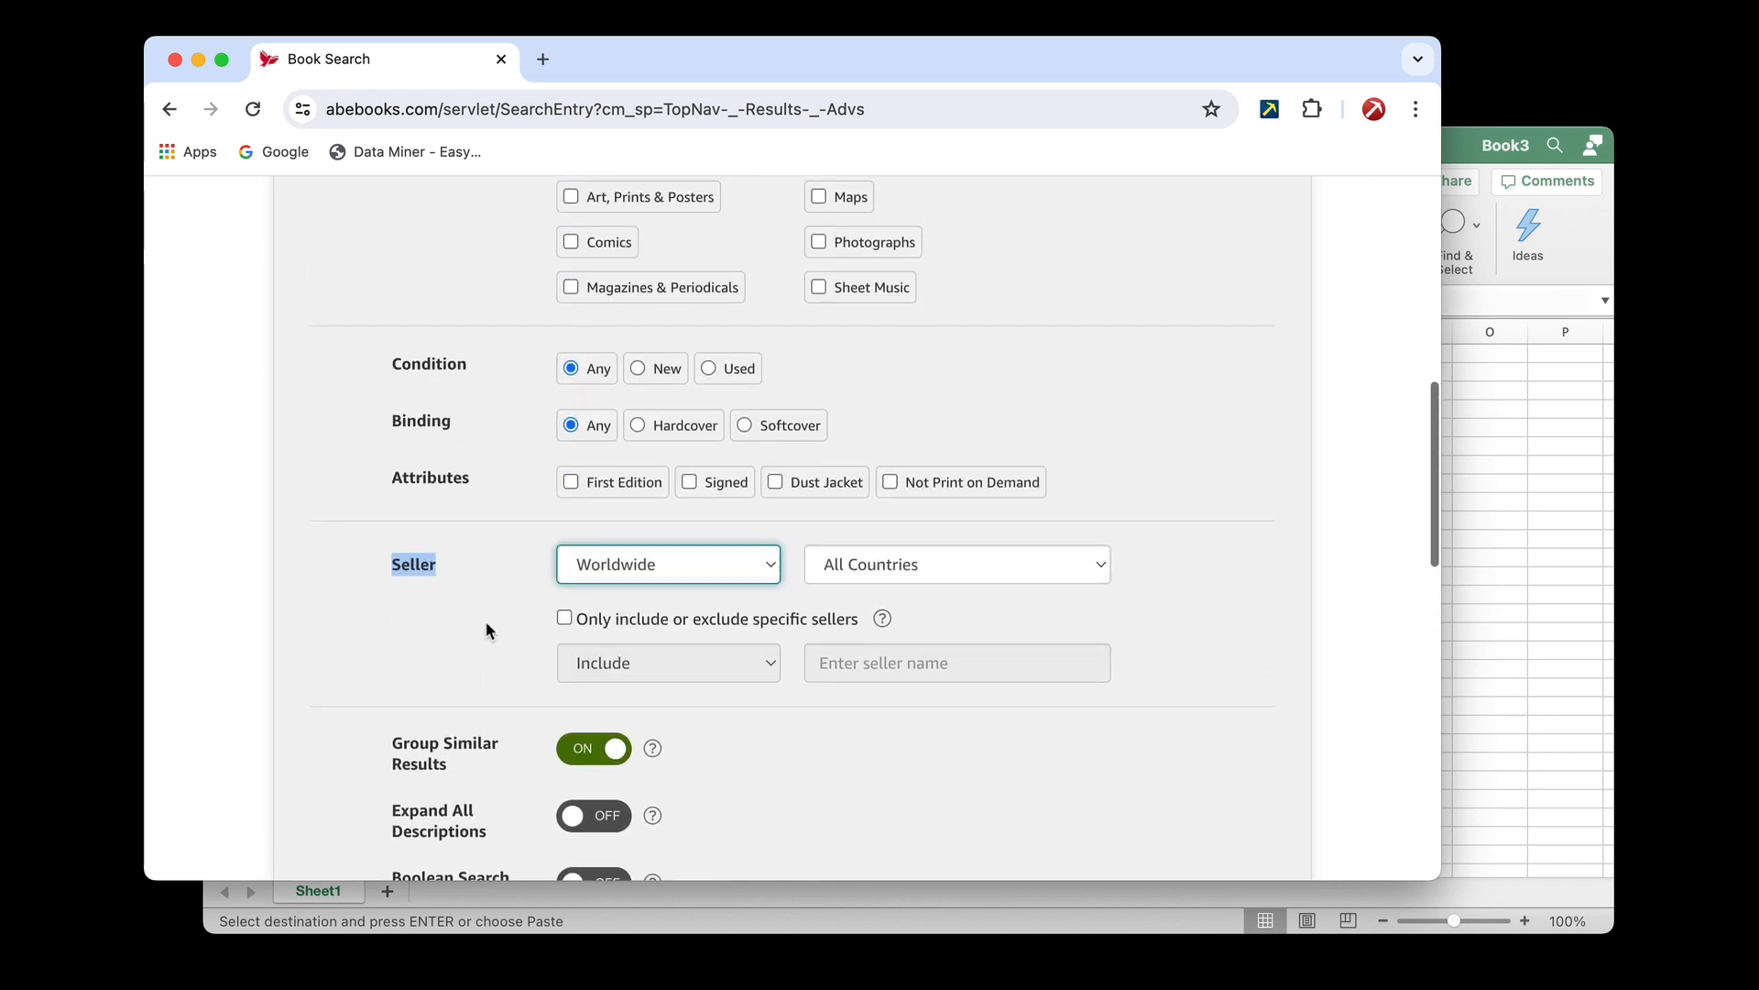
scroll(486, 630, down, 2)
scroll(486, 630, up, 1)
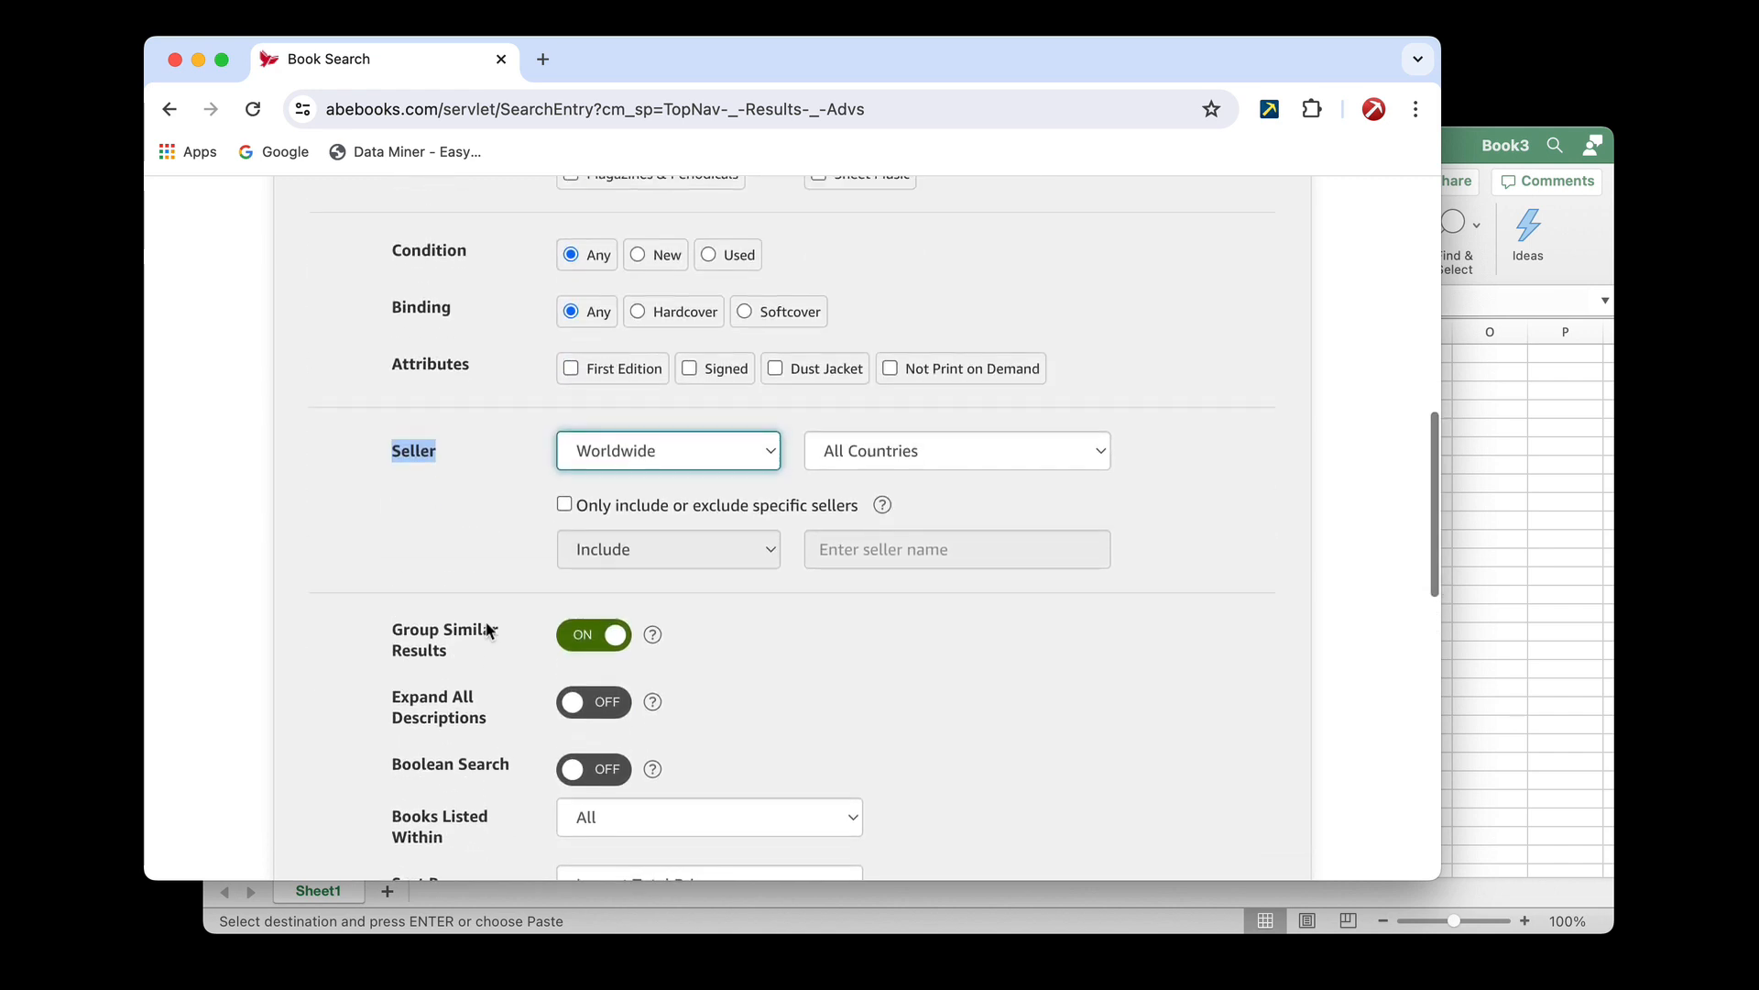
scroll(487, 629, down, 1)
scroll(486, 629, down, 1)
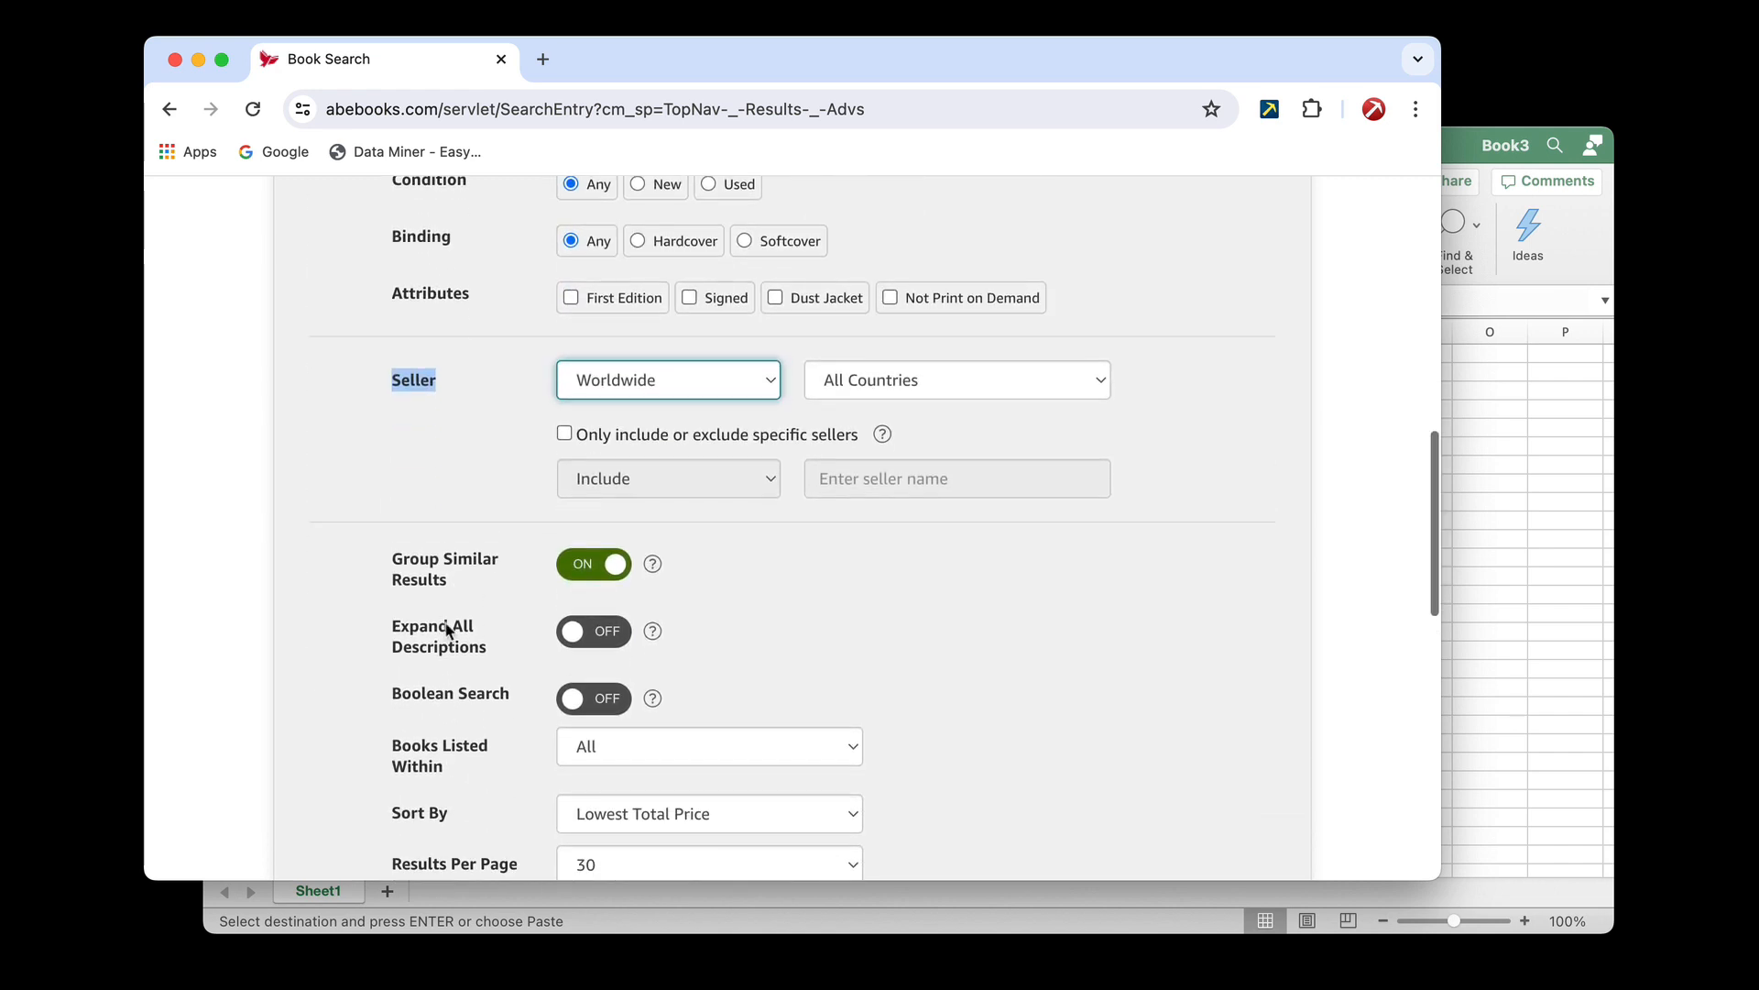
Copy the Group Similar Results label from the AbeBooks form into Excel cell F1, matching the destination formatting
drag(385, 629, 477, 639)
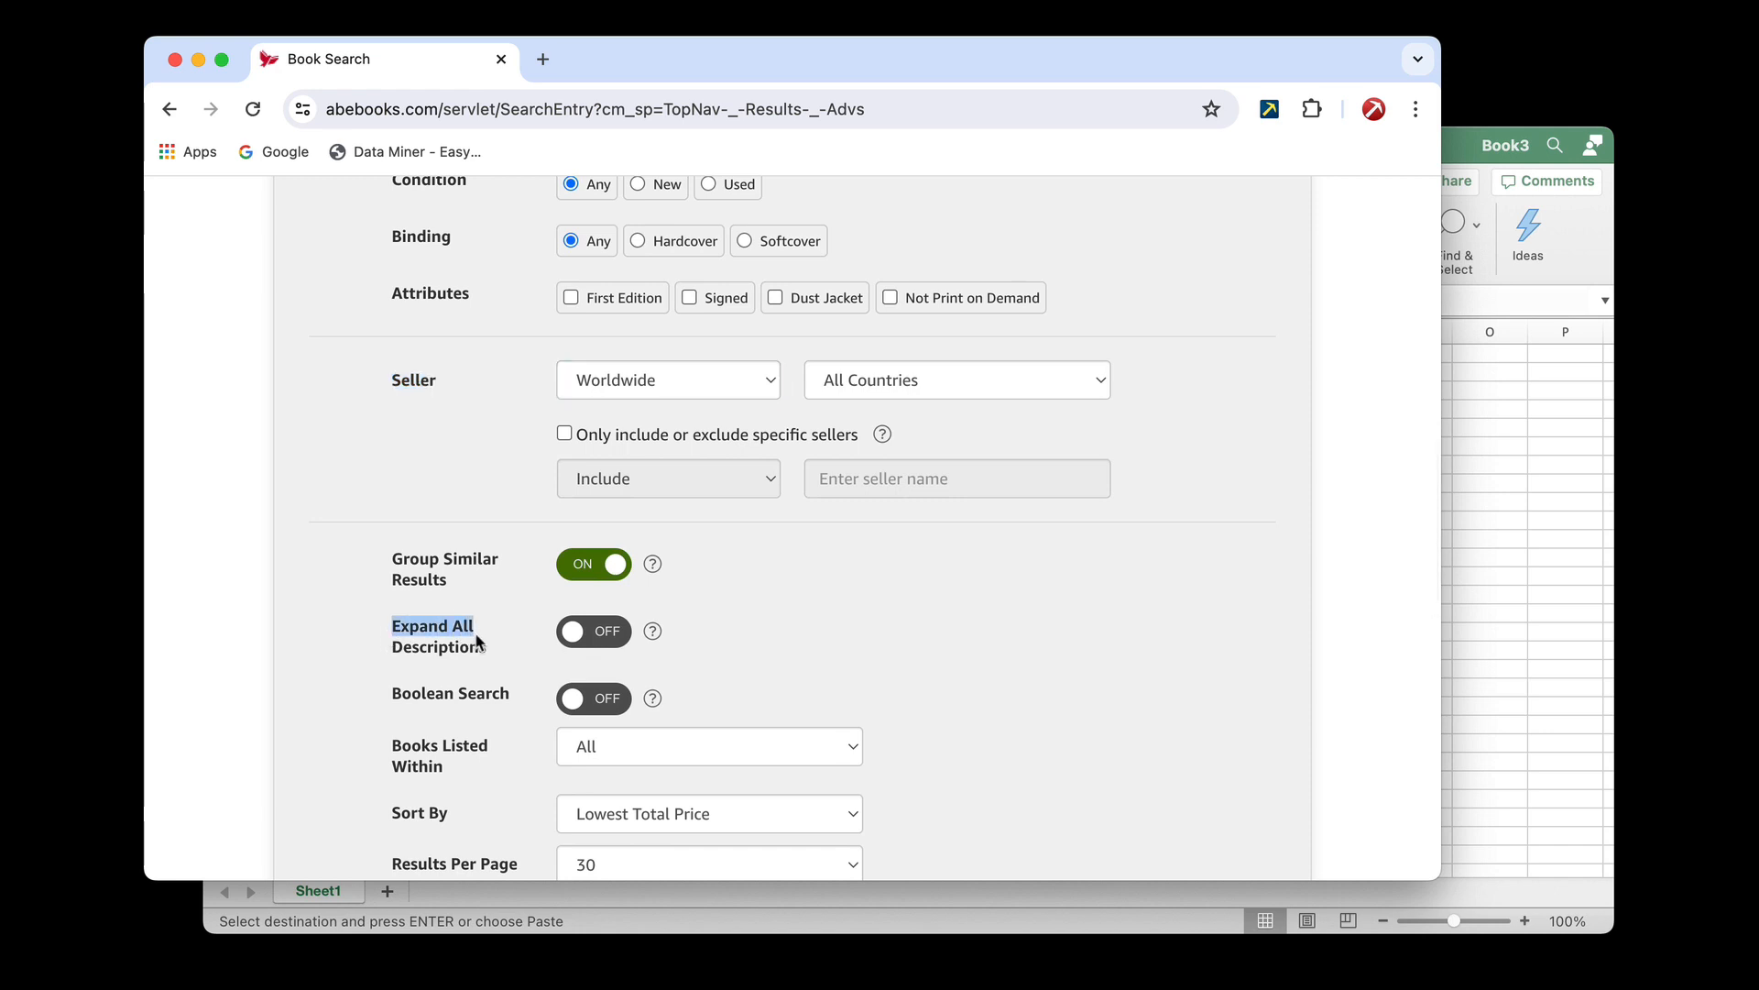
click(460, 611)
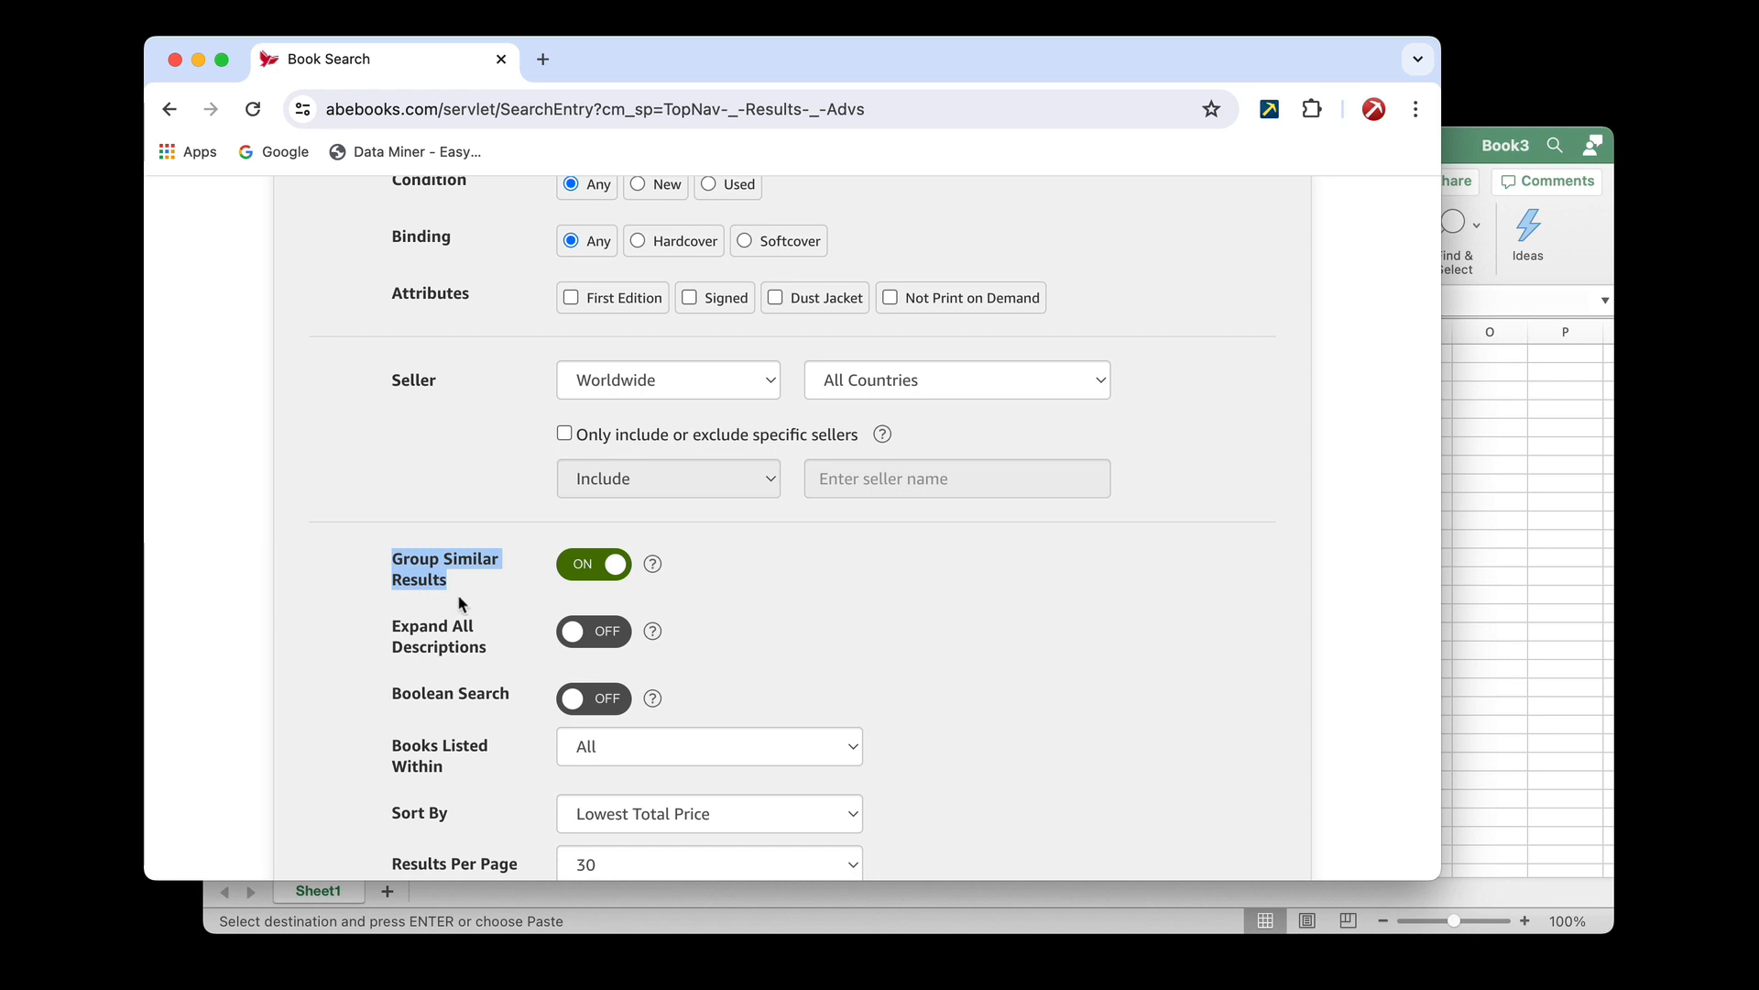
click(1485, 460)
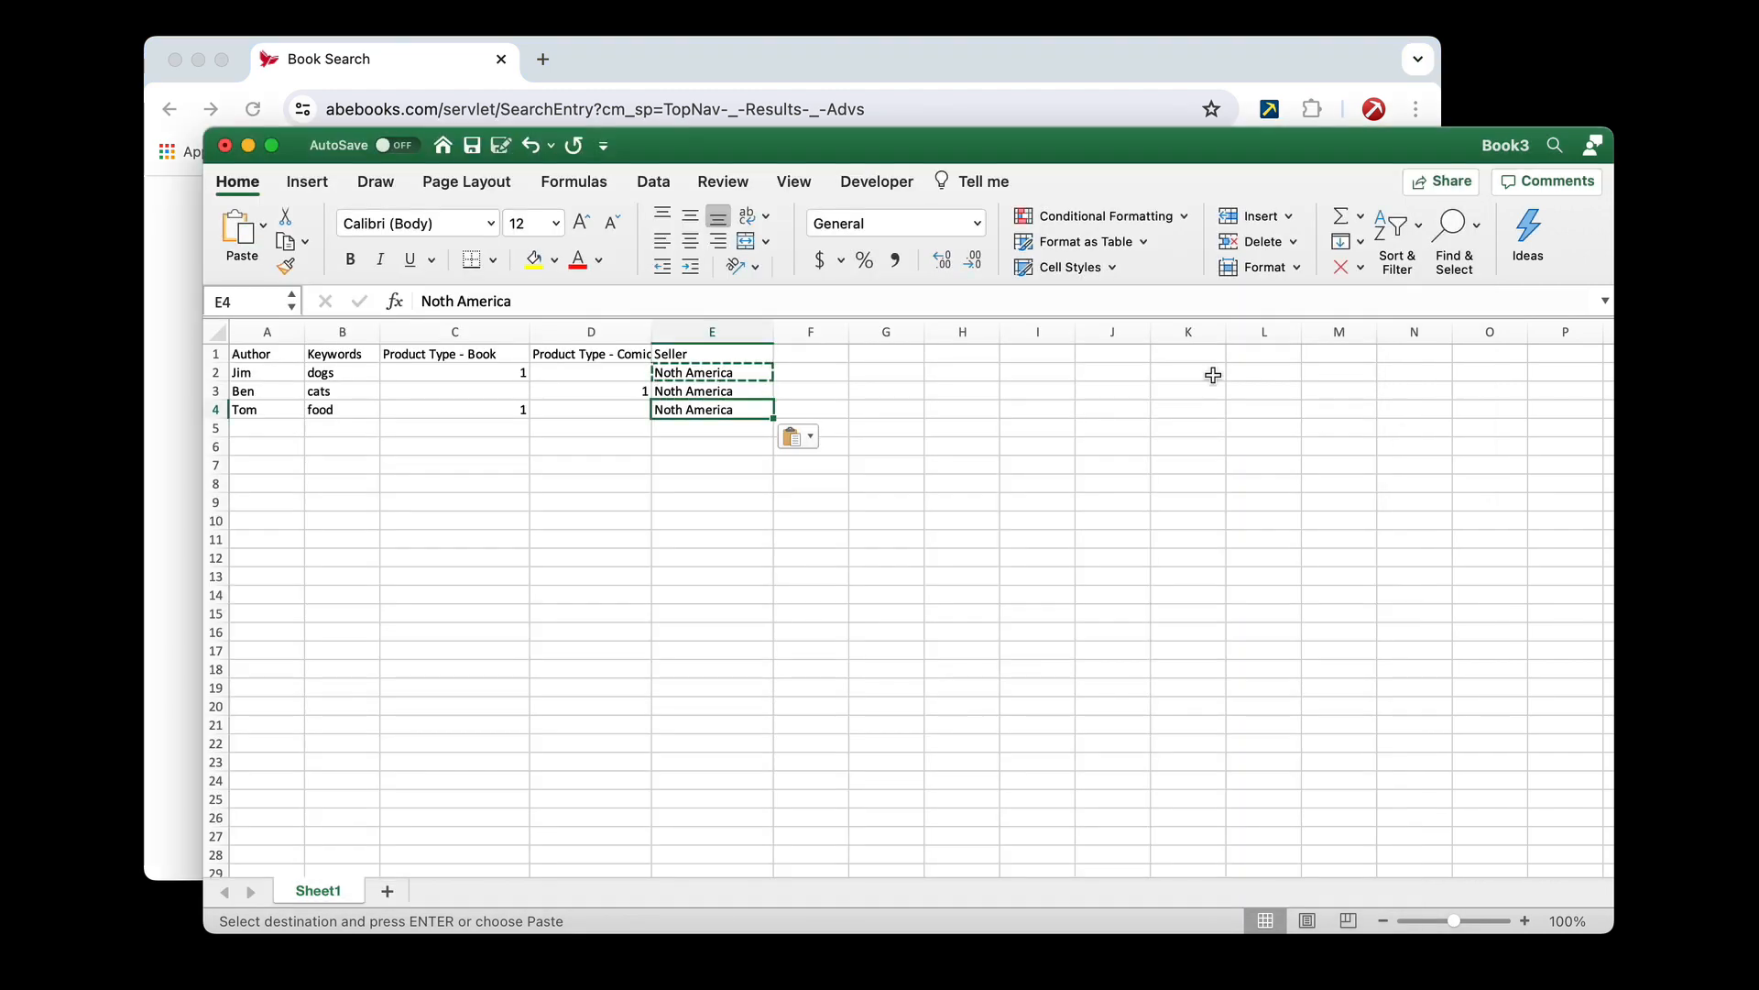
click(799, 354)
key(super+v)
click(873, 383)
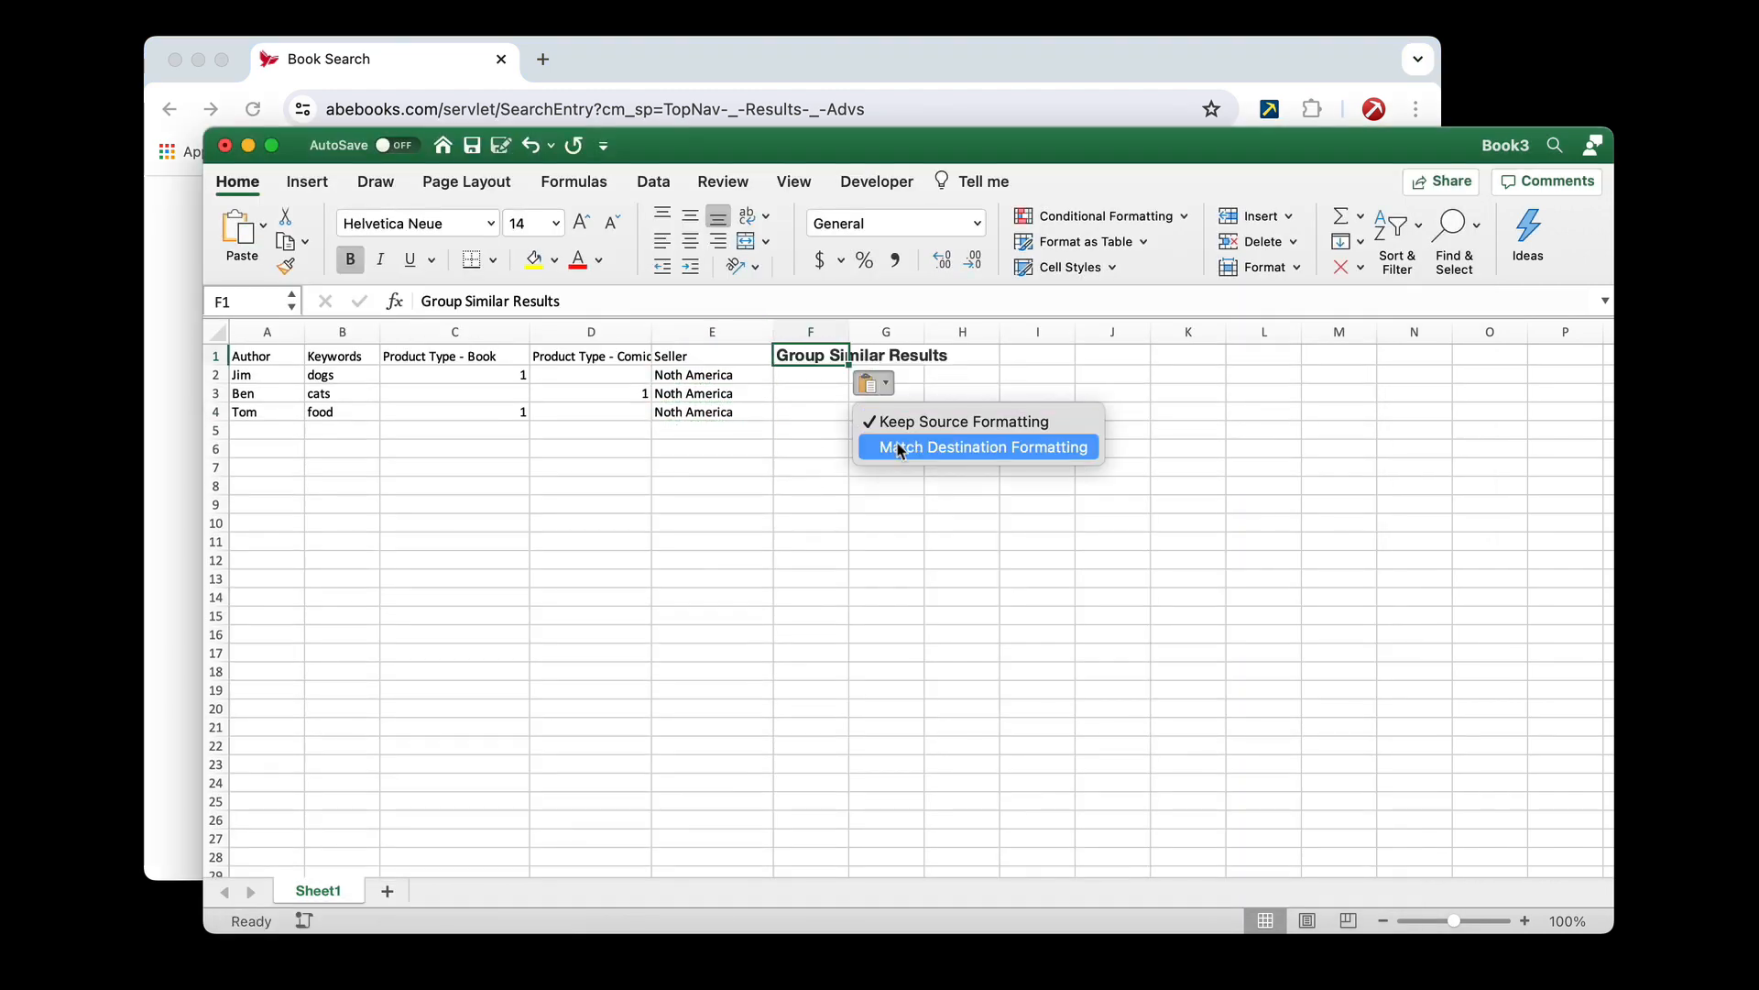
click(862, 447)
Check the Group Similar Results toggle on the AbeBooks form, then enter 2 in Excel cells F2, F3 and F4
click(184, 436)
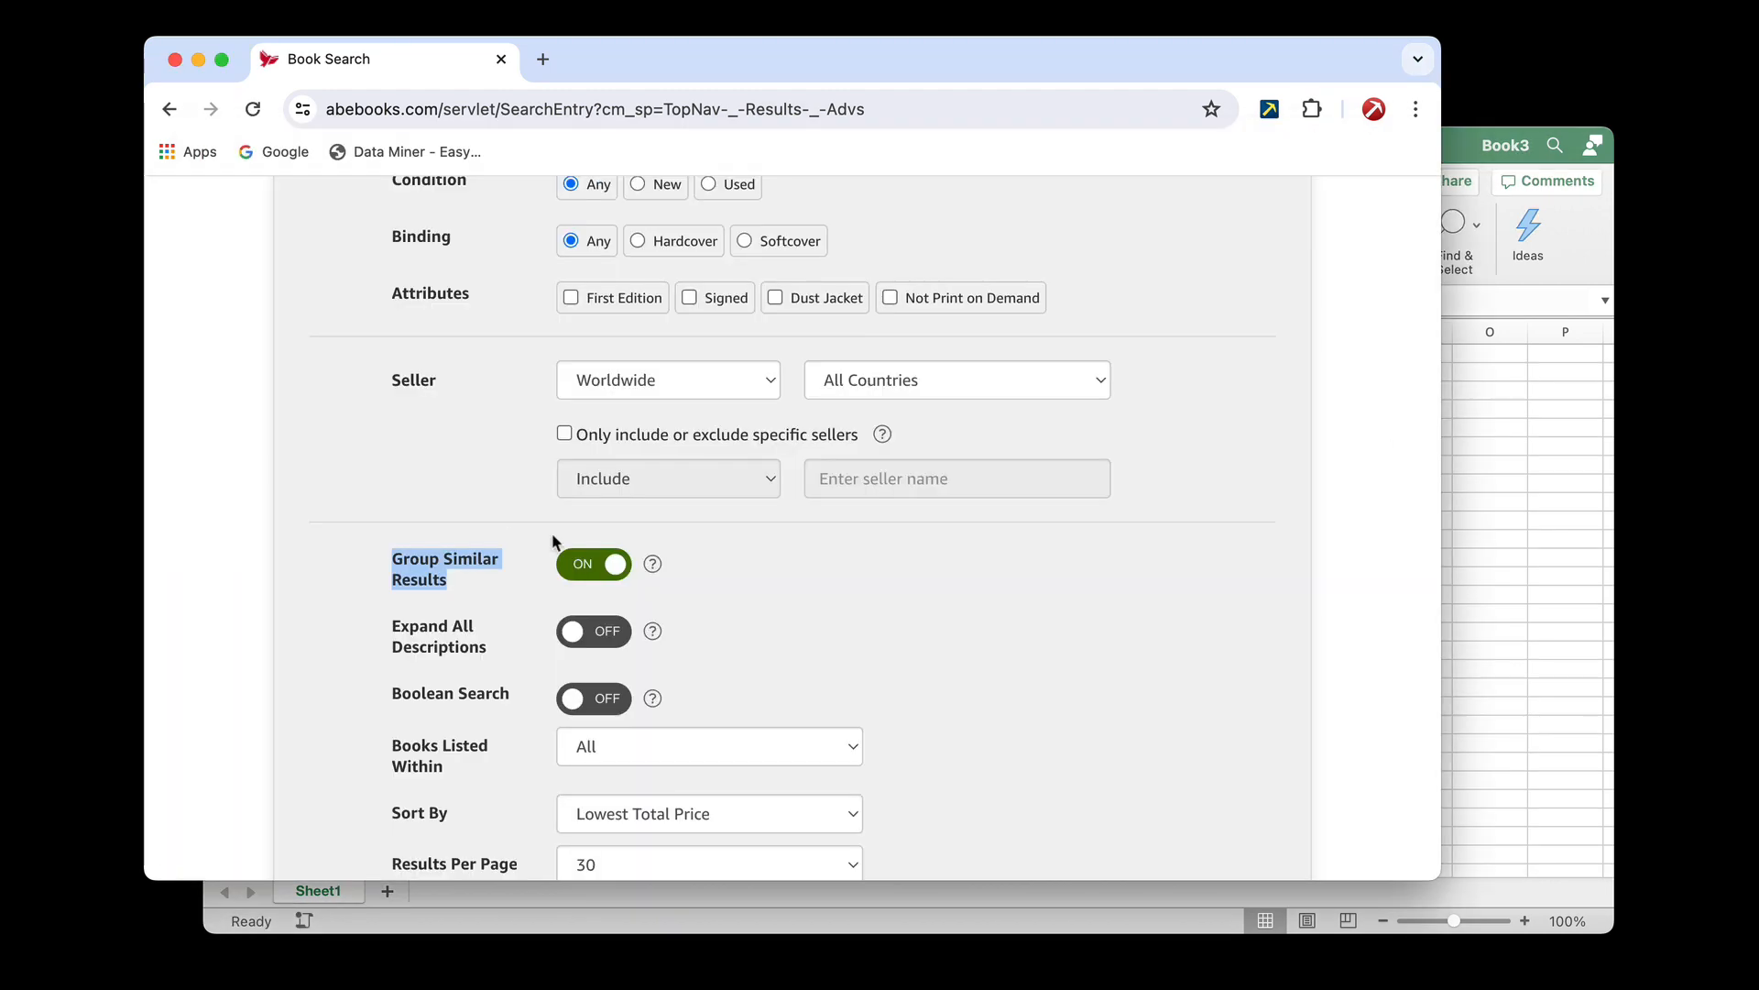
click(724, 602)
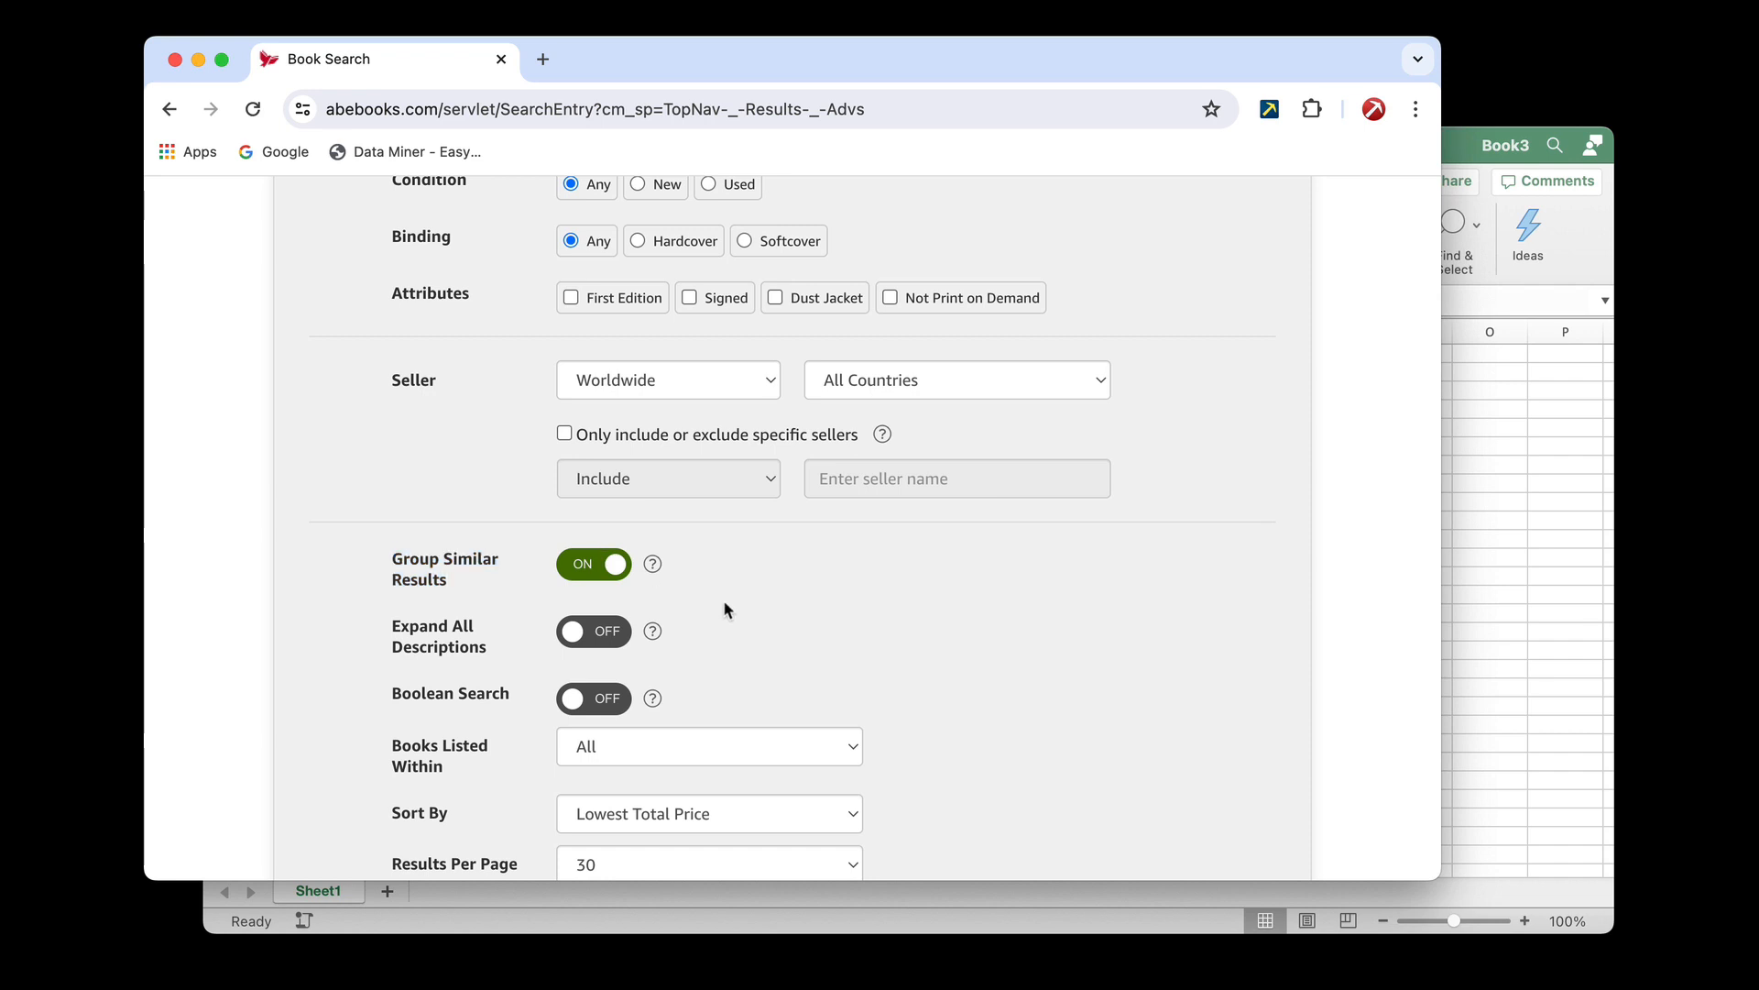
click(1499, 519)
click(818, 383)
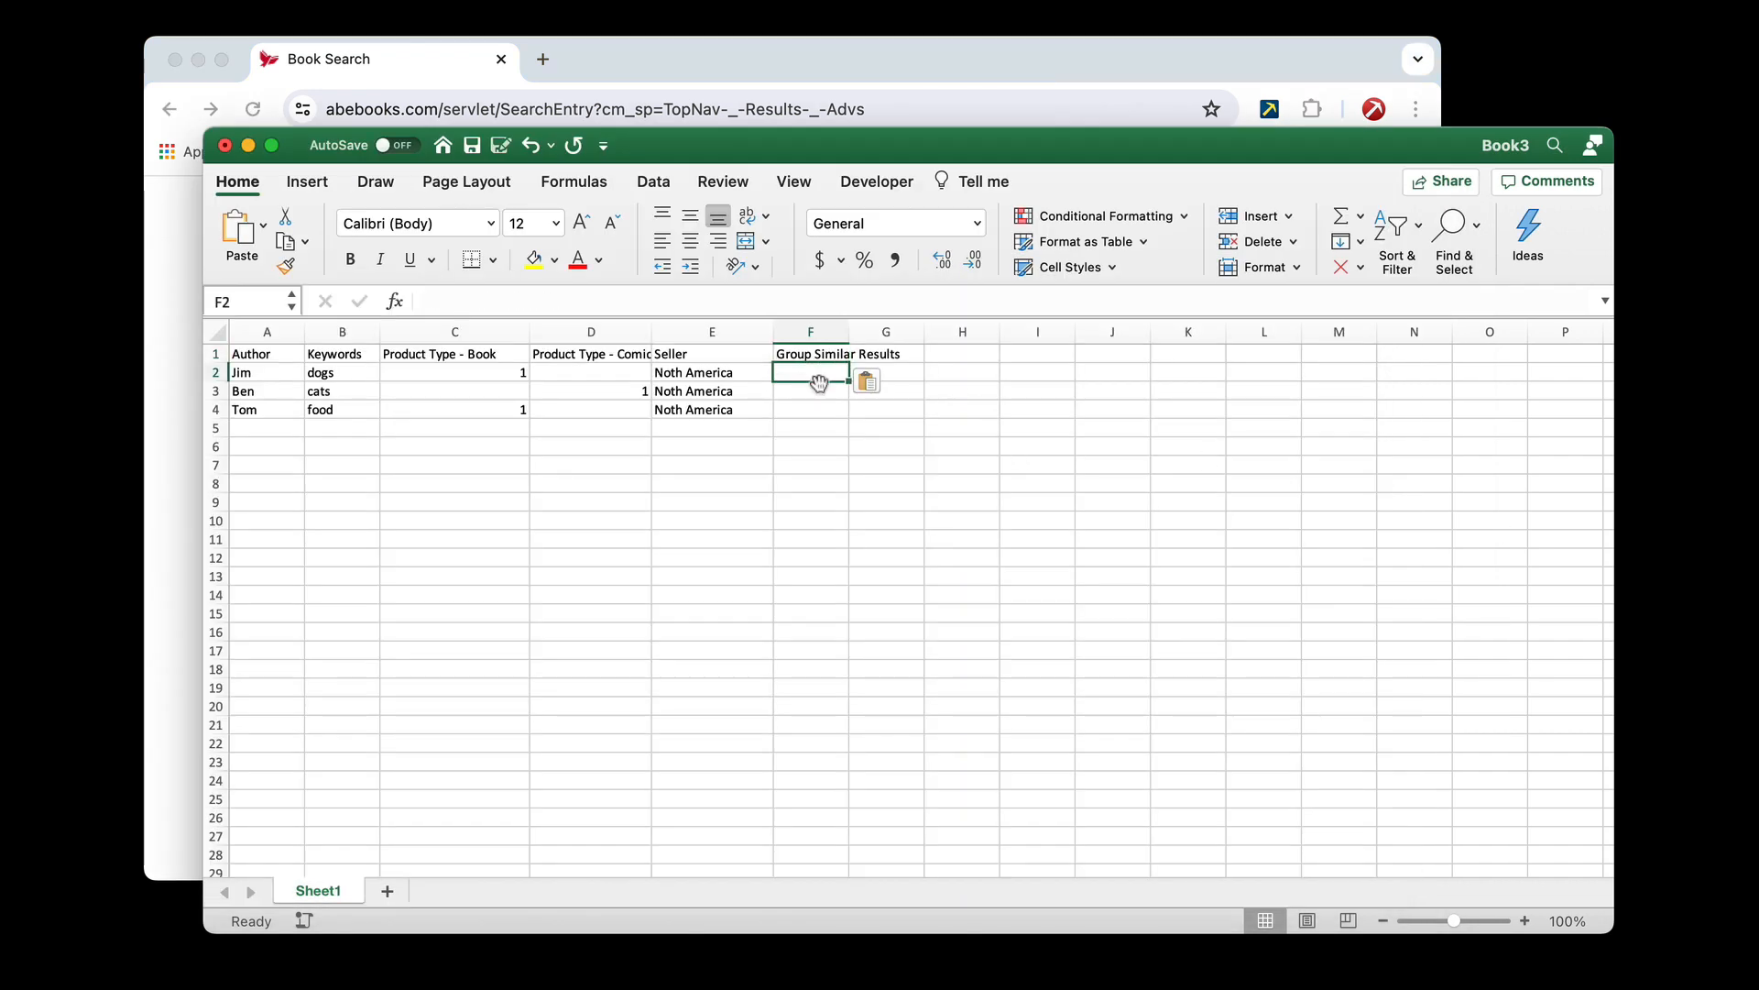
text(2)
key(Return)
text(2)
key(Return)
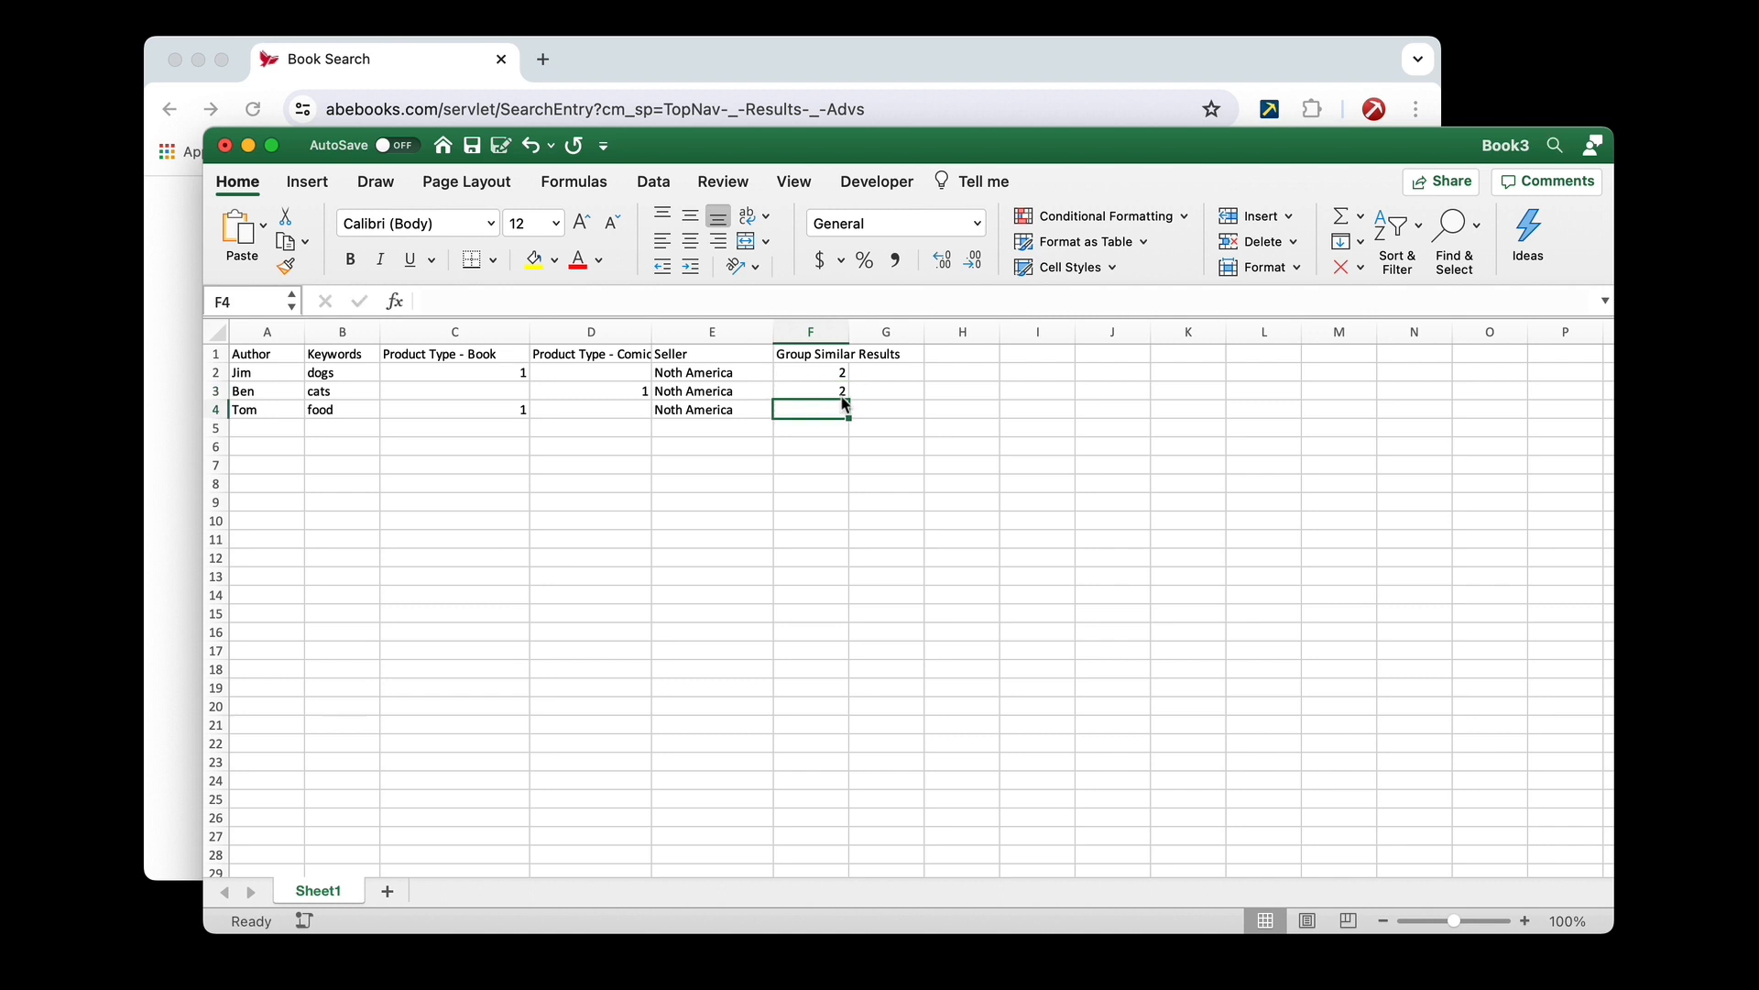
text(2)
key(Return)
click(809, 550)
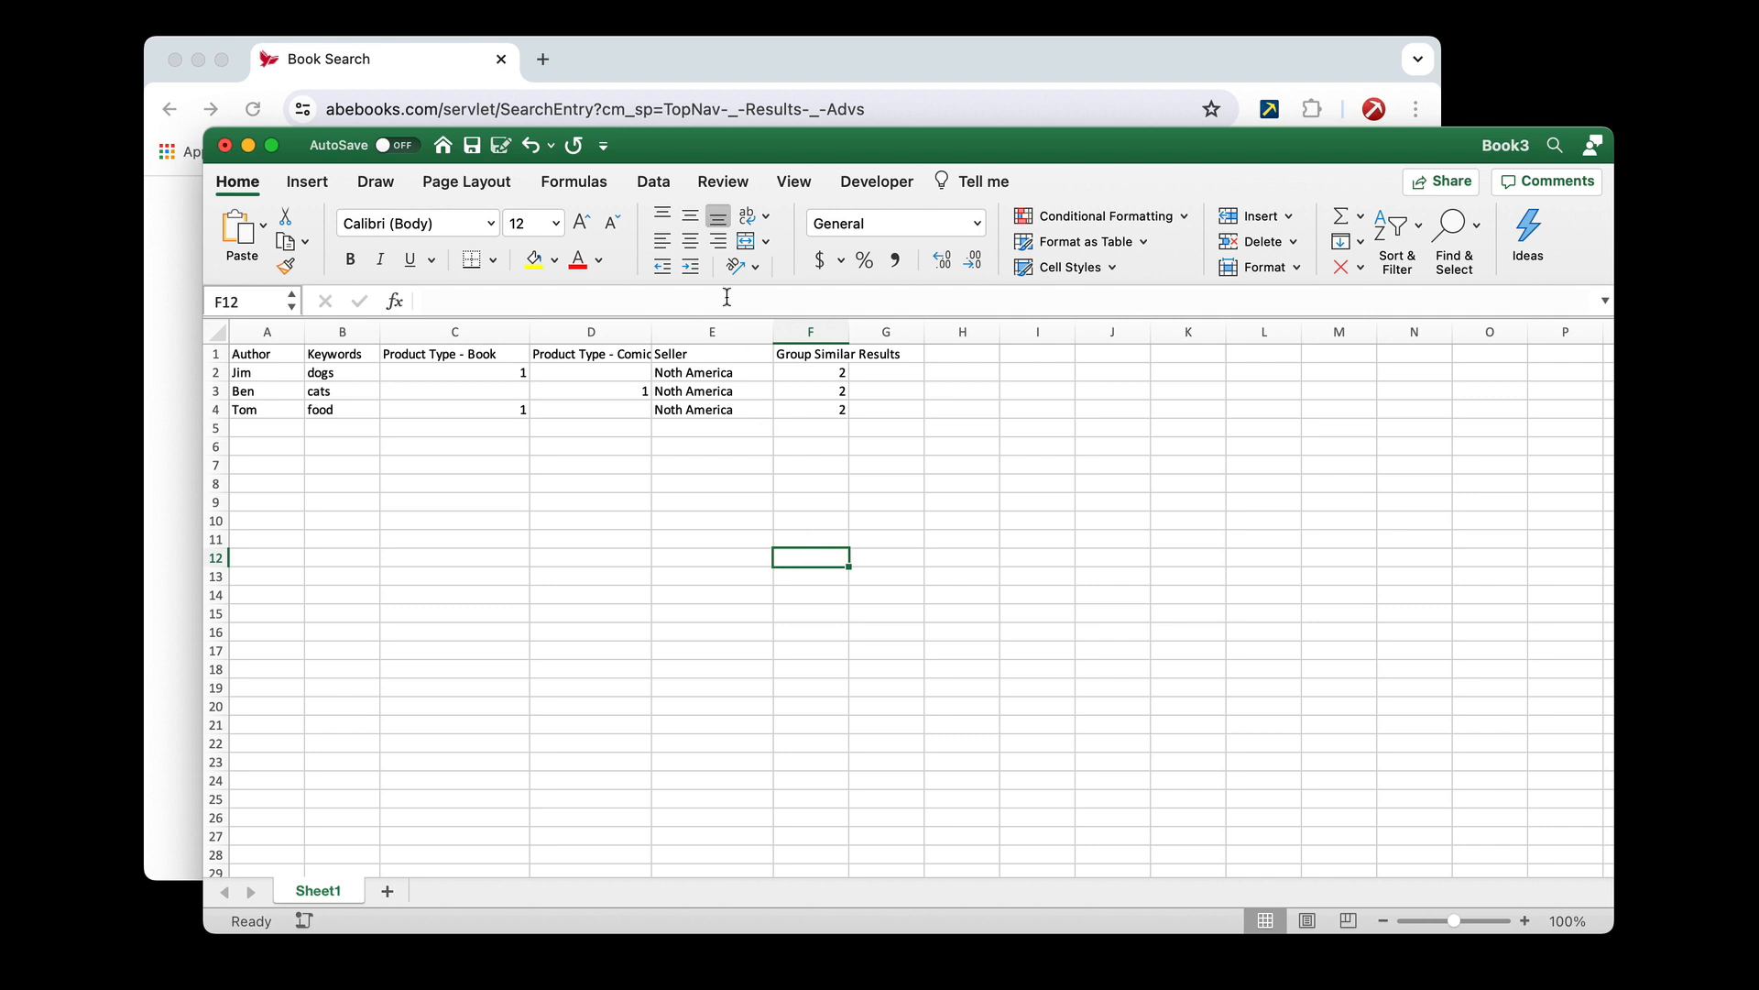
Switch to Chrome and start a new Data Miner recipe for the Advanced Search page, with type "Fill a form and then scrape"
click(684, 68)
scroll(942, 364, up, 10)
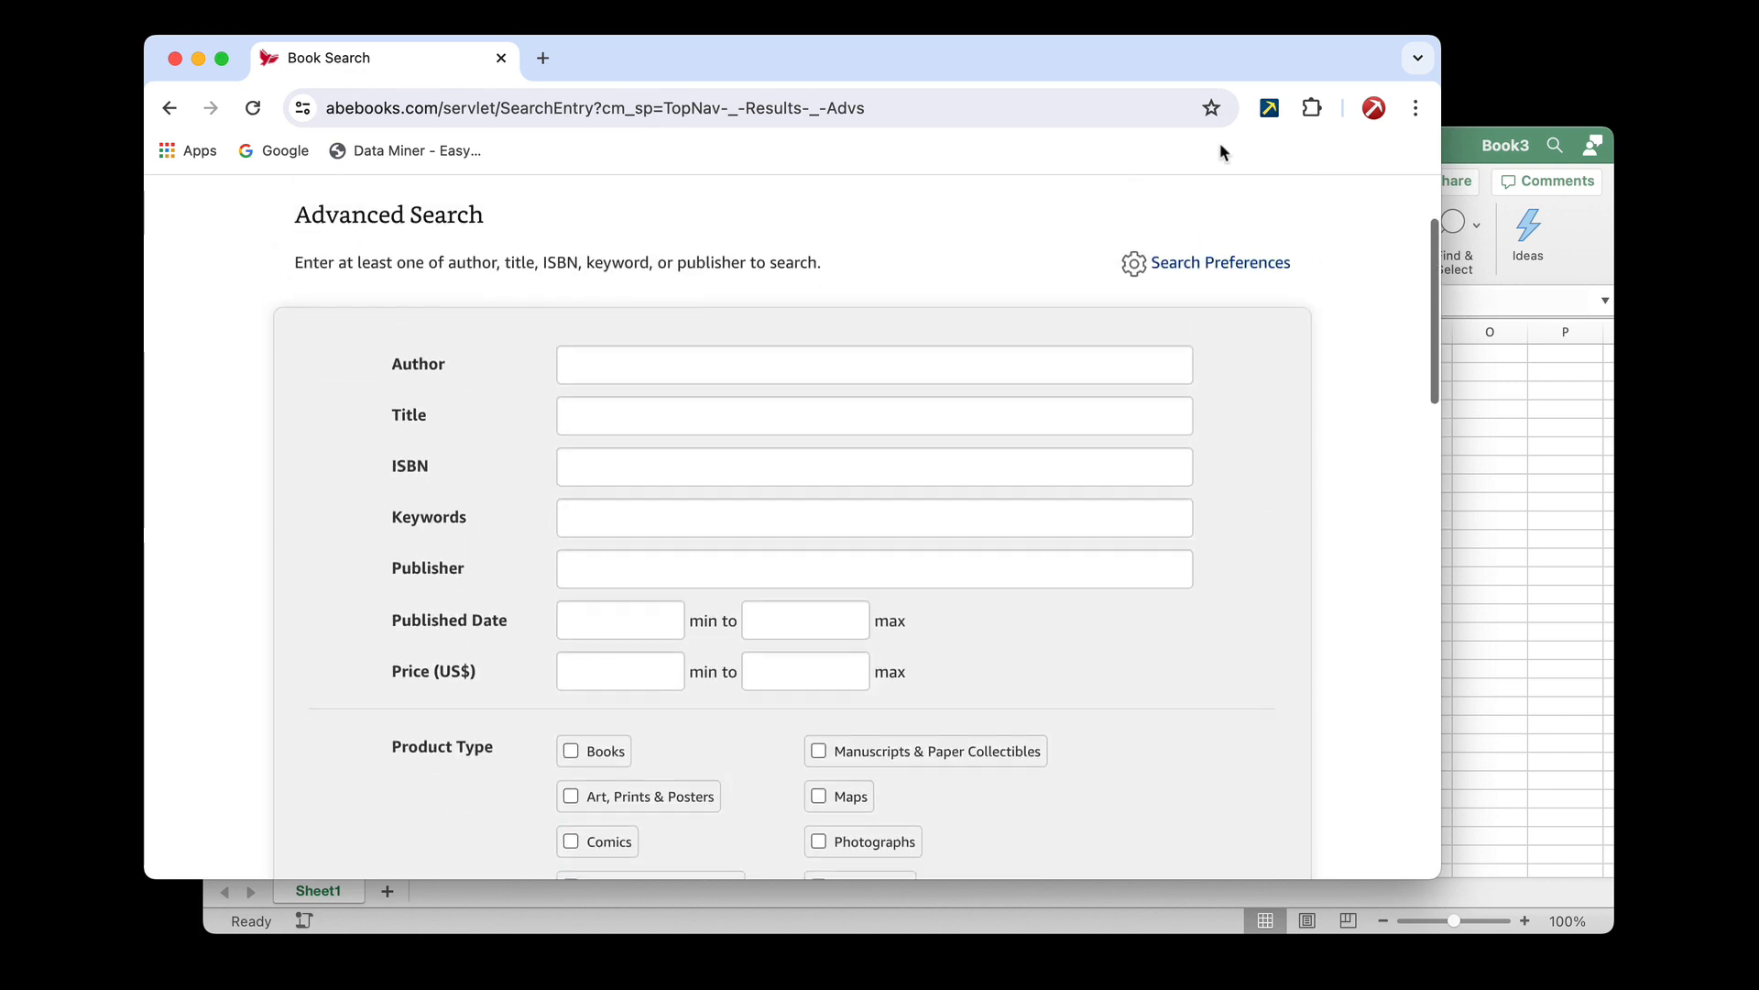
click(1270, 109)
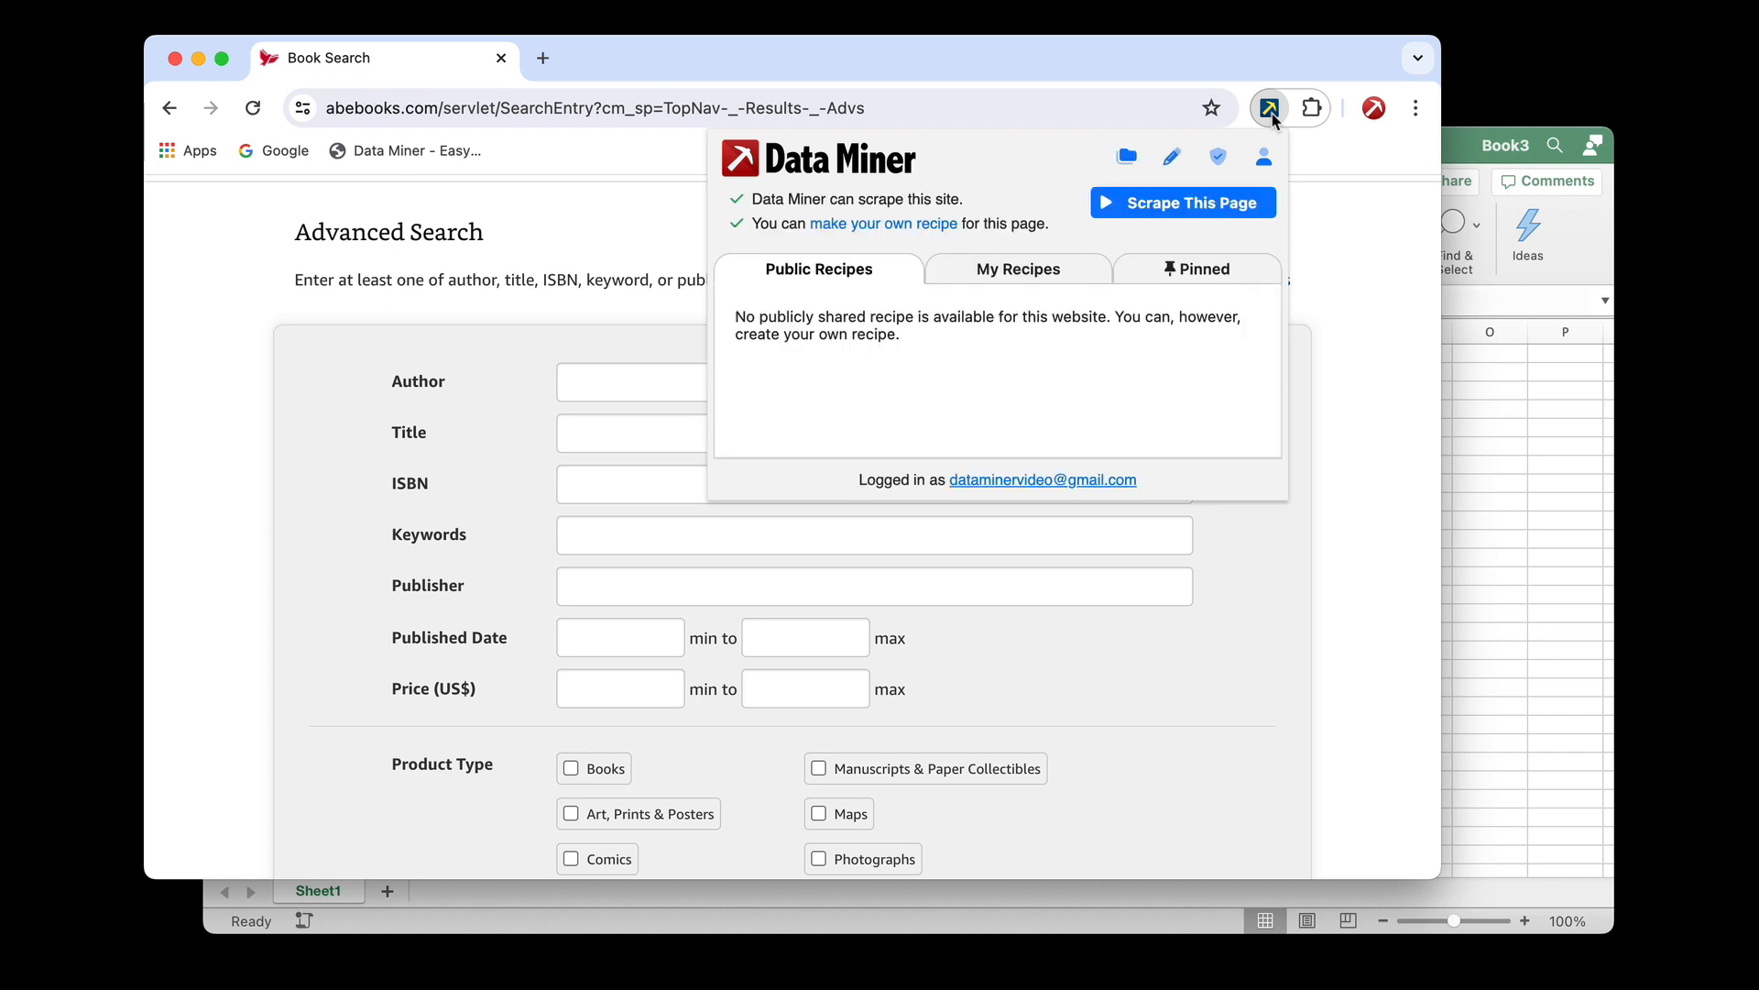
click(1174, 159)
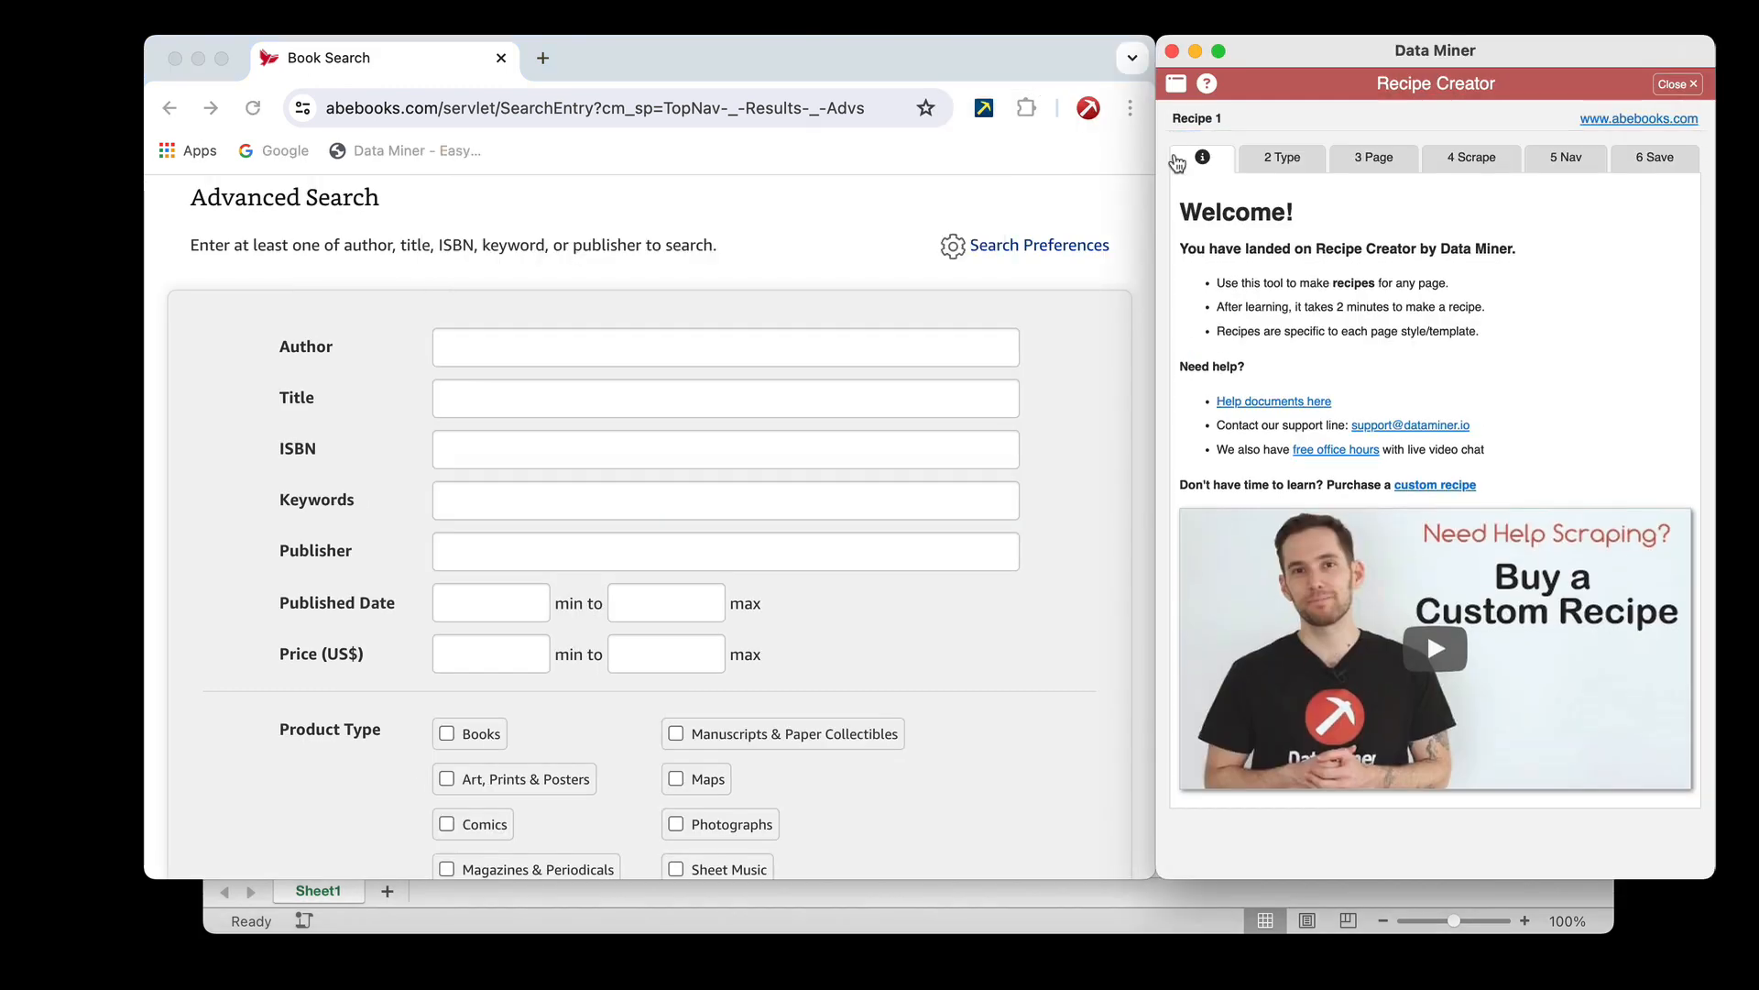
click(1281, 162)
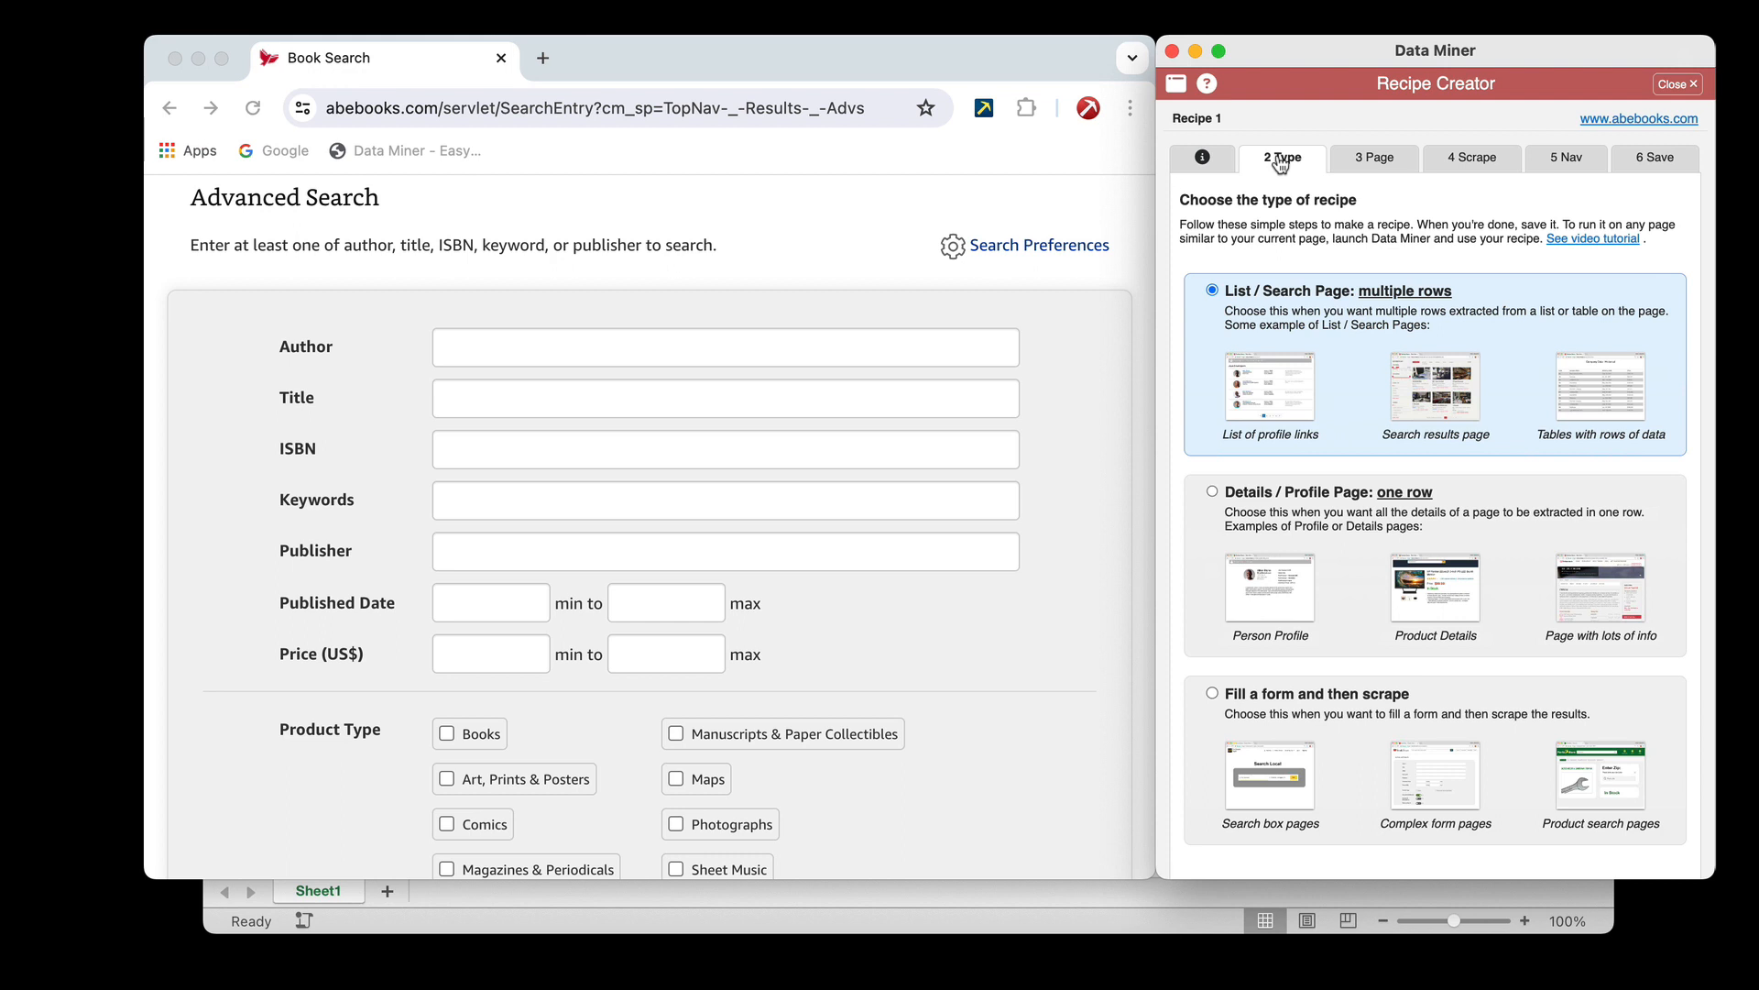
click(1213, 693)
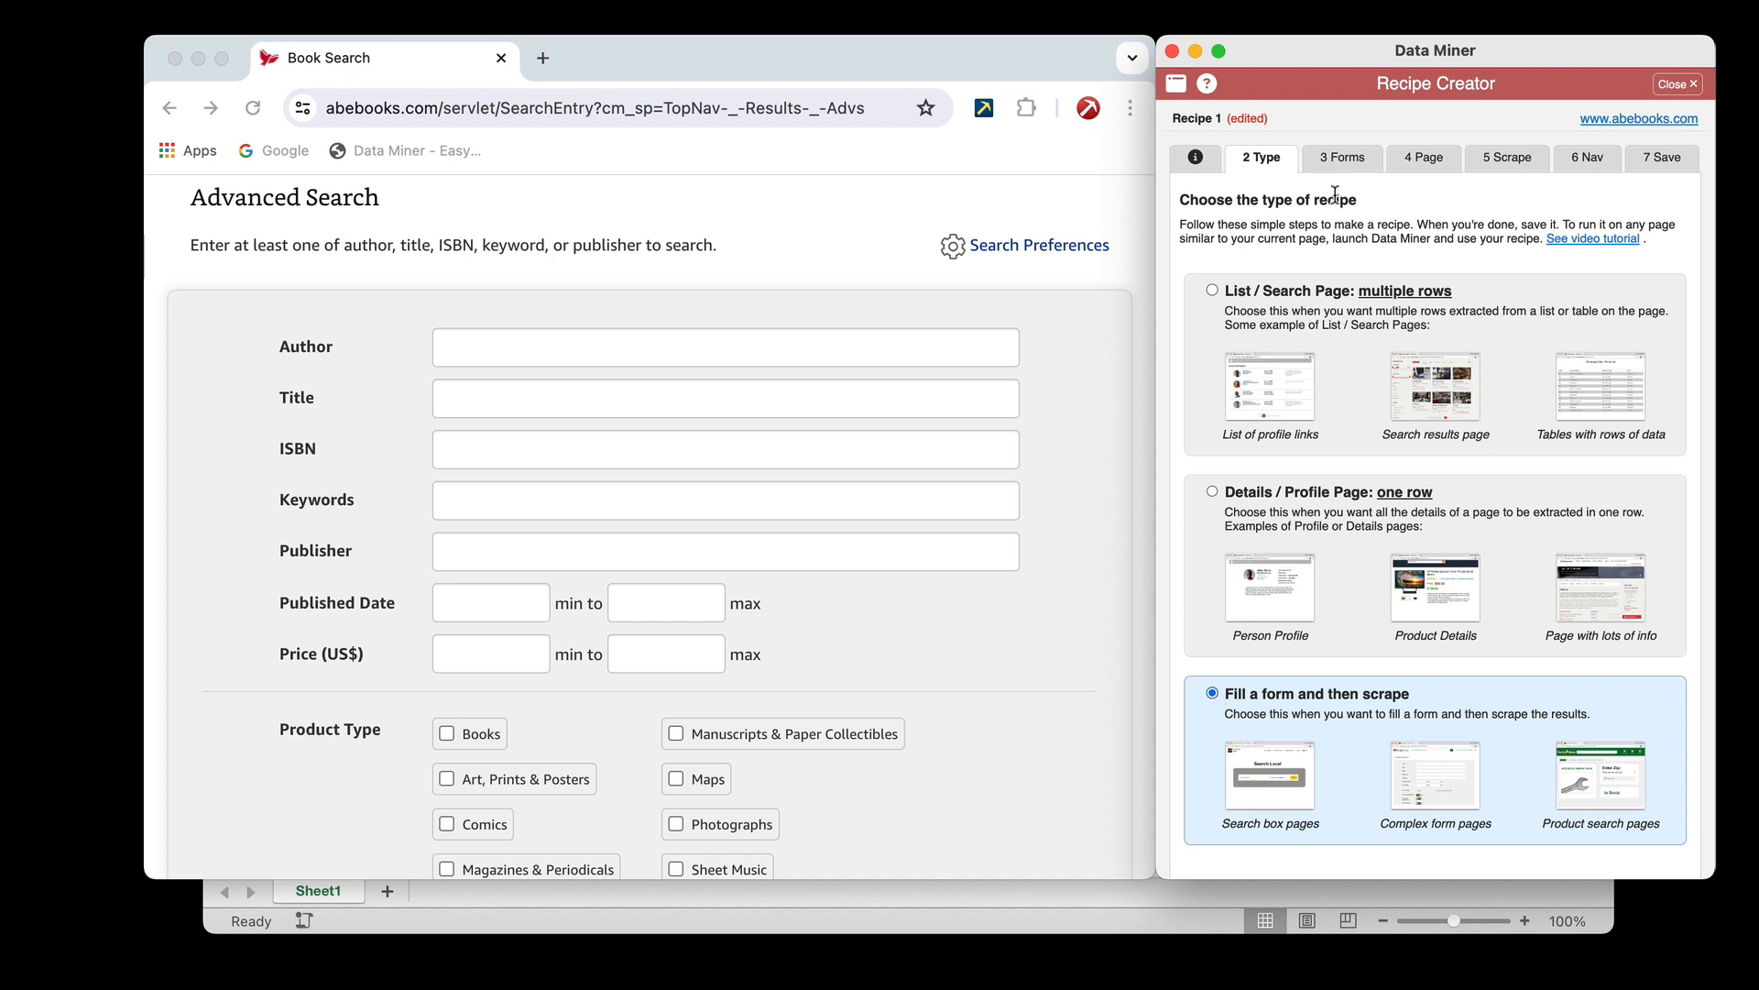
Identify the Advanced Search form among the labelled forms on the page and choose 3-form as the form to fill
click(1344, 163)
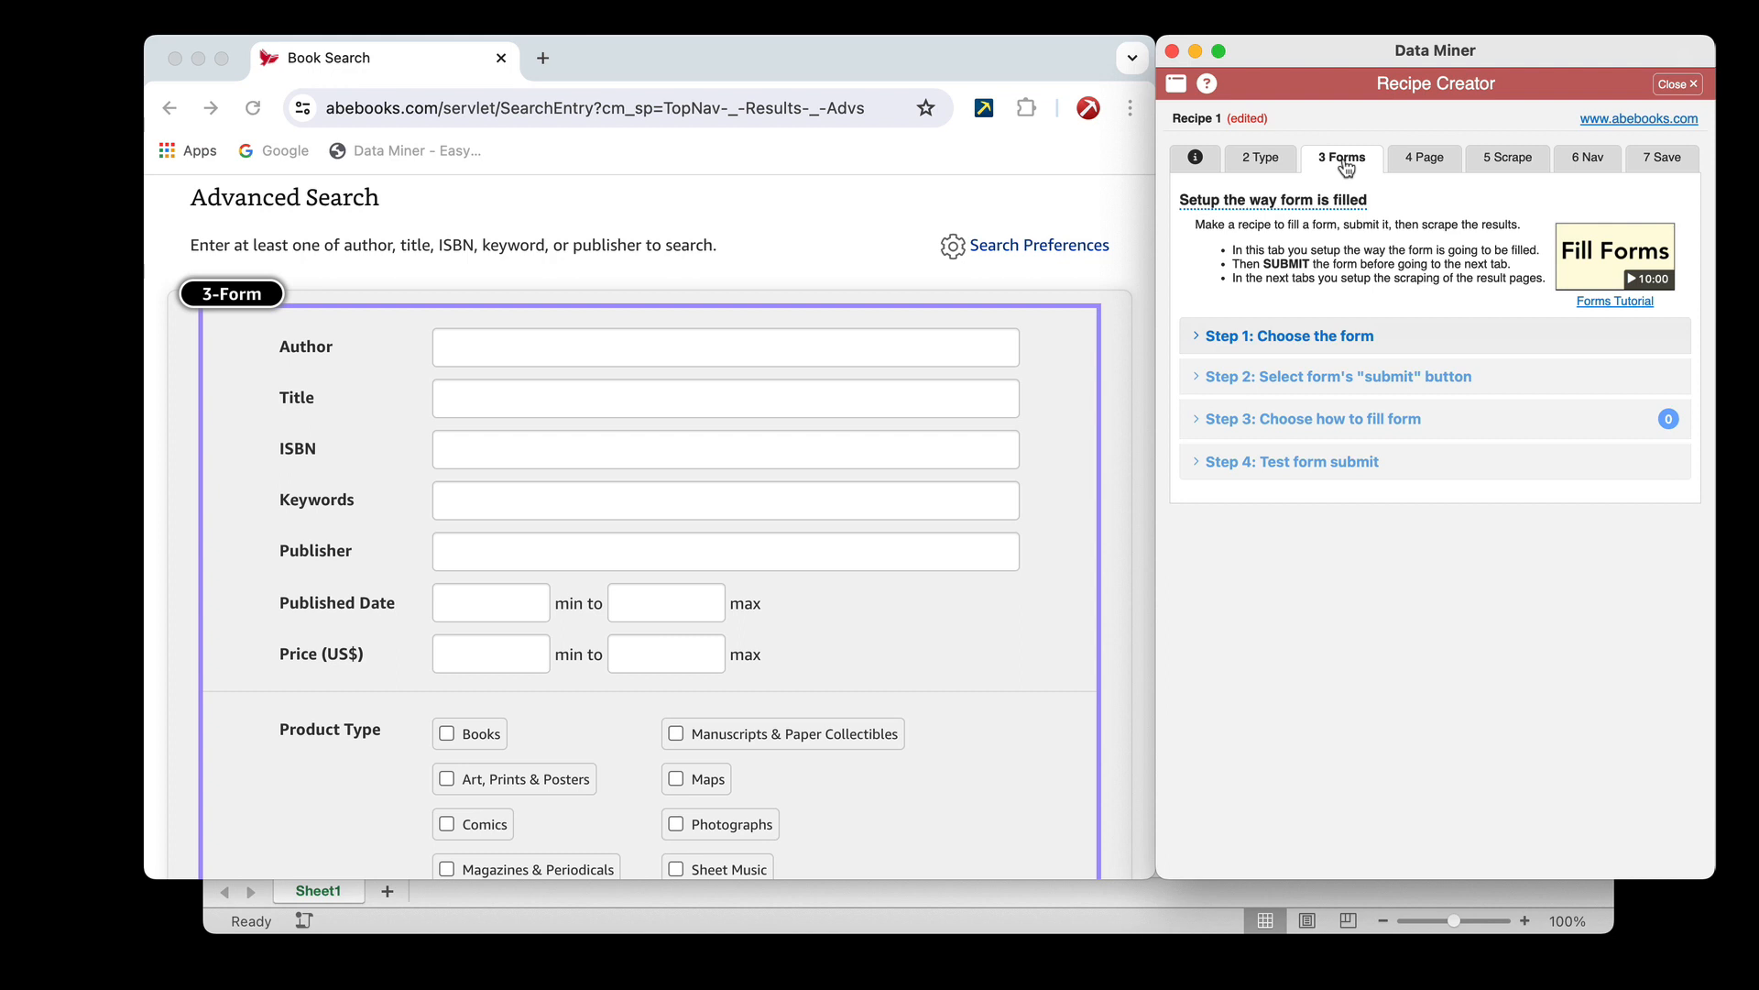
click(1252, 340)
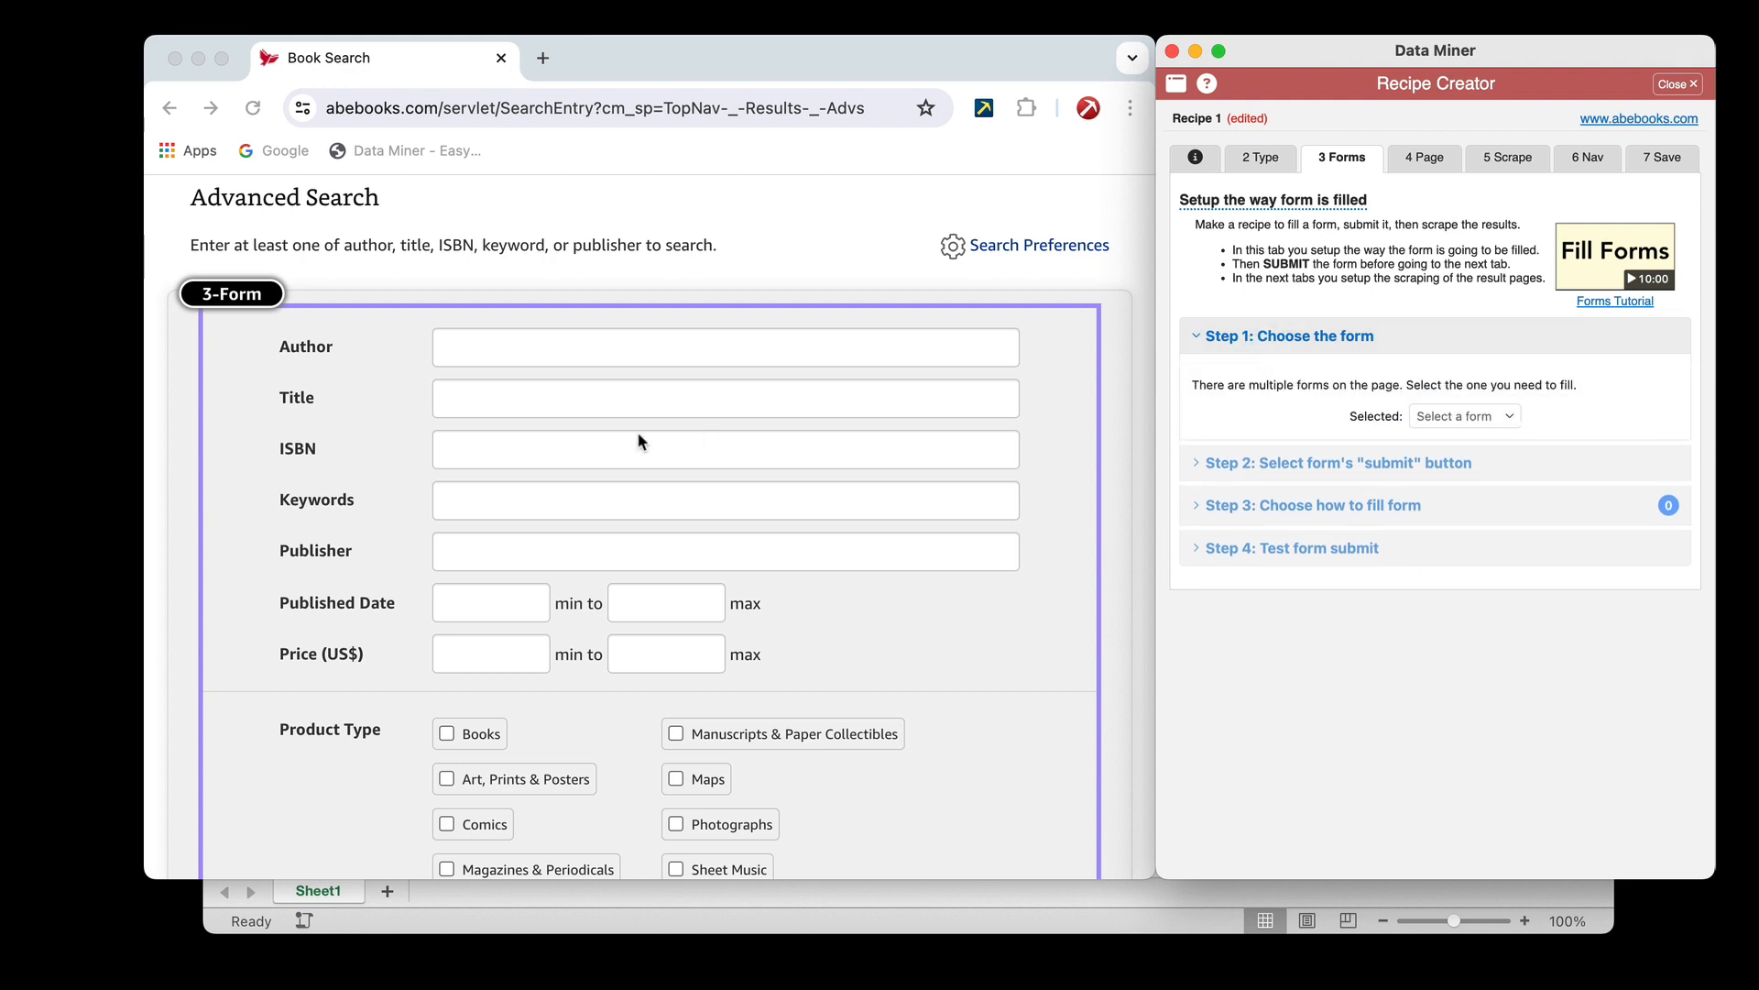
click(243, 295)
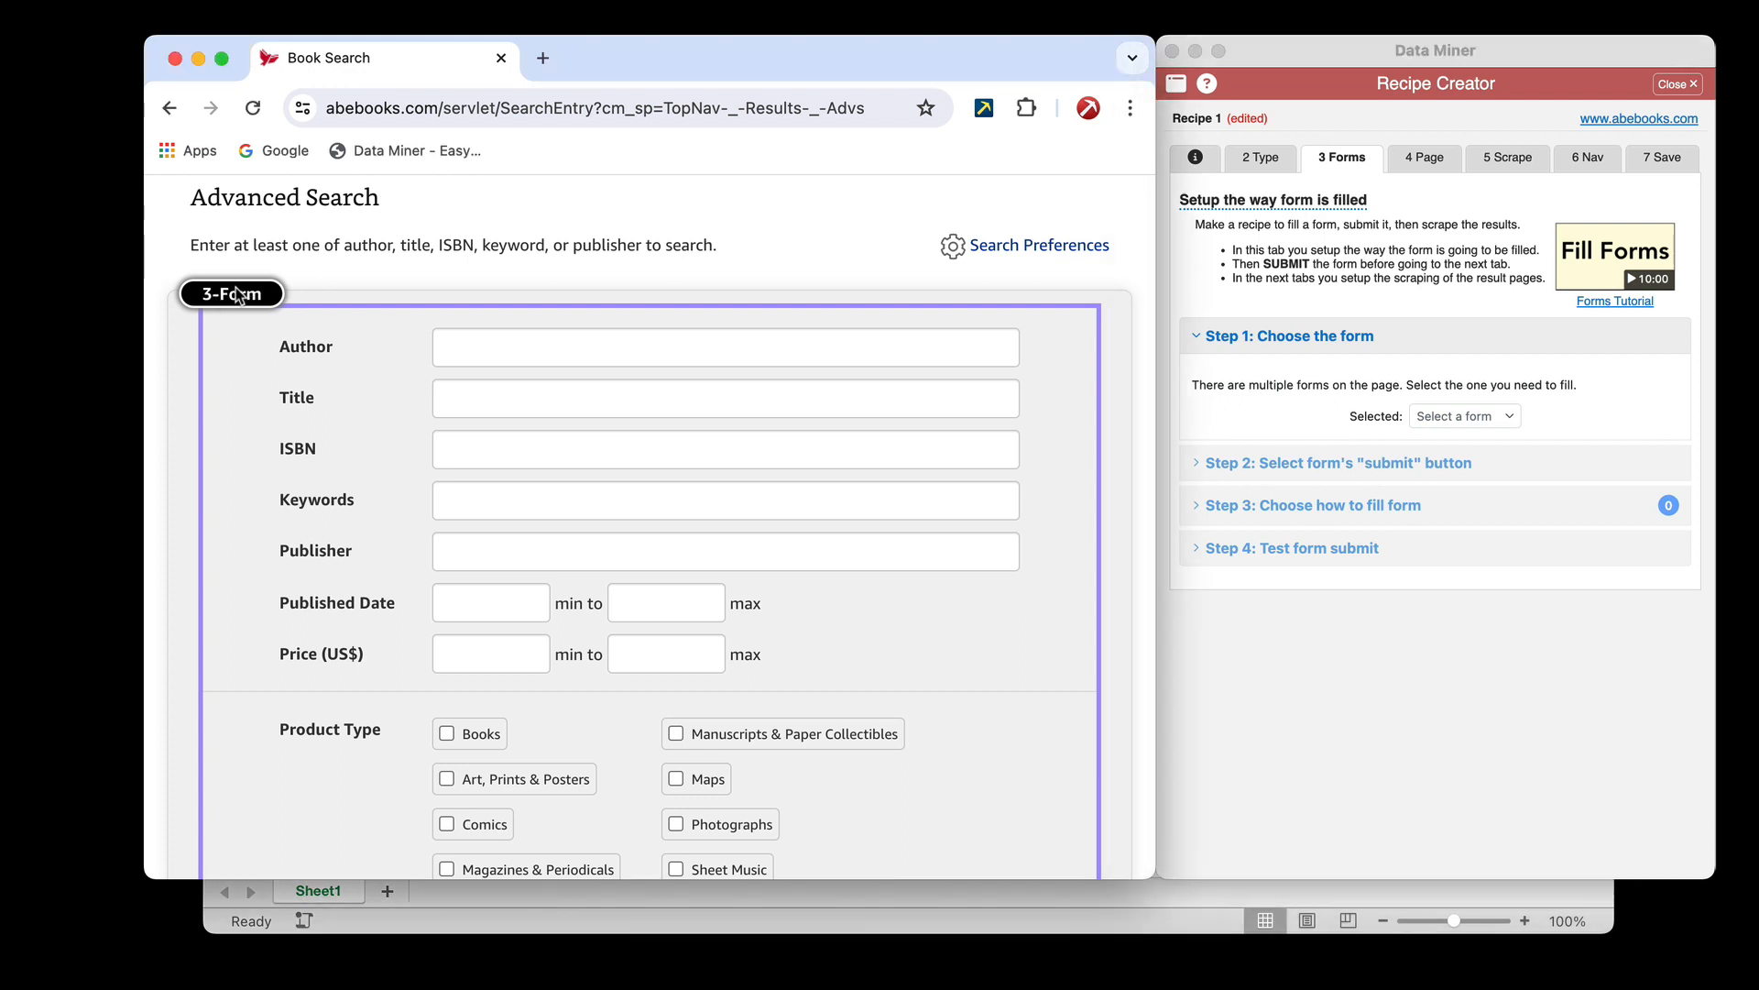
scroll(234, 302, up, 2)
scroll(232, 301, up, 2)
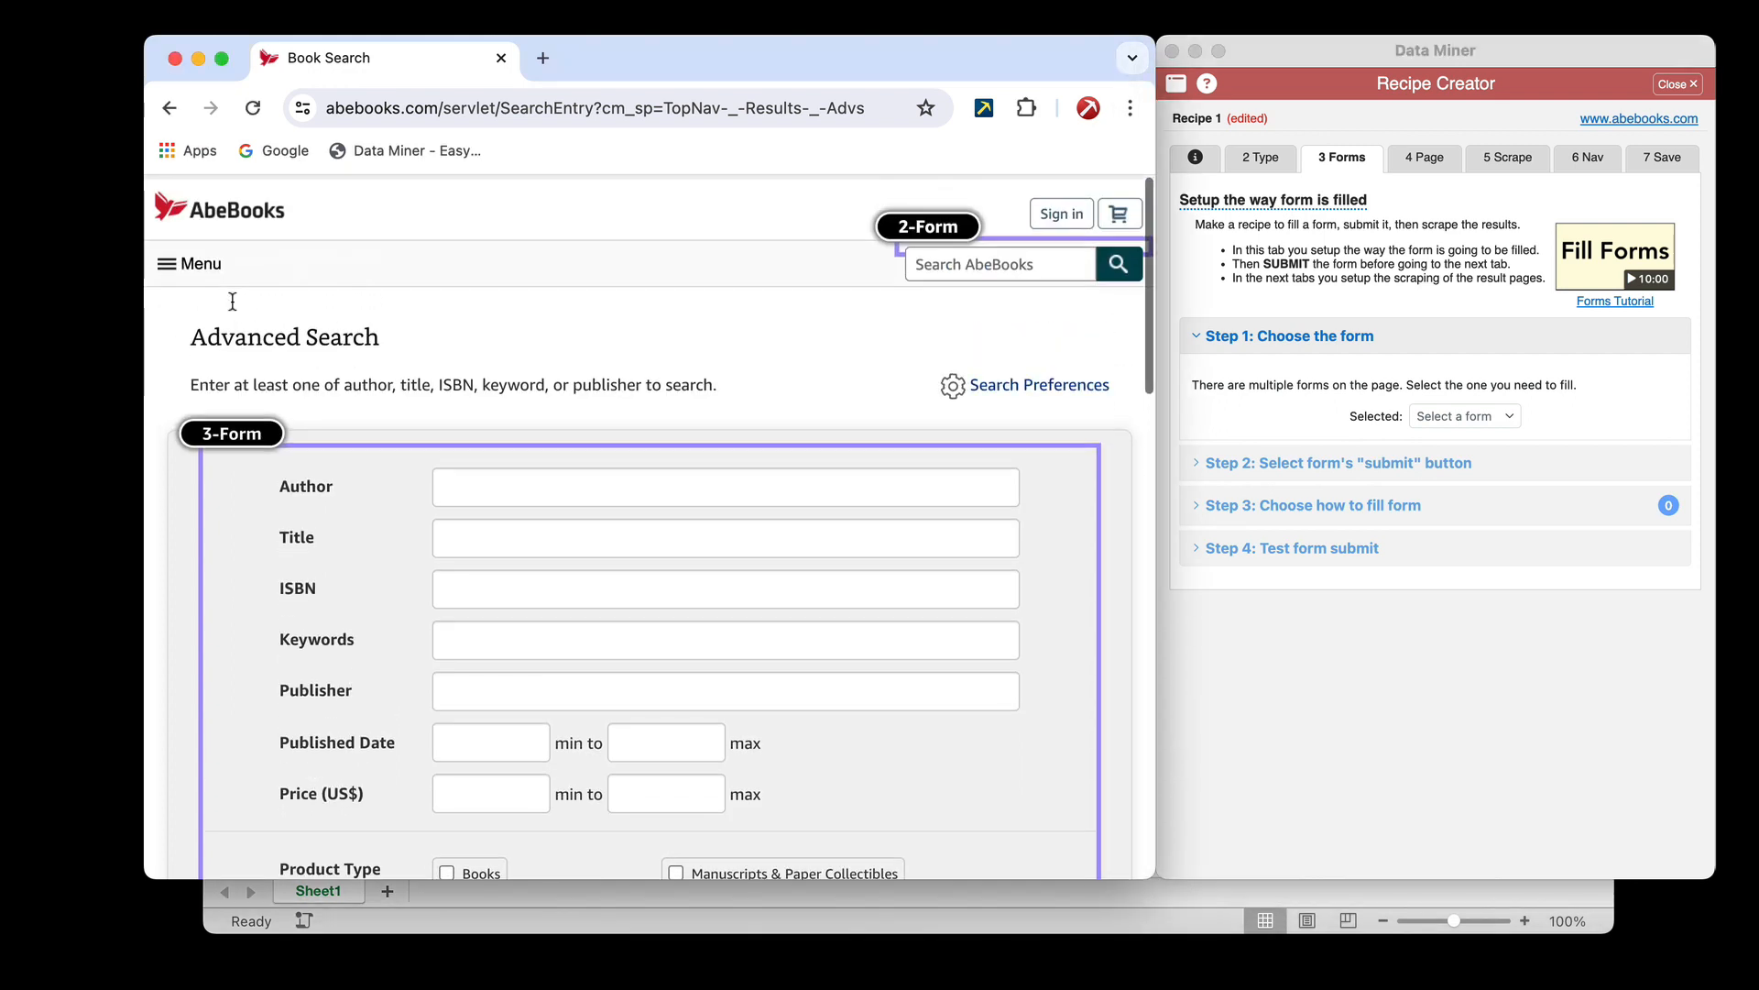
scroll(678, 366, down, 12)
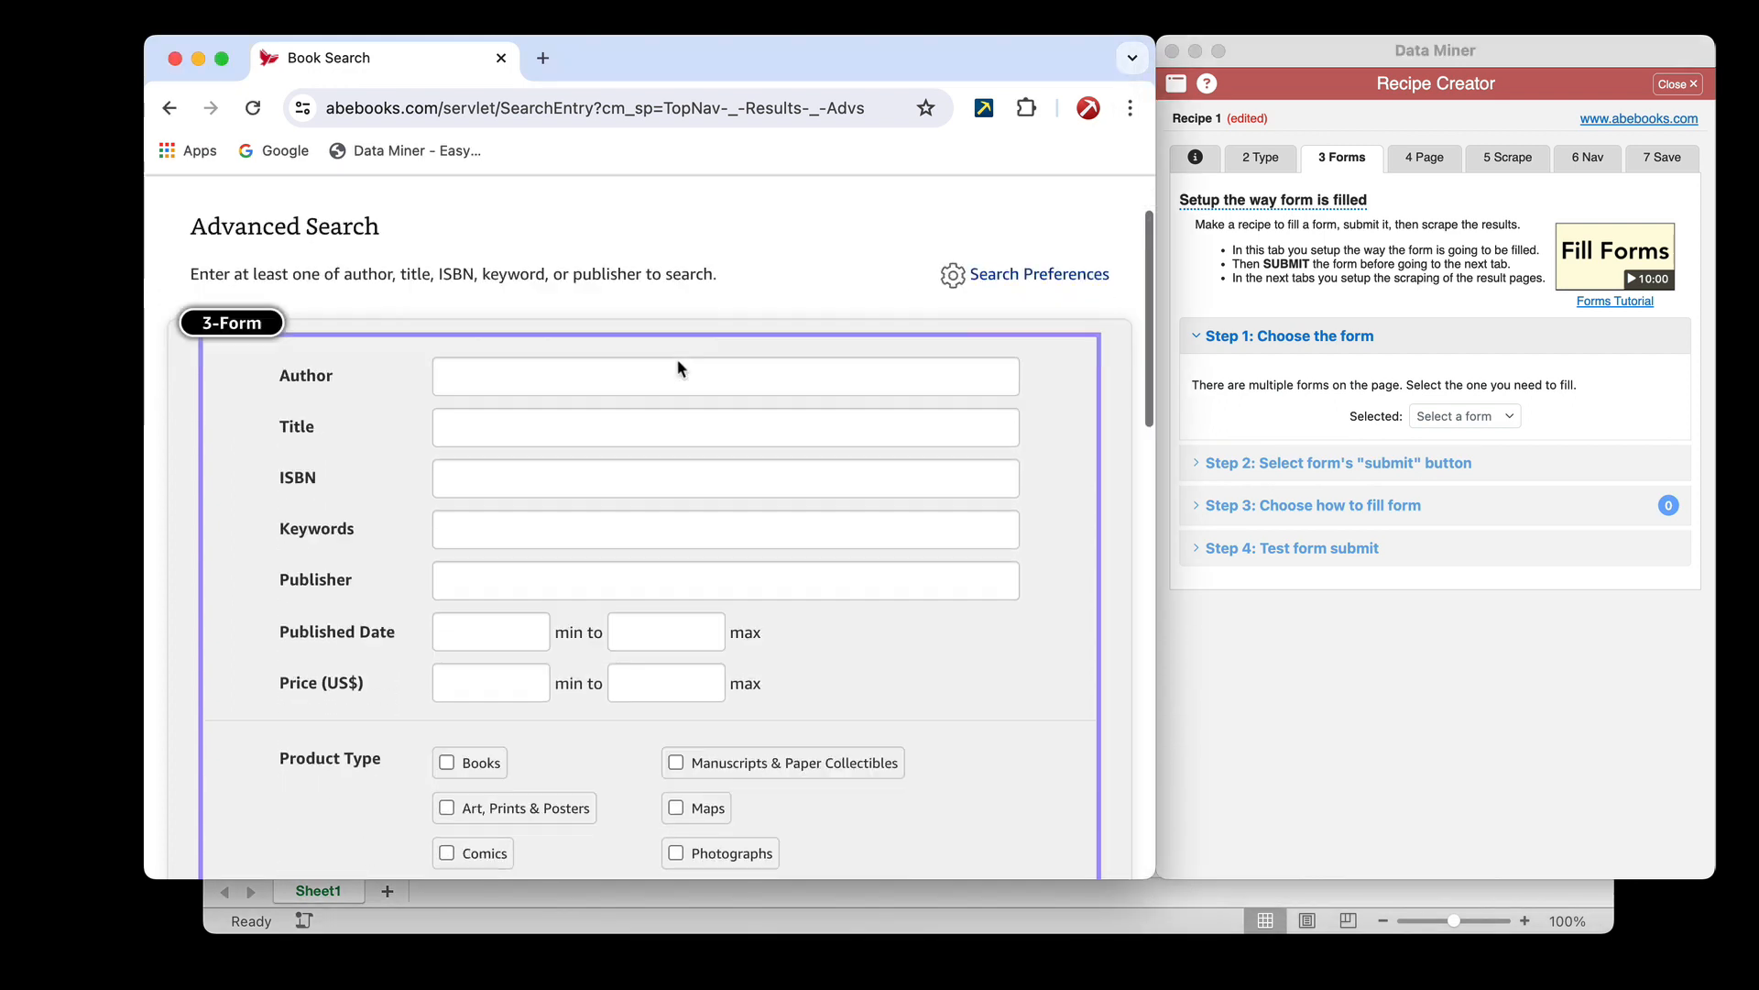
scroll(678, 367, up, 12)
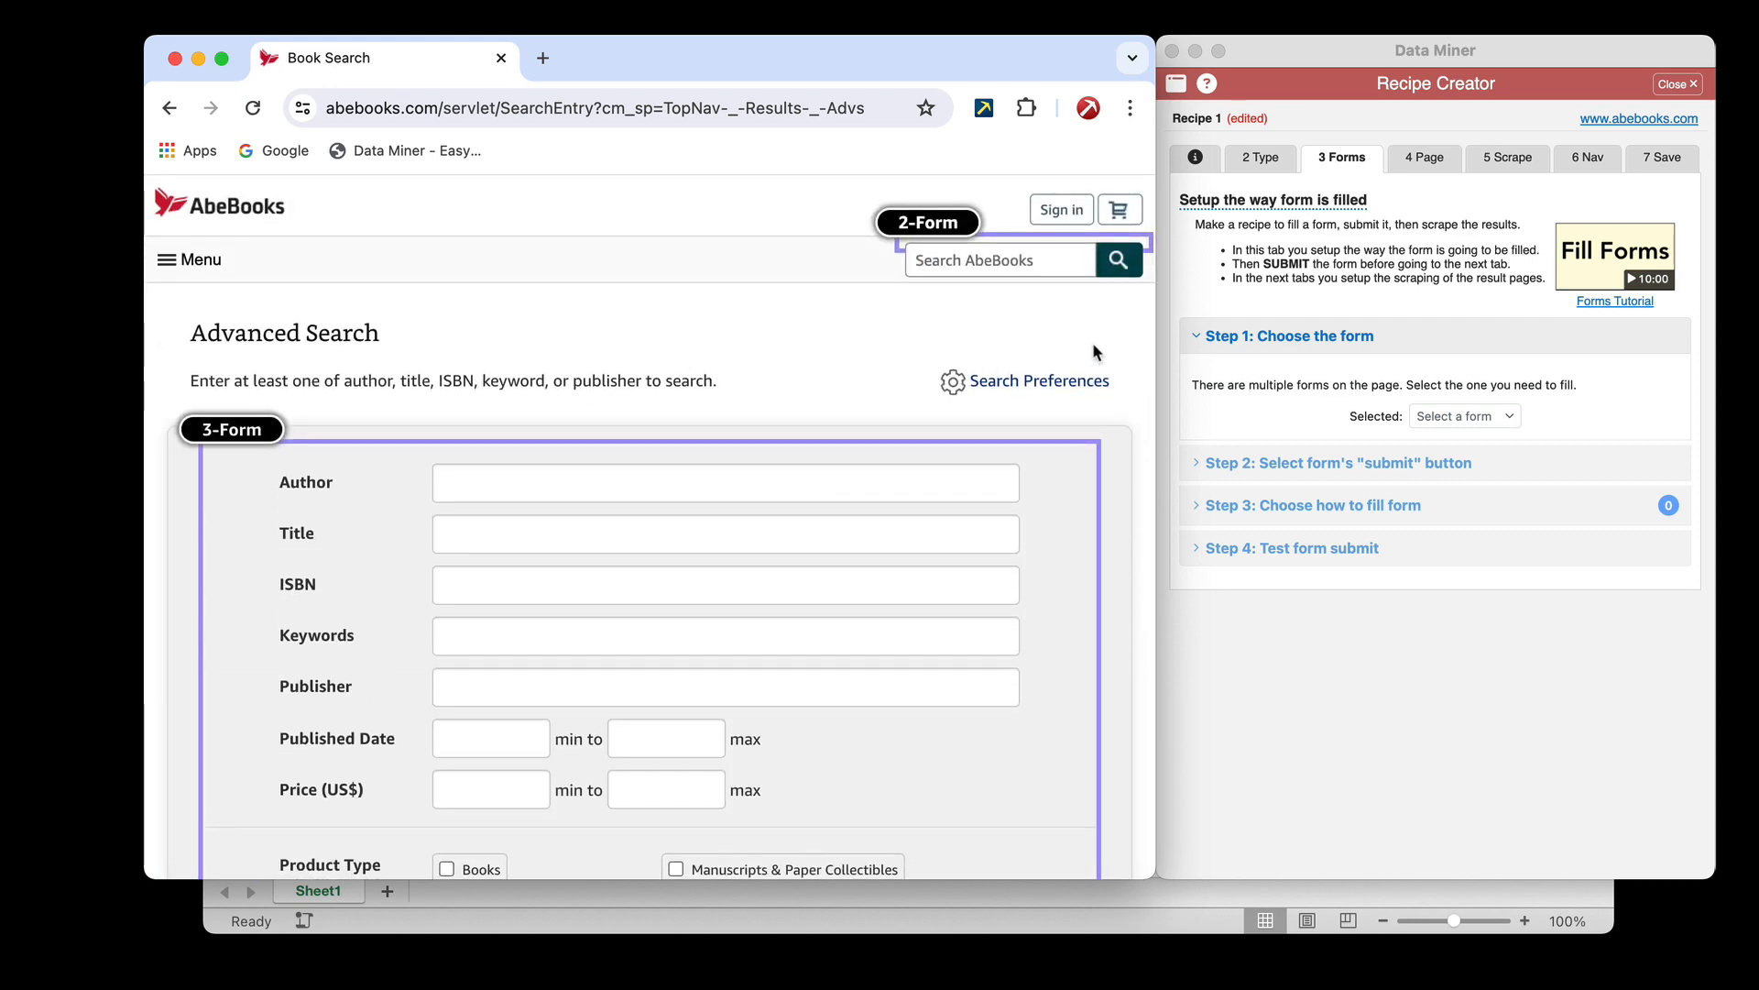
click(1480, 418)
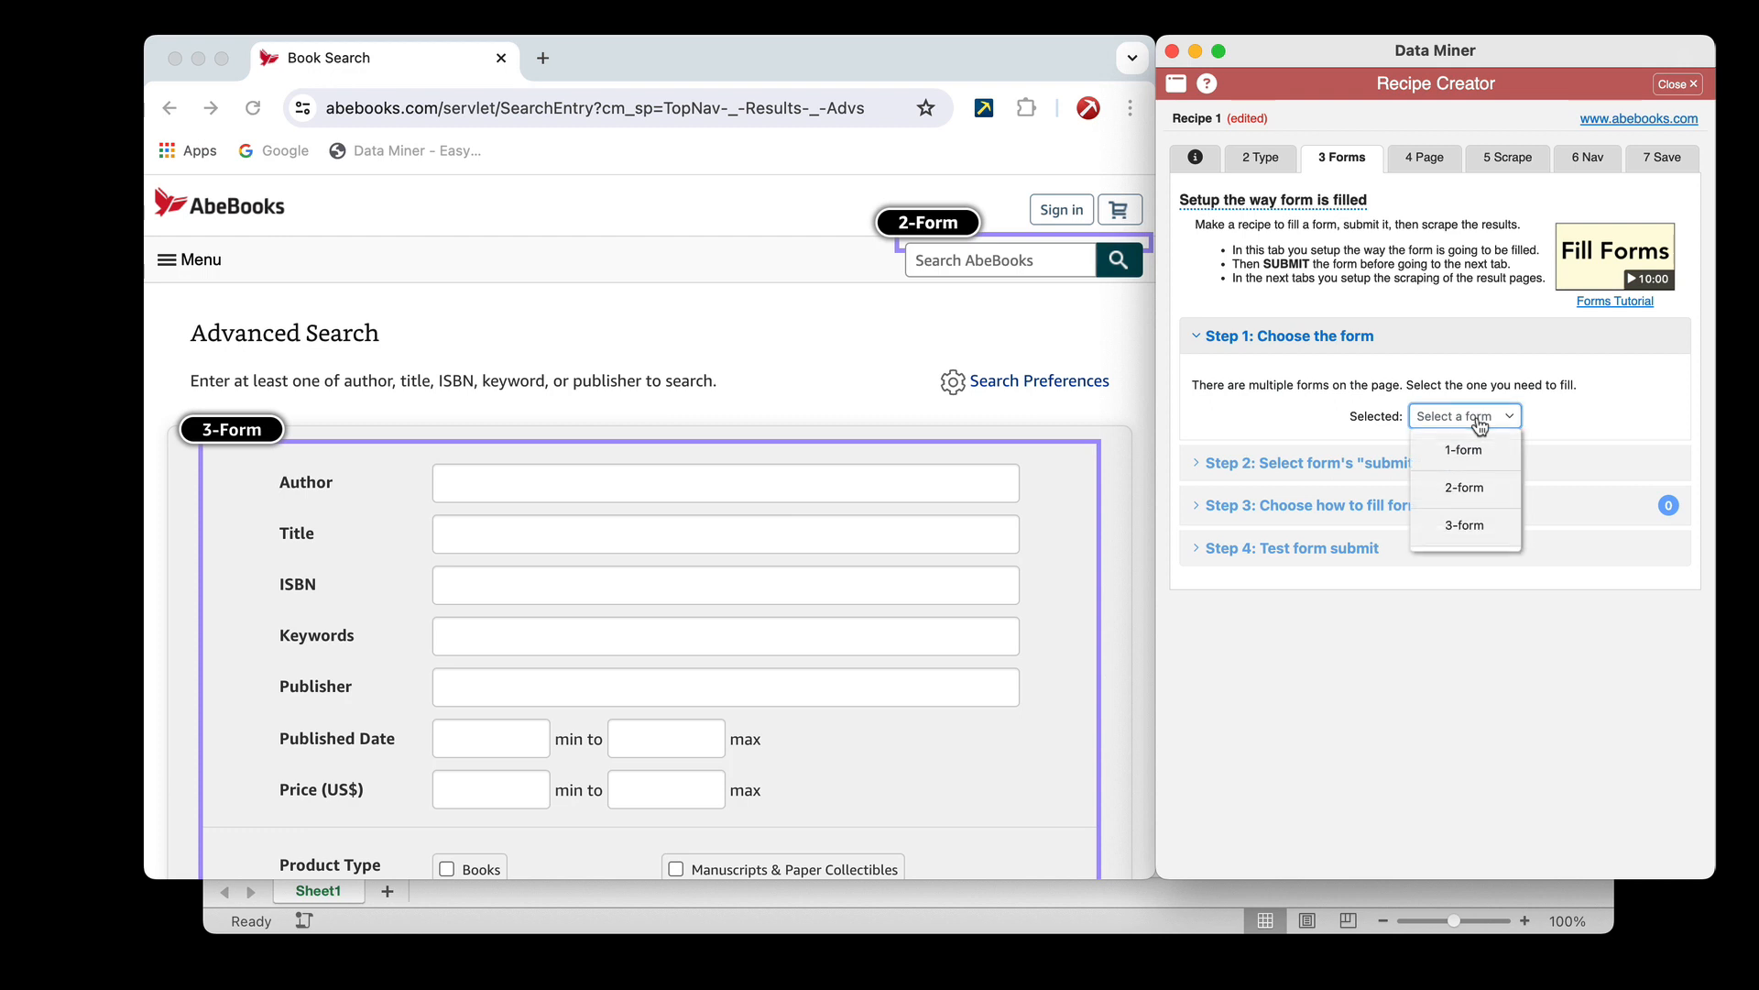
click(1466, 523)
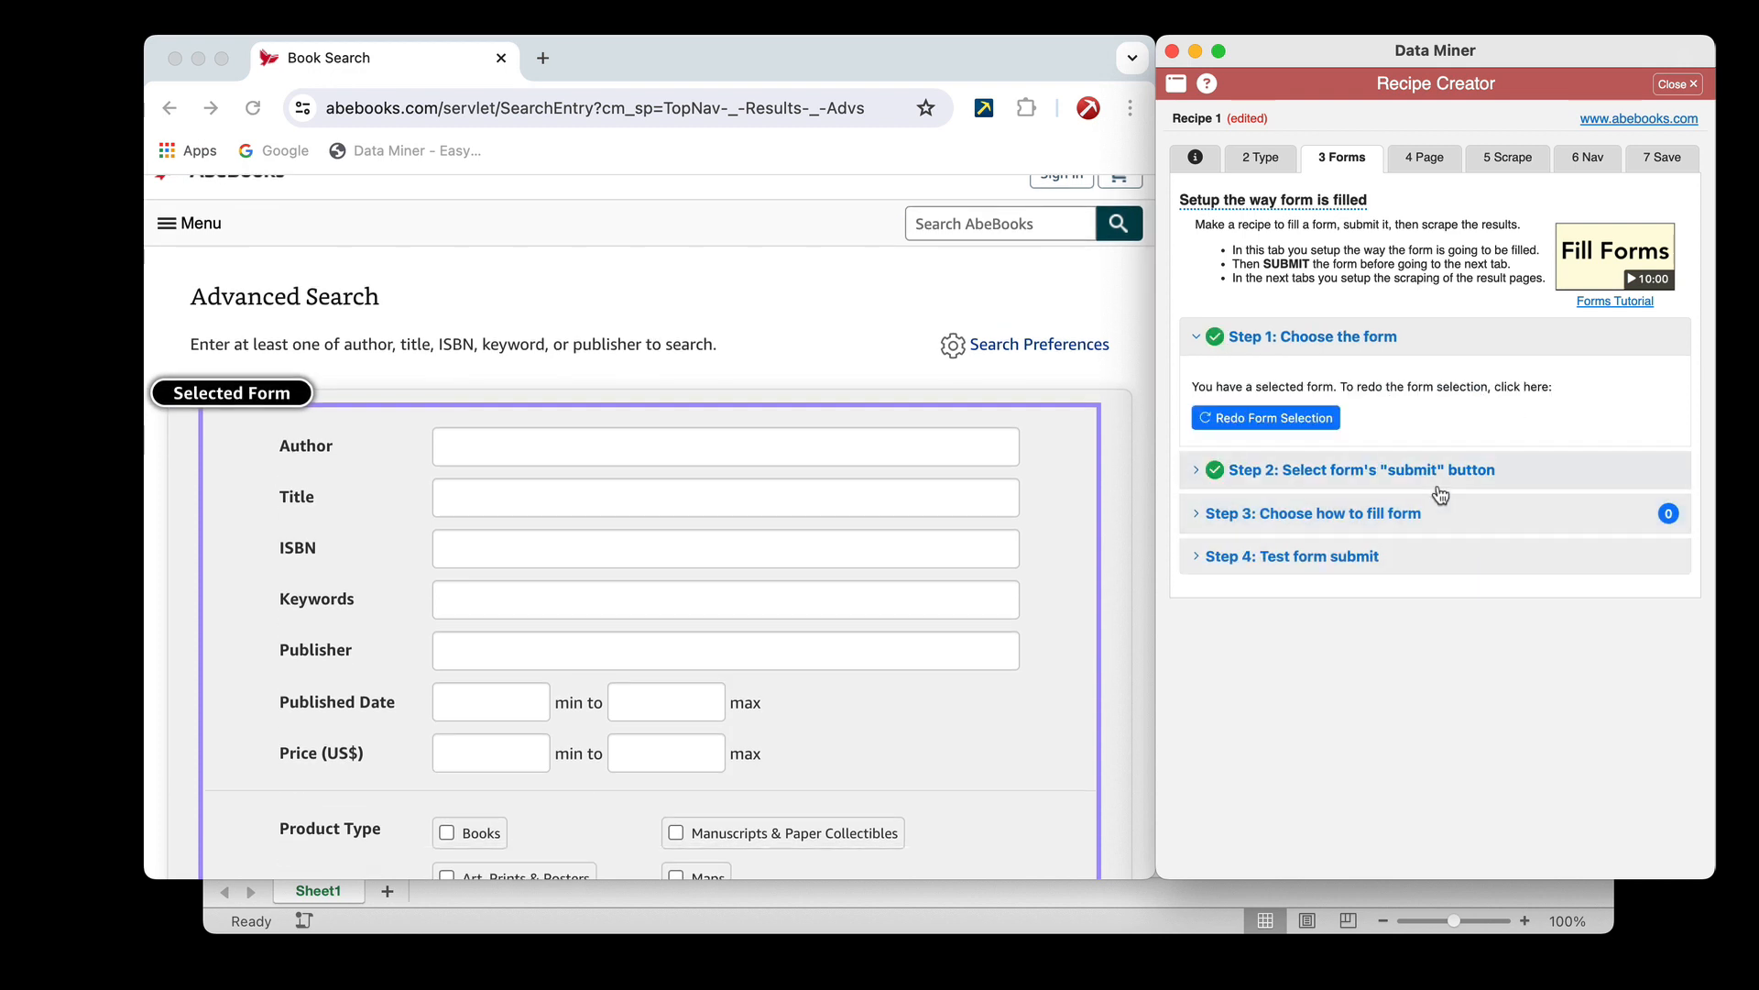
Review the recipe's preselected submit button on the form and clear that selection
scroll(970, 503, down, 10)
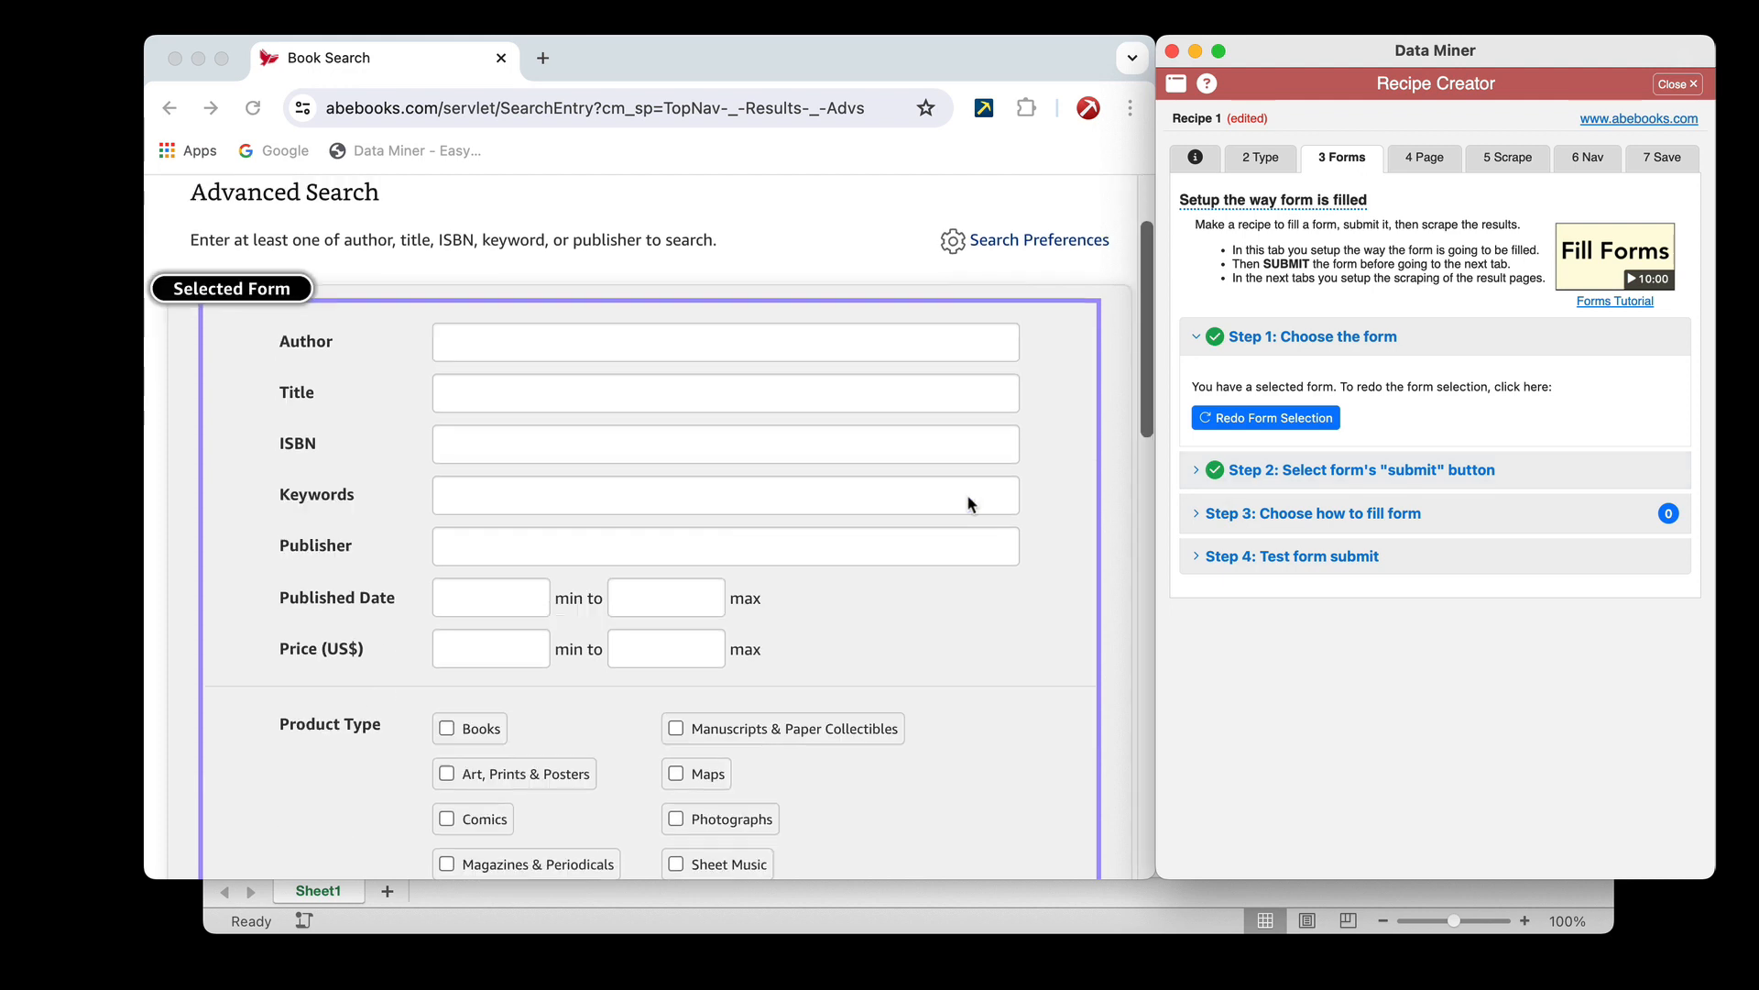
scroll(966, 503, down, 5)
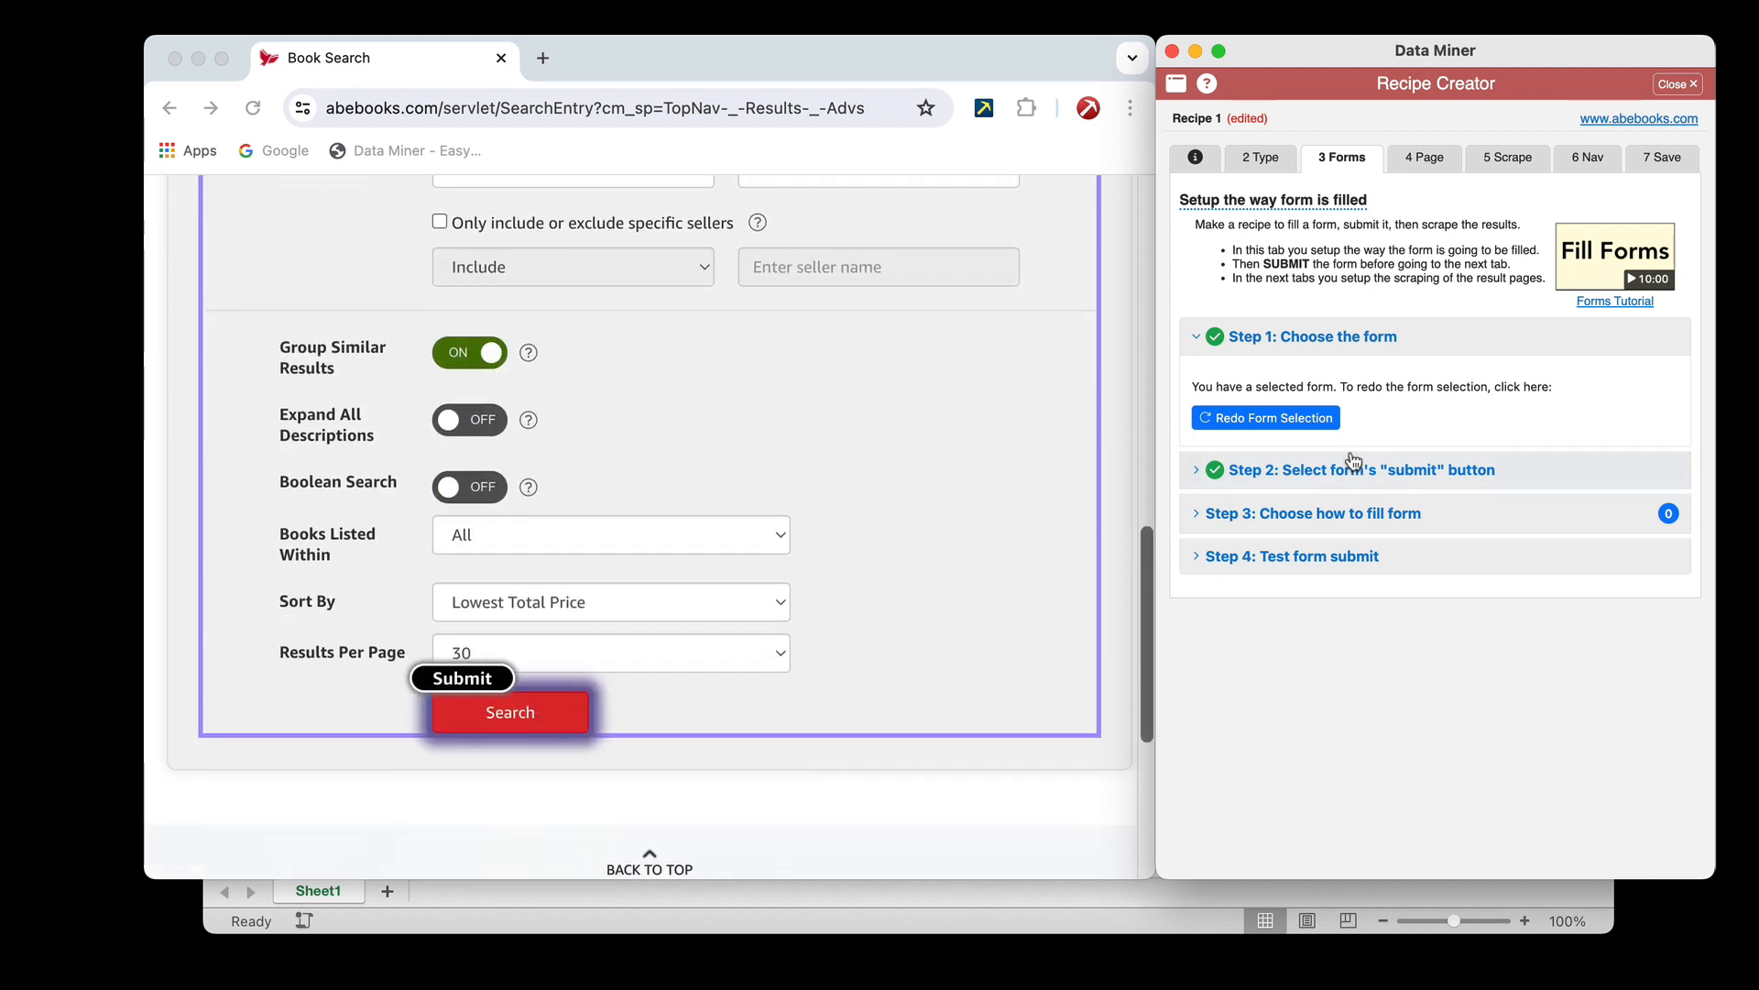
click(1340, 471)
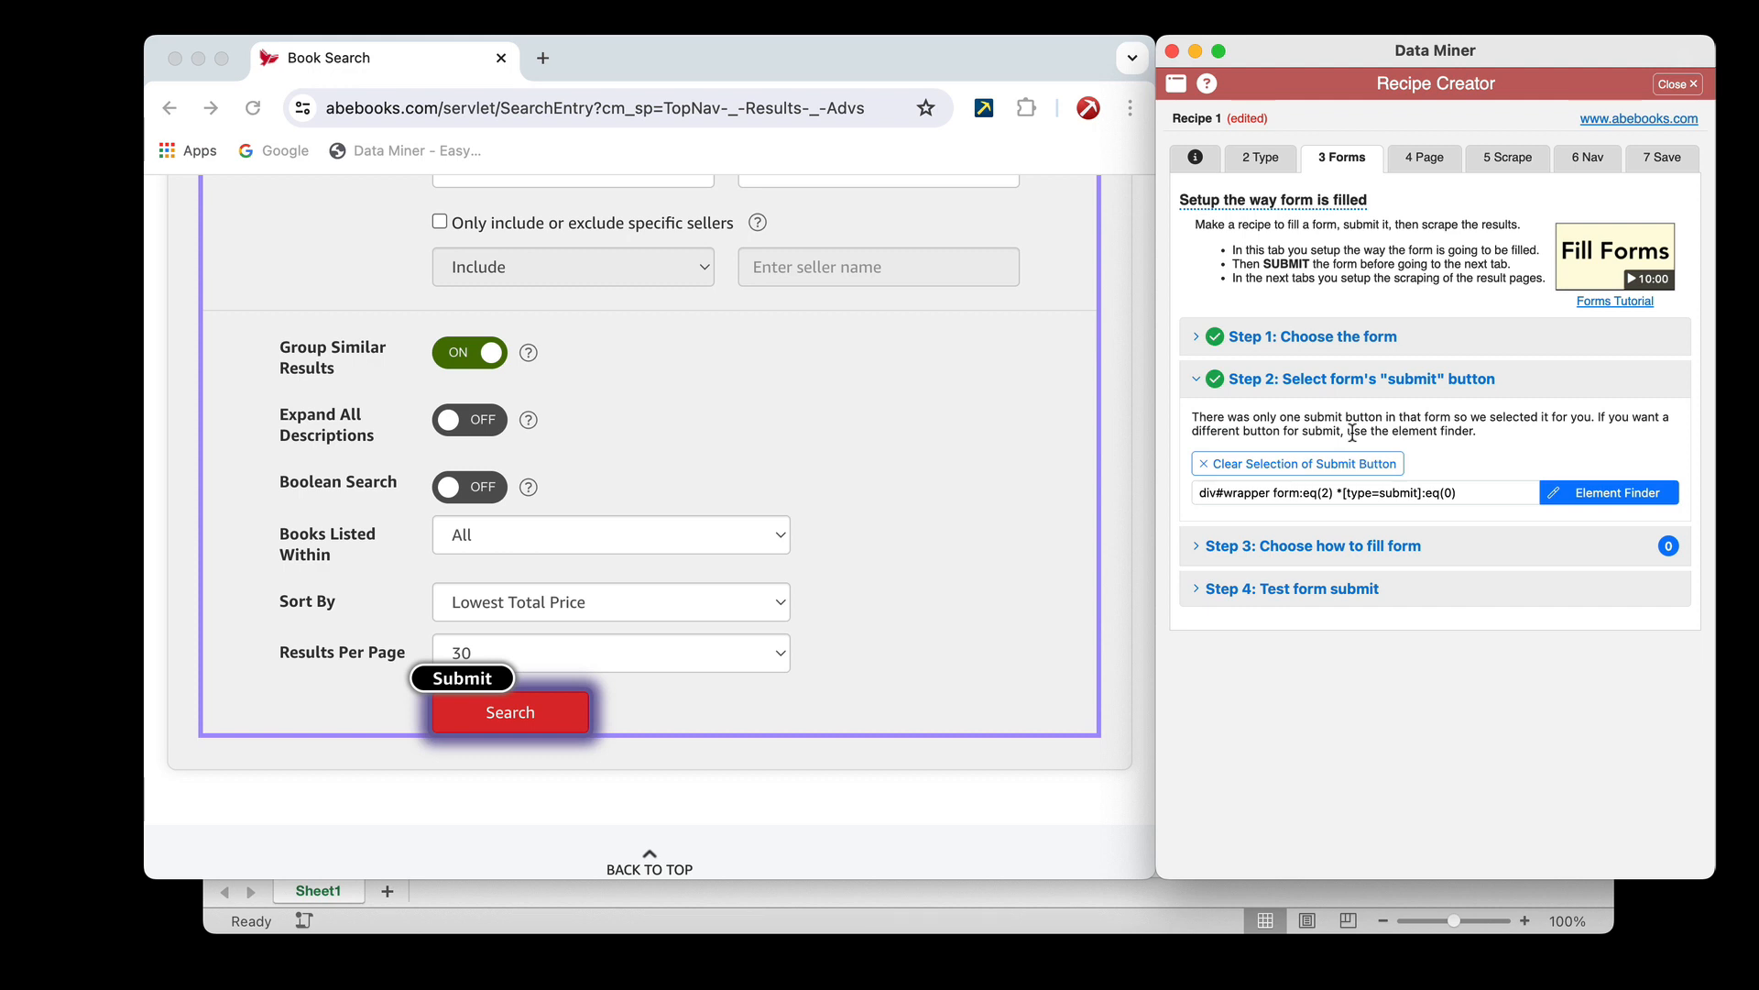
click(1211, 464)
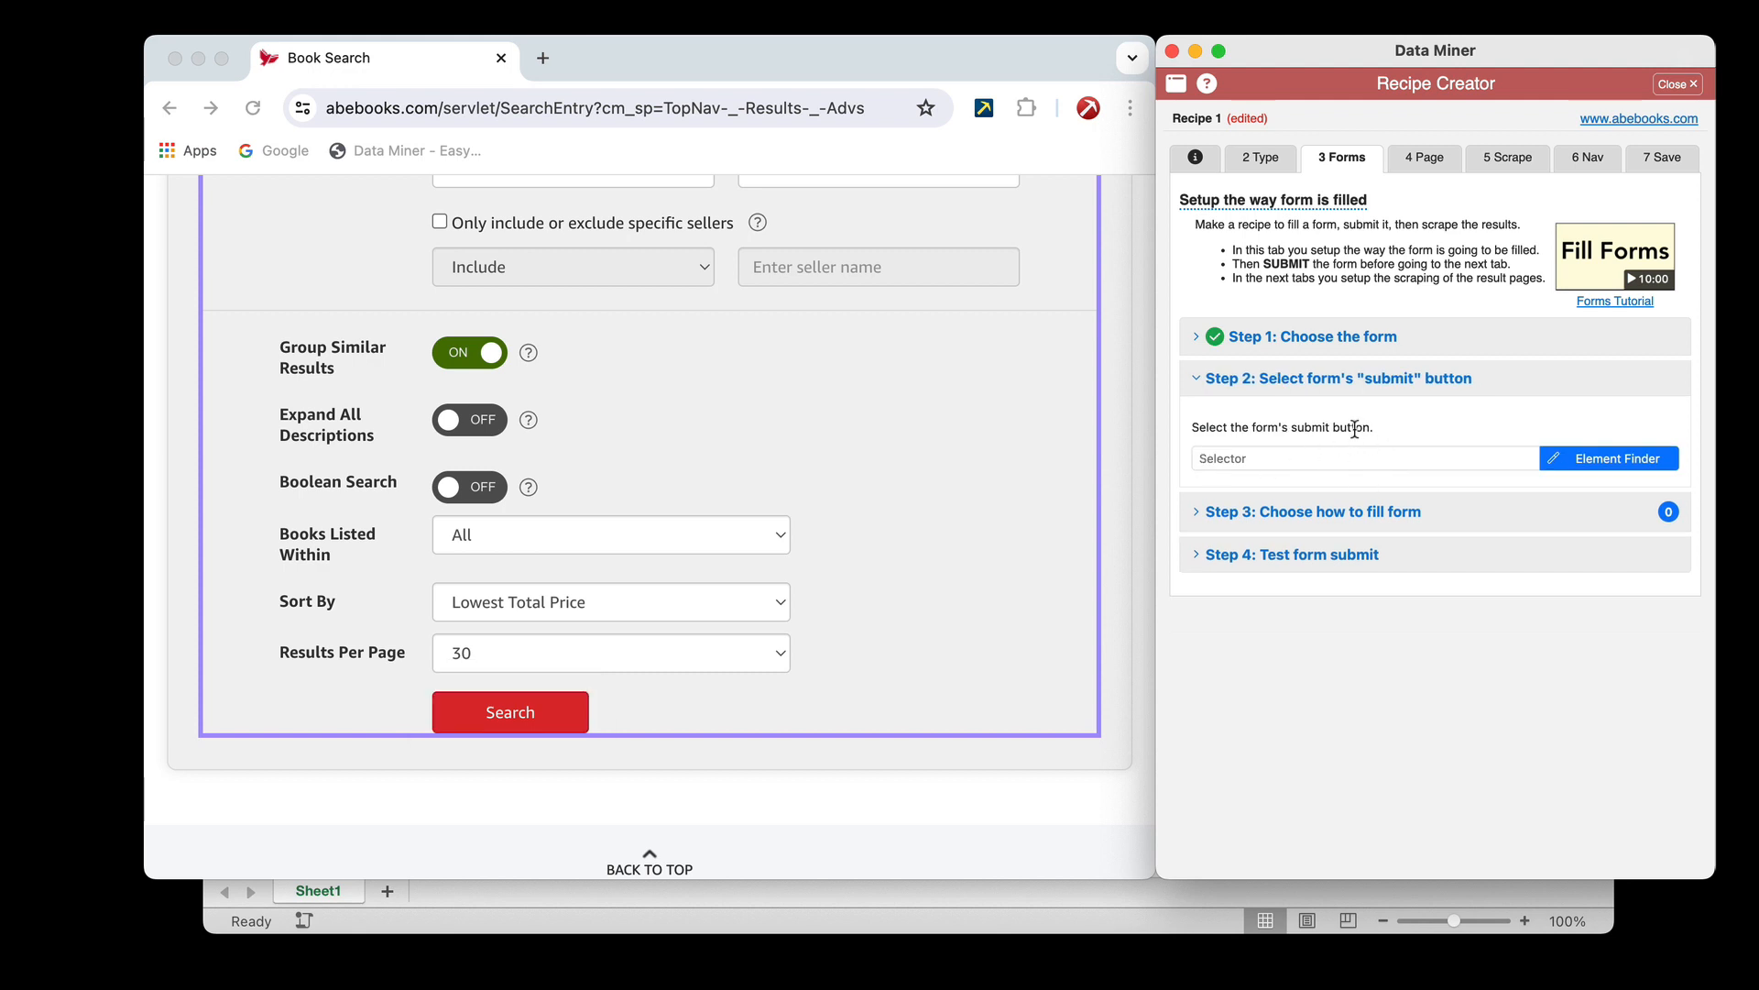
Widen the browser window and use the Element Finder to set the form's red Search button as the submit button
click(1595, 458)
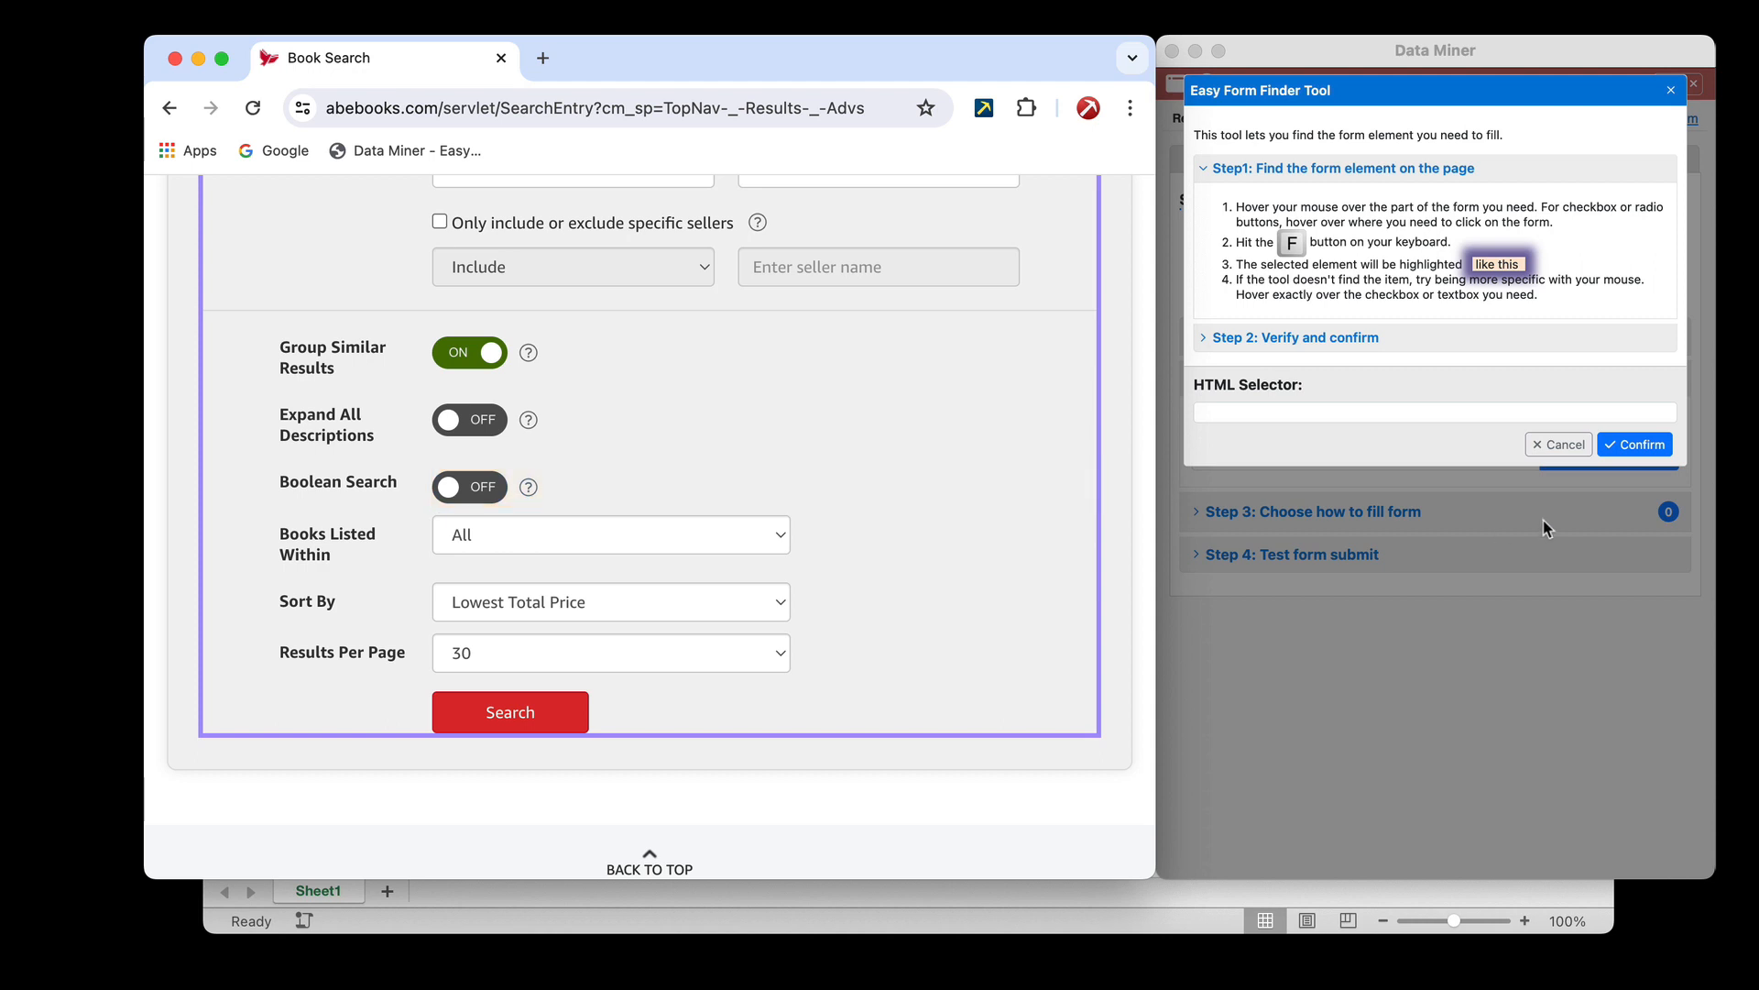
click(1583, 612)
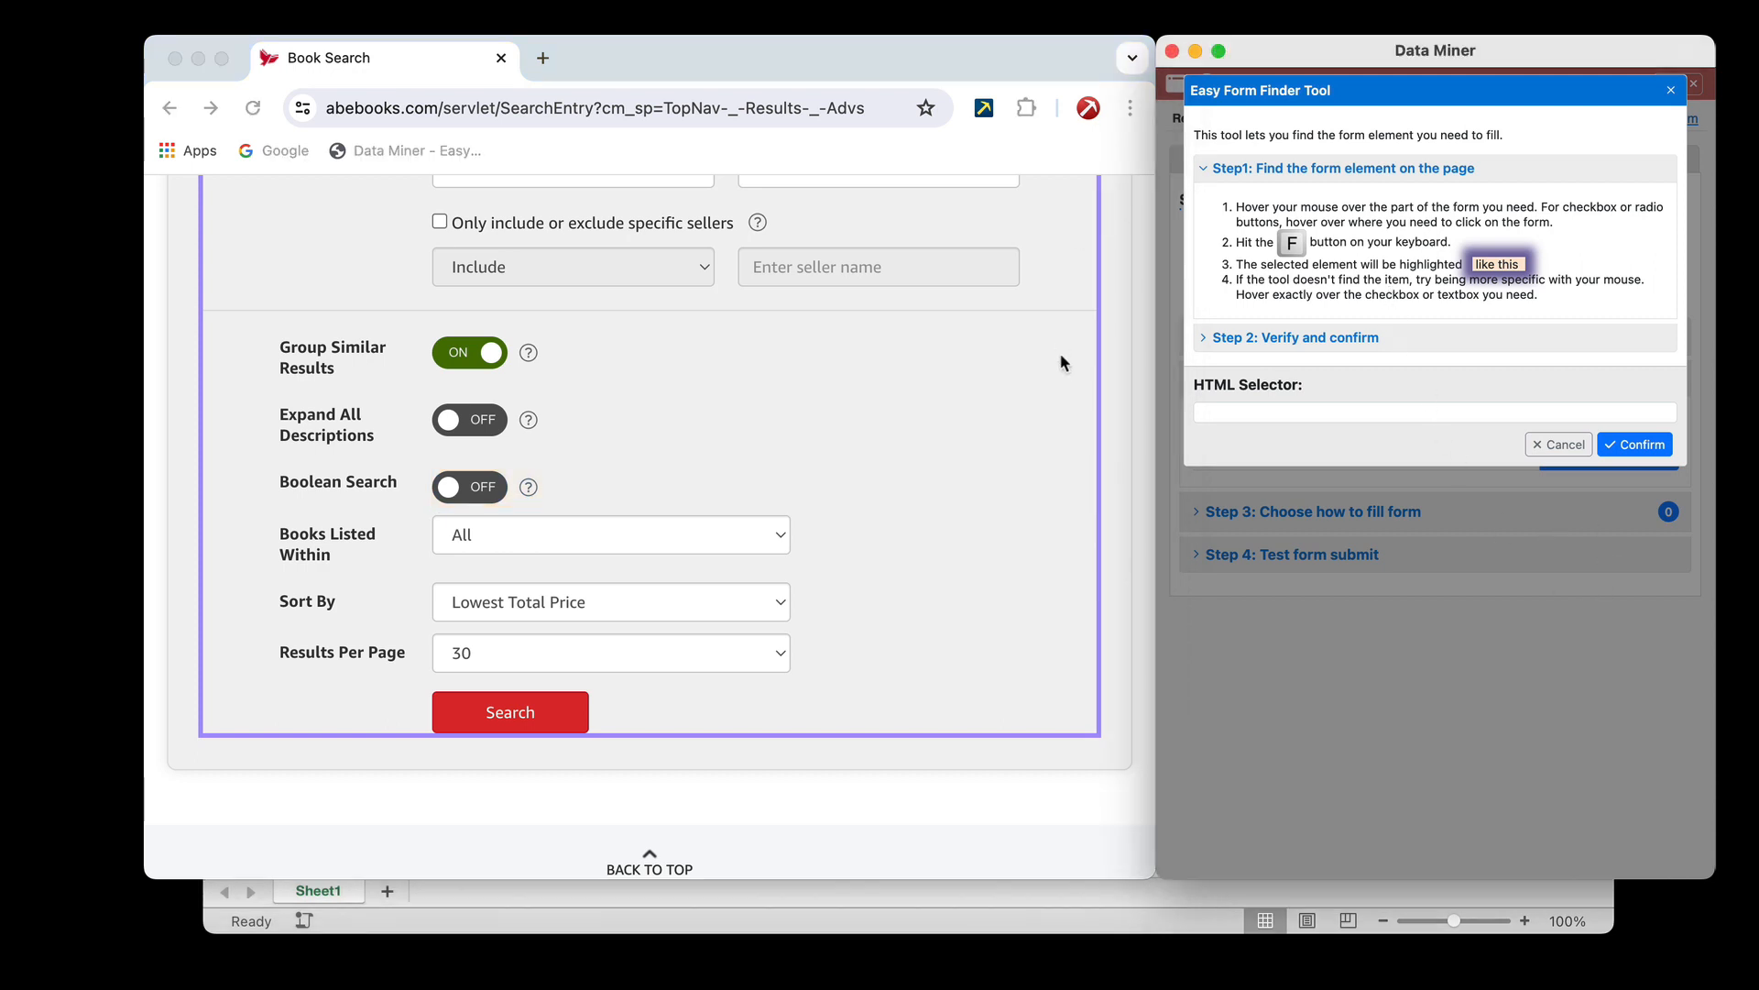
click(1091, 478)
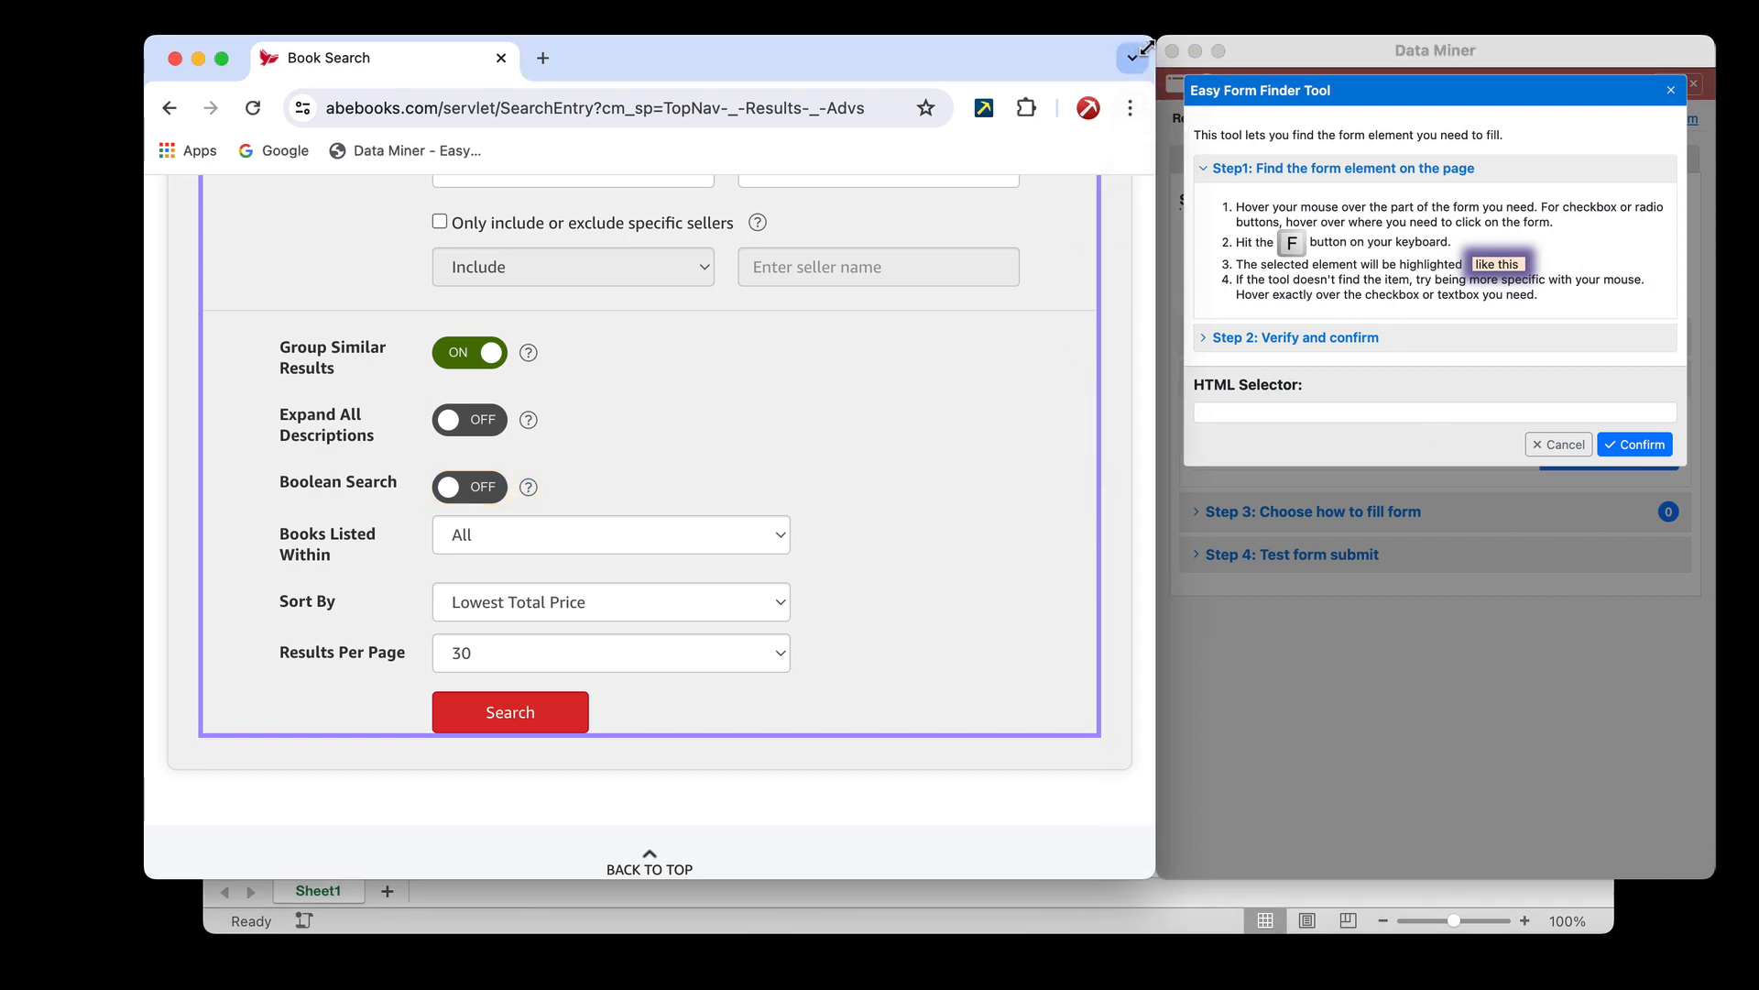
drag(1153, 52, 1265, 51)
click(1390, 645)
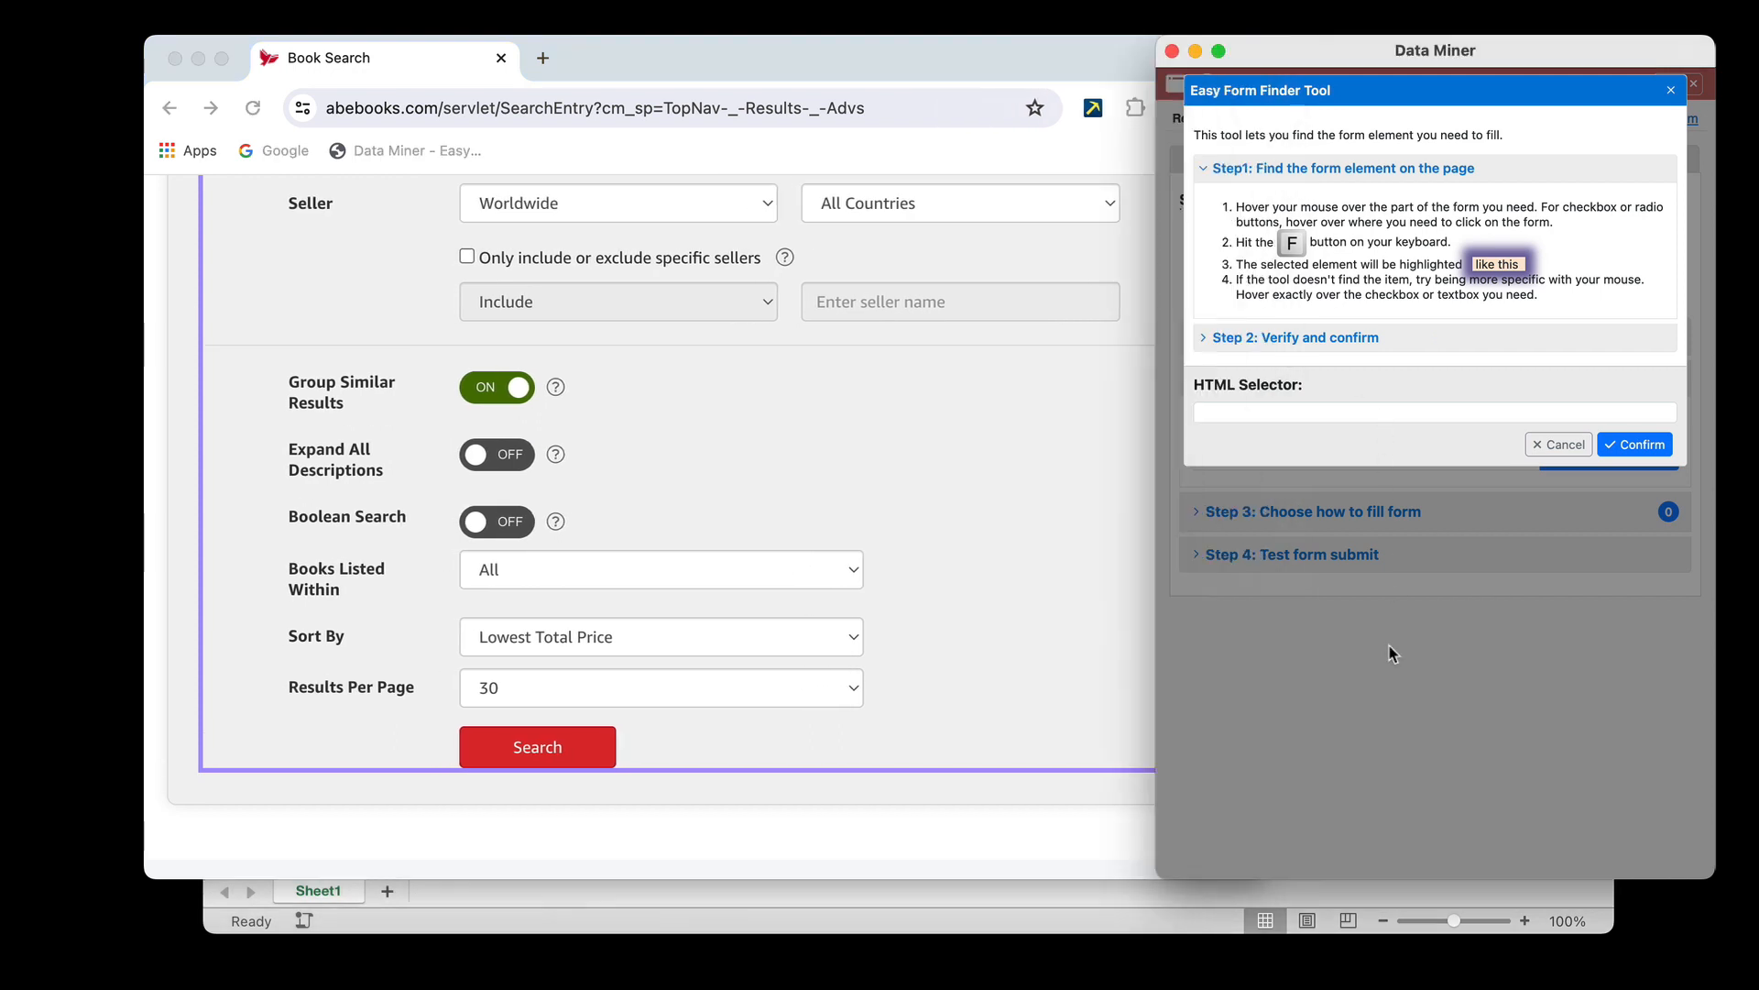
click(1063, 672)
click(1382, 691)
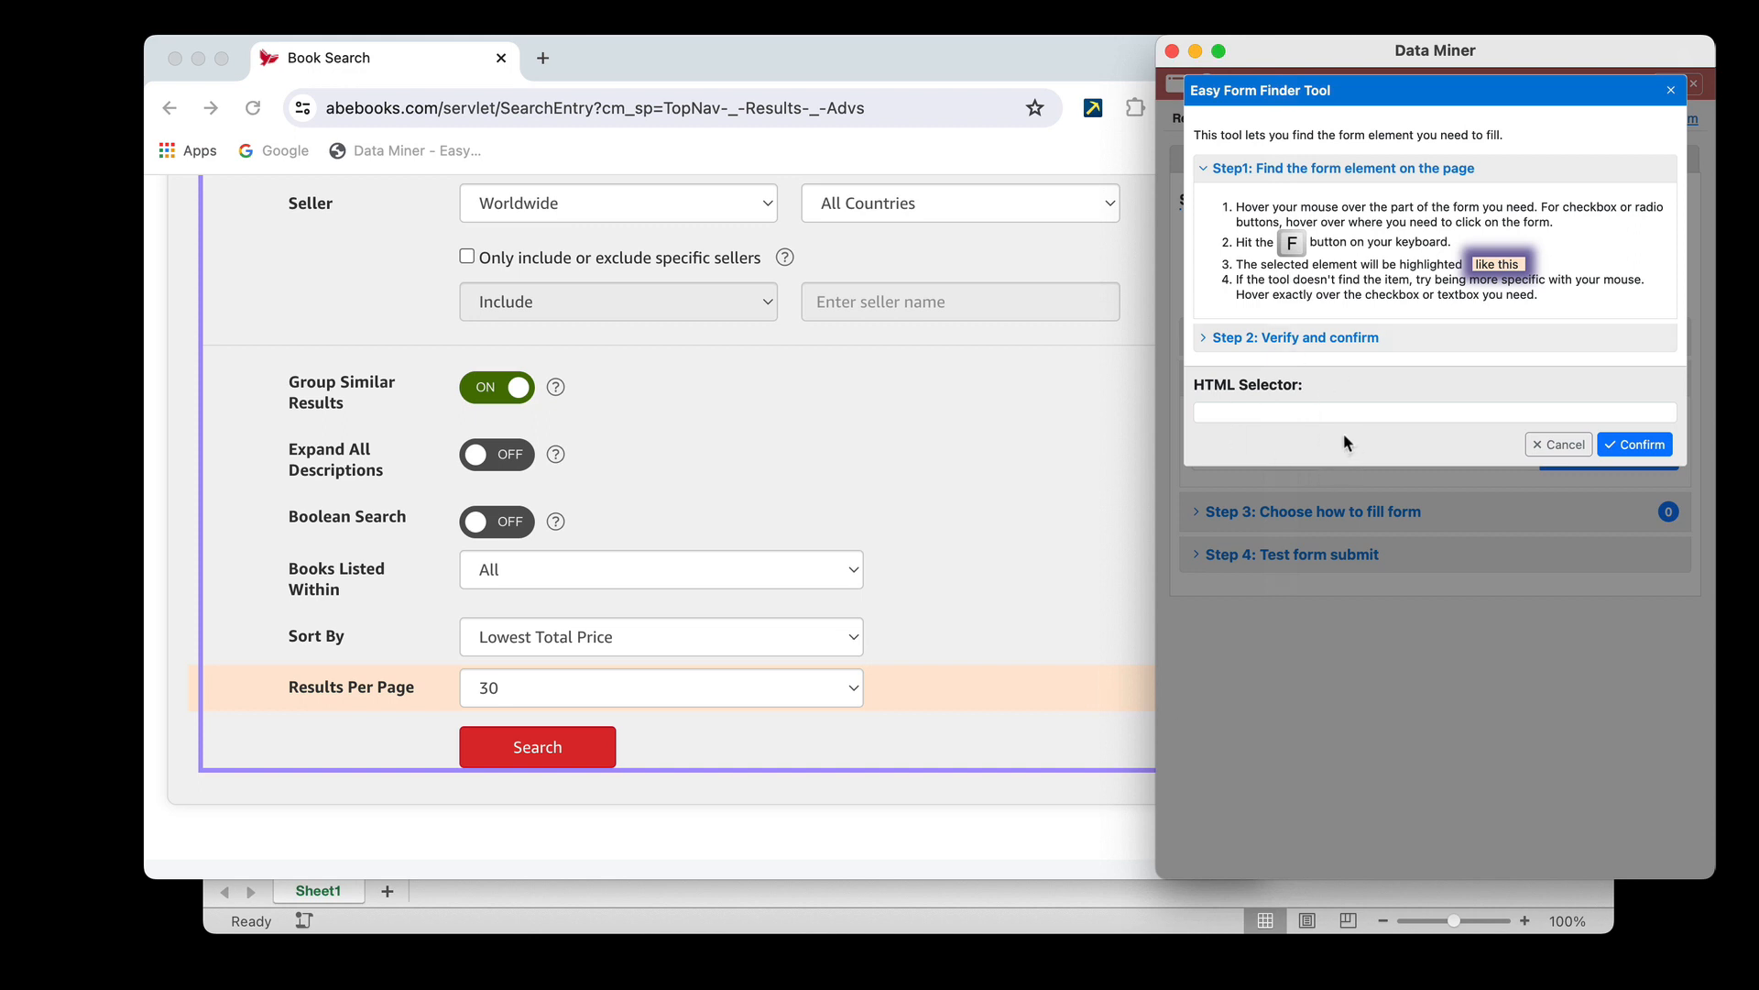
click(1034, 495)
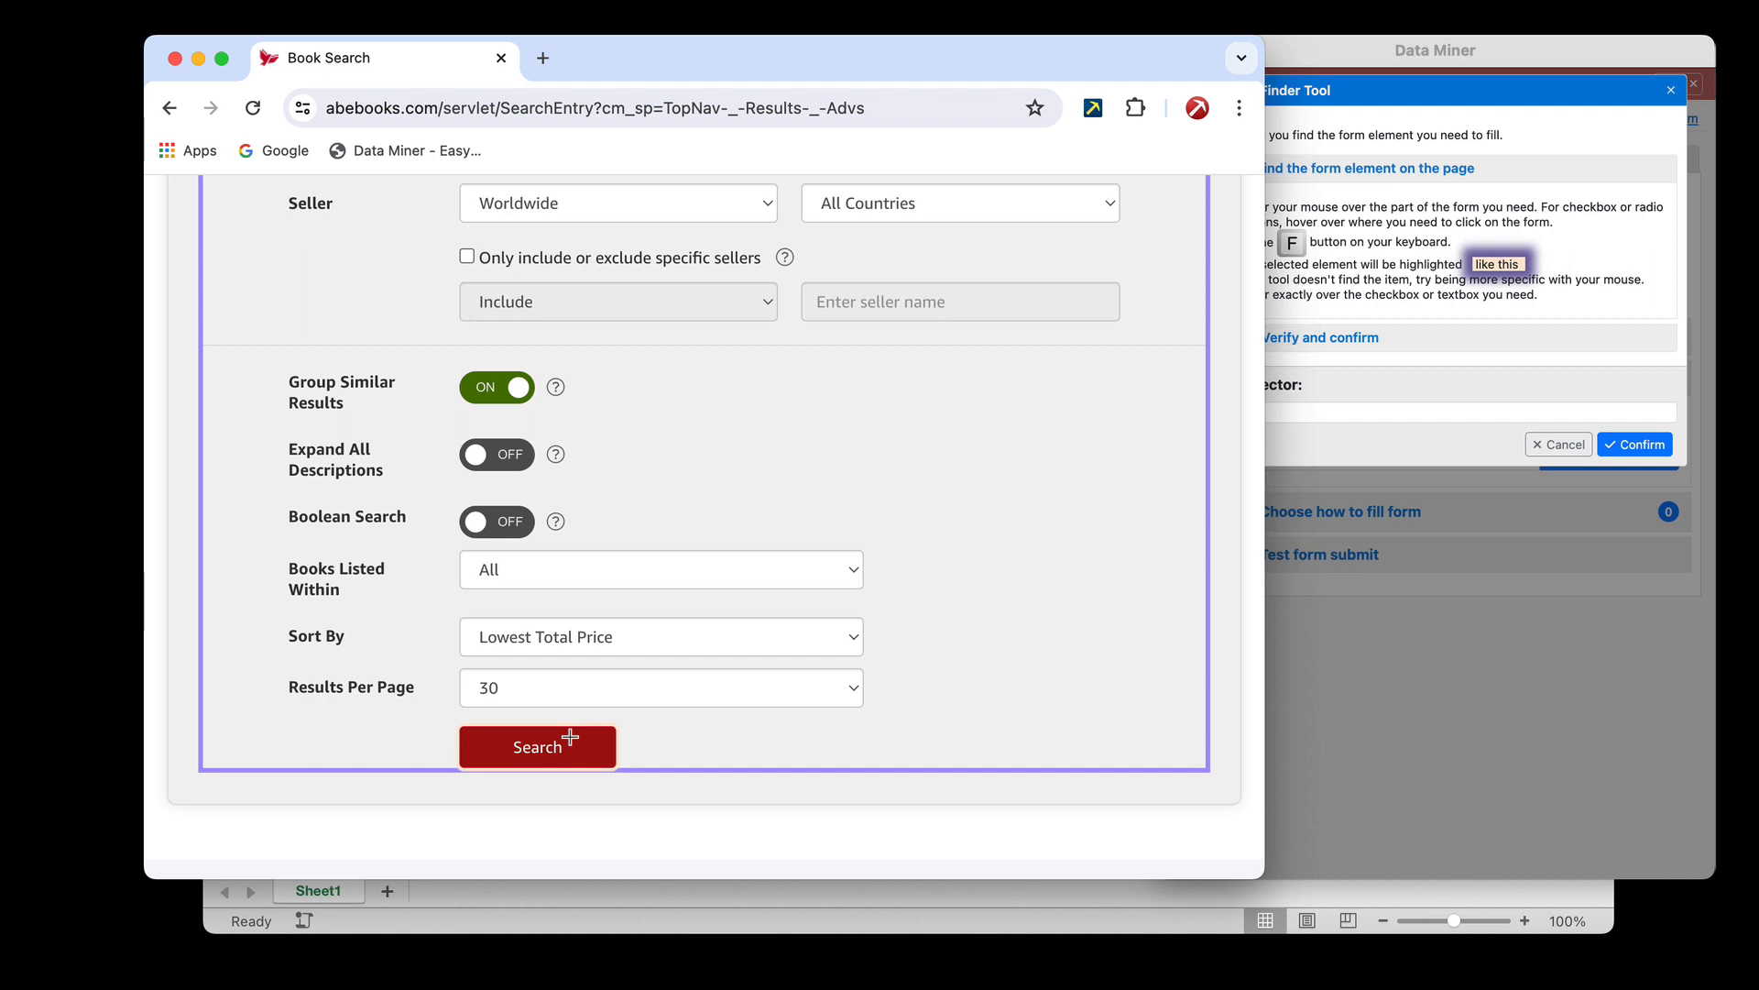
key(f)
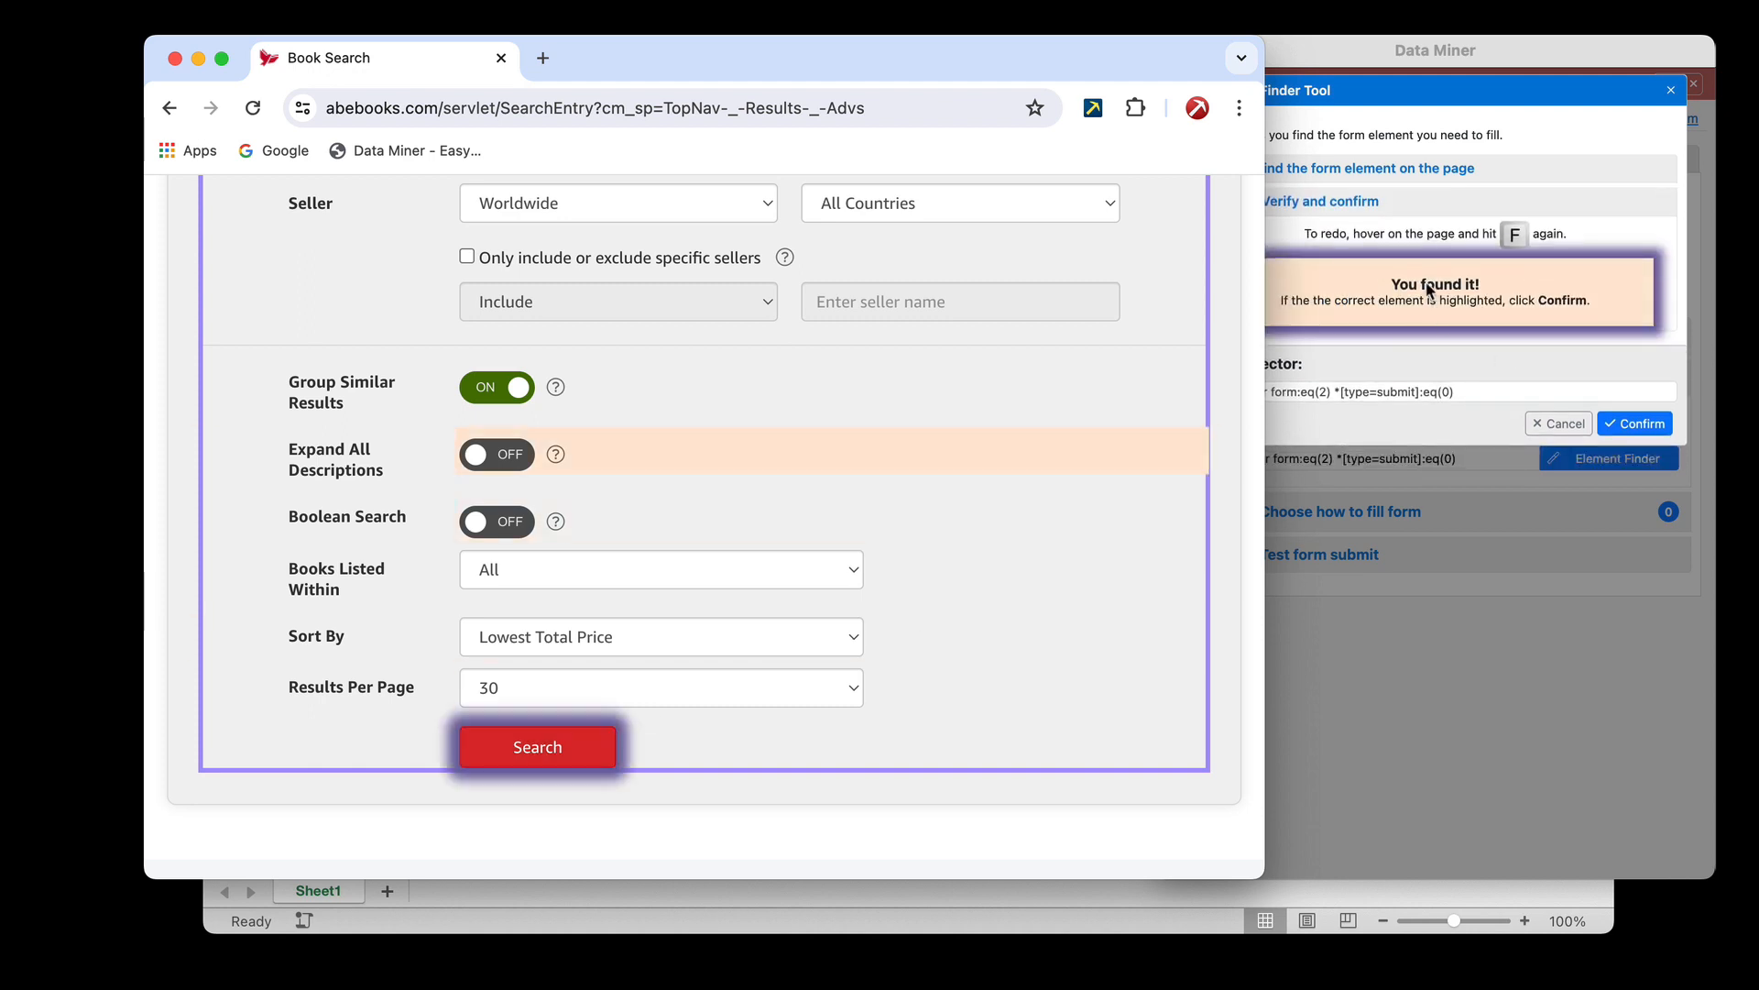
click(1632, 396)
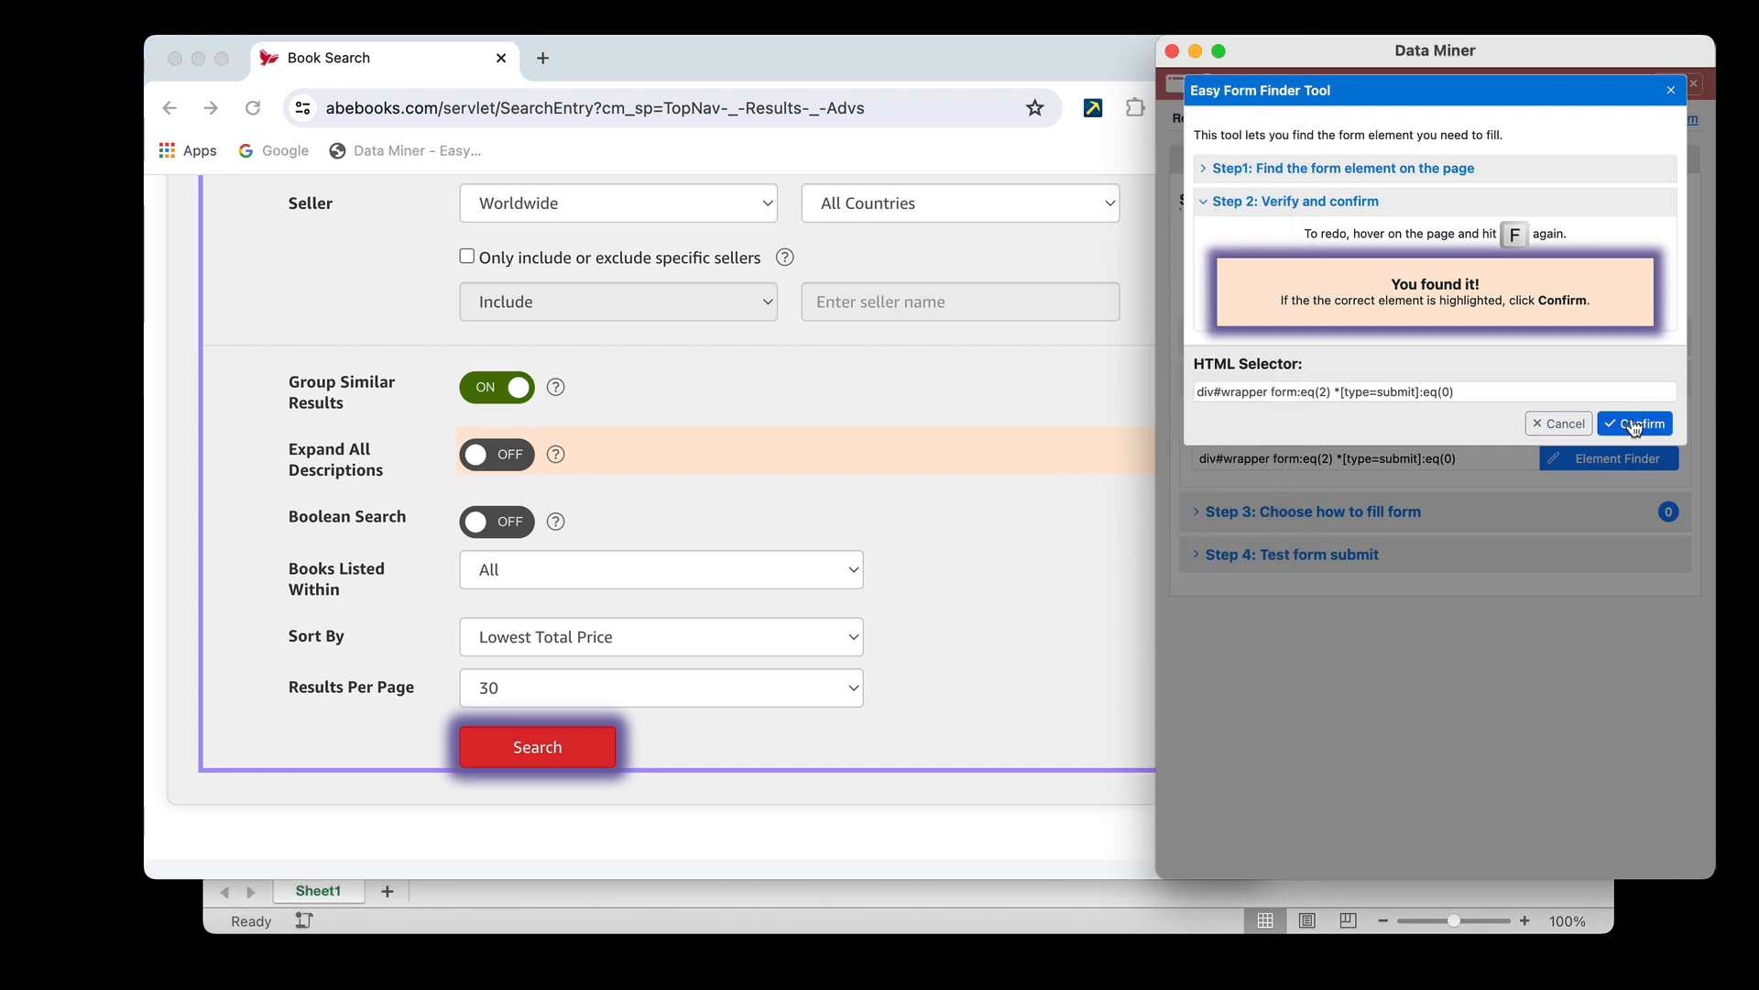
click(1634, 423)
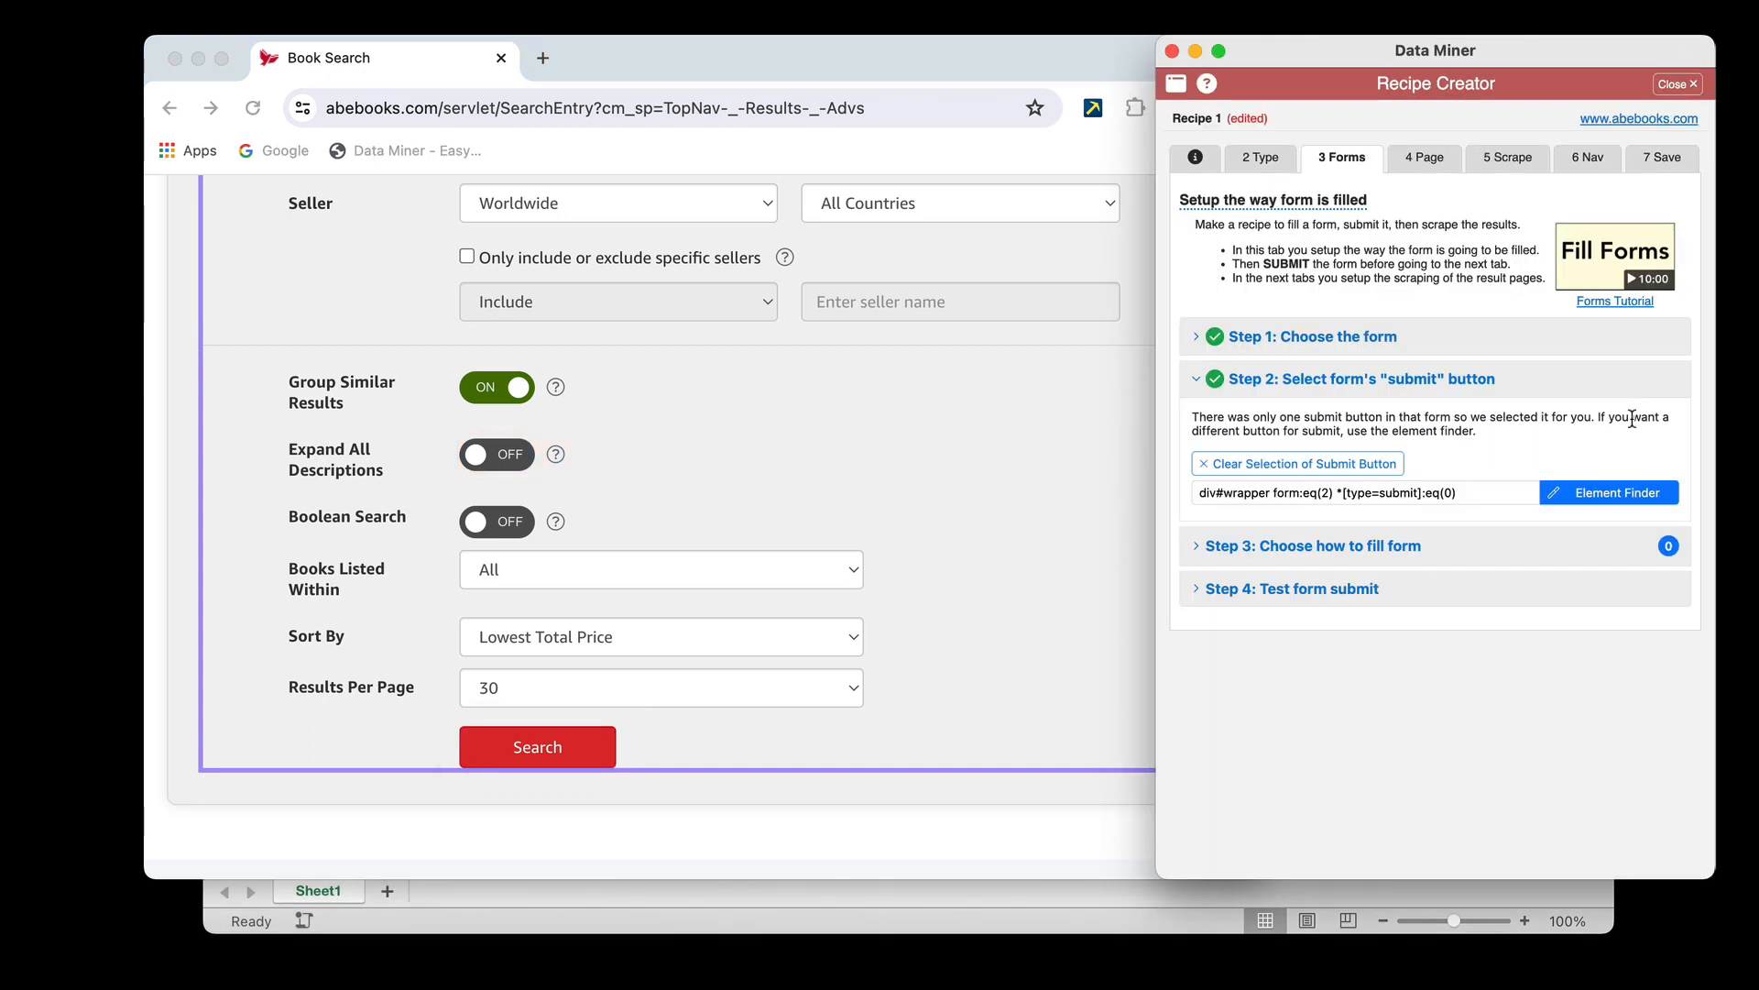
Add a Text Input element to the form-filling setup and name it Author
click(1306, 547)
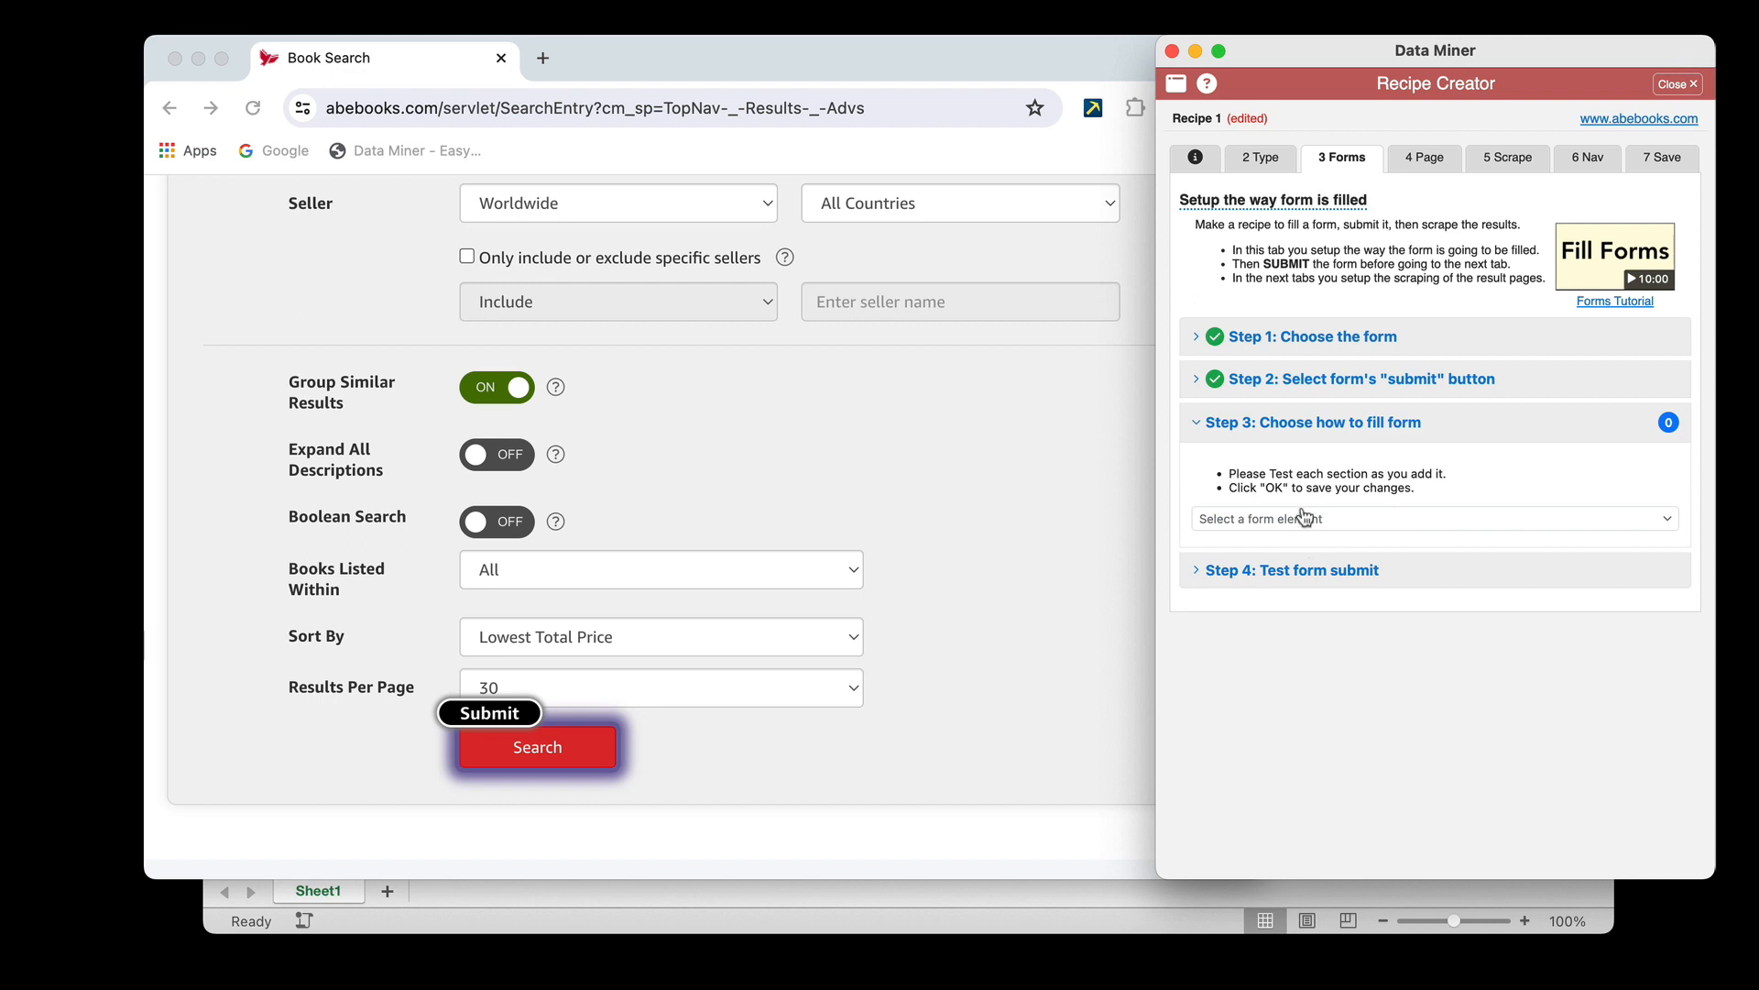
click(1305, 520)
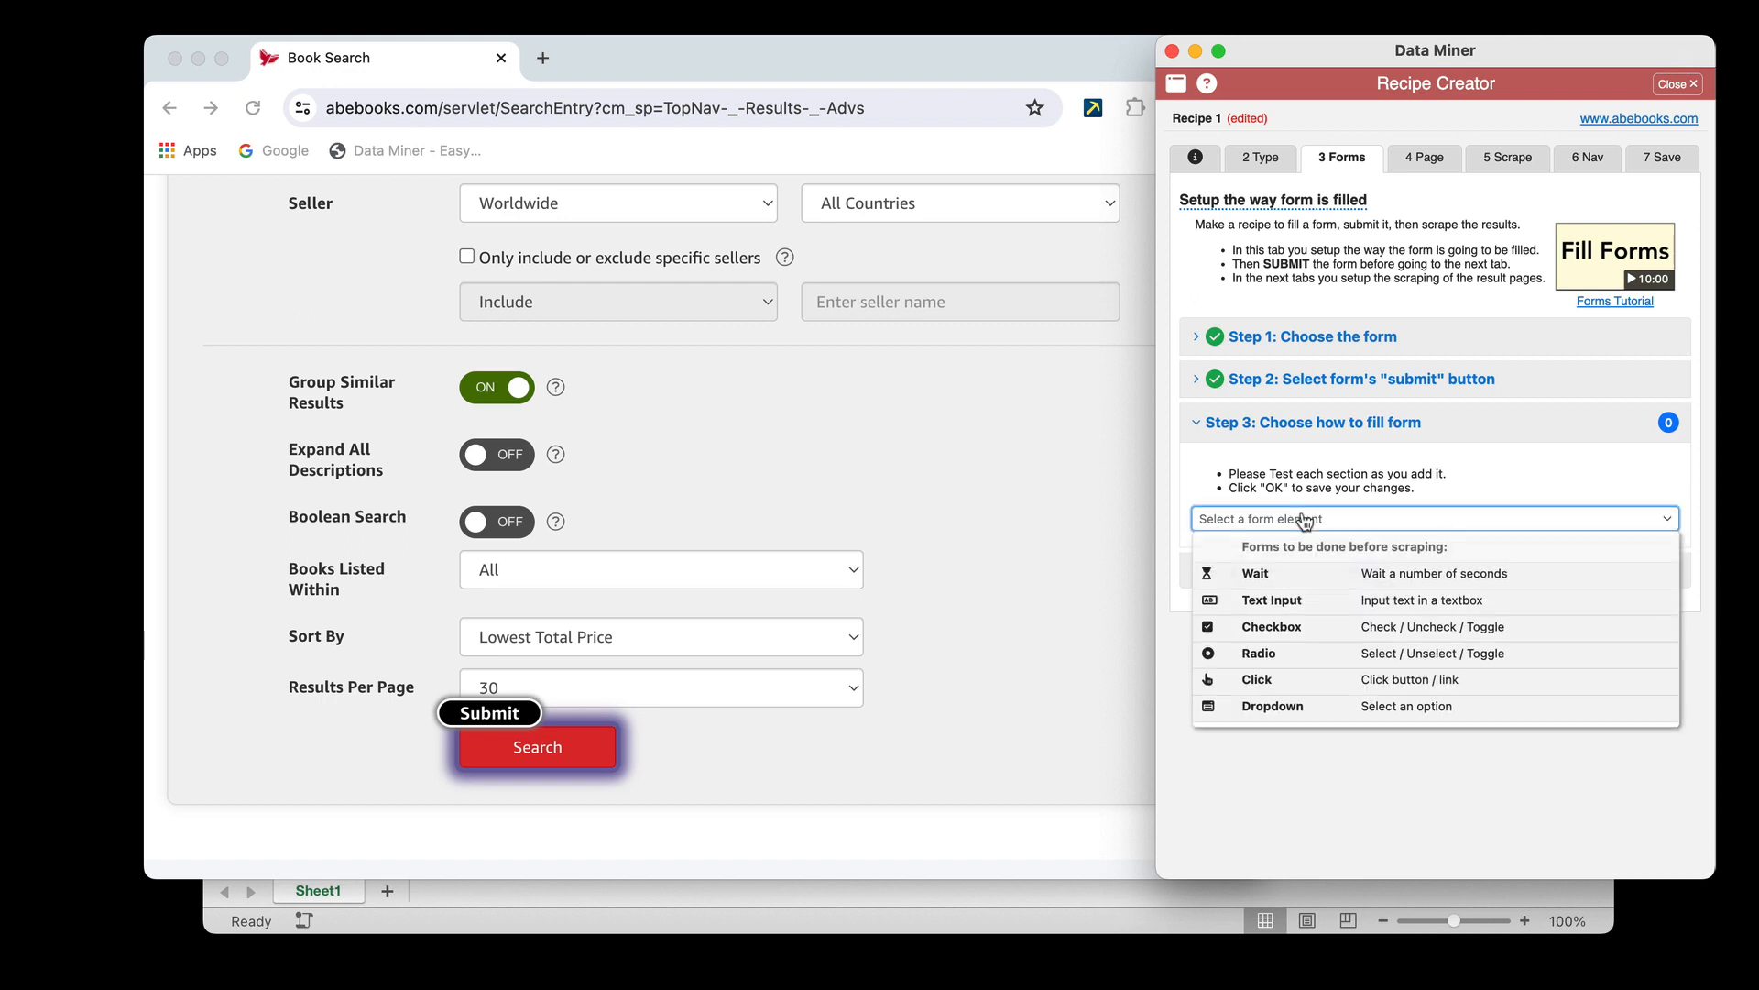
click(1308, 601)
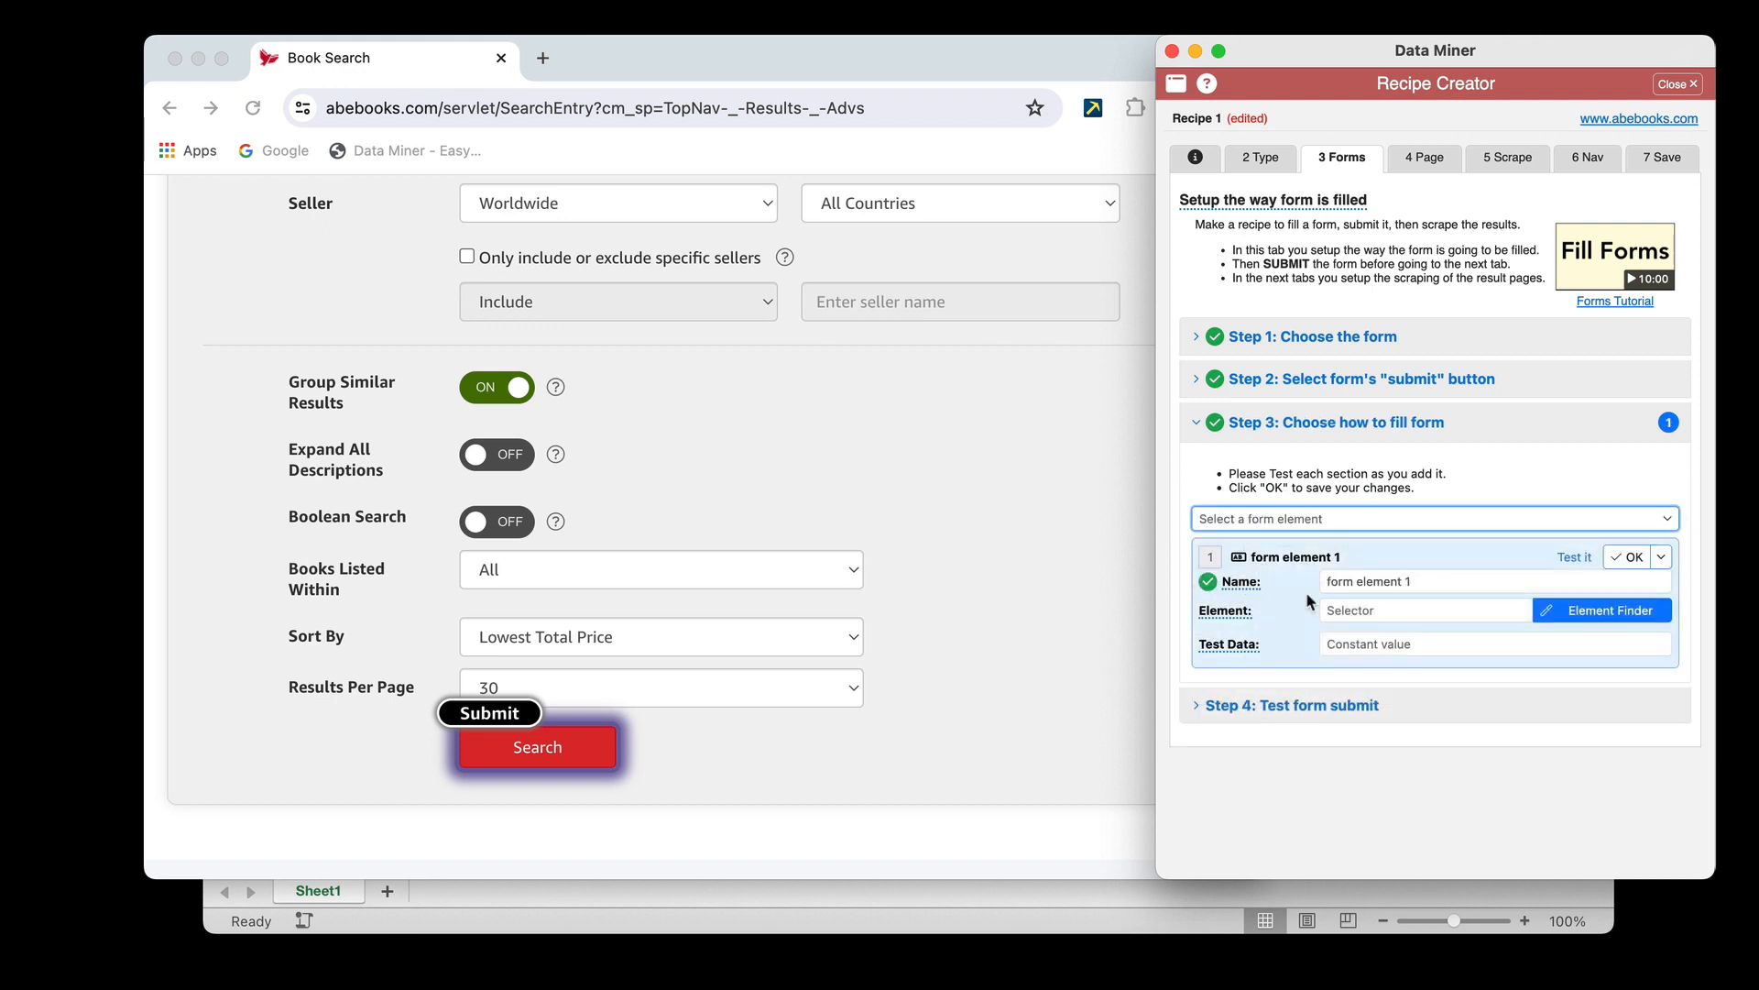
drag(1321, 580, 1430, 578)
text(Authpr)
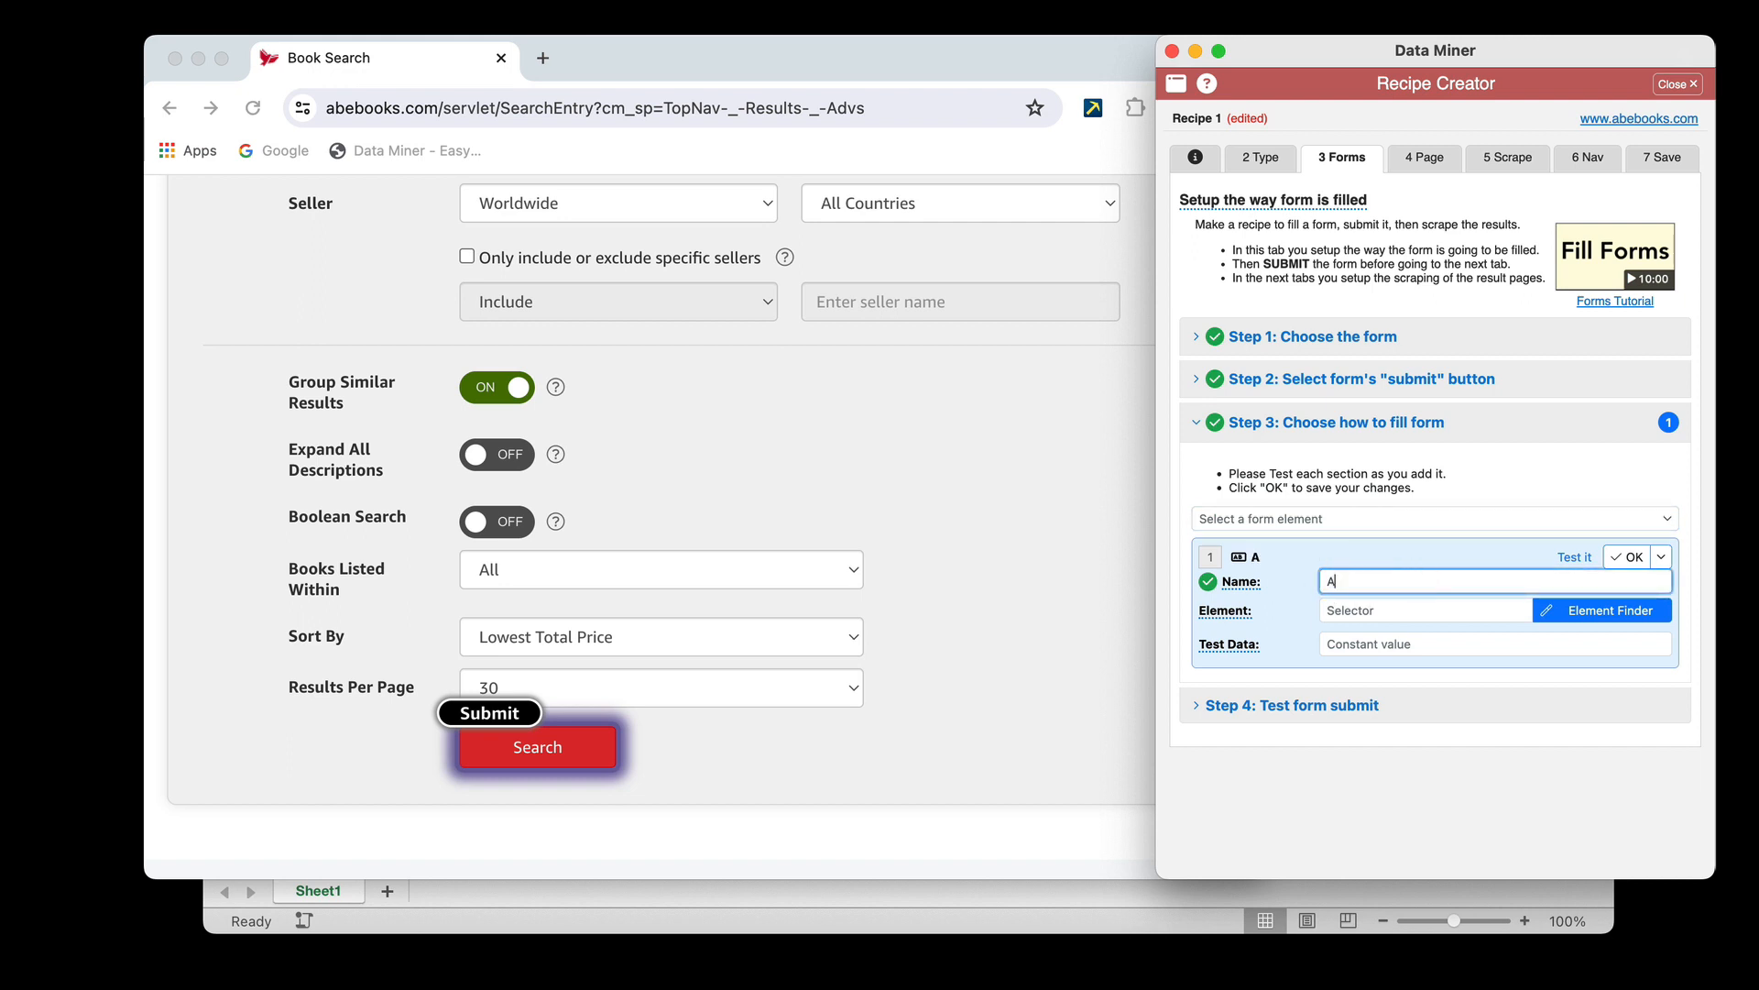
key(BackSpace)
text(or)
scroll(1058, 570, up, 15)
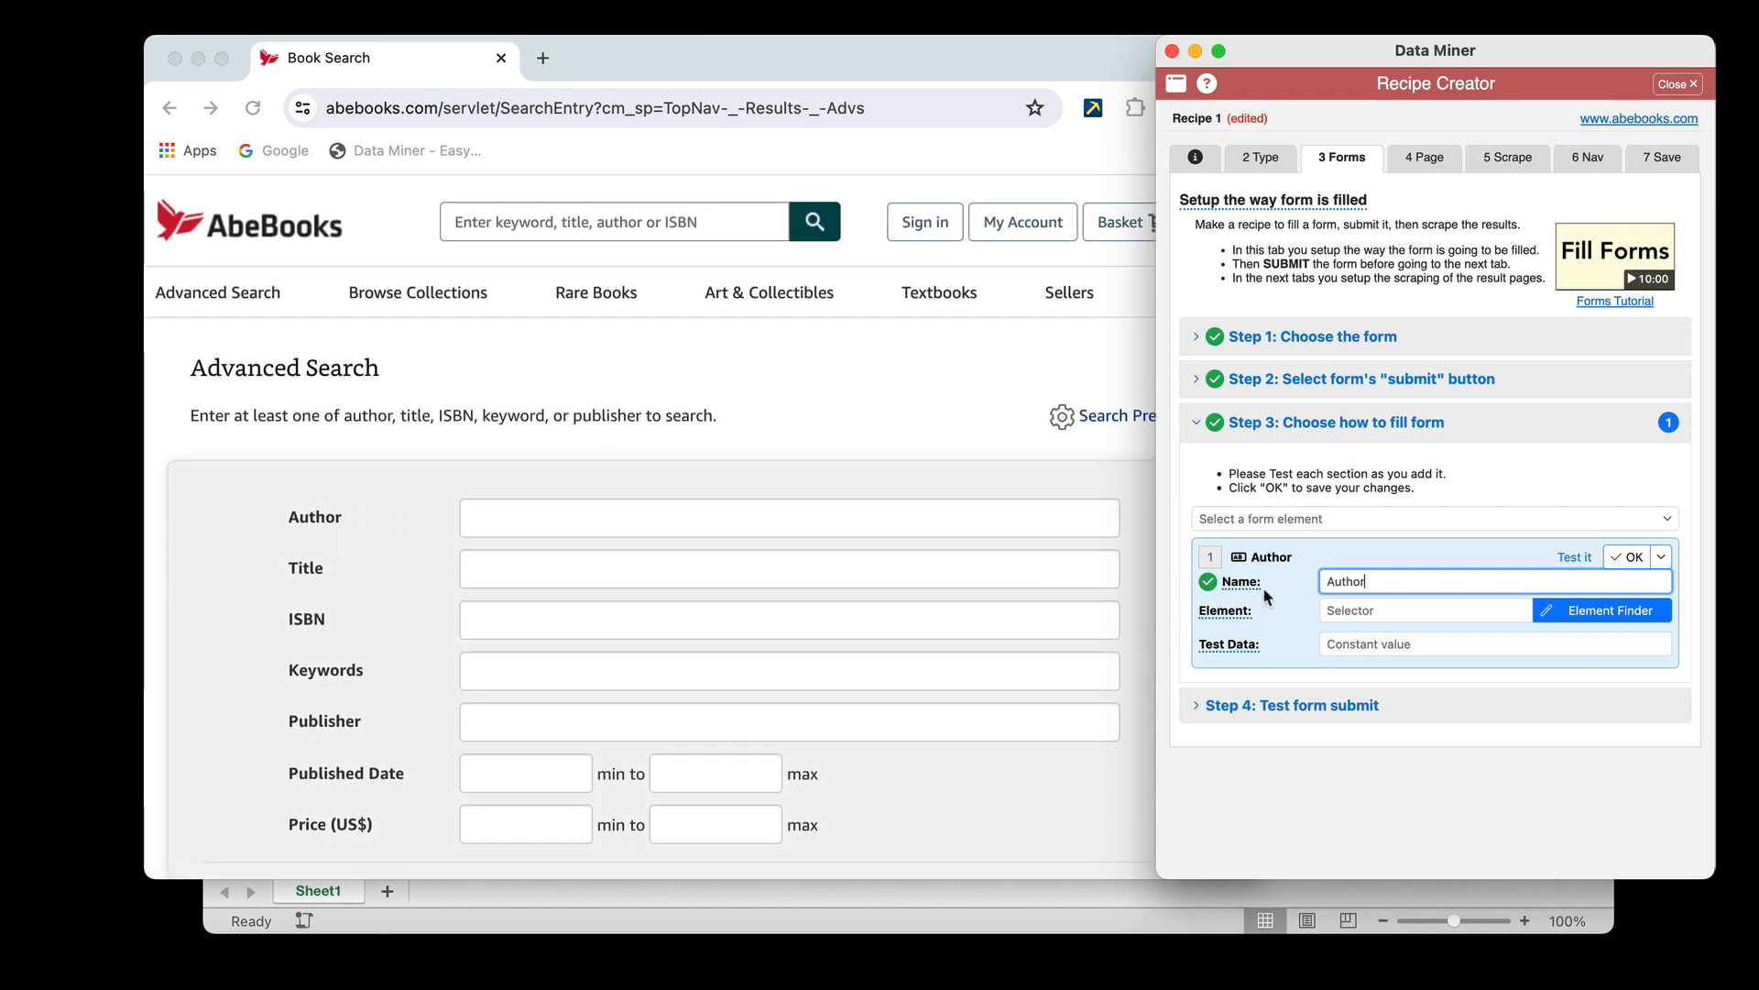
Use the Element Finder to assign the Advanced Search form's Author text box to the Author element
click(1604, 614)
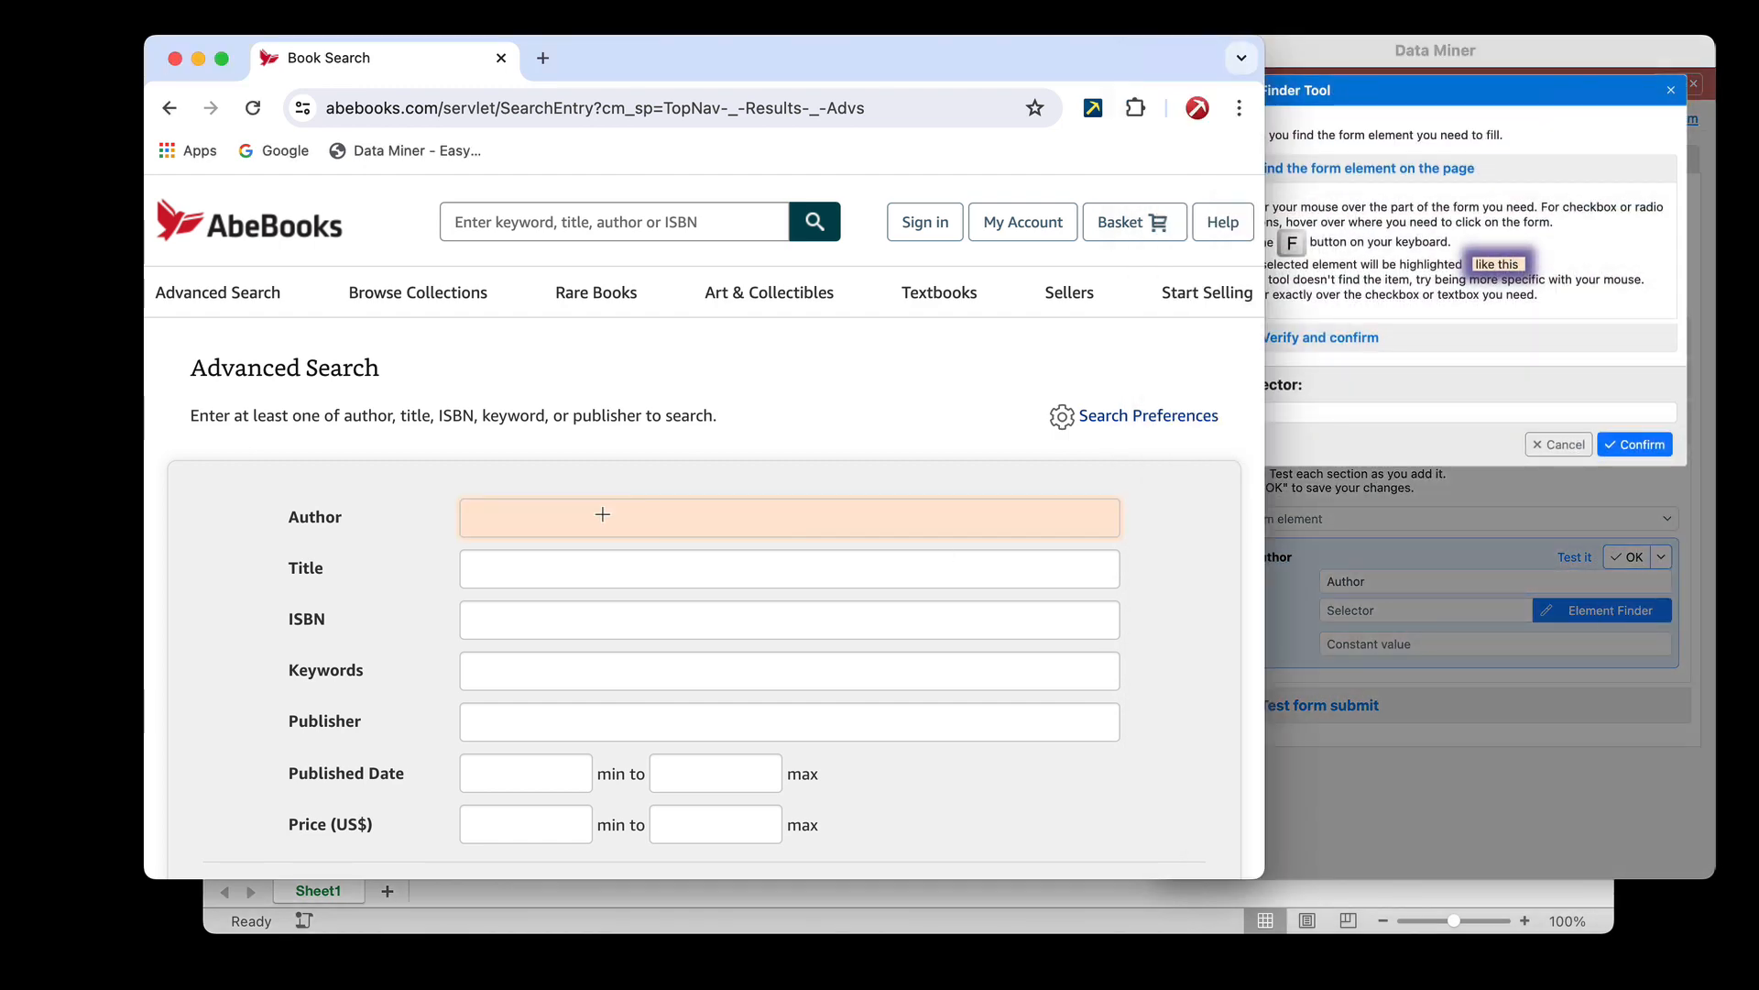
key(f)
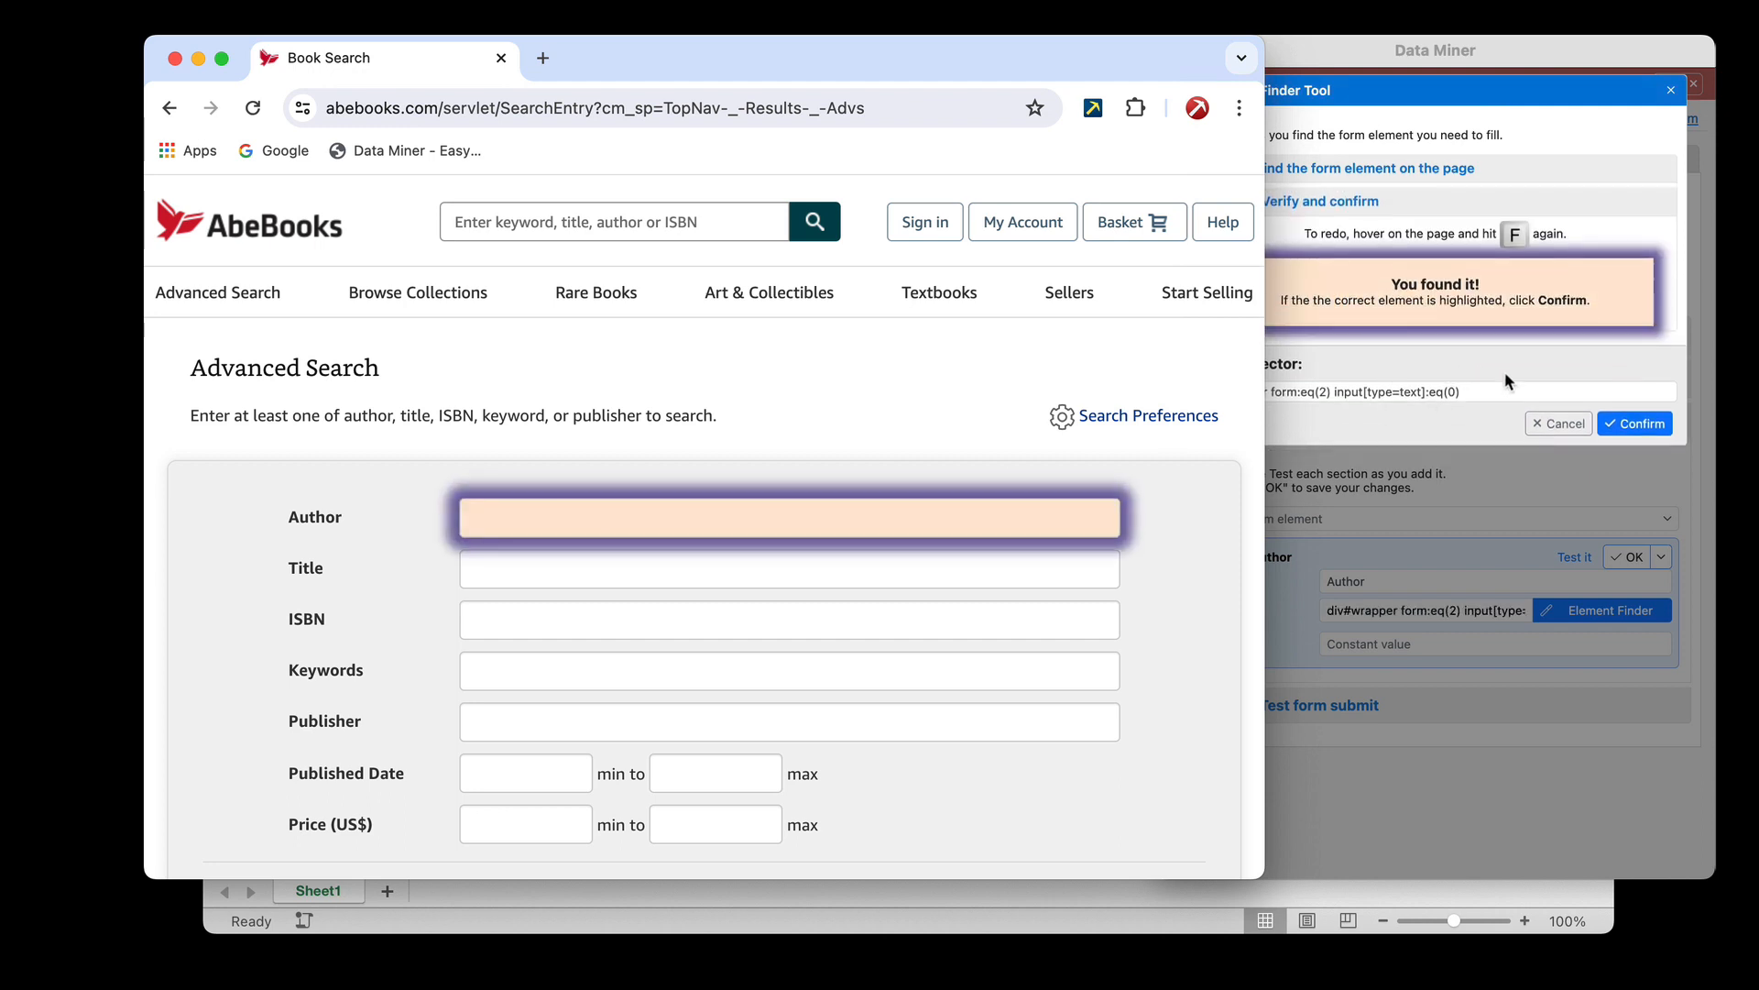
click(1657, 427)
click(1657, 427)
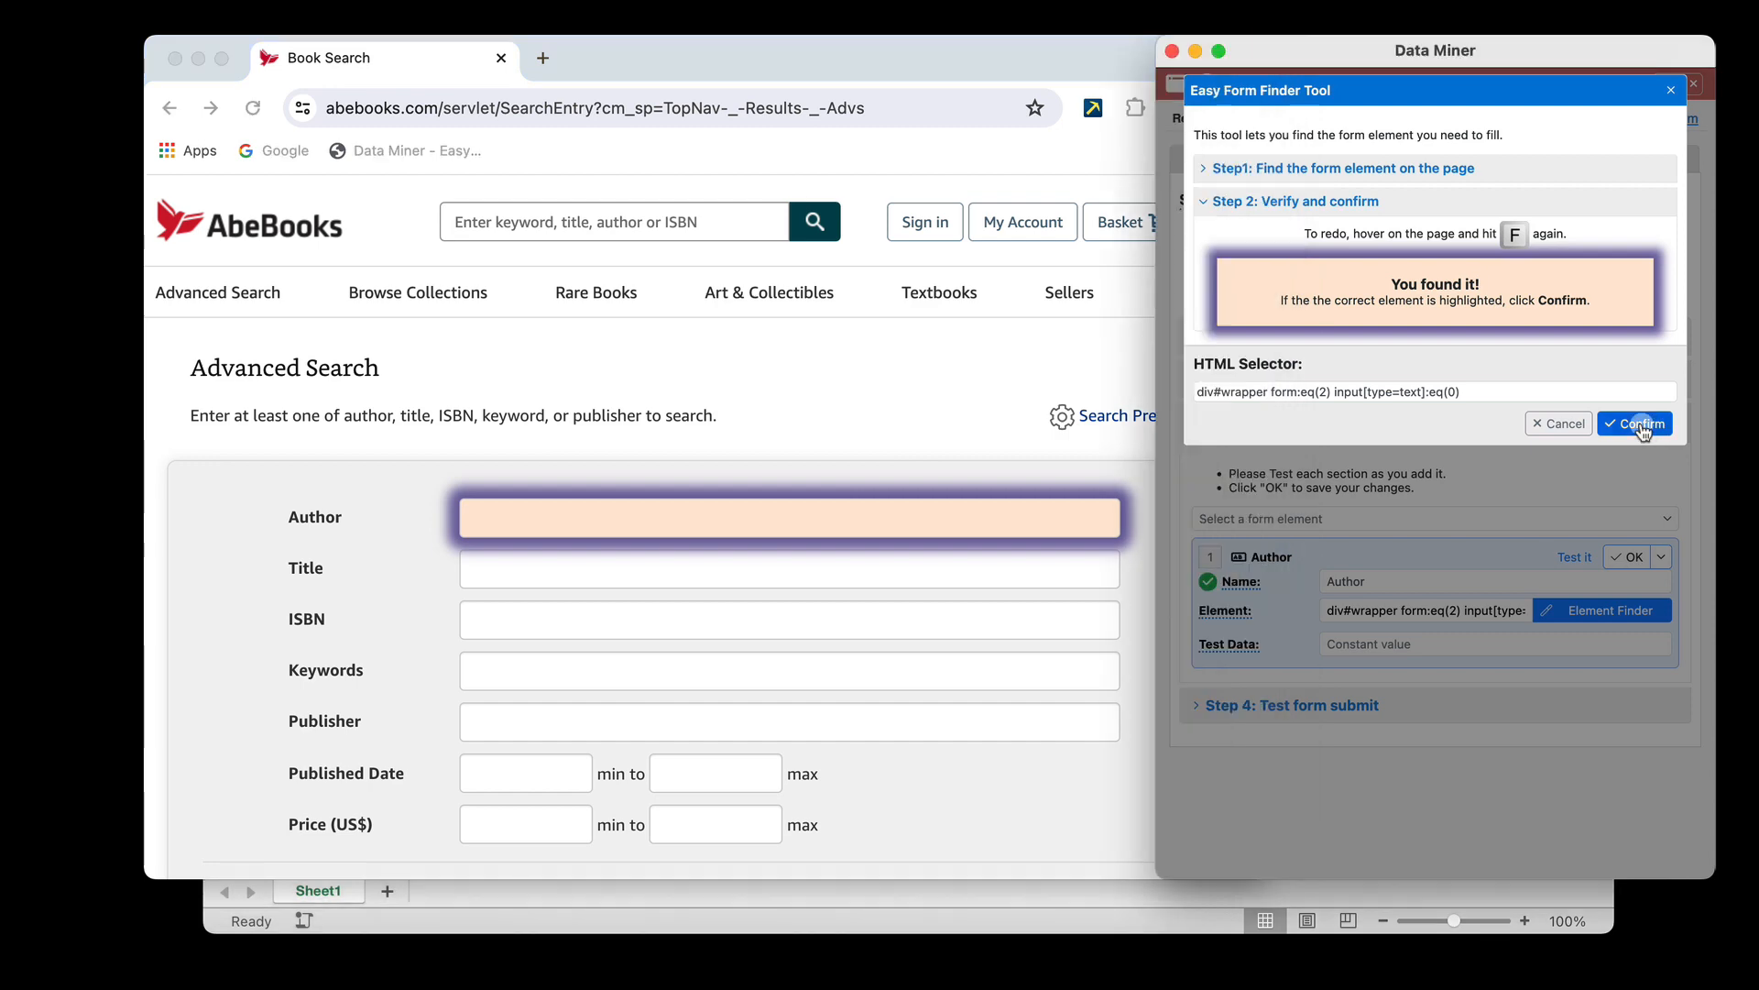
Enter a sample author's first name as the Author element's test data, test it on the form and save the element
click(1410, 645)
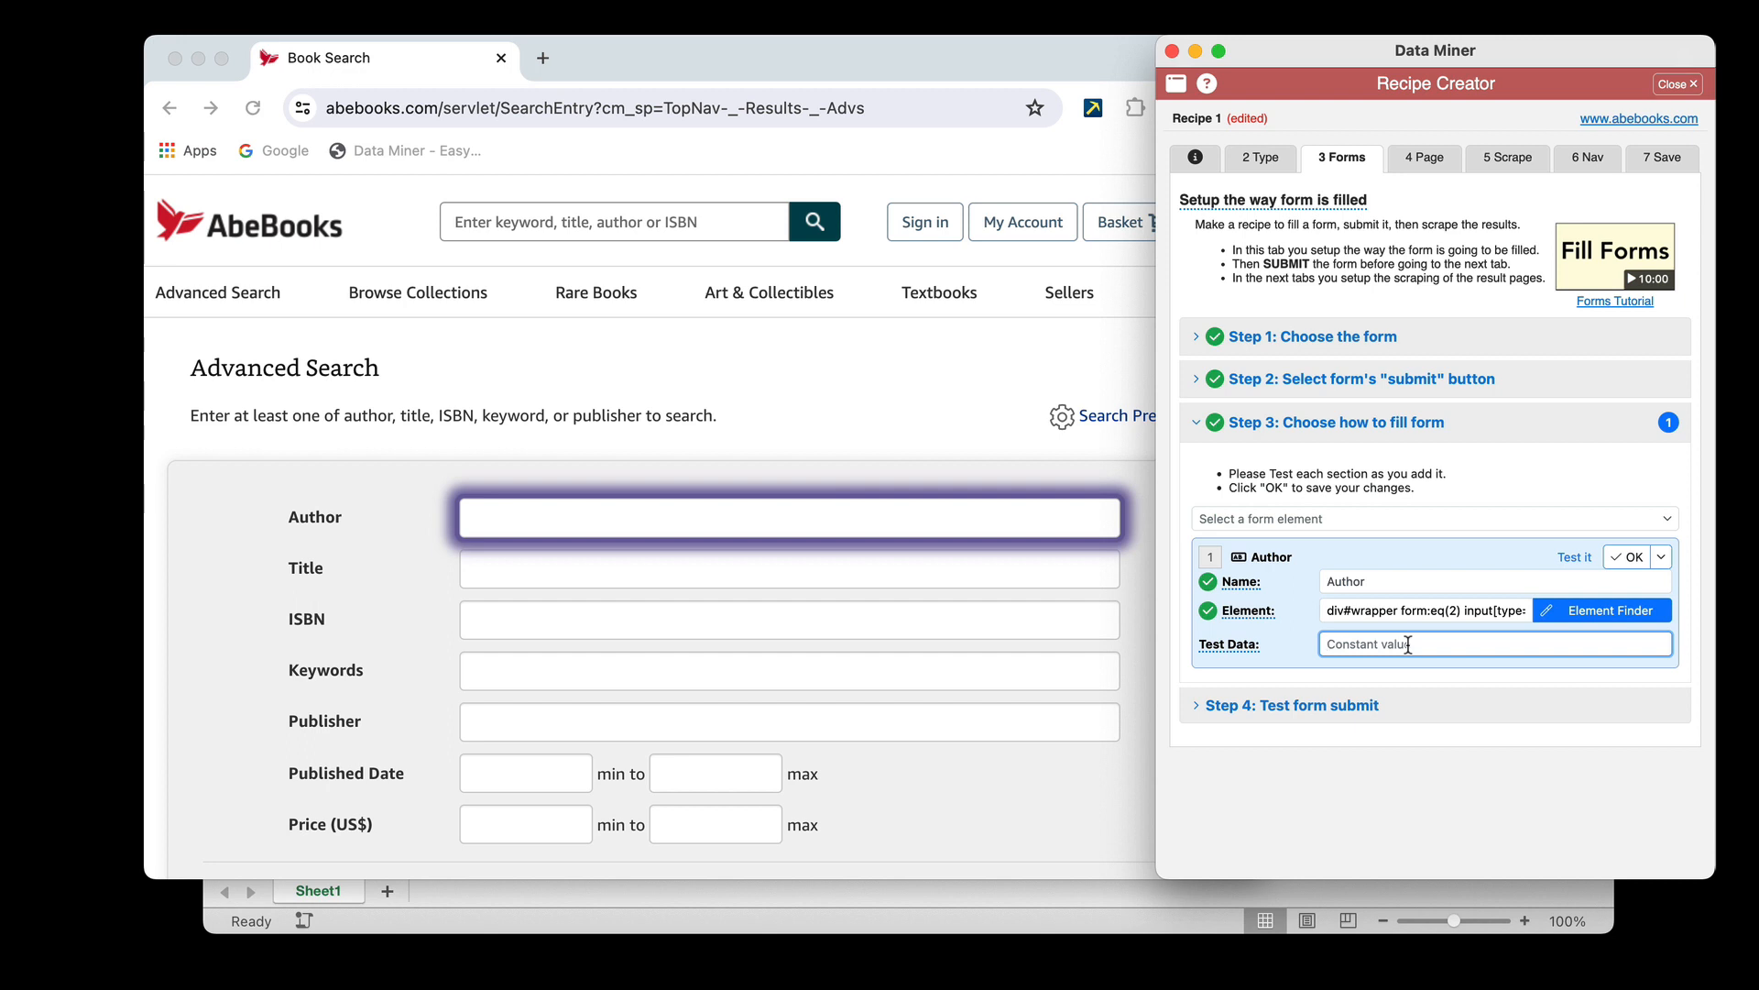
text(Zach)
click(1633, 558)
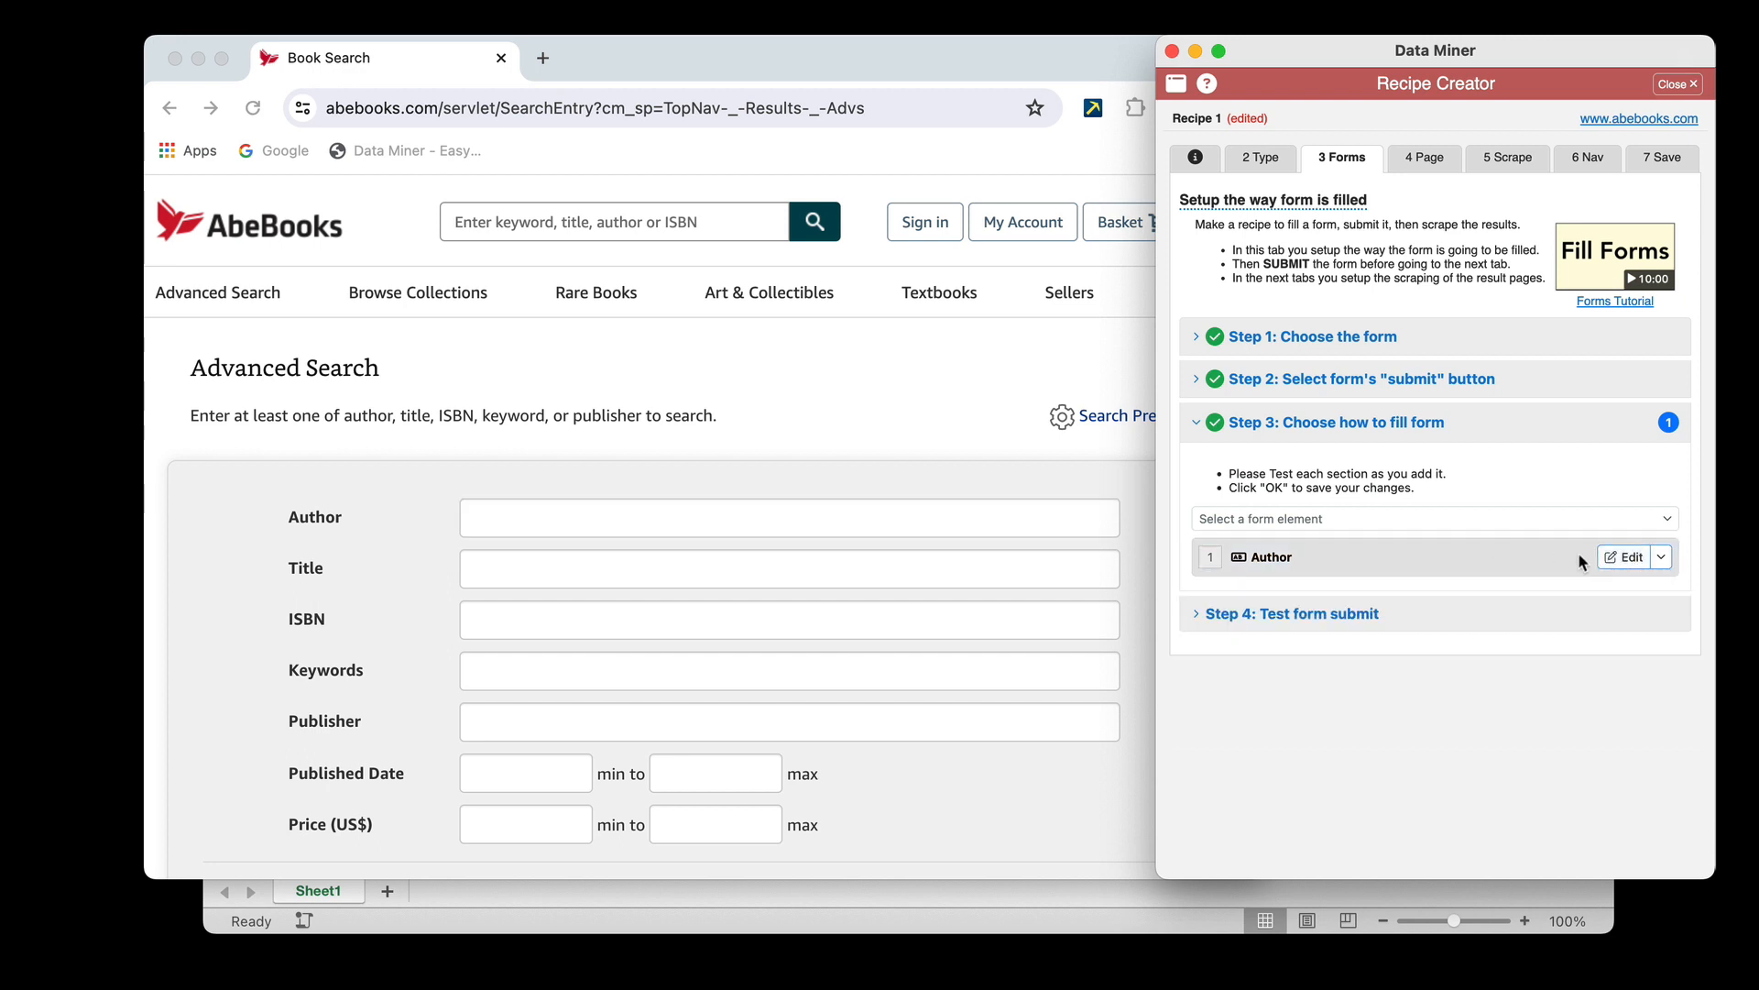
click(1614, 561)
click(1465, 643)
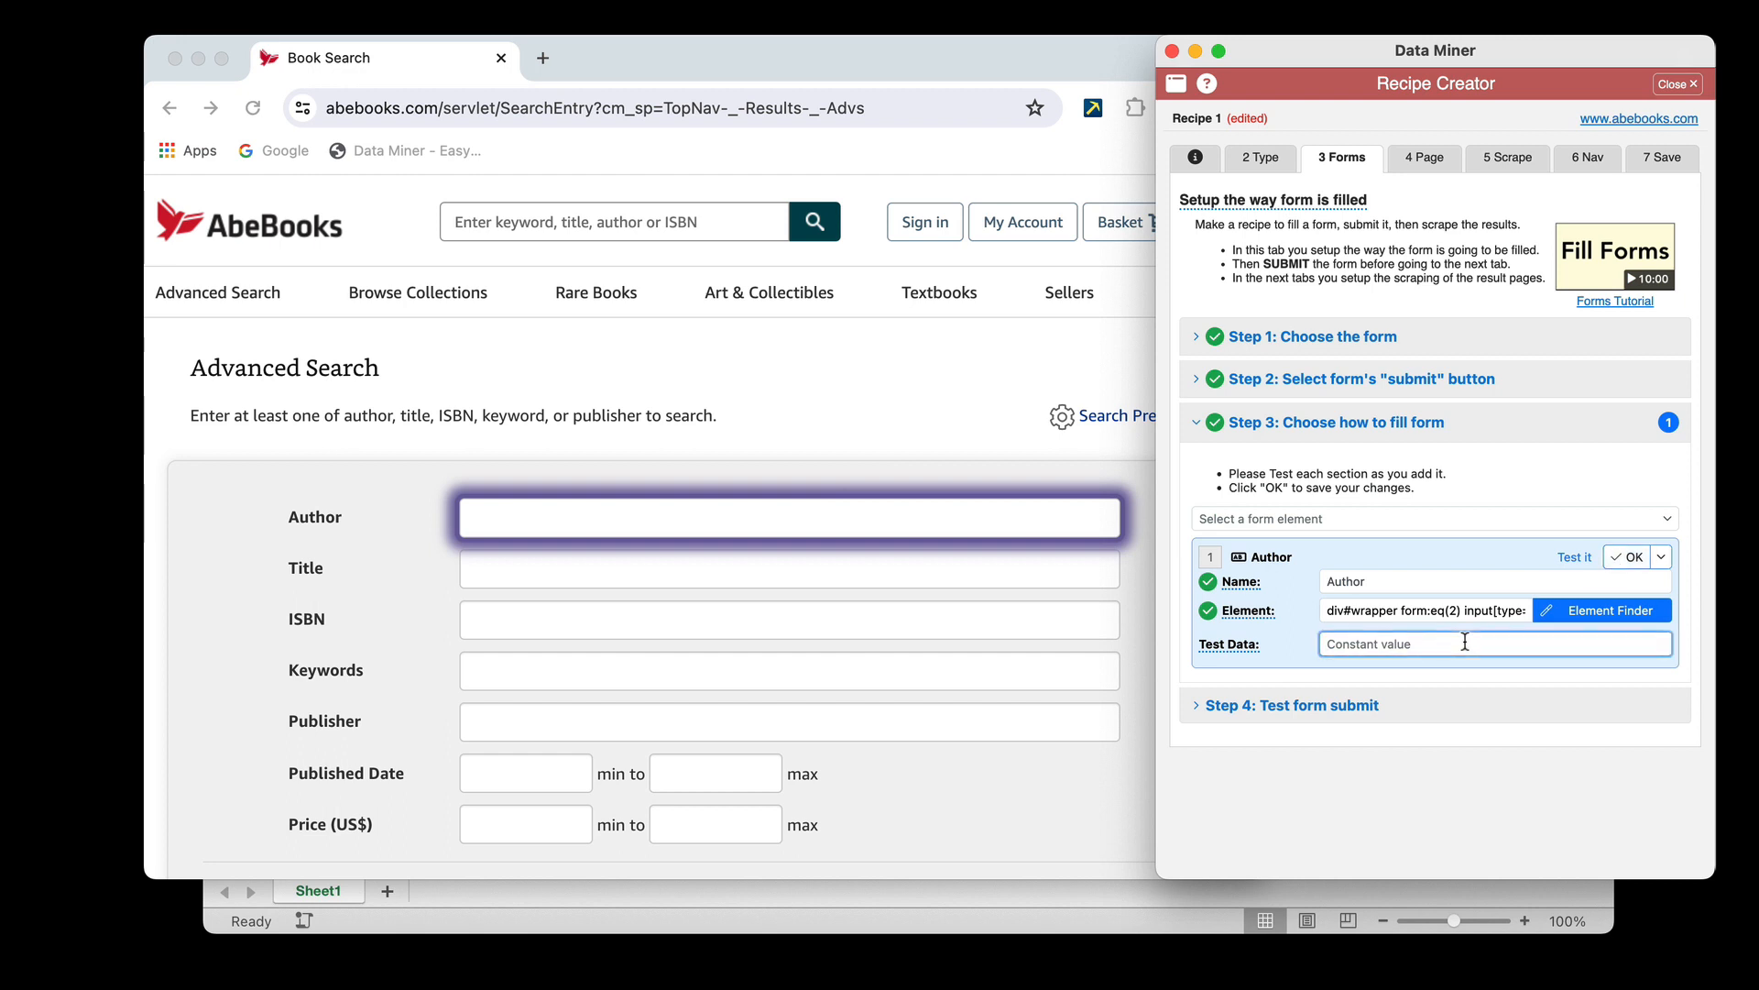
text(Zach)
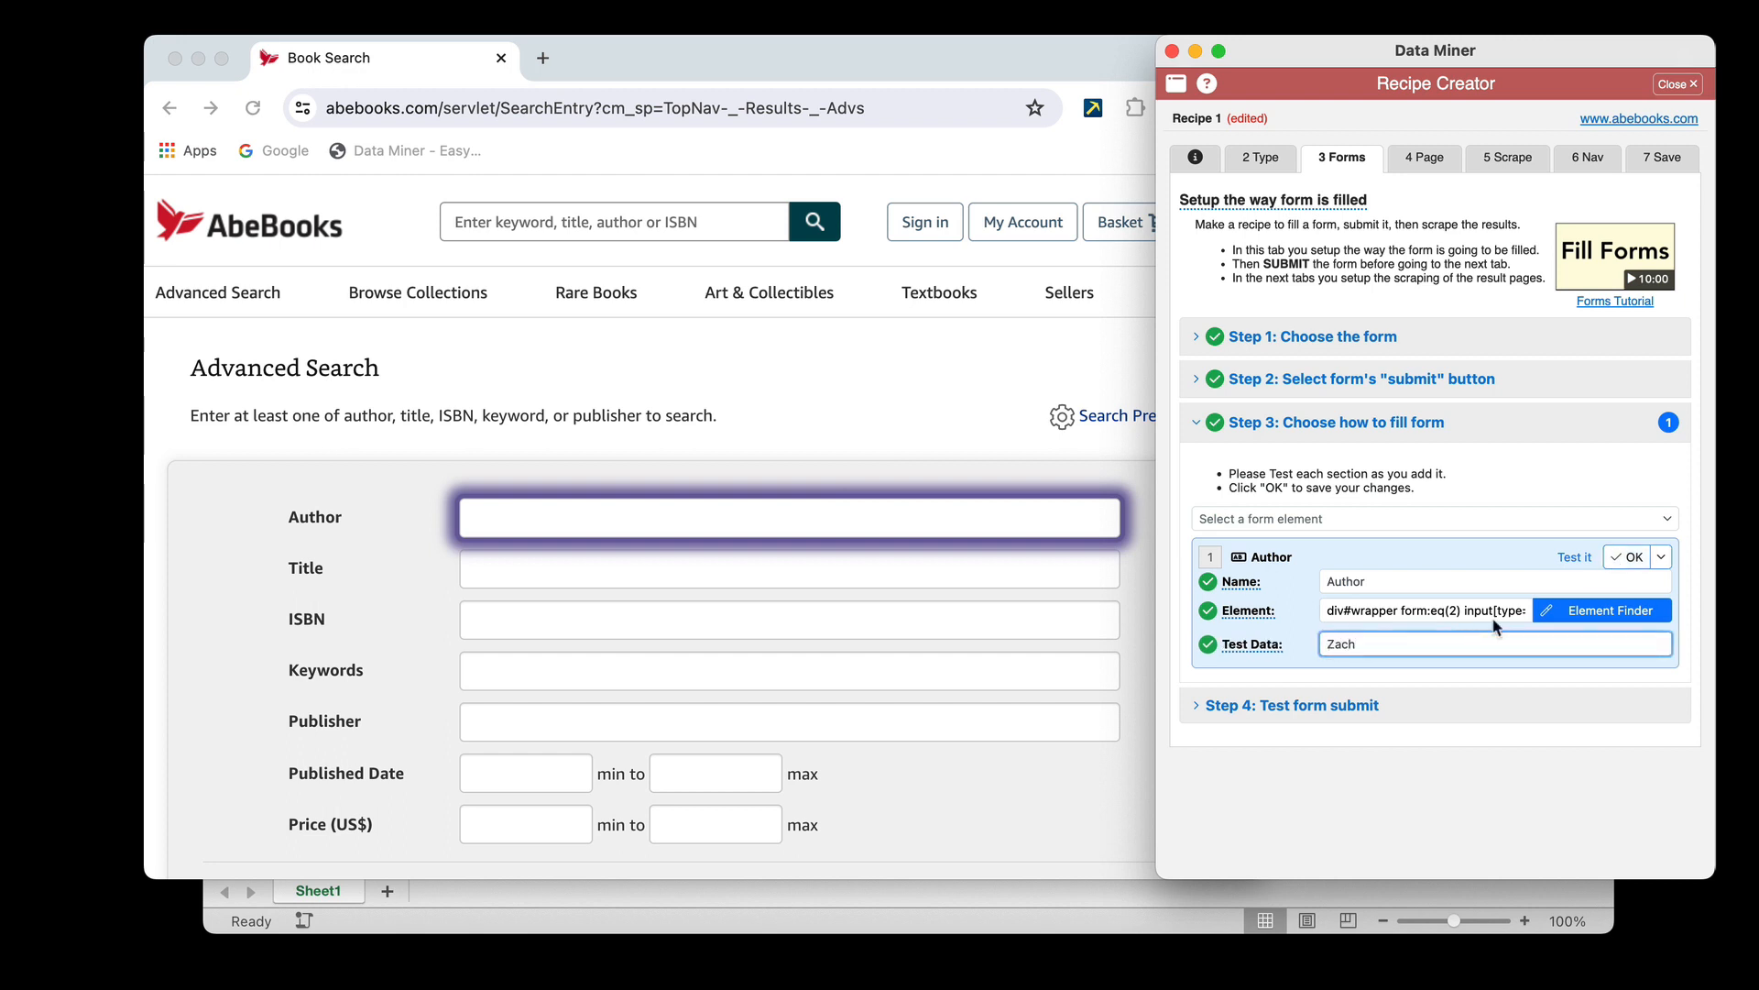
click(1577, 559)
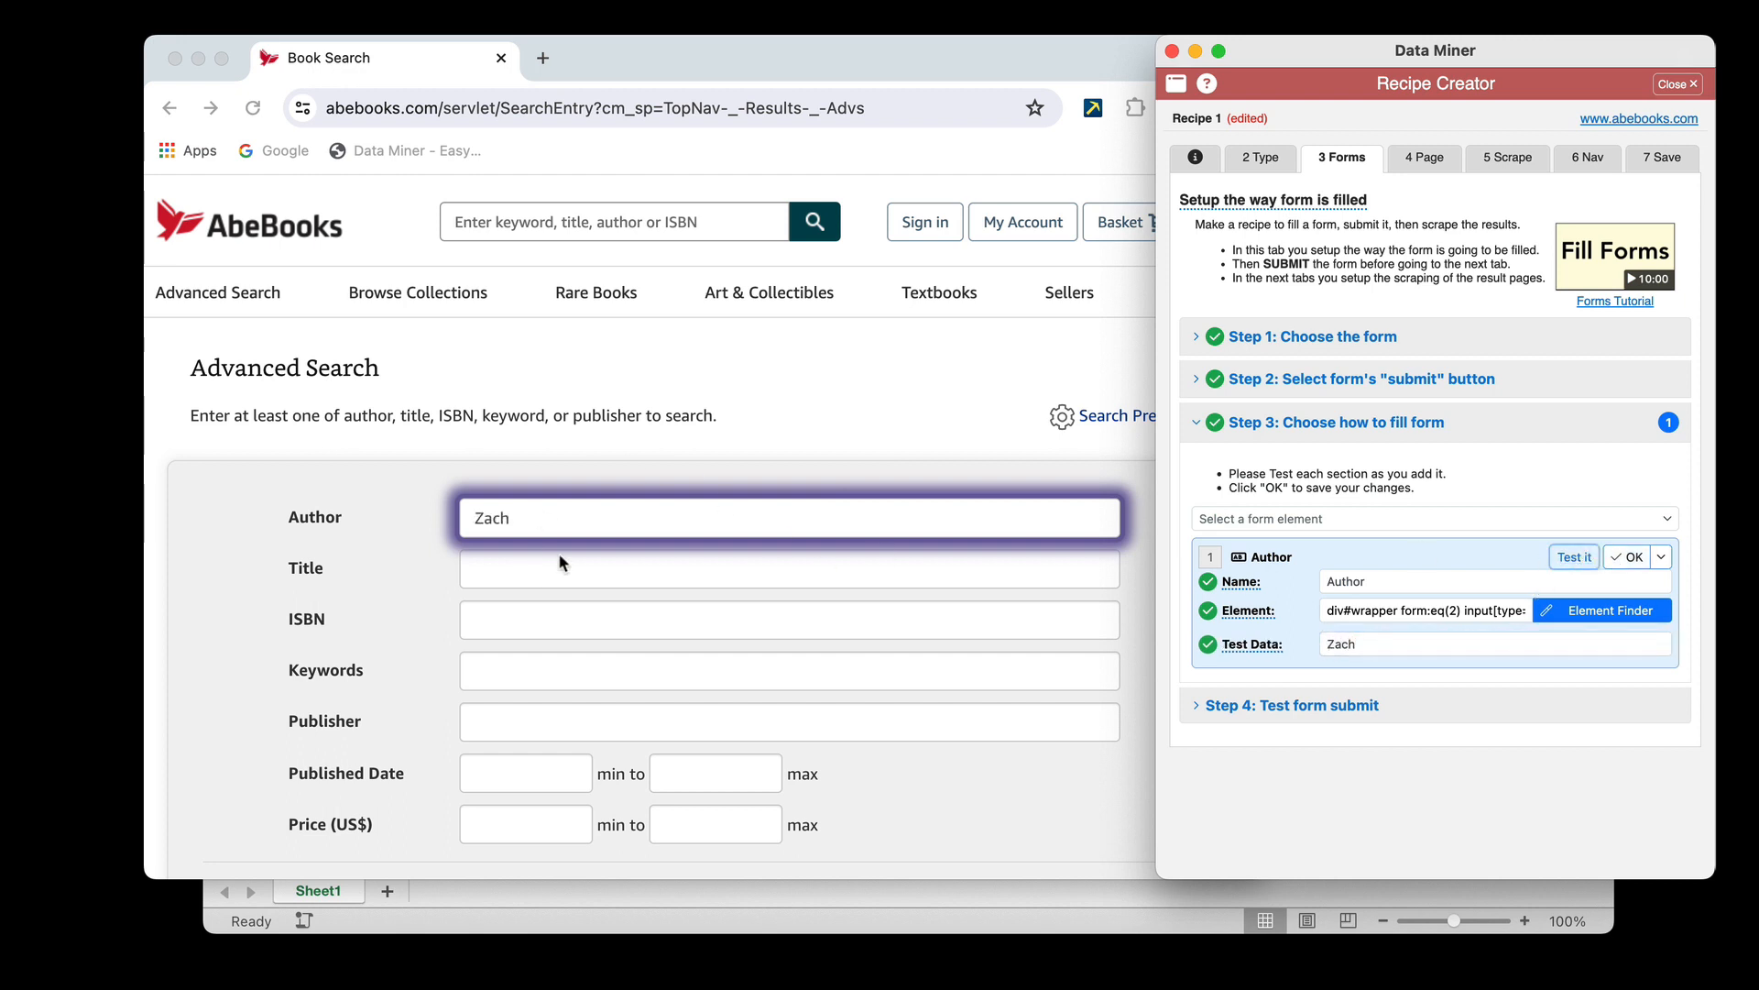
click(510, 515)
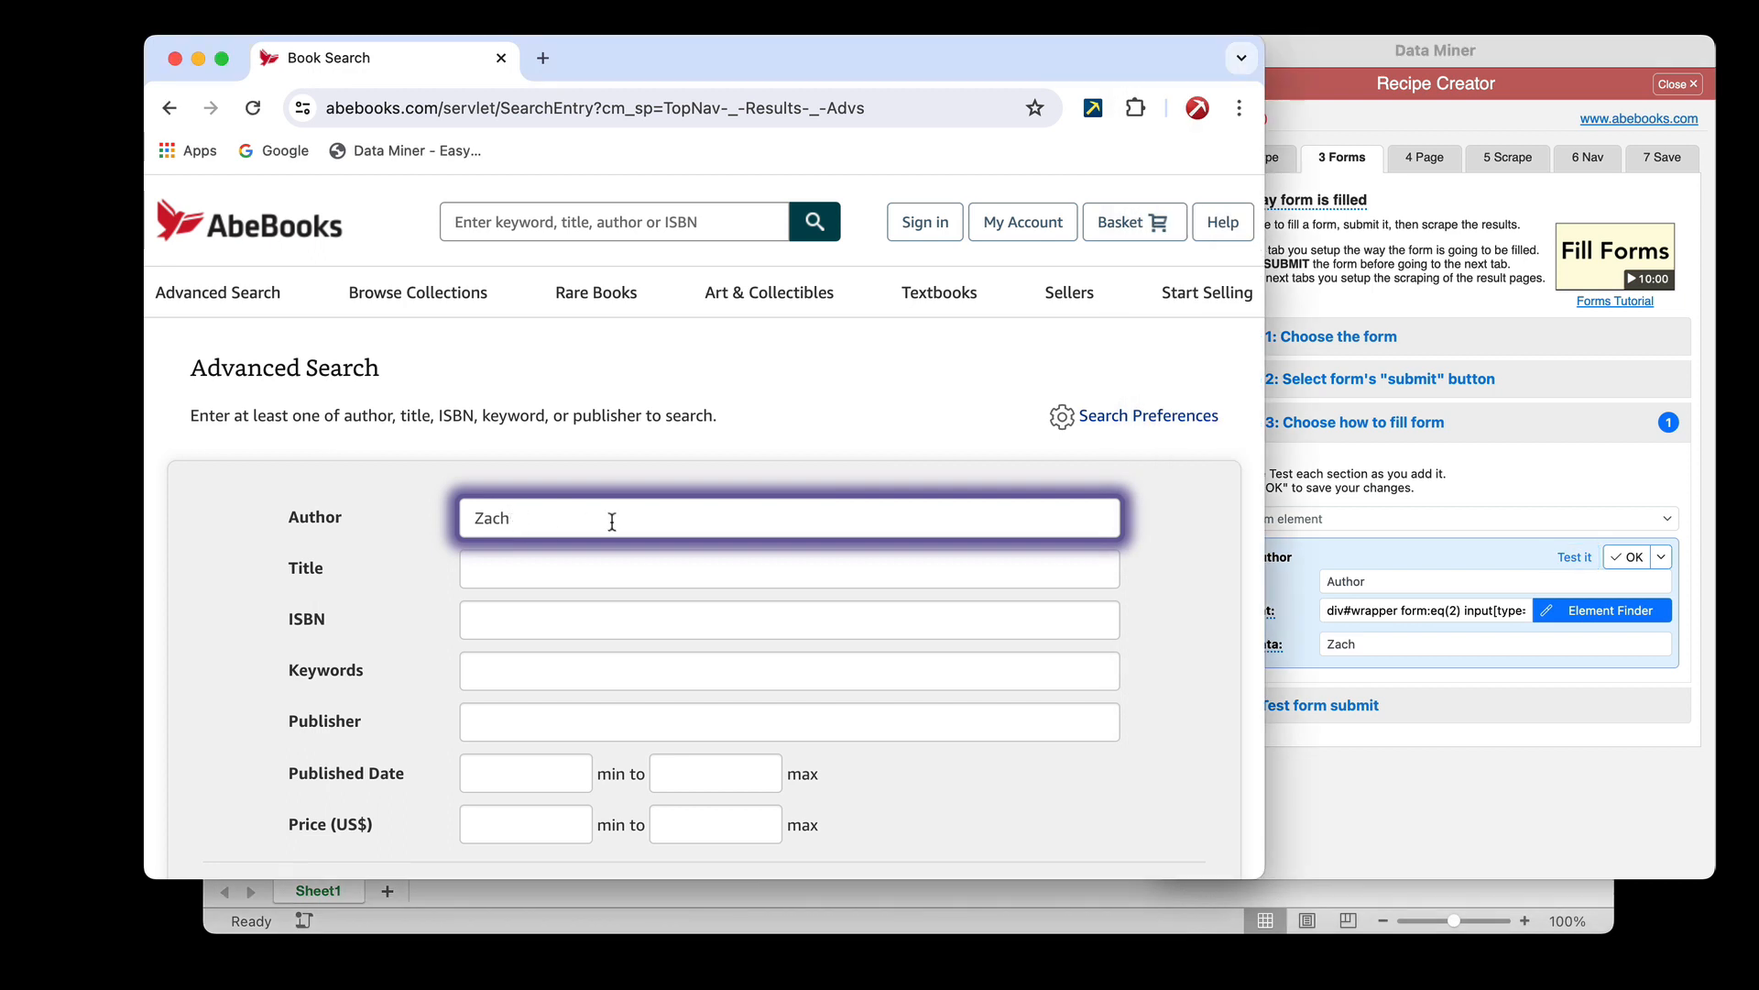
click(1622, 561)
click(1628, 559)
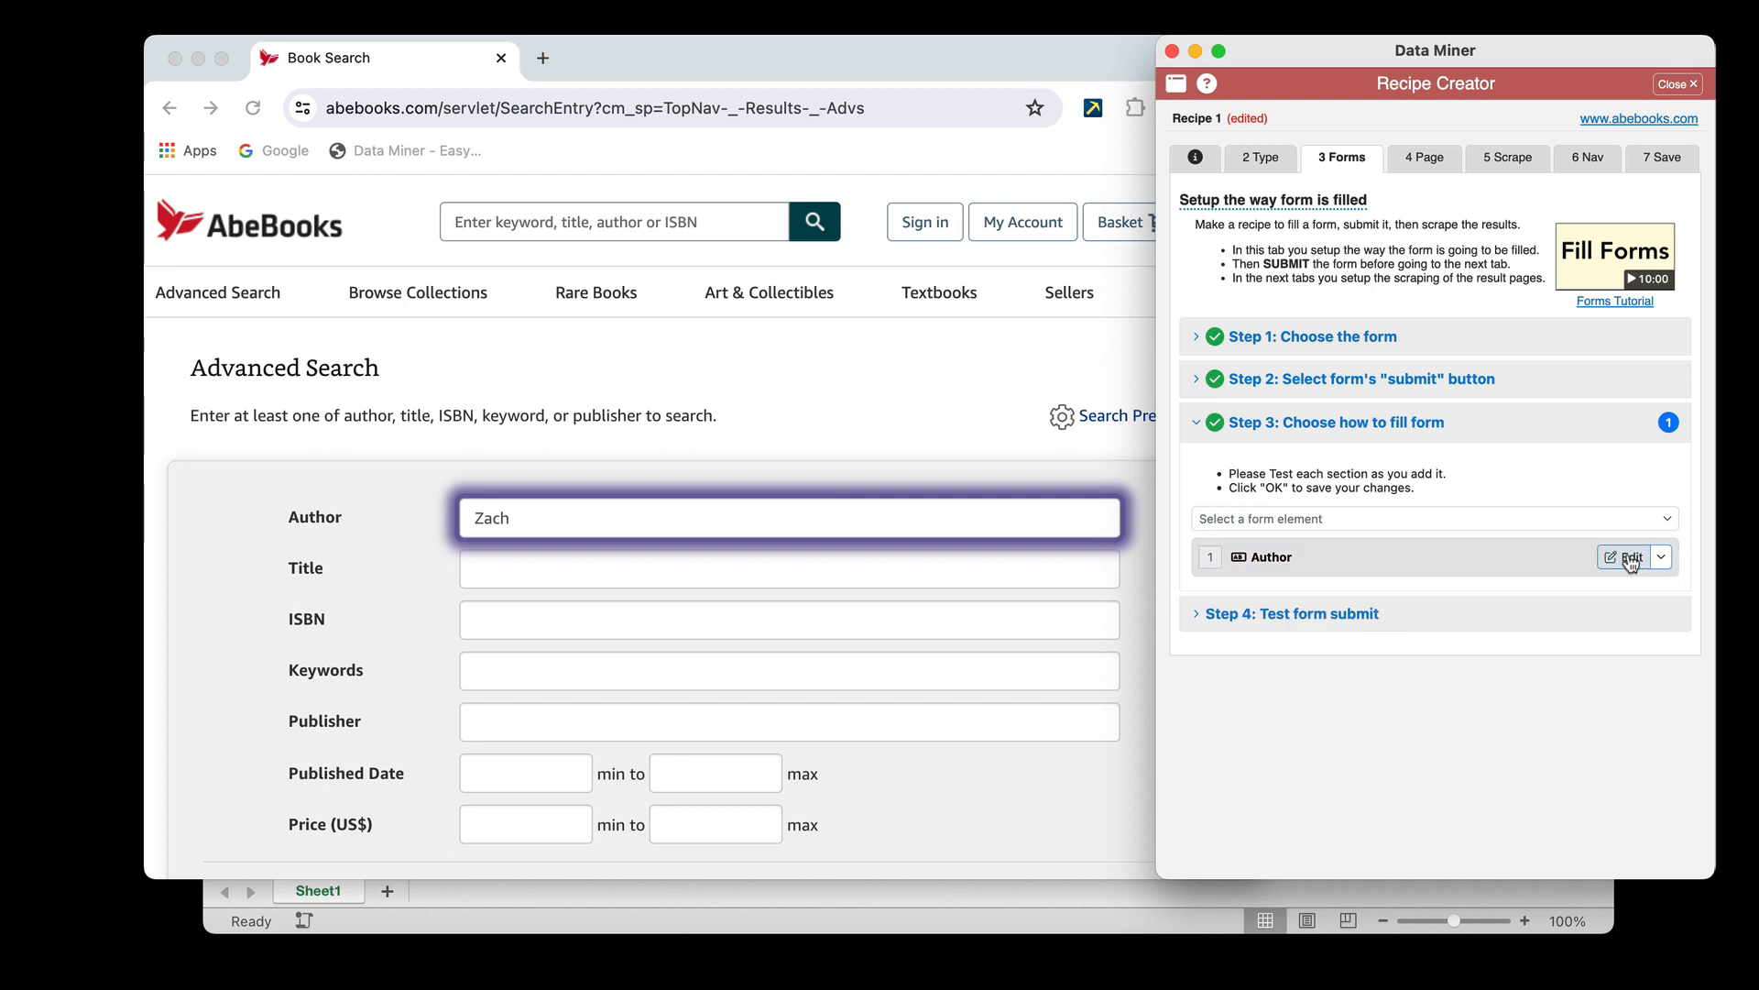
Add a second Text Input element to the form-filling setup and name it Keyword
click(1289, 525)
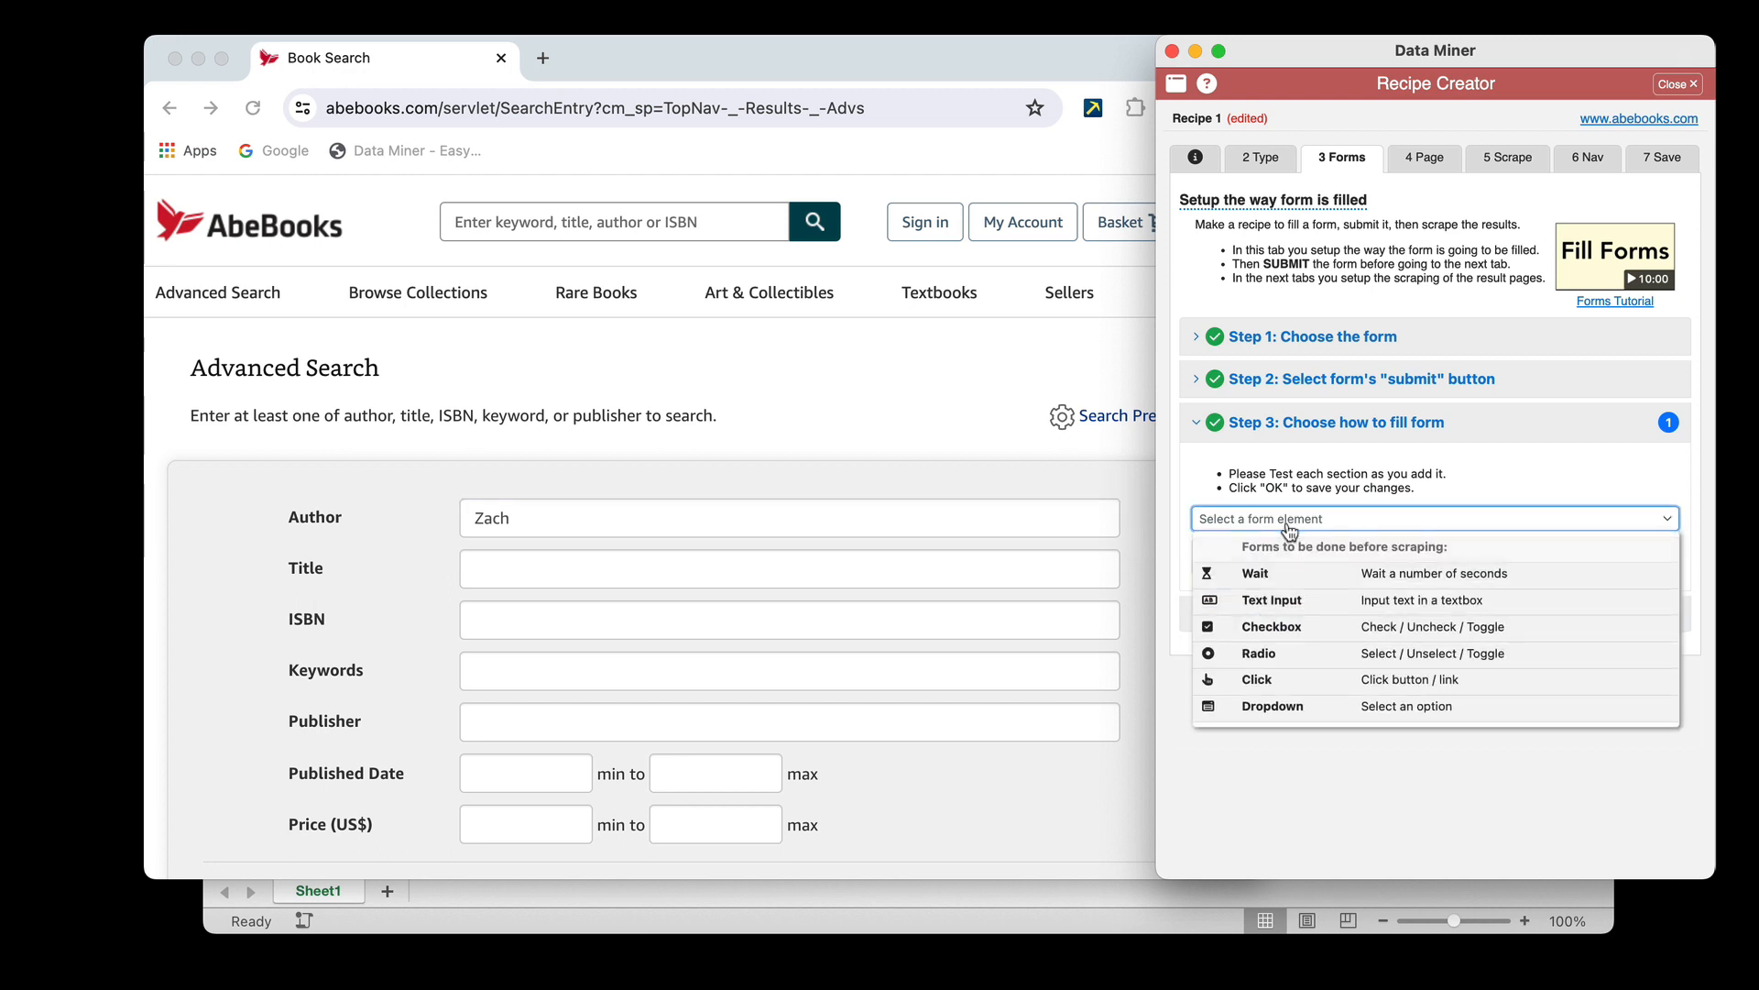
click(1262, 603)
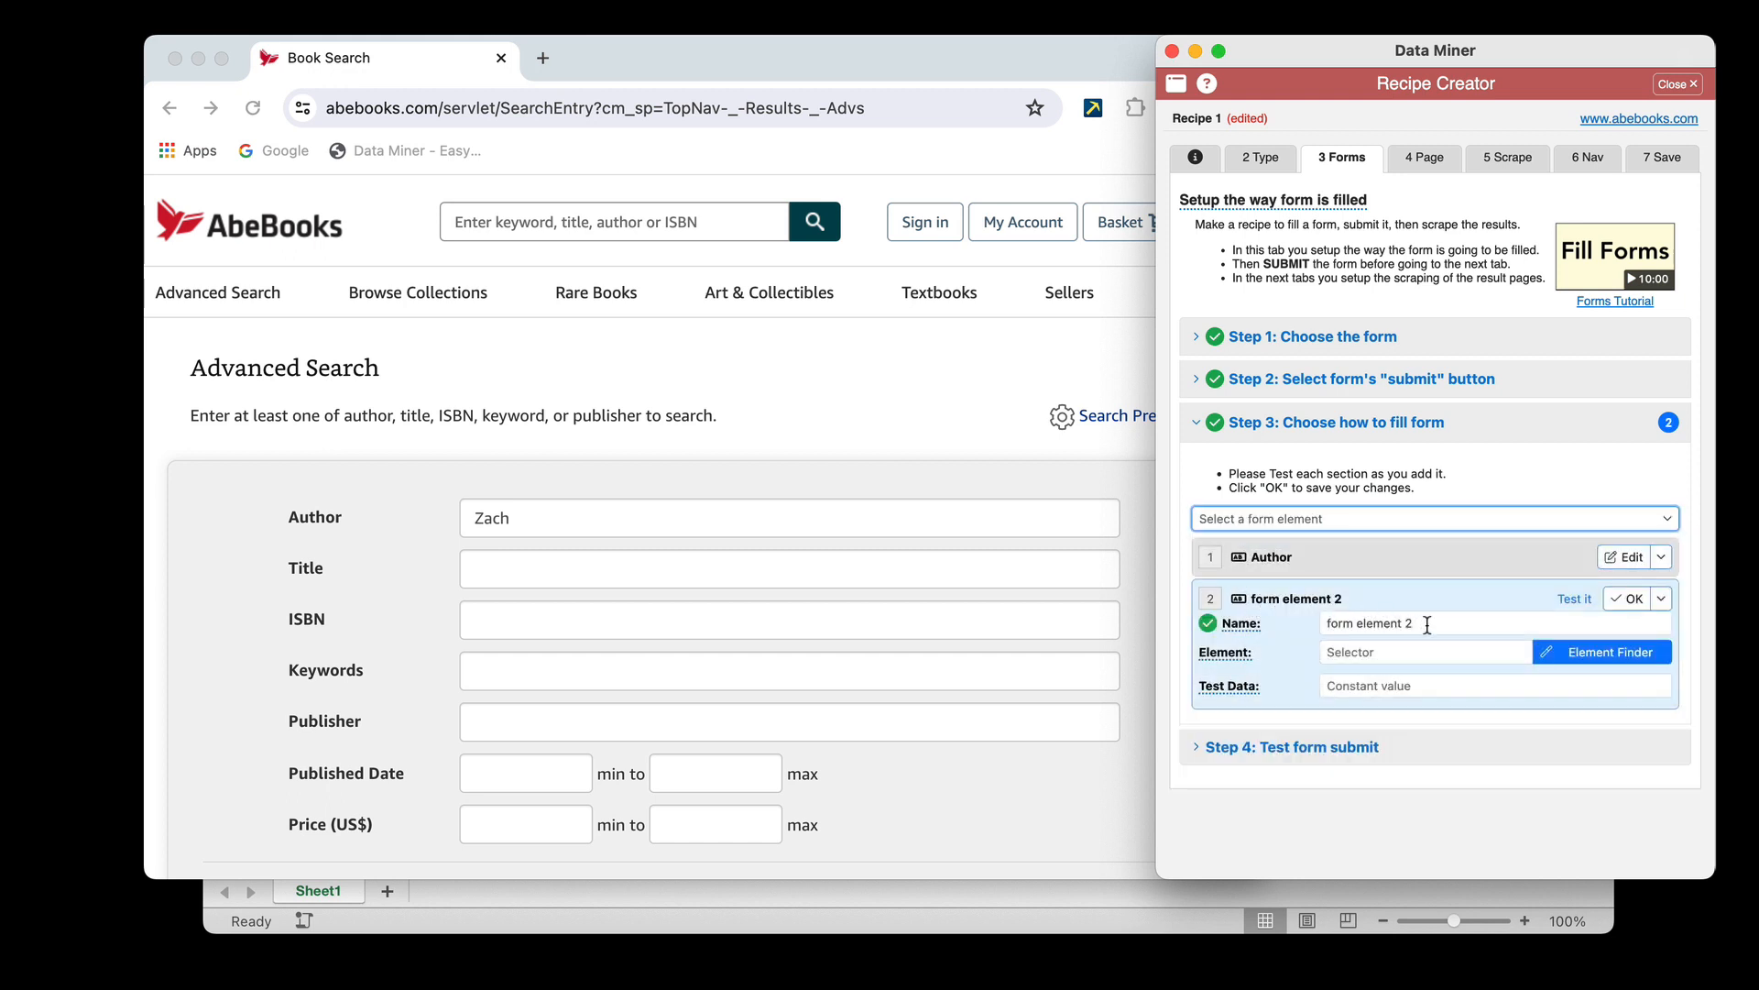
drag(1428, 625, 1252, 622)
text(Ke)
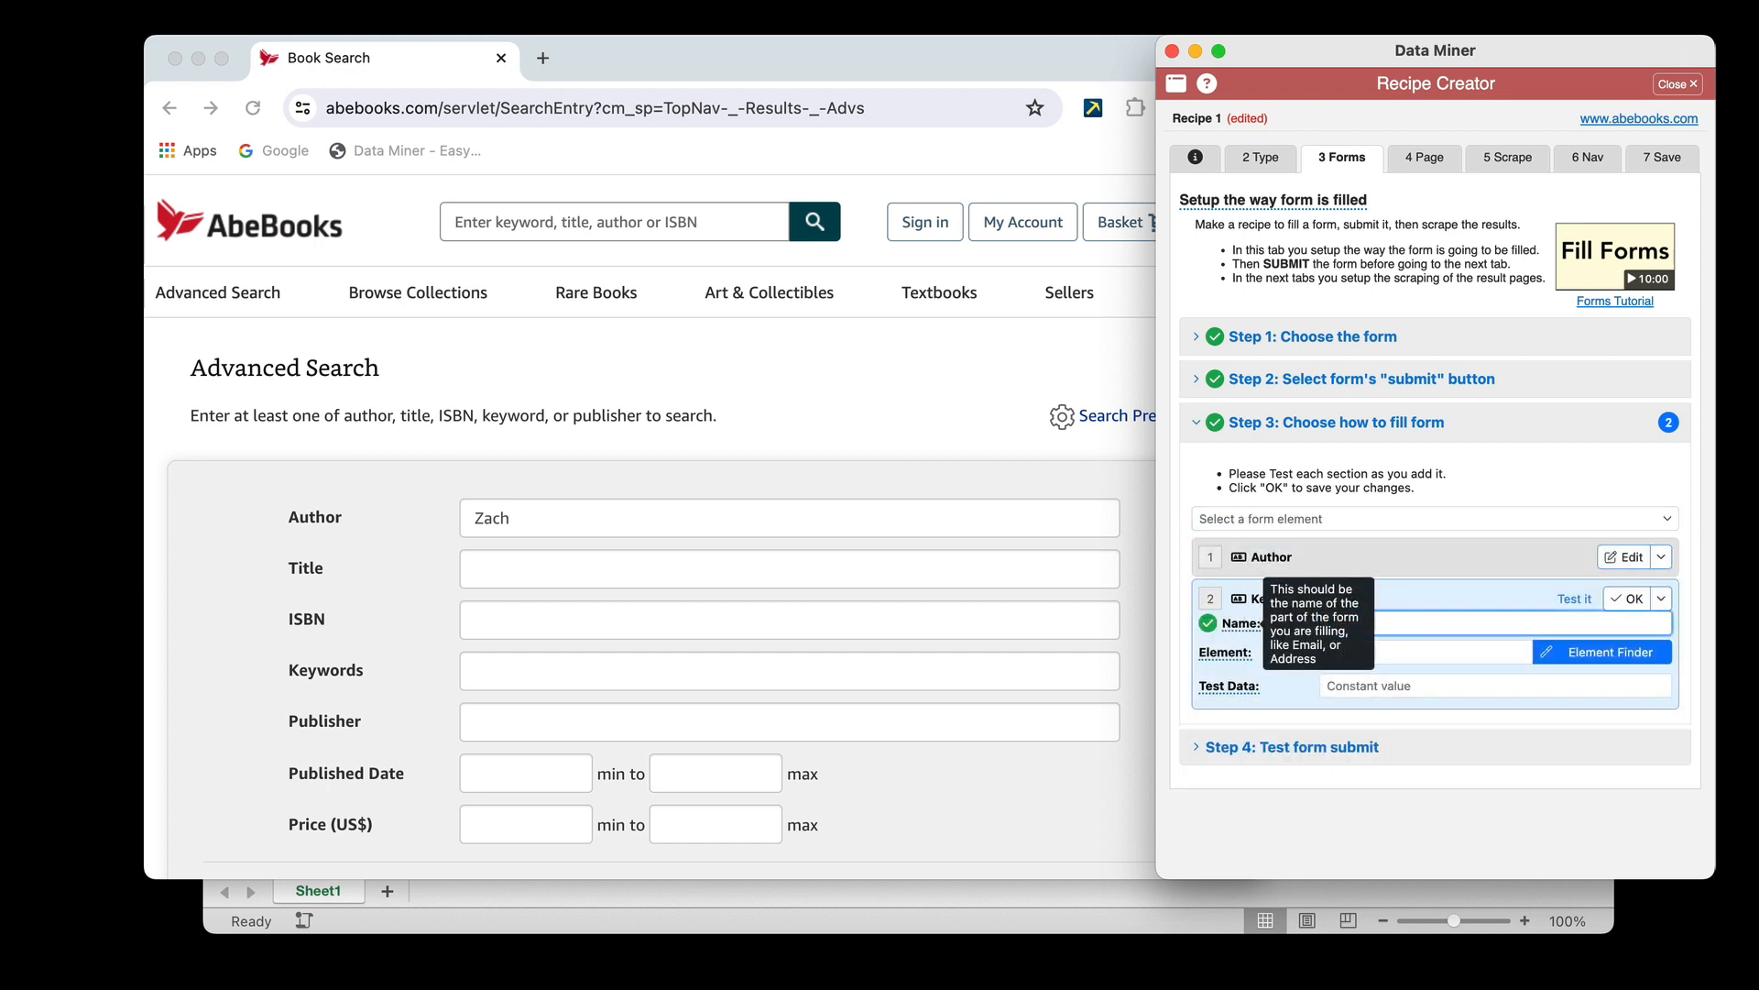
text(yword)
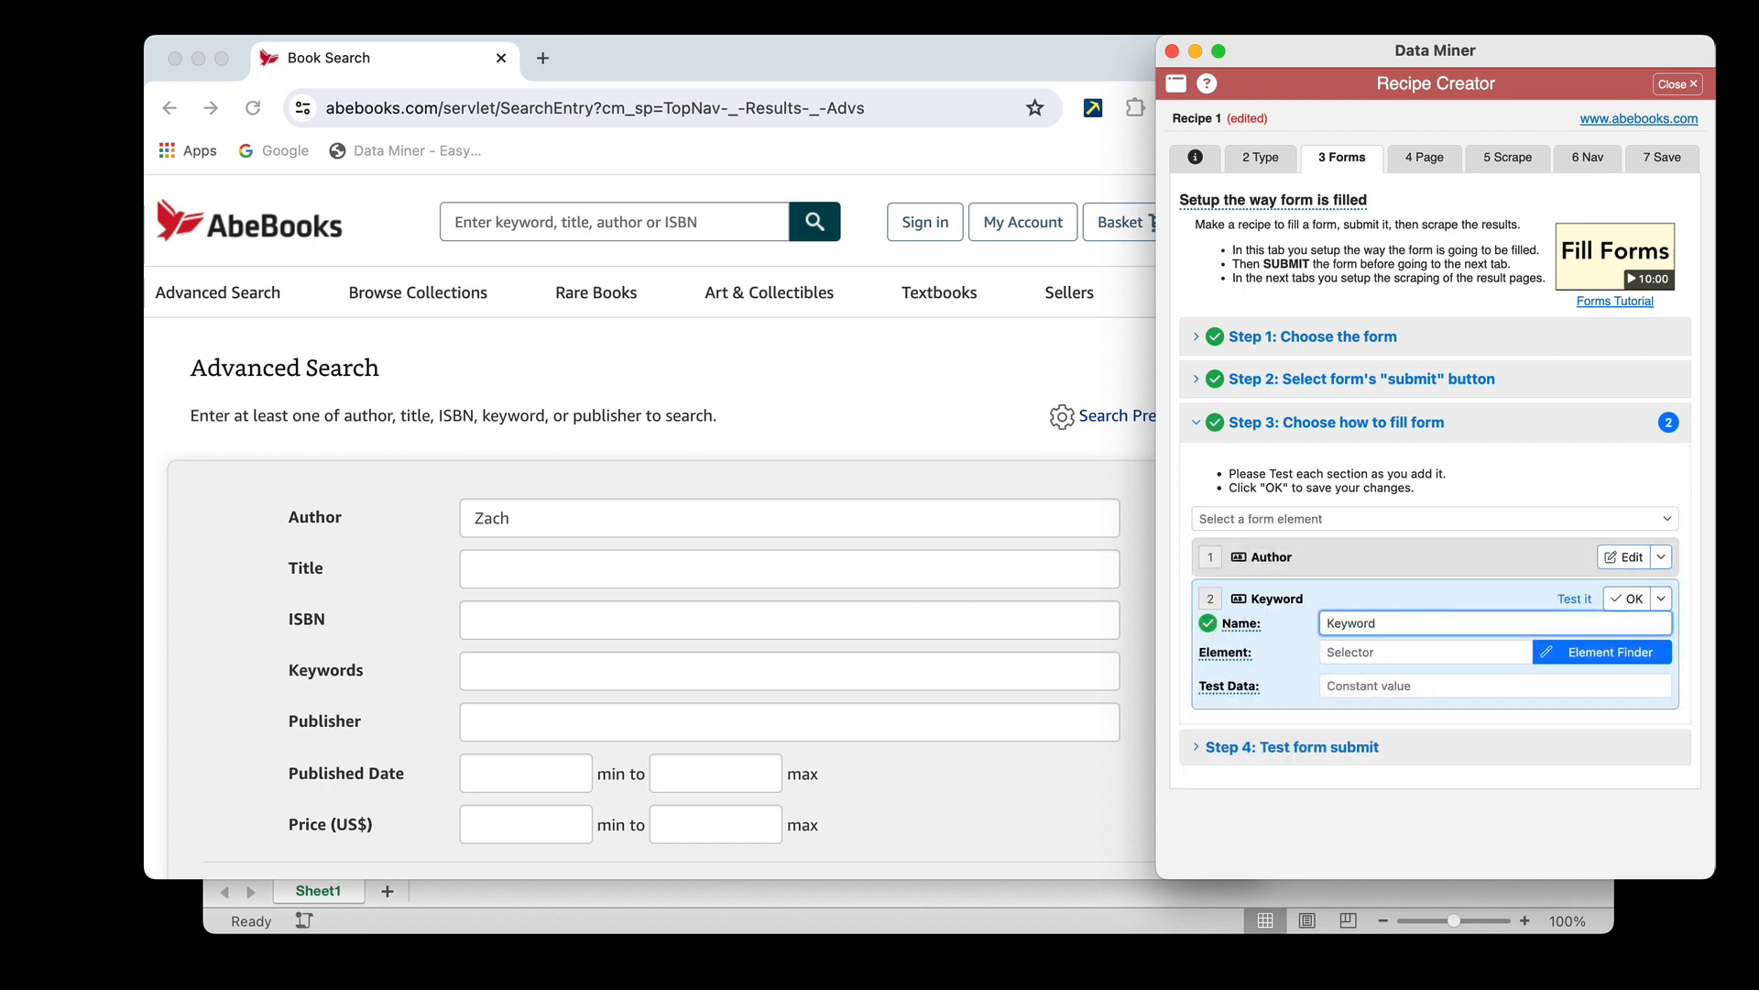
Use the Element Finder to assign the form's Keywords text box to the Keyword element
click(1603, 654)
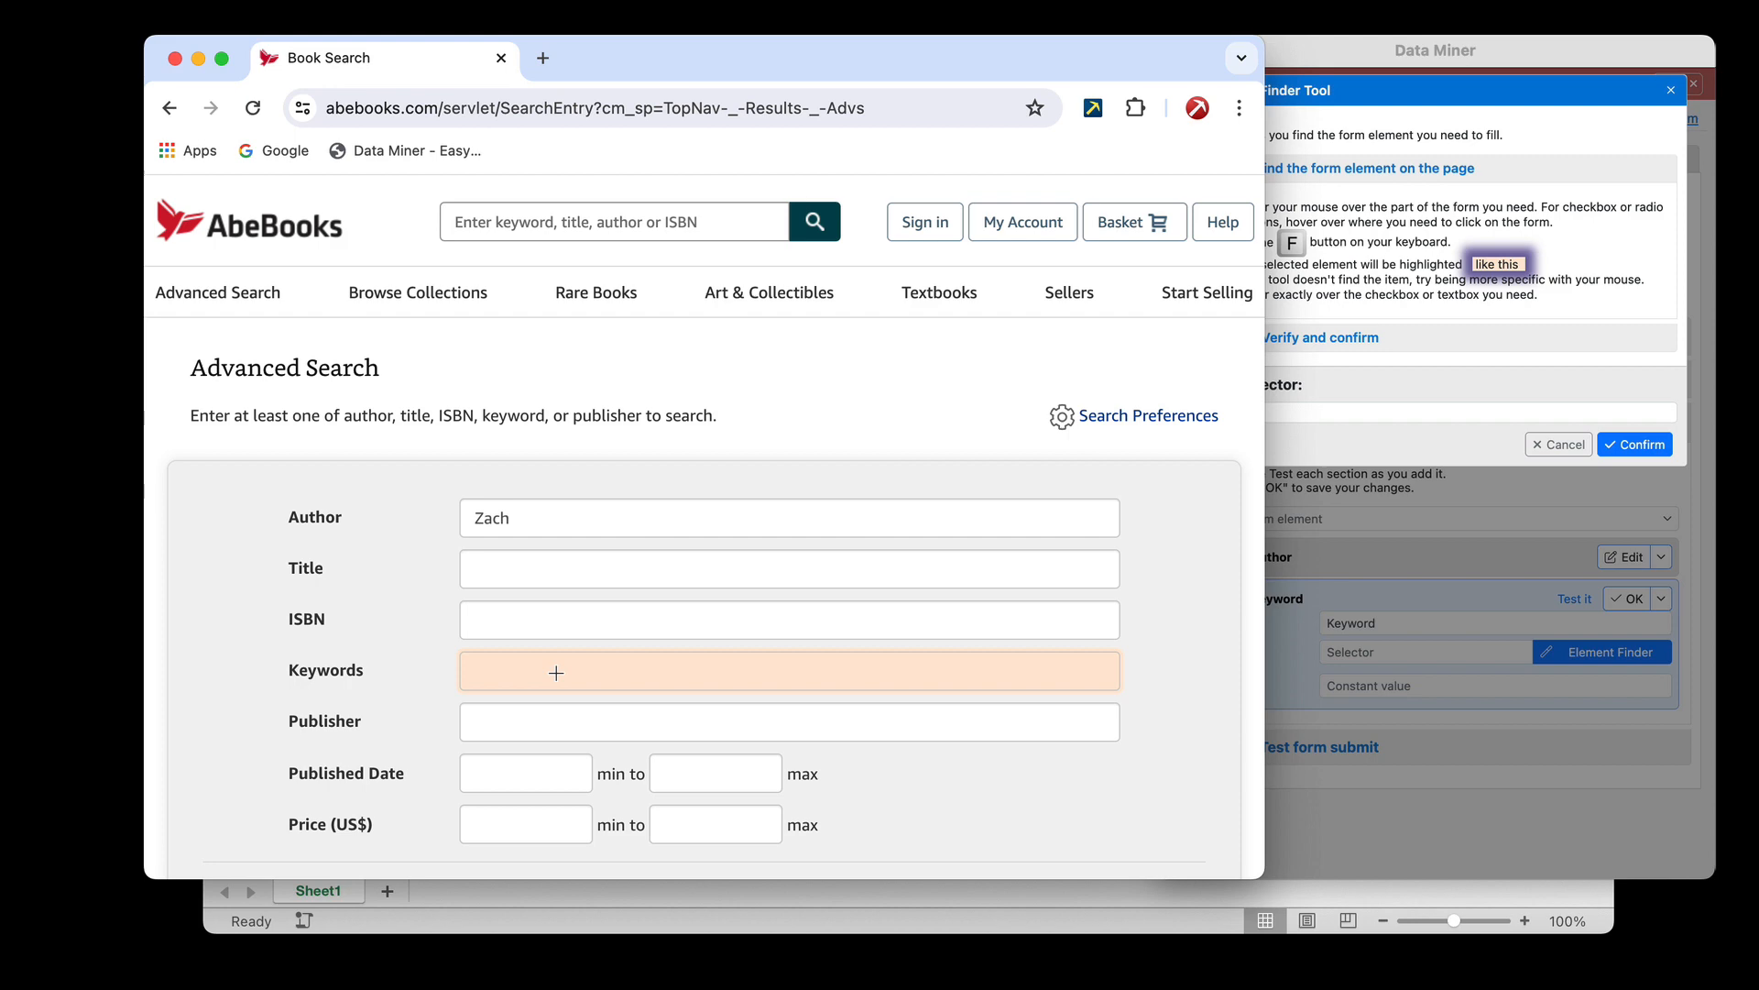
key(f)
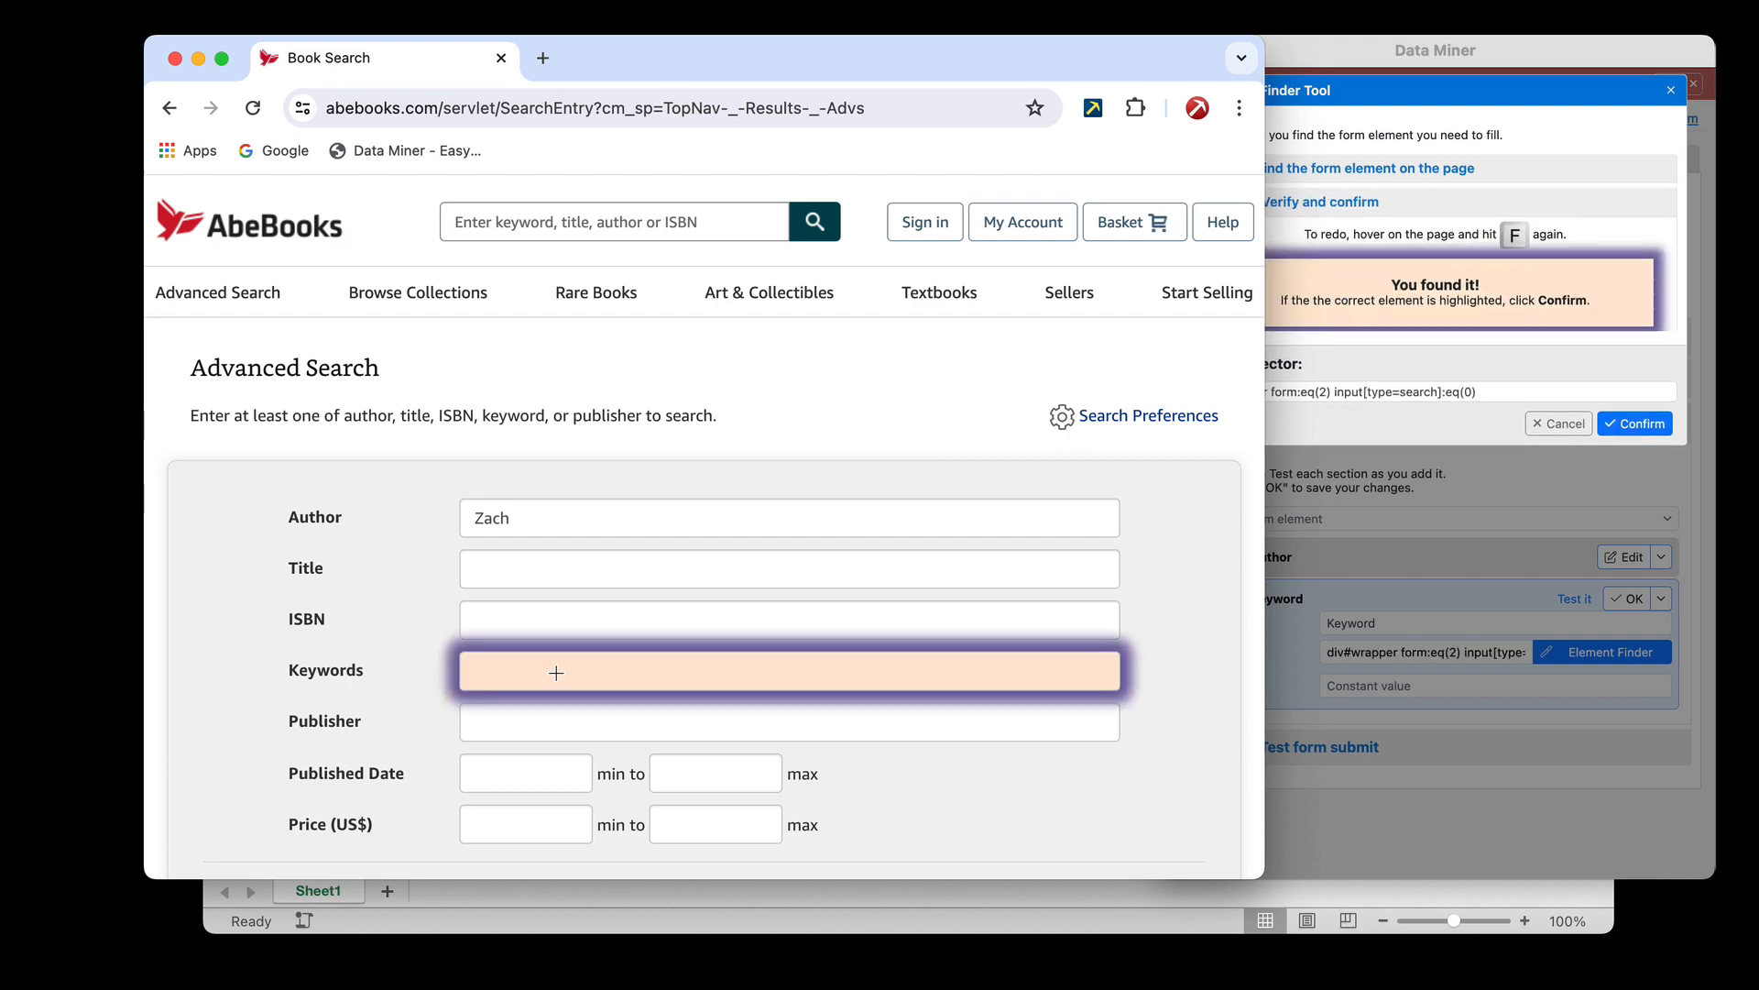
click(1638, 420)
click(1638, 420)
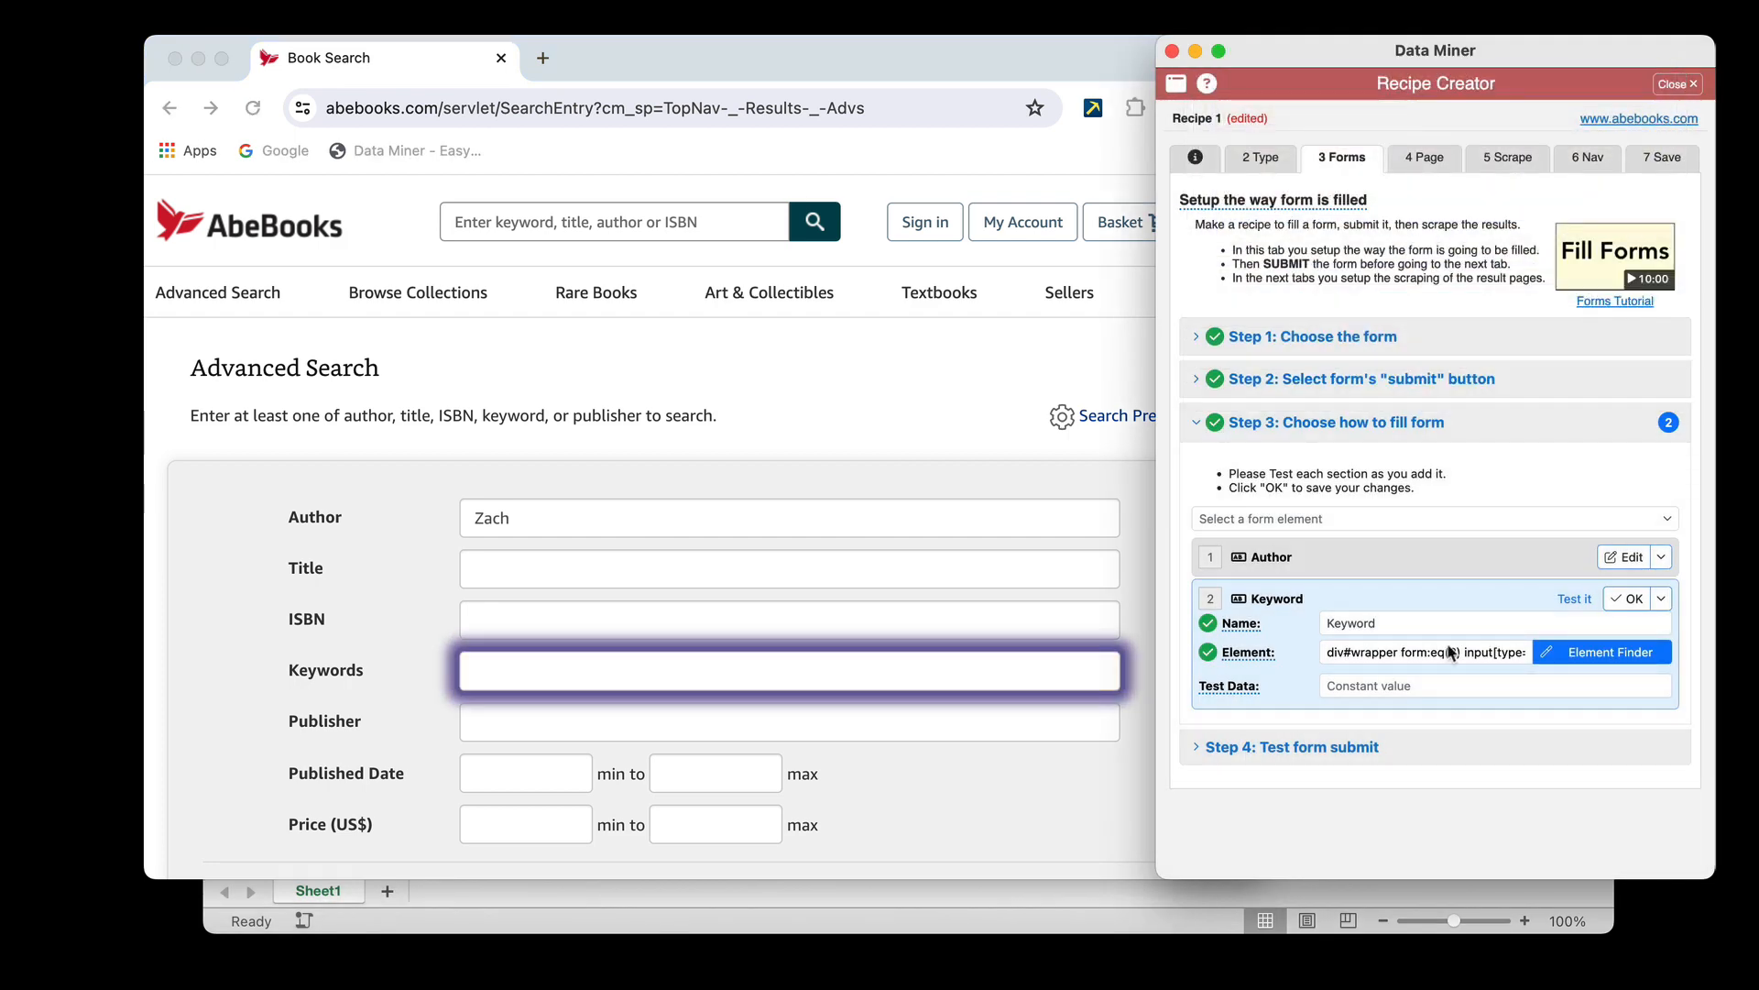
Set the Keyword element's test data to Maps, test it on the form and save the element
click(1389, 690)
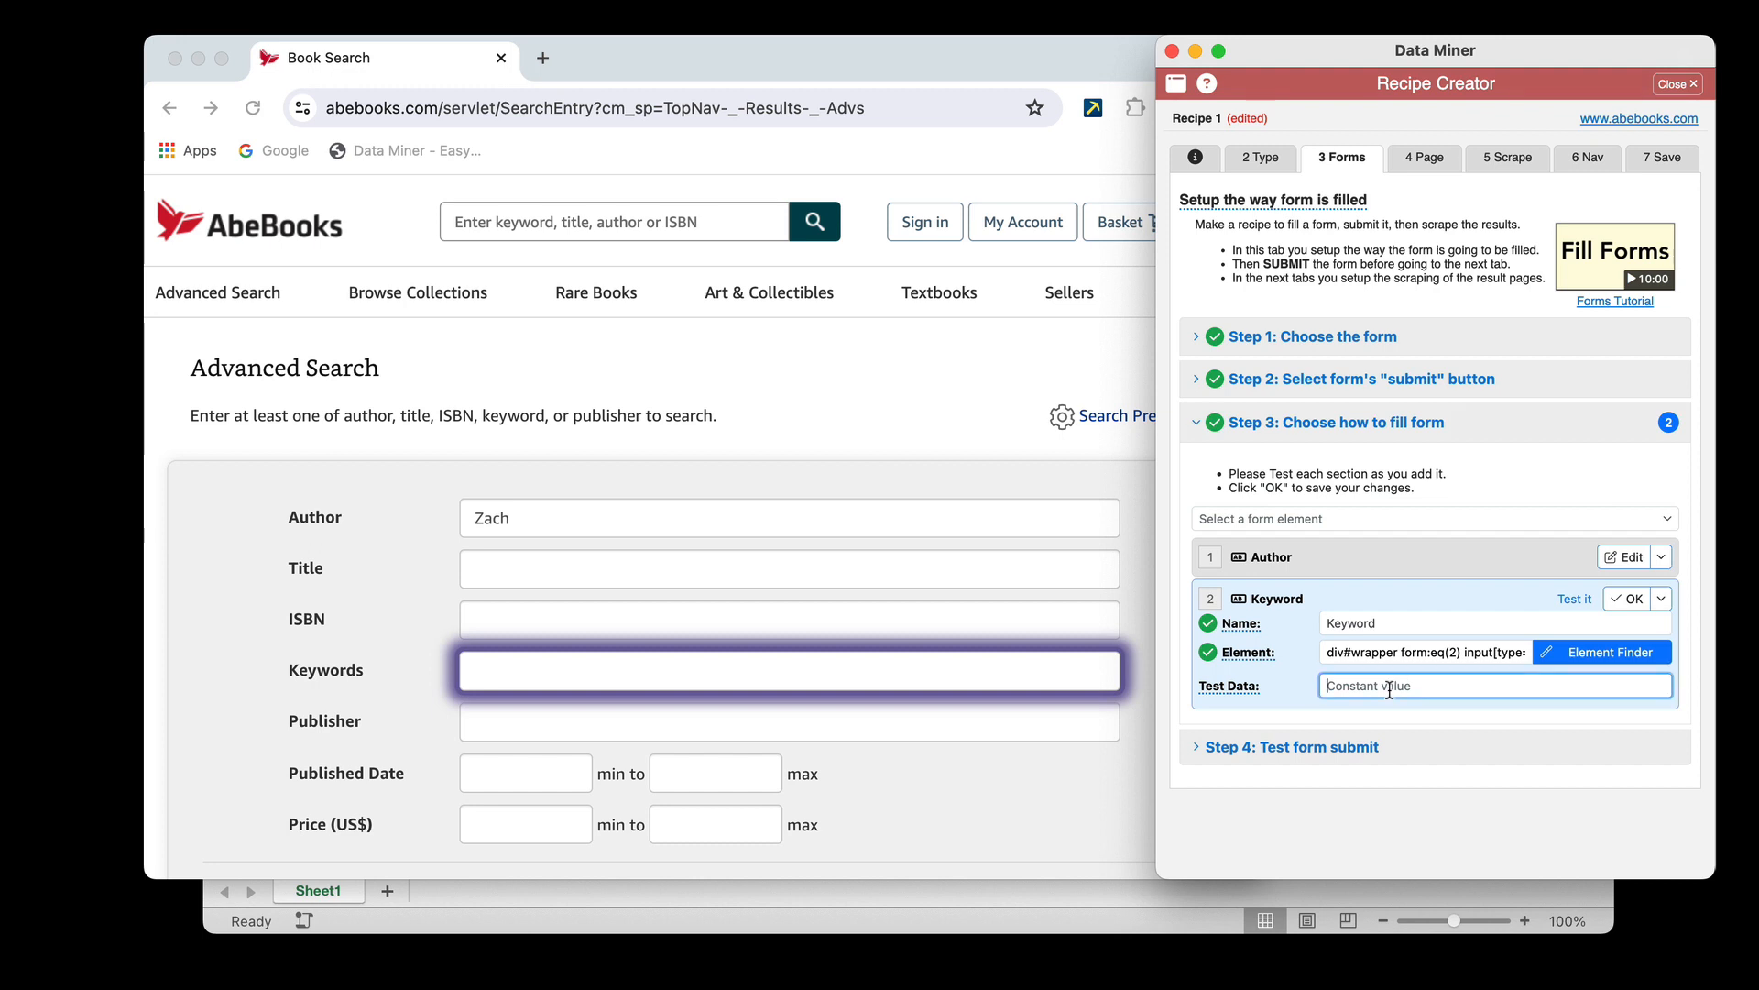
text(Maps)
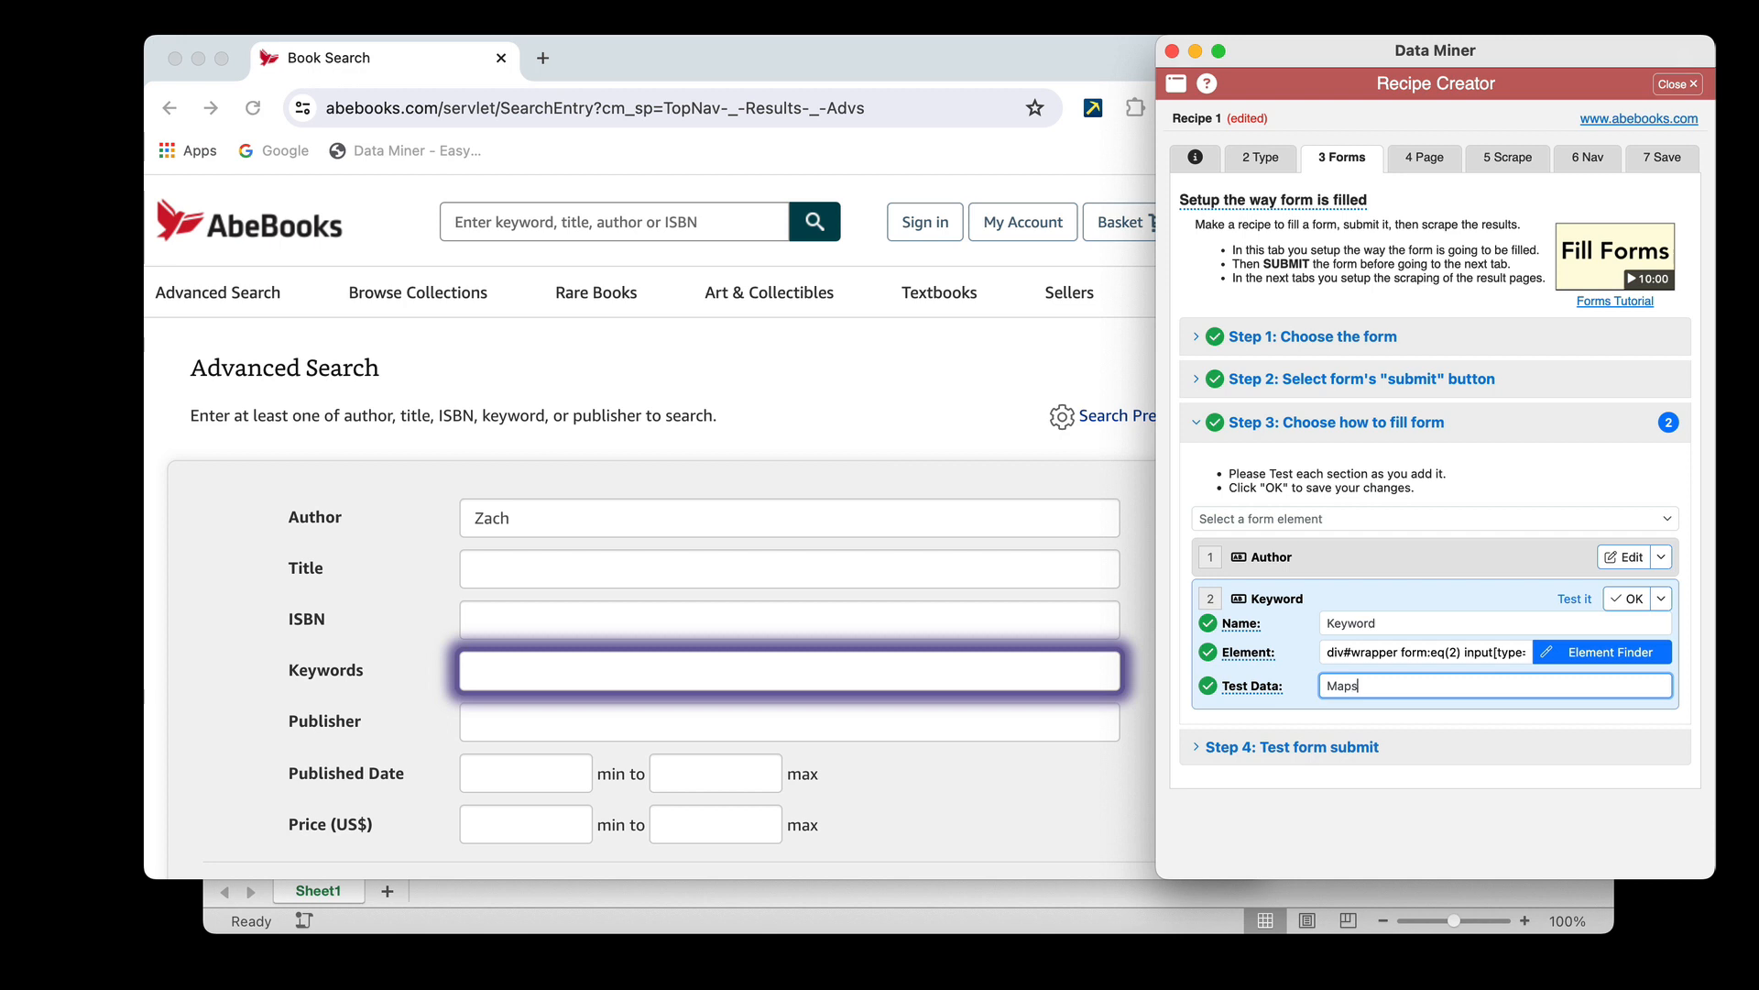
click(1576, 599)
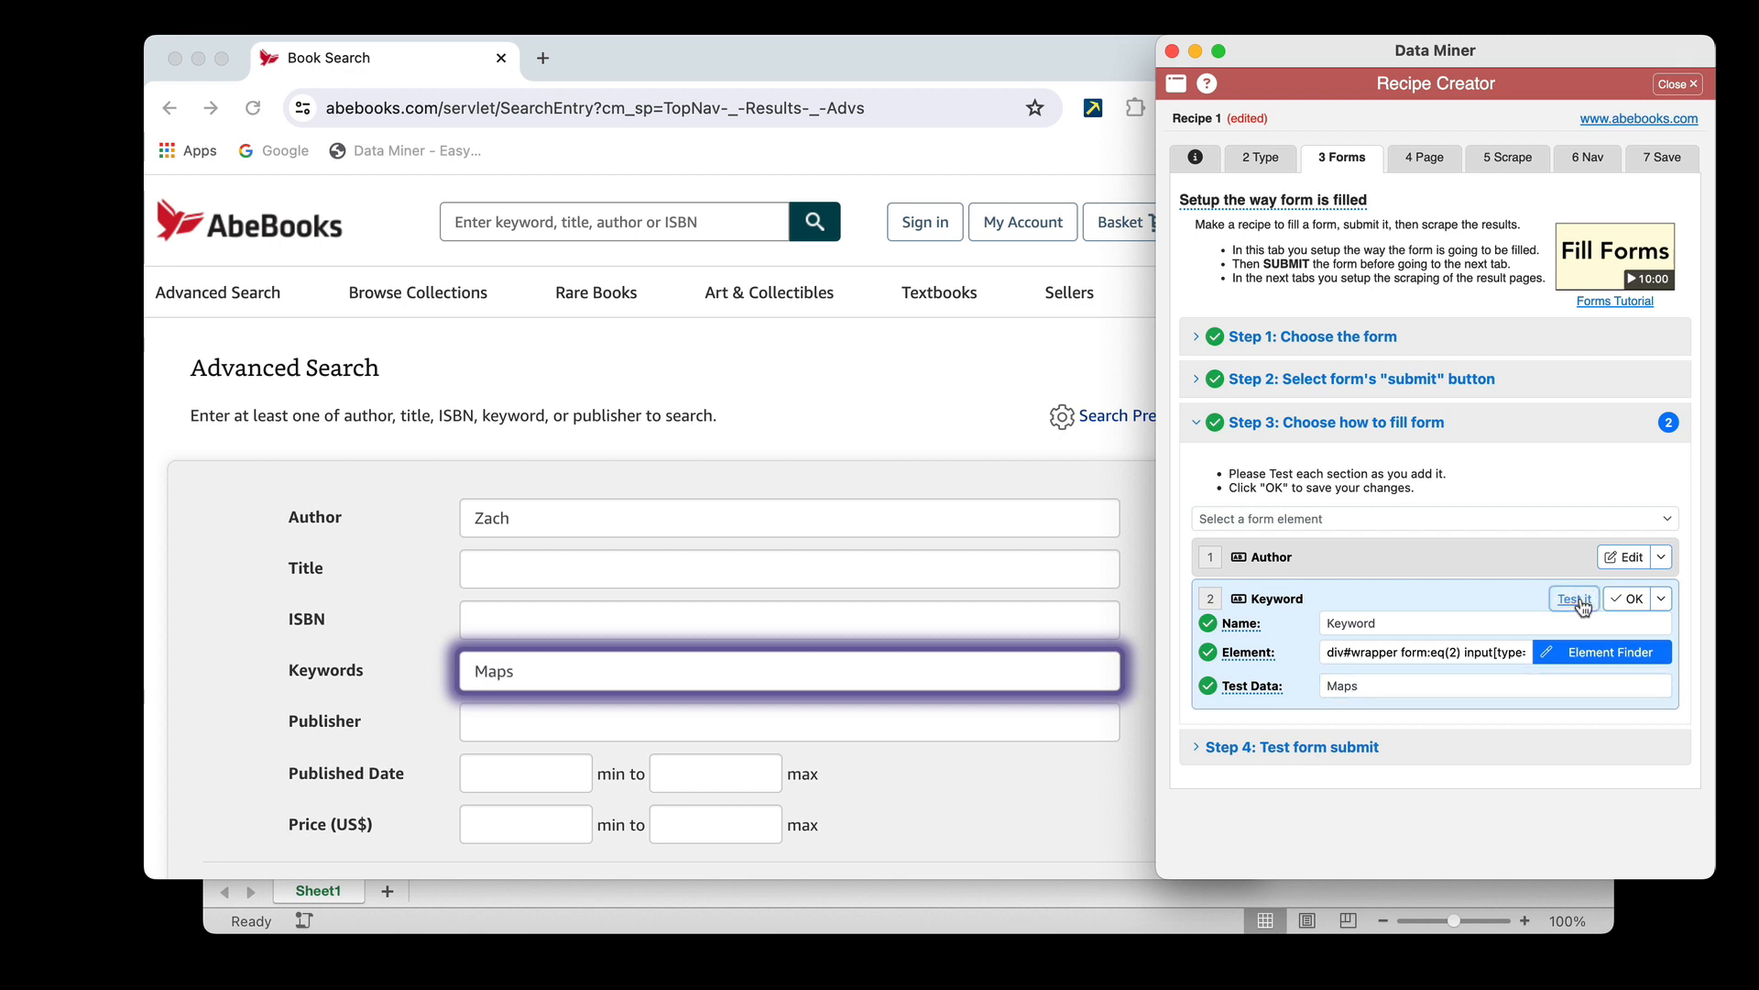
click(1631, 598)
Check the Excel sheet for the next search field, and add a Checkbox element named Book to the form-filling setup
click(1387, 519)
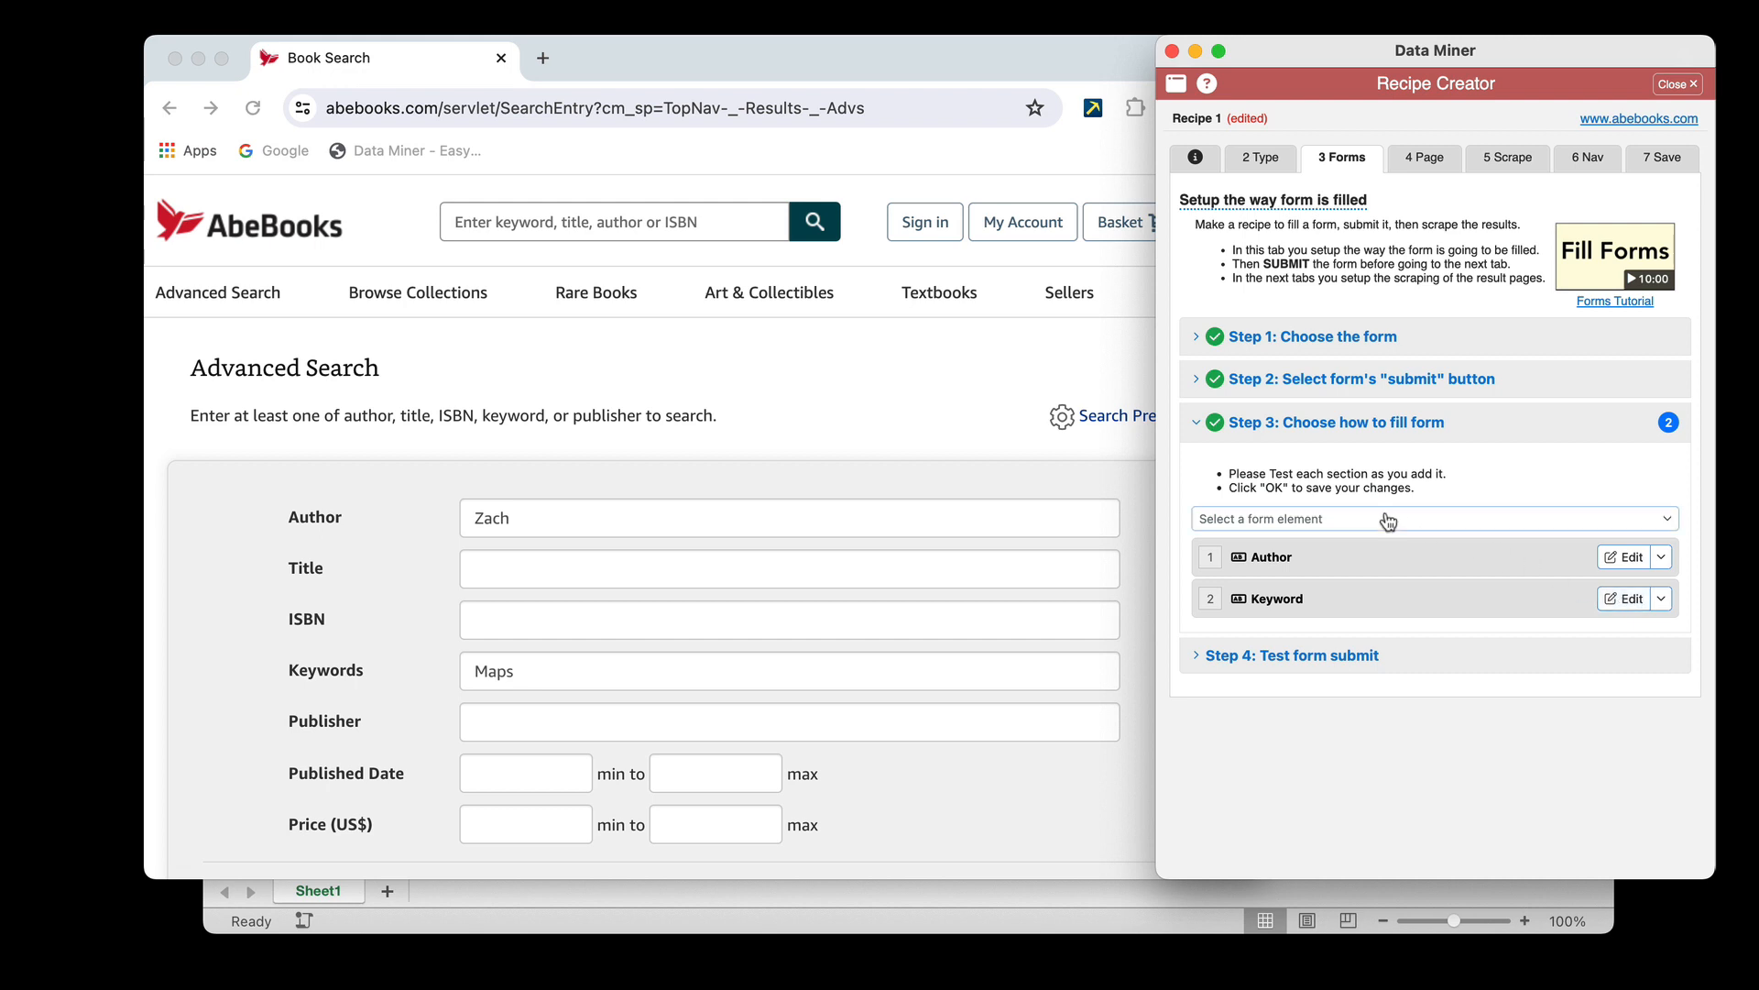
click(1450, 894)
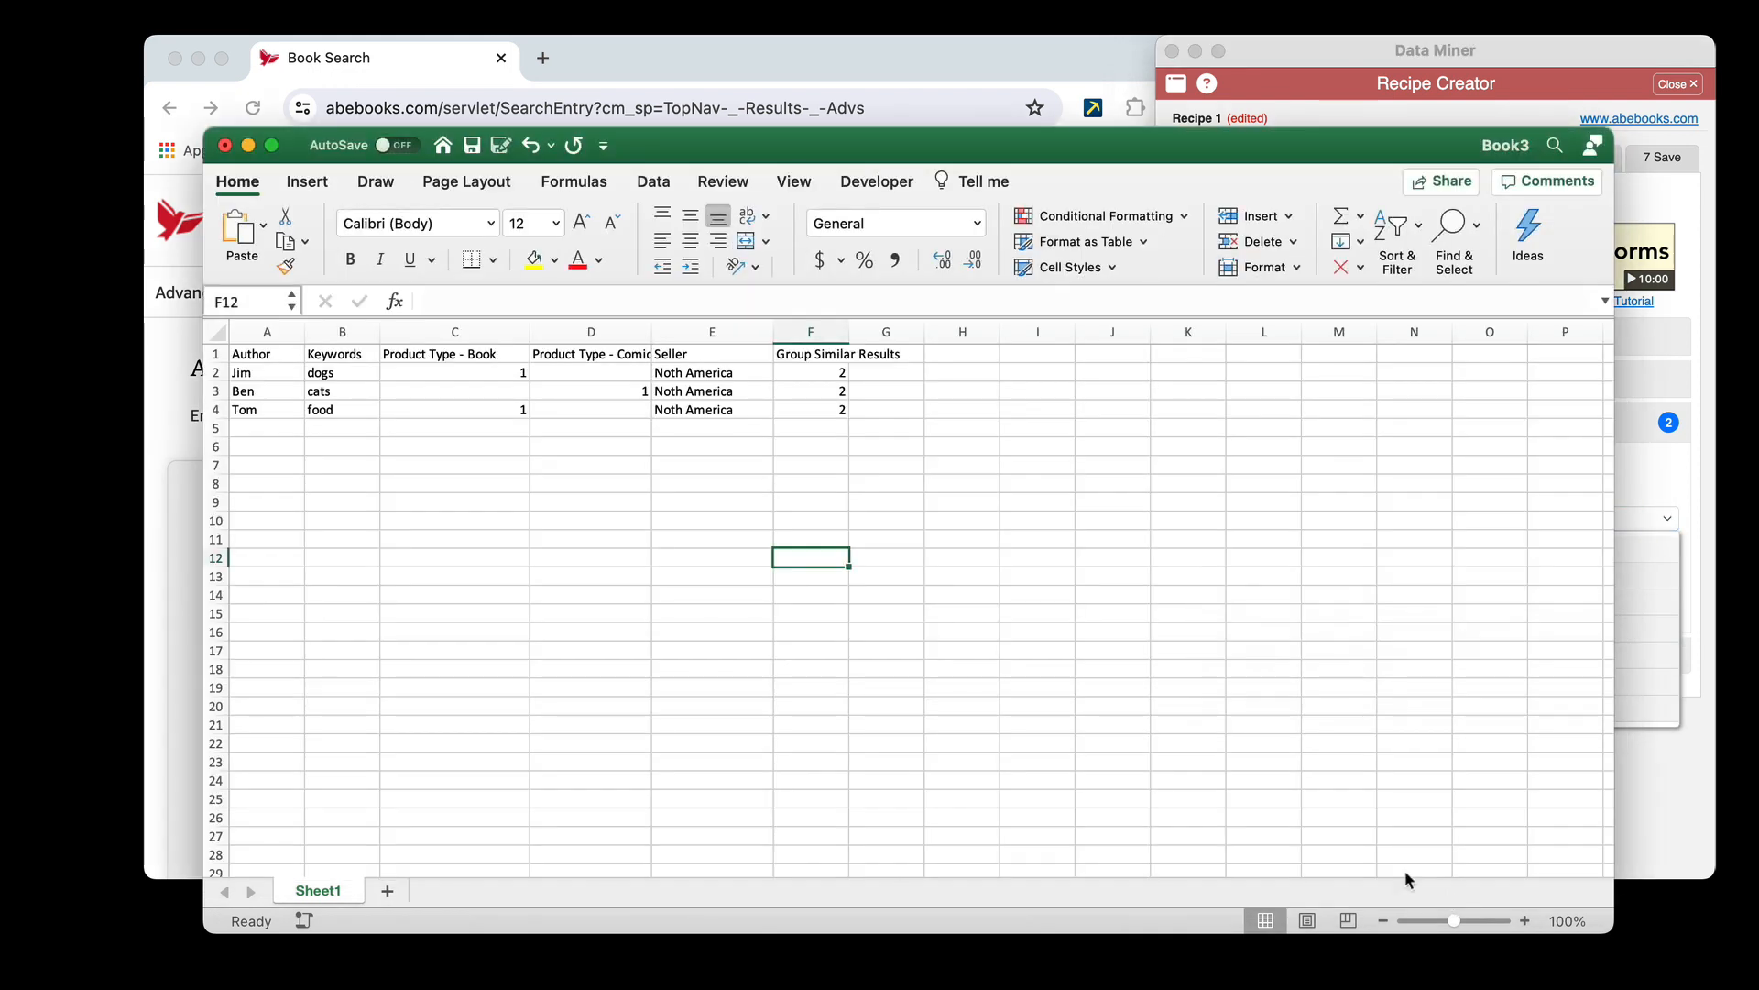
click(506, 409)
click(683, 70)
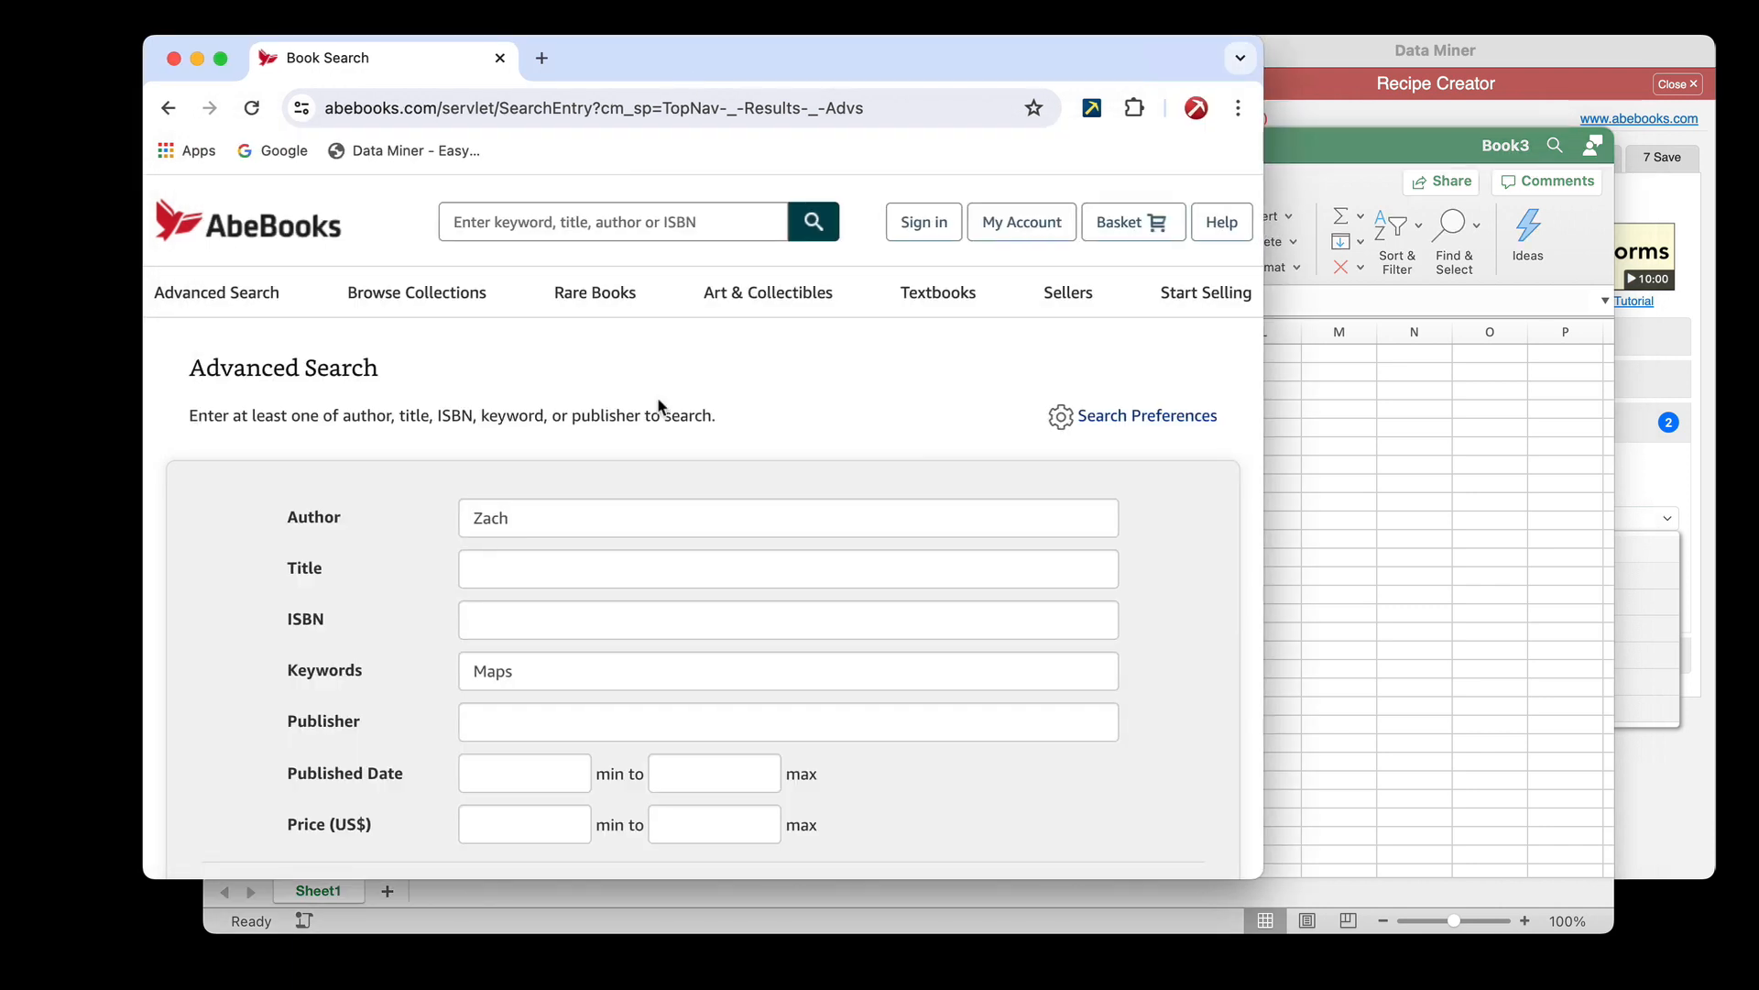
scroll(657, 398, down, 3)
scroll(657, 398, down, 2)
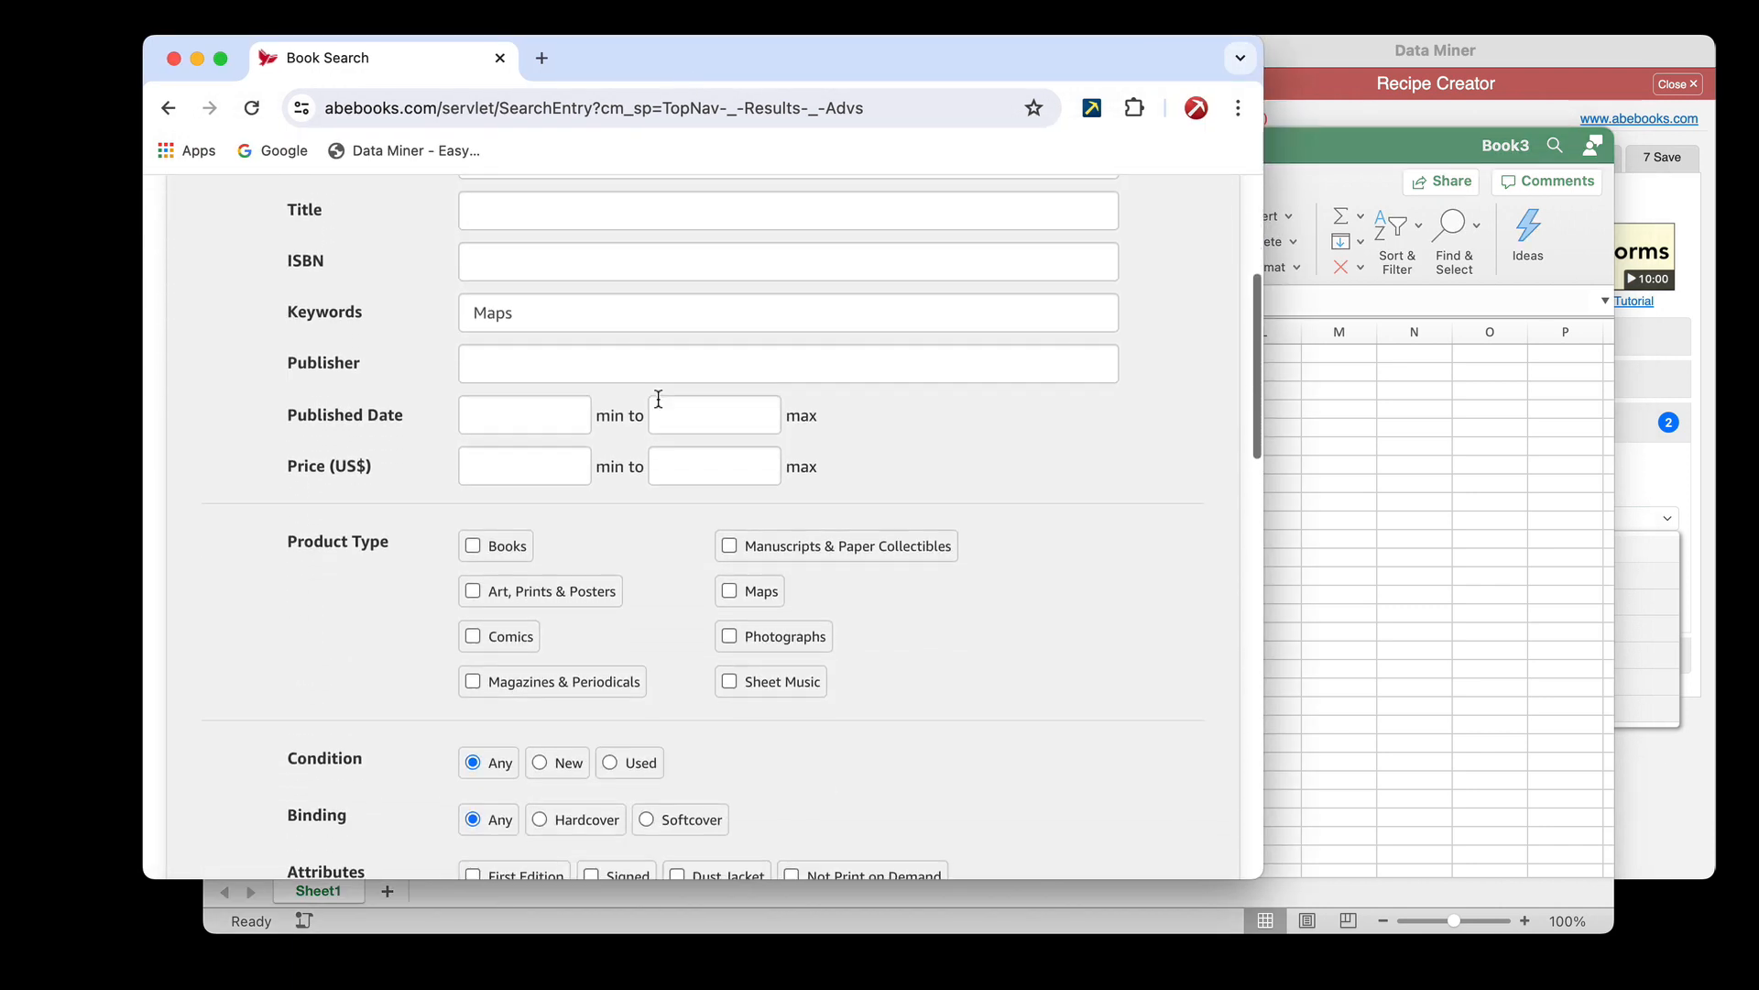
click(1630, 487)
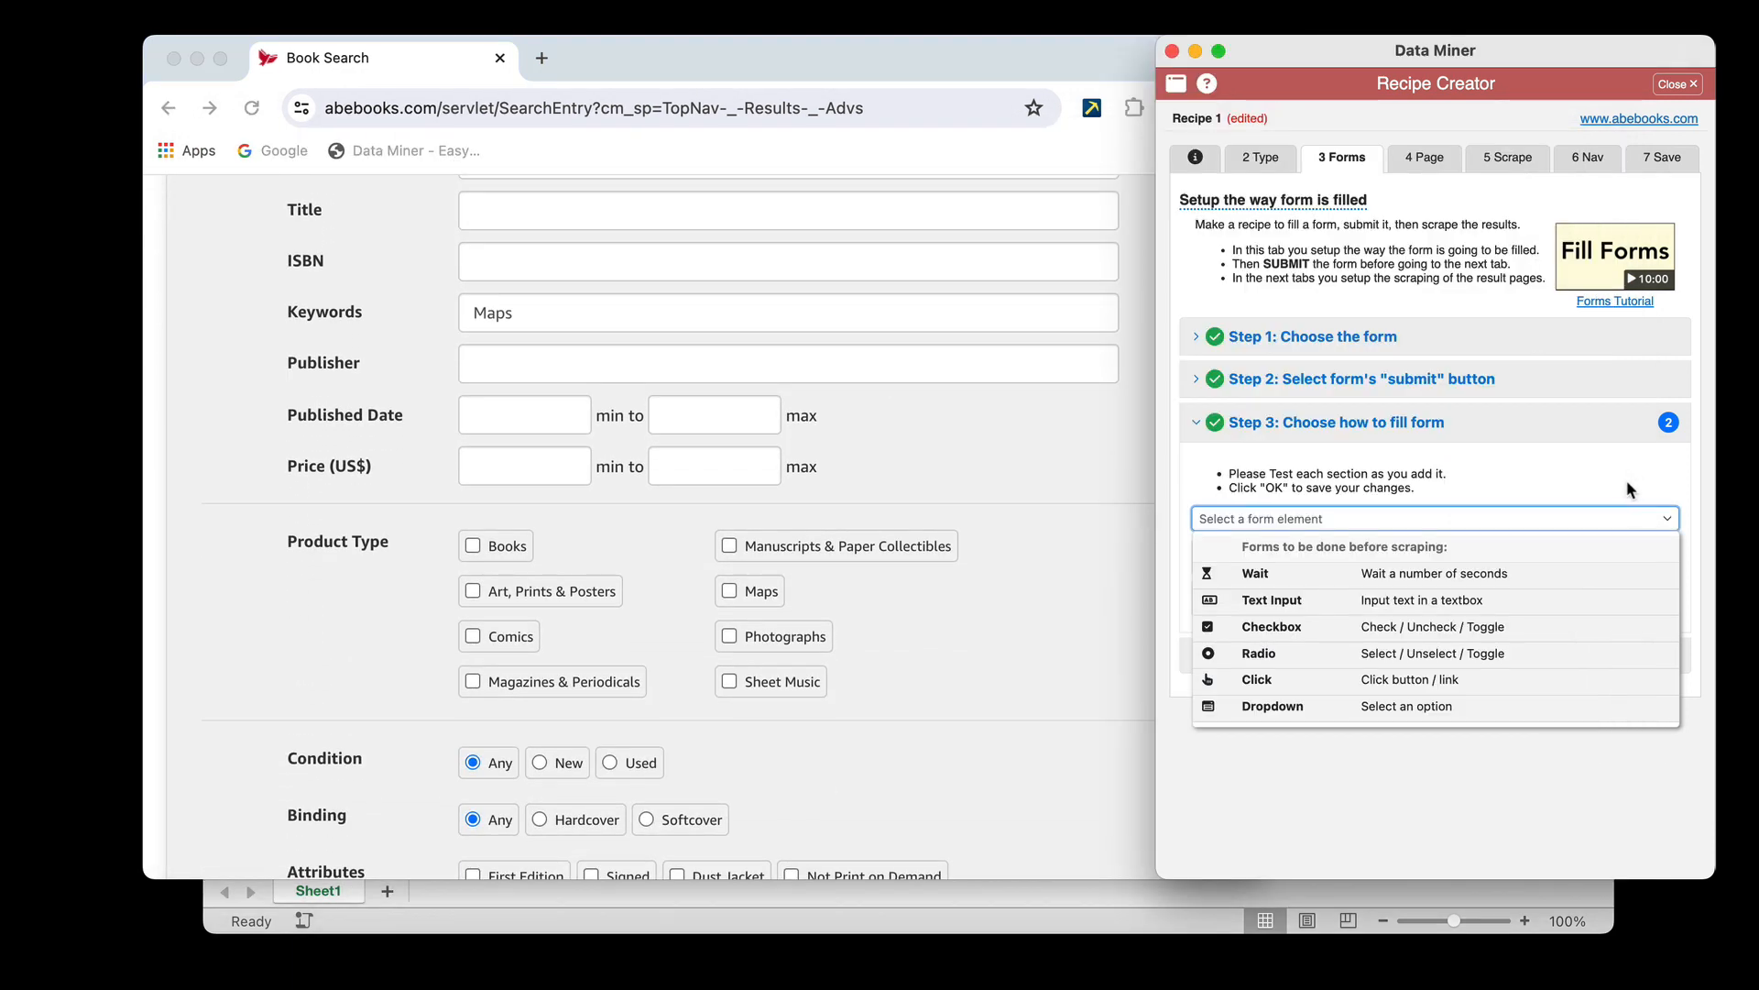
click(1302, 632)
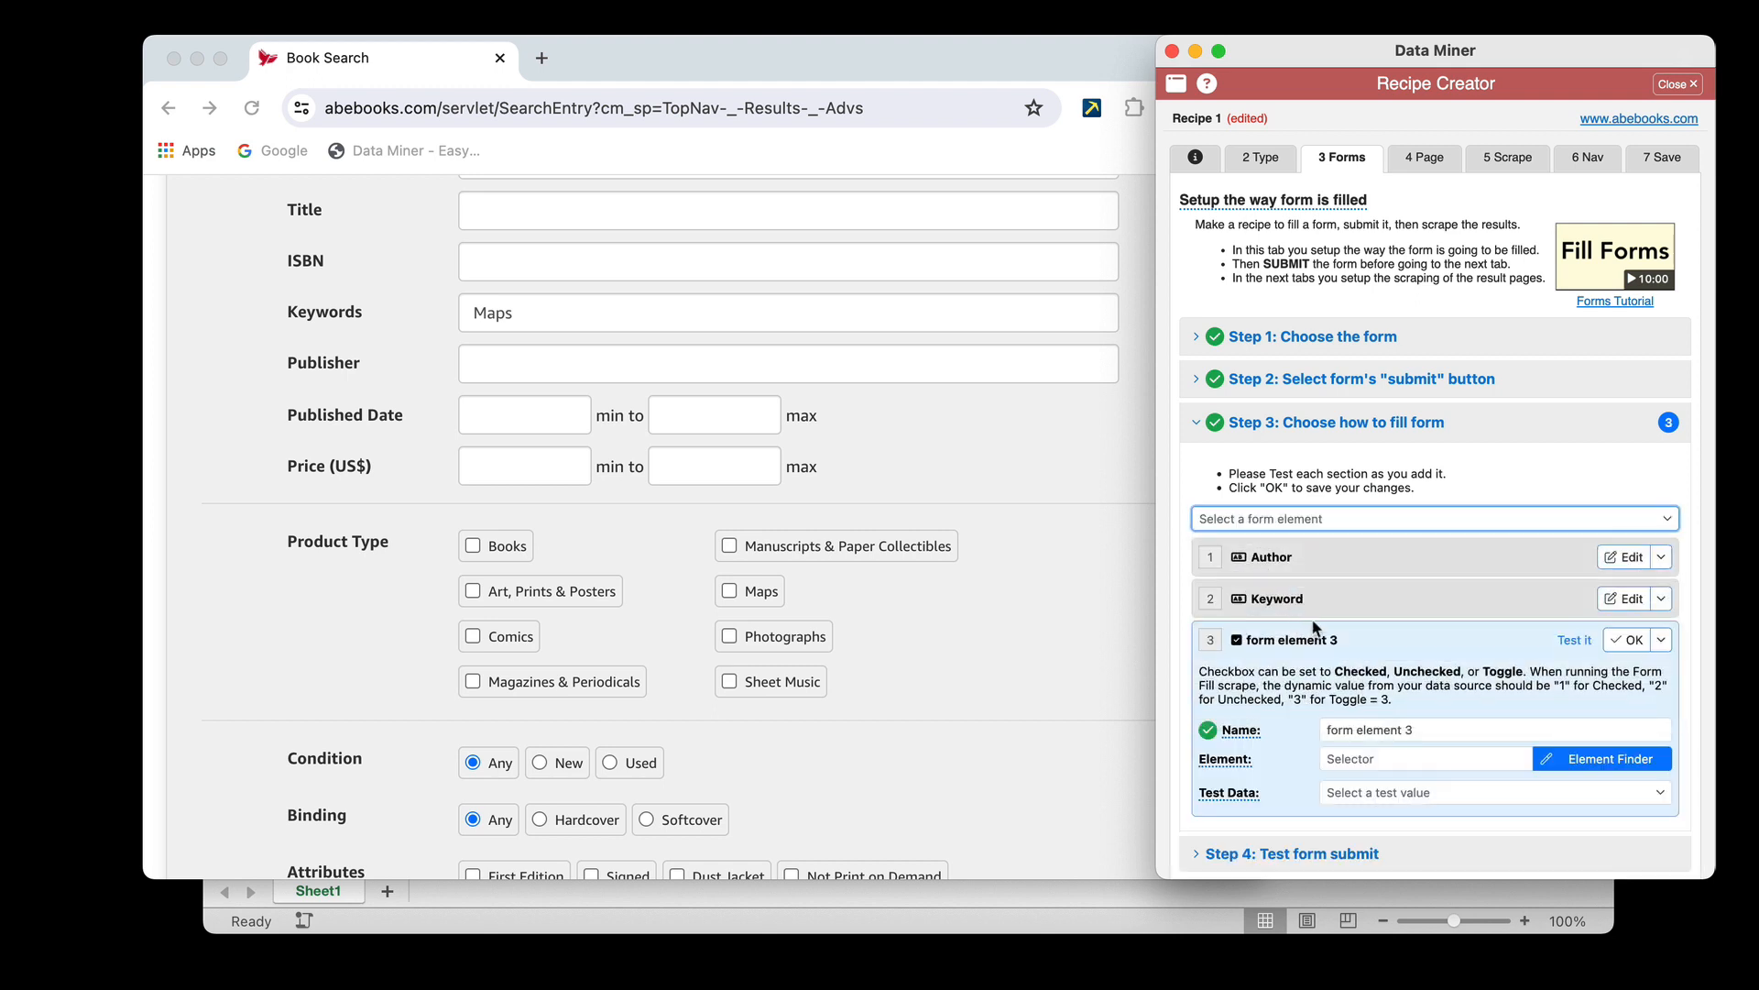
click(1430, 728)
text(Book)
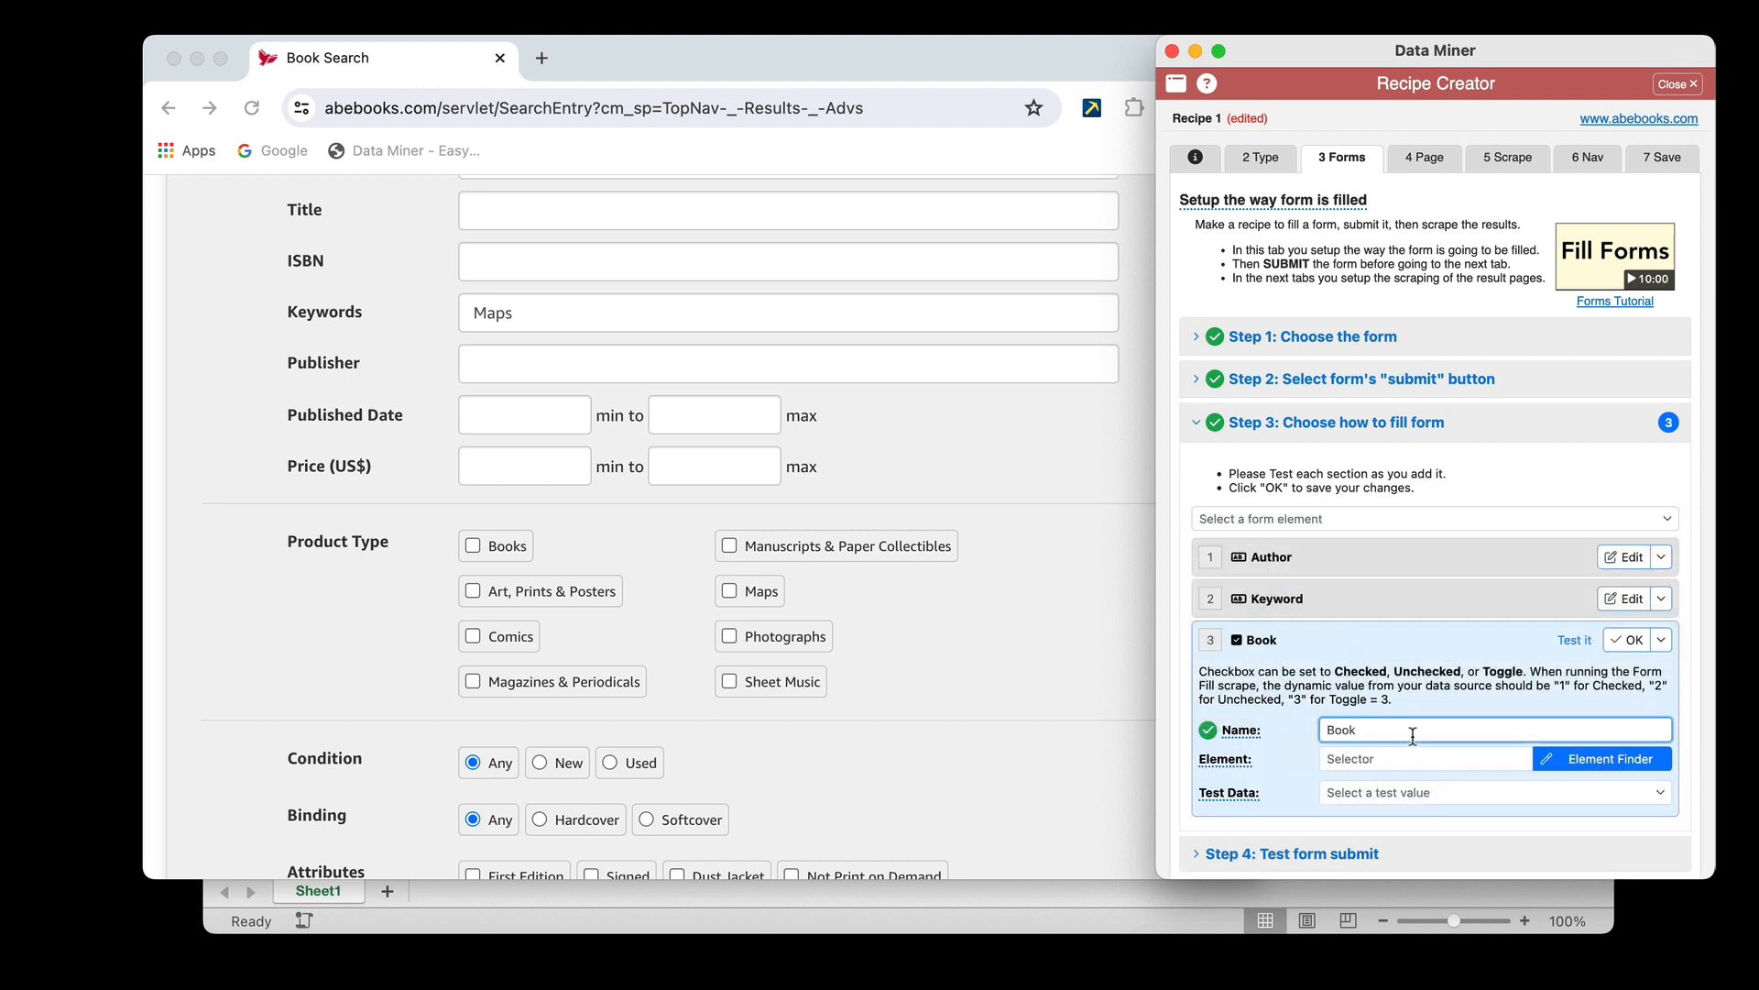
Use the Element Finder to assign the Books checkbox under Product Type to the Book element
click(1588, 759)
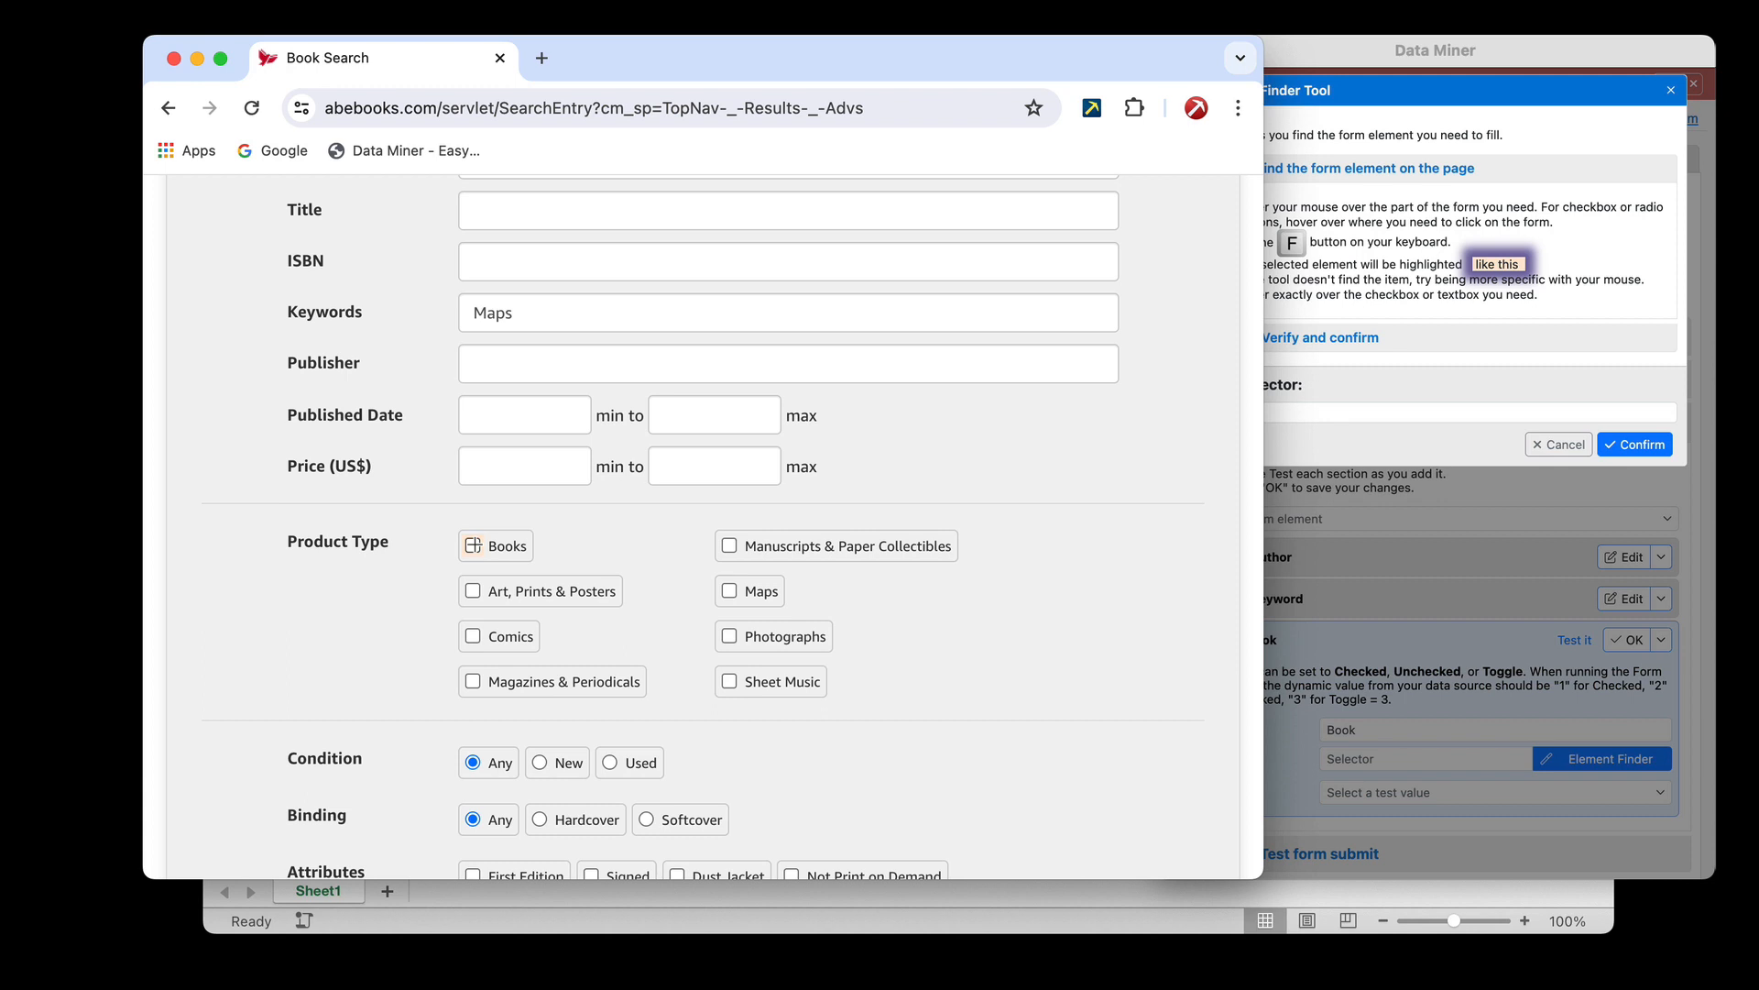
key(f)
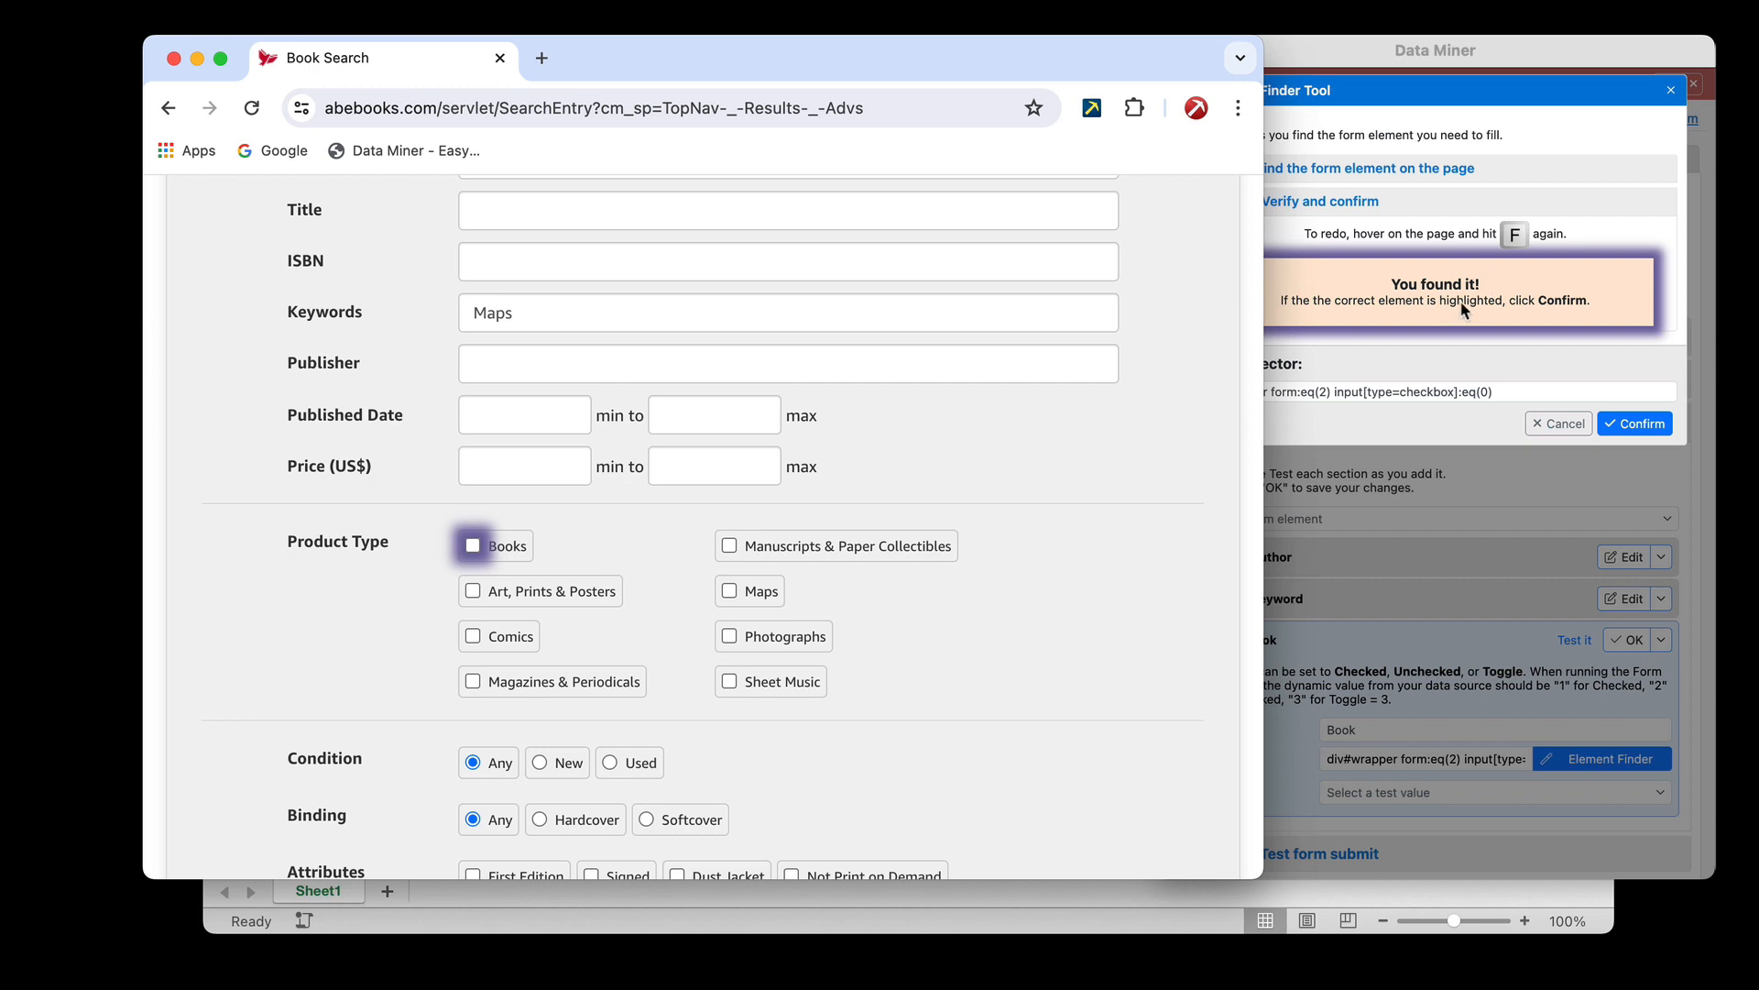
click(1644, 426)
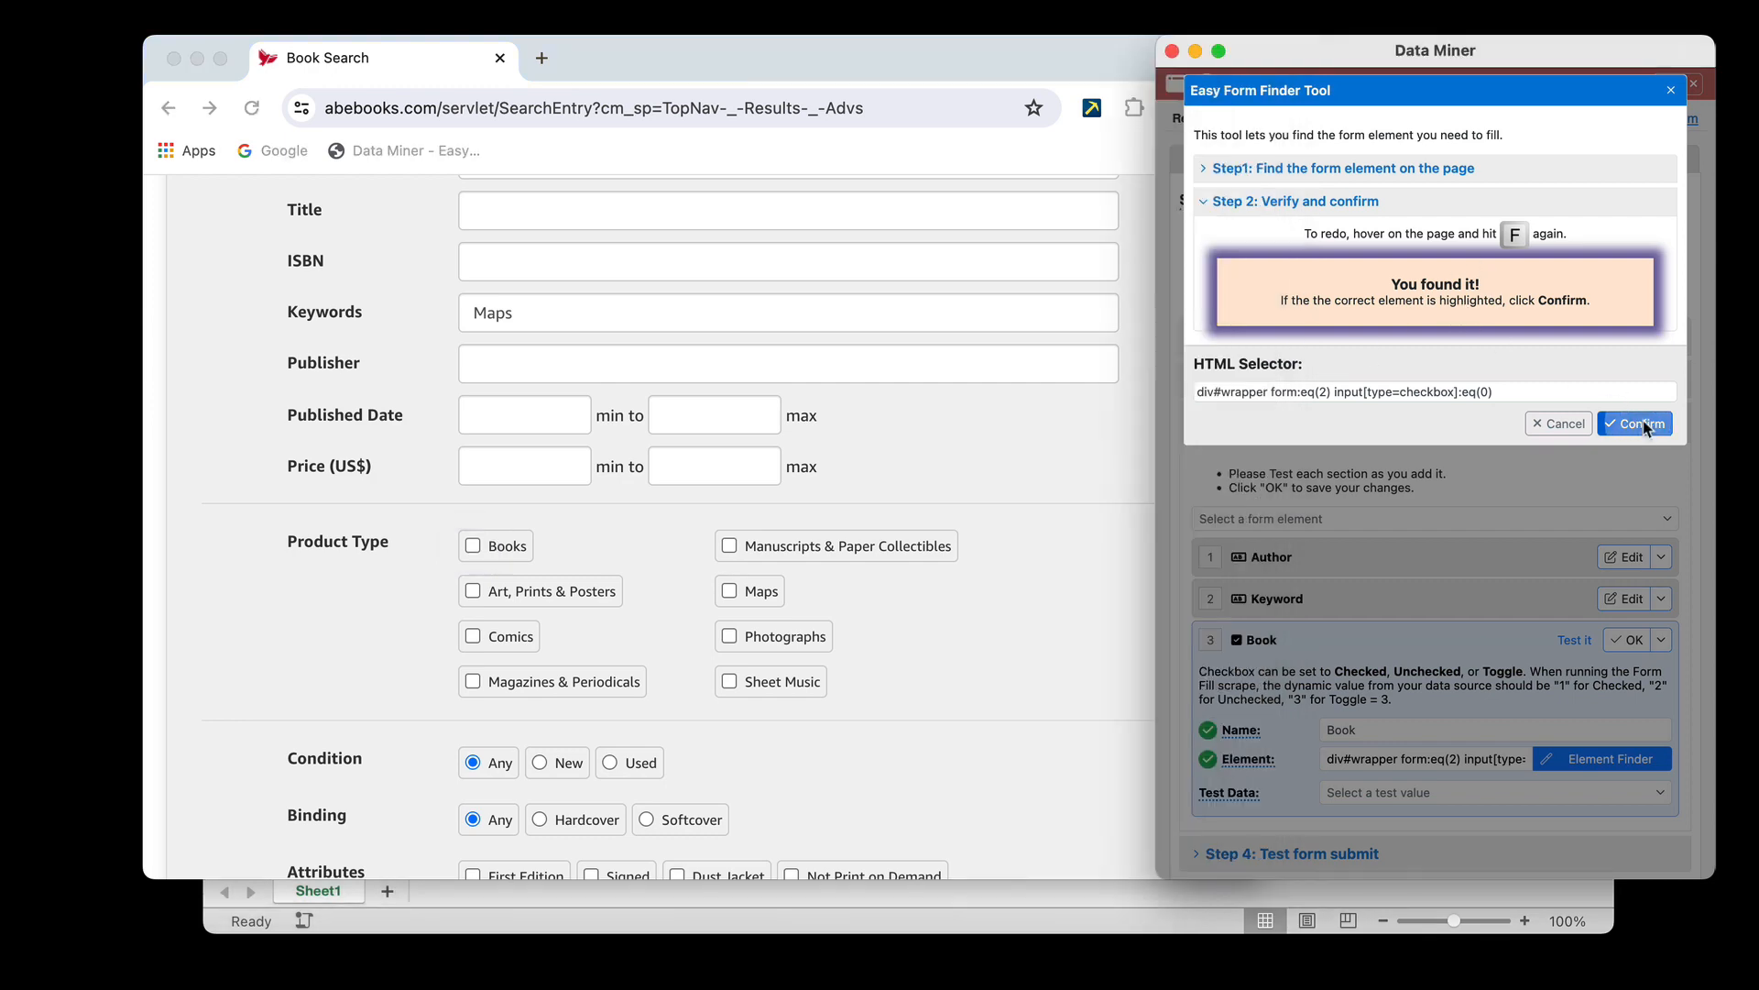
Set the Book element's test data to "Checked - set test value to 1", test it on the form and save the element
scroll(1444, 695, down, 1)
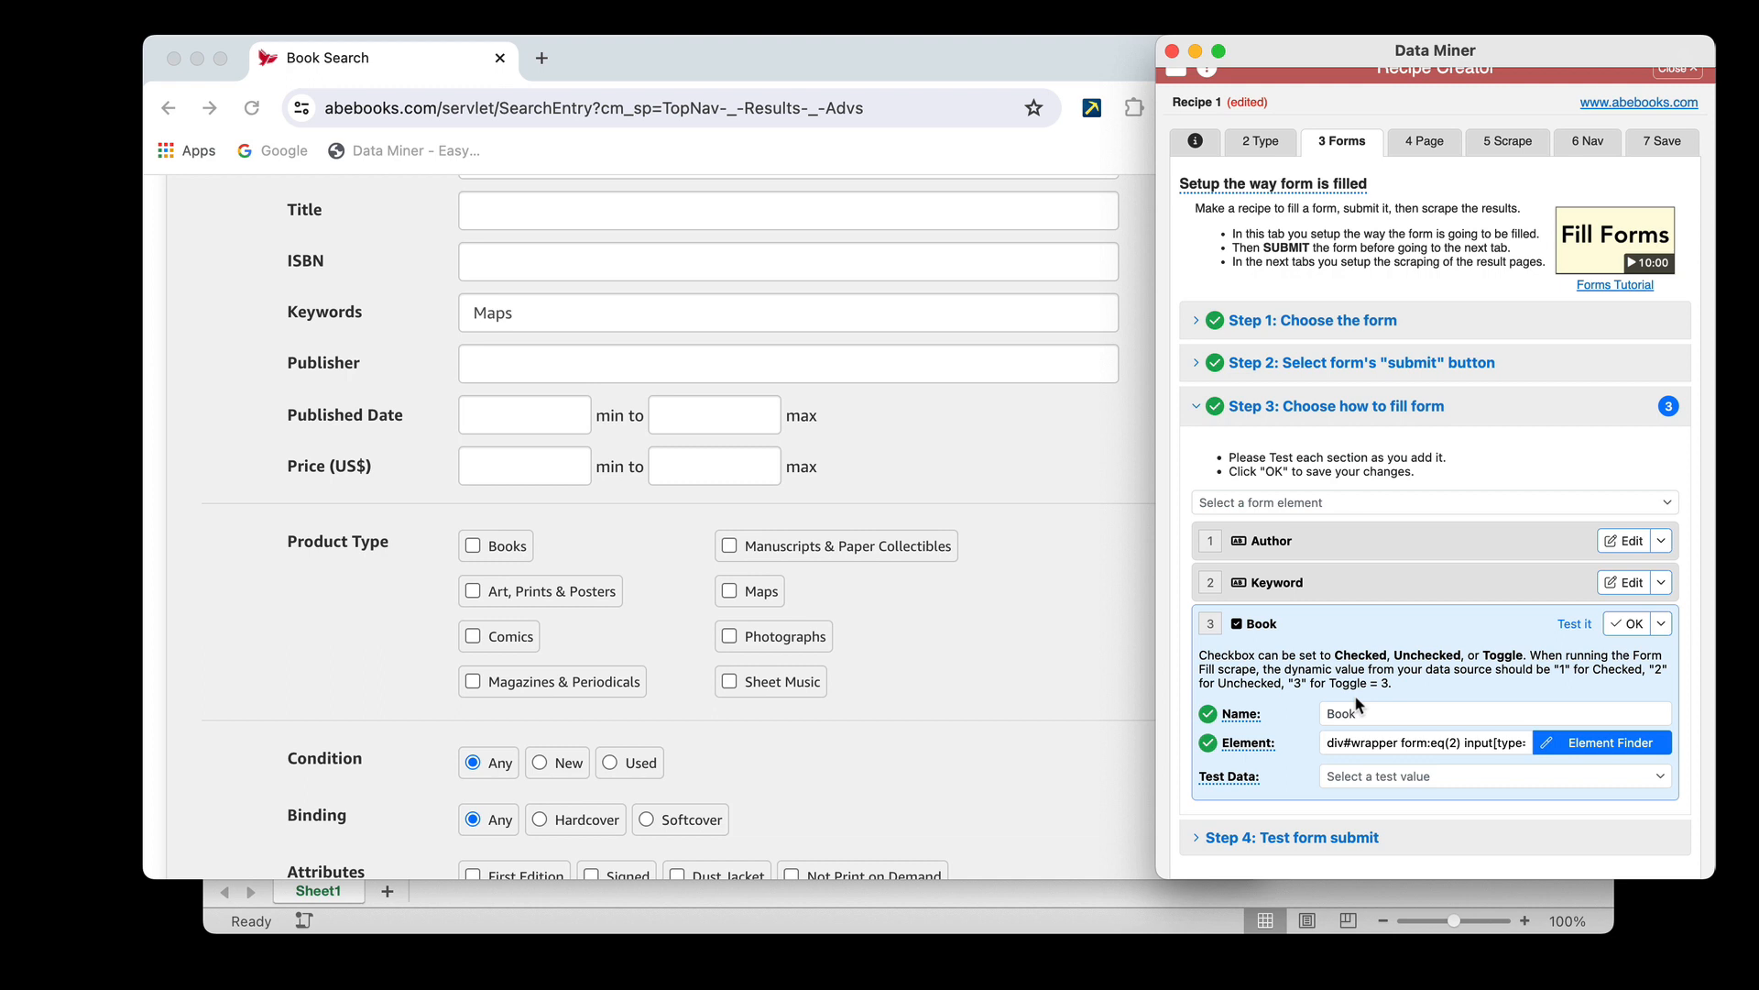
click(1373, 779)
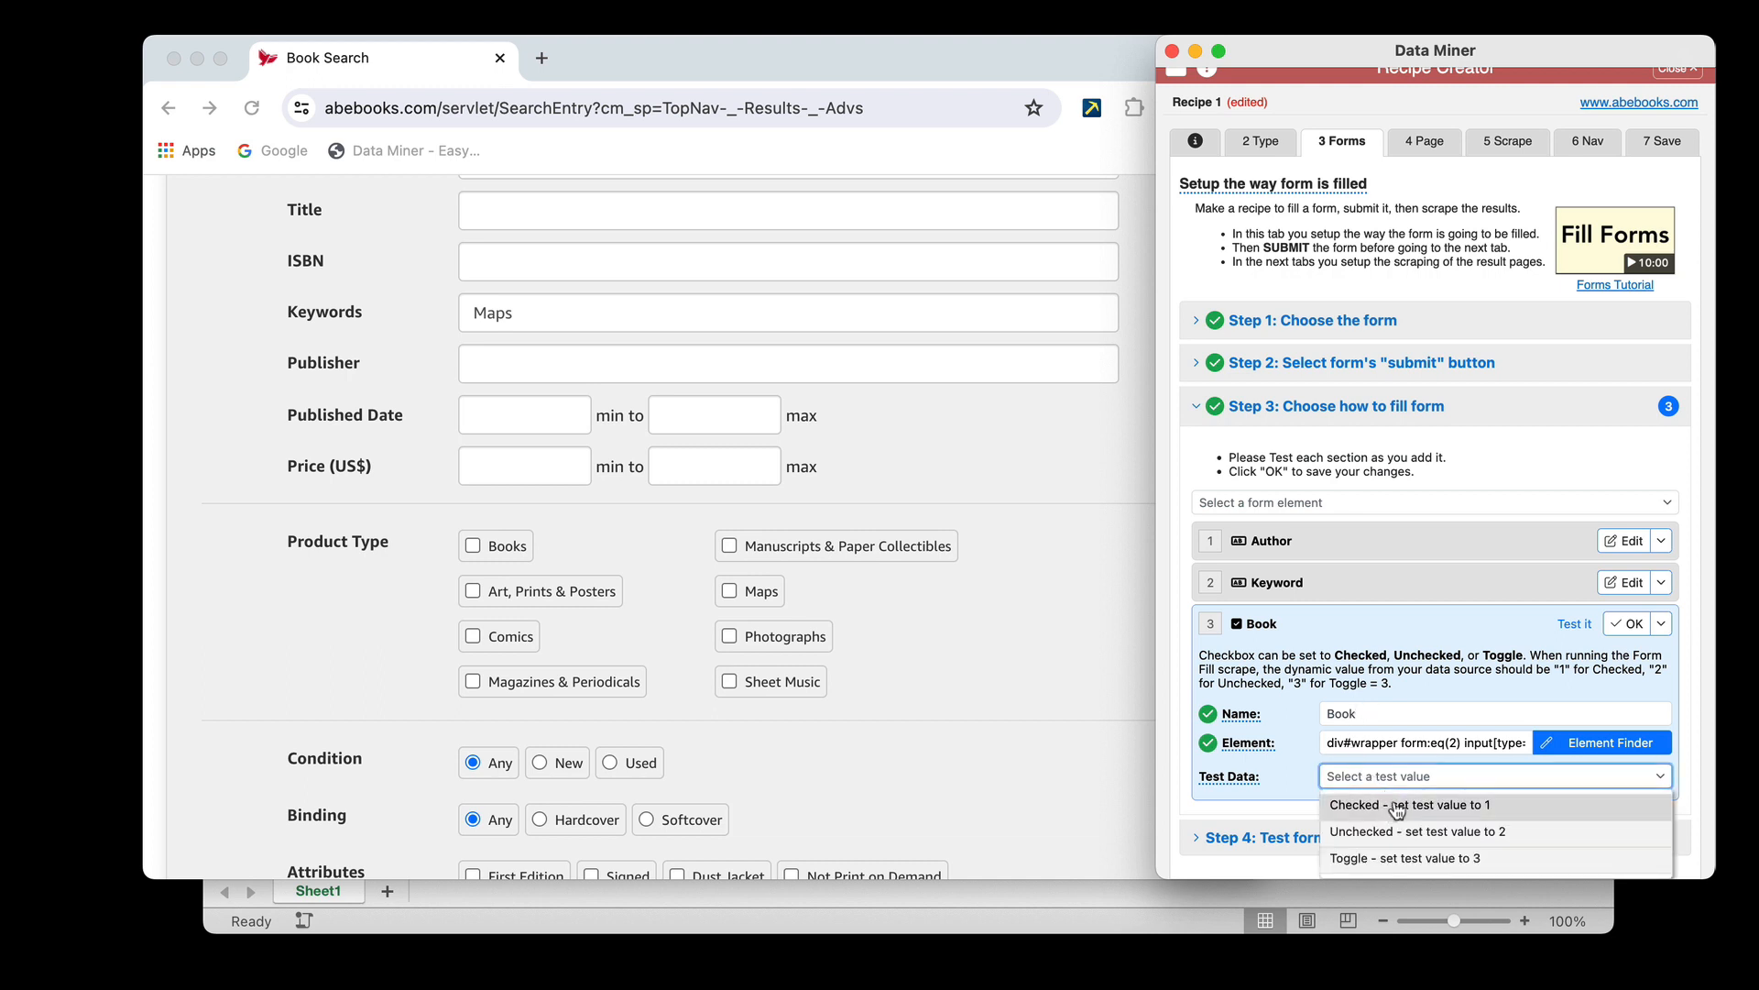
click(1405, 806)
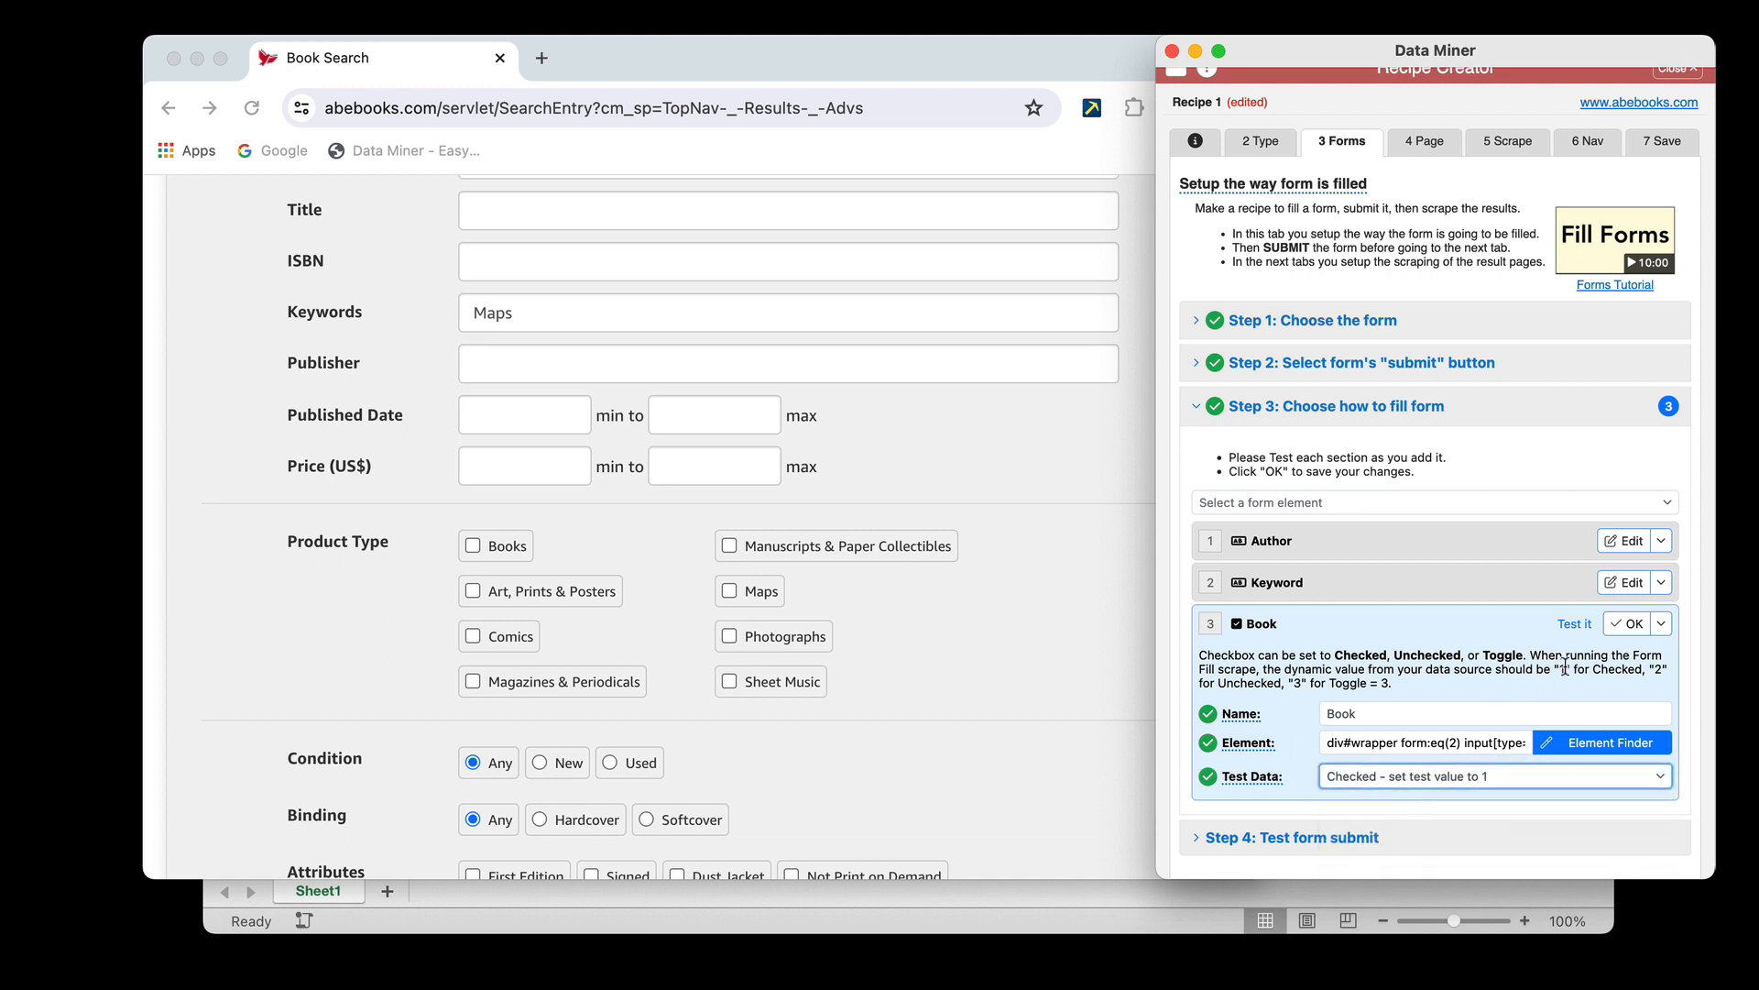
click(1576, 625)
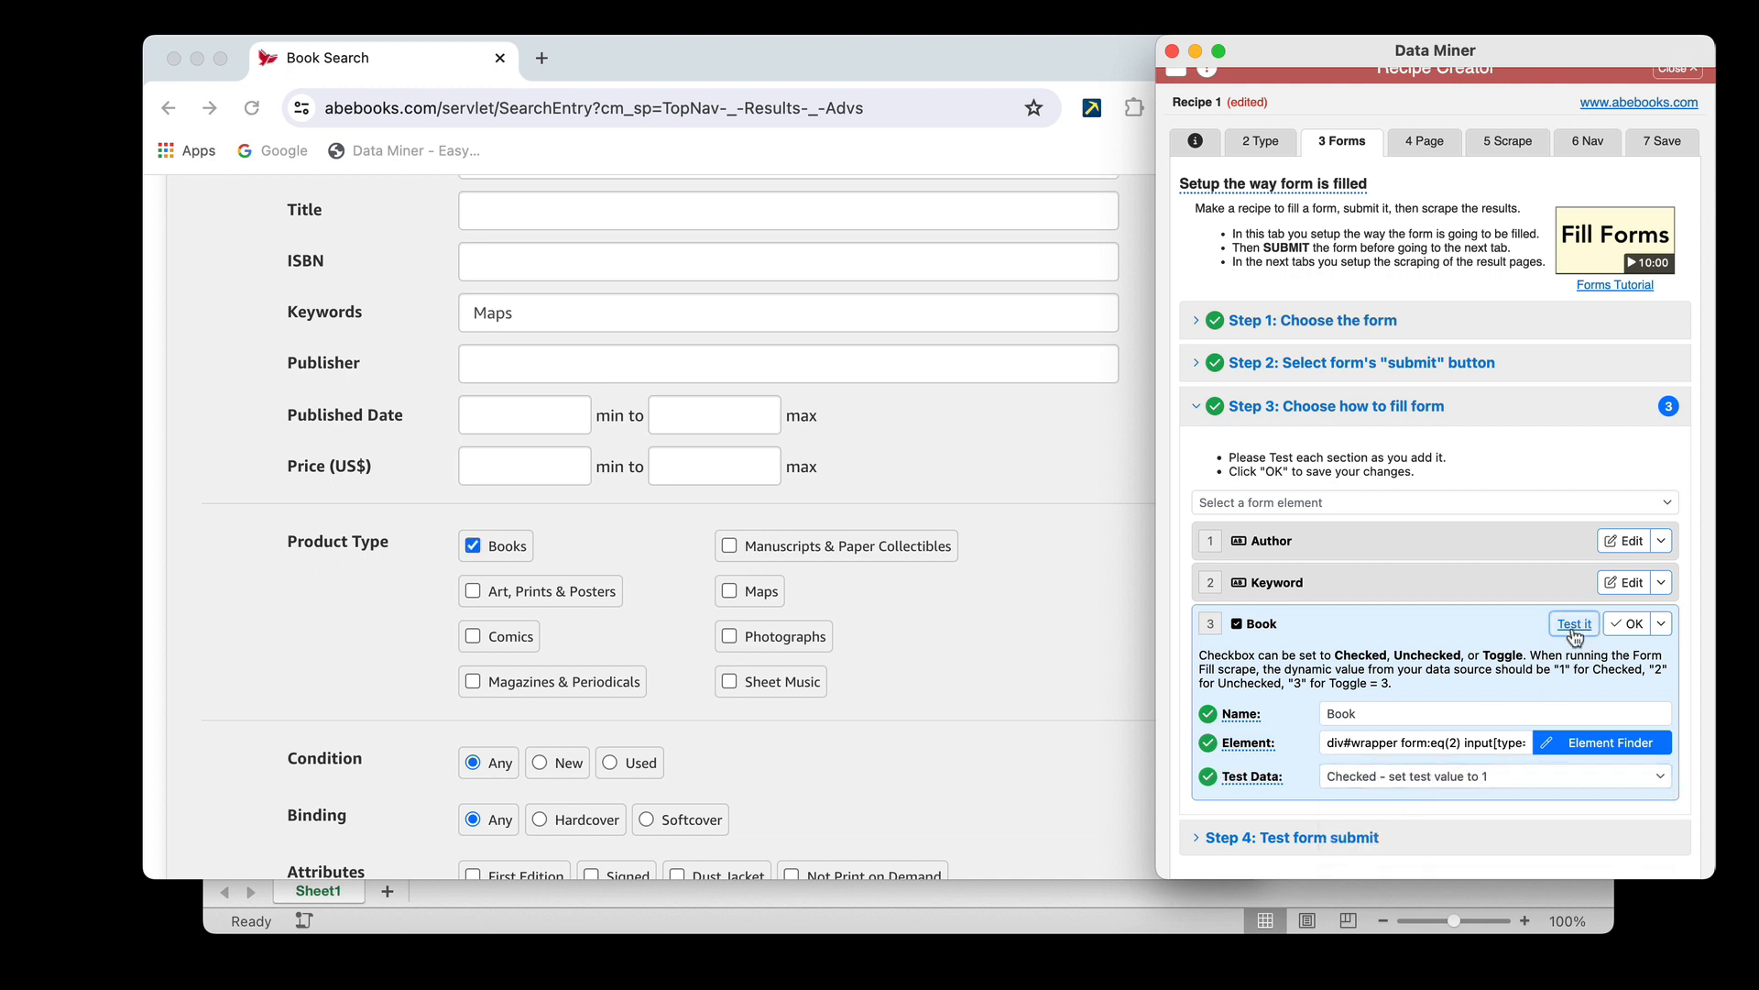
click(1631, 625)
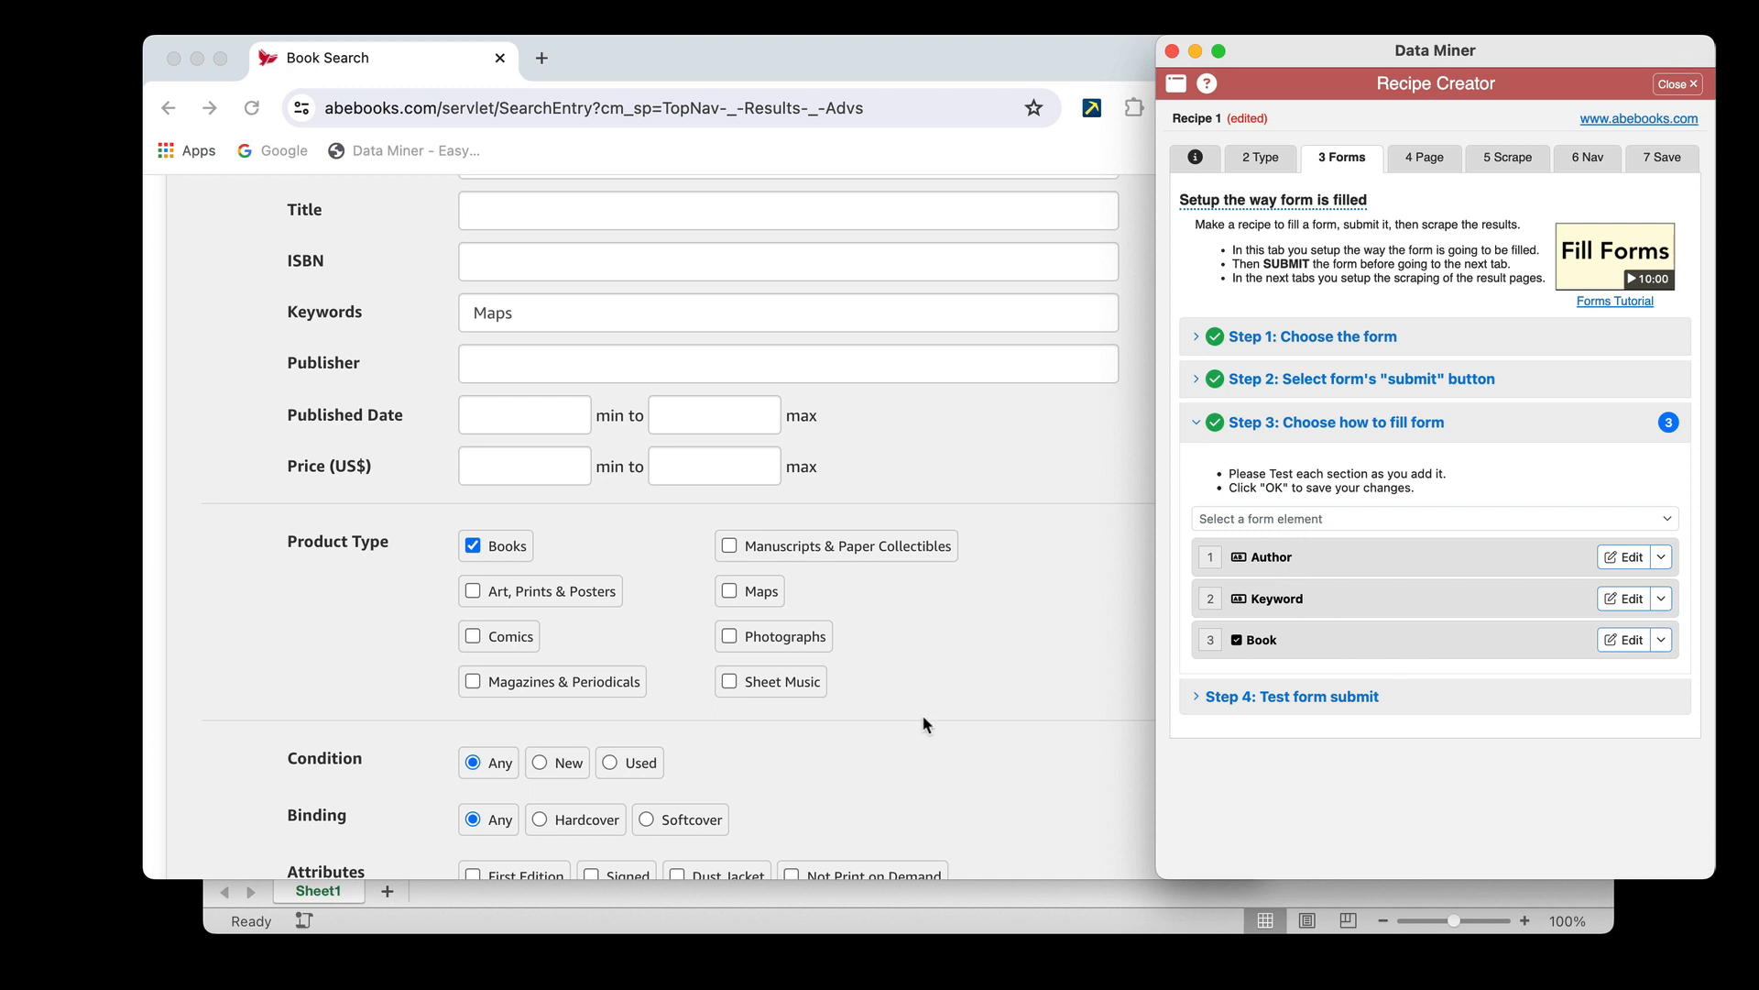
Add a Checkbox element named Comic to the form-filling setup
click(1309, 521)
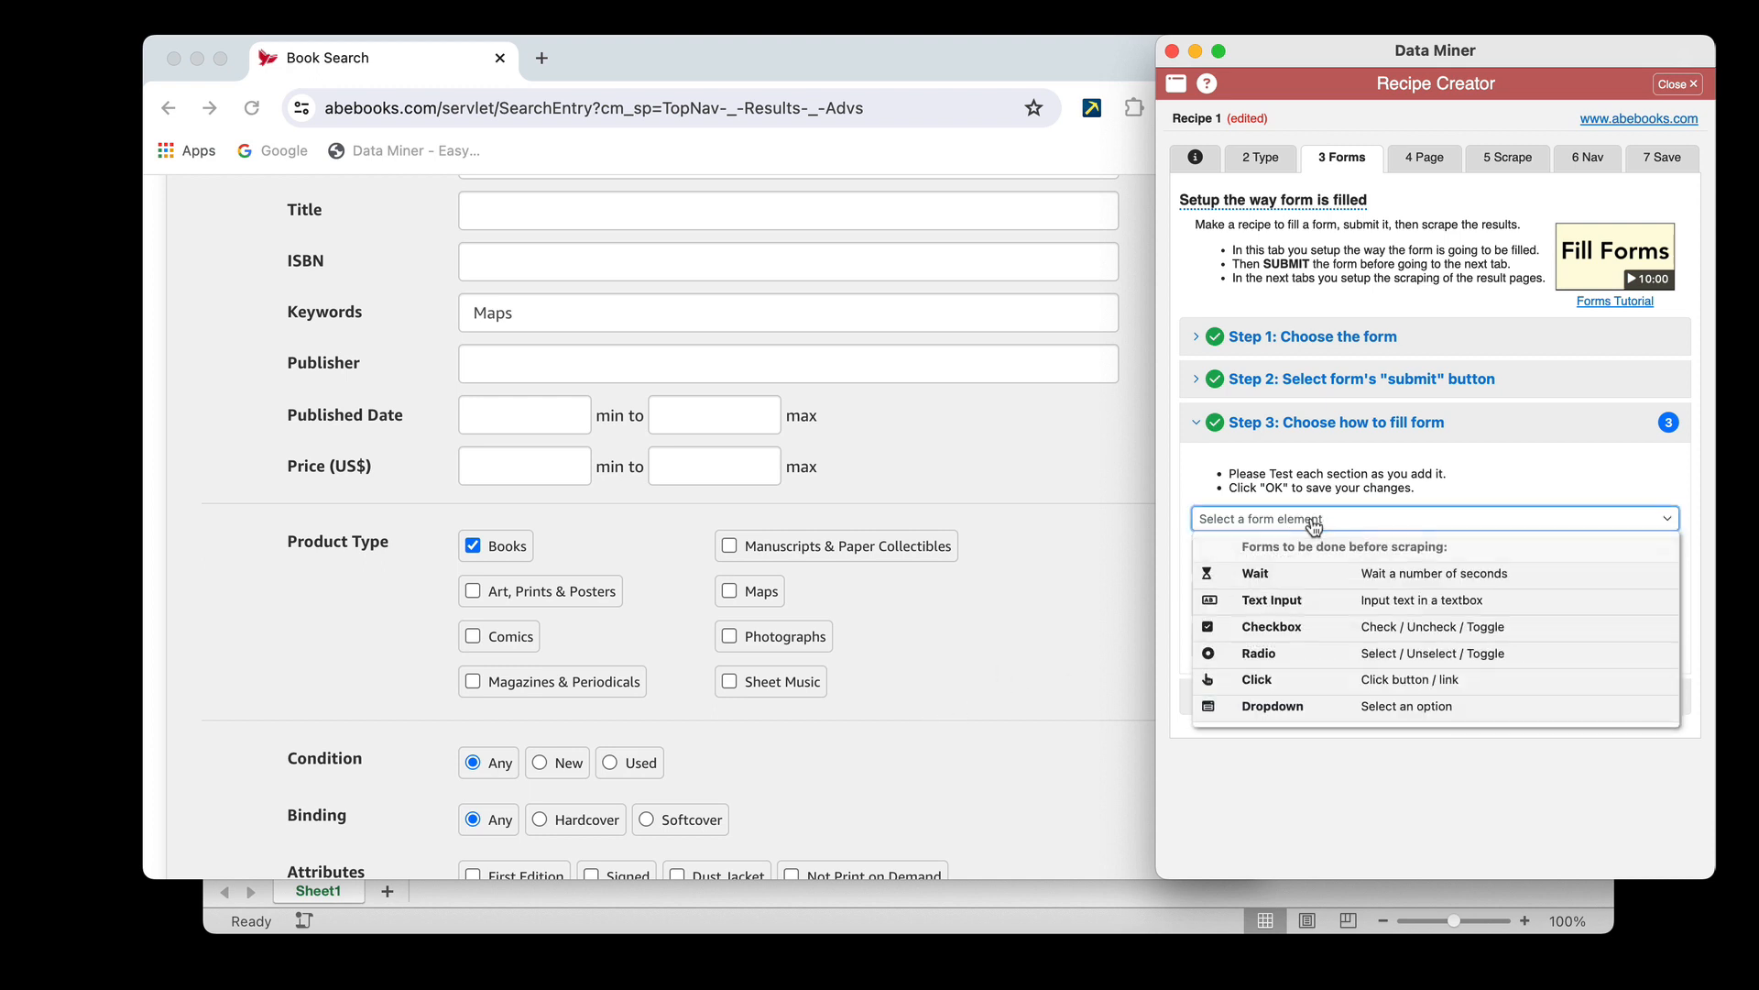
click(1277, 626)
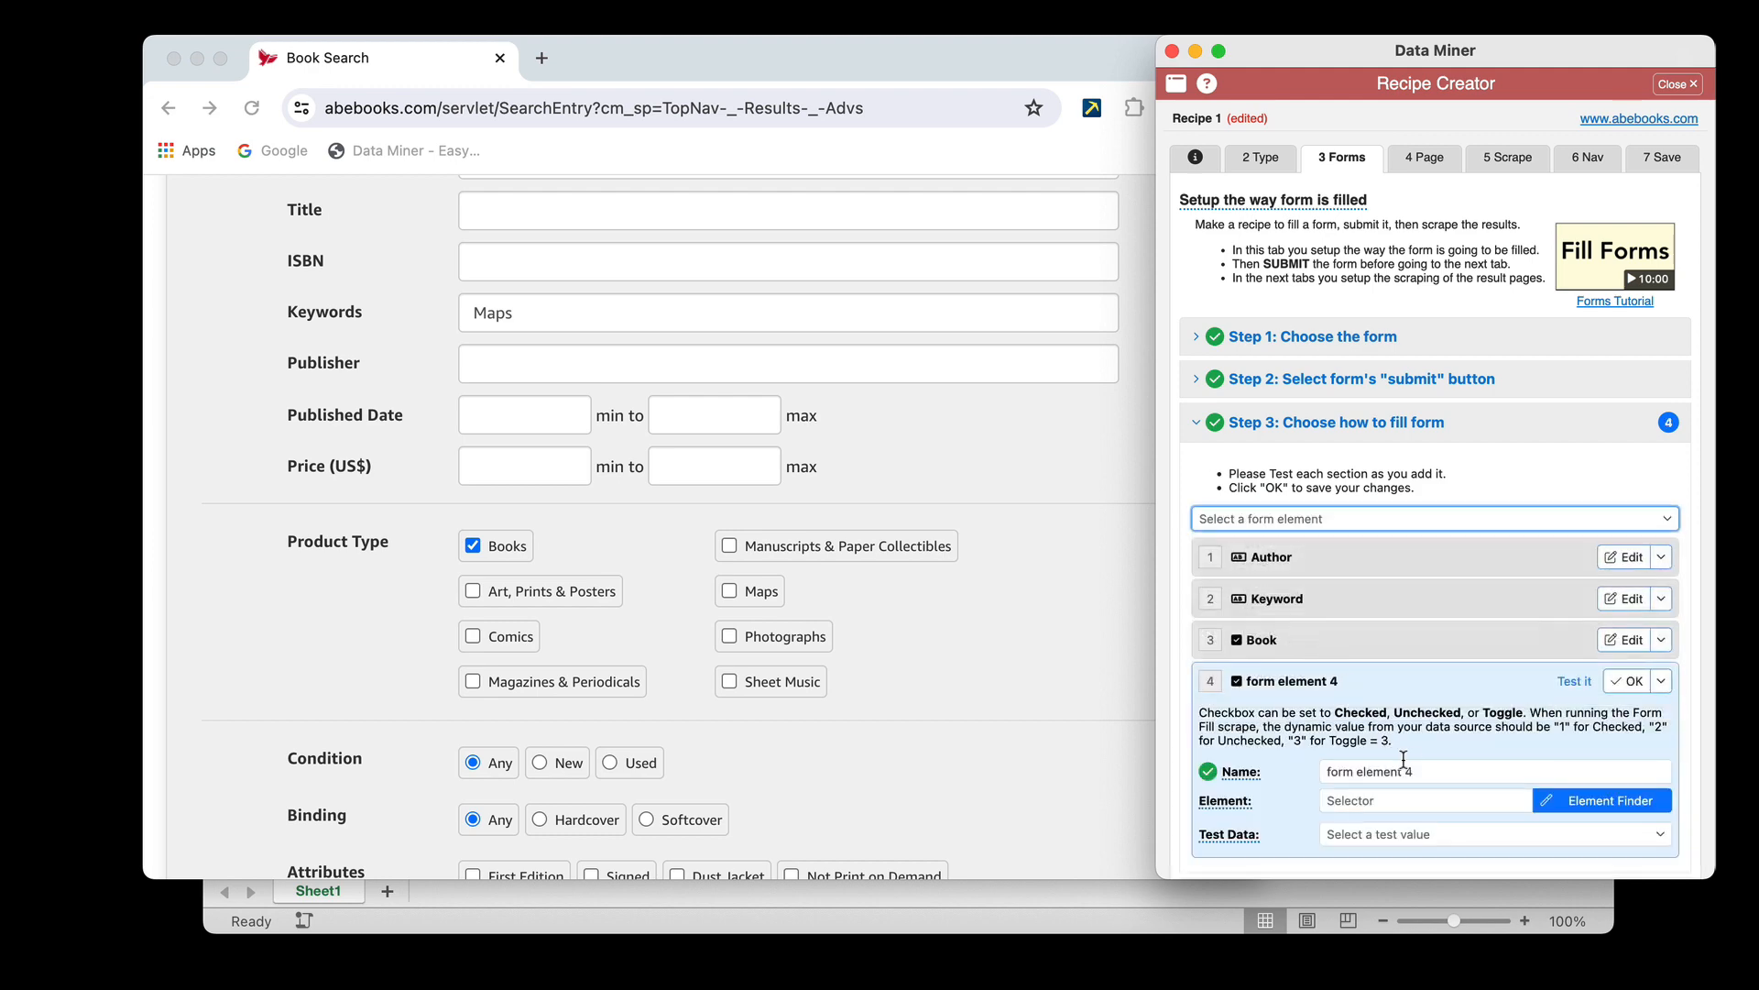
click(1338, 773)
key(super+a)
text(Comic)
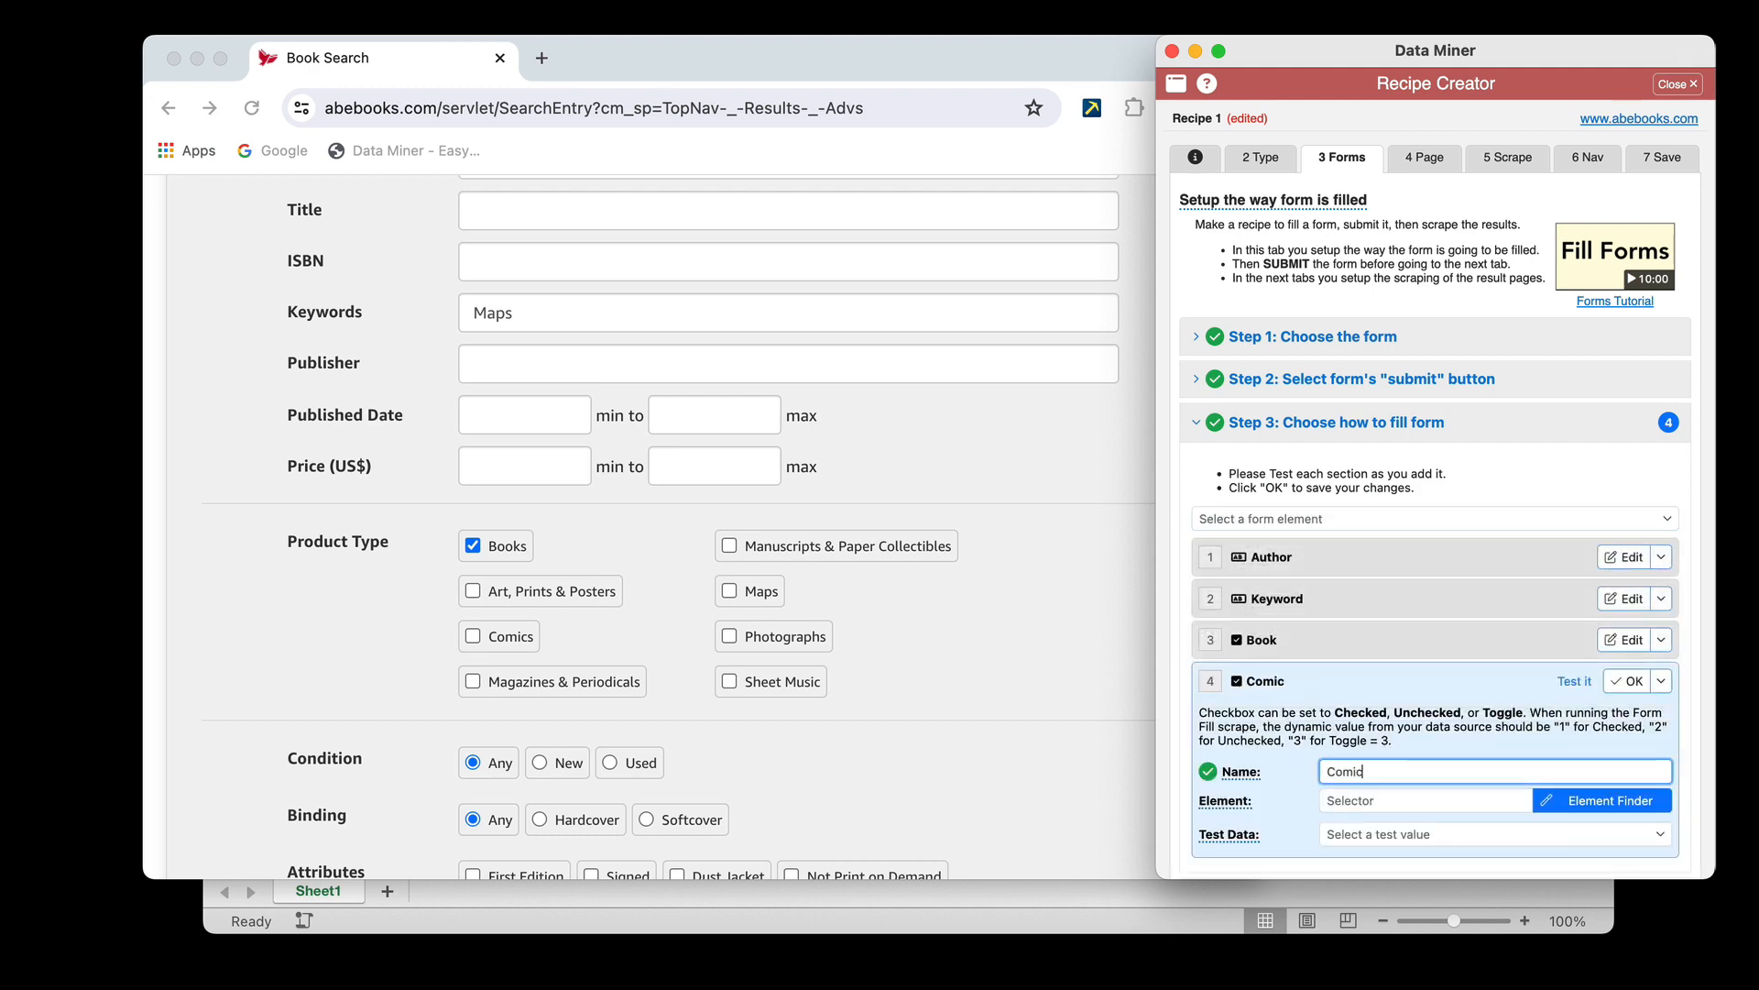
Use the Element Finder to assign the Comics checkbox under Product Type to the Comic element
click(1594, 800)
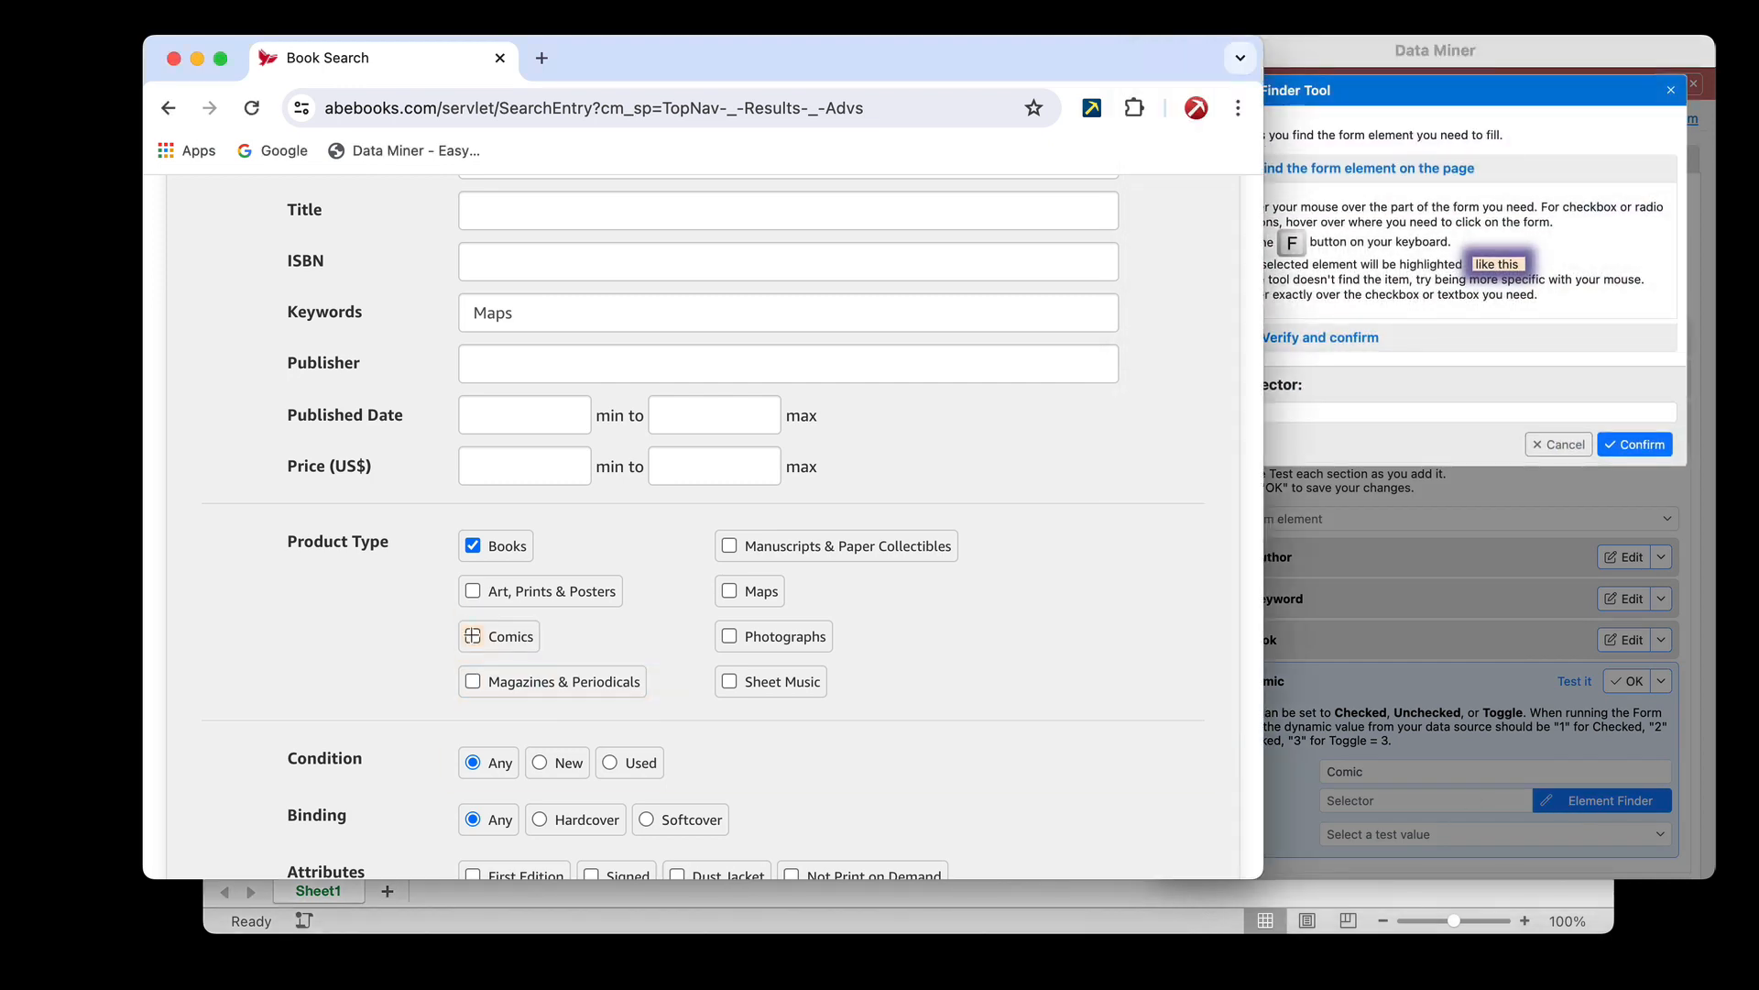
key(f)
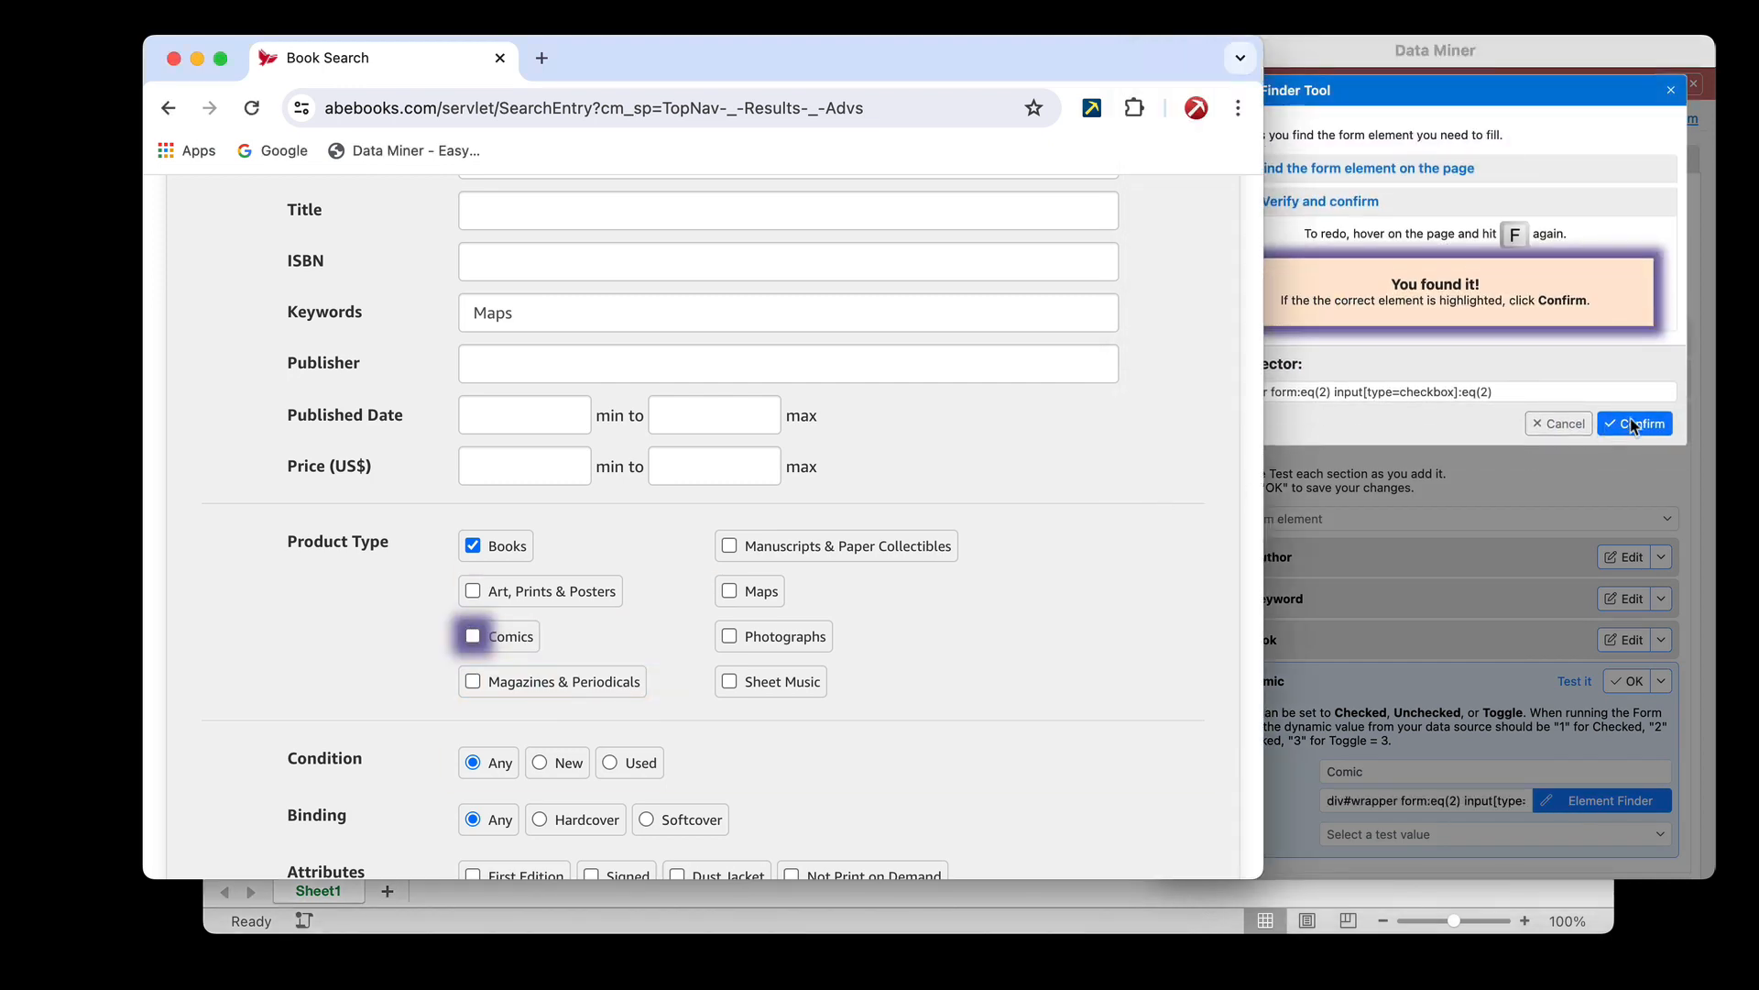
click(1631, 417)
click(1630, 421)
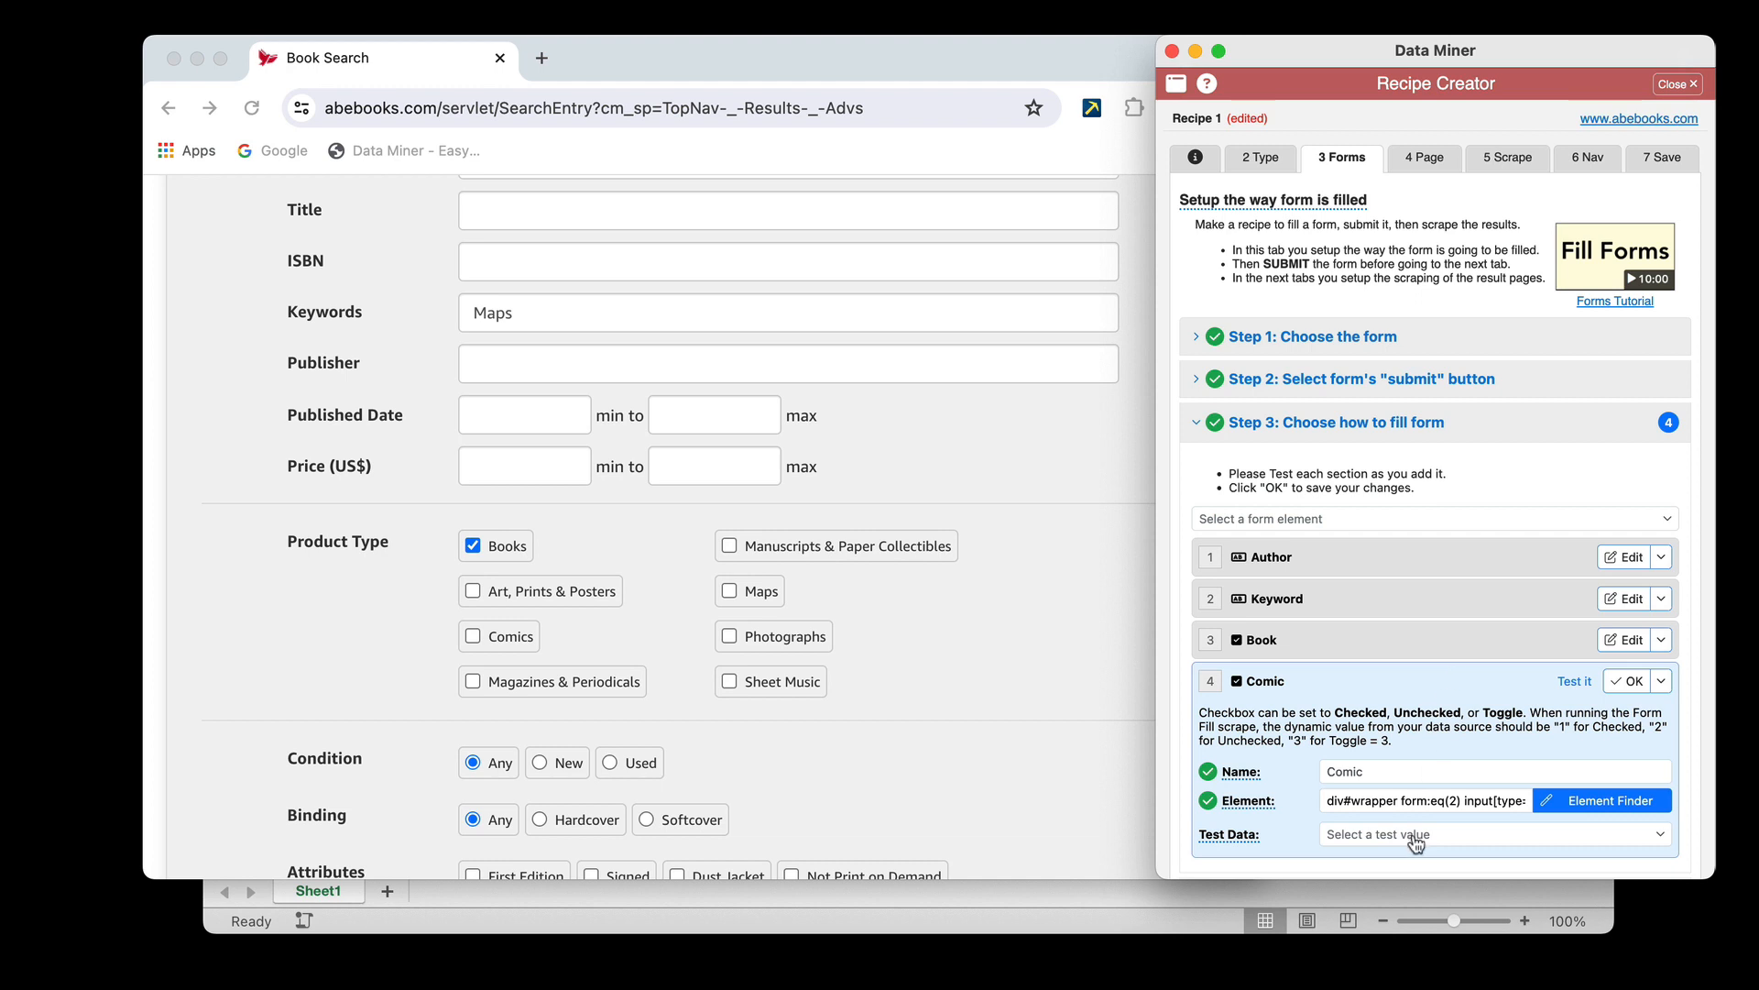
Set the Comic element's test data to "Checked - set test value to 1", test it on the form and save the element
click(1416, 835)
click(1432, 747)
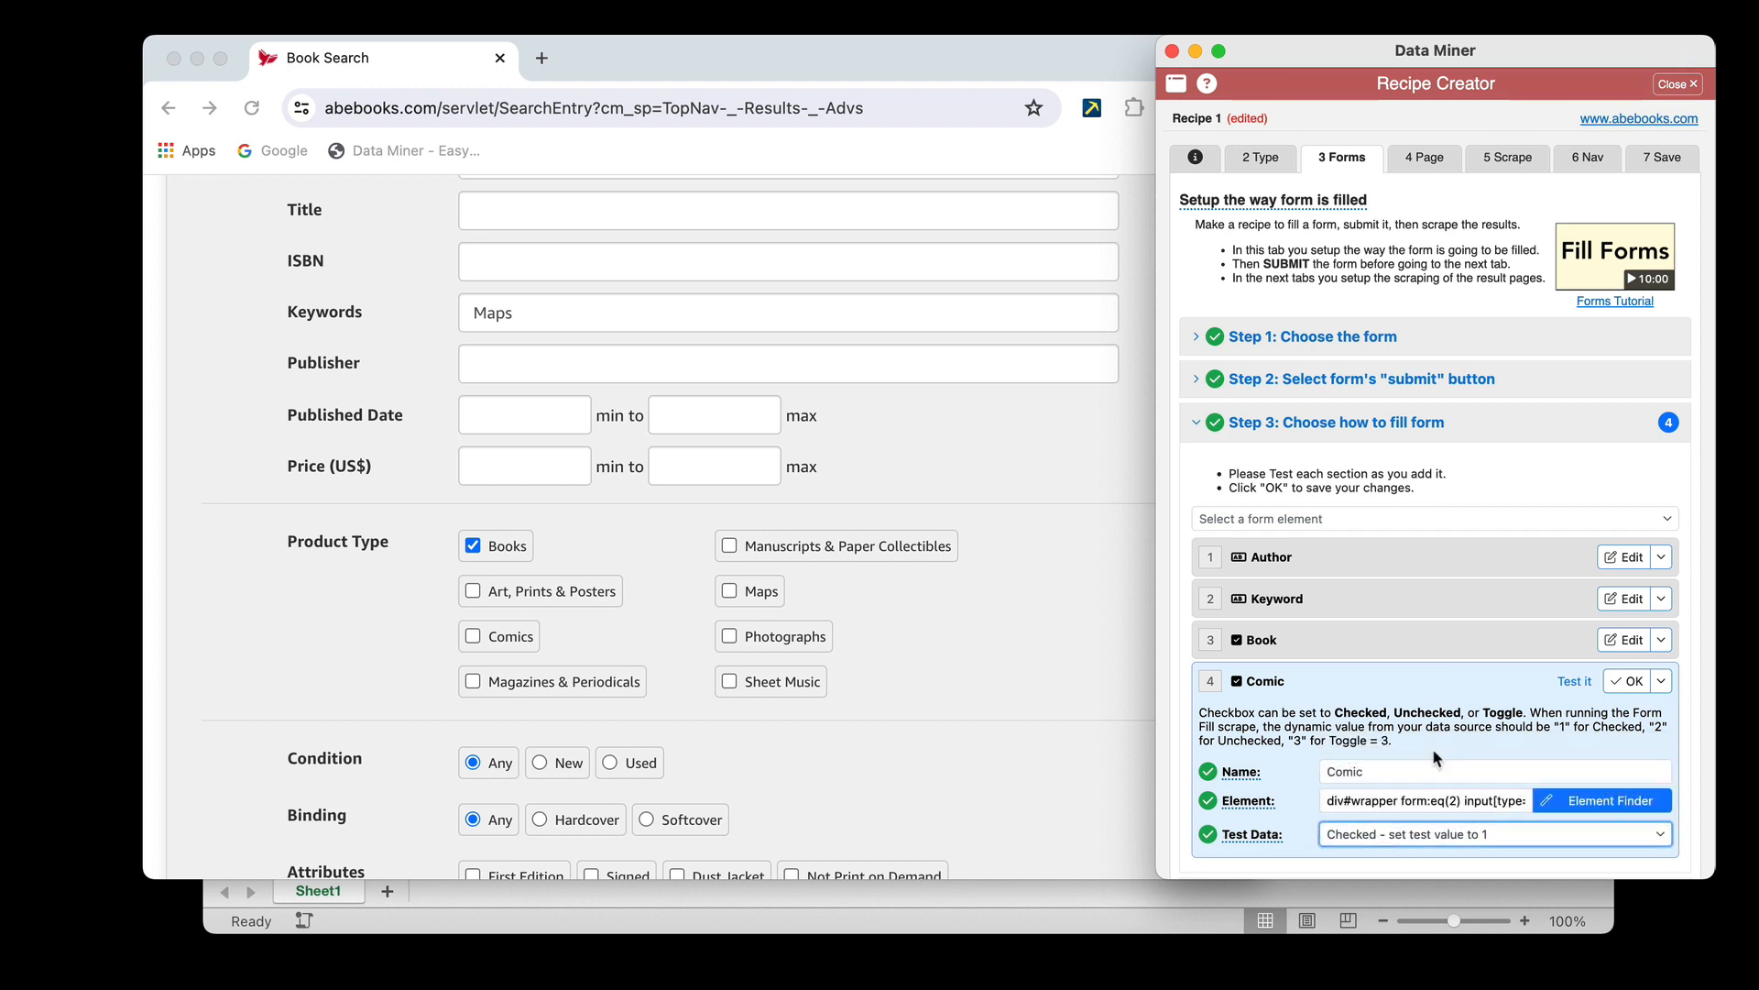
click(1575, 681)
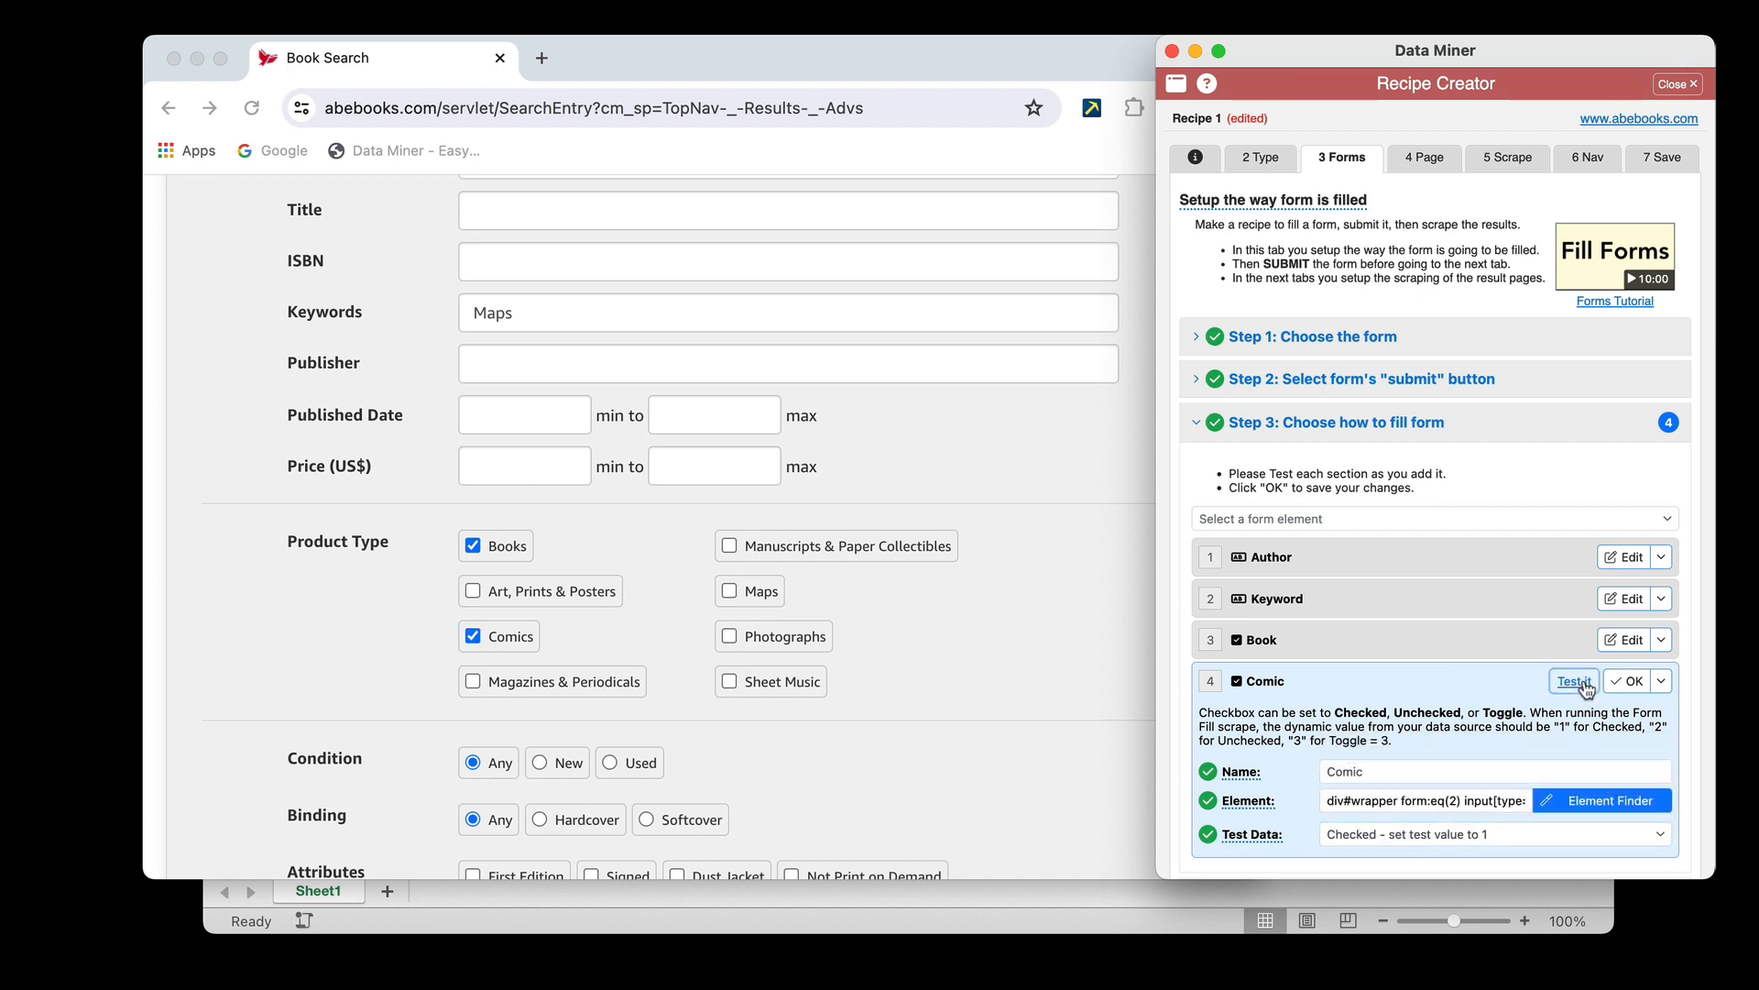
click(1629, 682)
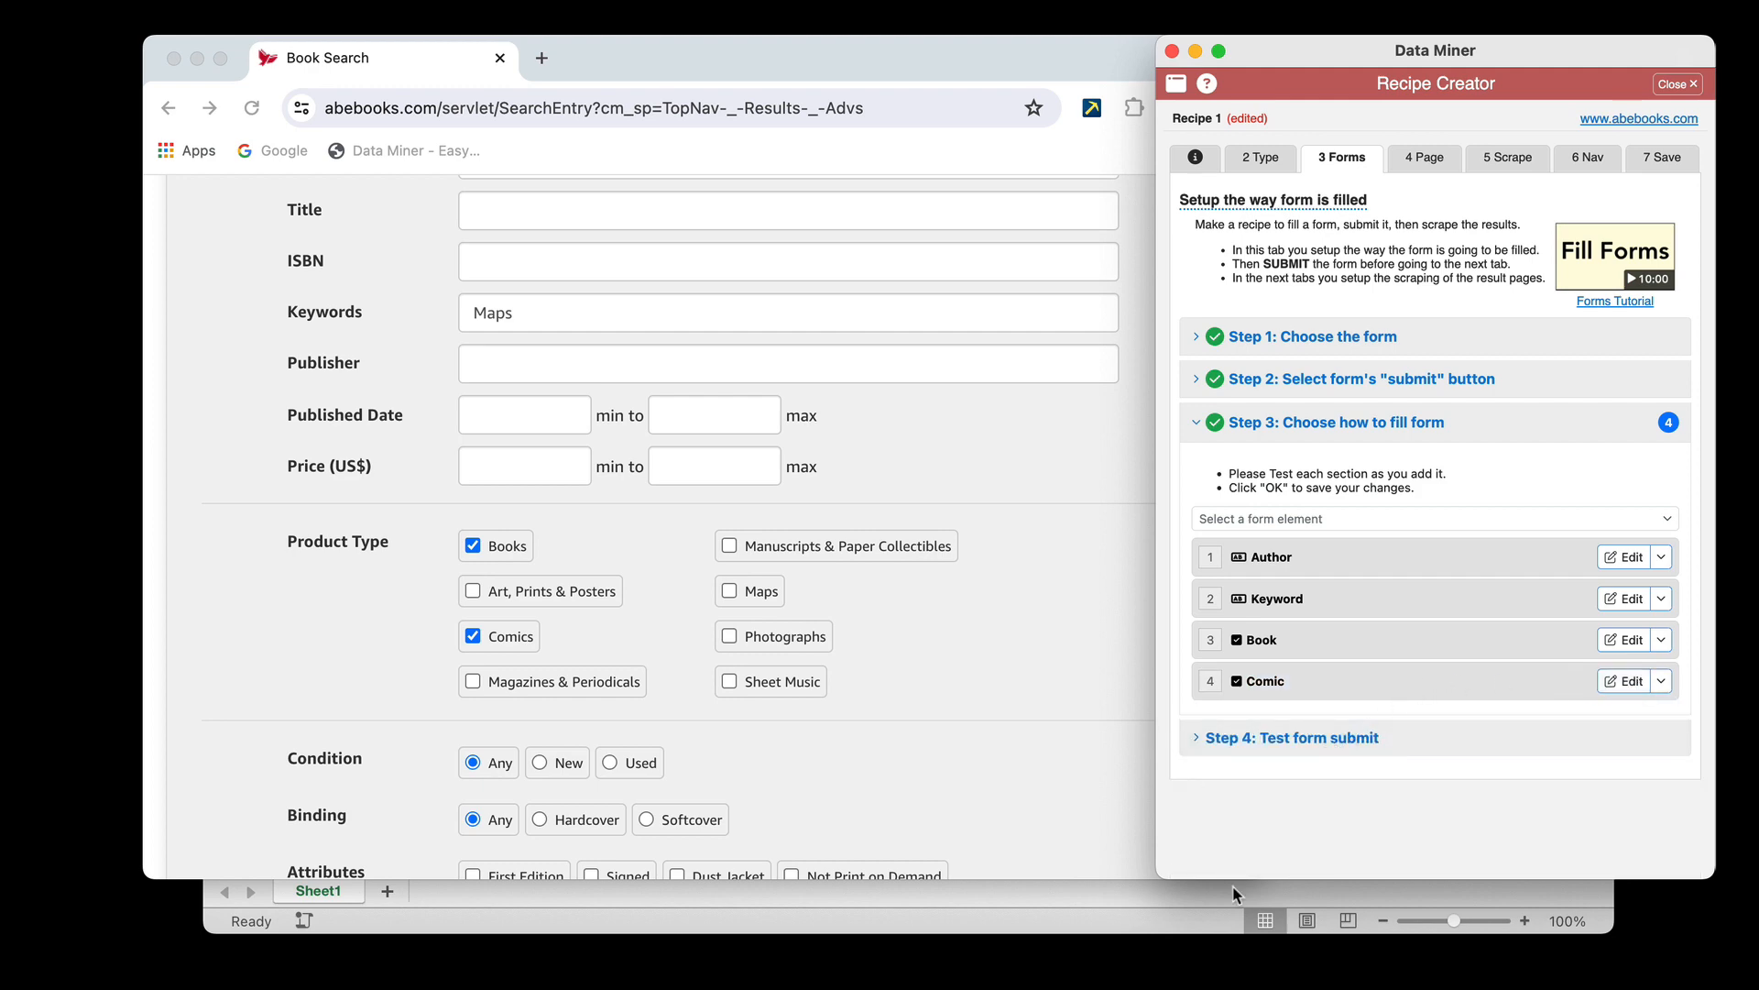
Check the Excel sheet for the next search field, and add a Dropdown element to the form-filling setup
click(1192, 924)
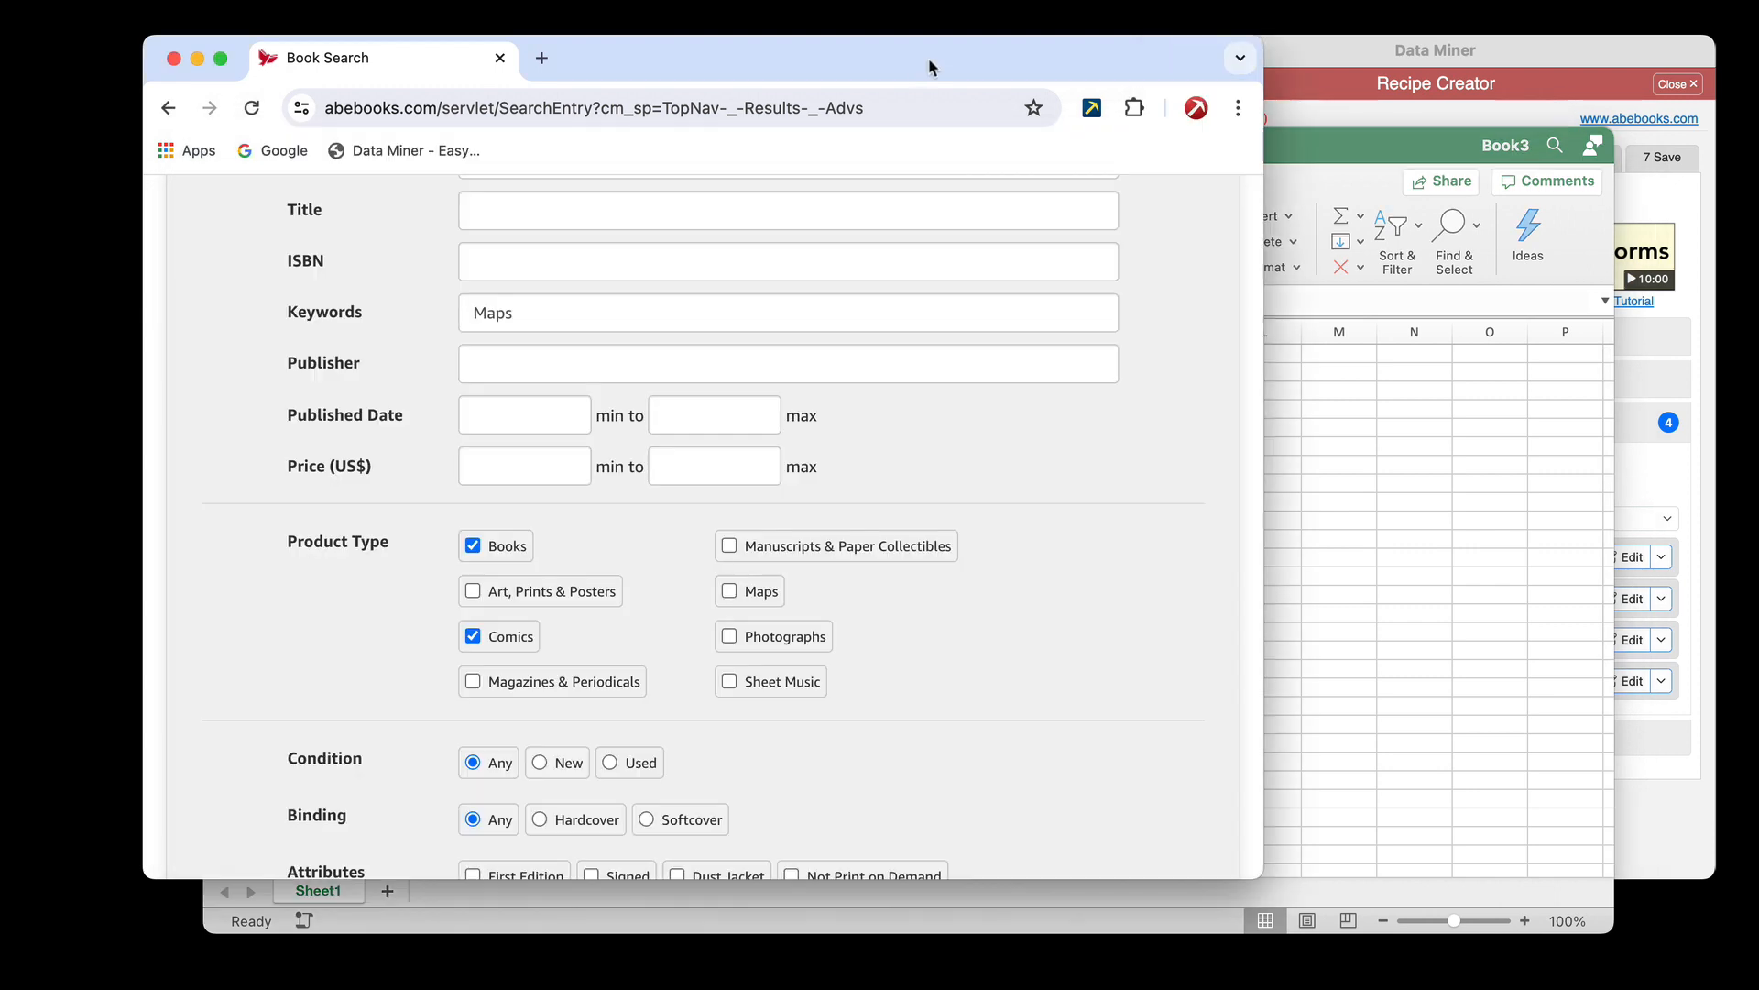
click(928, 65)
click(1641, 469)
click(1328, 520)
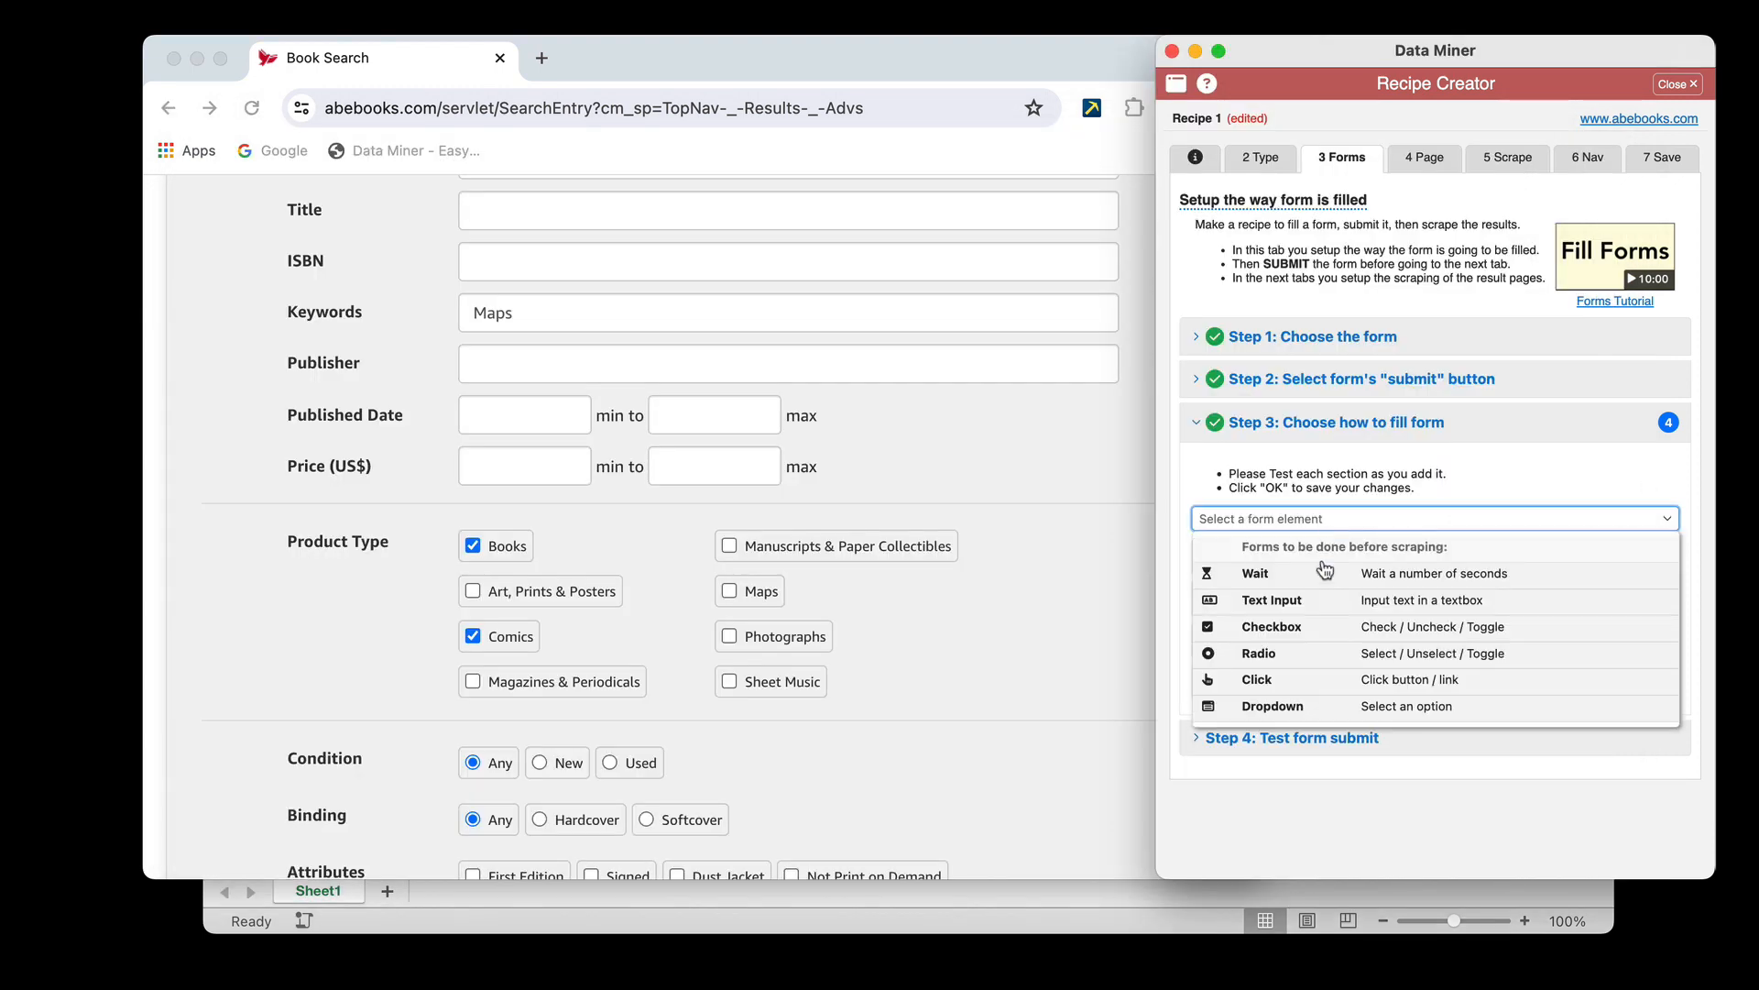
click(1273, 706)
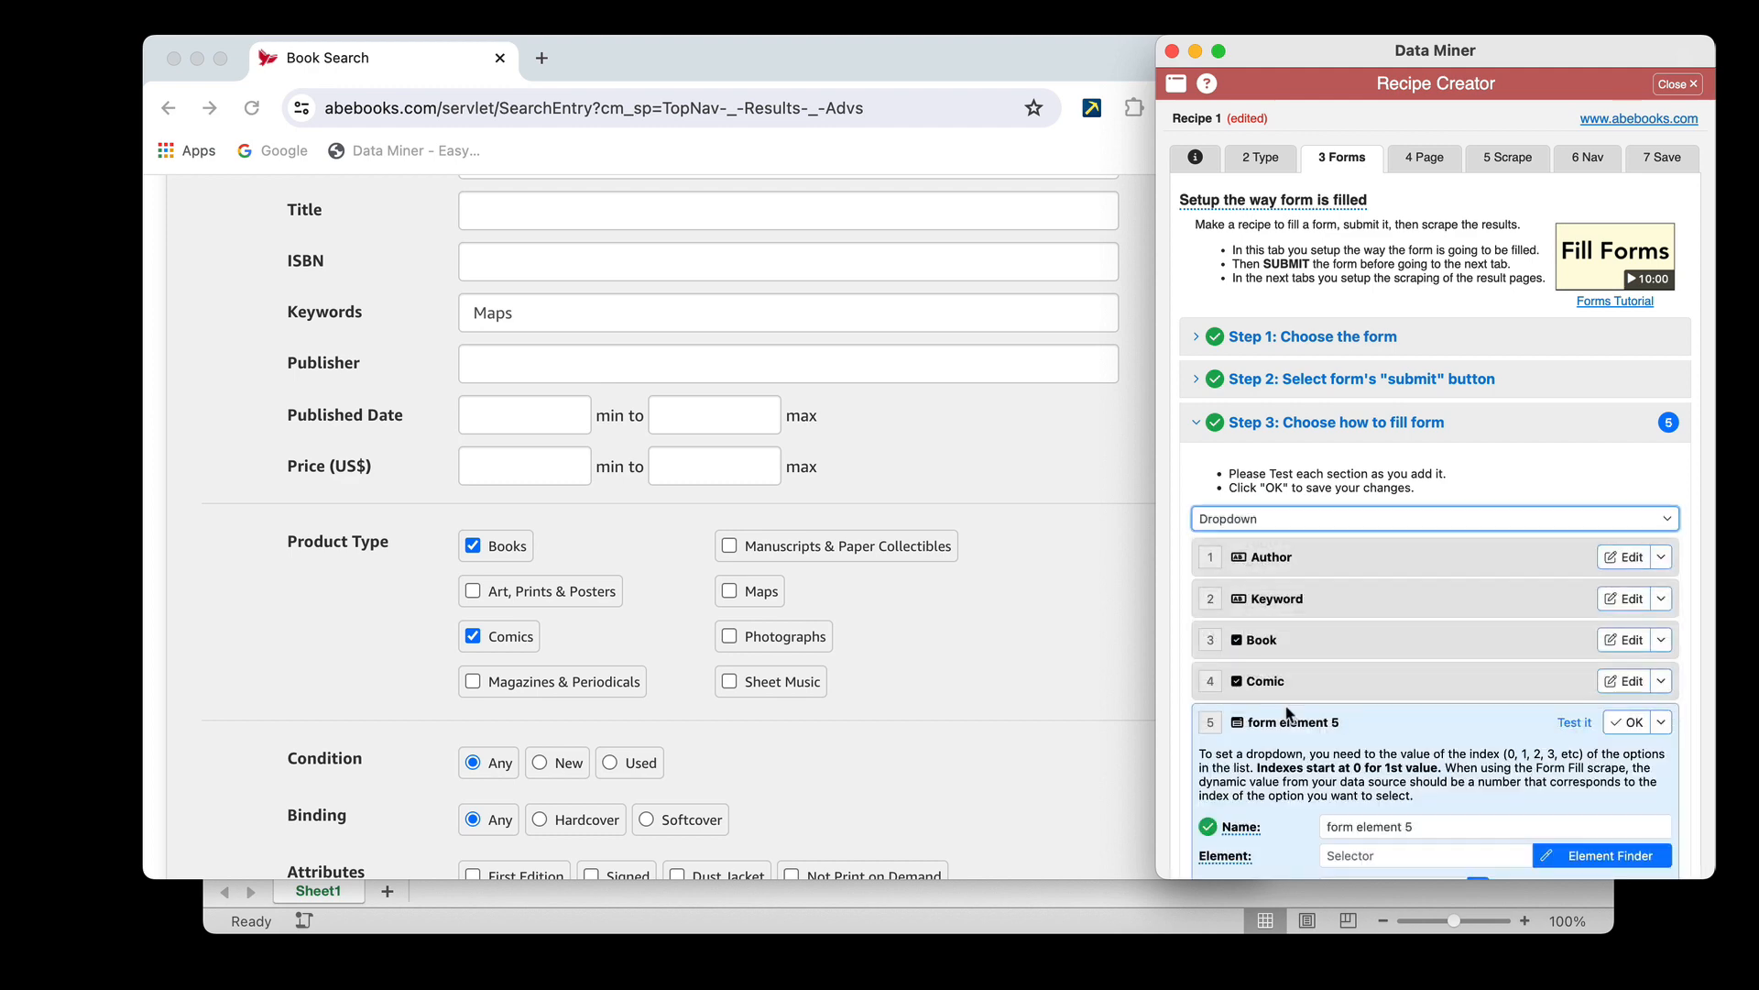
Locate the Seller field on the search form and name the new dropdown element Seller
scroll(1045, 678, down, 3)
scroll(1047, 683, down, 10)
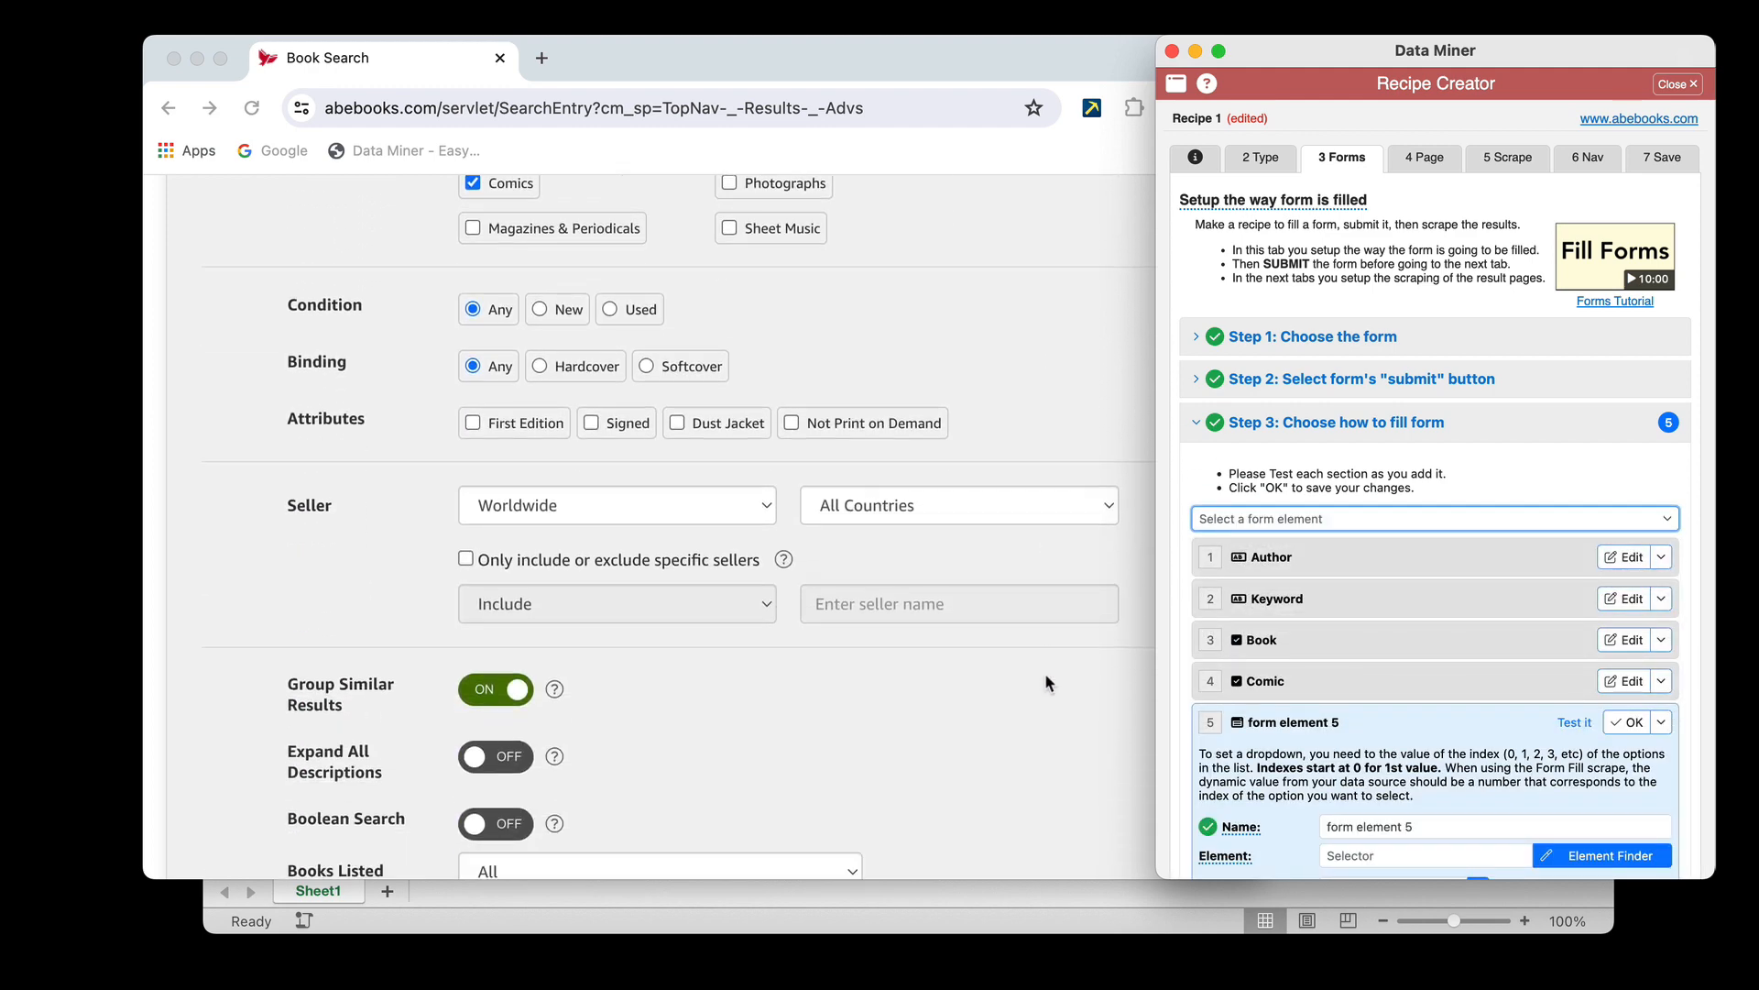
scroll(1045, 672, up, 11)
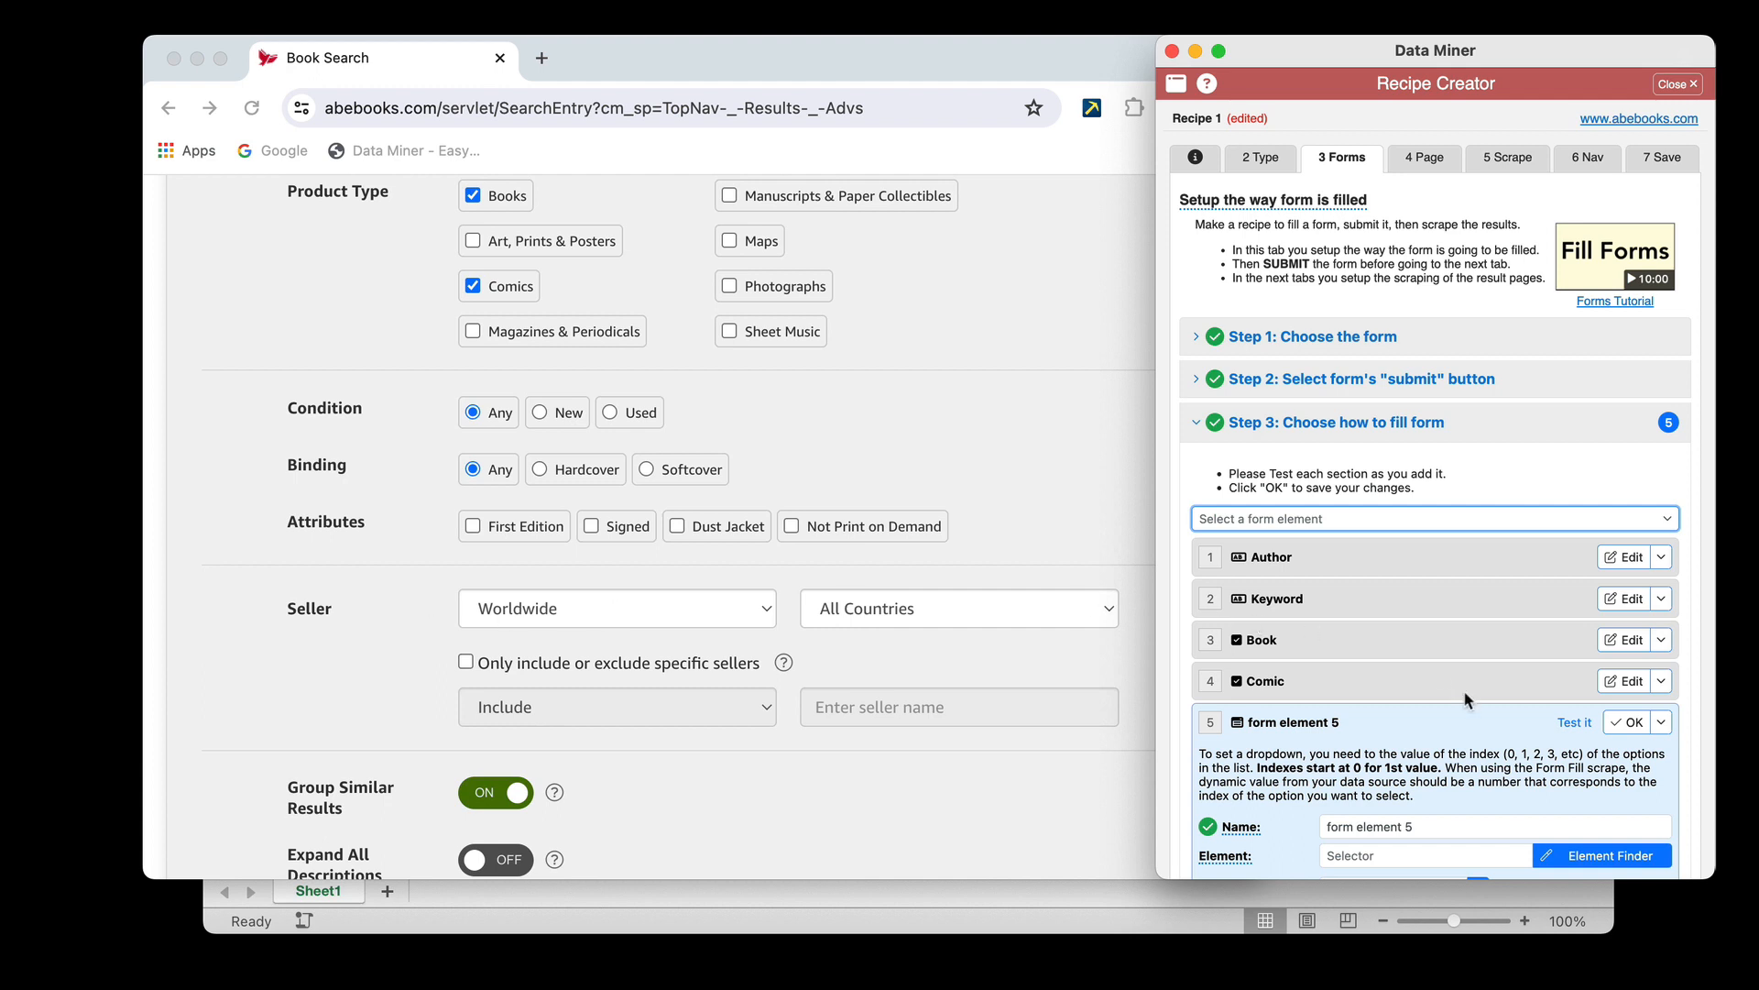
scroll(1469, 702, down, 2)
click(1472, 764)
key(super+a)
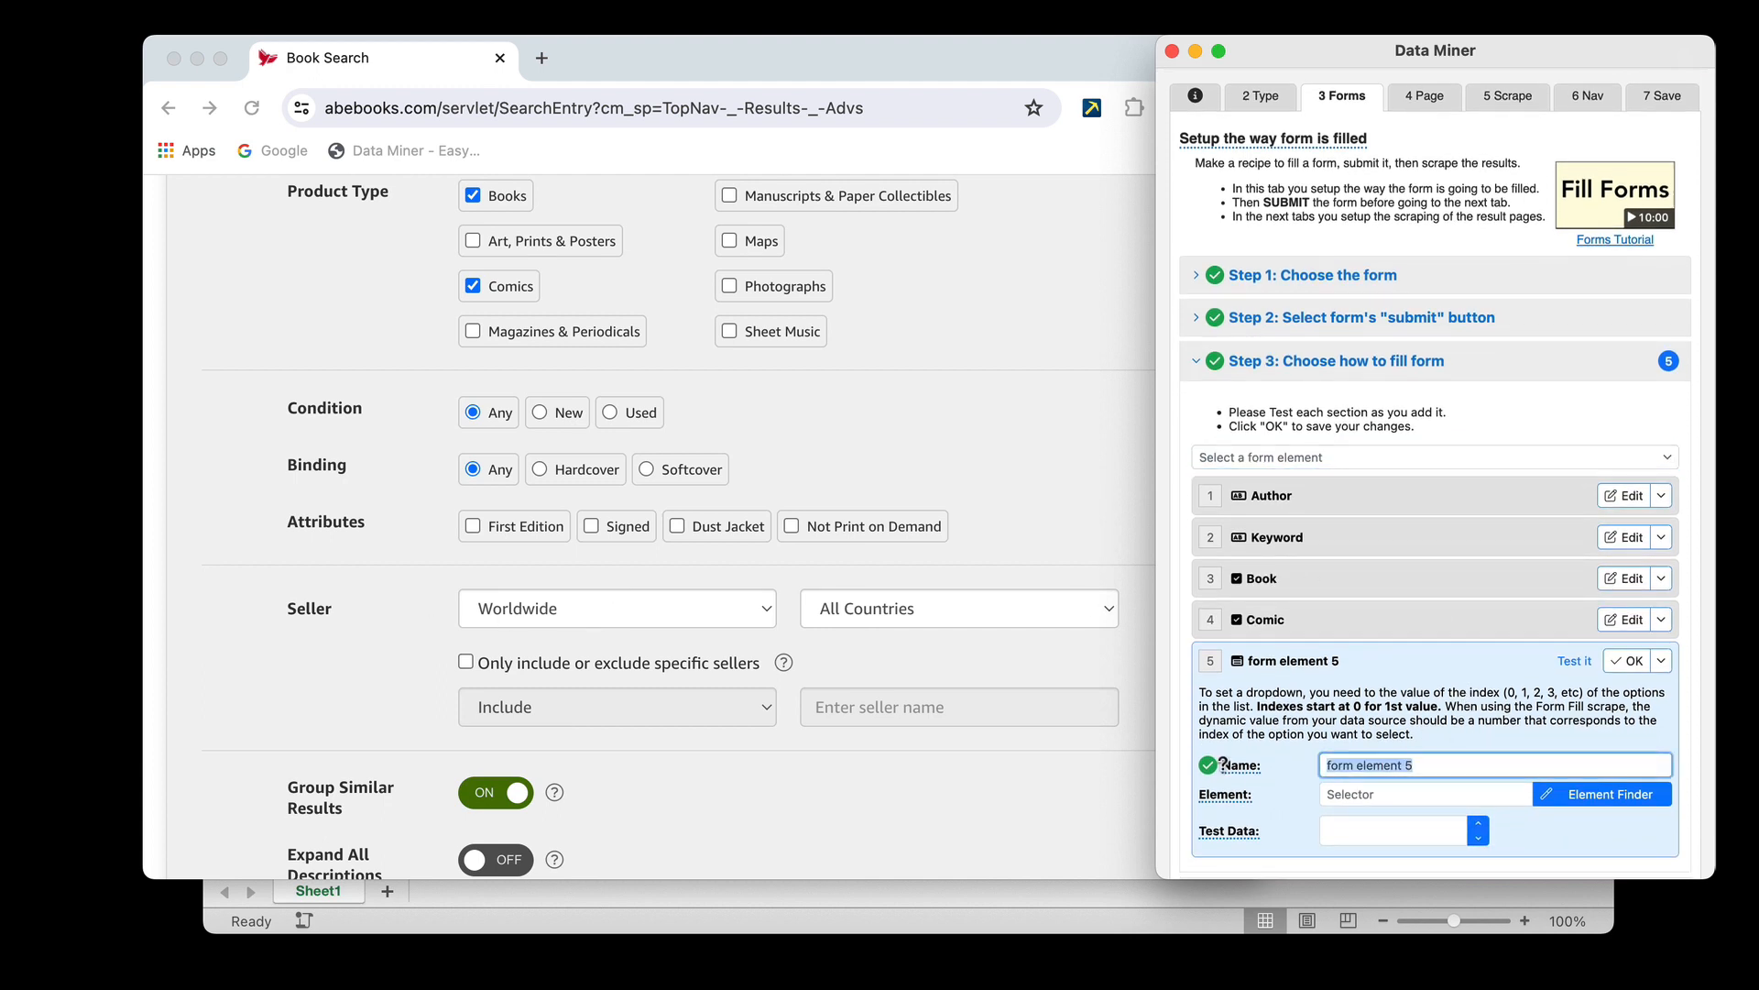
key(BackSpace)
text(Seller)
Use the Element Finder to assign the first Seller dropdown, the region list, to the Seller element
click(1354, 889)
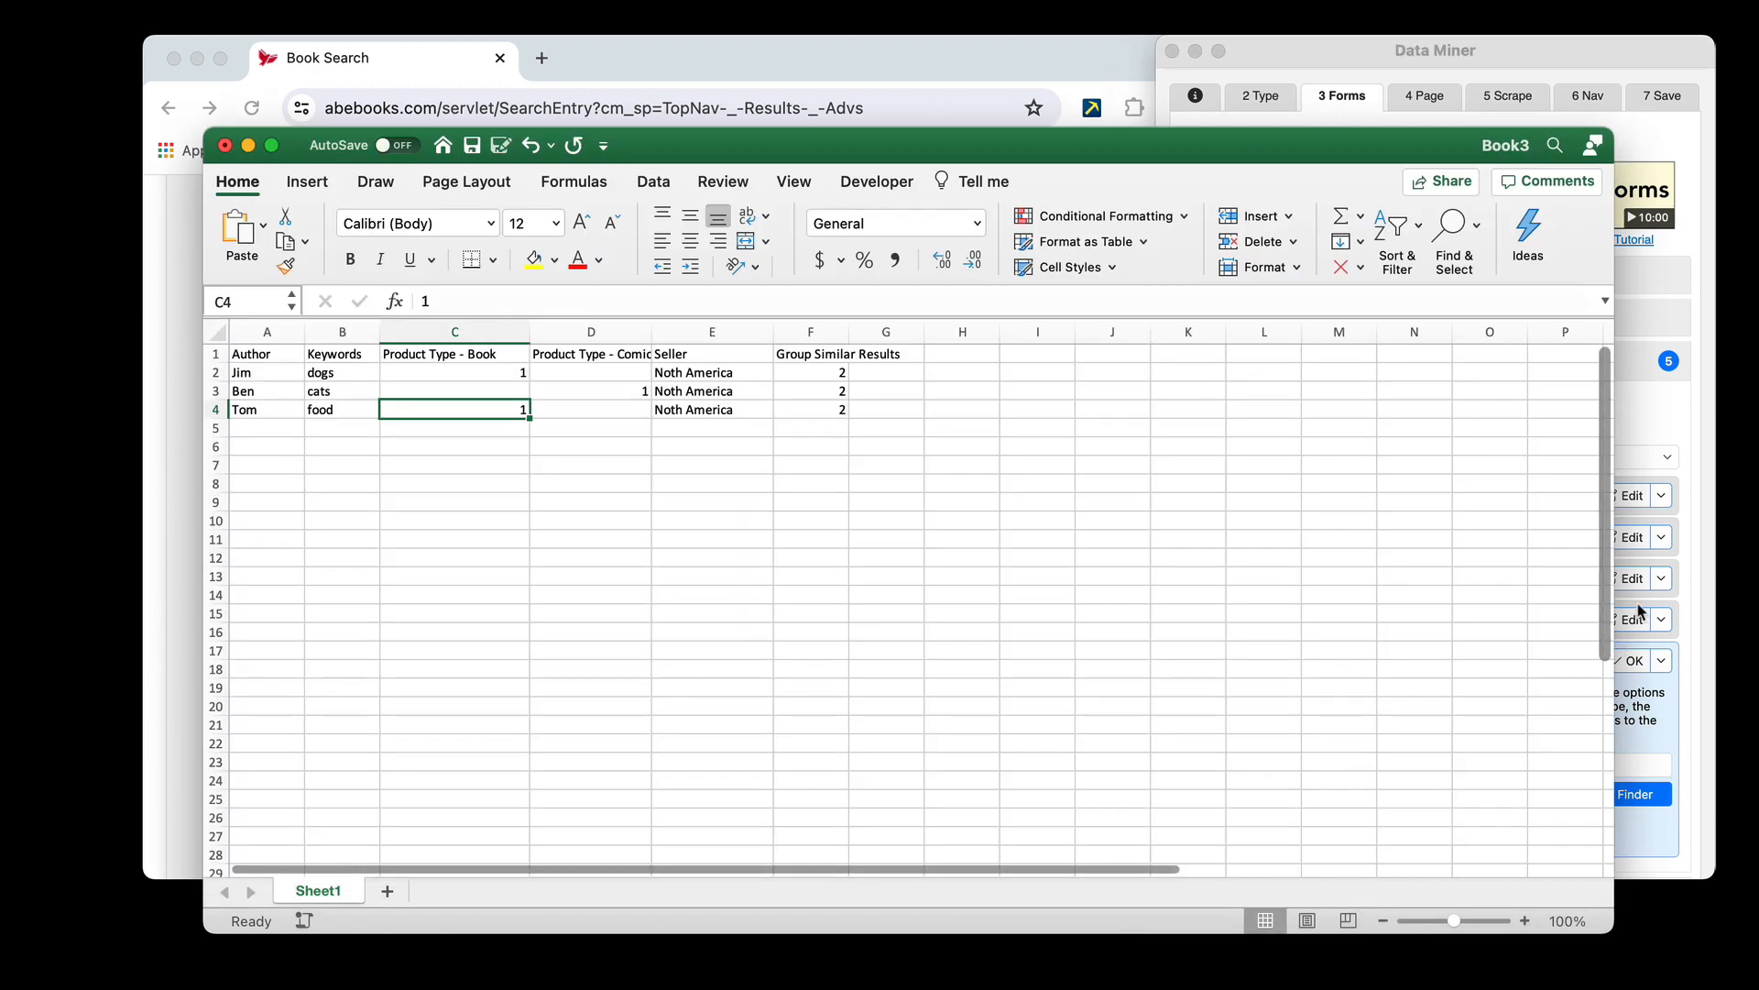
click(1640, 443)
click(1017, 63)
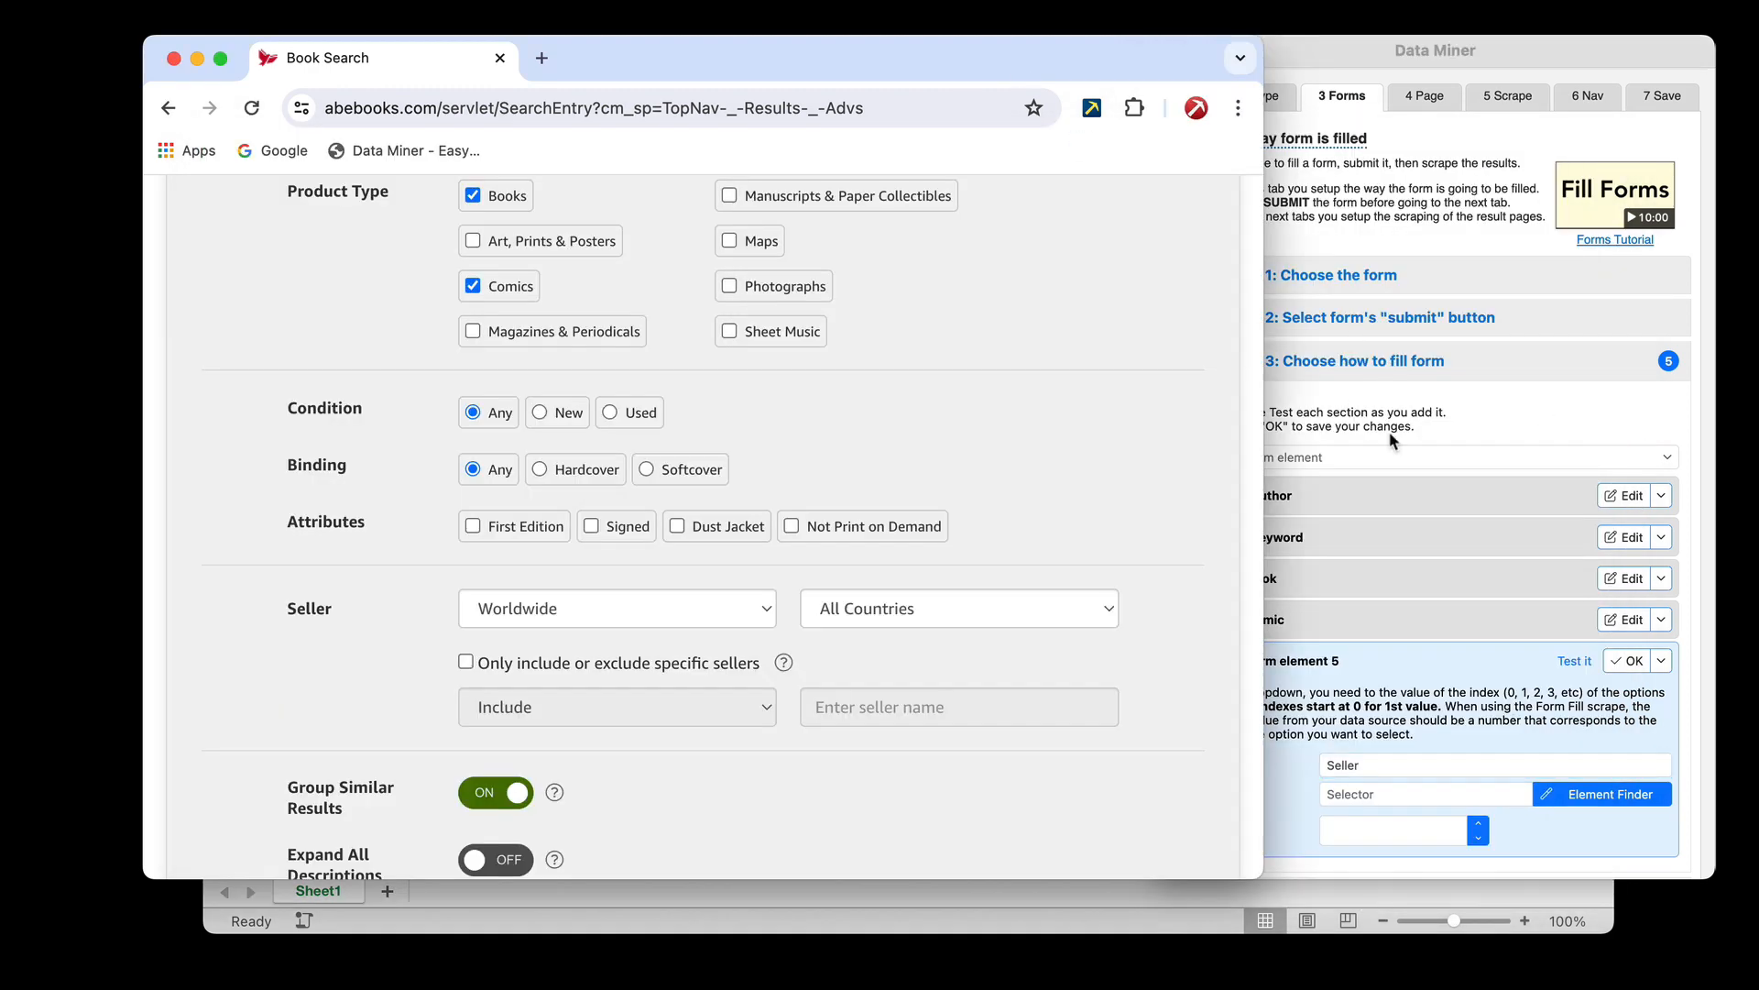
click(1564, 794)
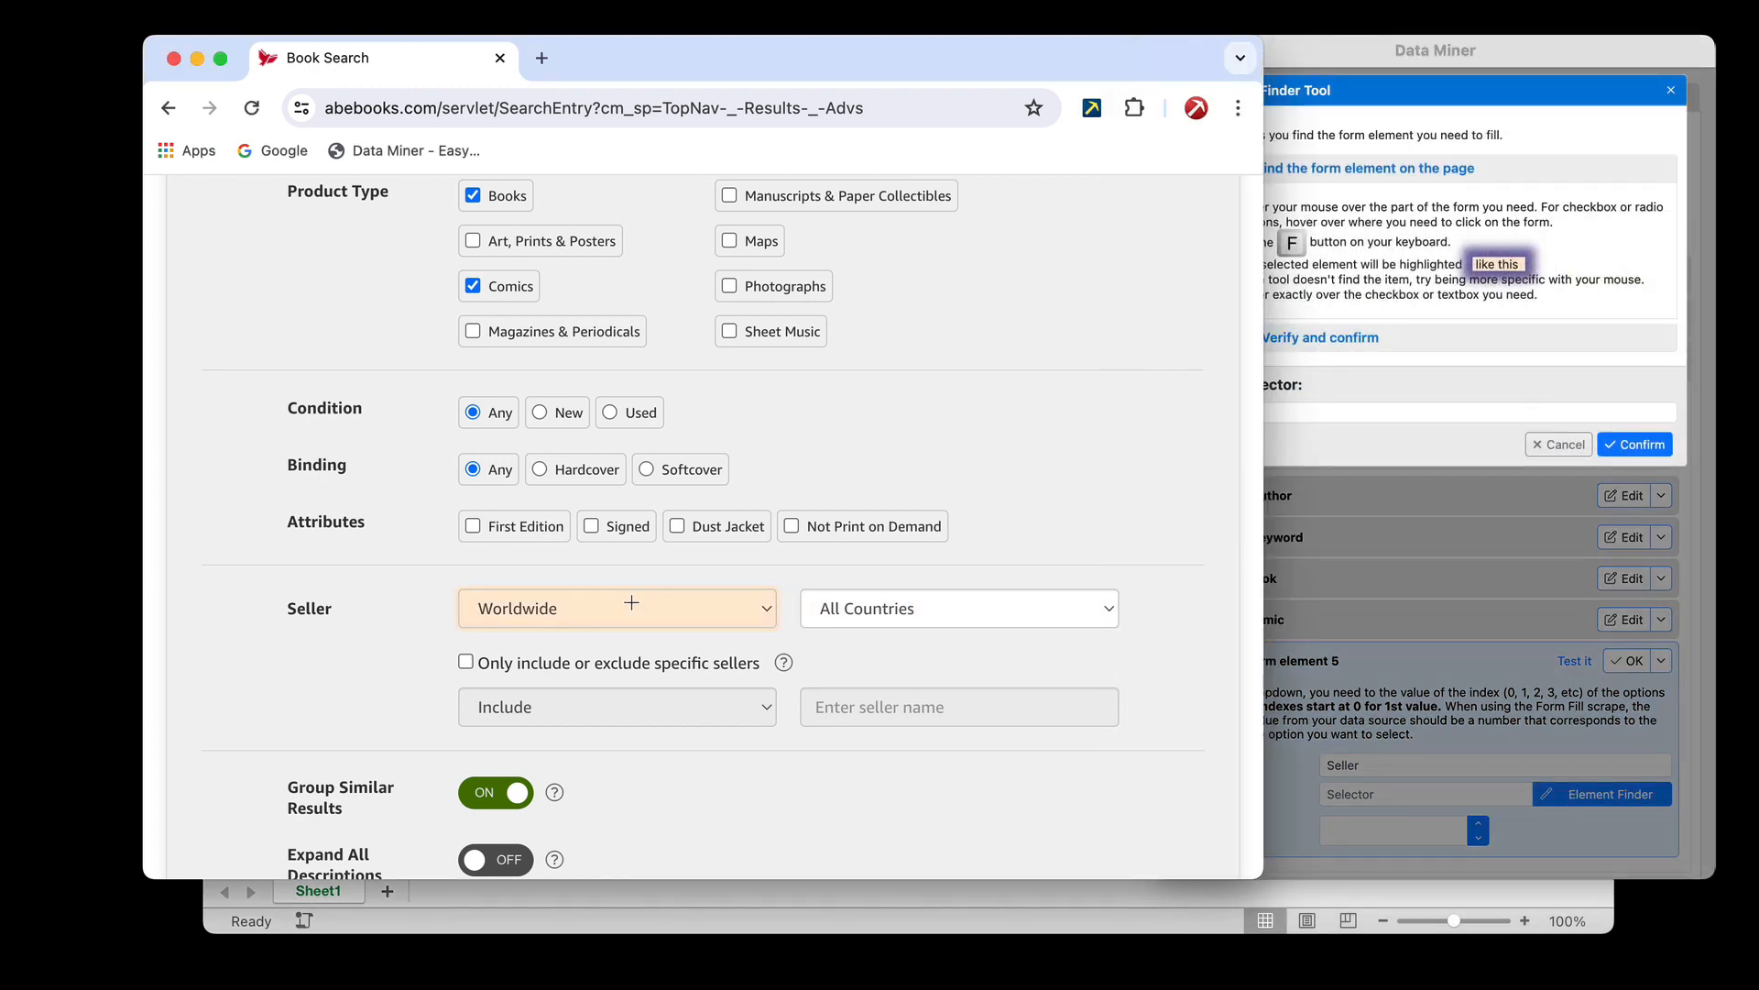
key(f)
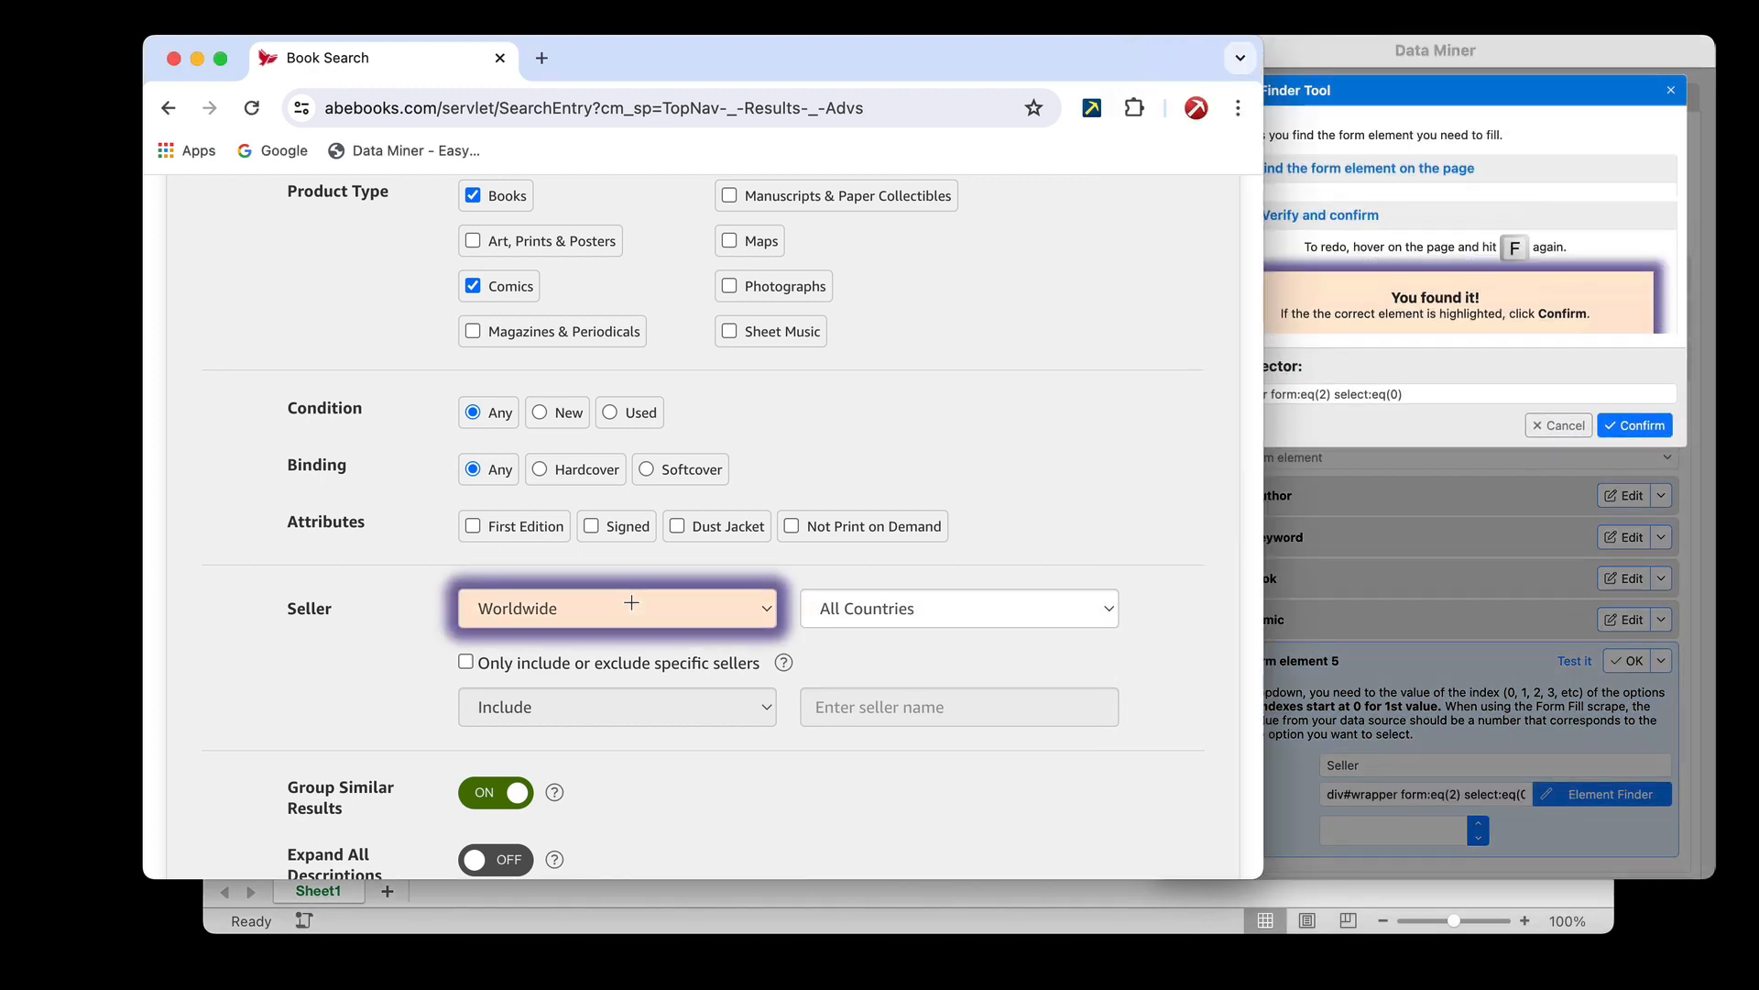
click(1637, 424)
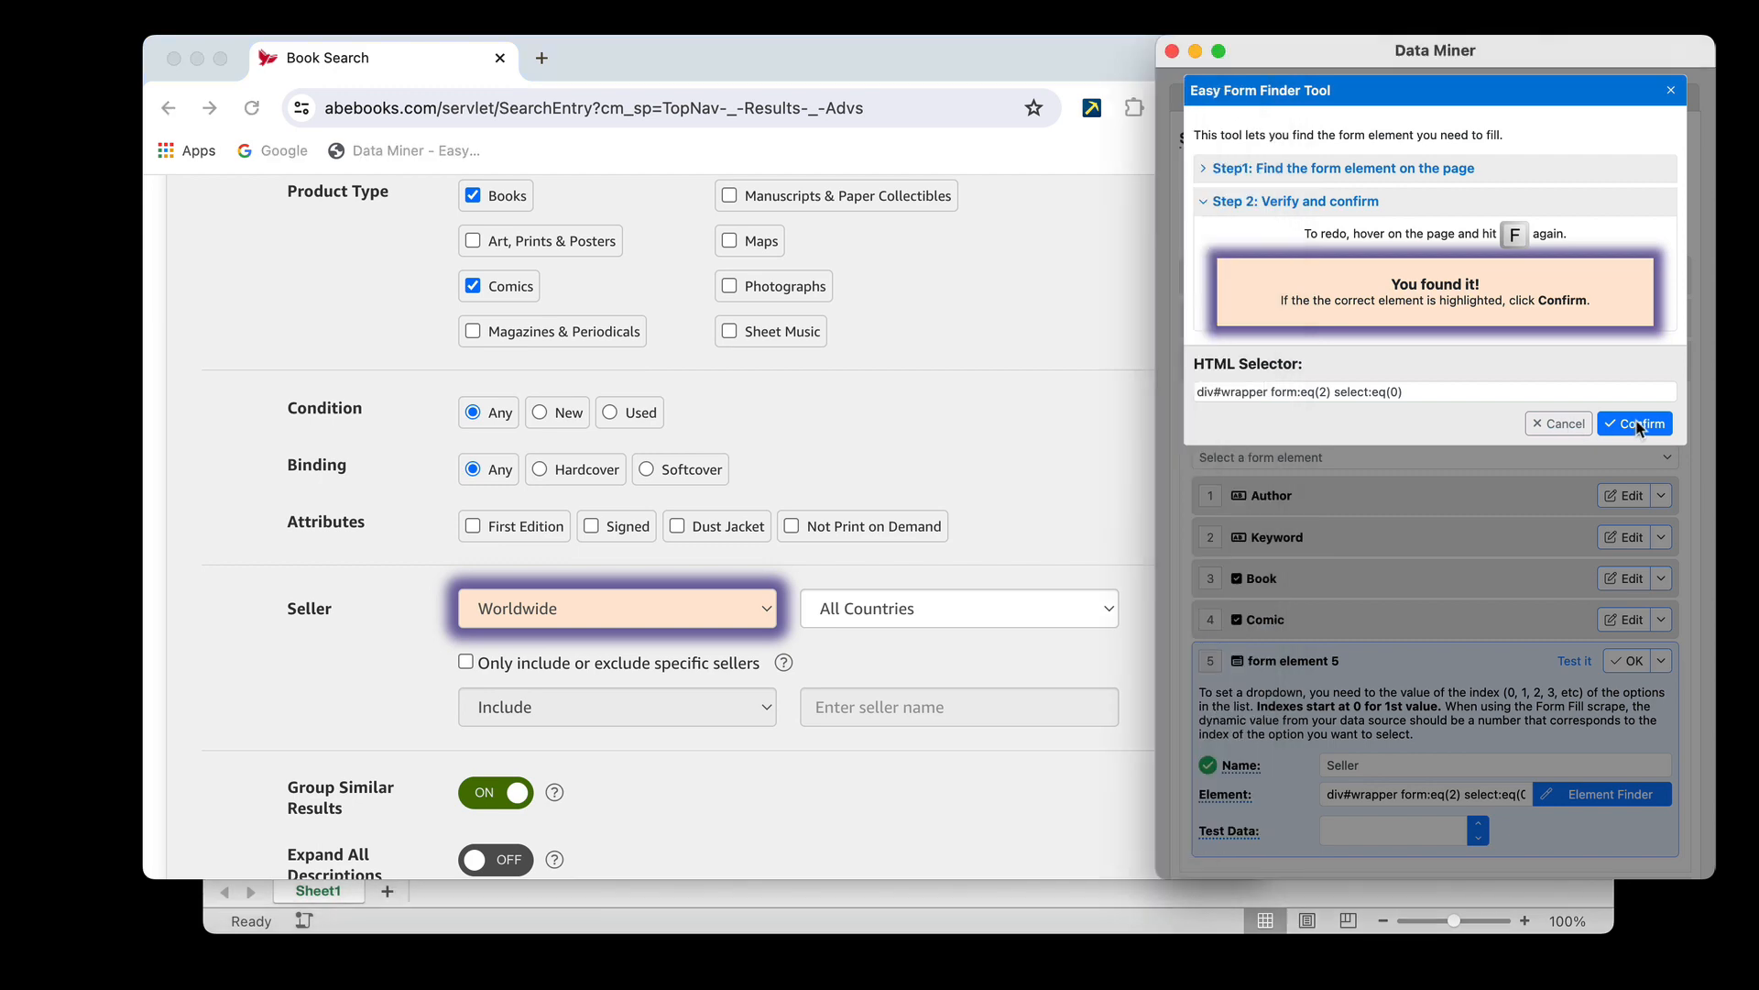
click(1637, 425)
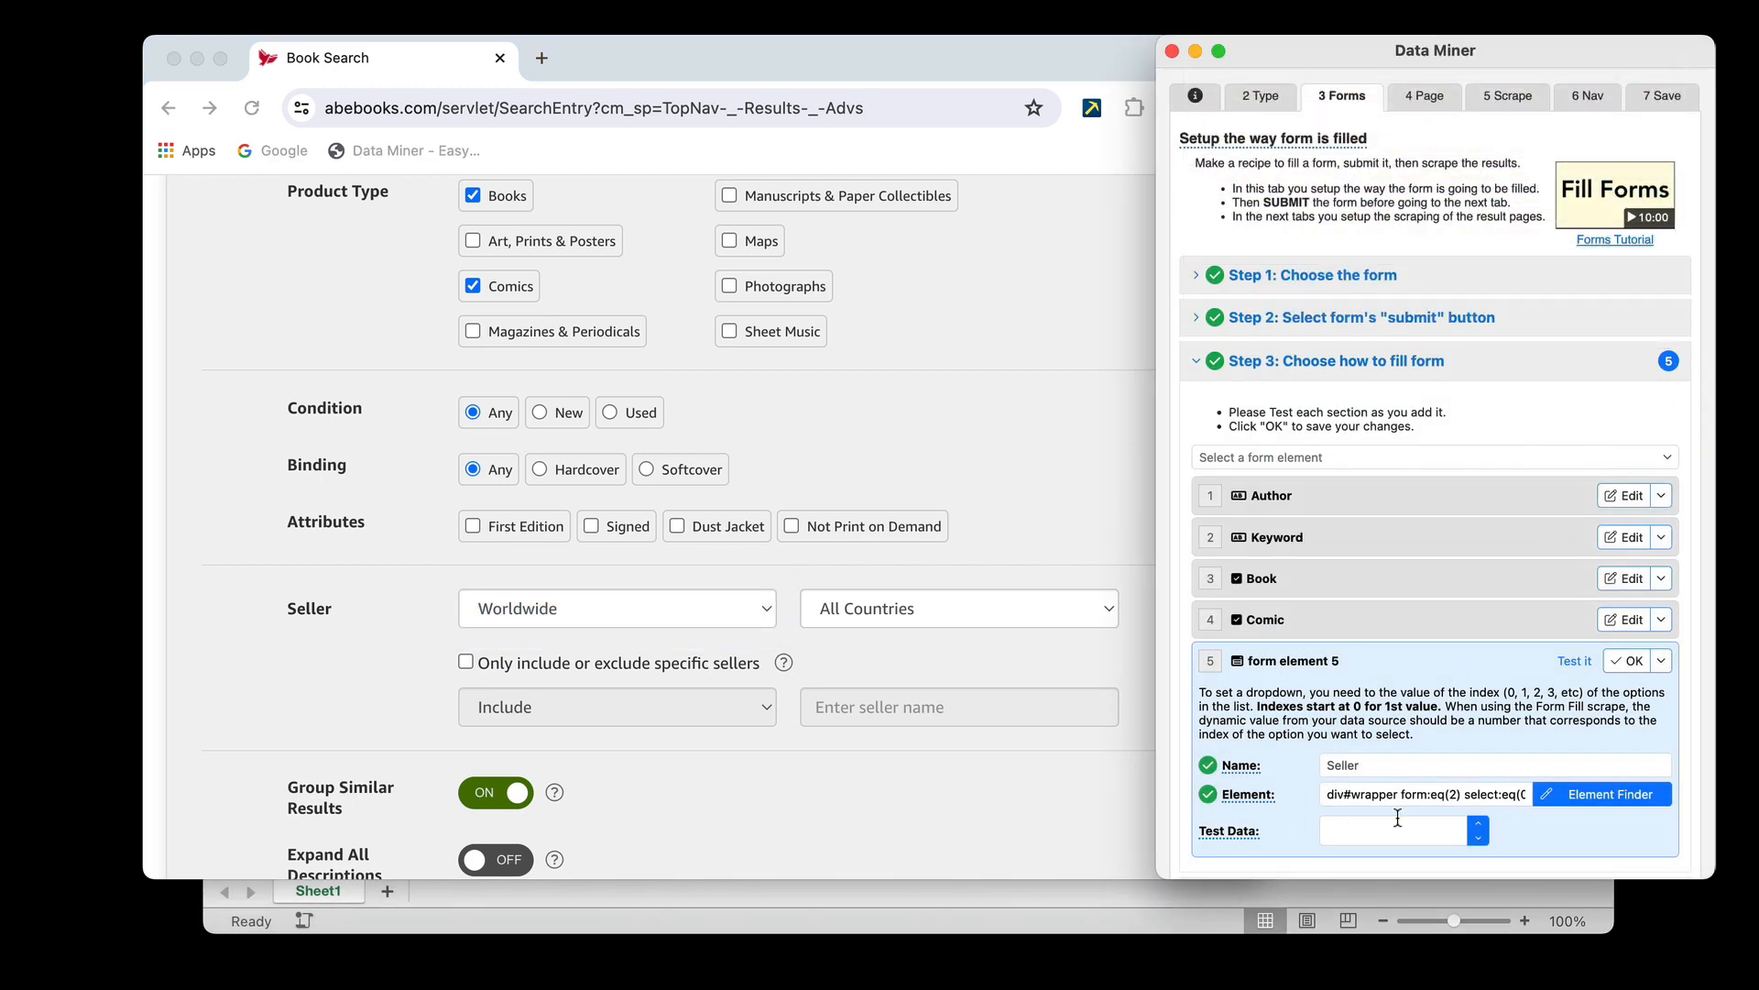
Compare the sheet's Seller values with the options in the form's Seller region dropdown to work out the matching index
click(1397, 818)
scroll(1448, 698, down, 1)
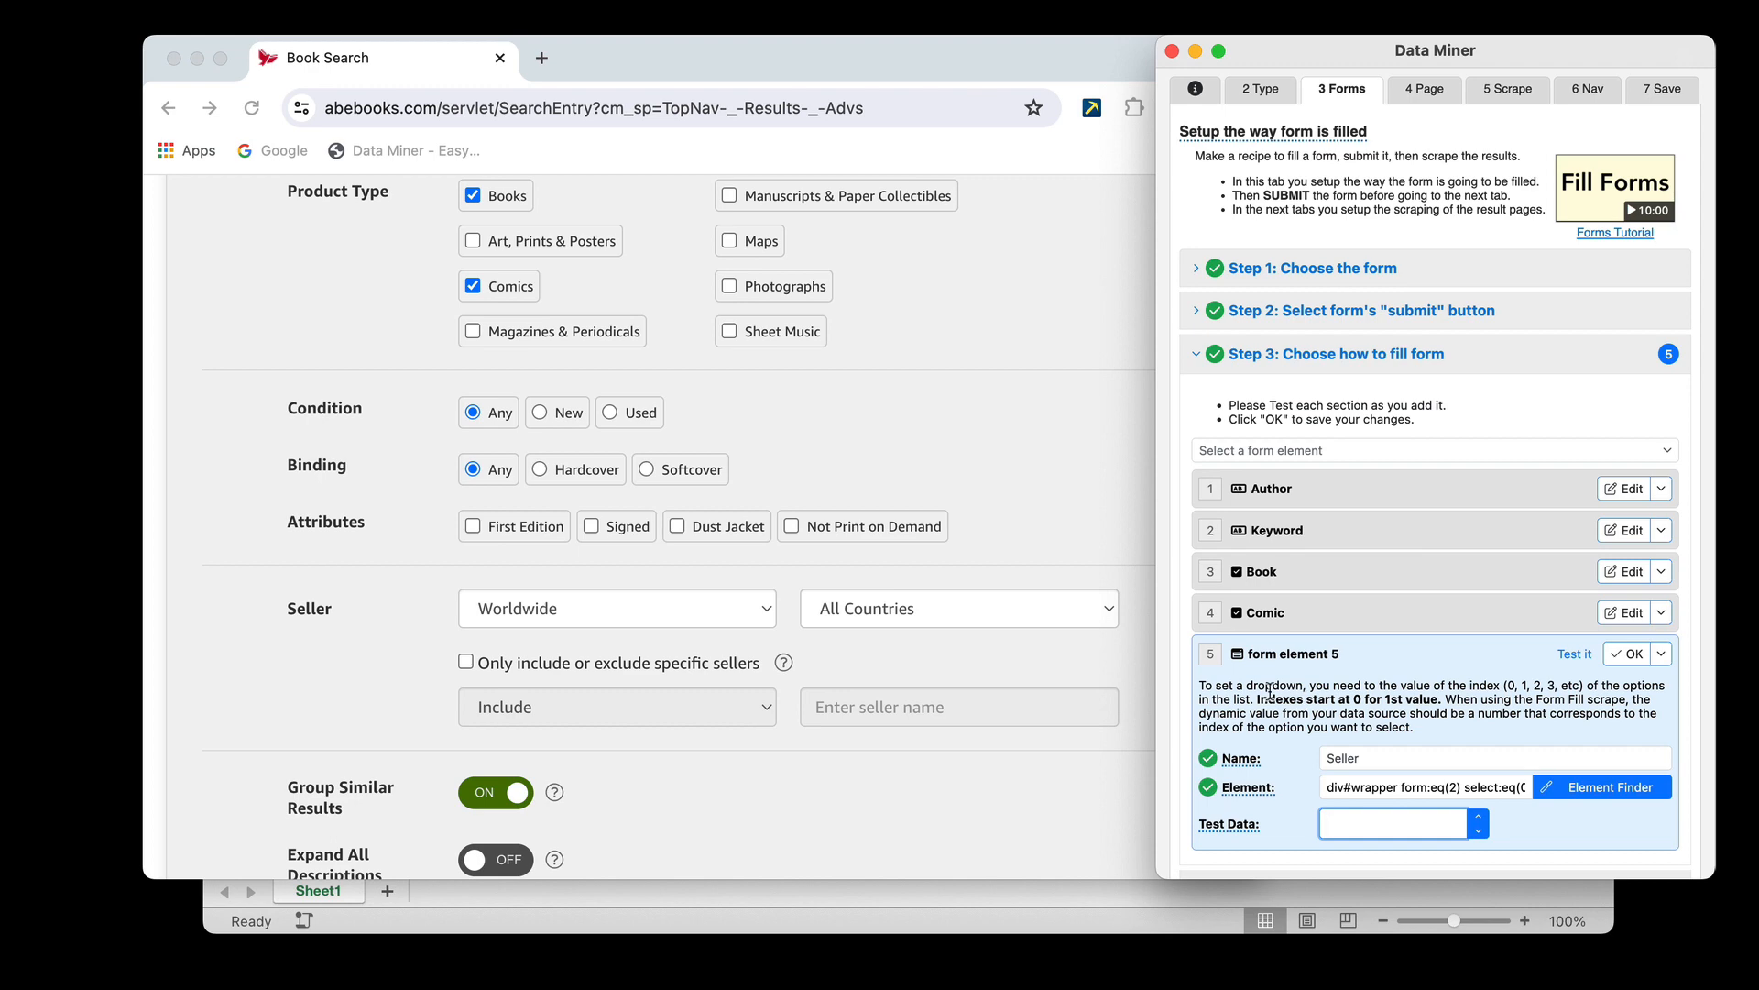
click(797, 893)
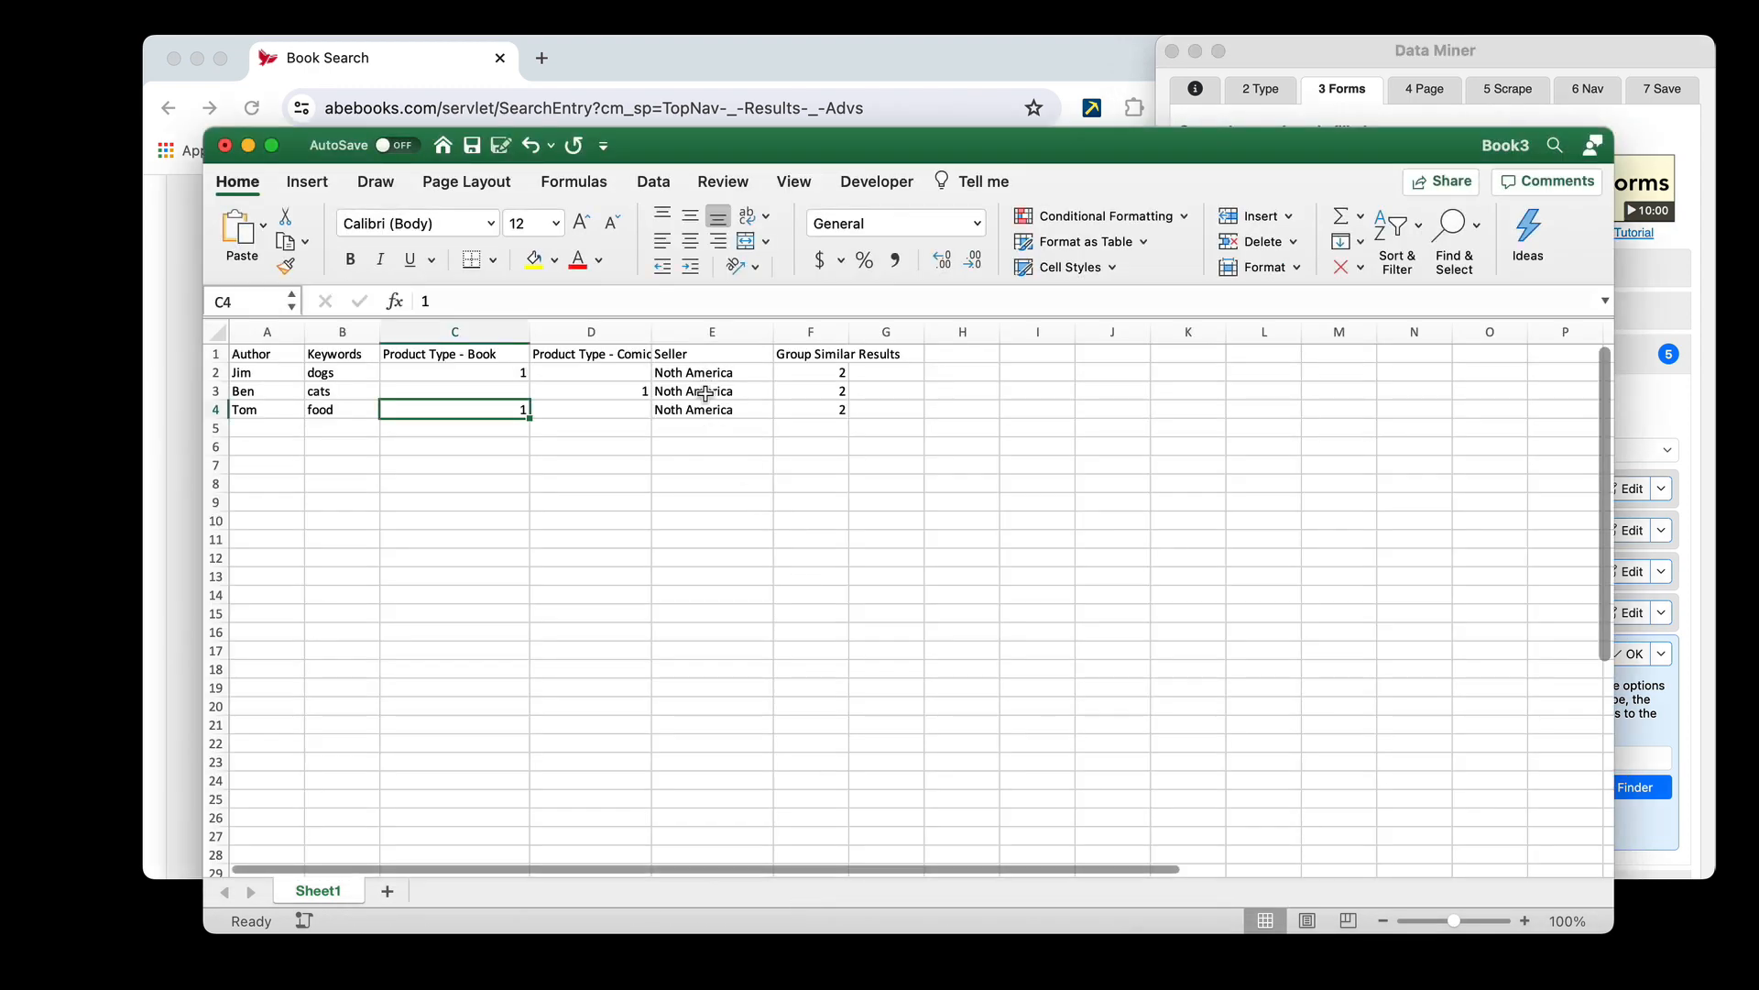
click(757, 58)
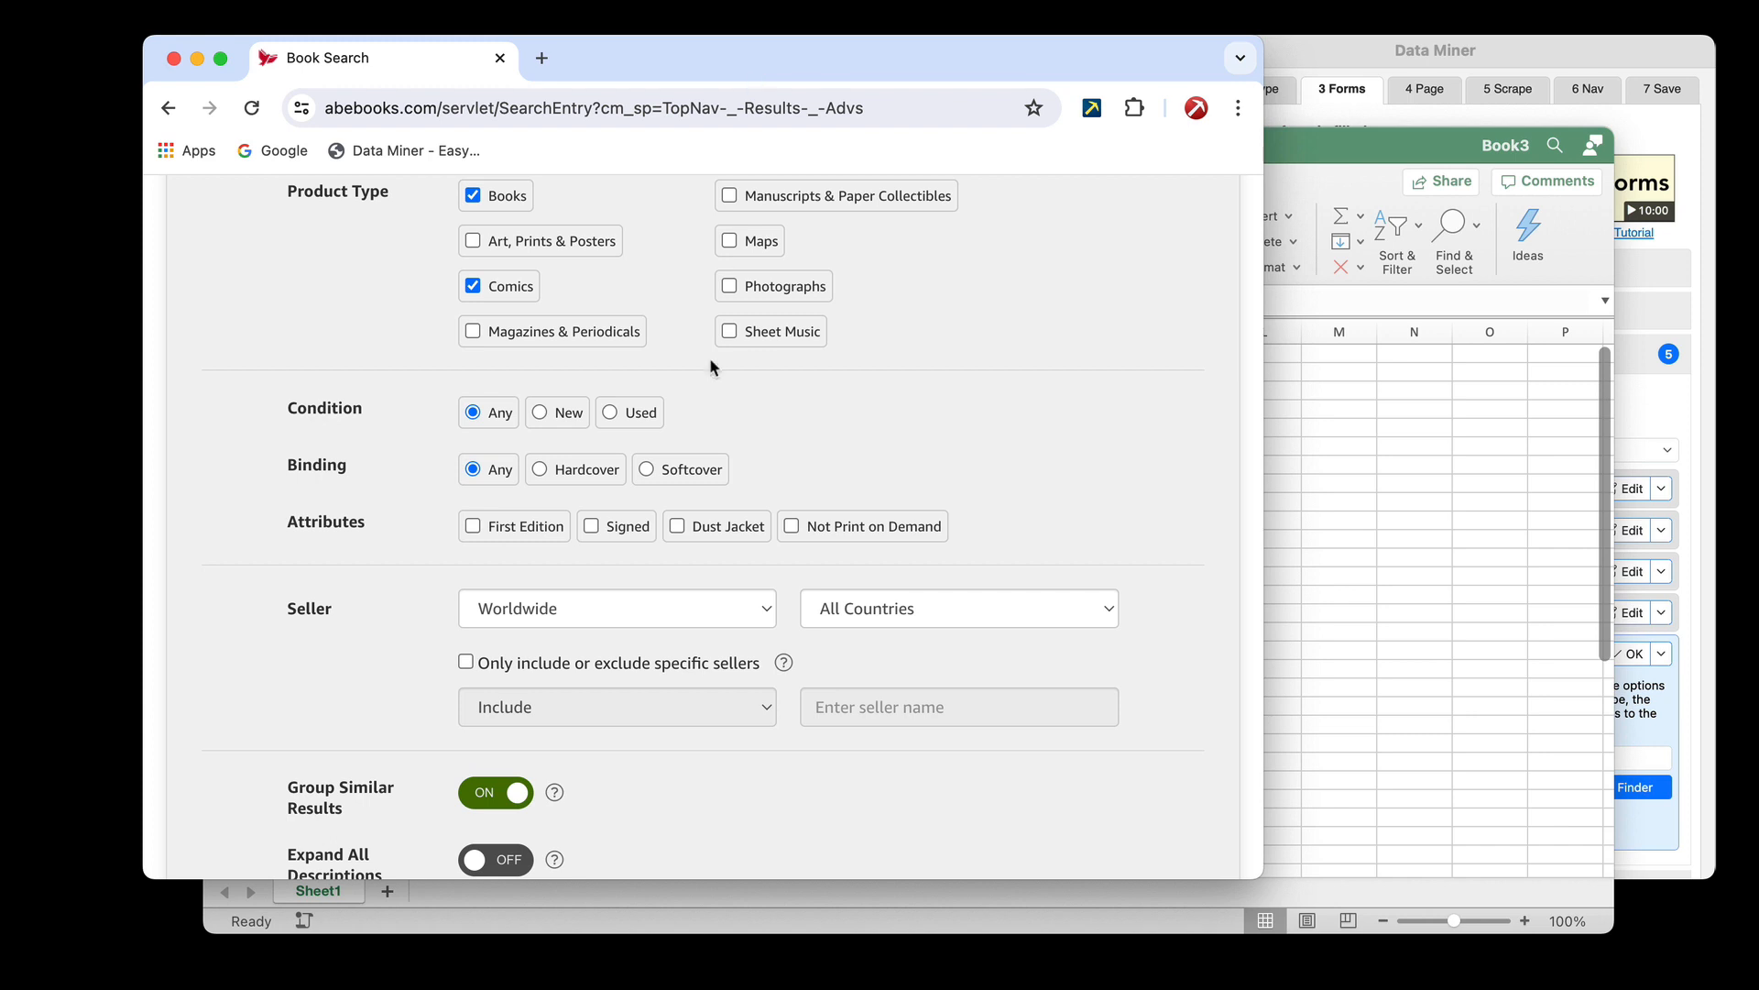
click(671, 608)
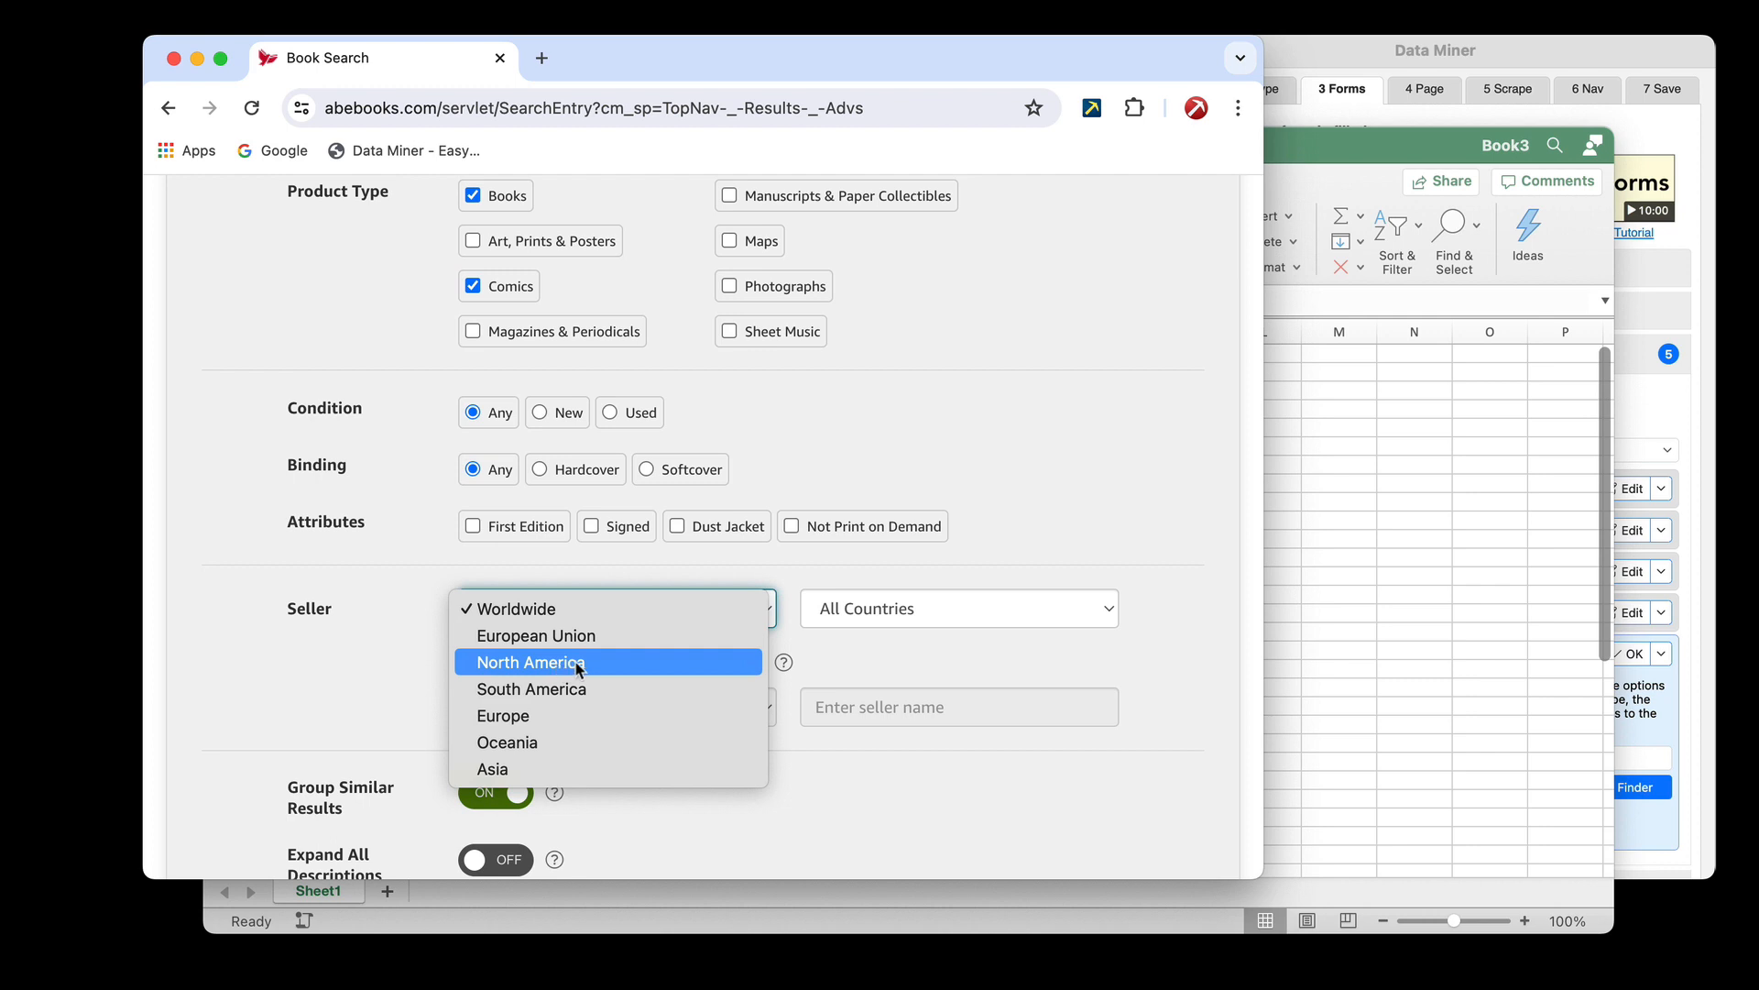
click(1042, 570)
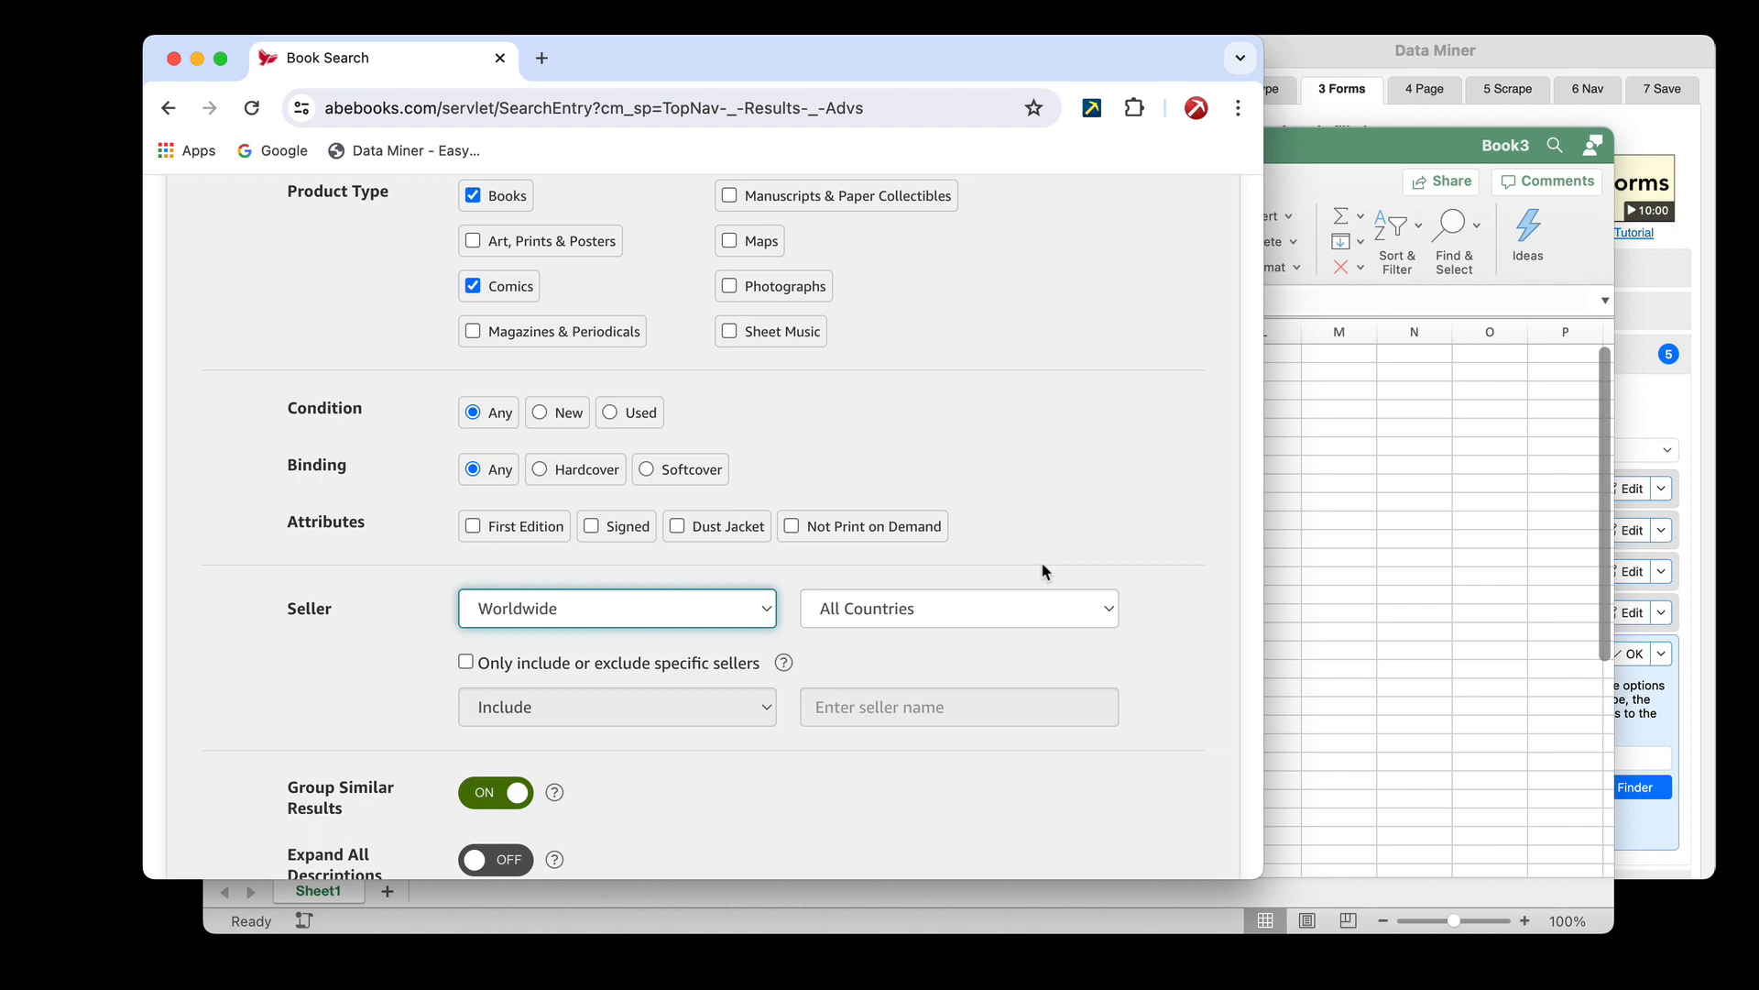
click(754, 623)
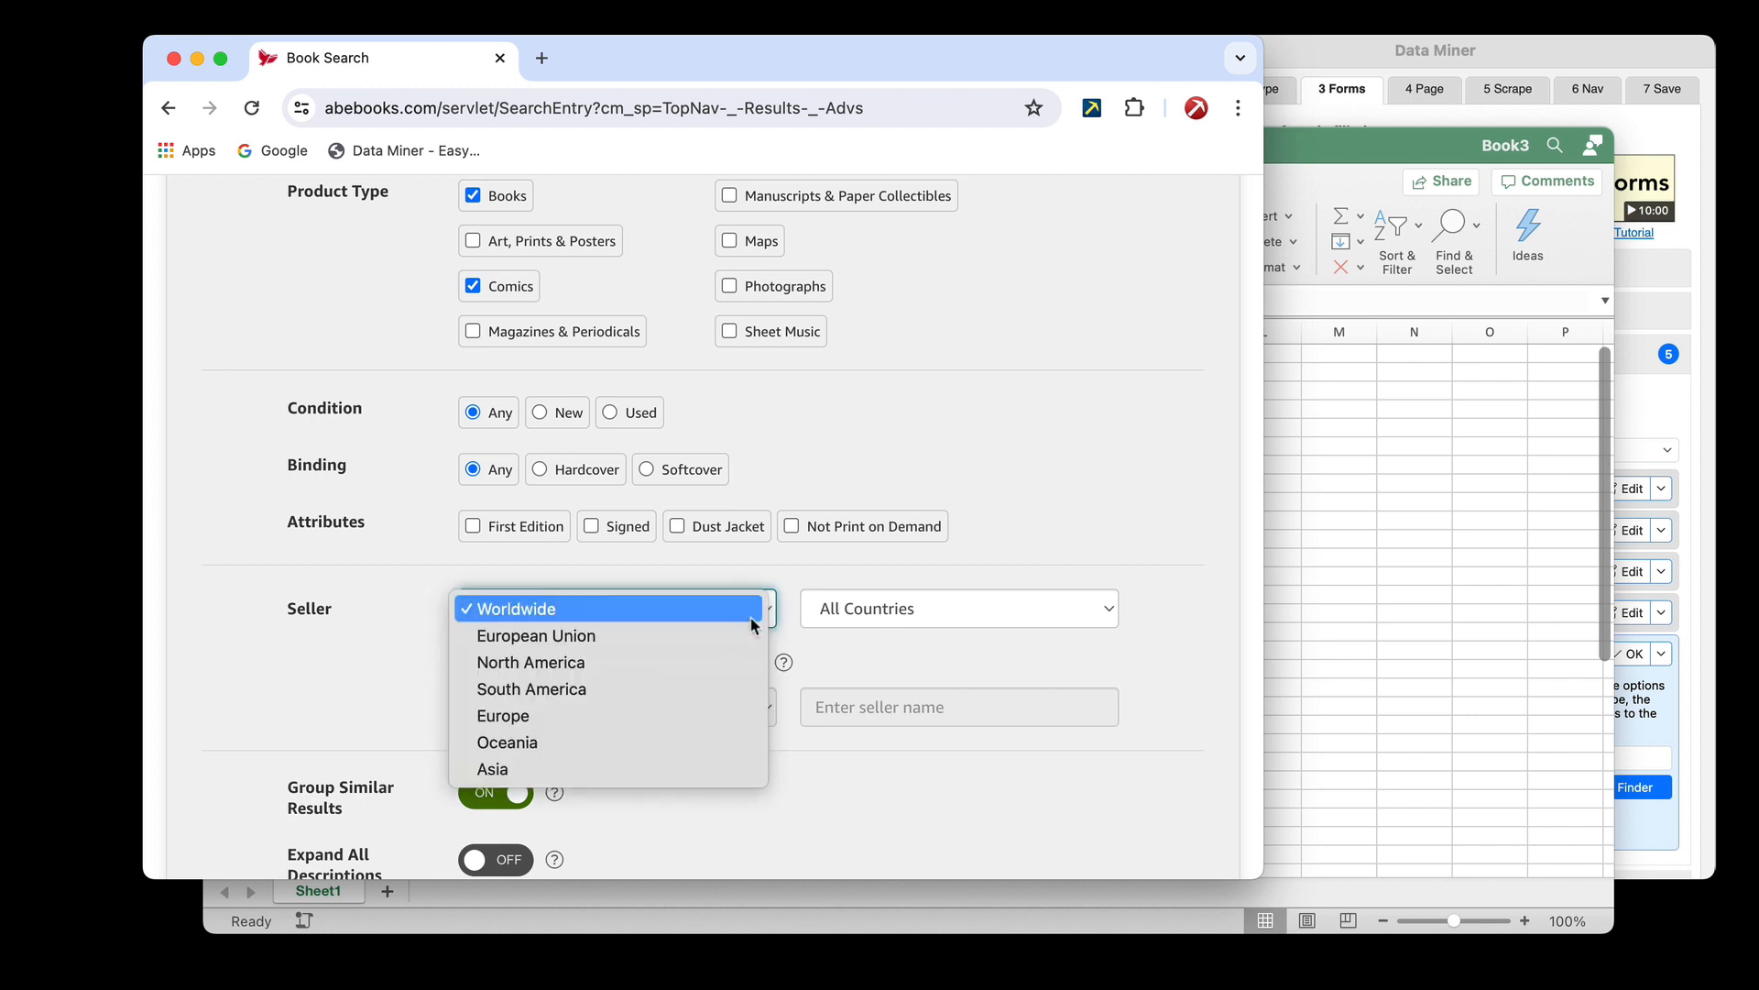
click(1410, 614)
Replace the Seller values in cells E2 to E4 of the Excel sheet with 3
click(751, 374)
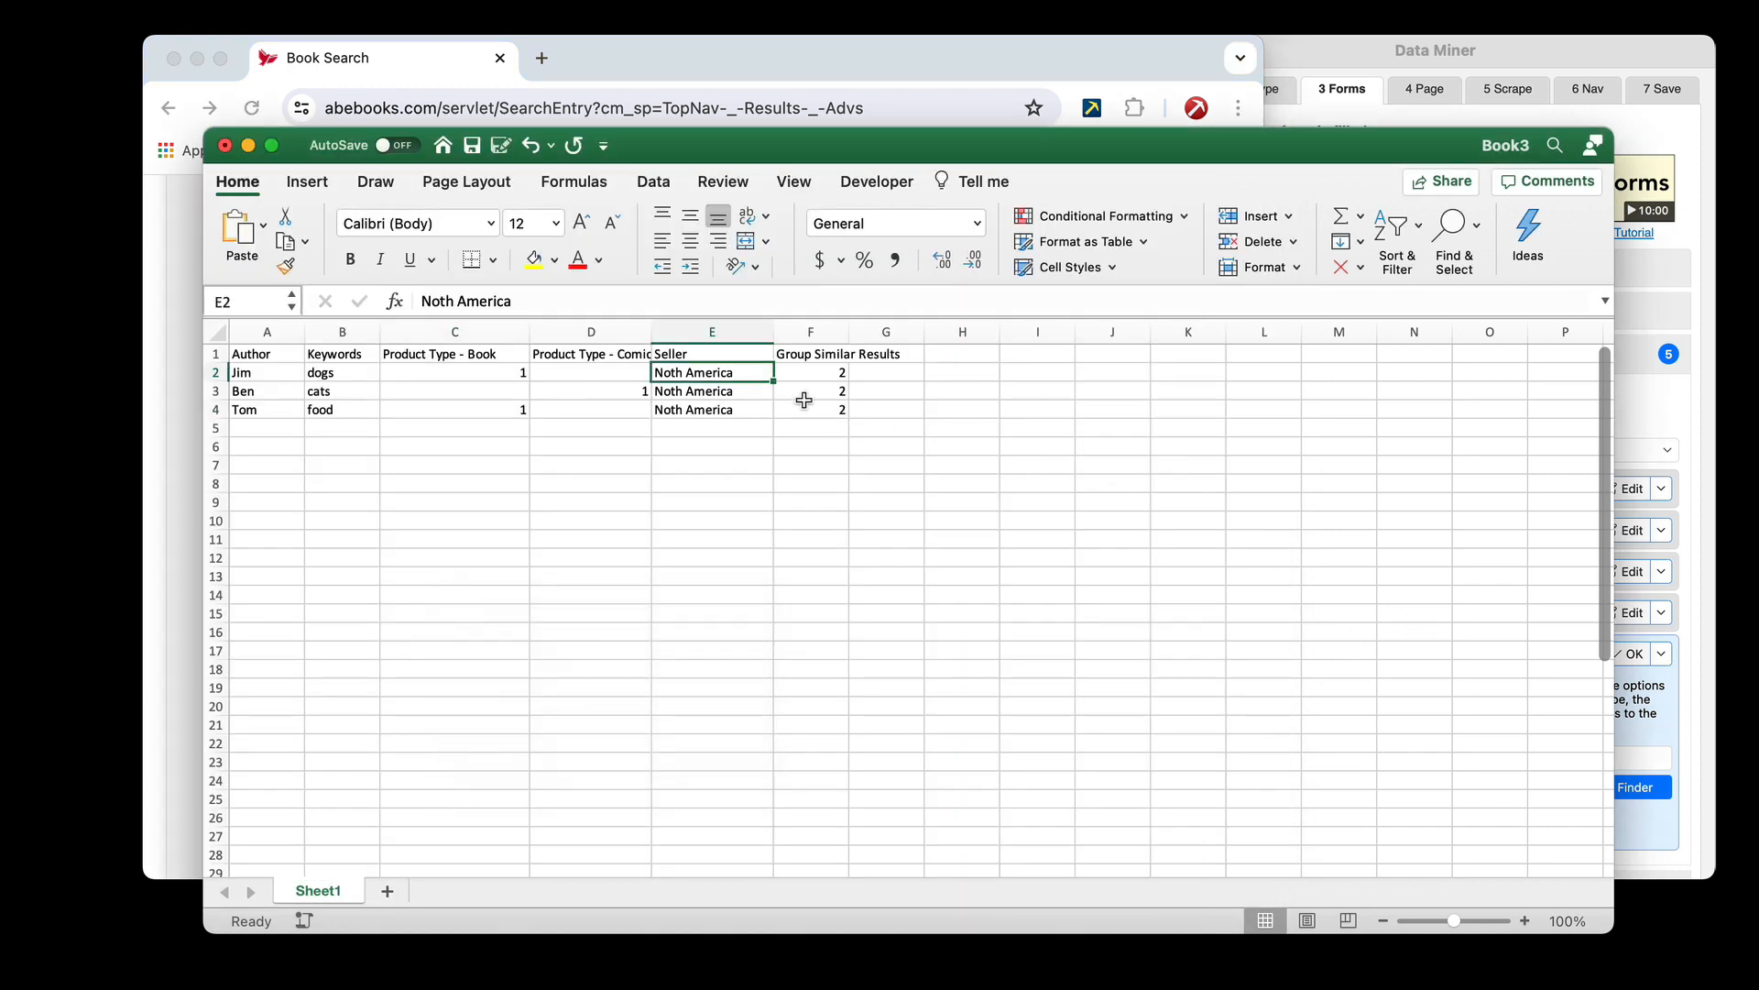
text(3)
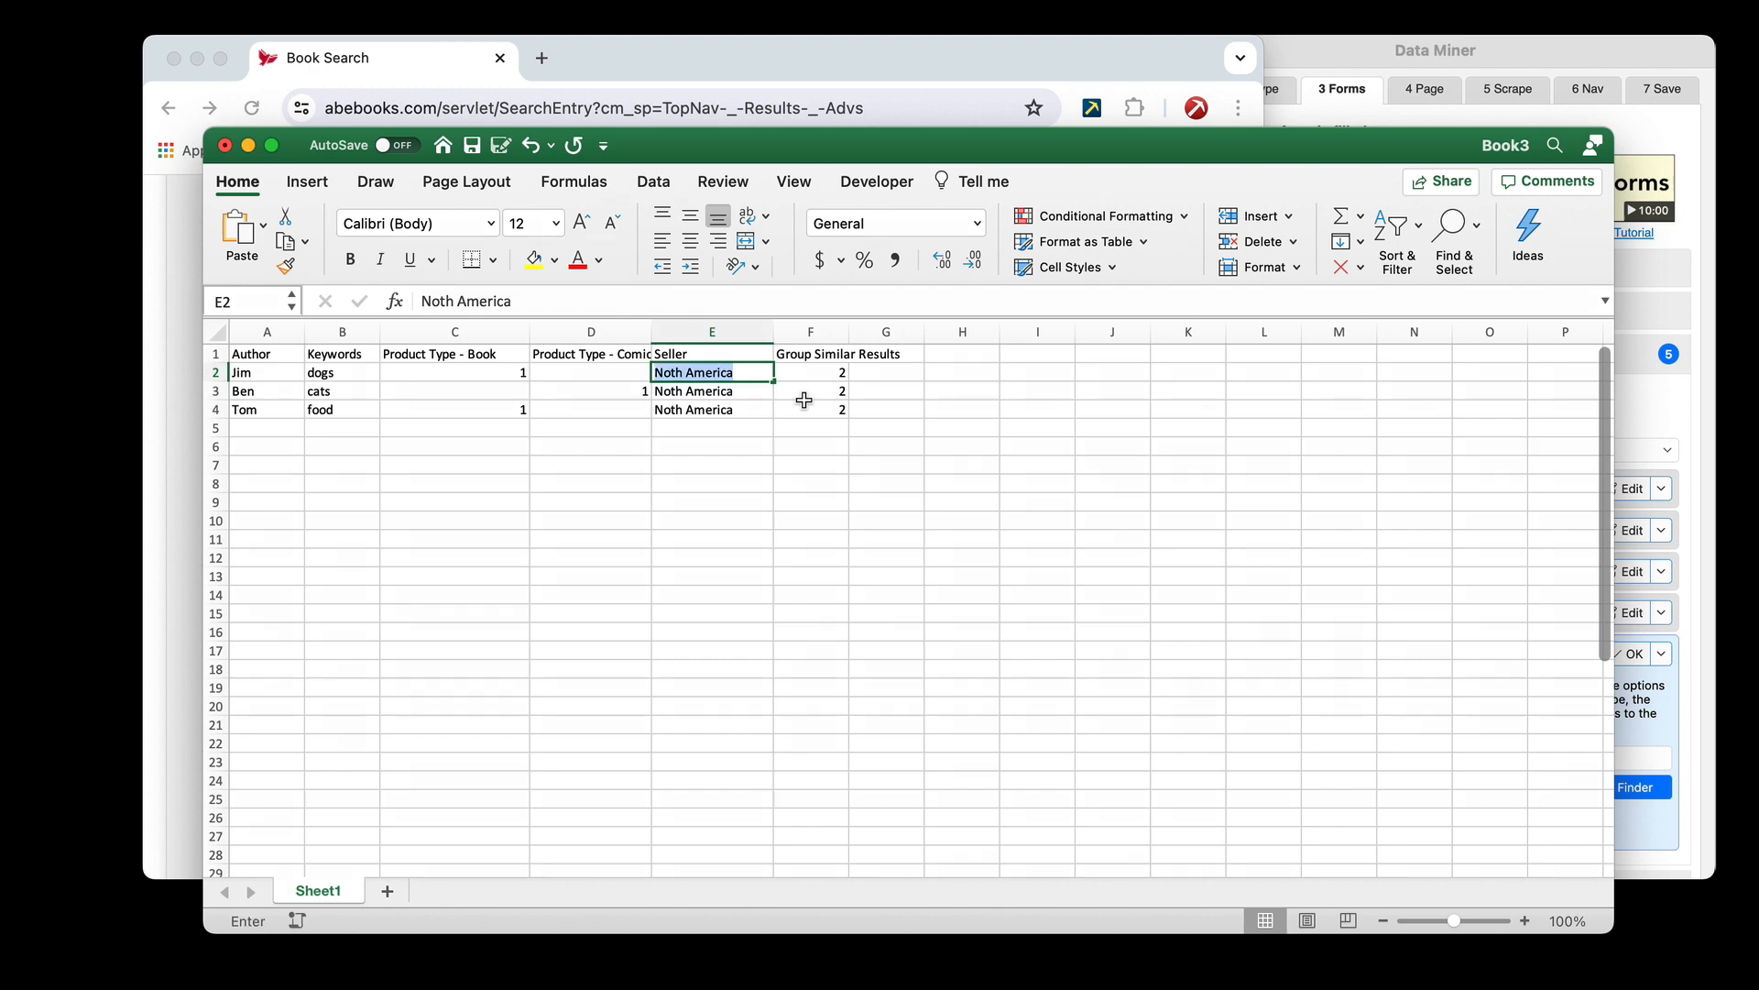
key(Return)
text(3)
key(Return)
text(3)
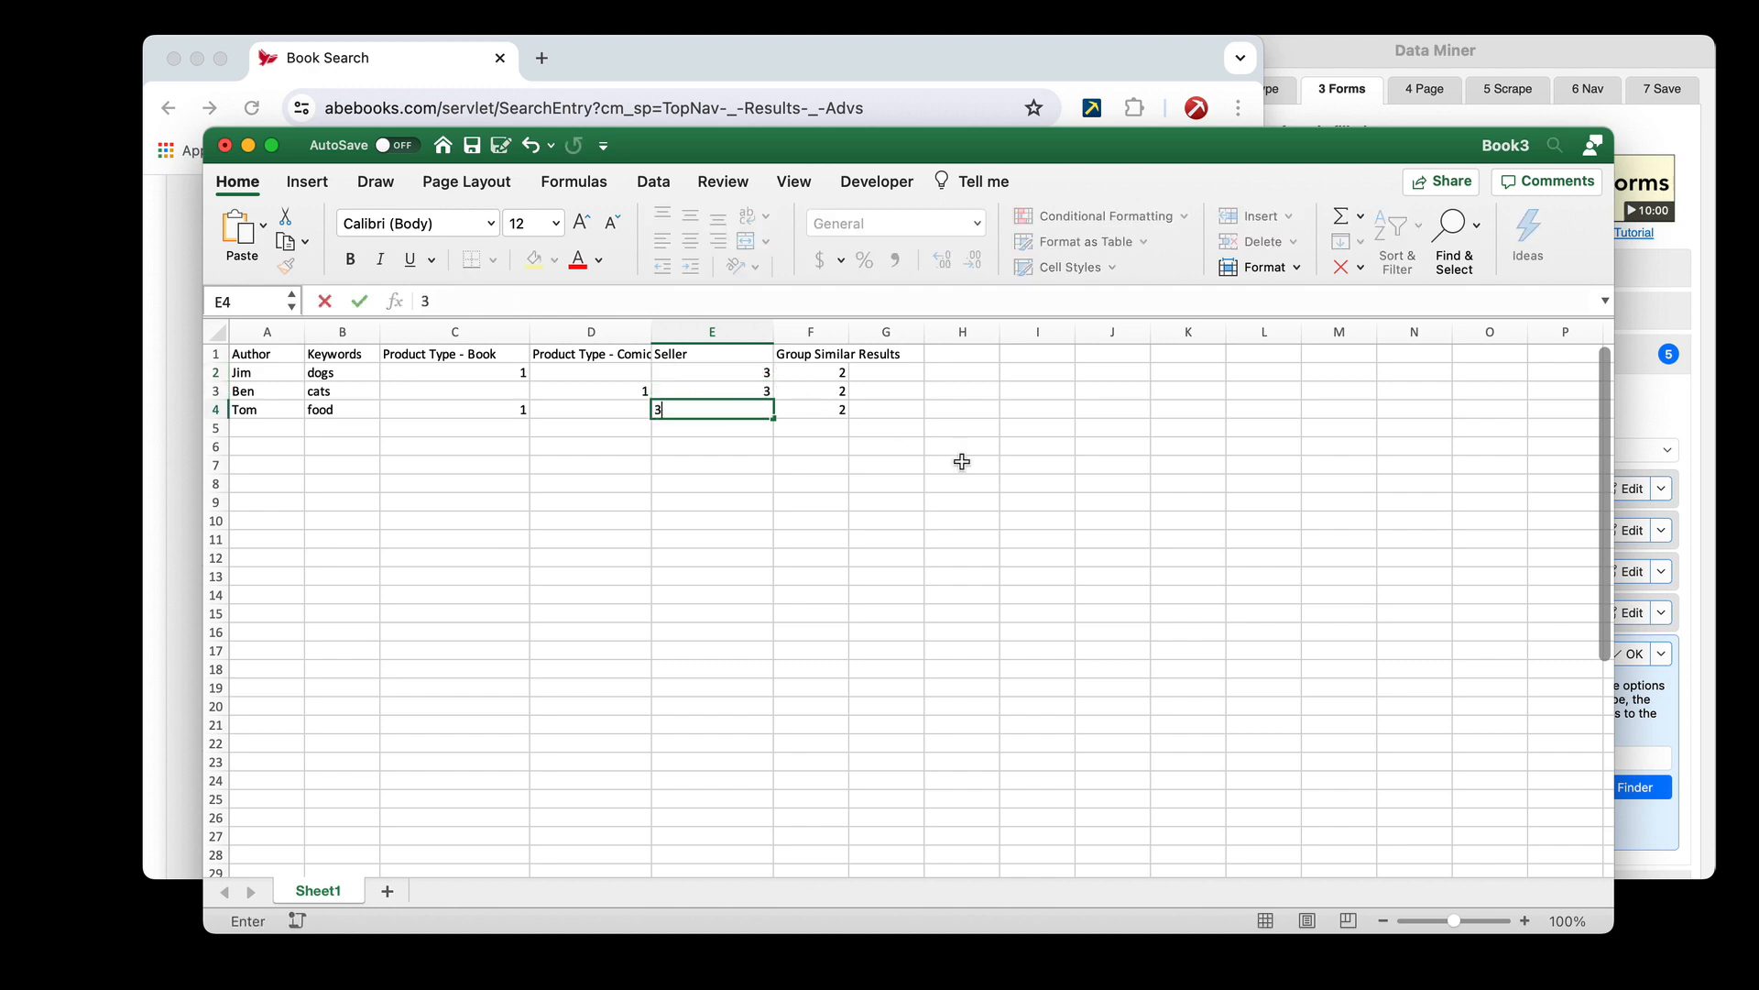
click(963, 464)
Set the Seller element's test data to 3 in the Data Miner recipe and test it on the form
click(1635, 414)
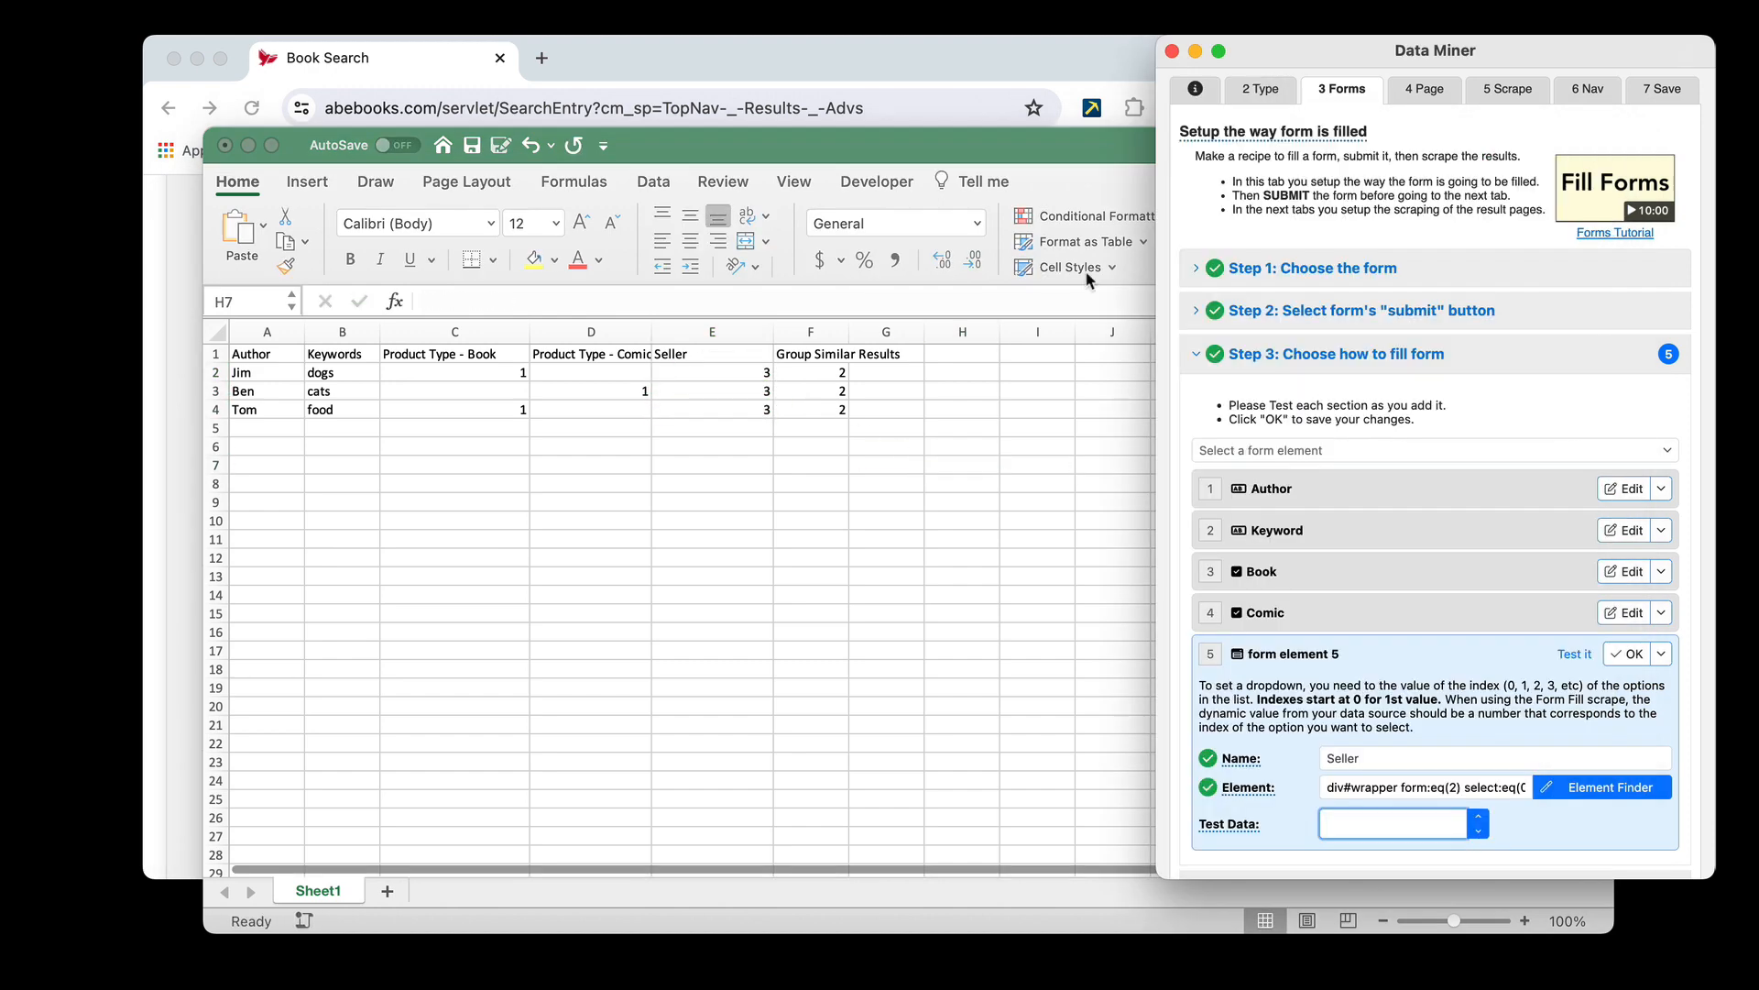
click(1018, 87)
click(1443, 786)
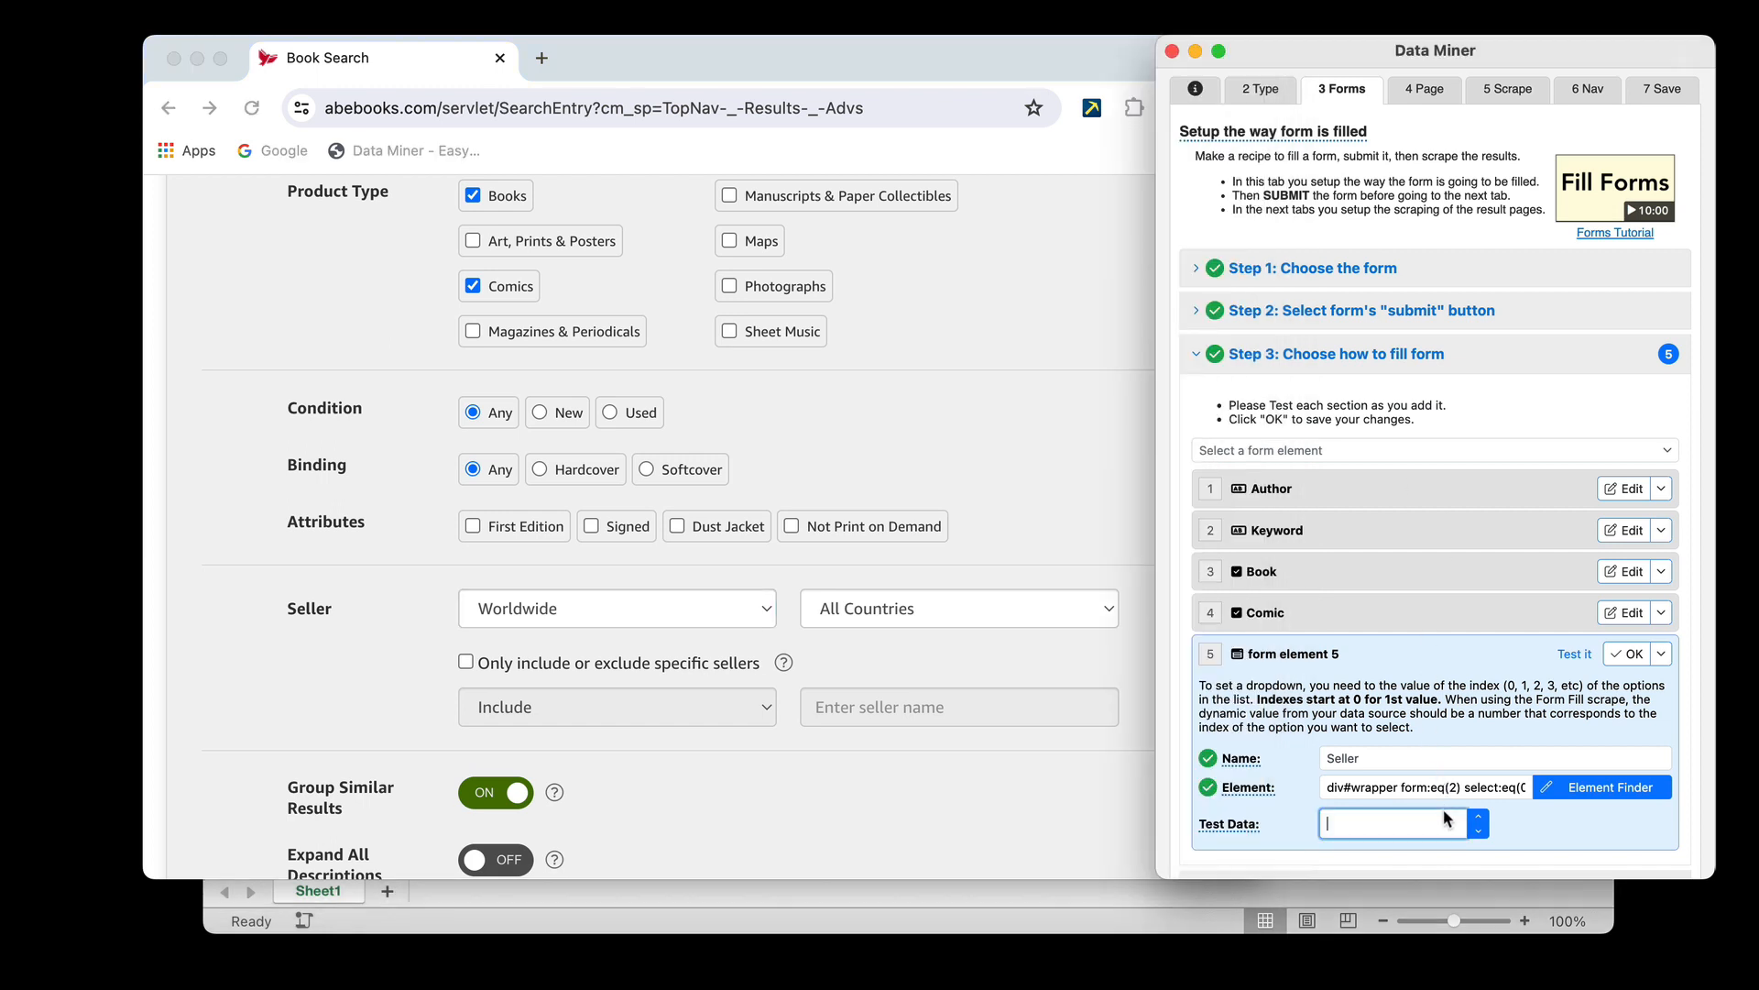
click(1478, 818)
click(1479, 818)
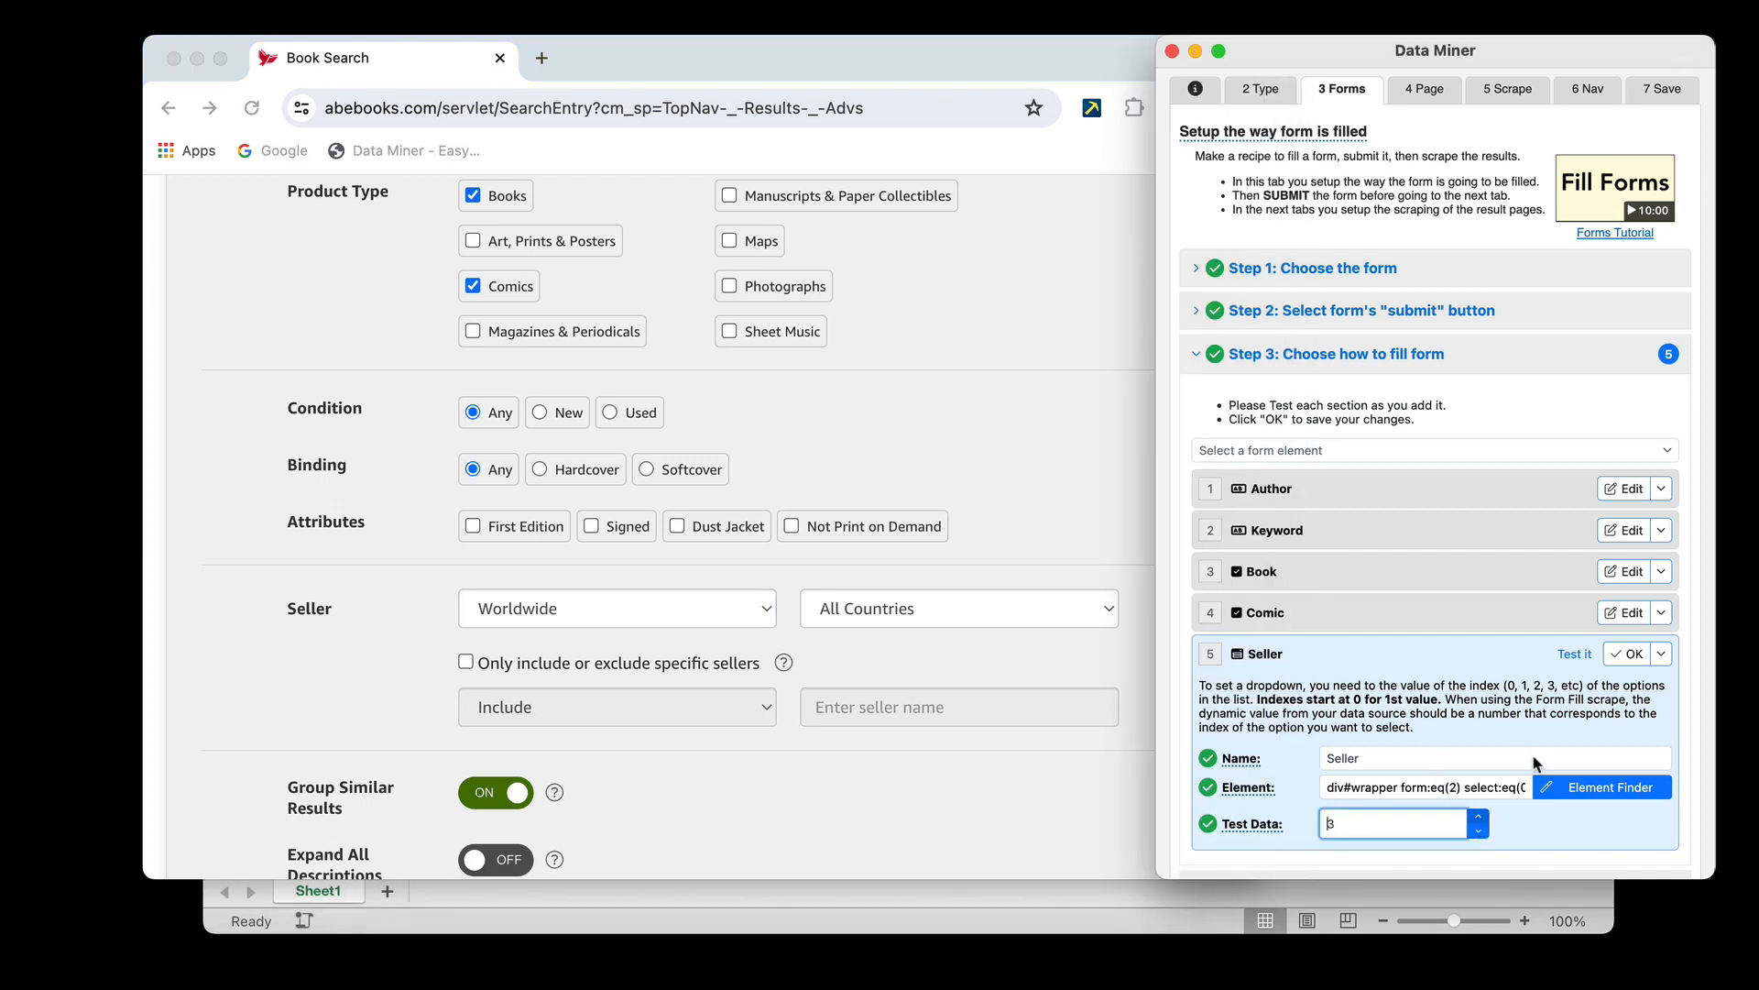
click(1574, 654)
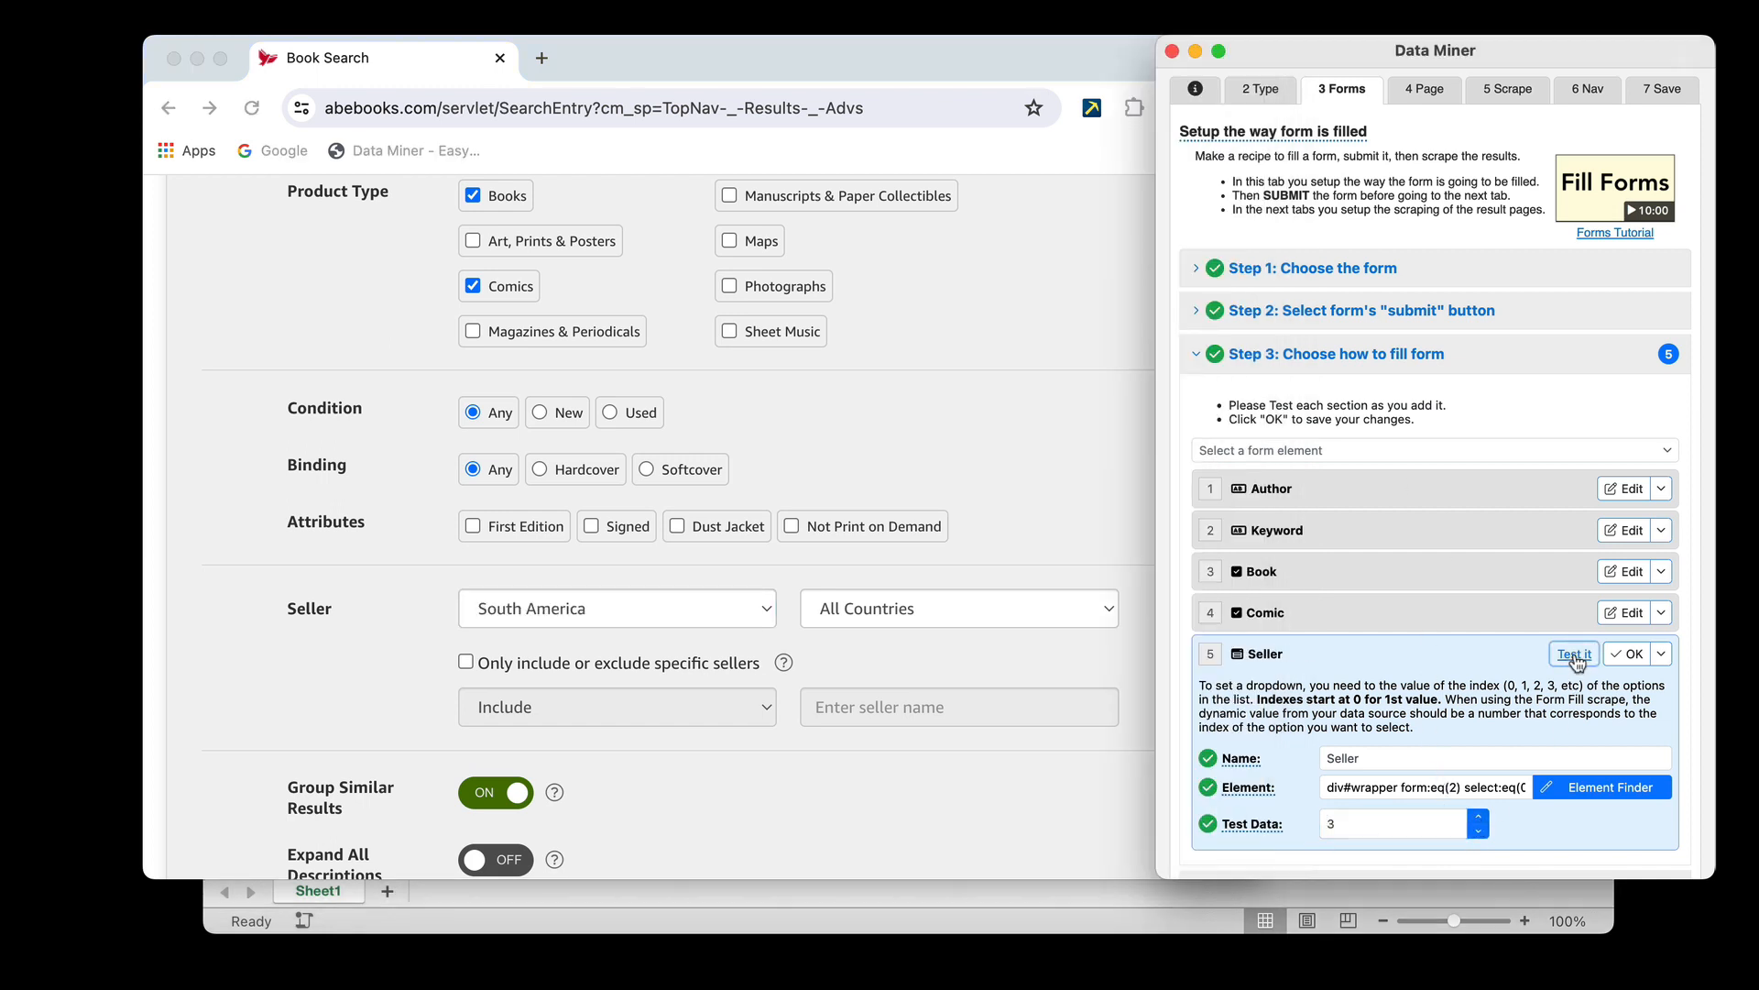
Set the Seller element's test data to 2 and test it on the form
click(1478, 819)
double_click(1479, 831)
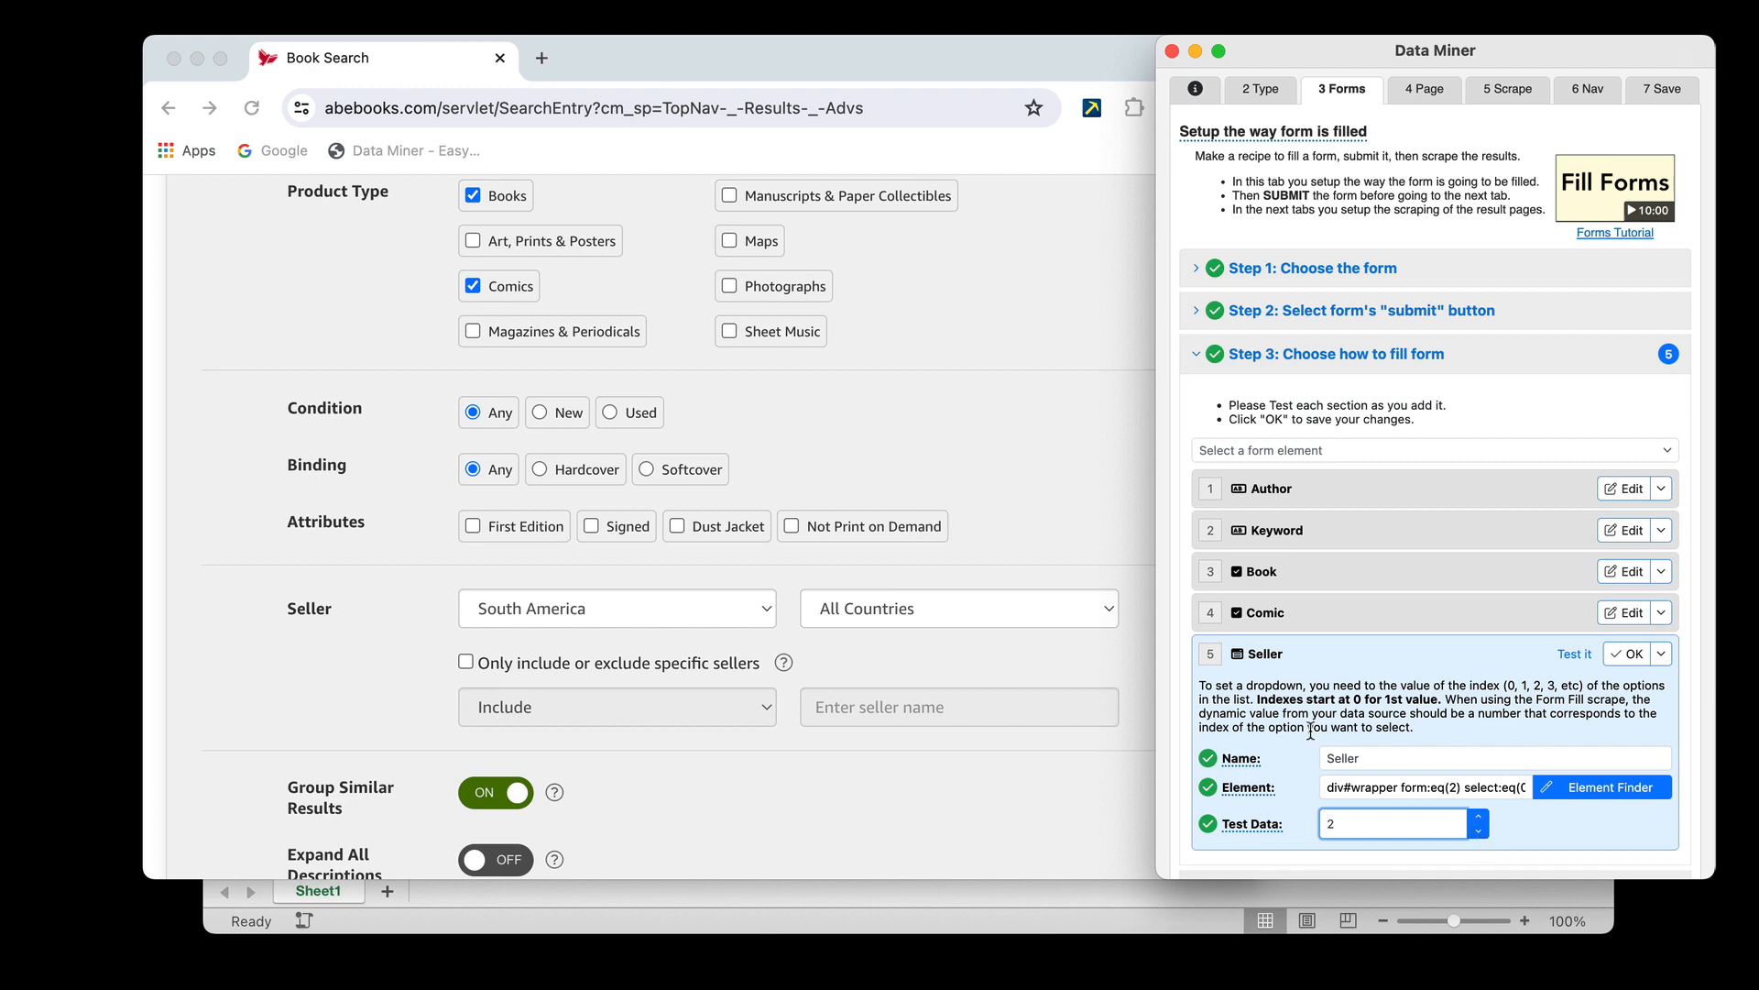
click(1583, 658)
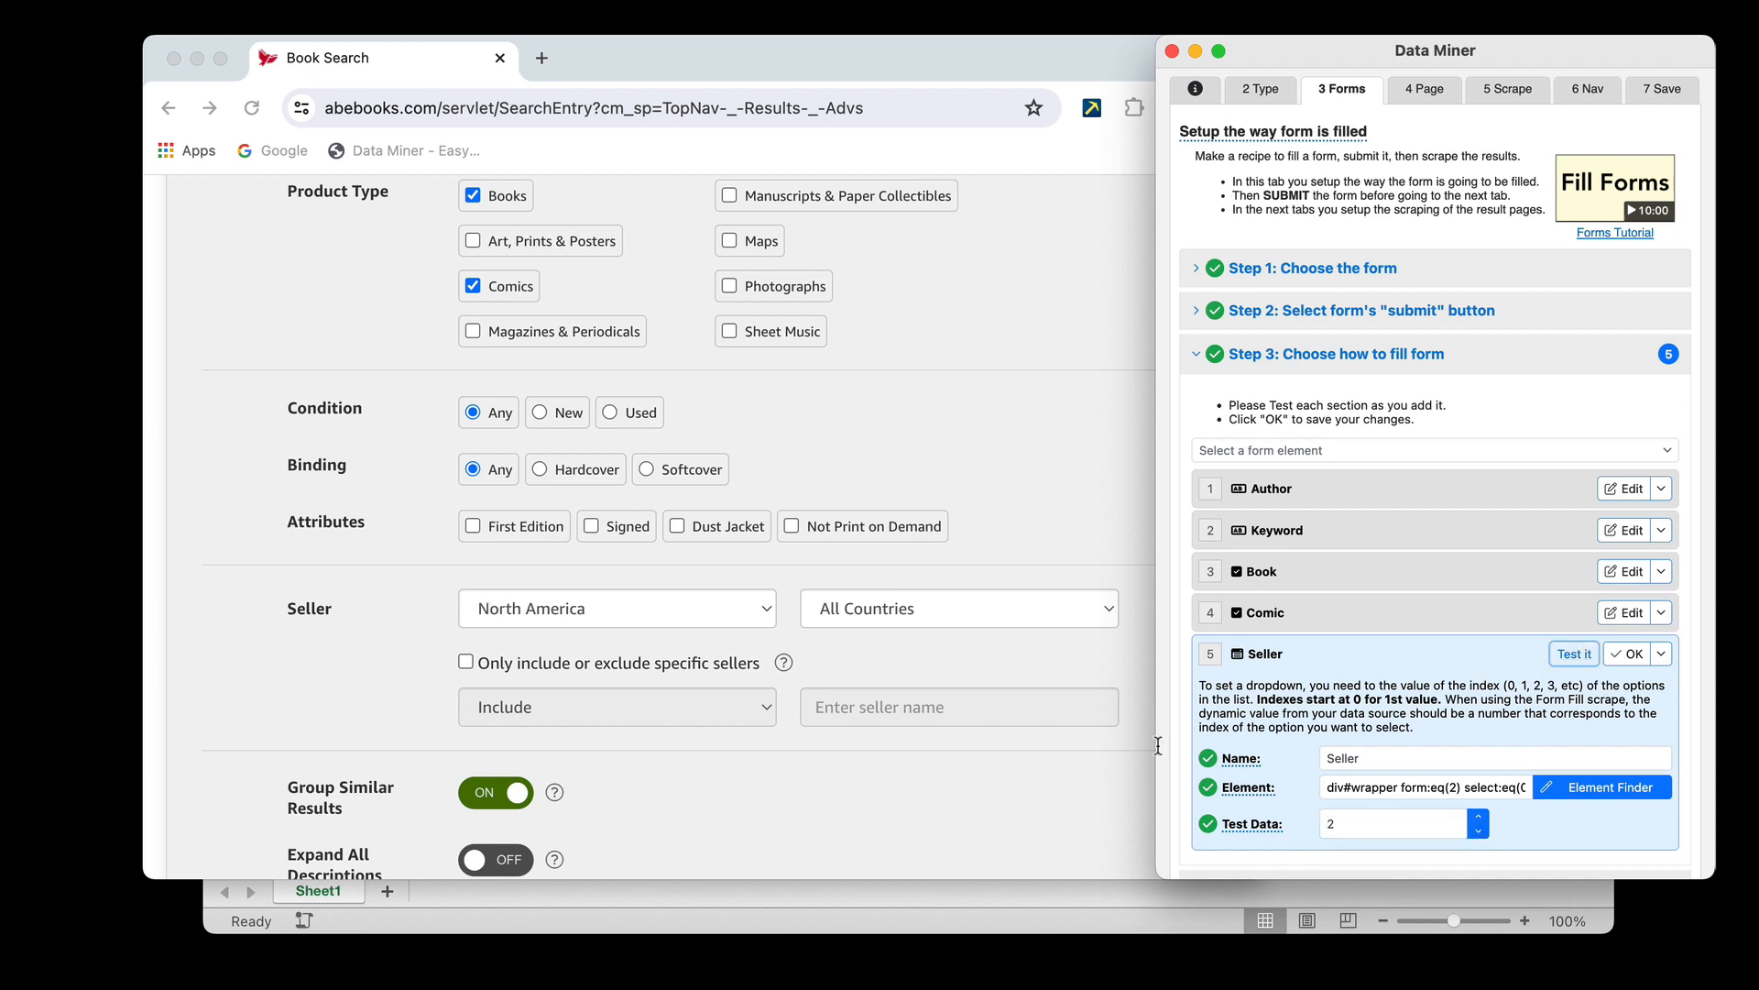
Replace the Seller values in cells E2 to E4 of the Excel sheet with 2, and save the Seller element in the Data Miner recipe
click(1003, 889)
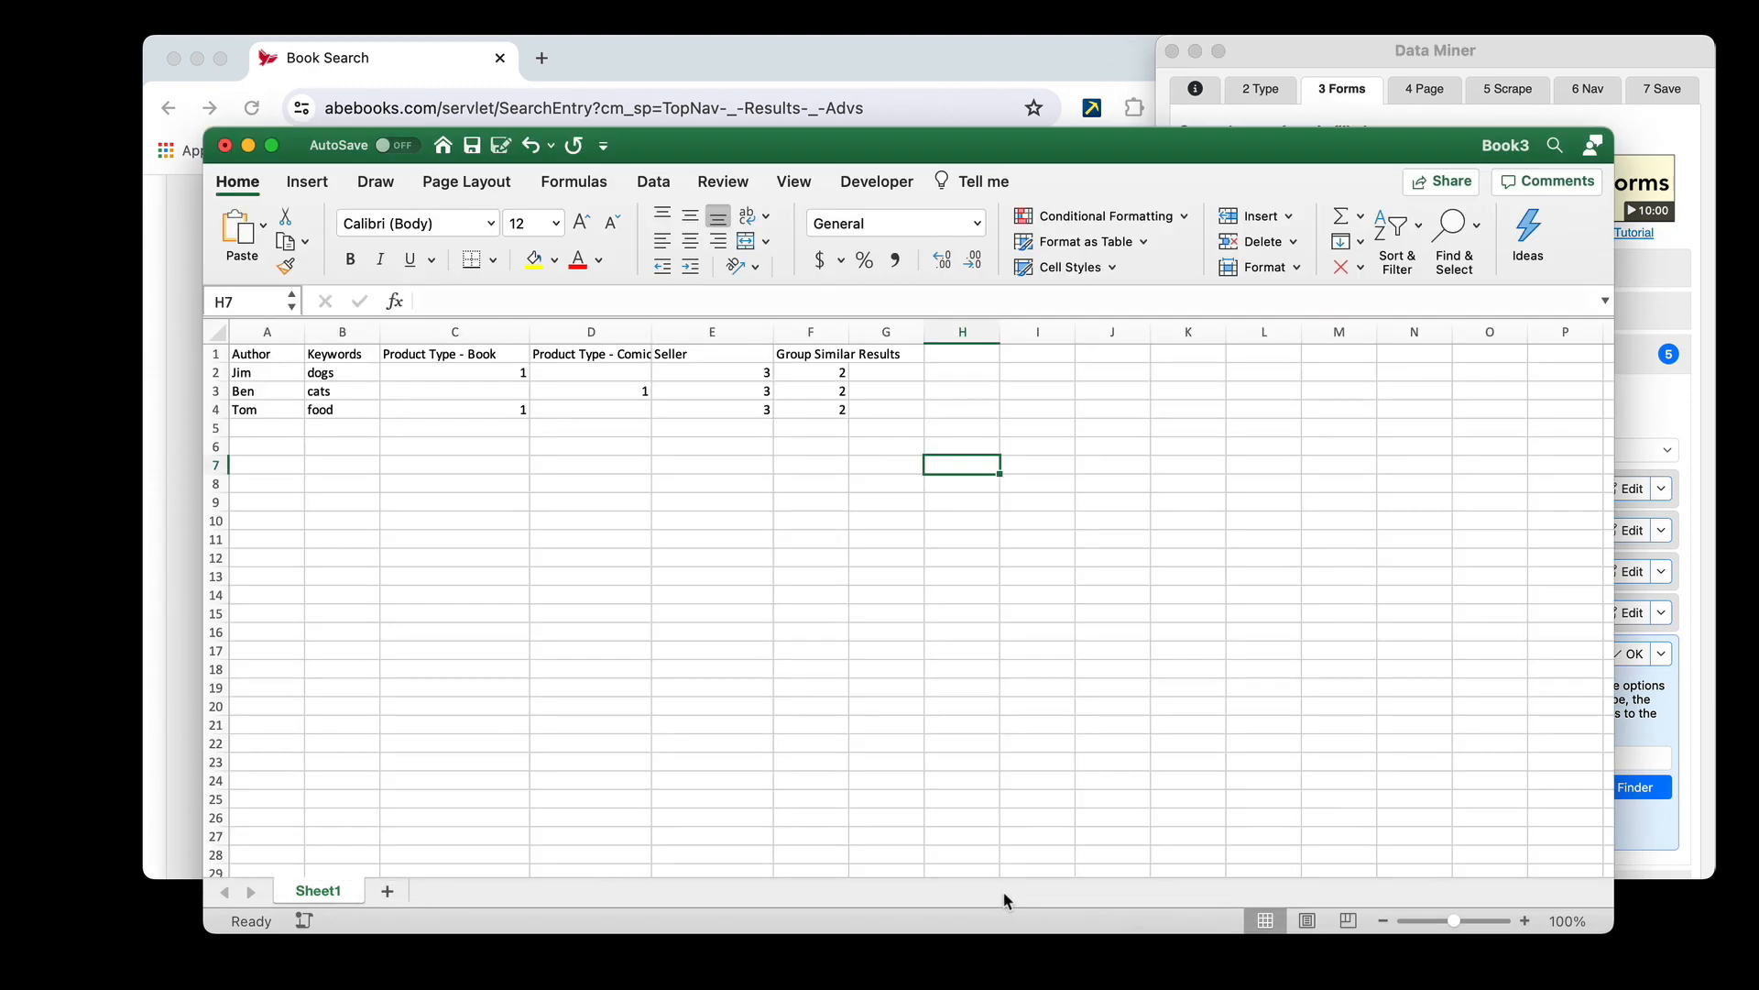
click(749, 417)
text(2)
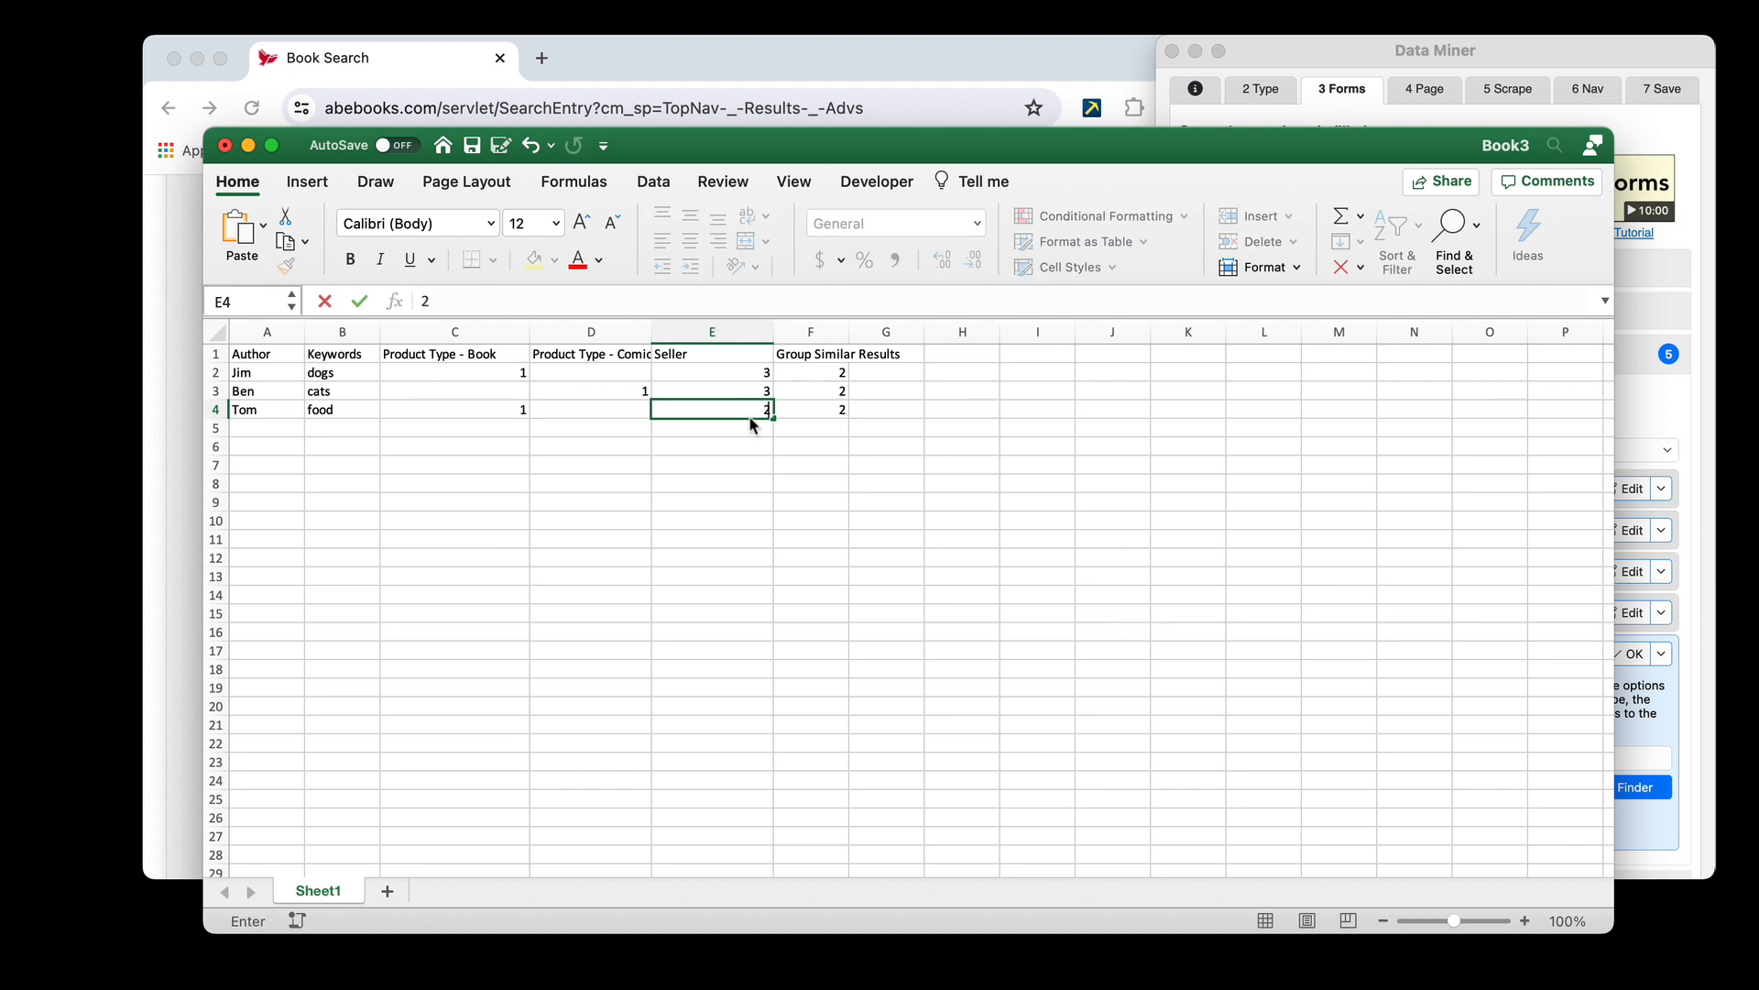
key(Up)
text(2)
key(Up)
text(2)
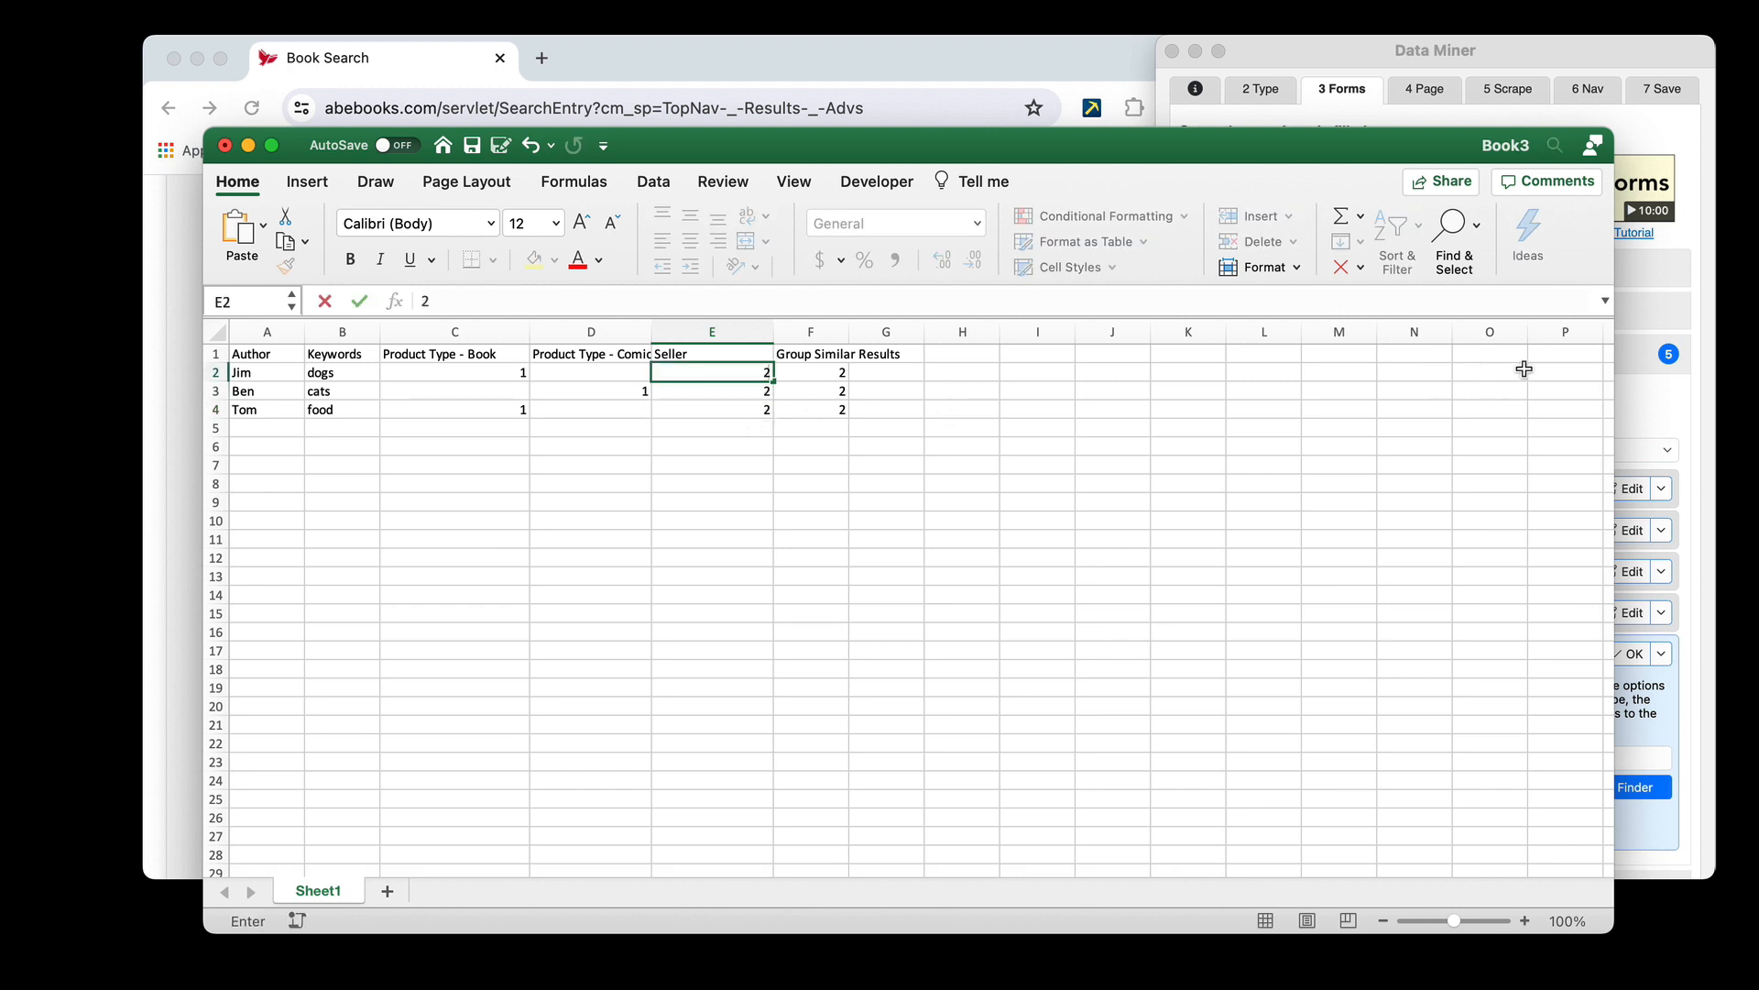
click(1663, 414)
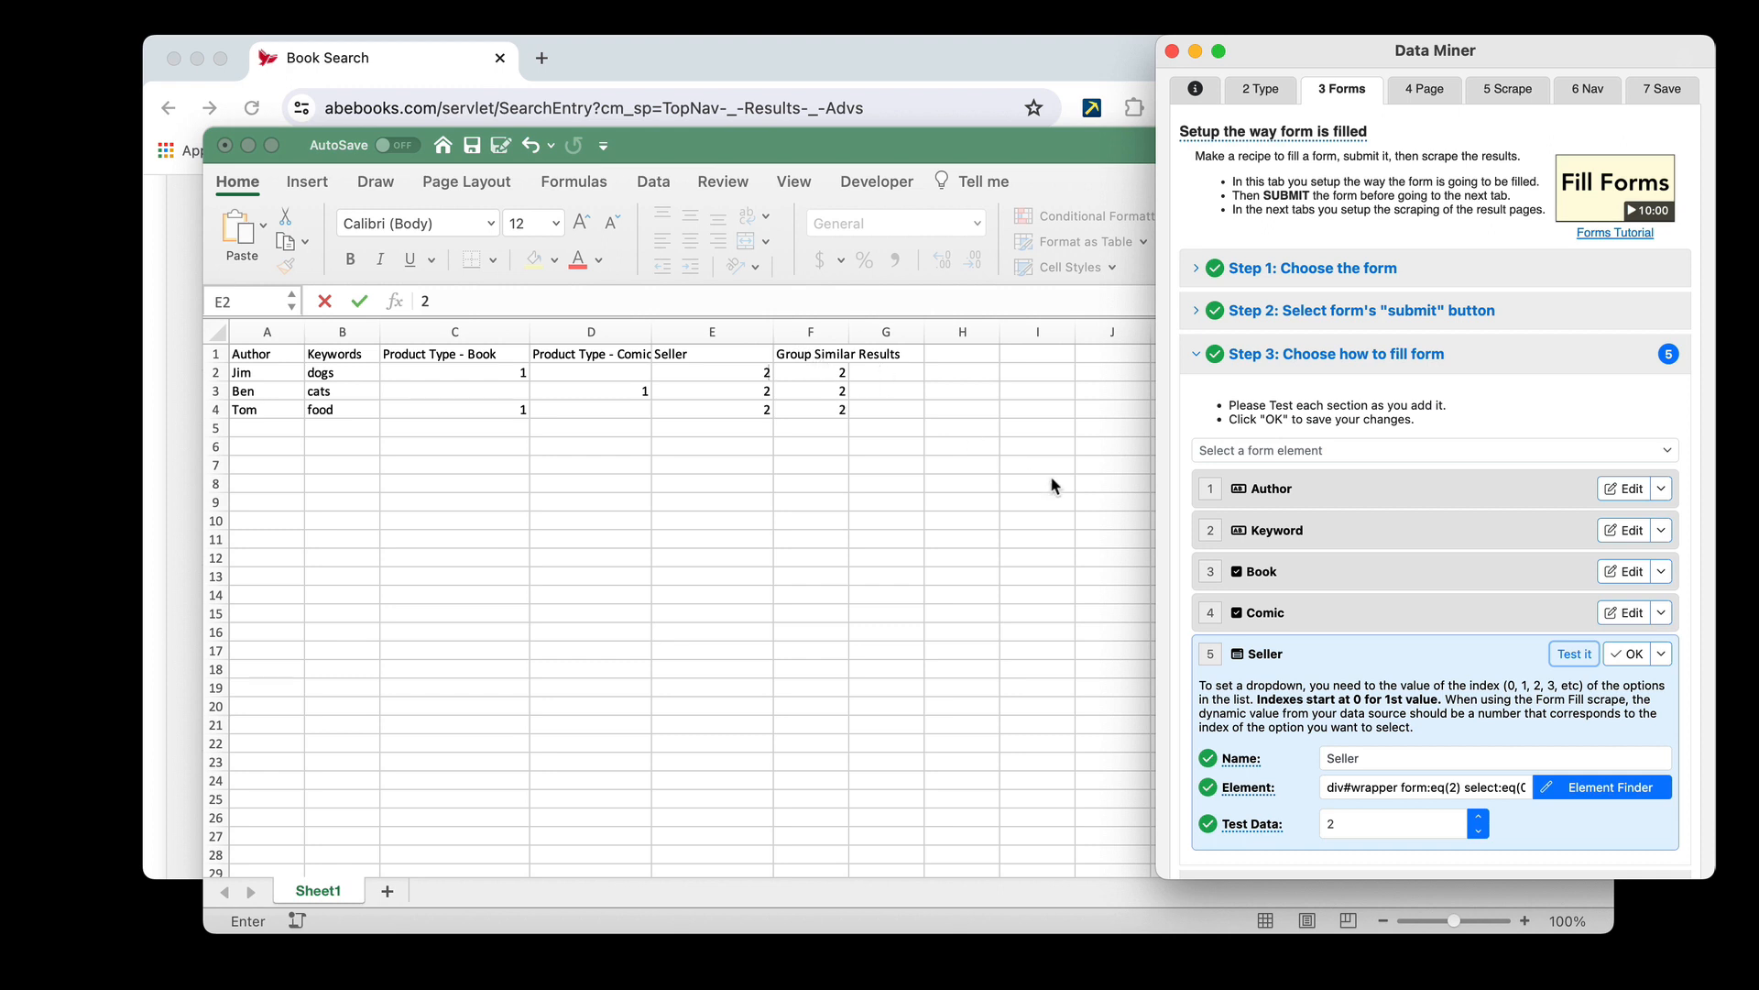
click(1632, 654)
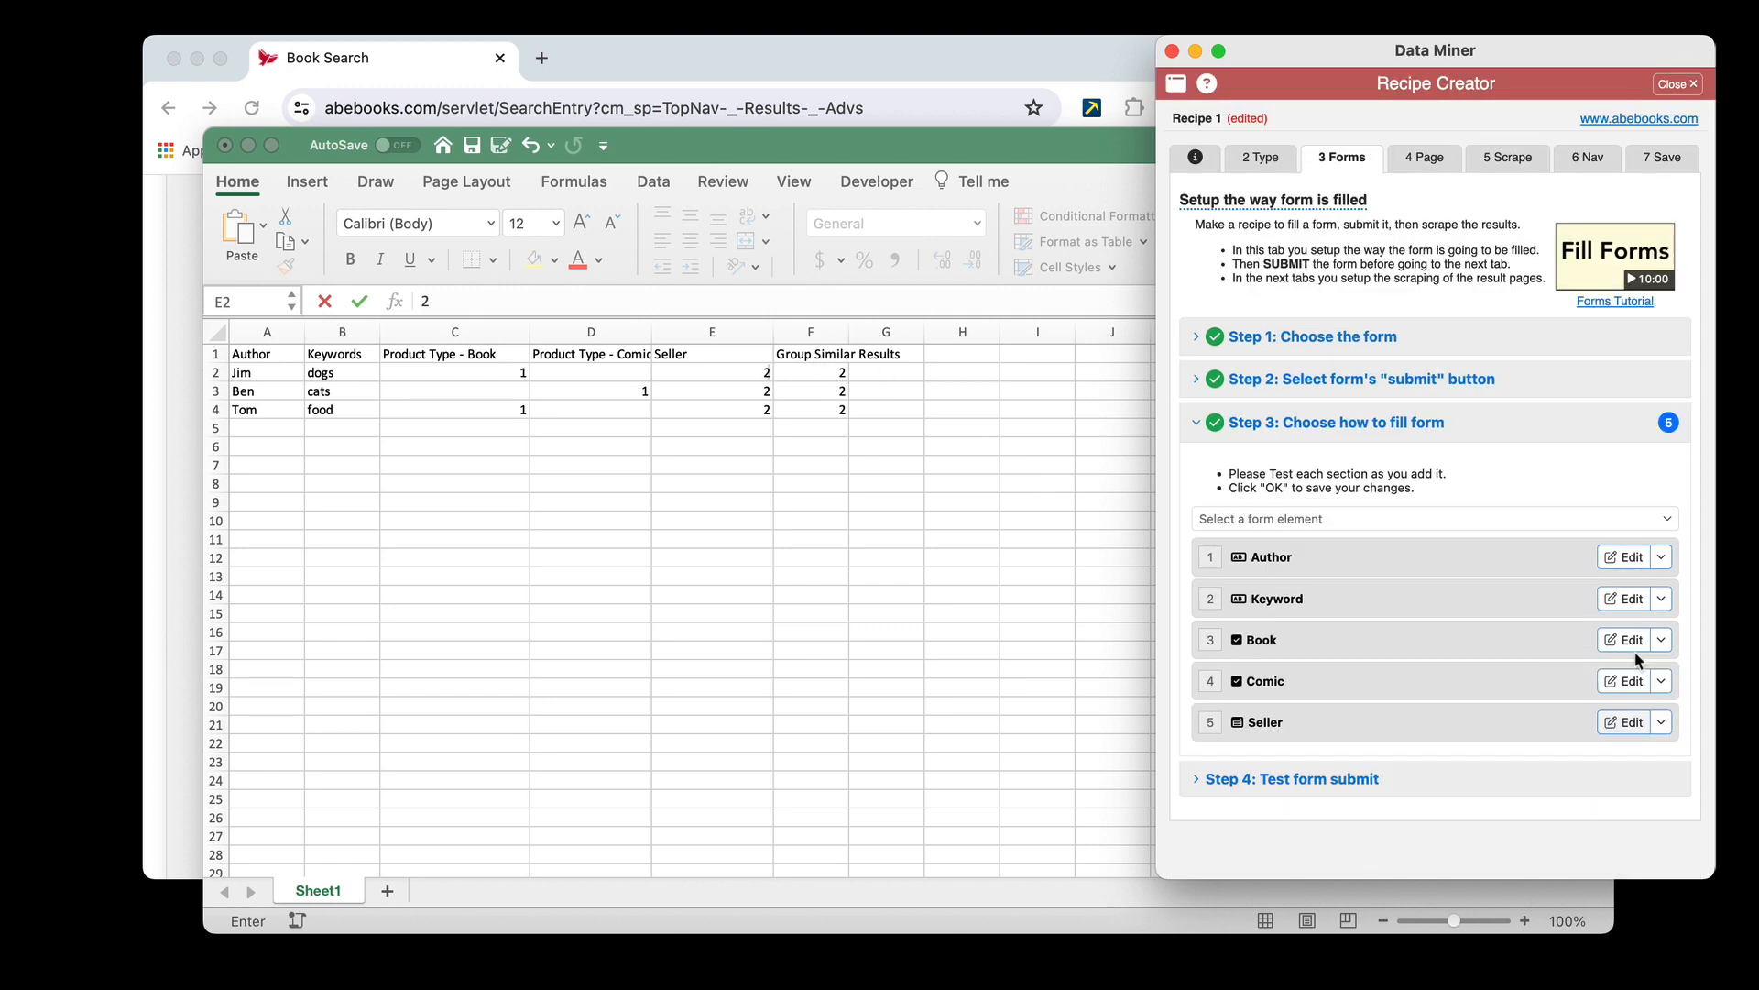
Add a Click form element to the recipe for the form's Group Similar Results toggle and name it Group Similar
click(965, 84)
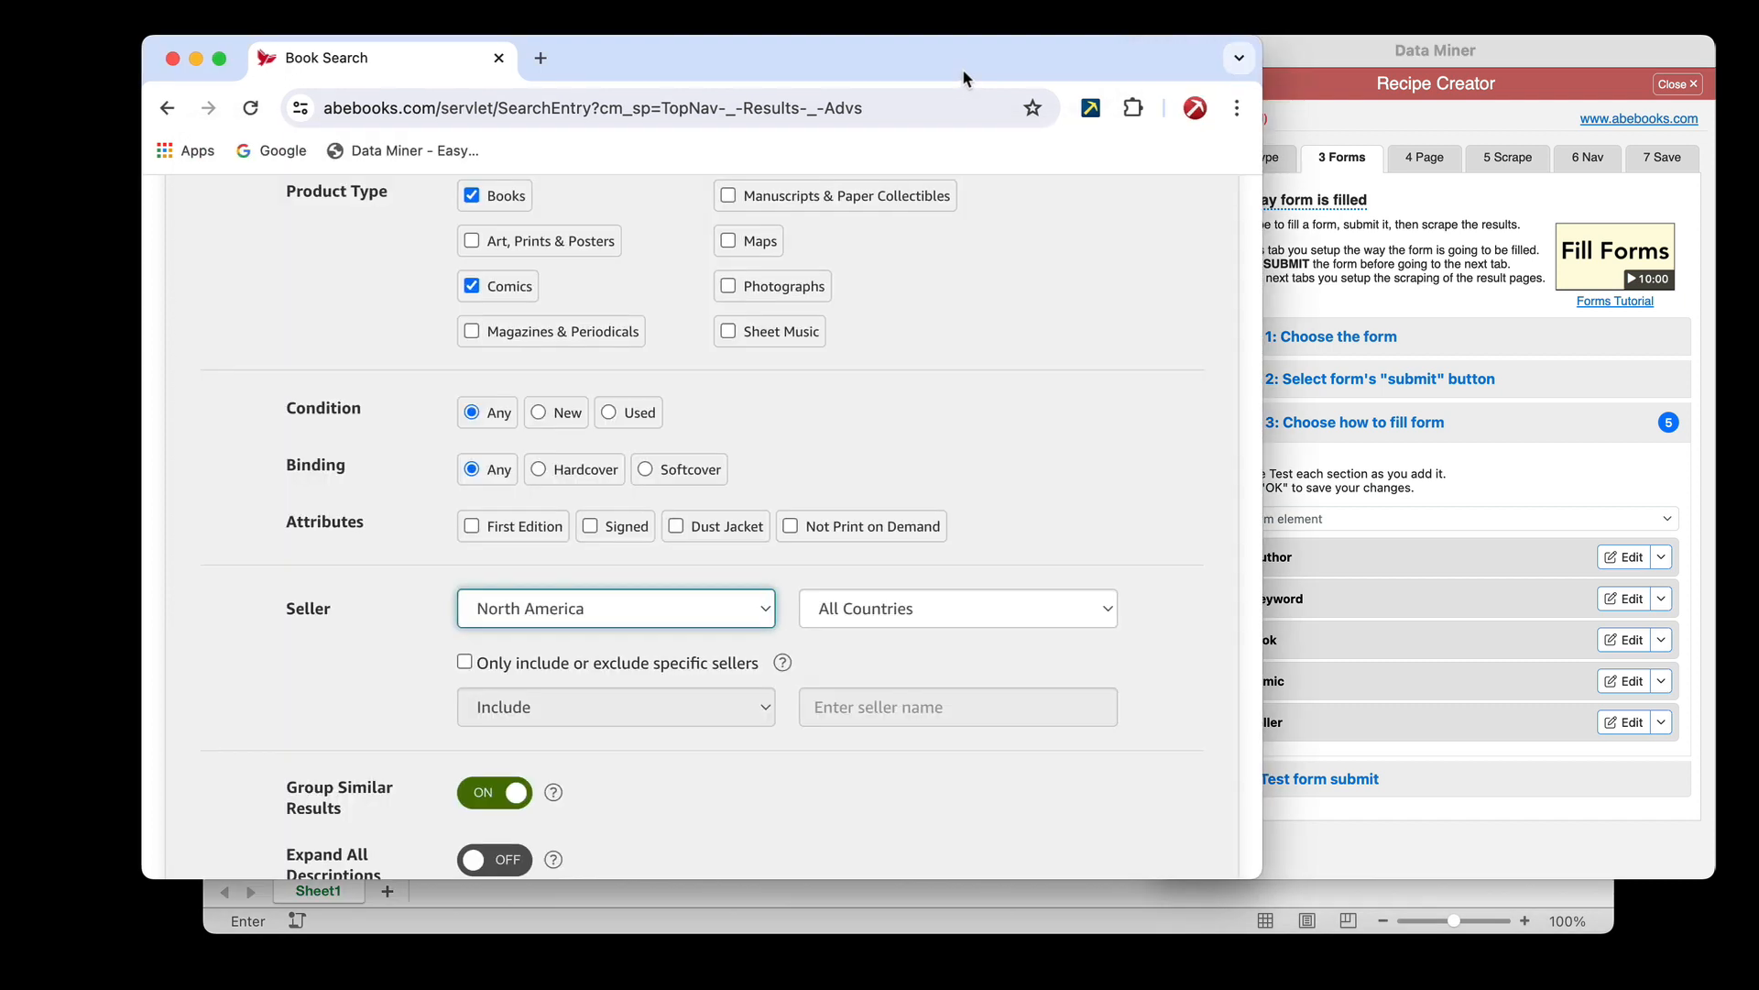
scroll(642, 609, down, 1)
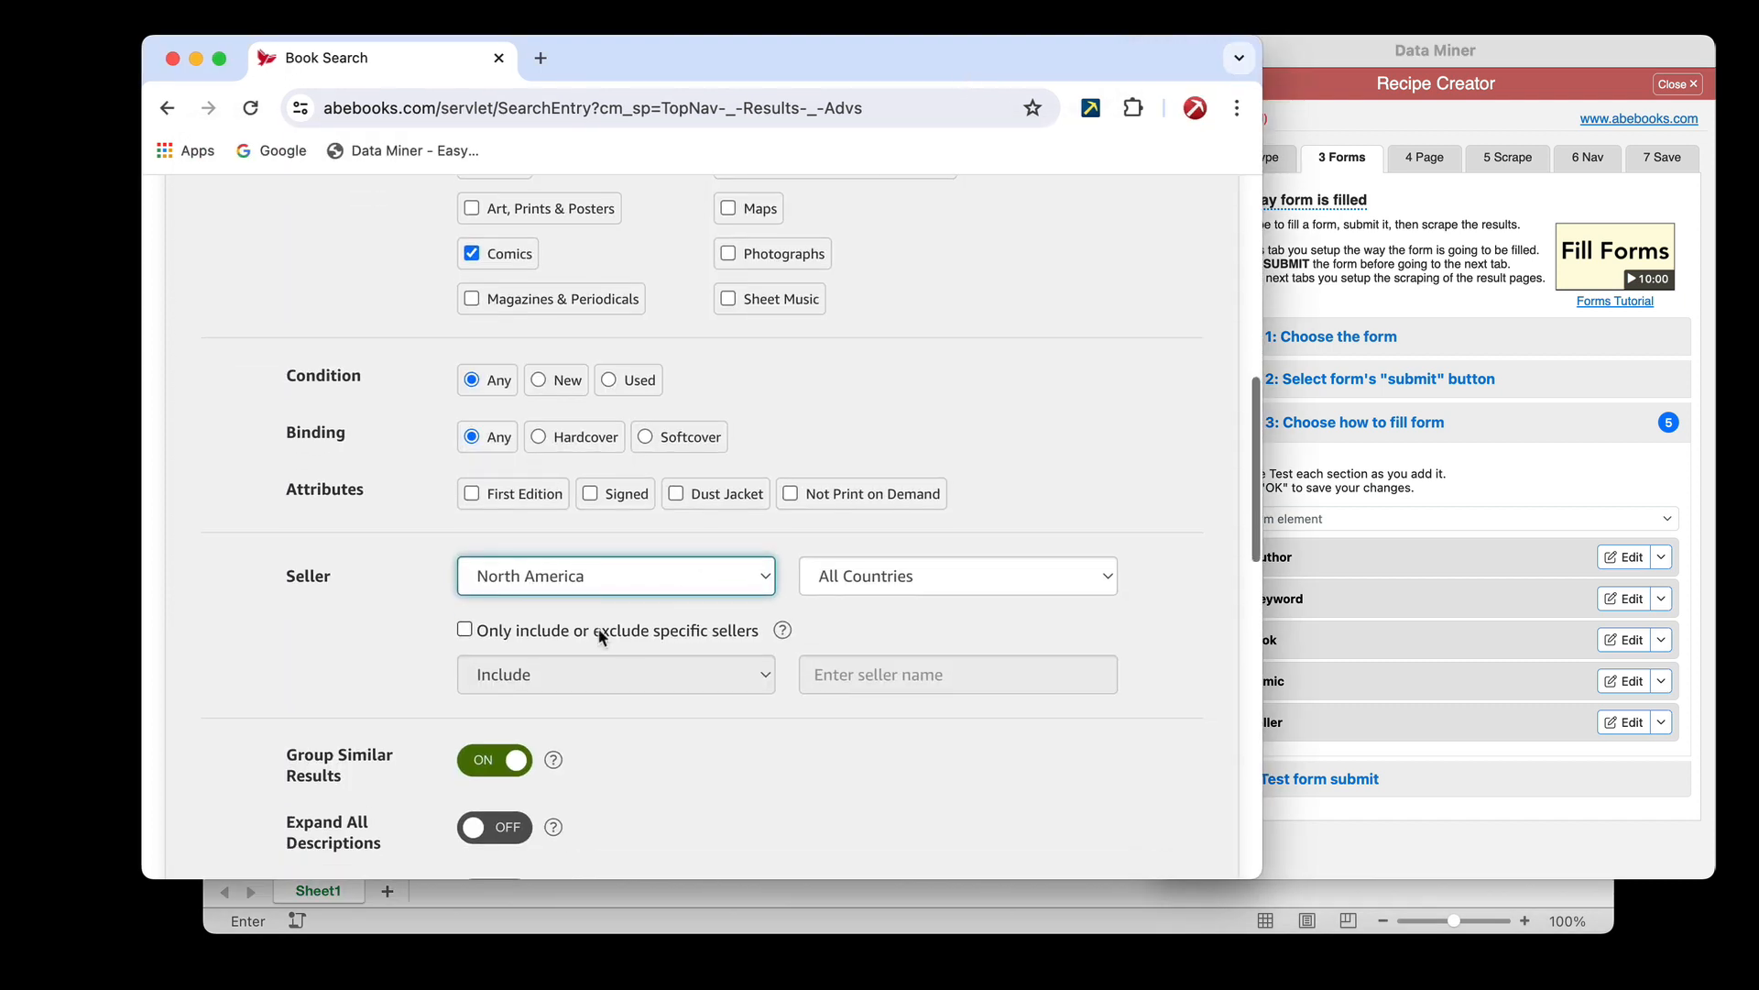
click(1471, 469)
click(1347, 520)
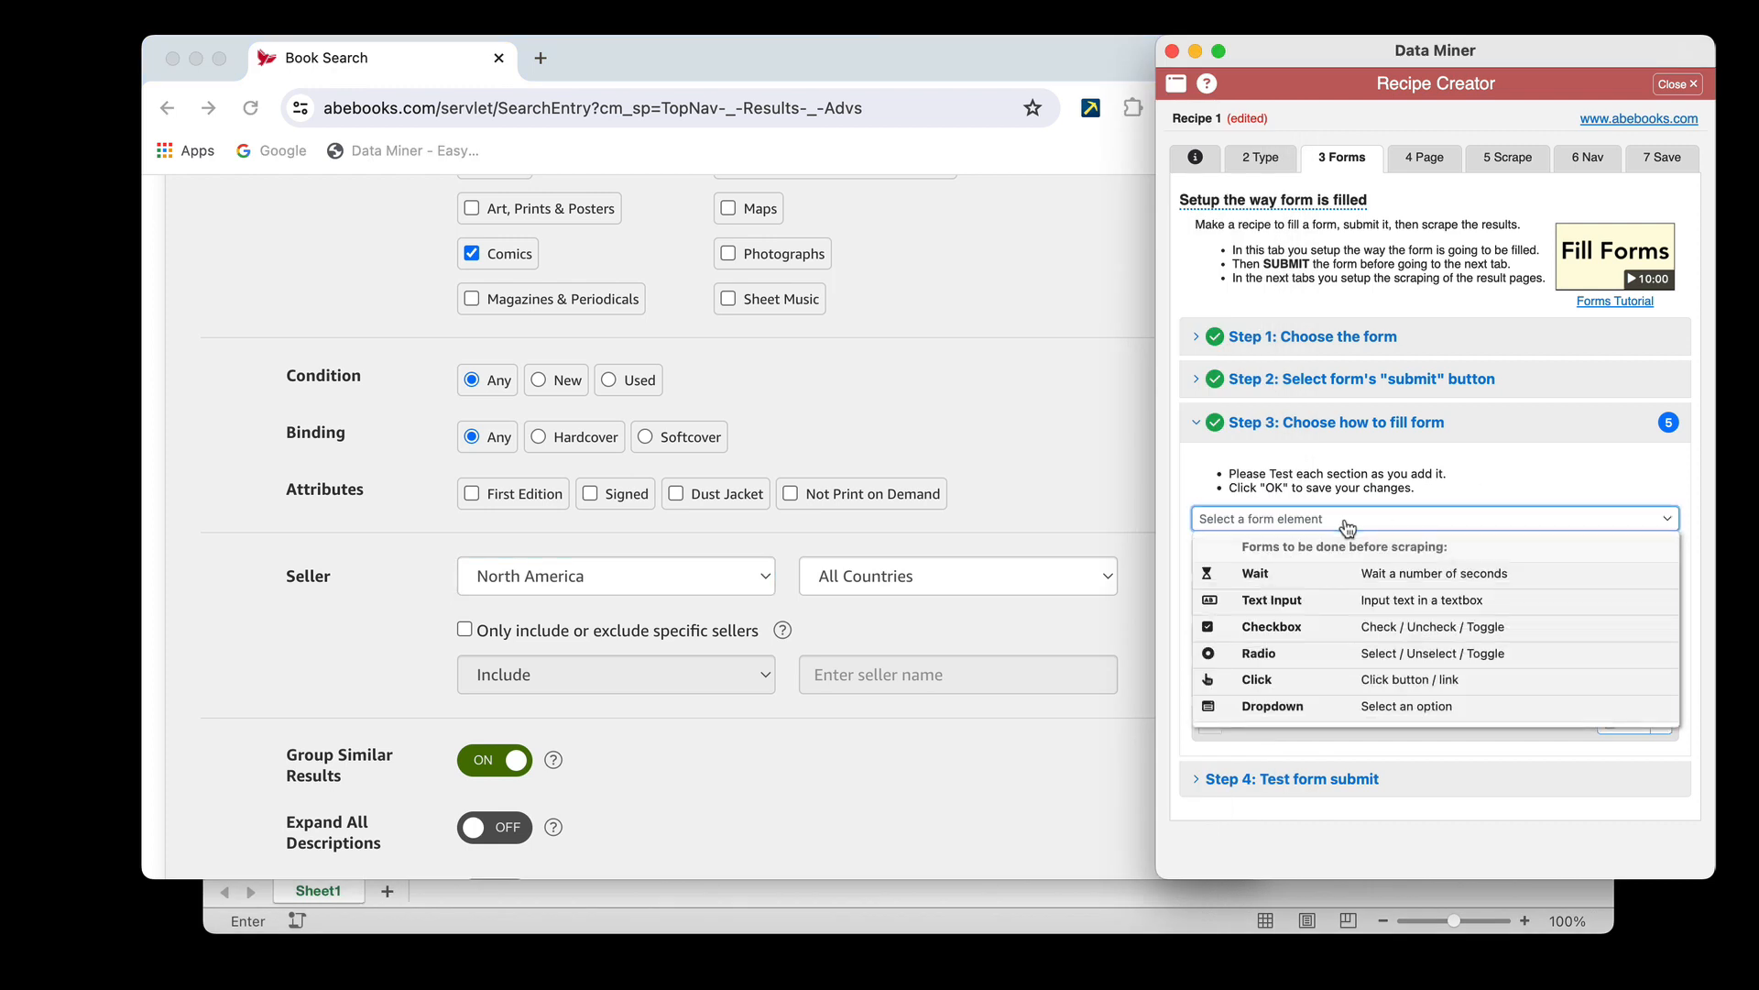
click(1287, 680)
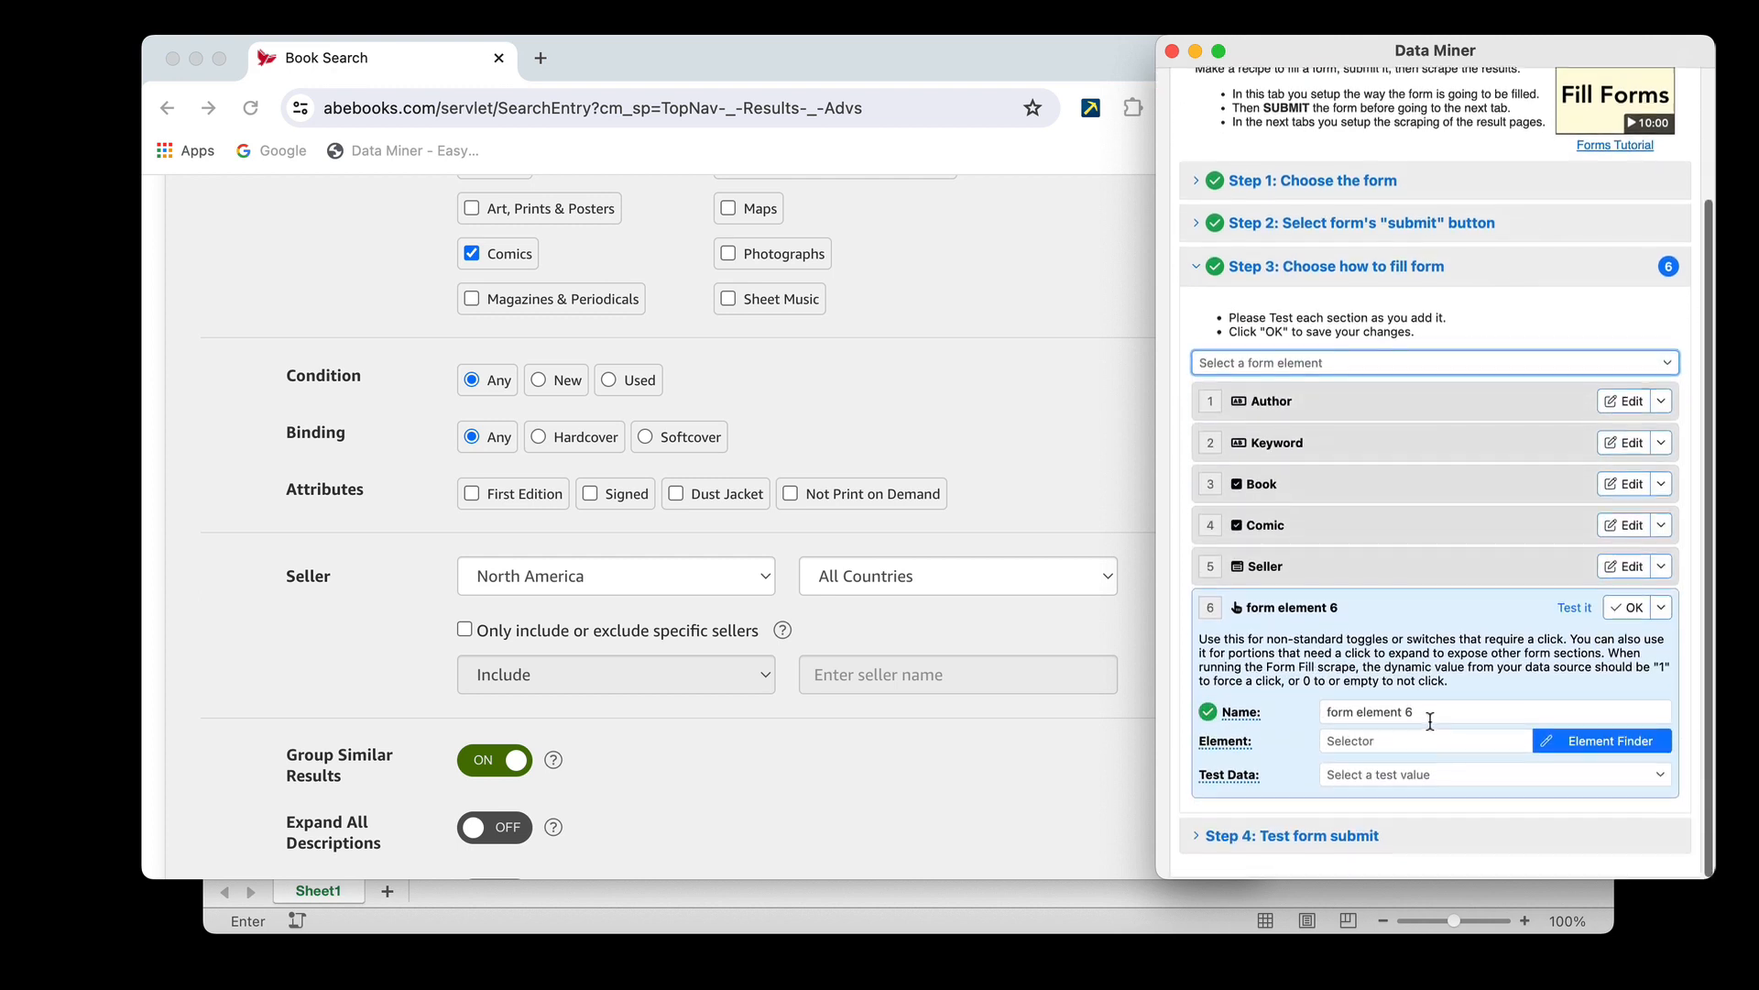
click(1277, 712)
text(ro)
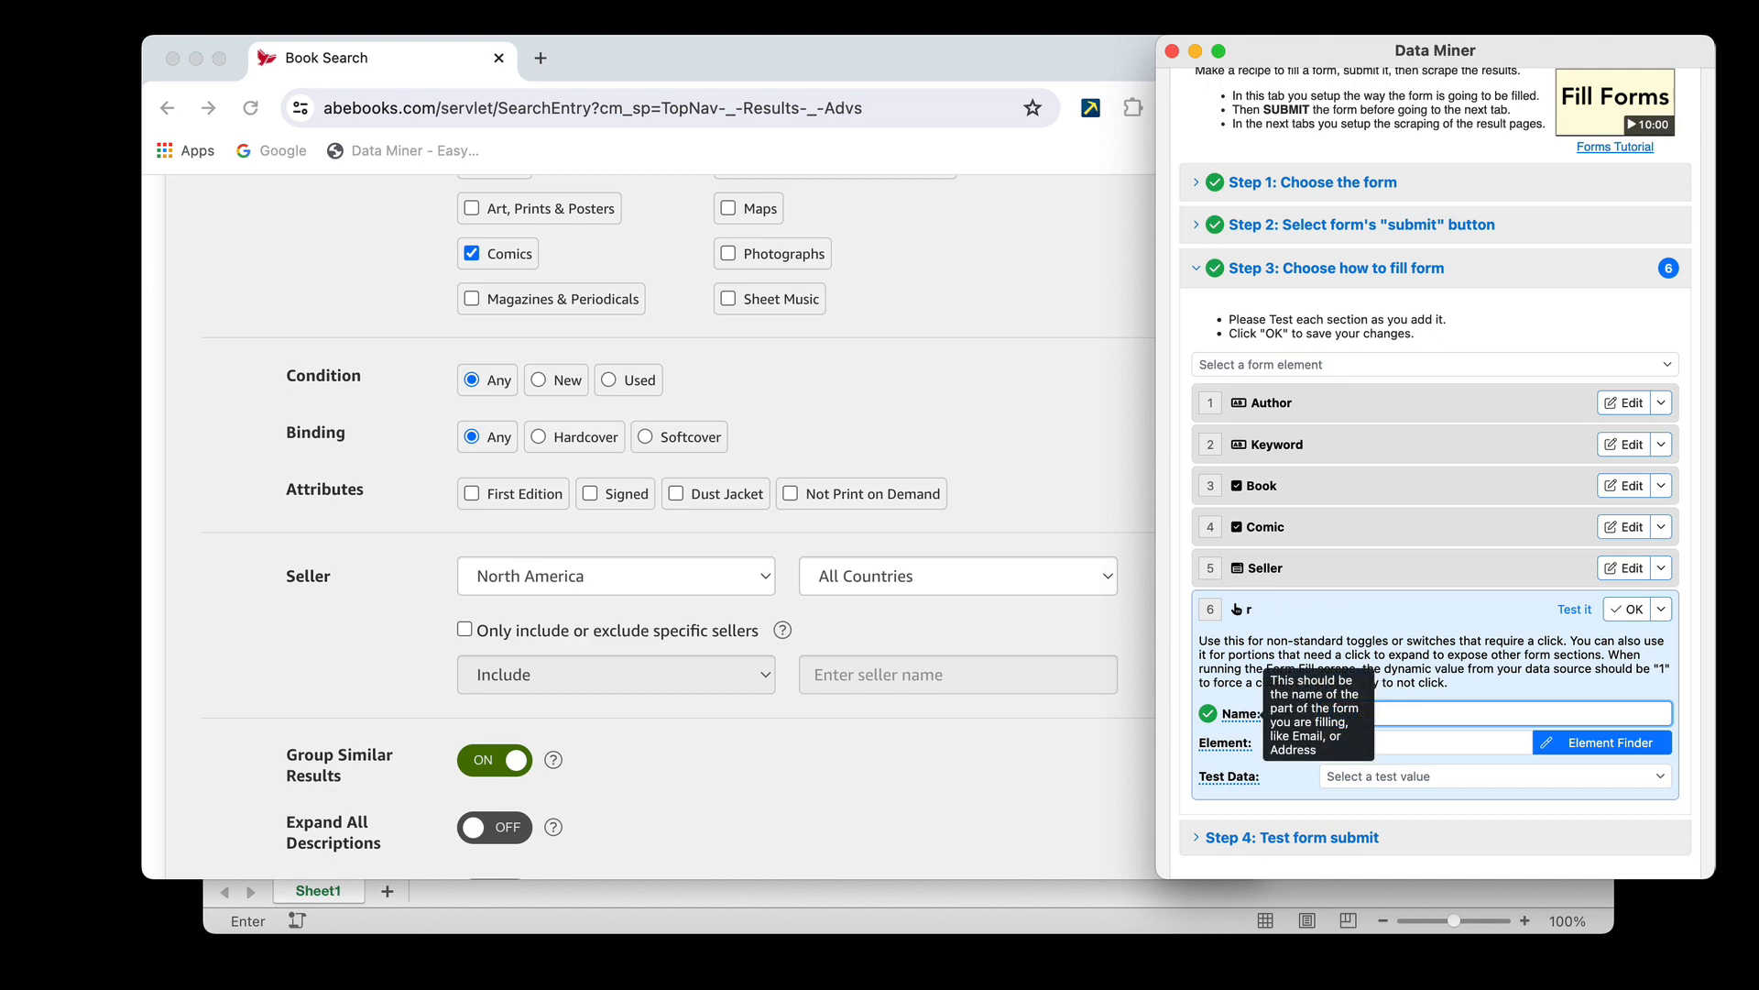
key(BackSpace)
text(Group S)
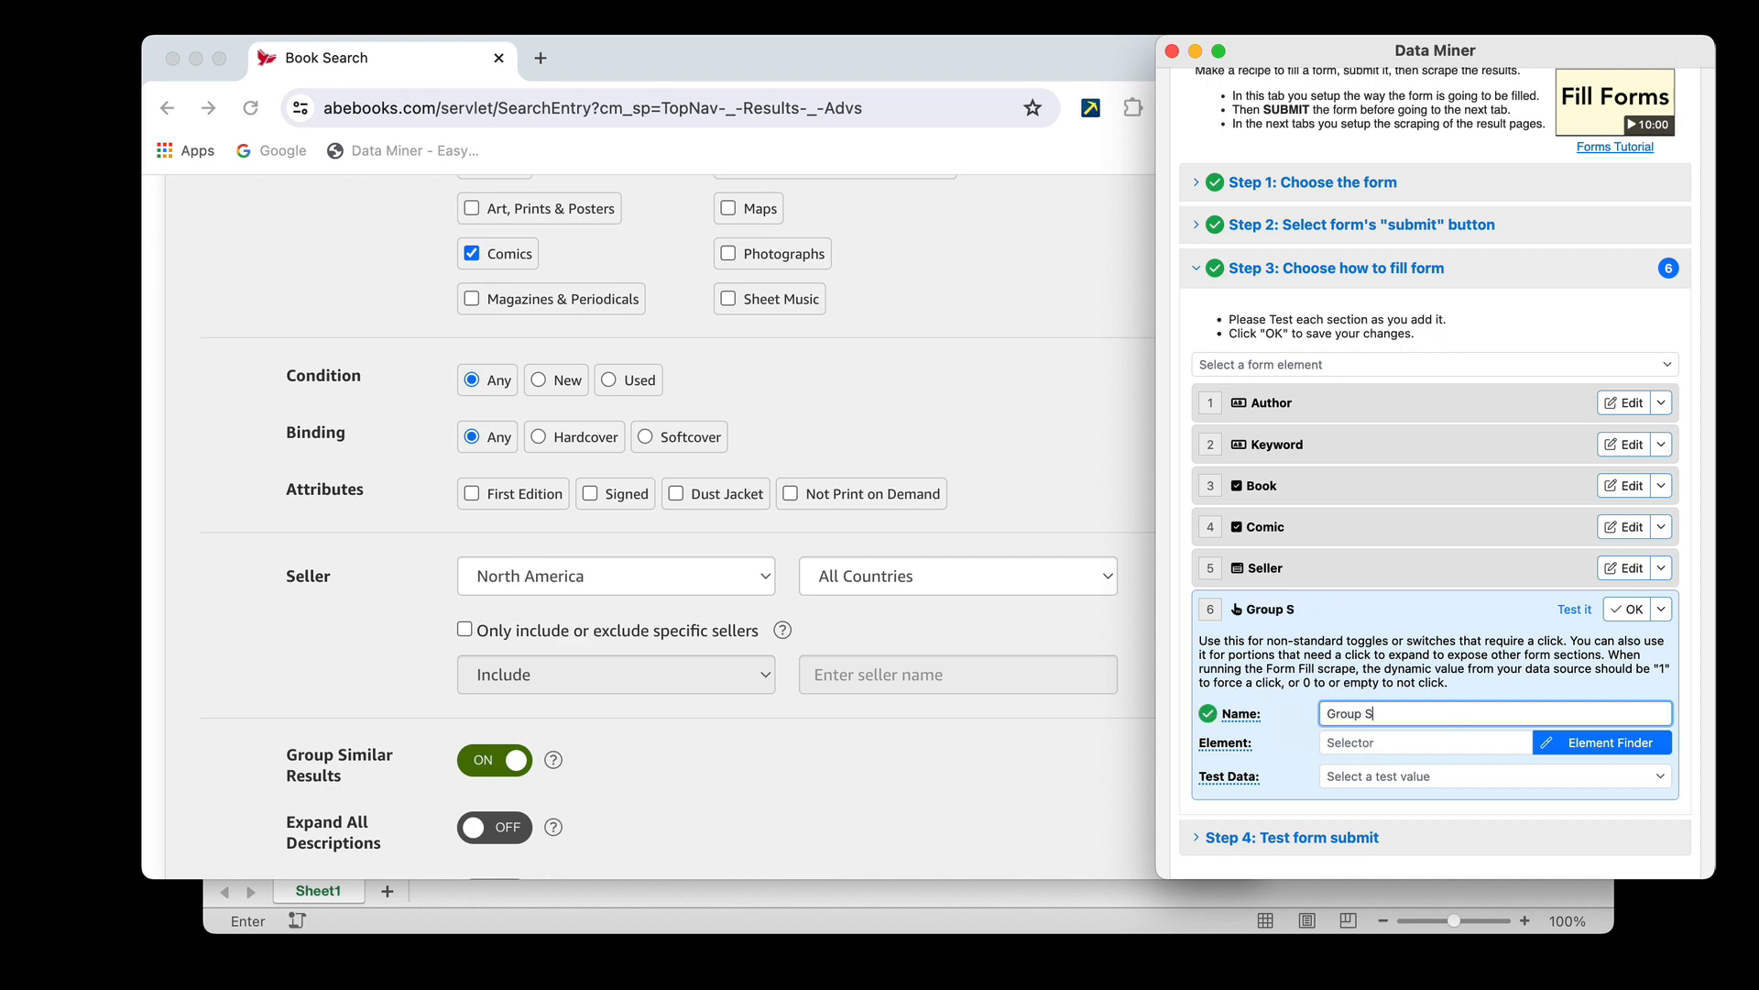
text(imilar)
Use the Element Finder to assign the Group Similar Results toggle to the Group Similar element
click(1580, 747)
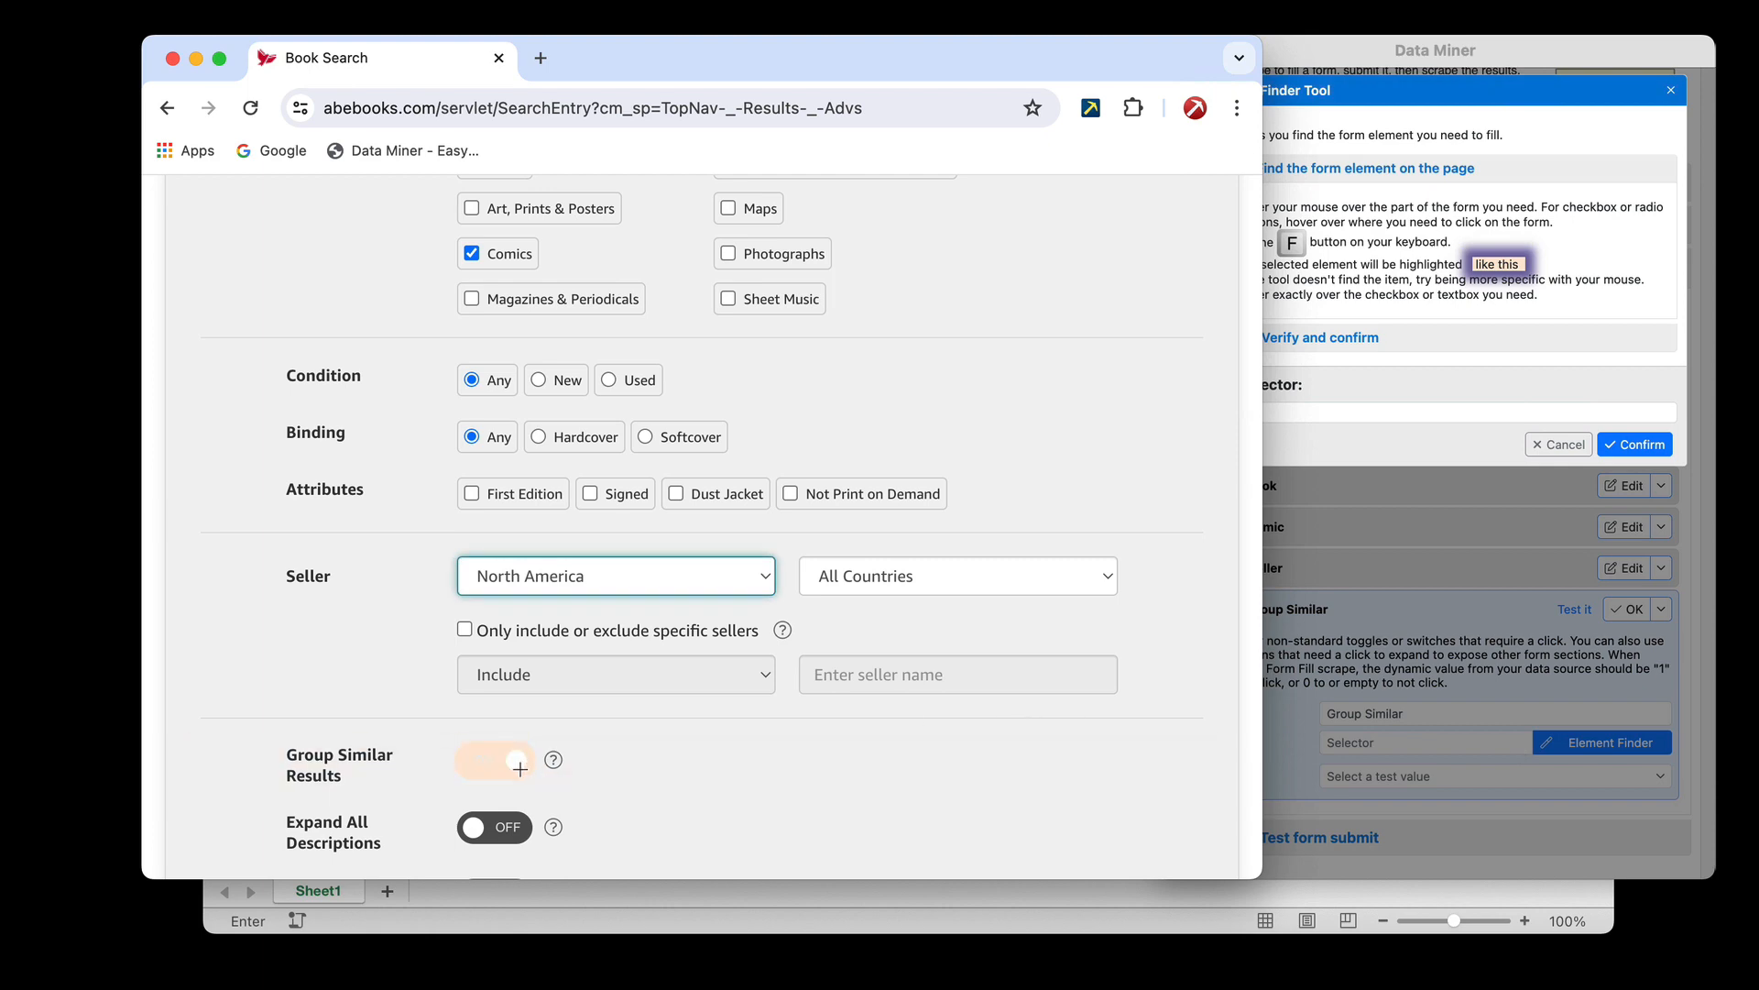
key(f)
click(1625, 433)
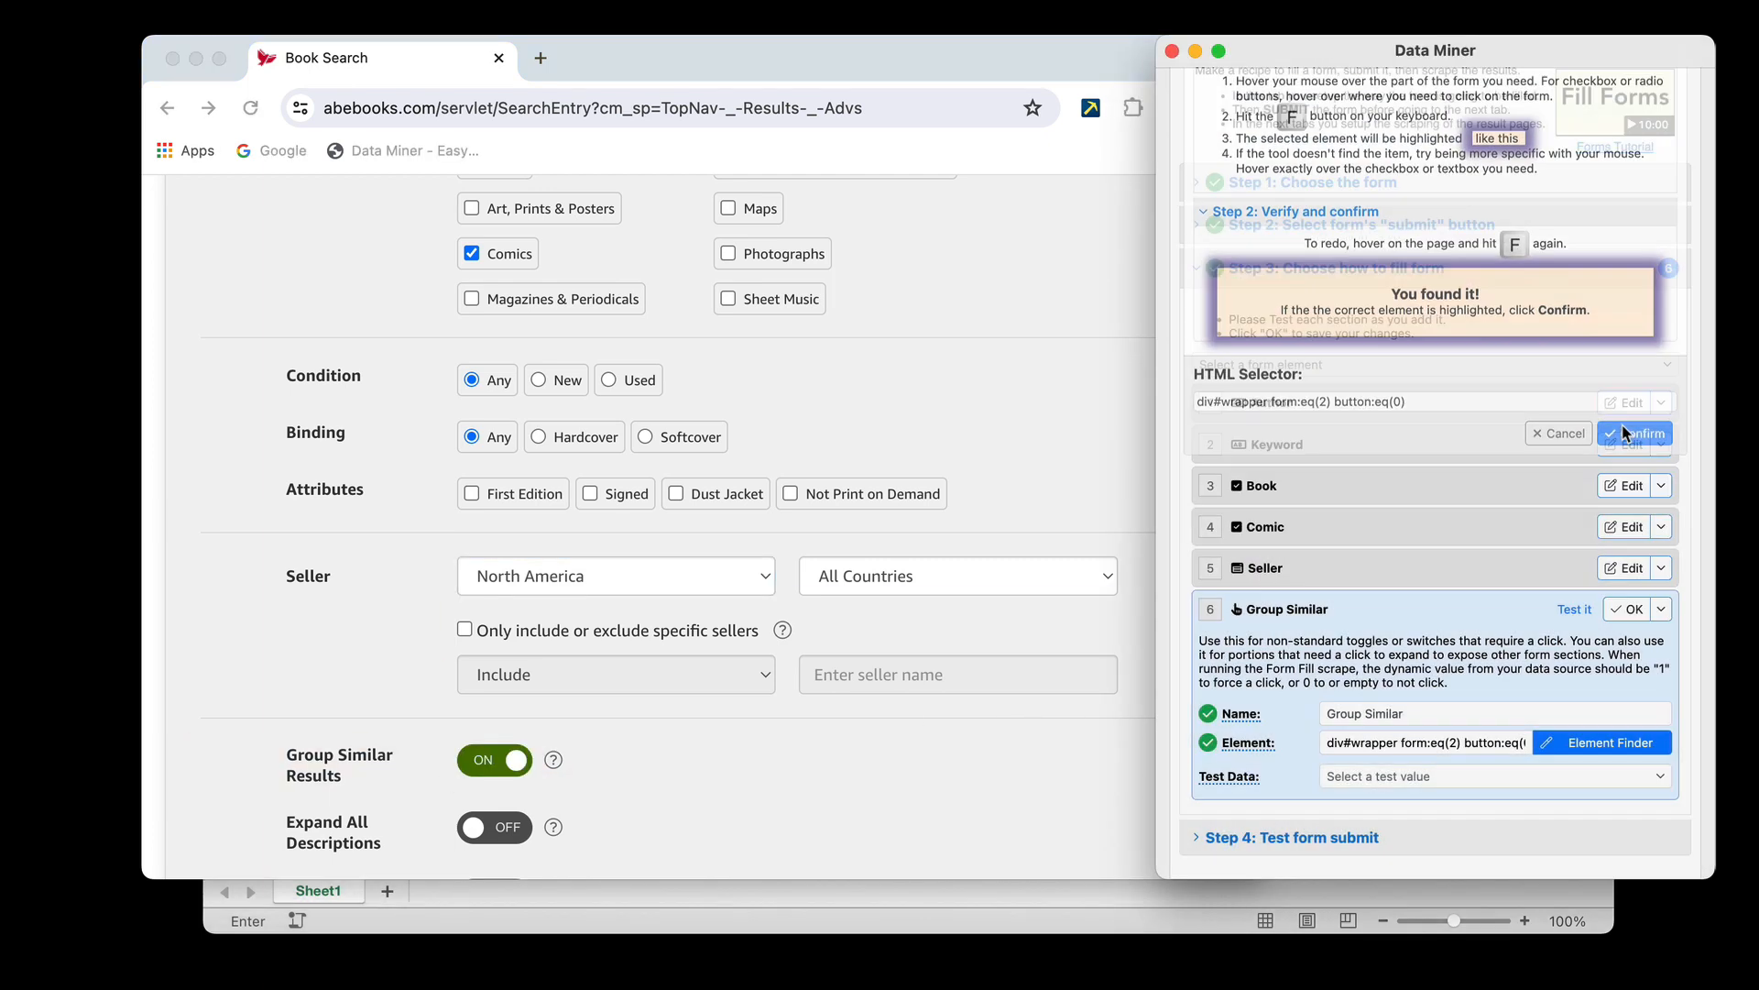
Set the Group Similar test data to "Click - set test value to 1", test it on the form and save the element
click(1391, 777)
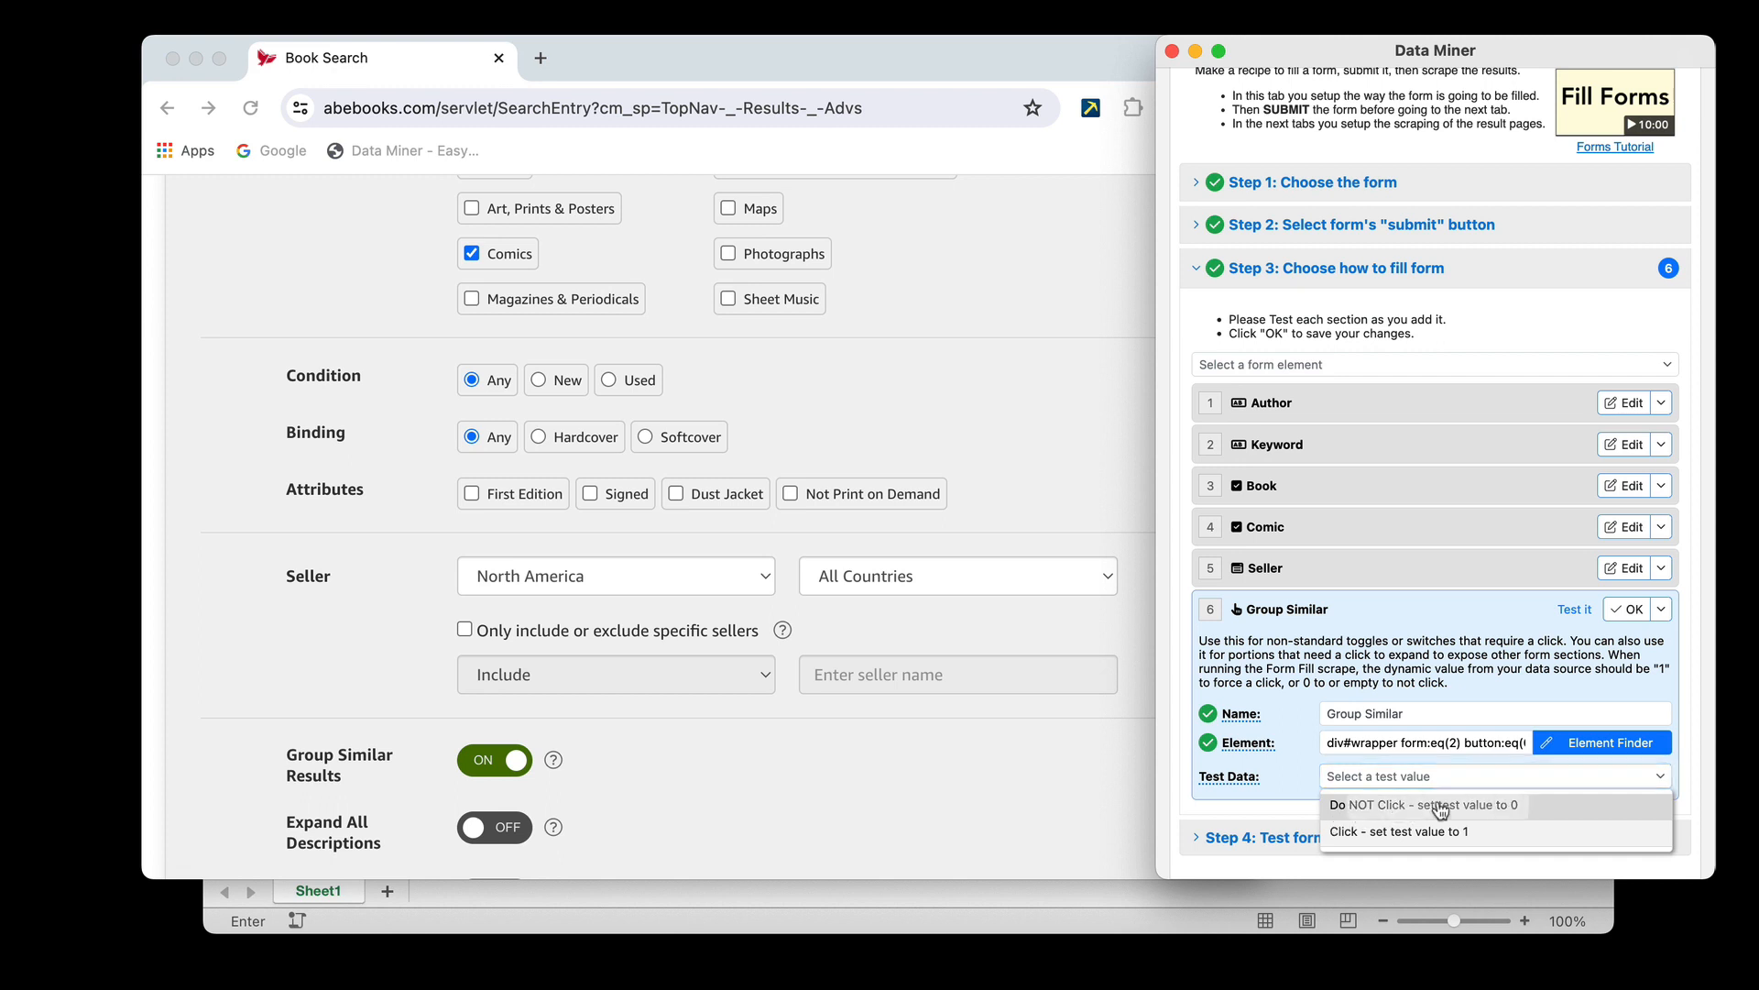
click(1408, 806)
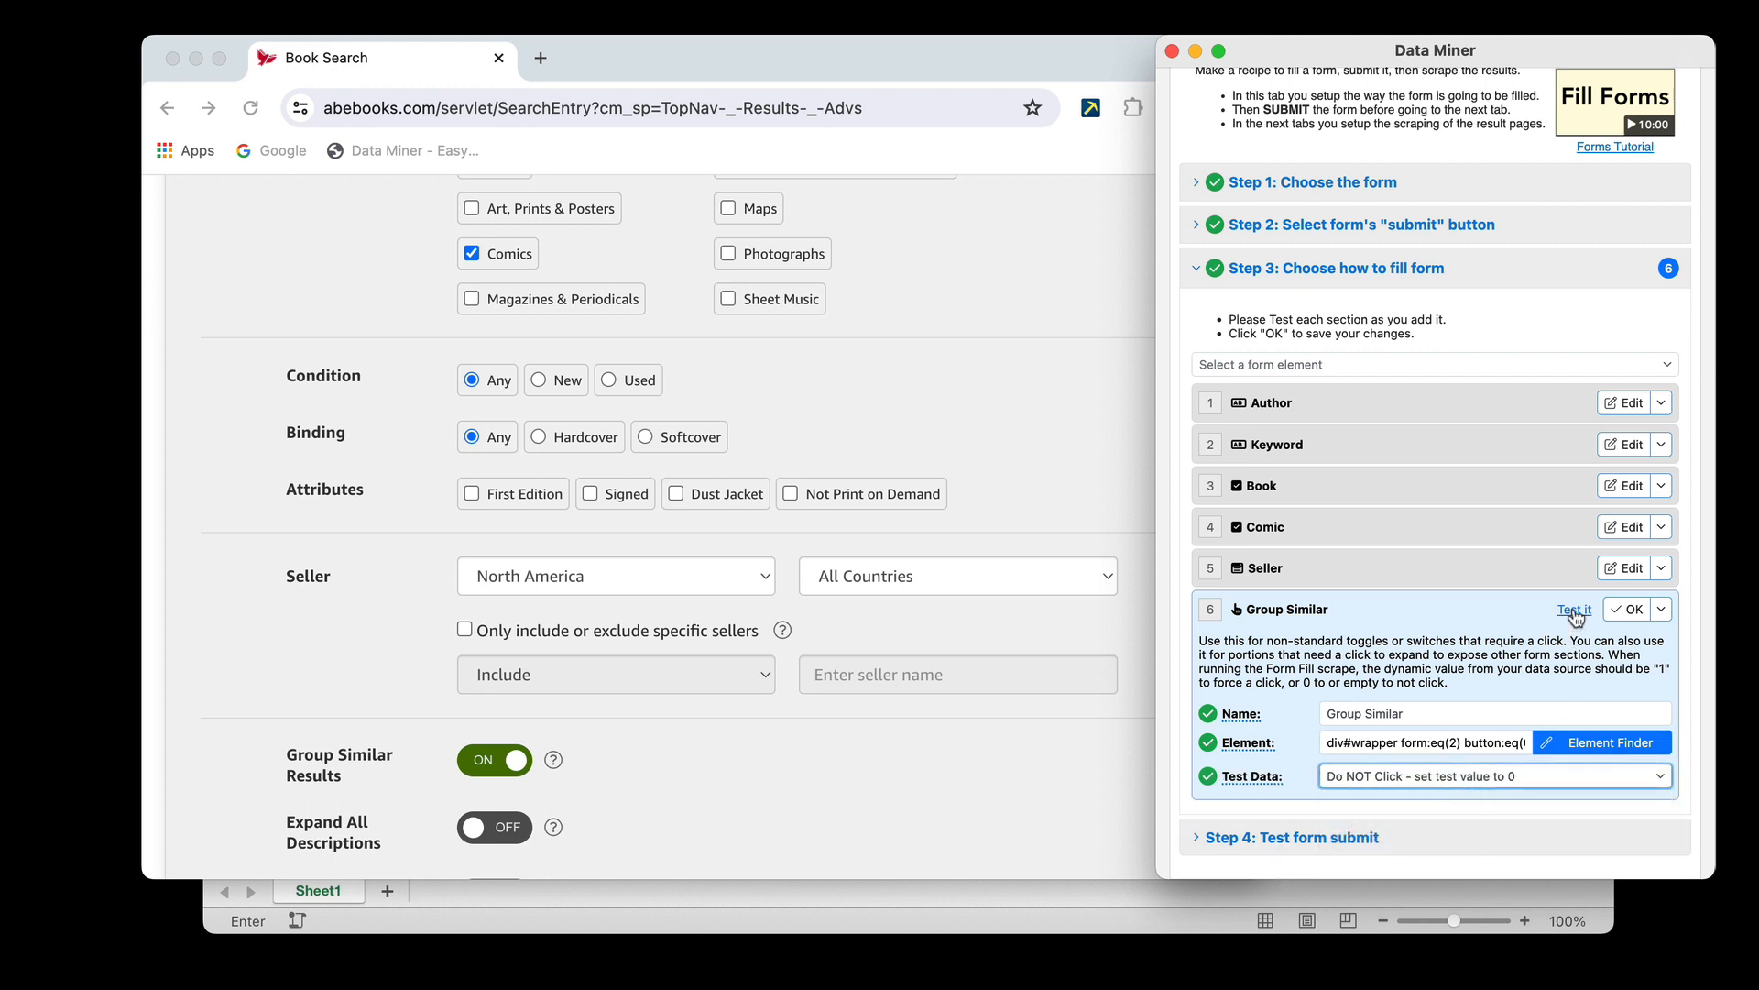
click(1457, 779)
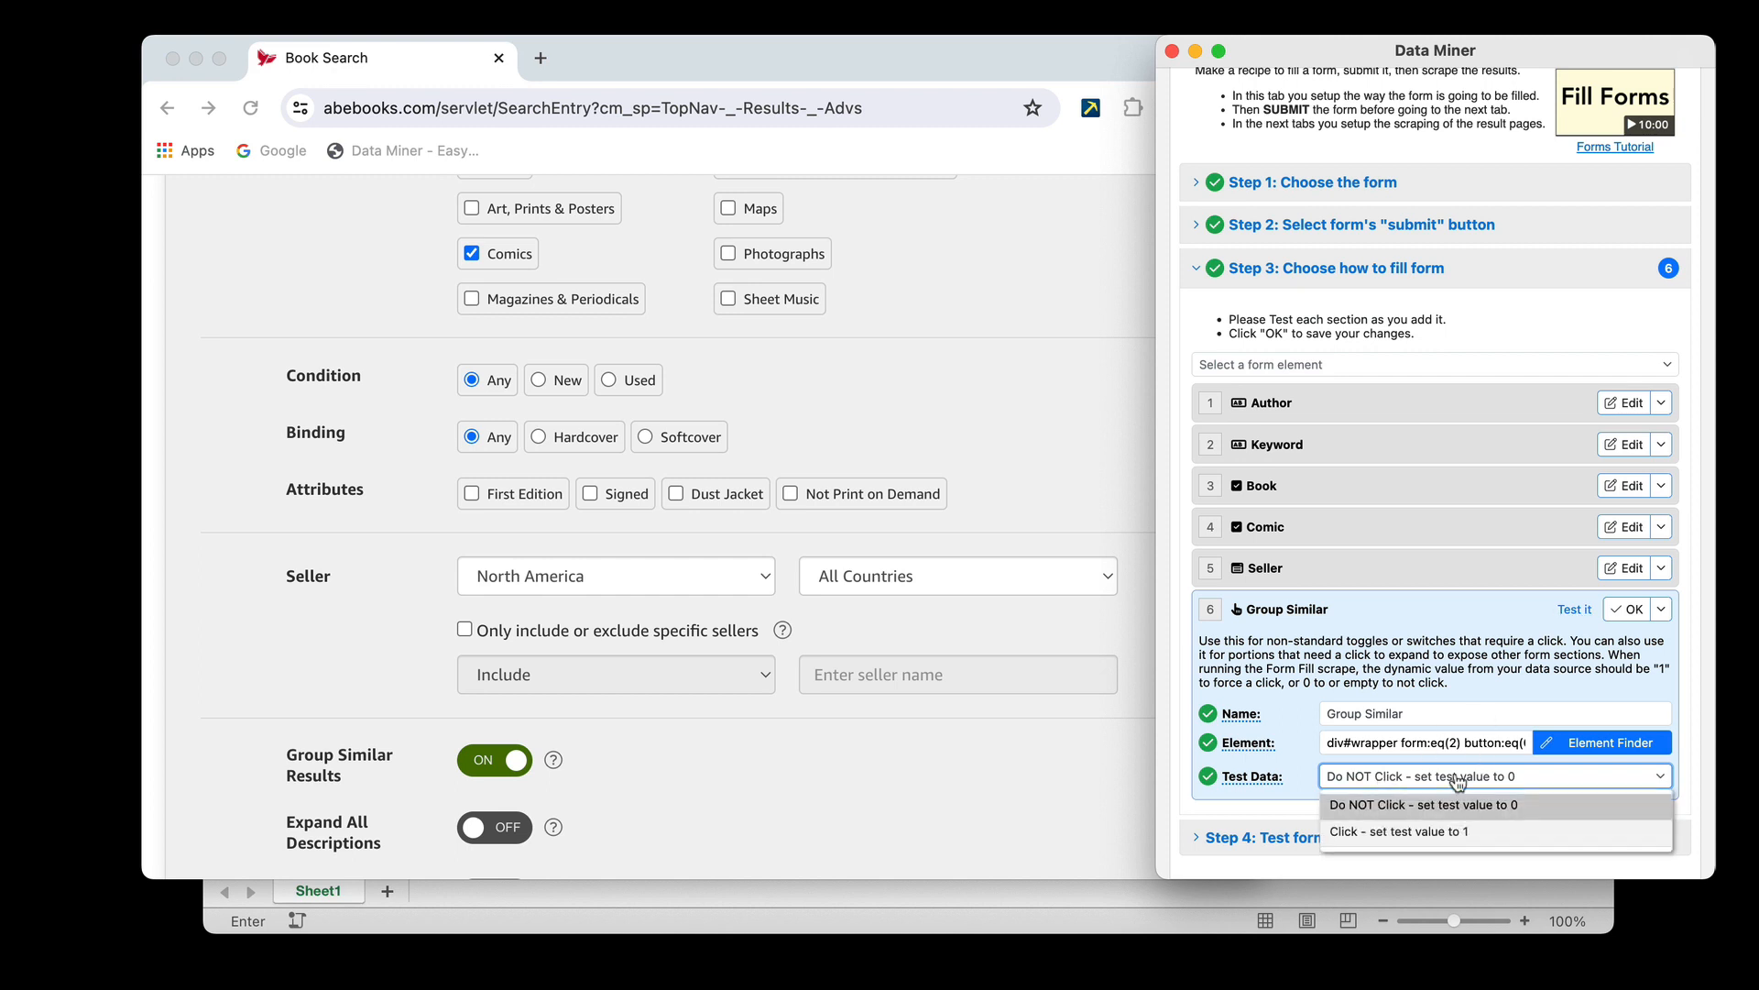
click(1372, 832)
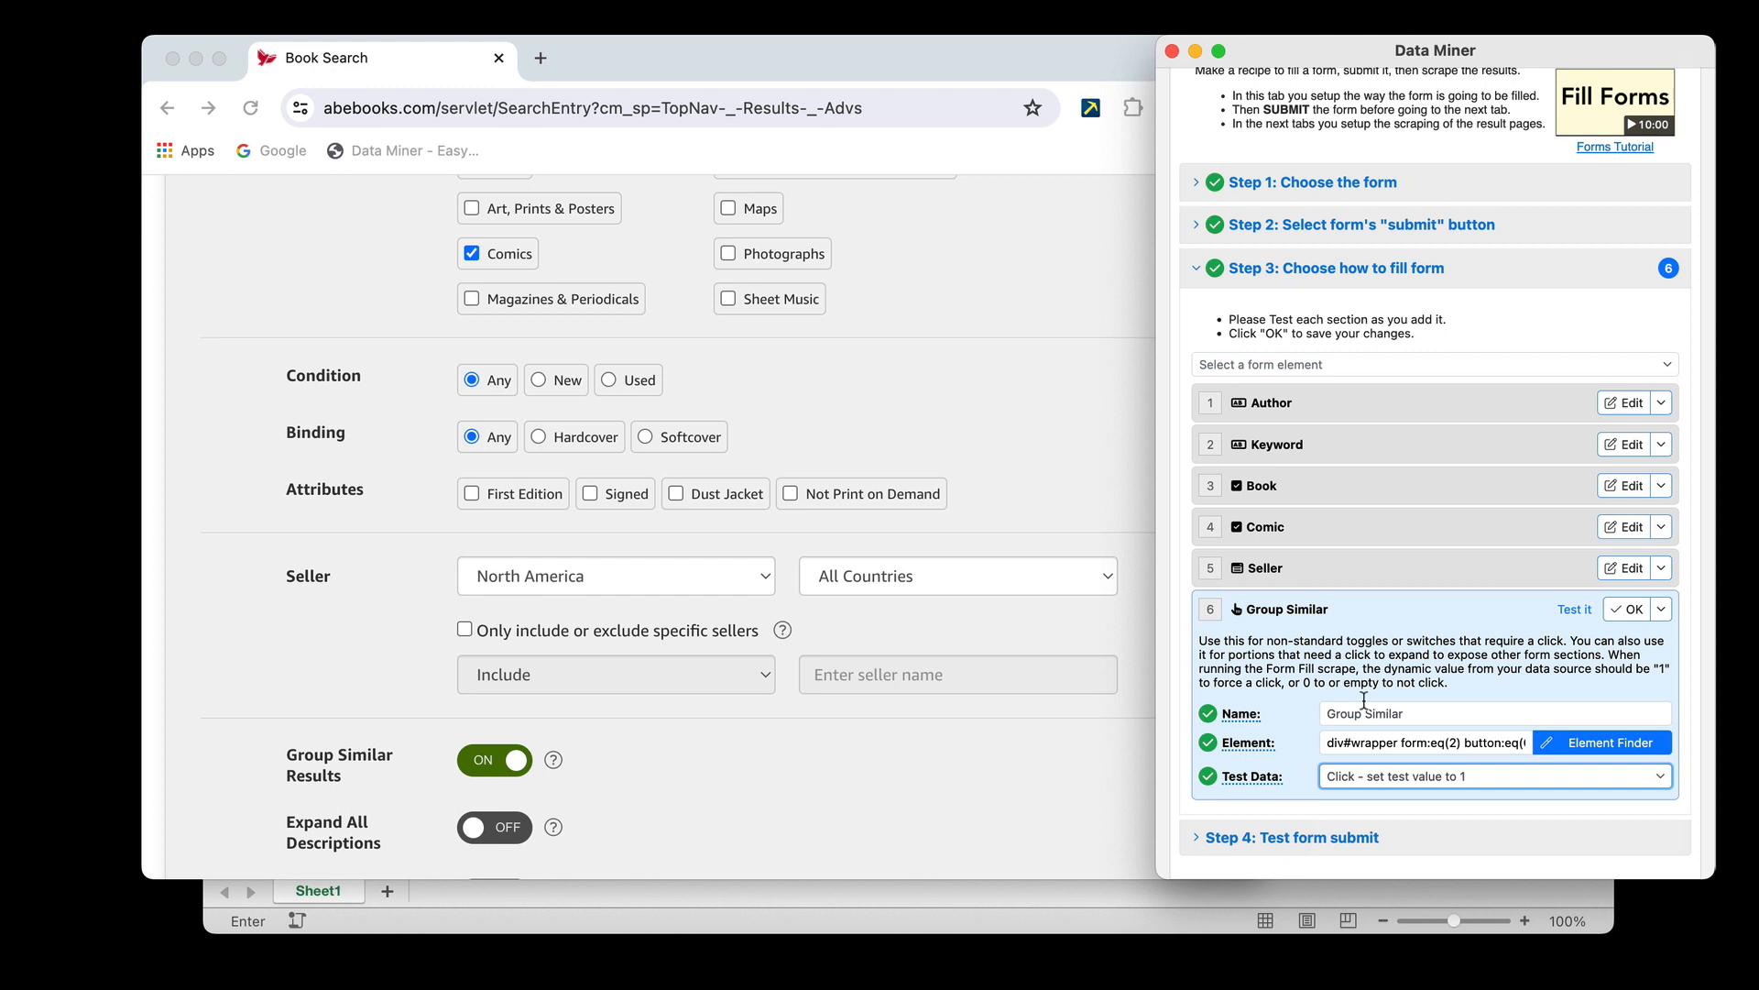
click(1578, 611)
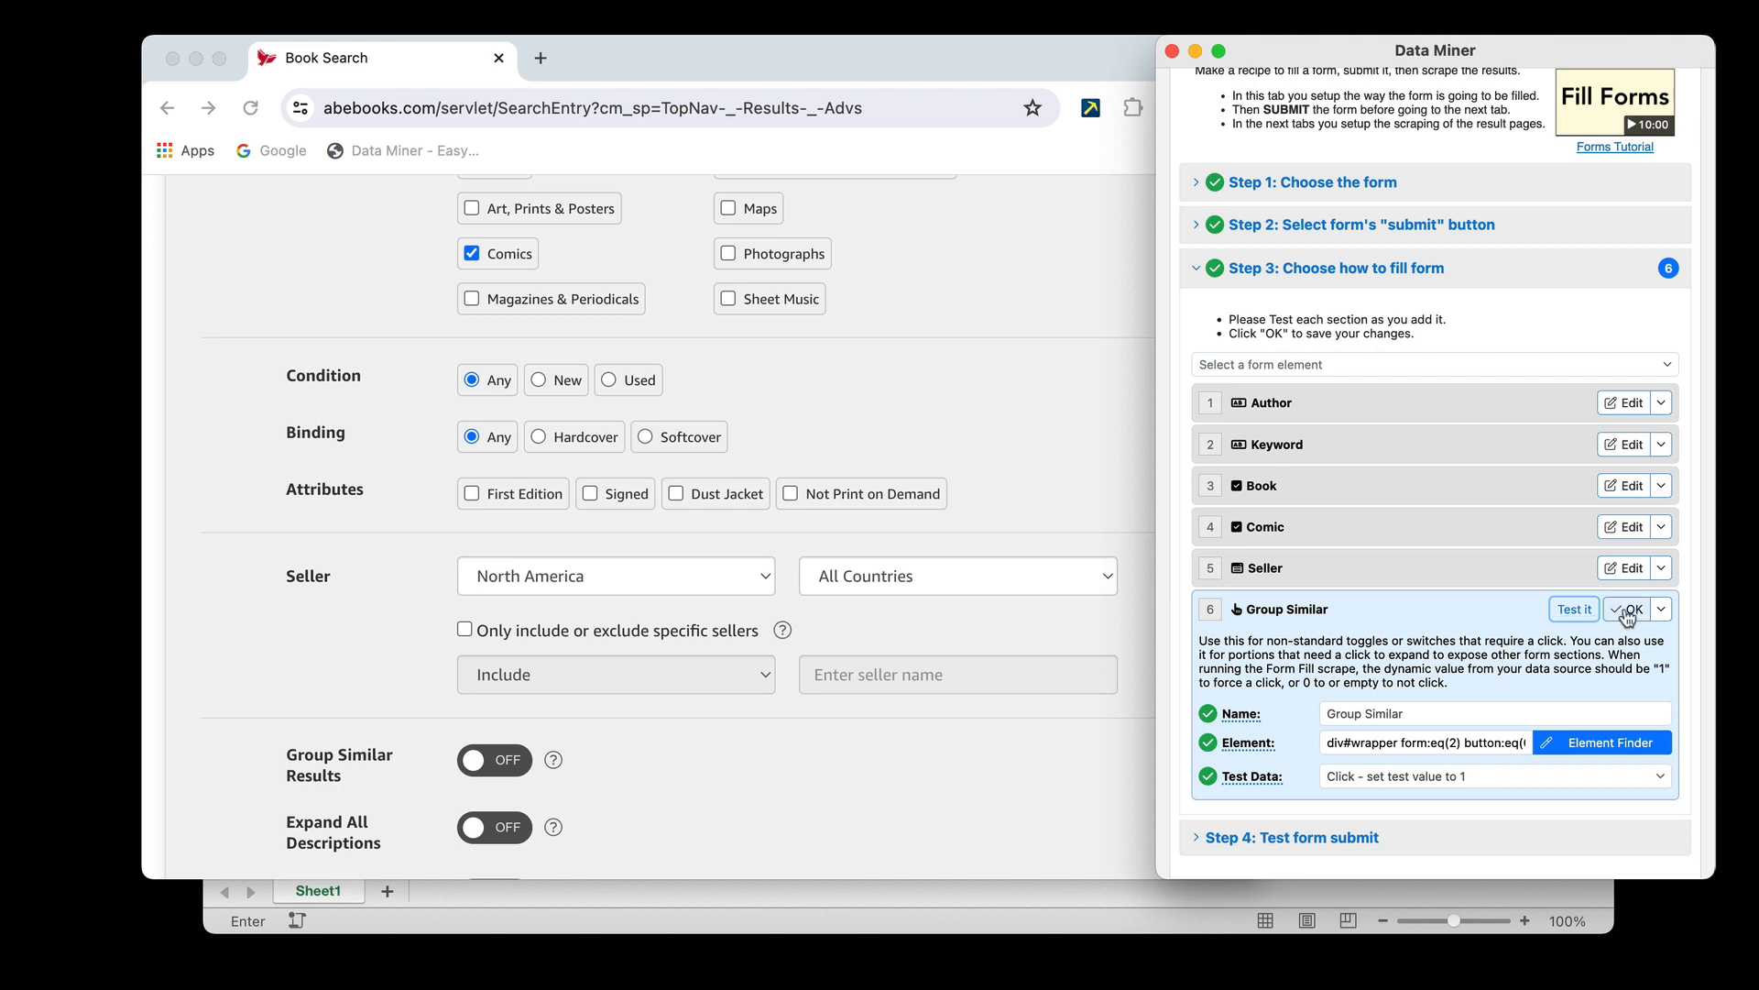
click(1628, 611)
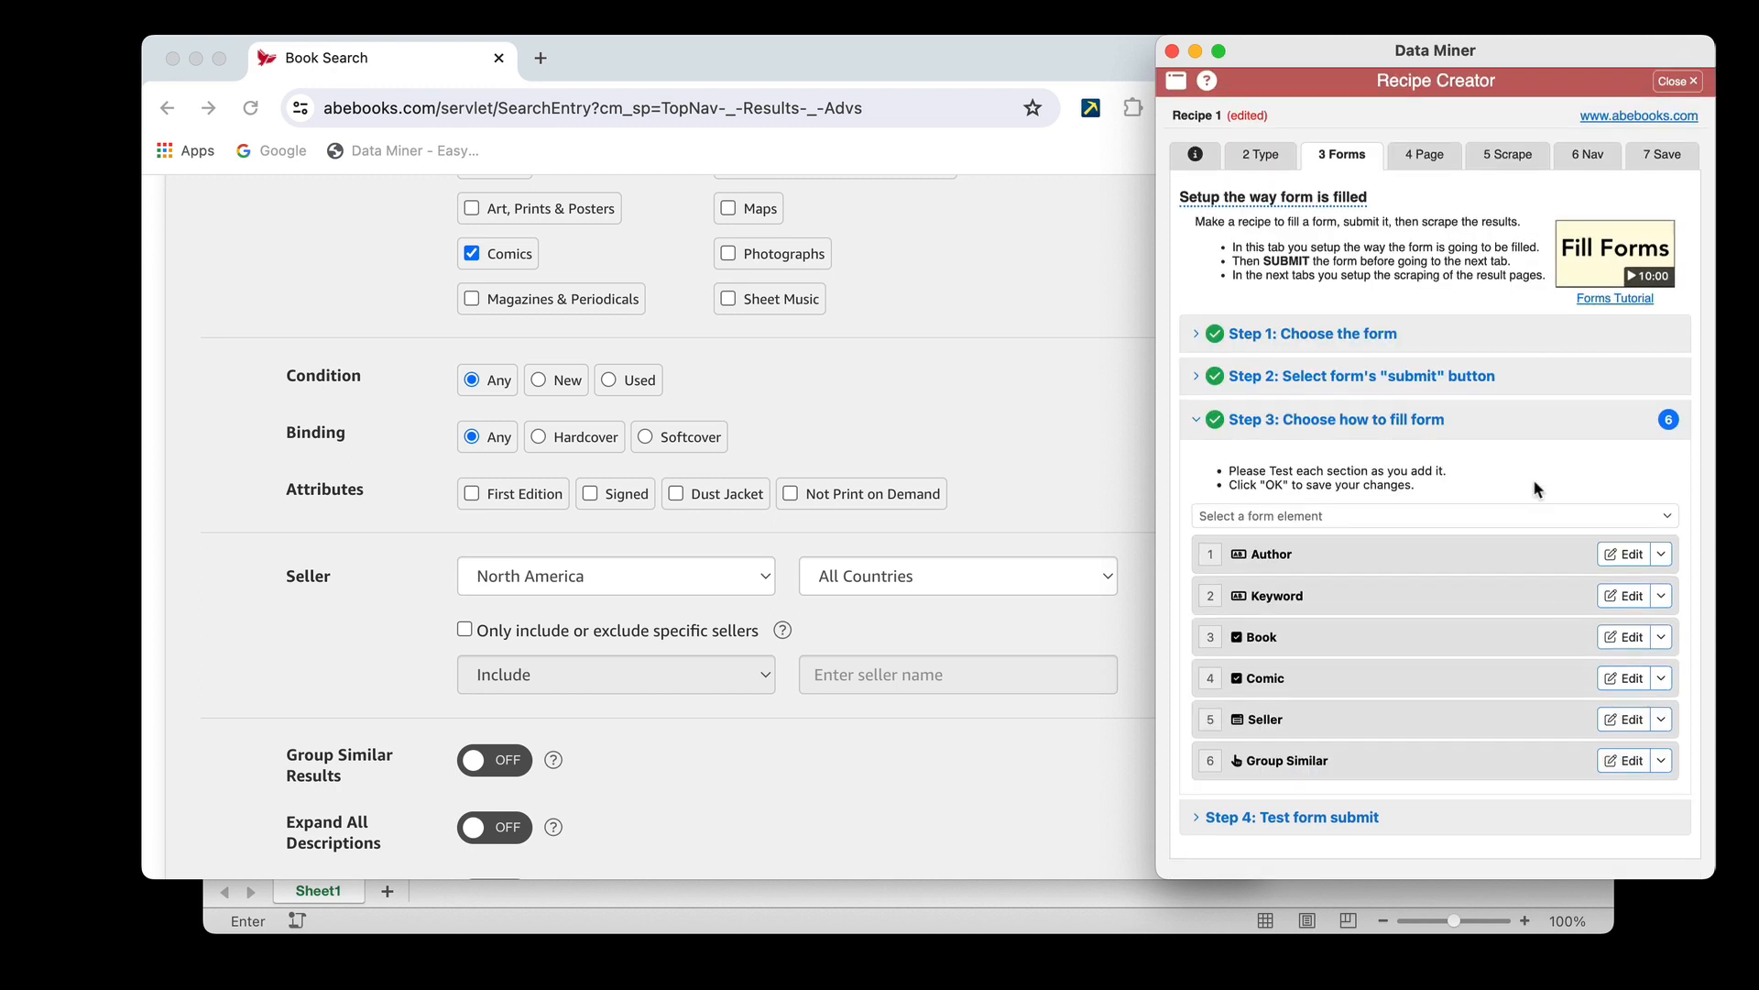
click(1350, 818)
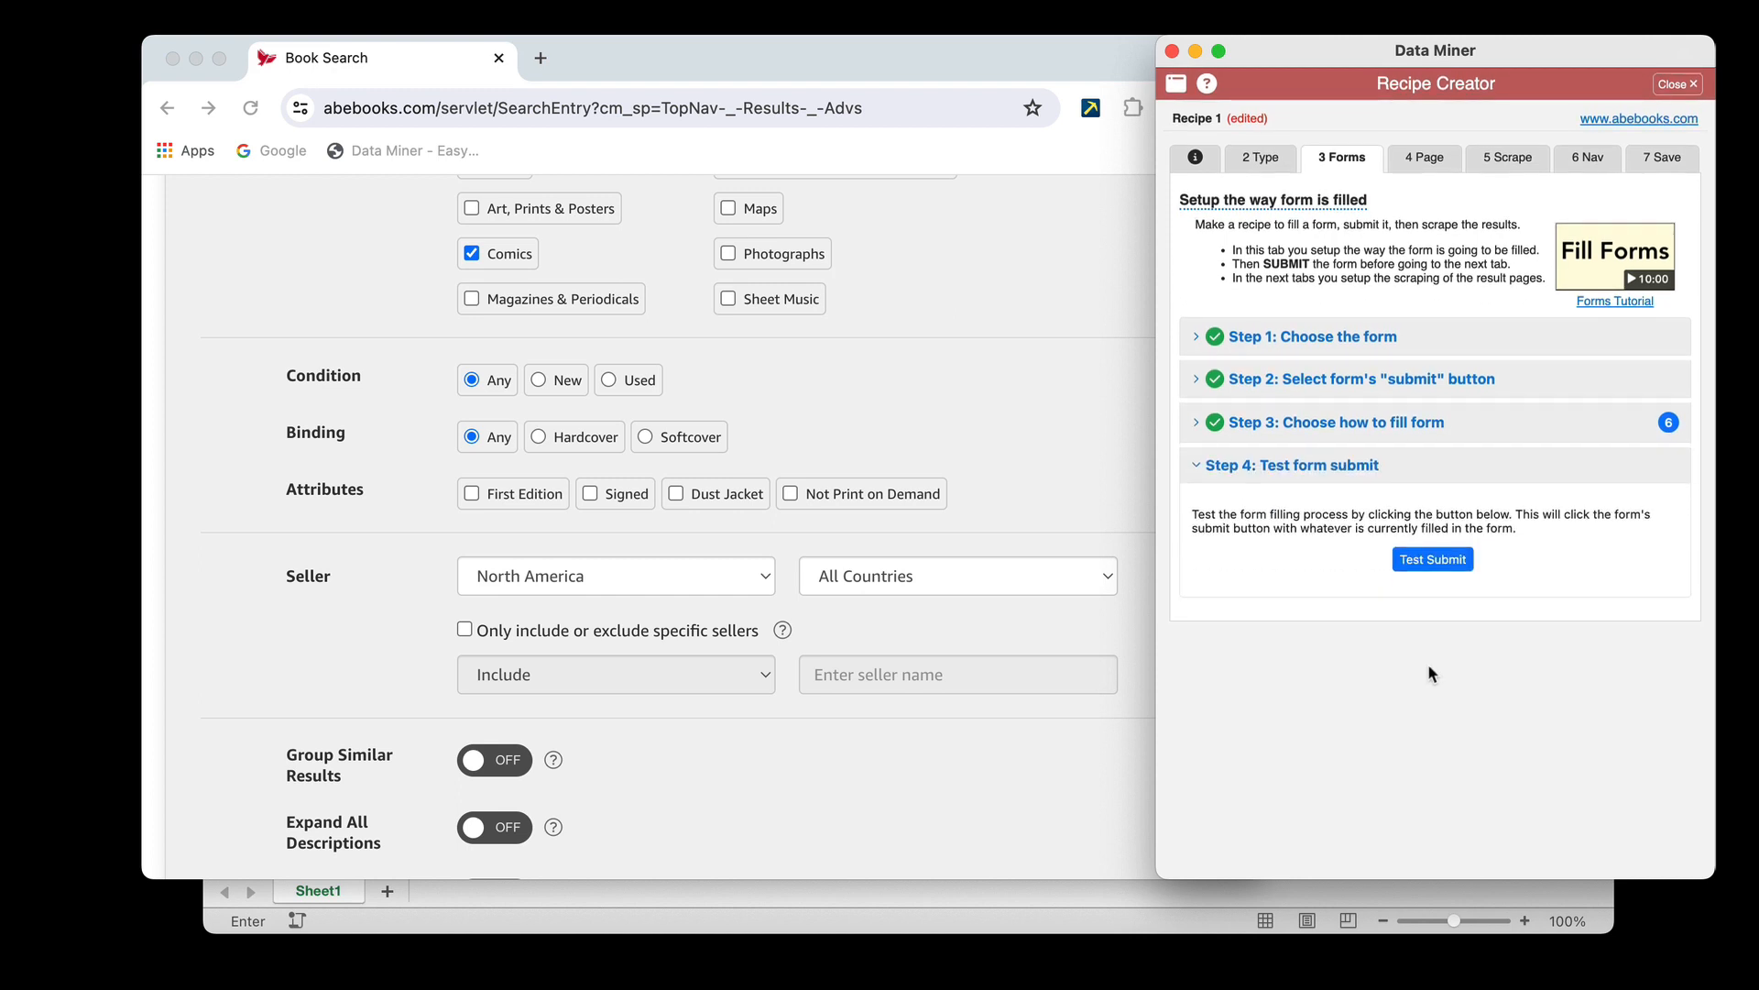
click(1447, 567)
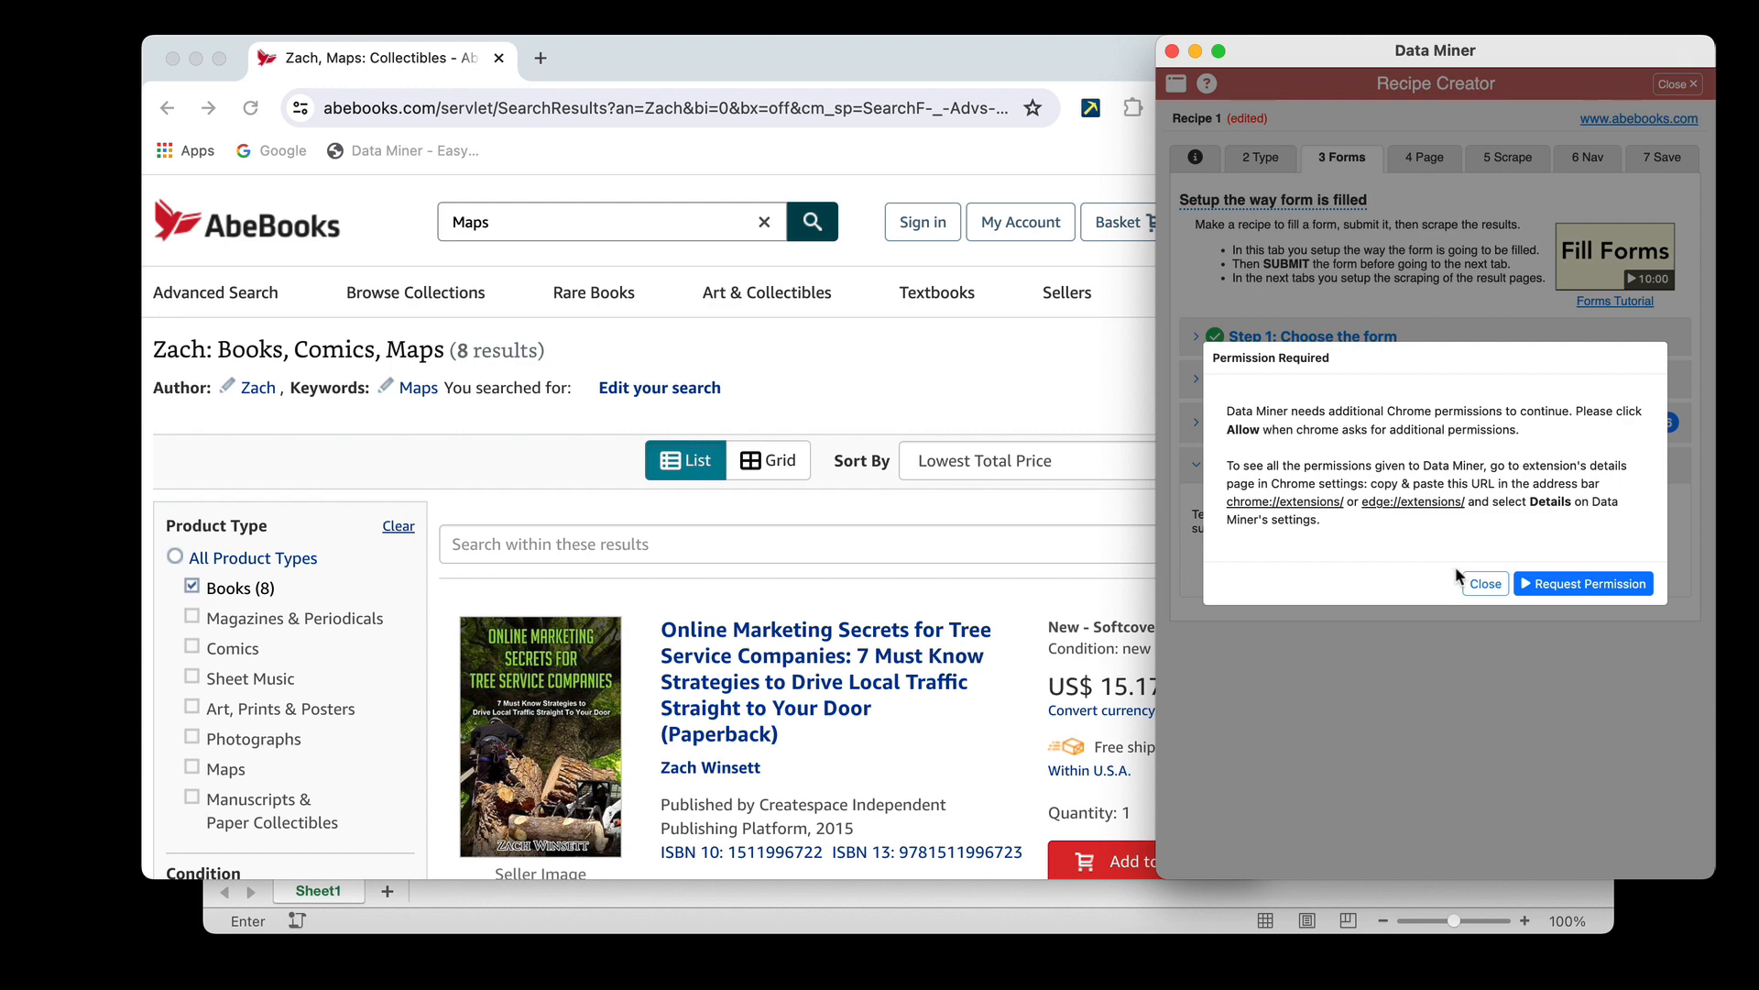
click(1583, 584)
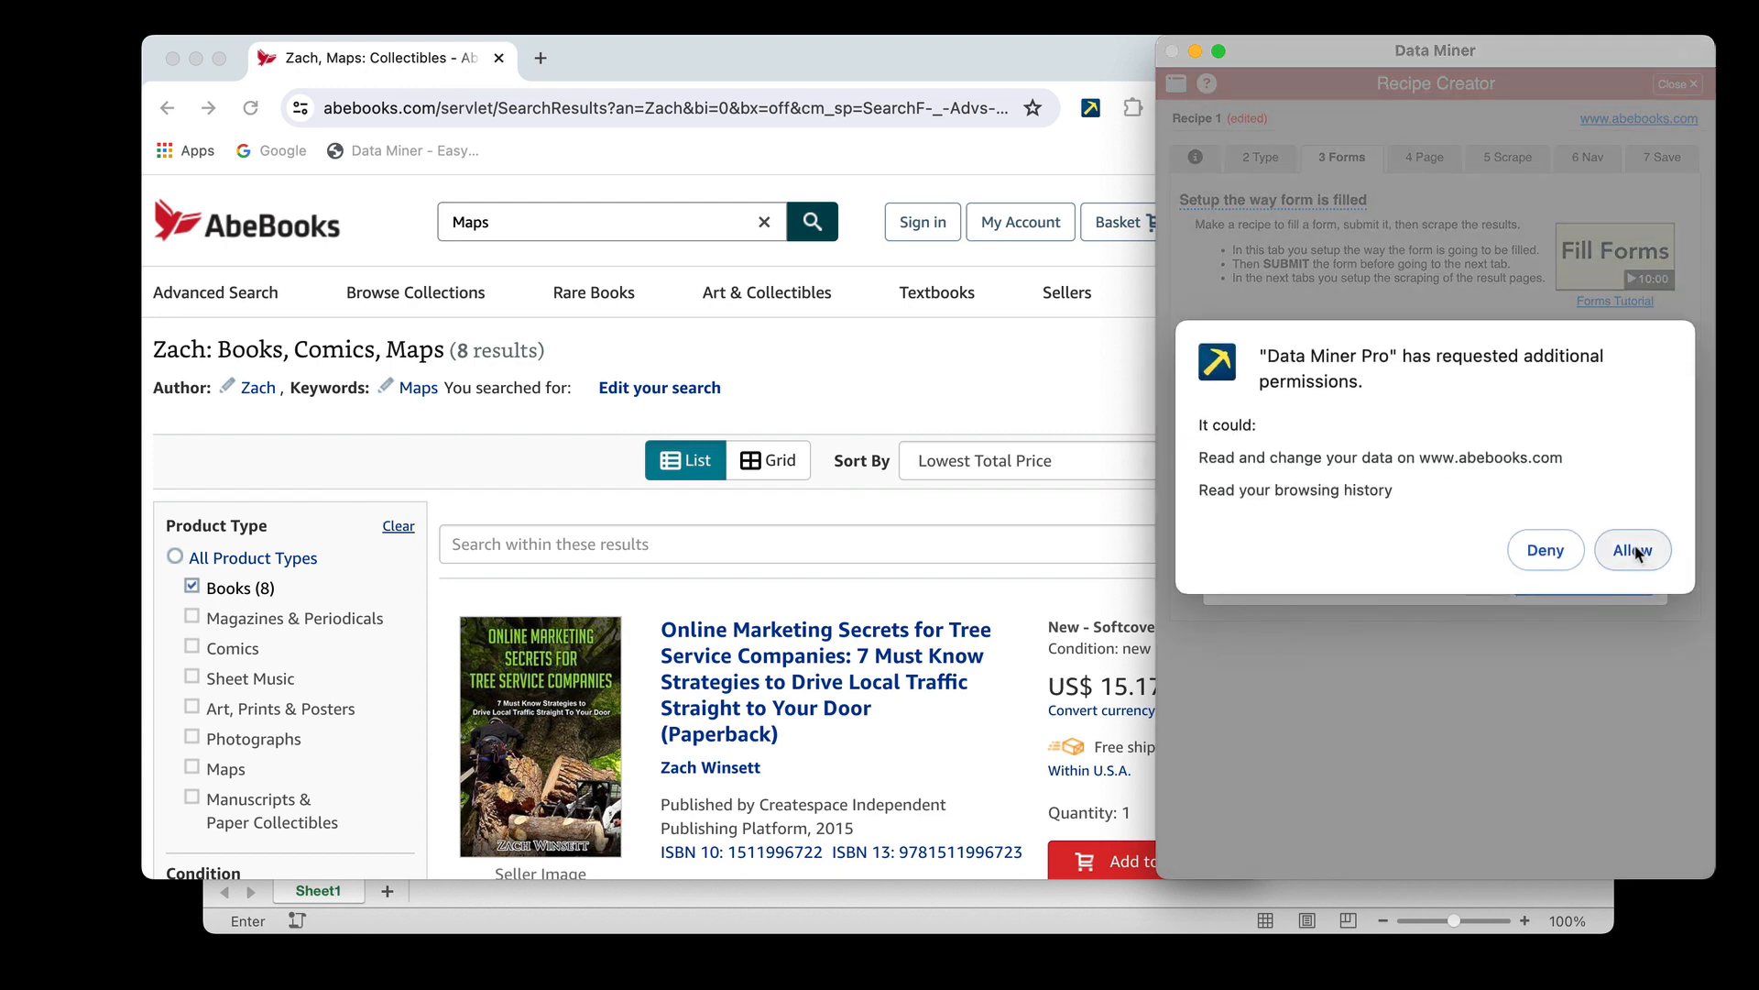
click(1633, 549)
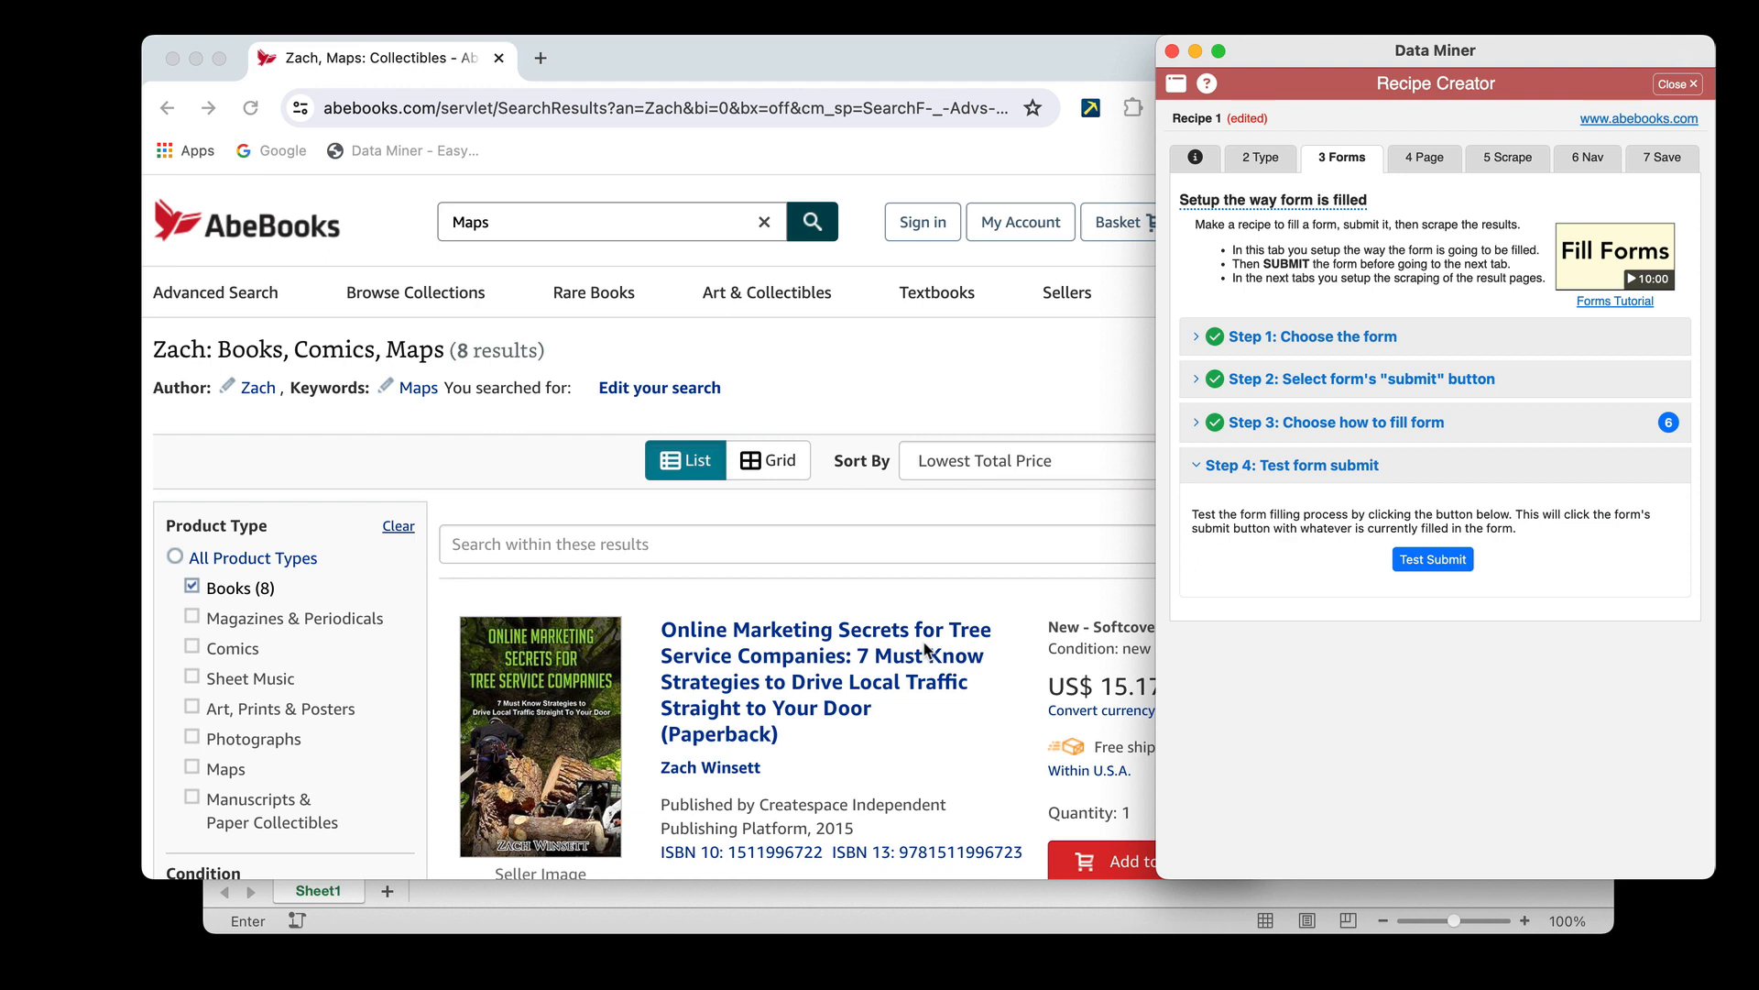
Look over the AbeBooks search results page produced by the test submission
scroll(924, 649, down, 2)
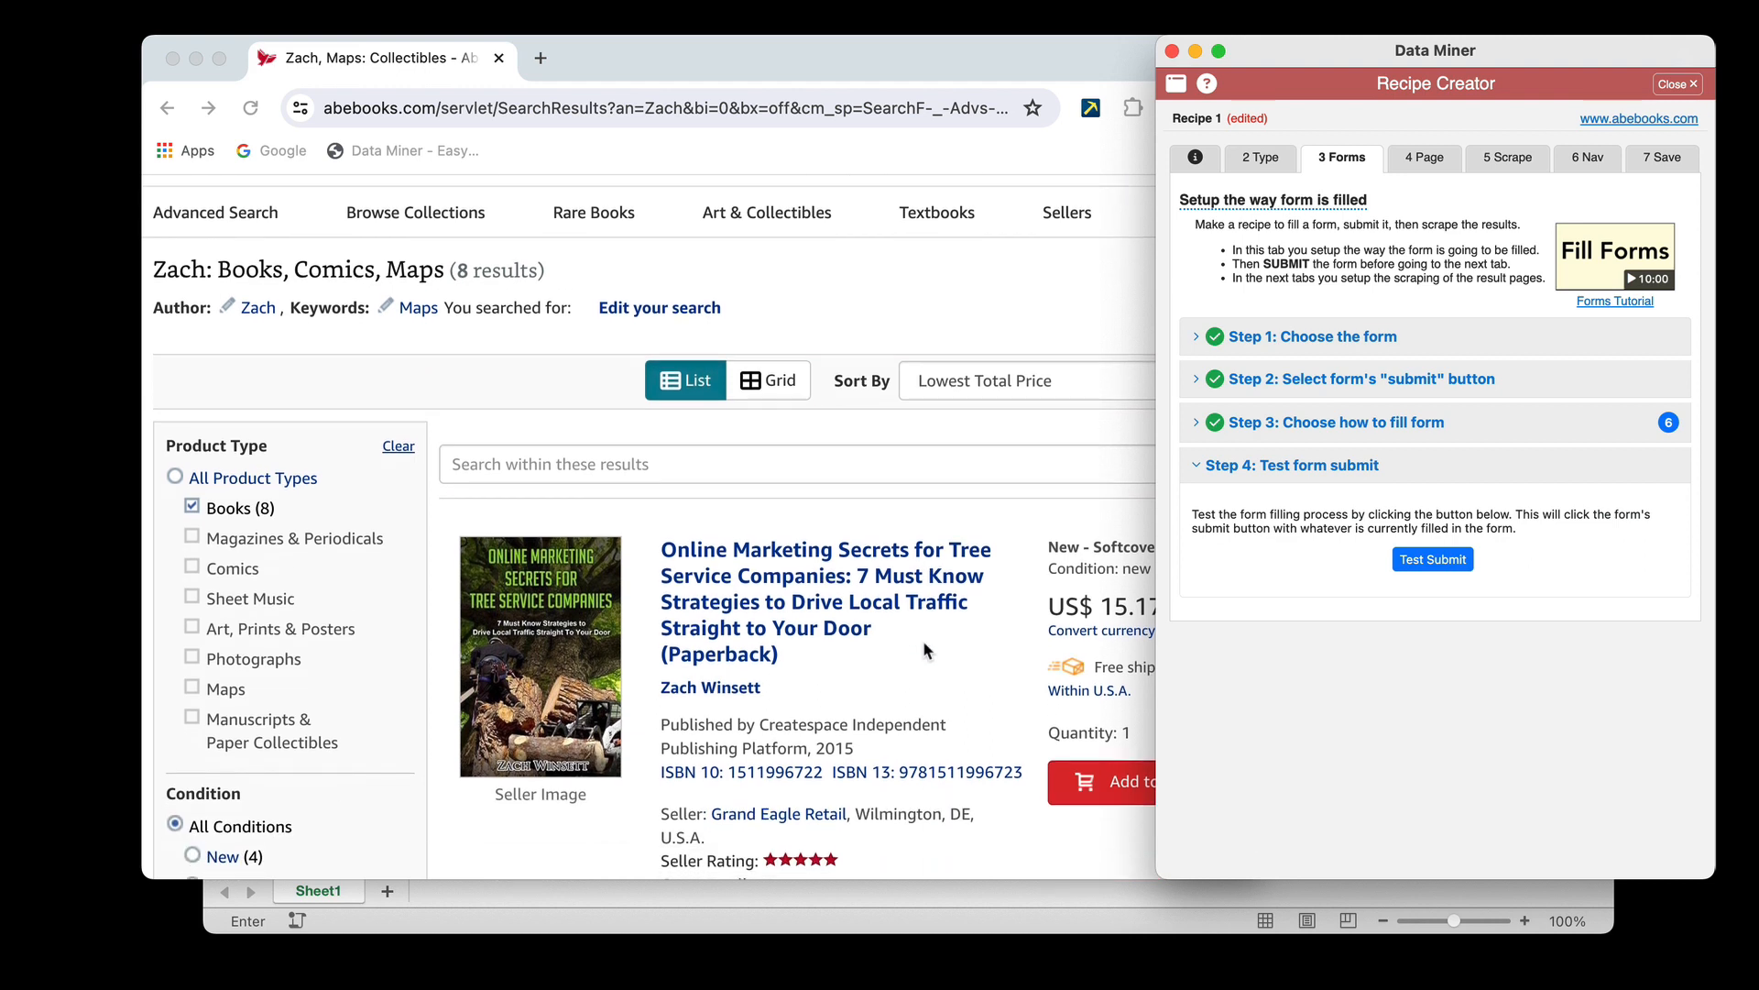
scroll(923, 644, down, 10)
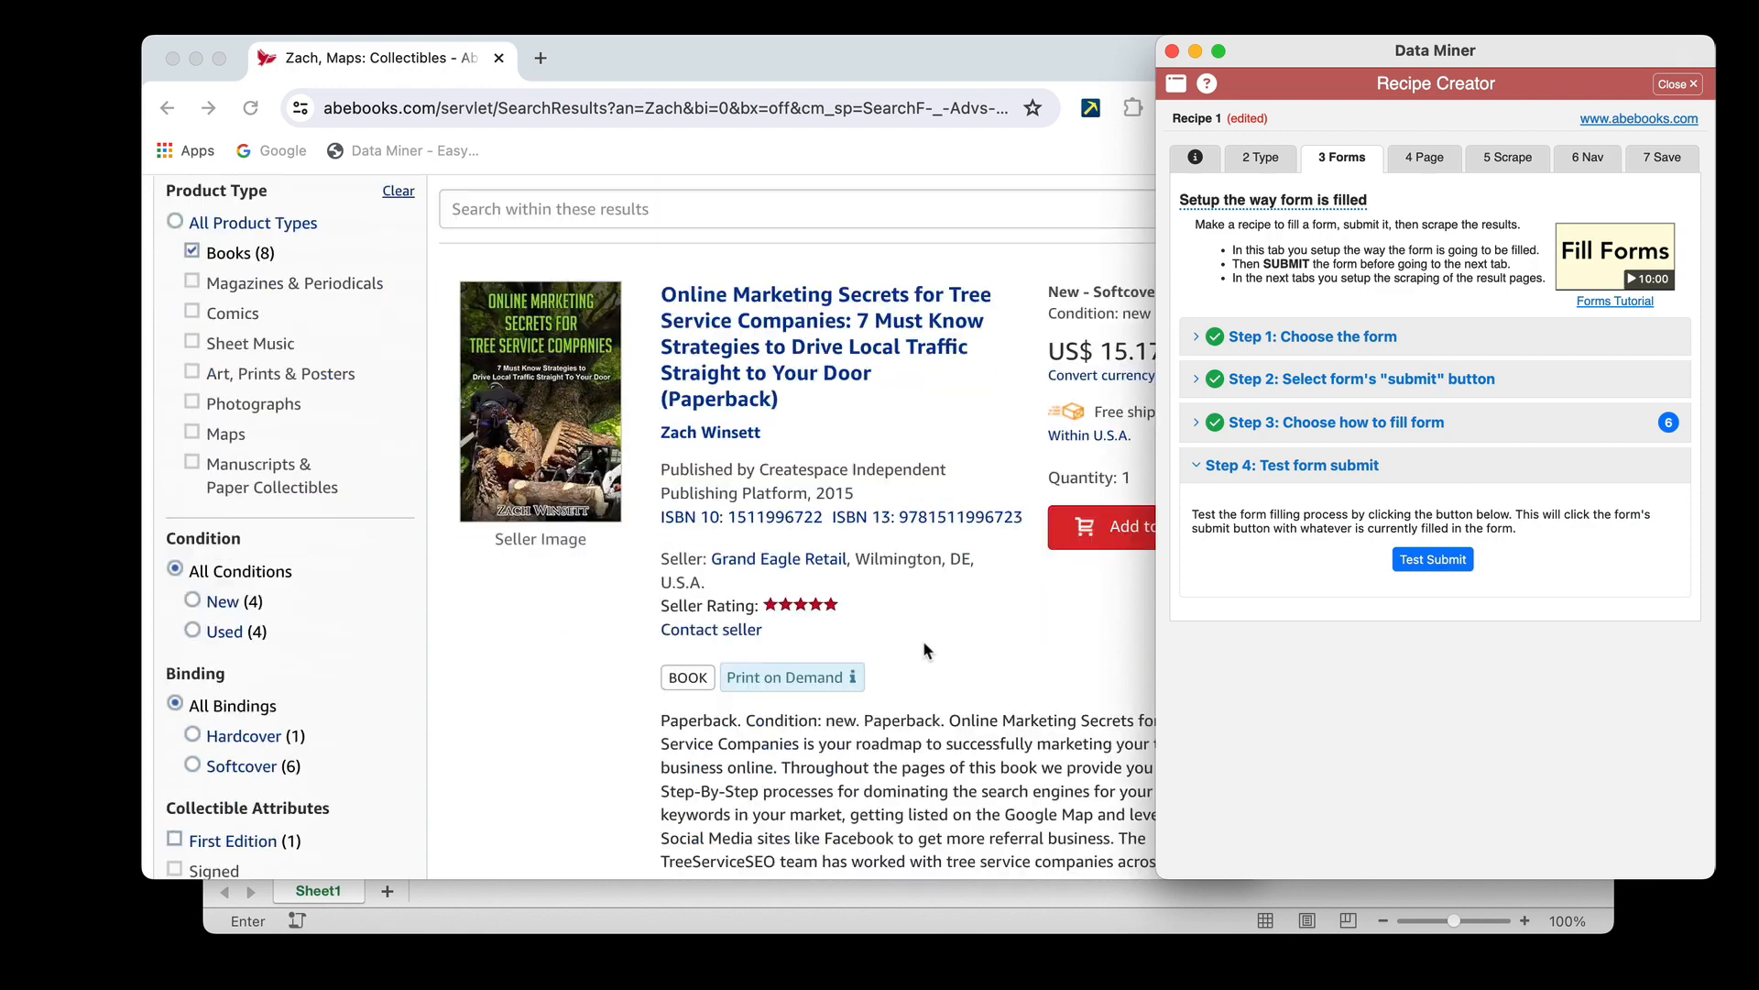
scroll(924, 644, up, 6)
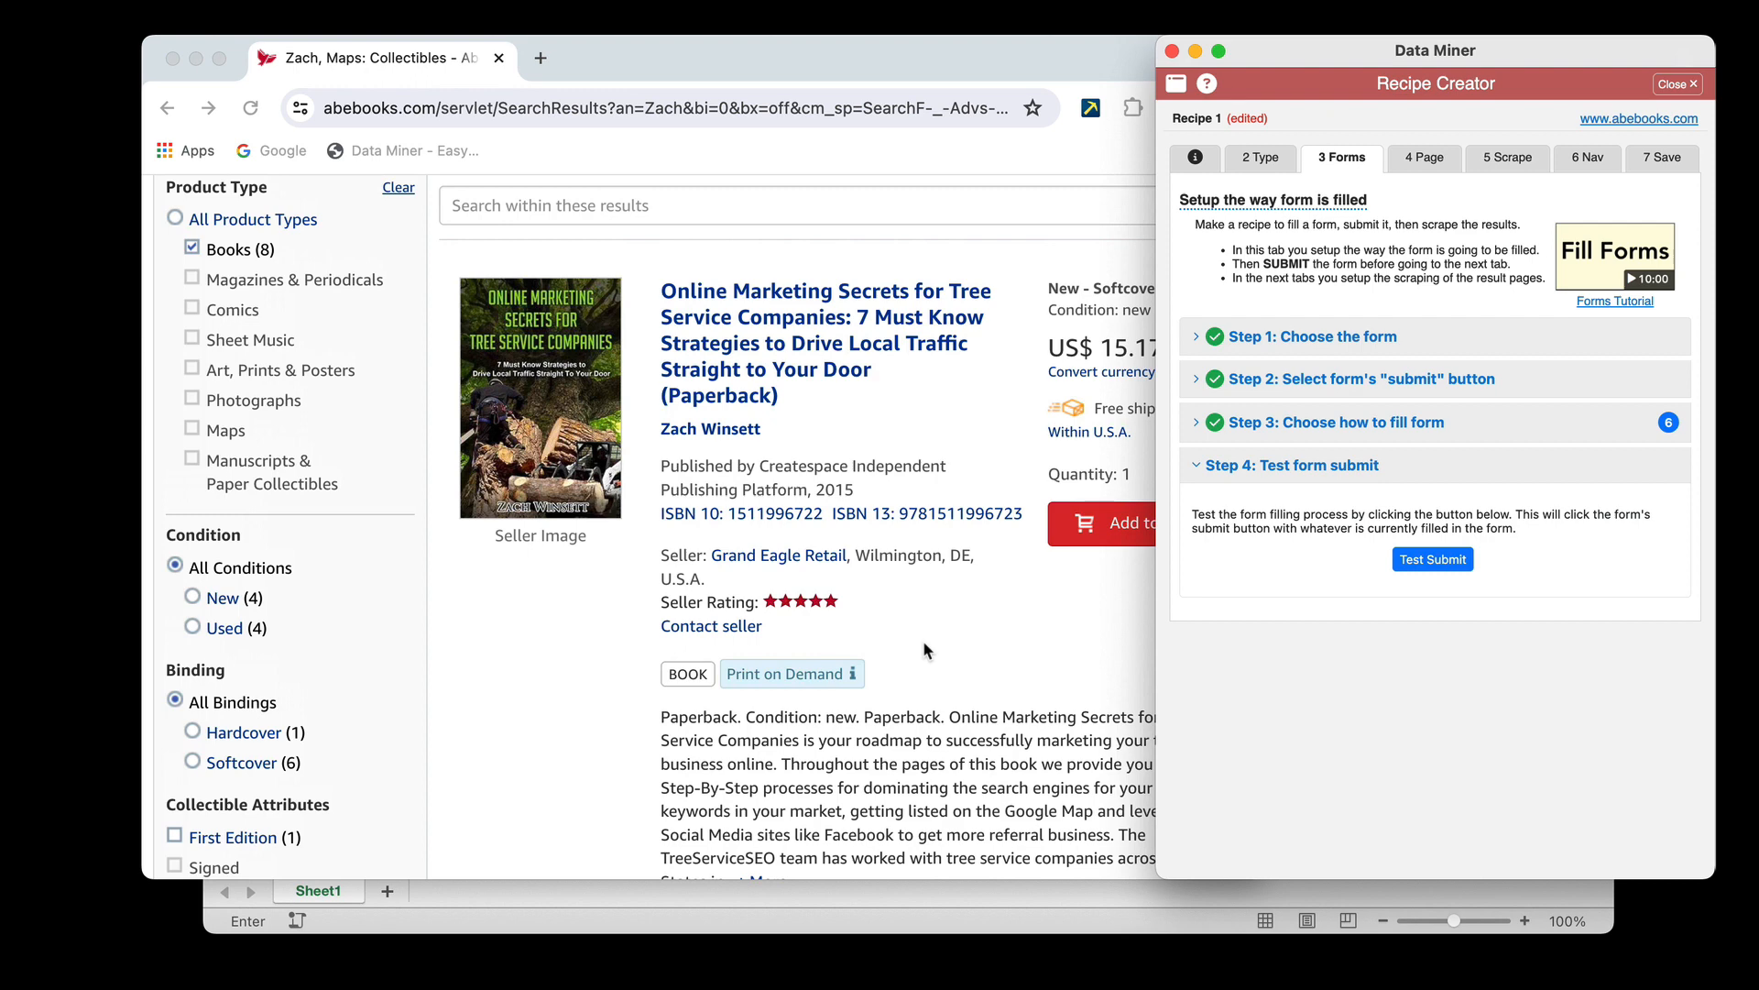
scroll(808, 353, down, 5)
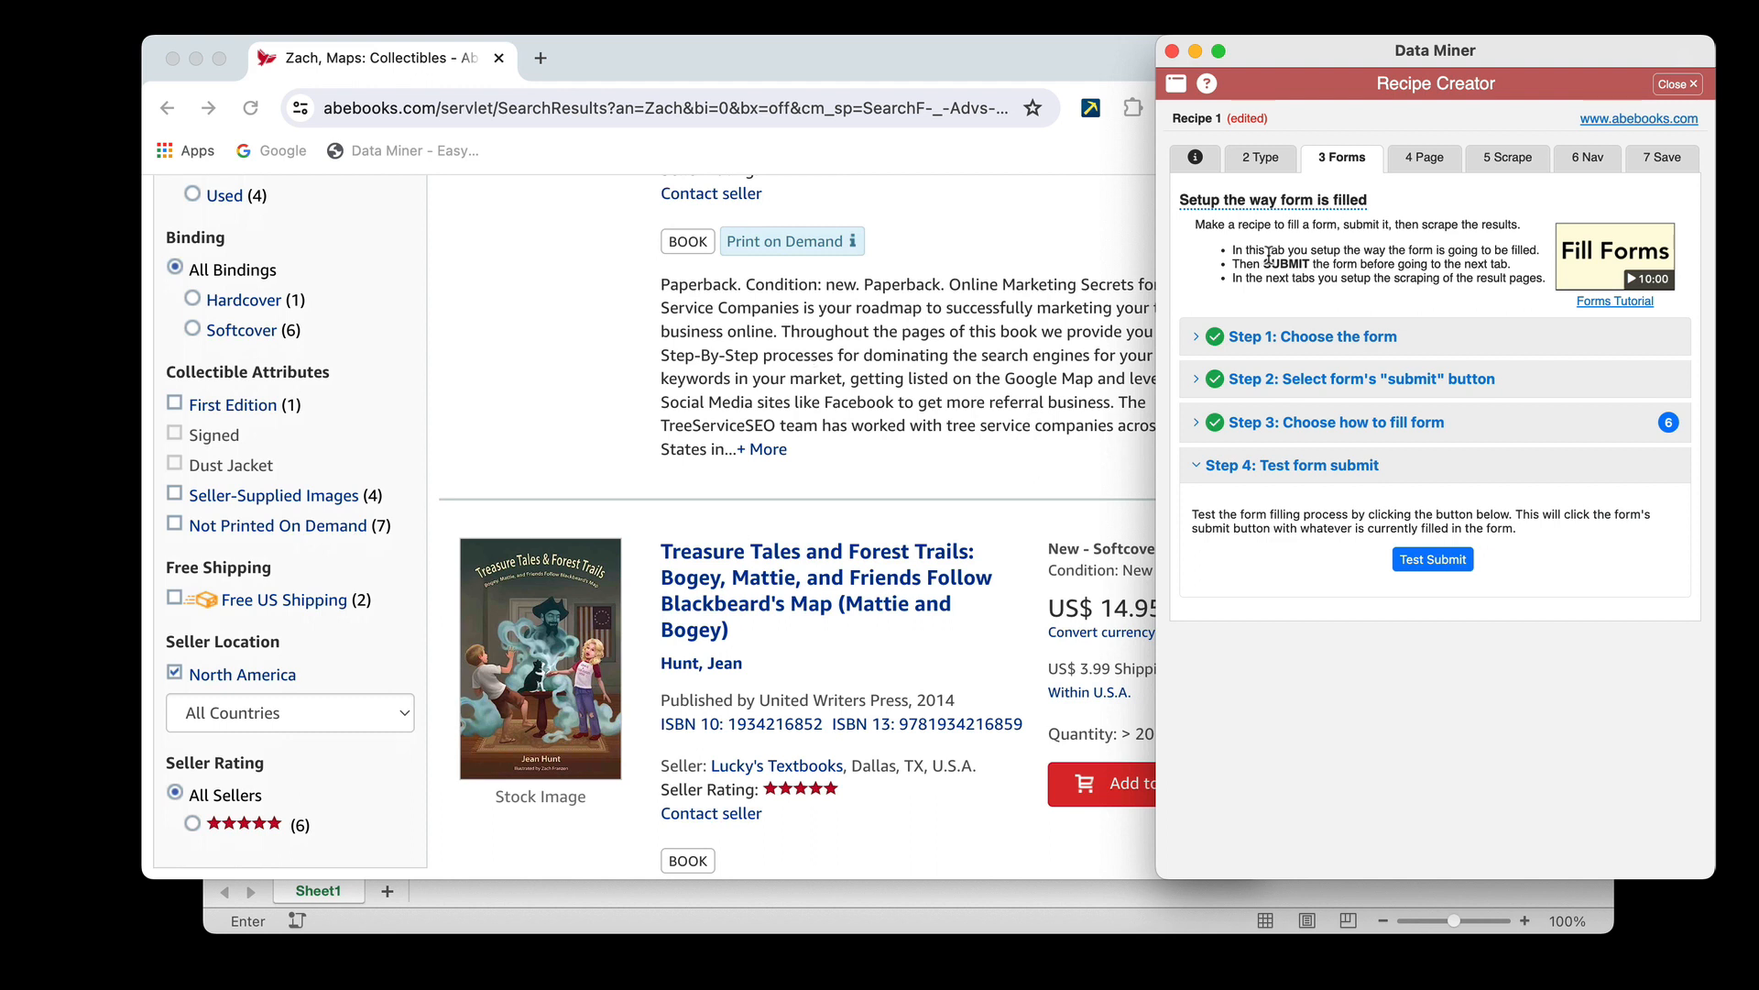
Use the Easy Row Finder in the Scrape settings to pick the "Treasure Tales and Forest Trails" listing and the listing below it as rows
click(1514, 163)
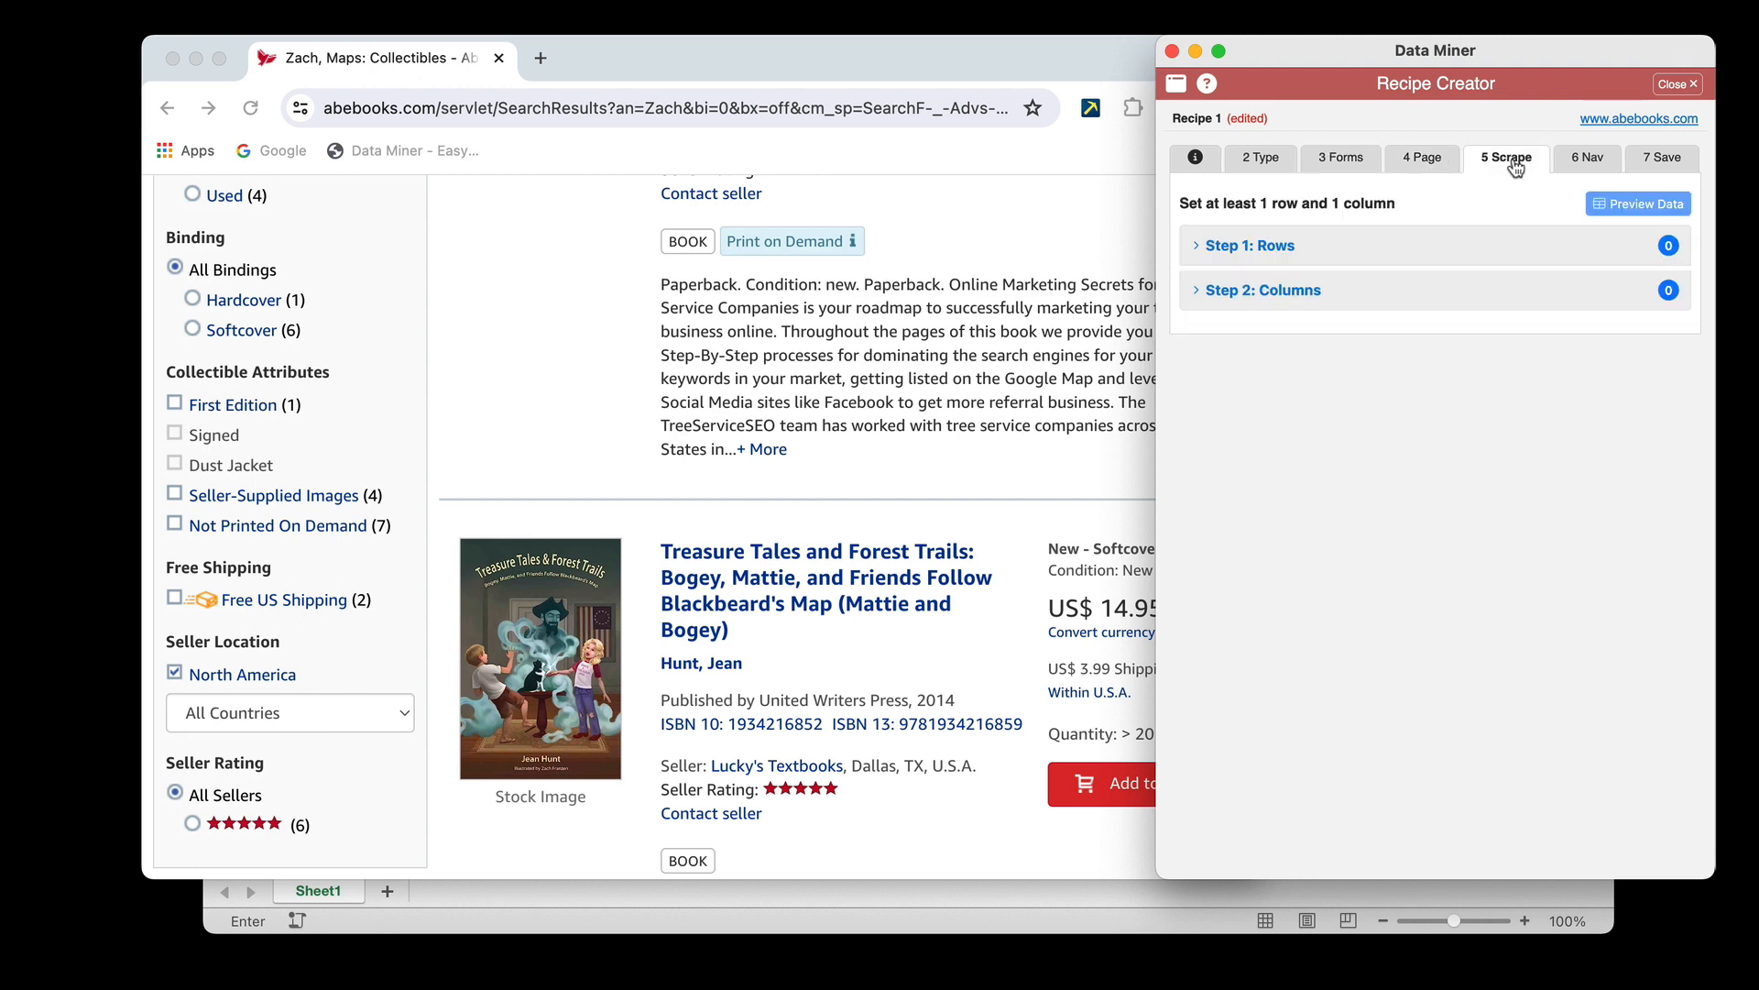
click(1345, 246)
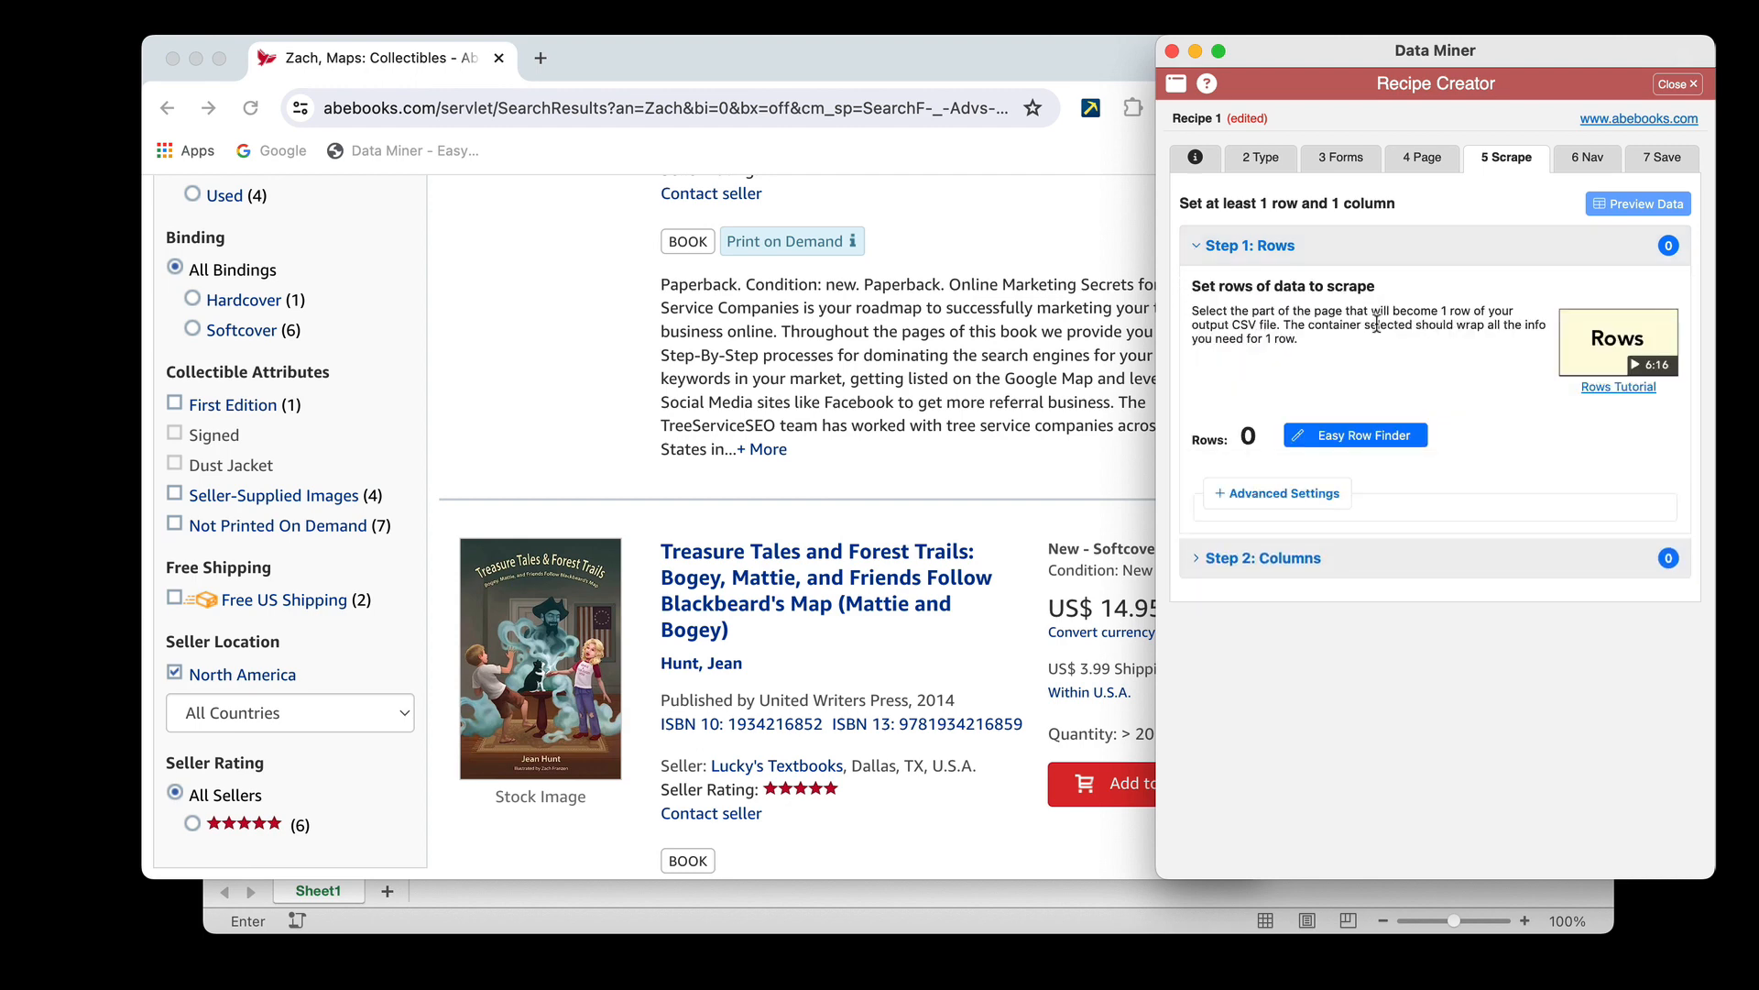
click(1347, 436)
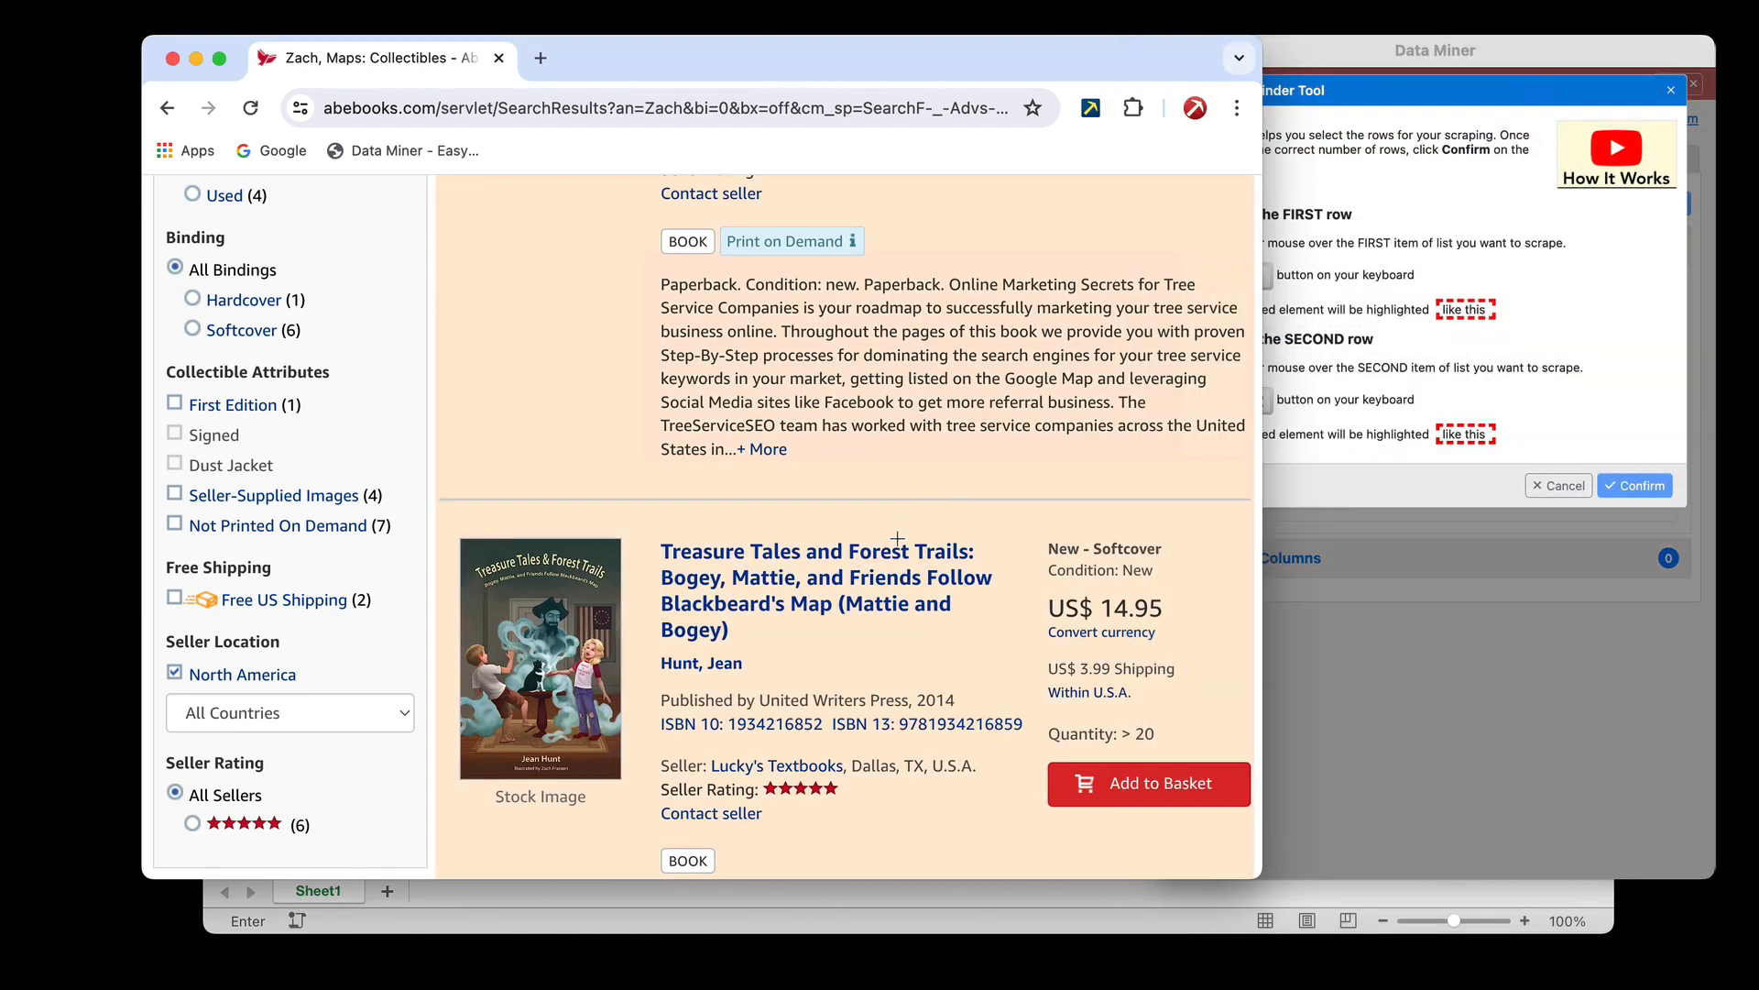
key(shift)
scroll(751, 641, down, 4)
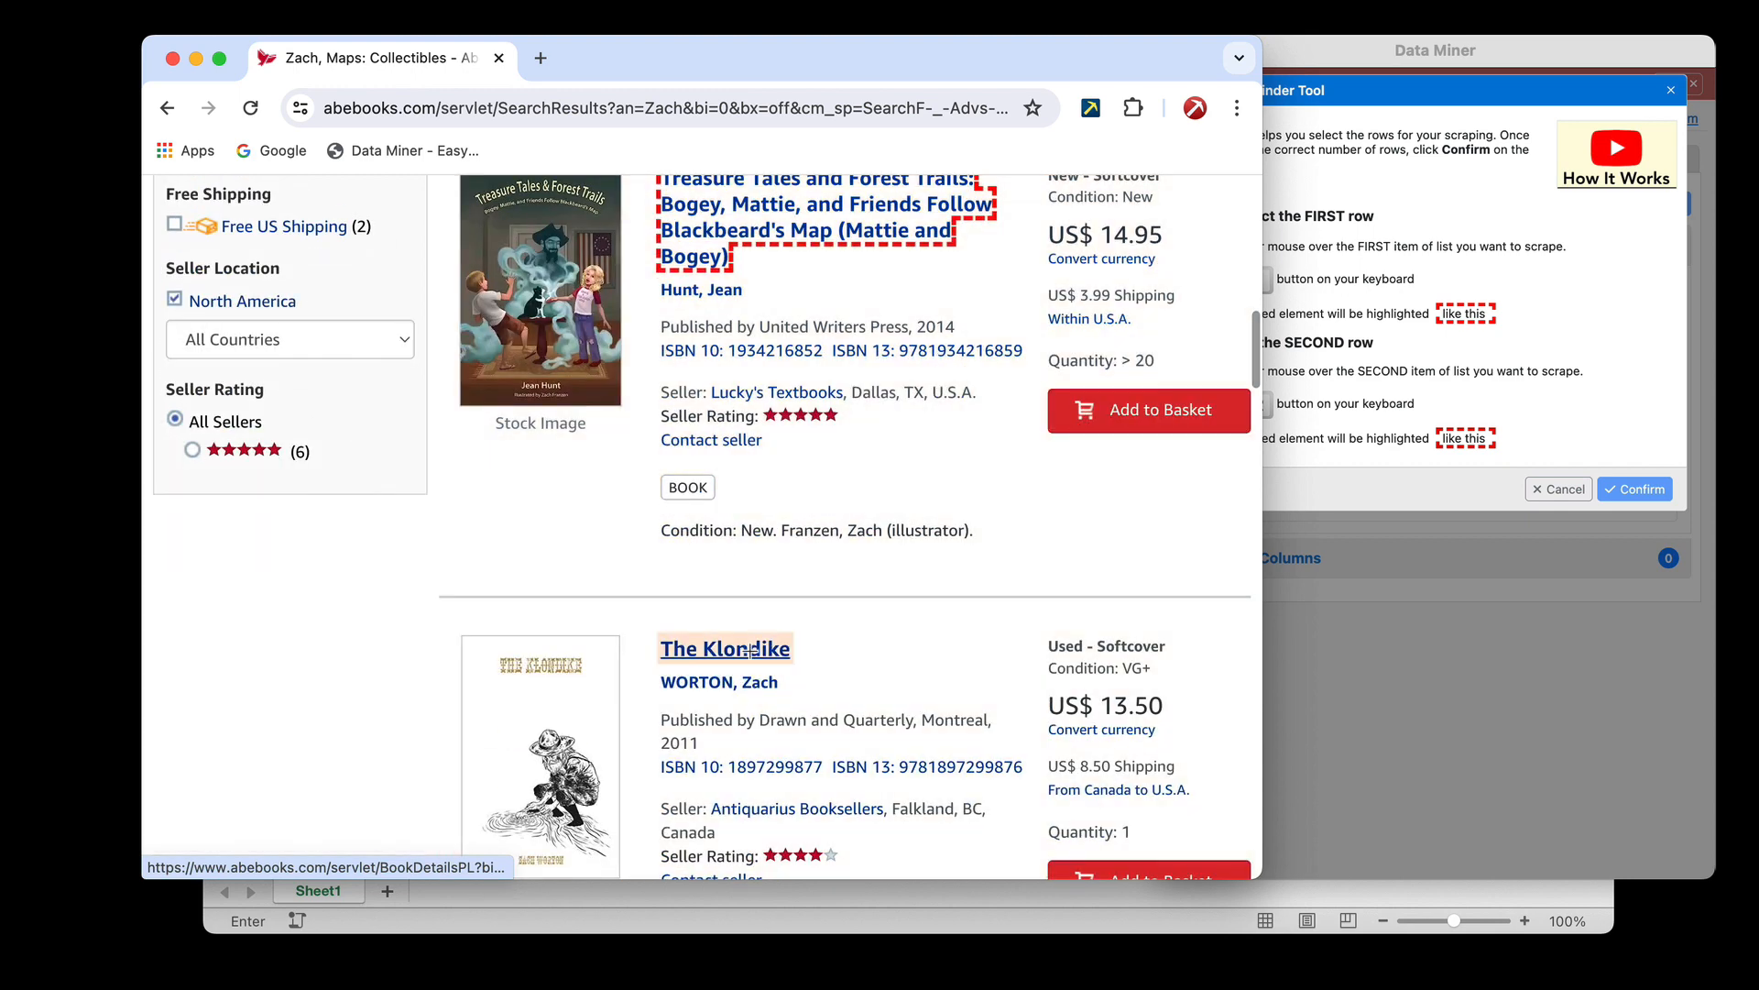
scroll(823, 341, up, 2)
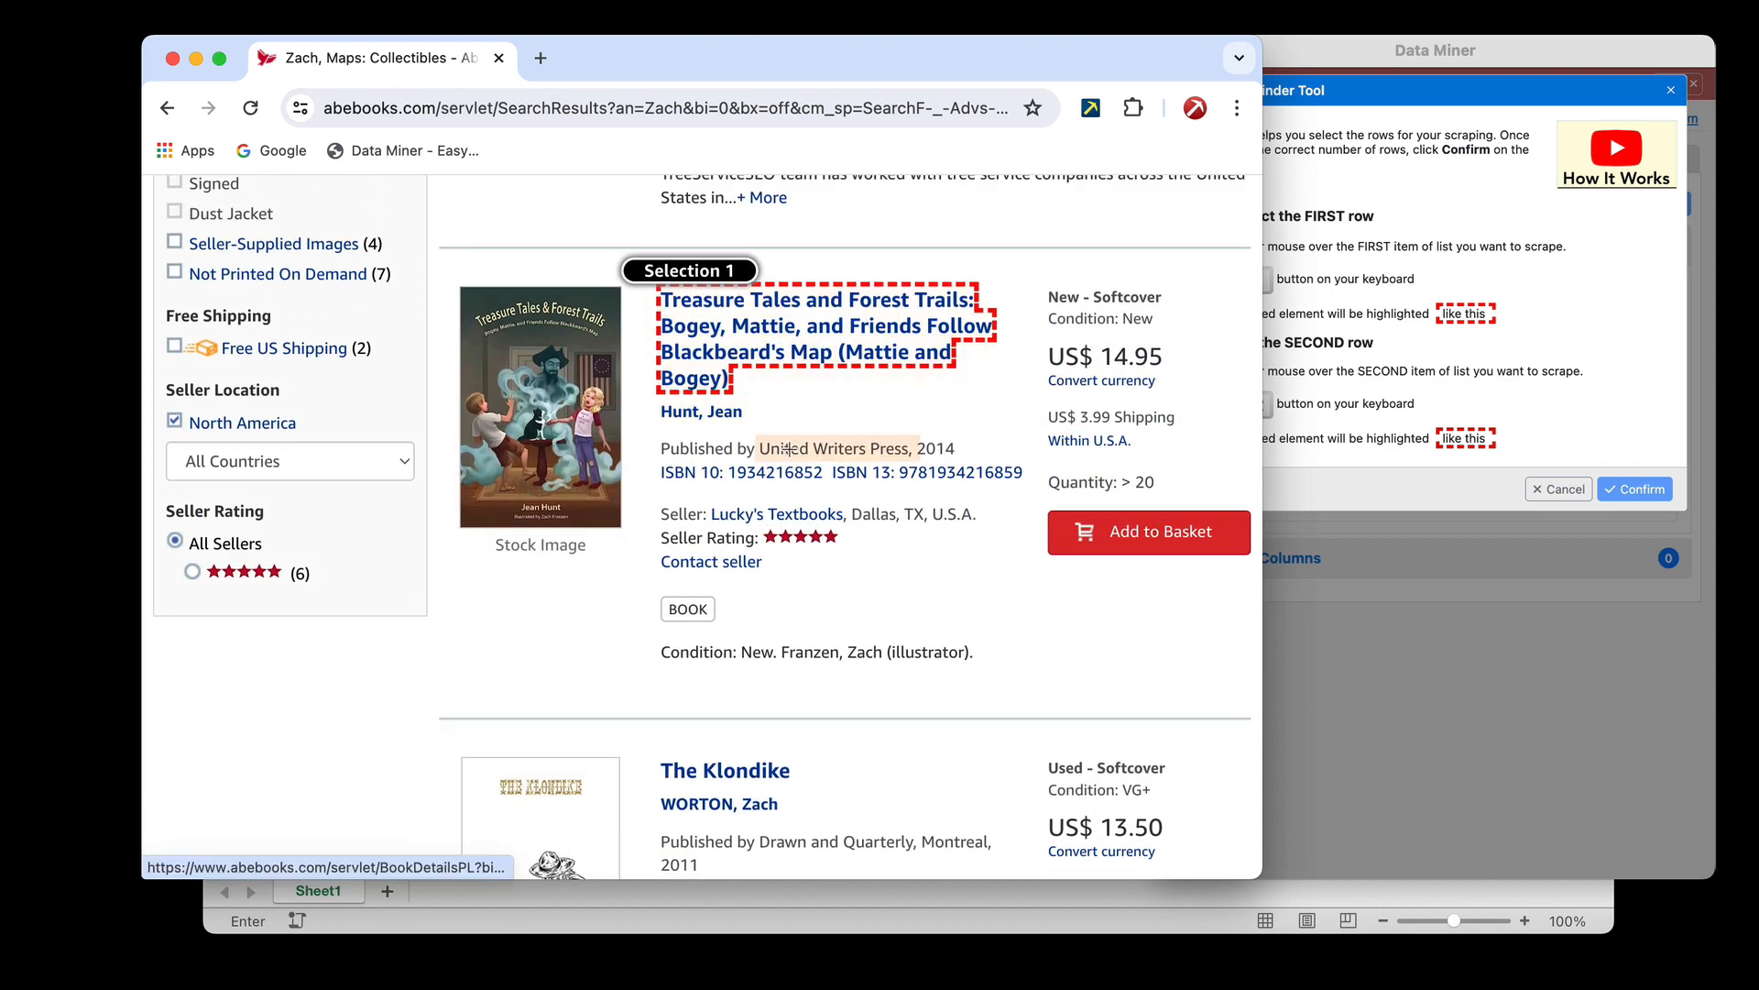
scroll(739, 678, down, 1)
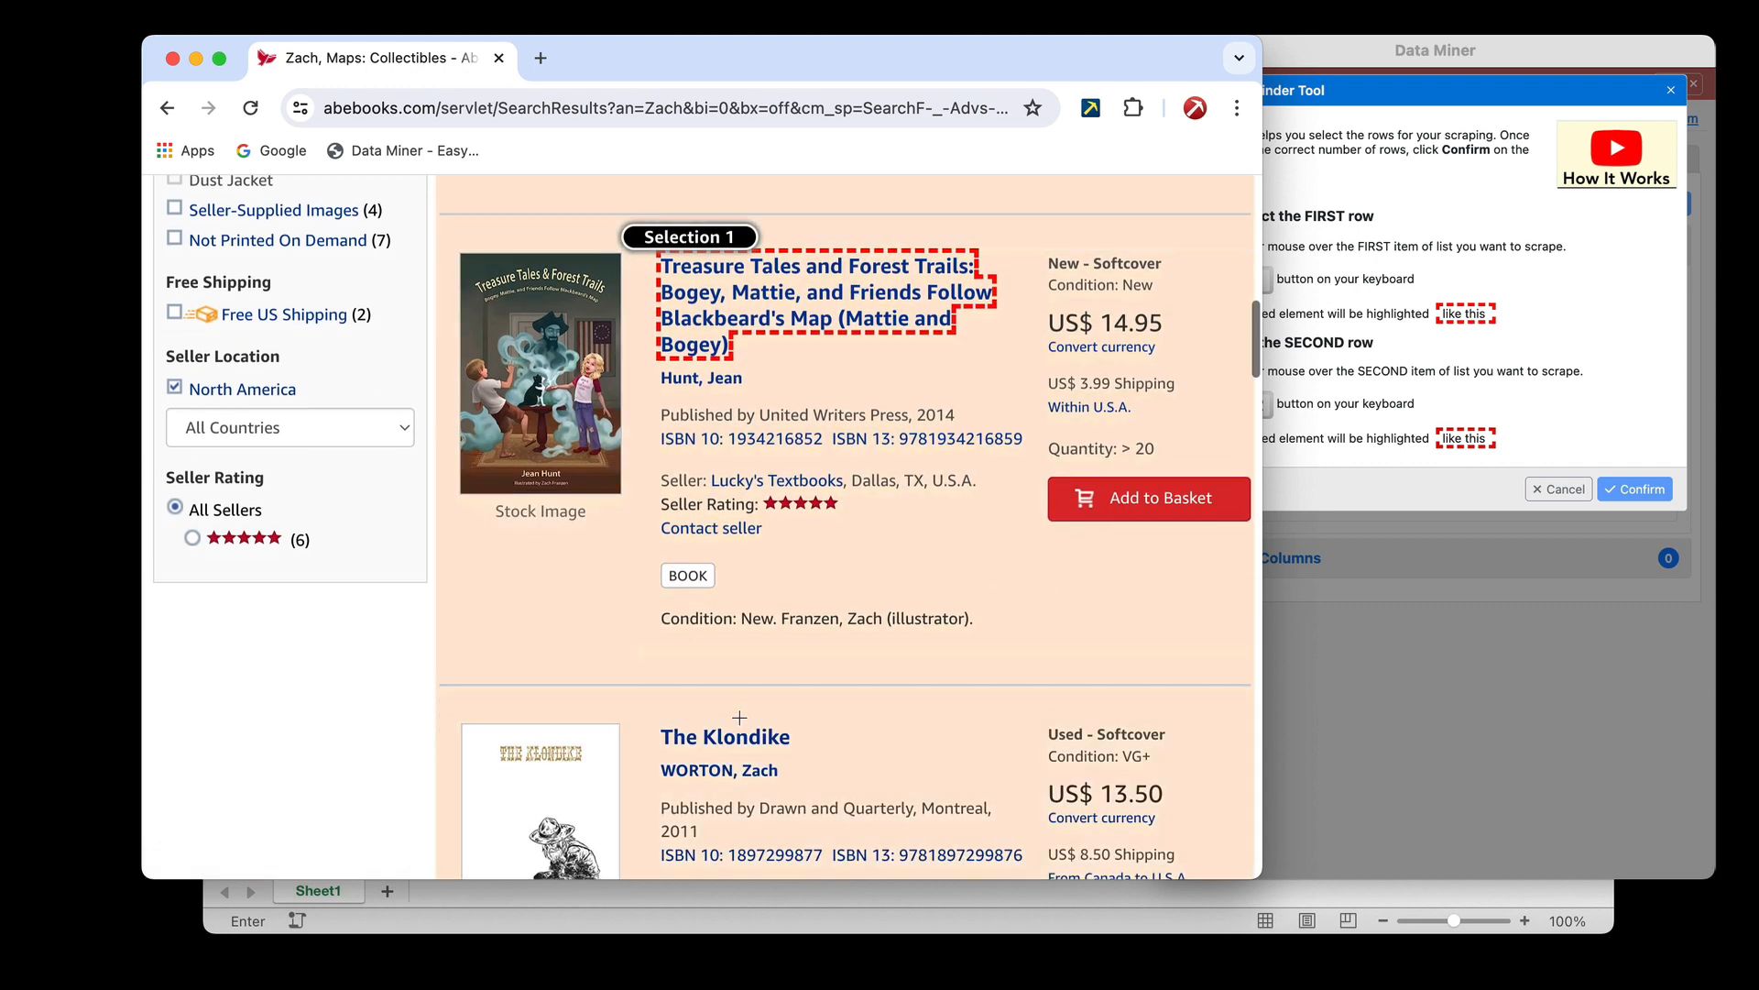
key(shift)
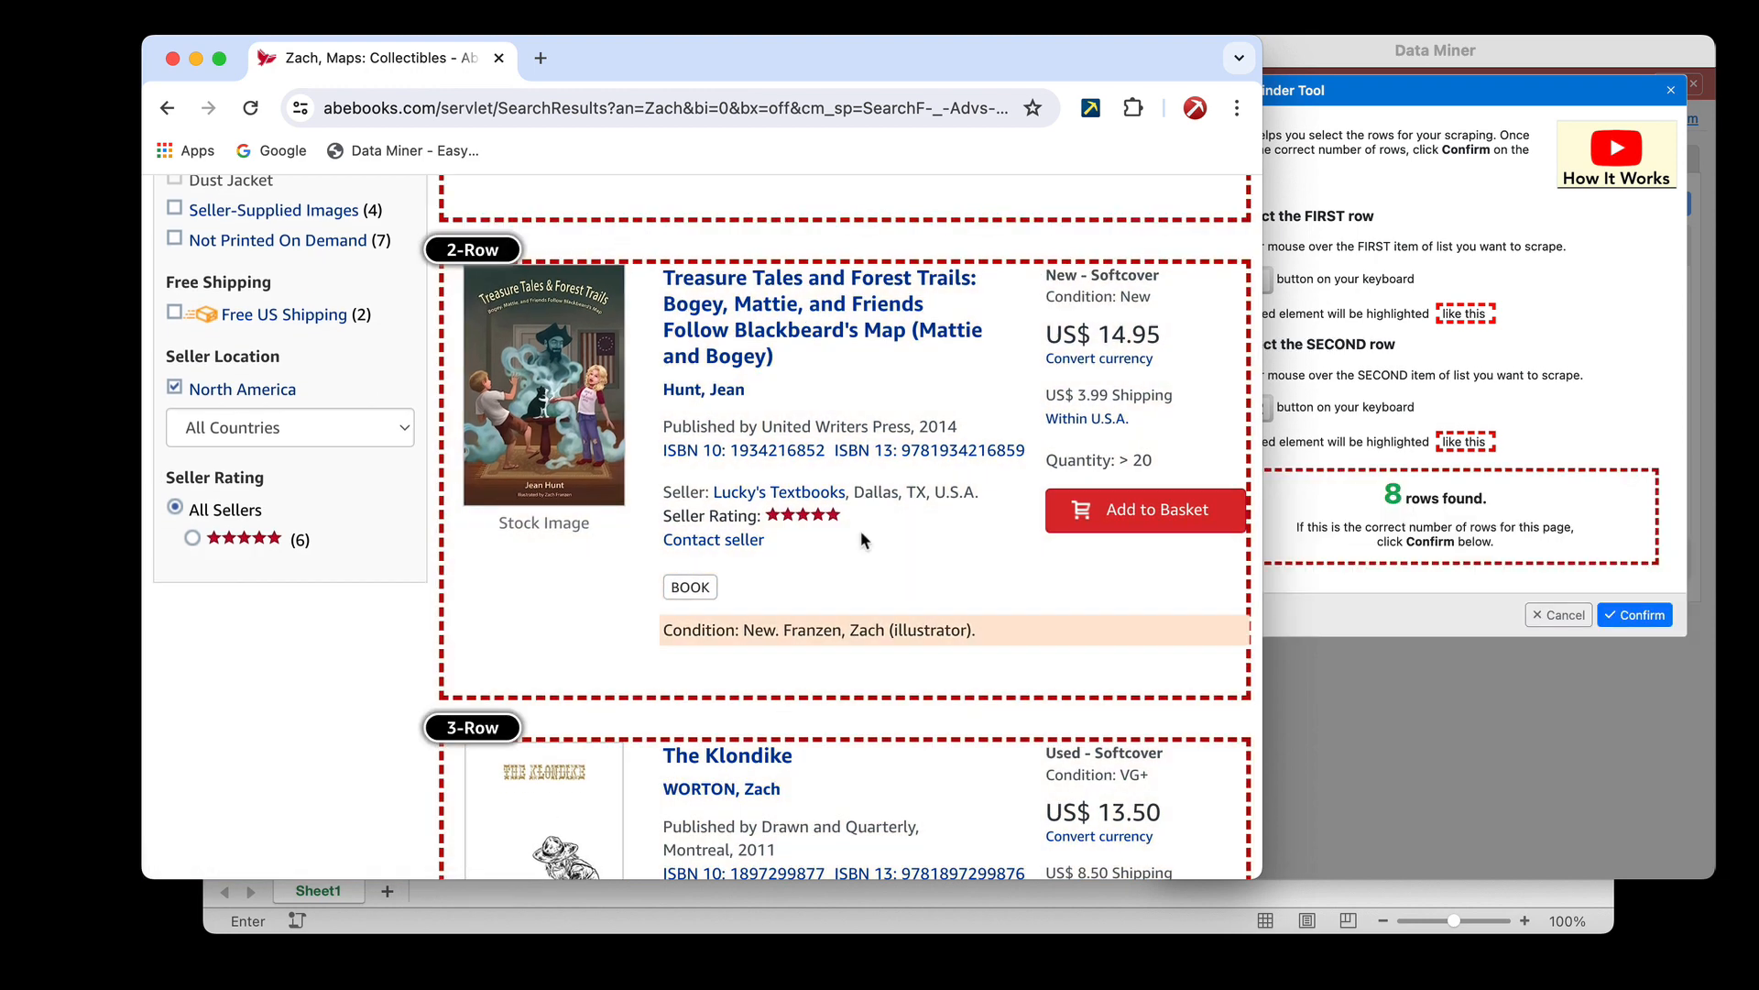
Check the row outlines on the results page and confirm the row selection
scroll(844, 450, up, 6)
scroll(844, 451, up, 4)
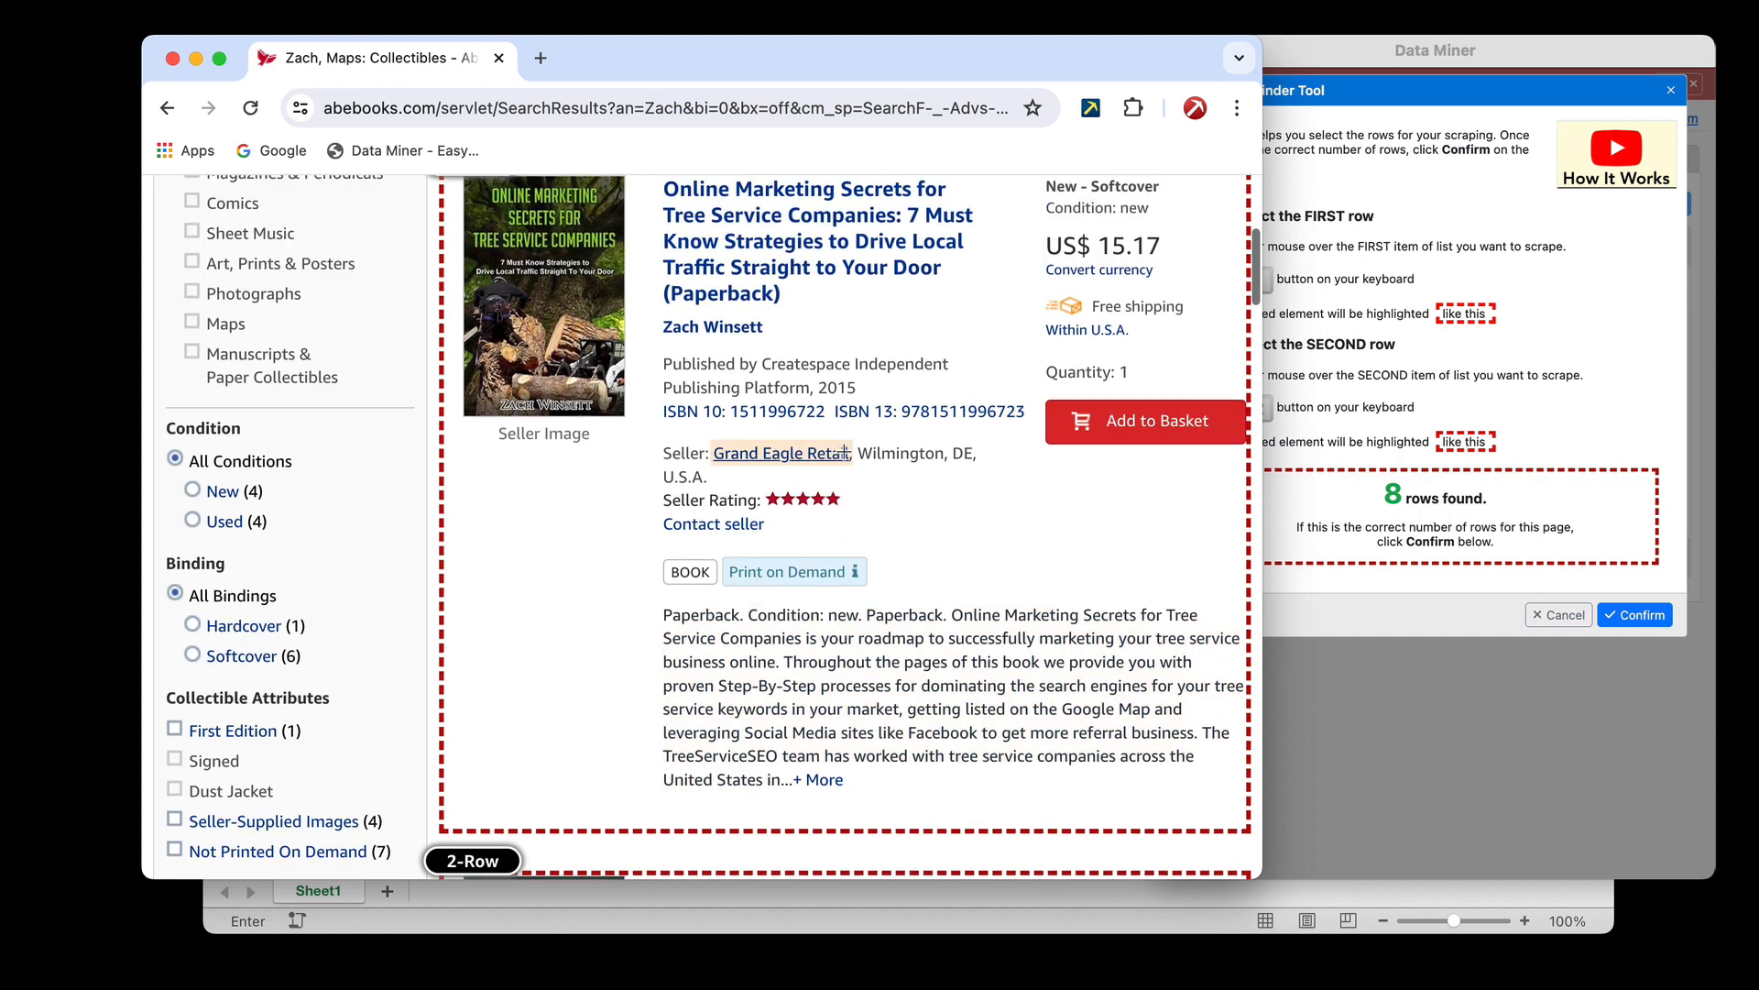
scroll(844, 451, down, 3)
click(1597, 593)
click(1633, 613)
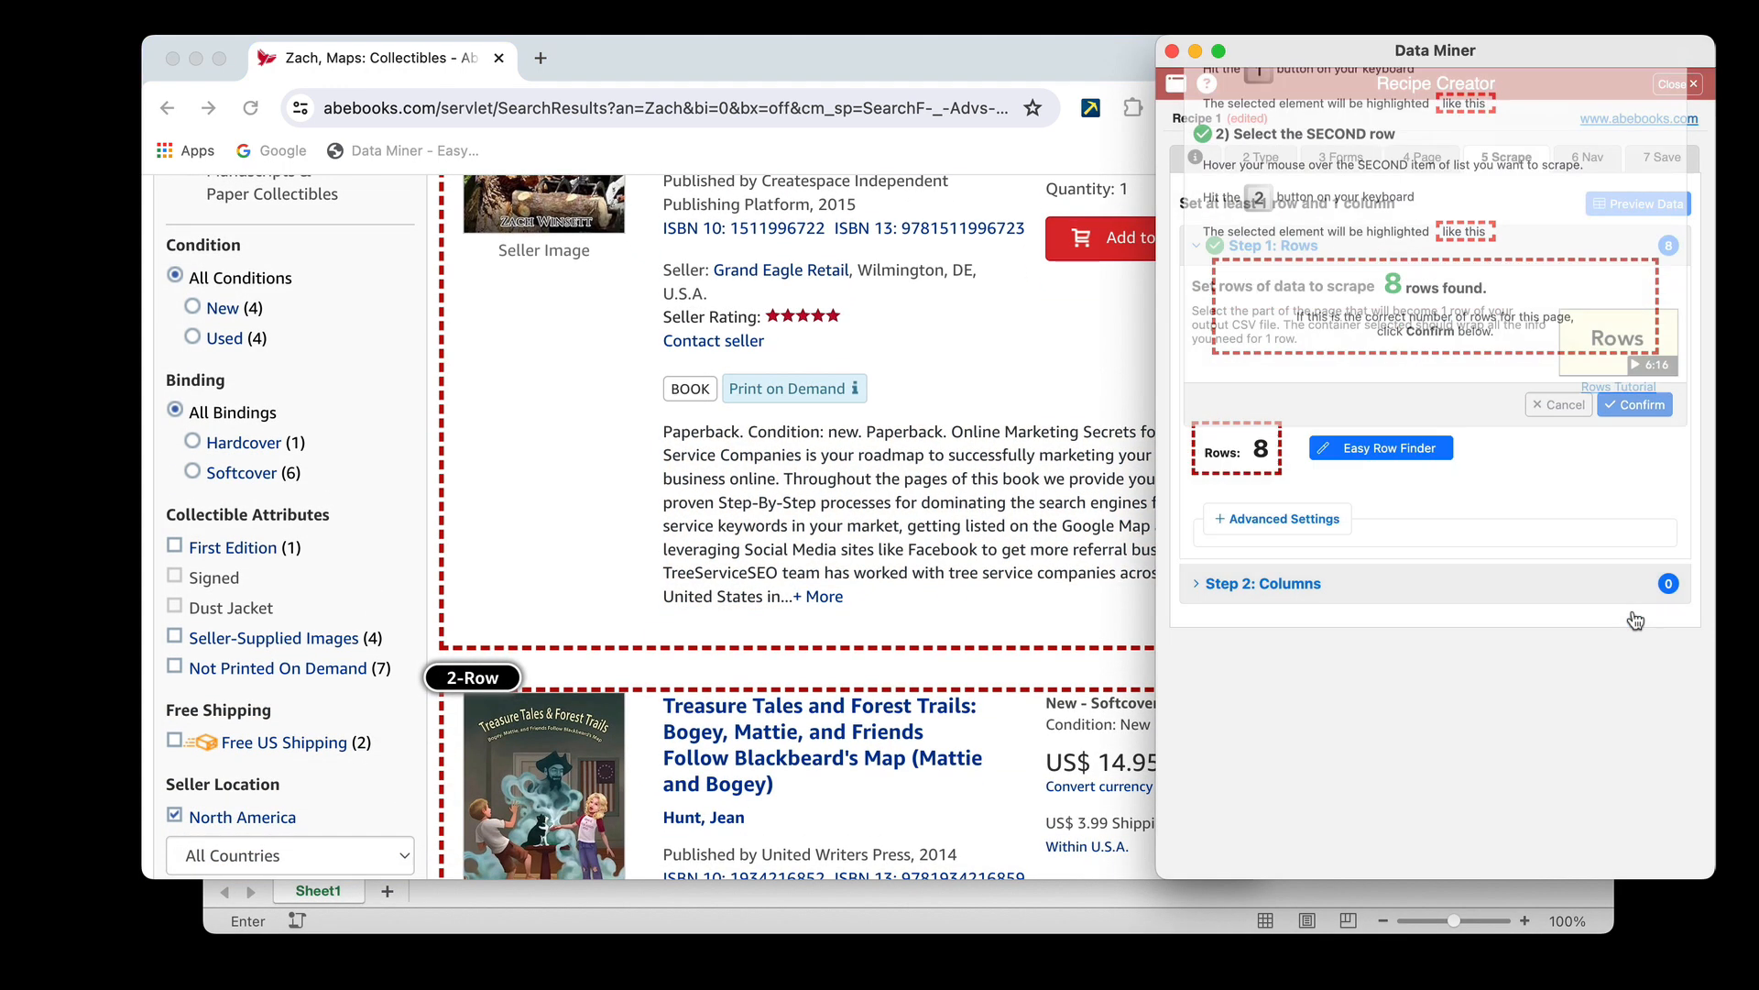
Add a new scrape column to the recipe and name it URL
click(1289, 581)
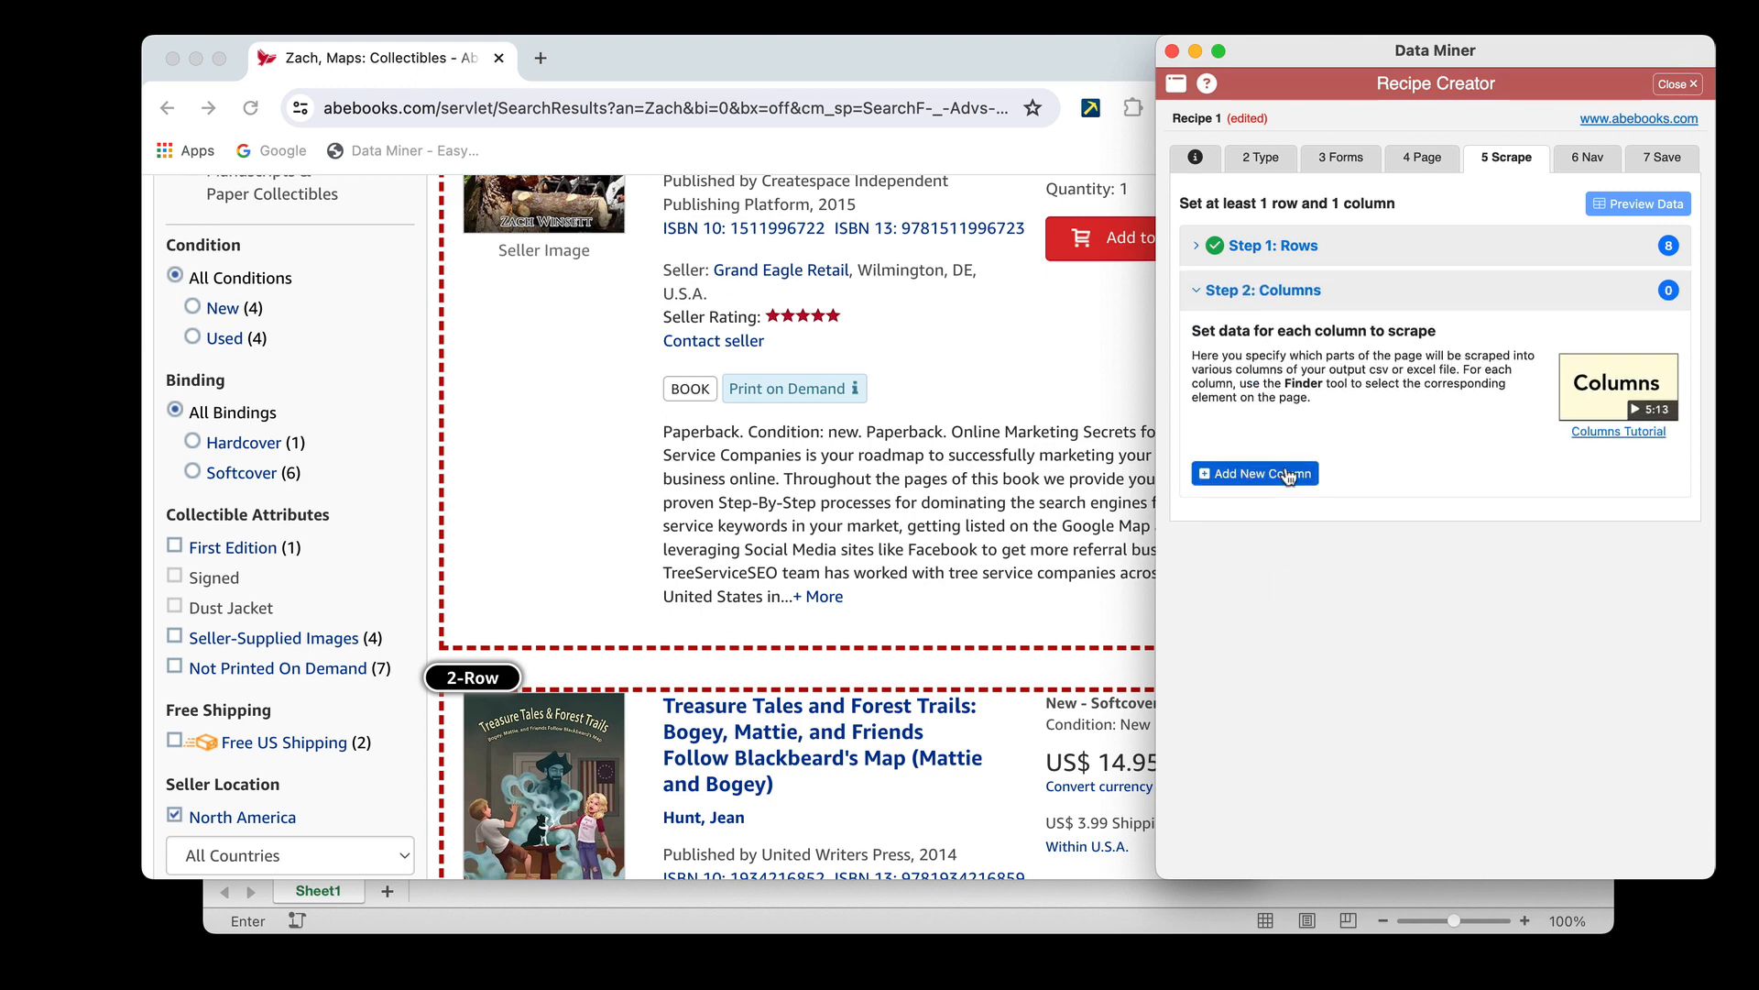
click(1281, 476)
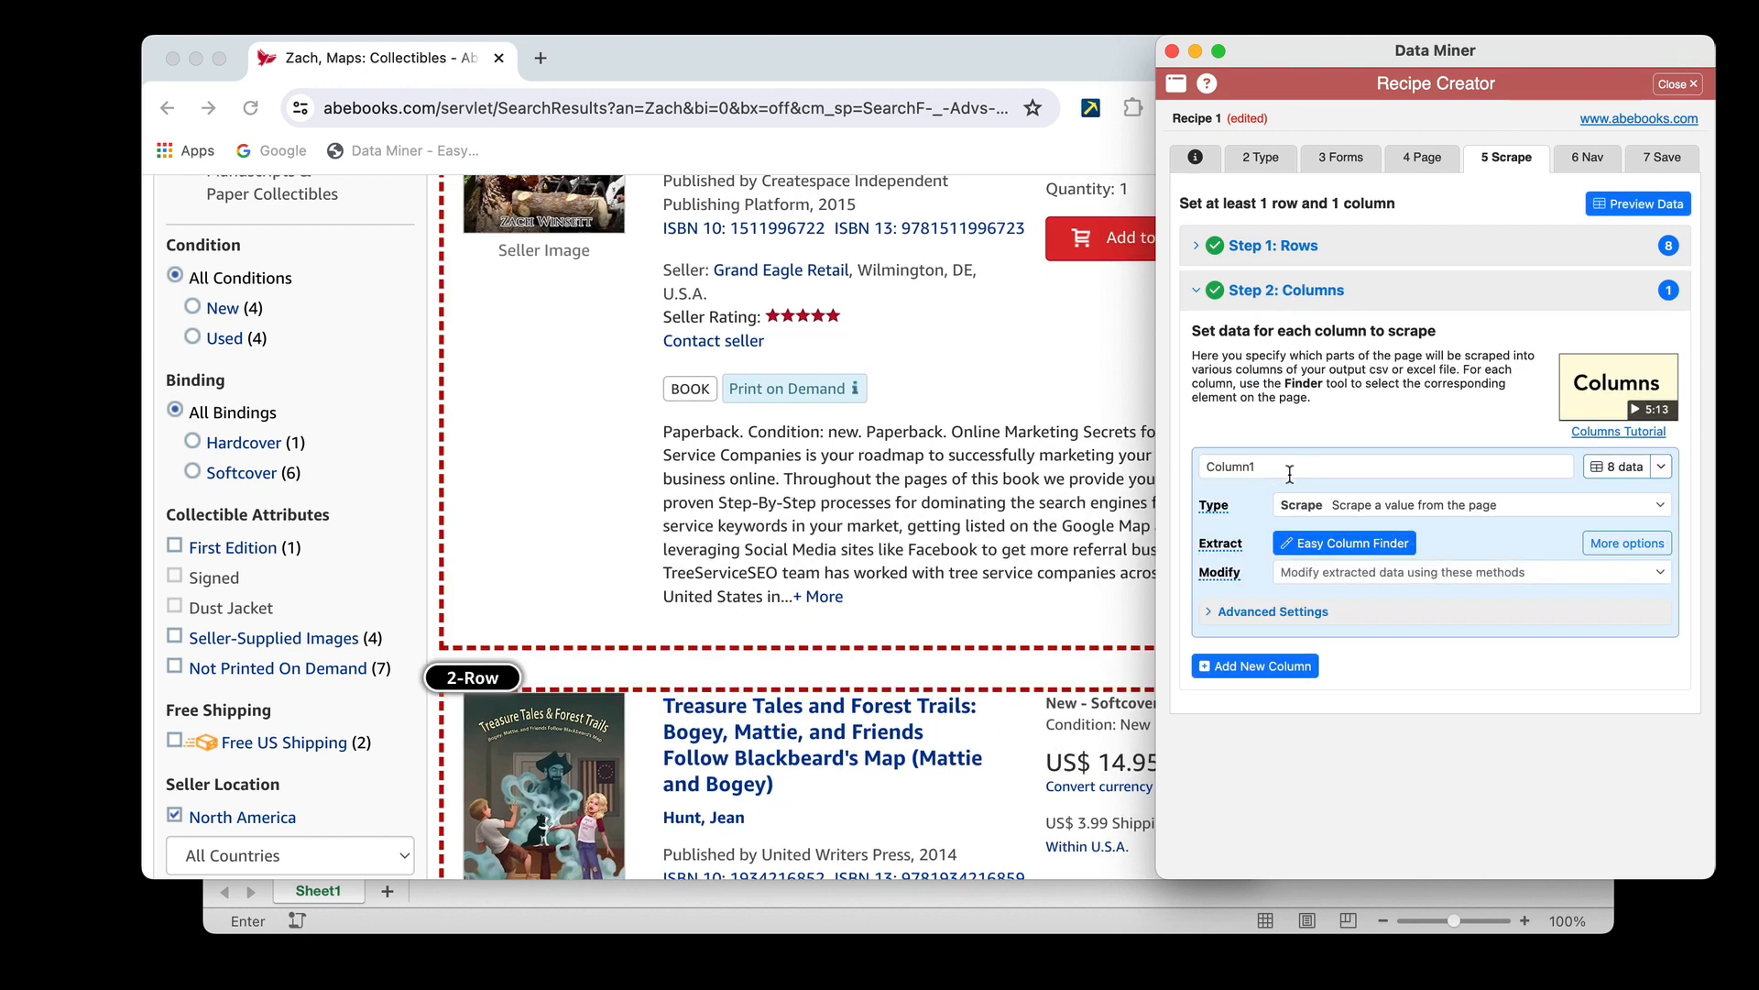
click(1312, 468)
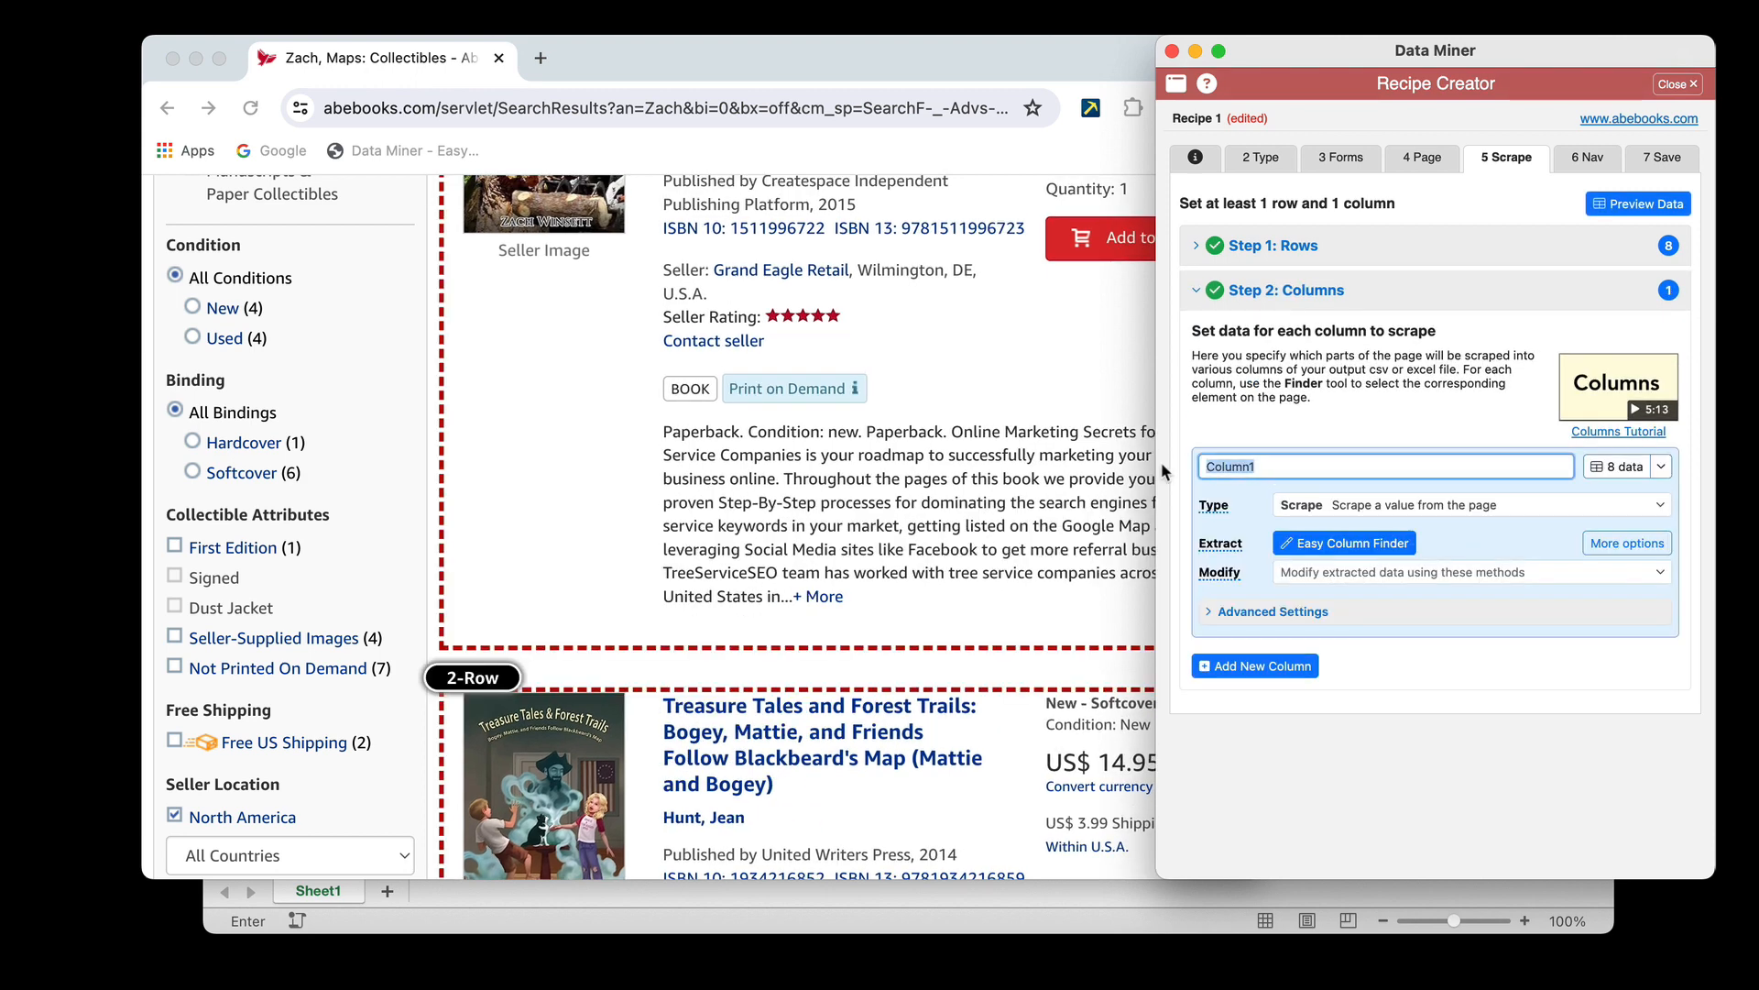
text(URL)
Use the Easy Column Finder to extract the URL from the first listing's title, expanding the selection to capture the link, and confirm it
click(1384, 544)
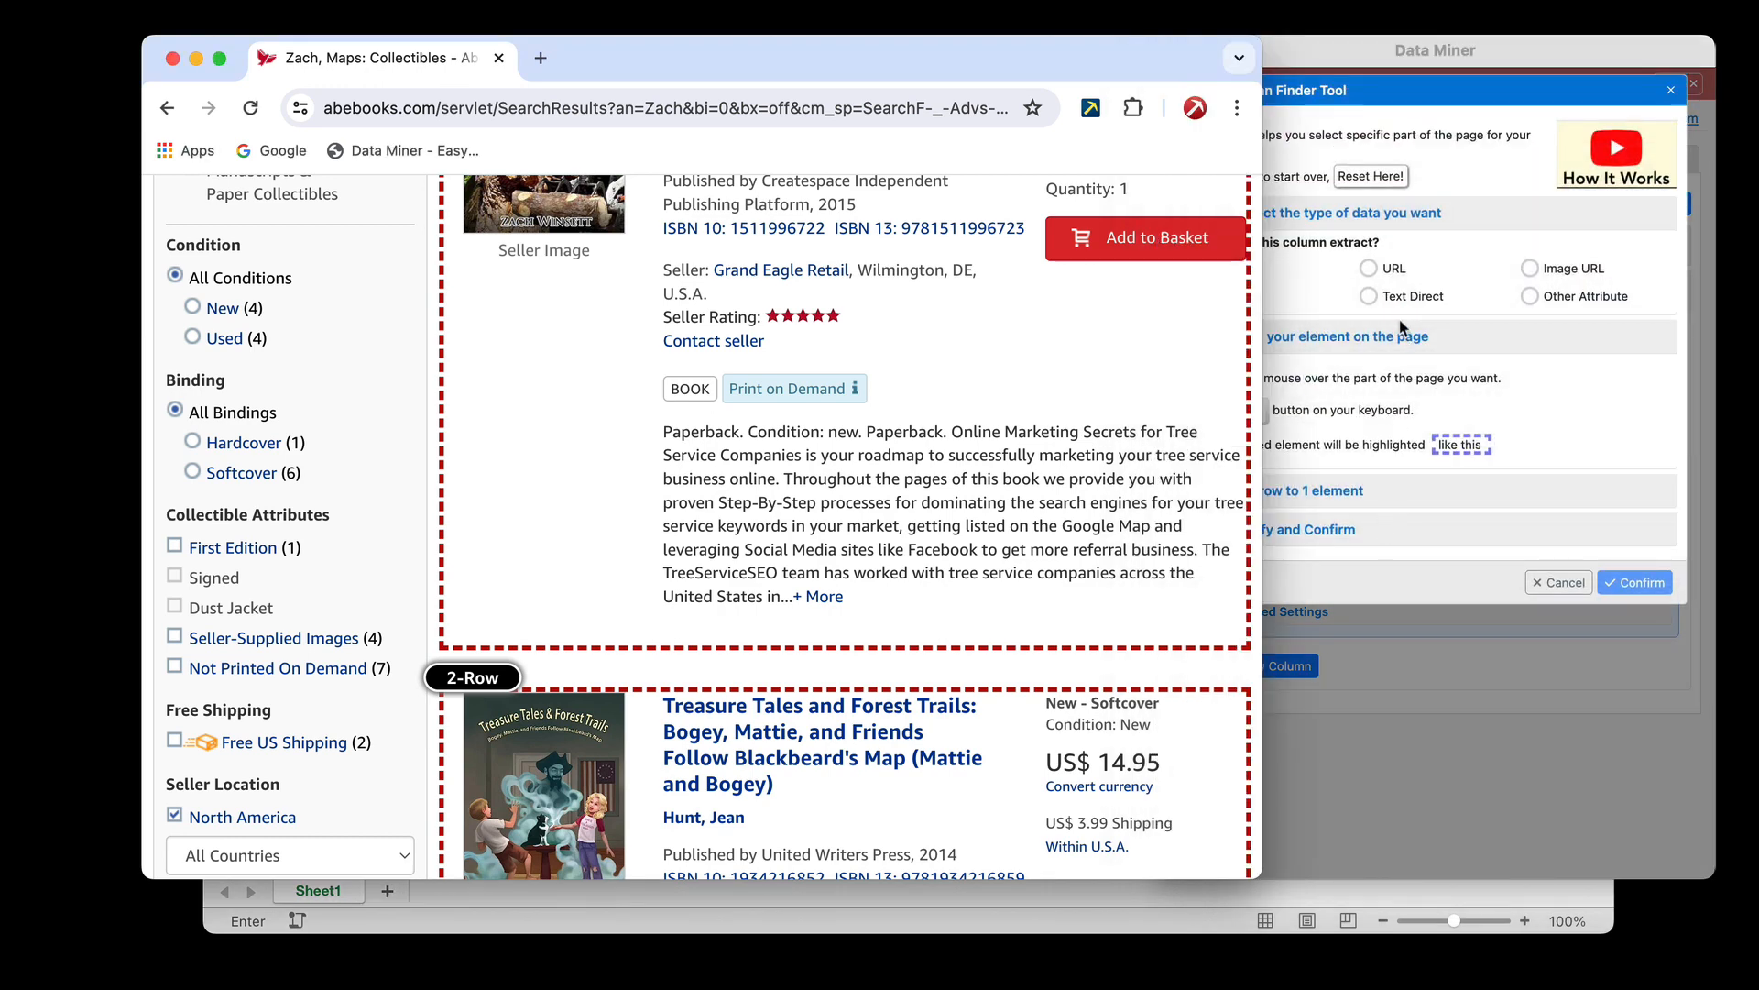
click(1370, 269)
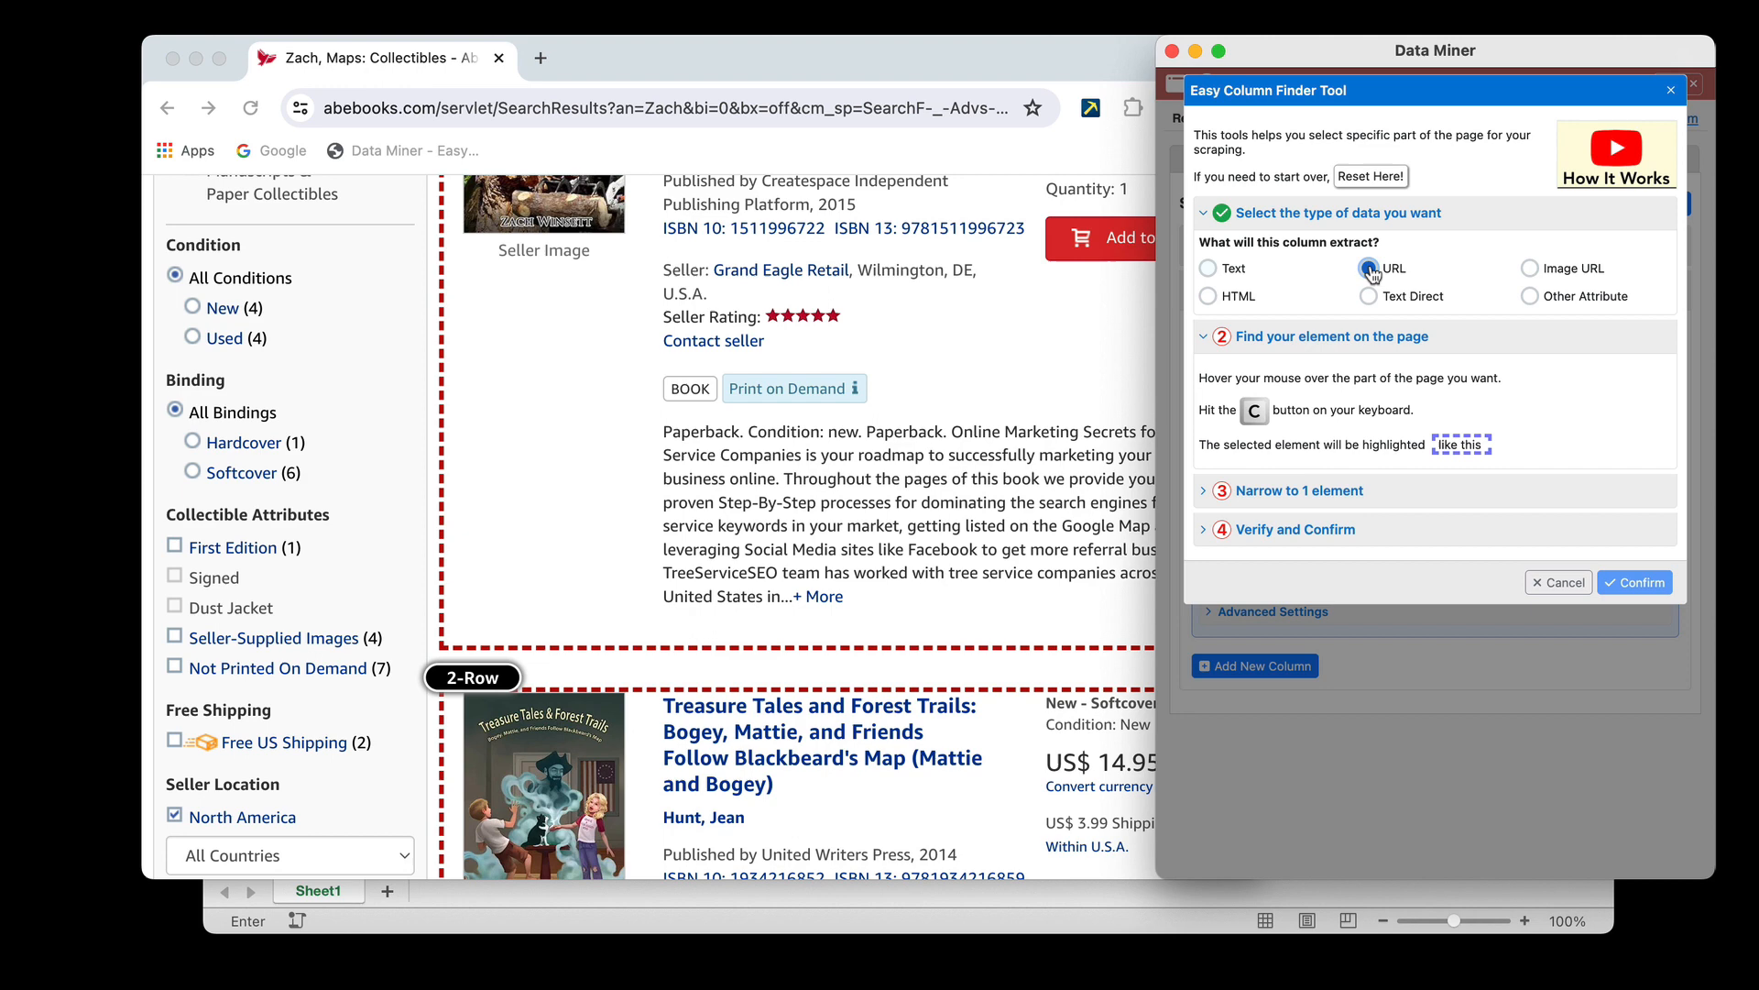
click(1035, 337)
scroll(1038, 342, up, 2)
scroll(1036, 345, up, 1)
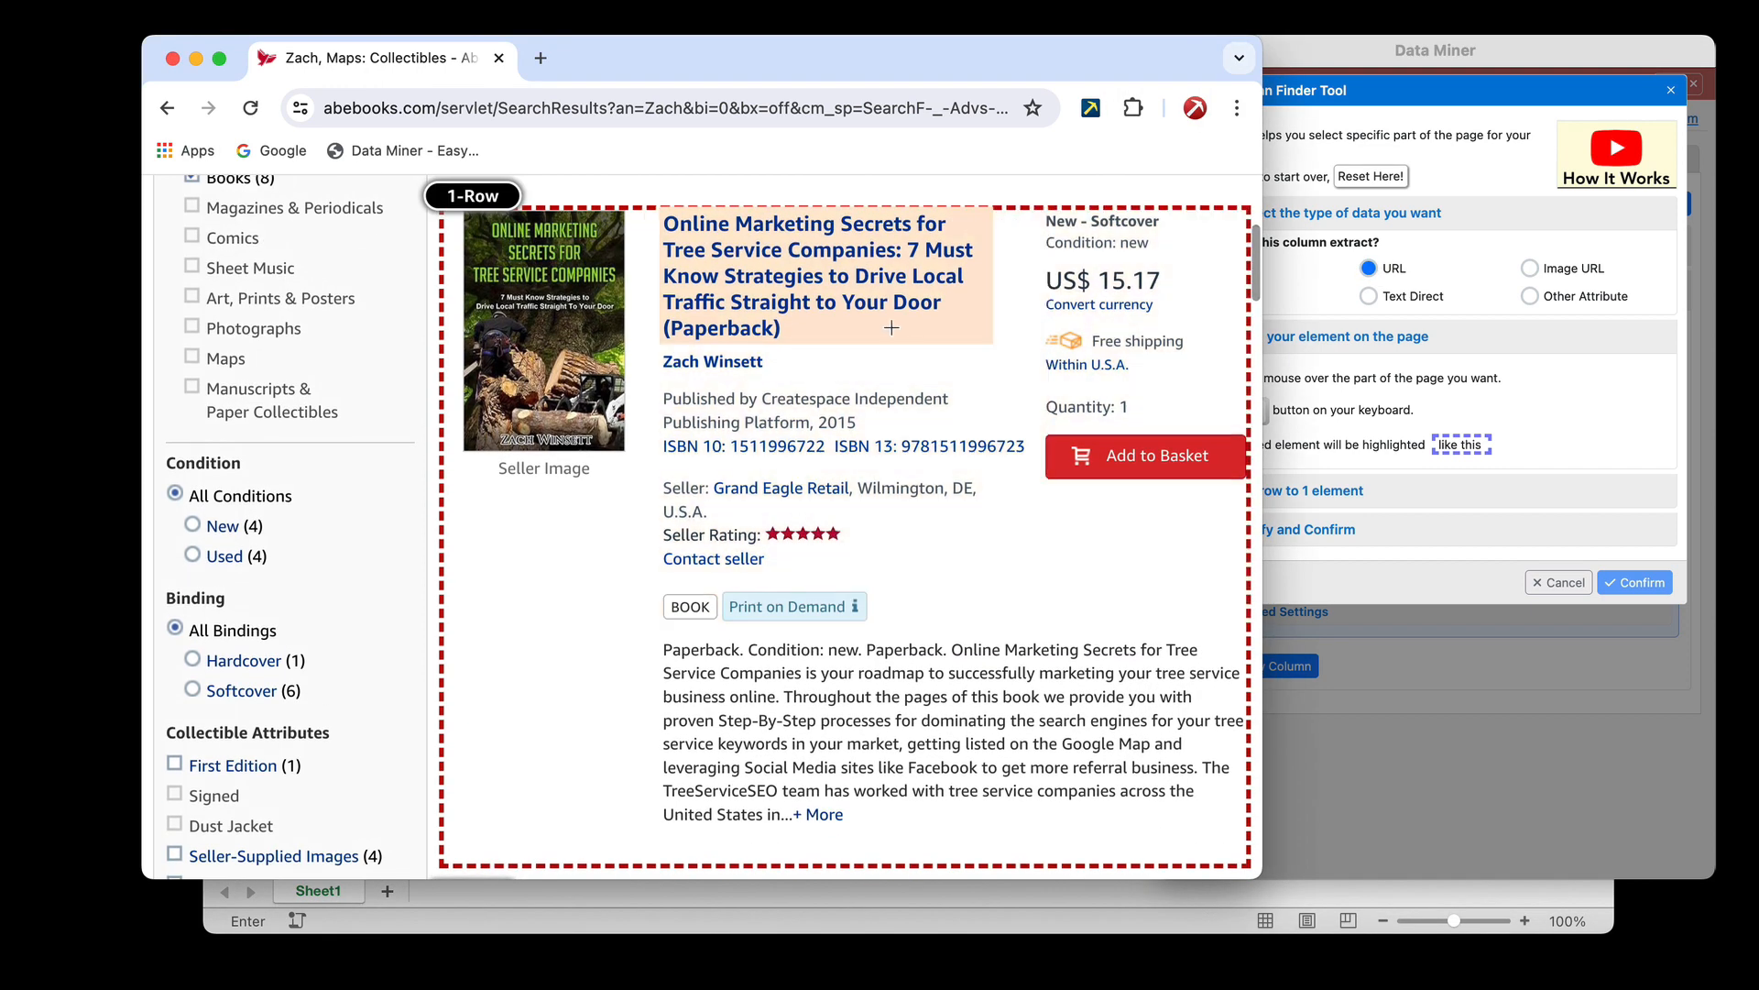
scroll(866, 317, up, 1)
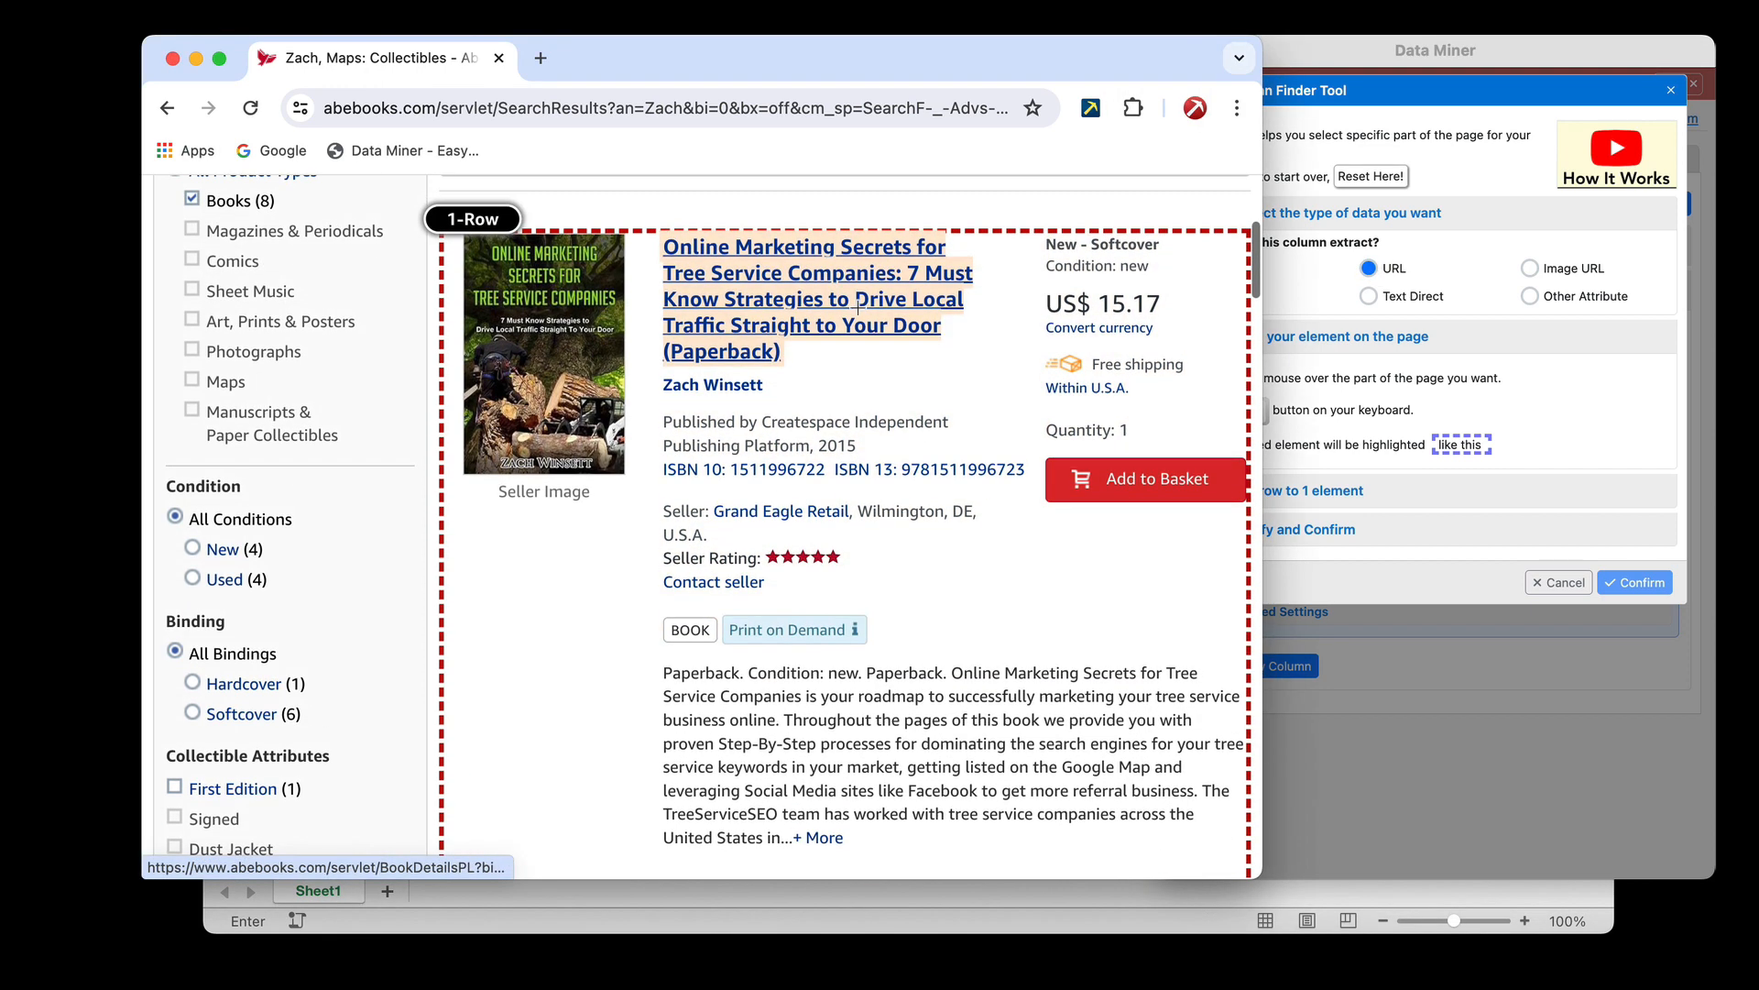
key(shift)
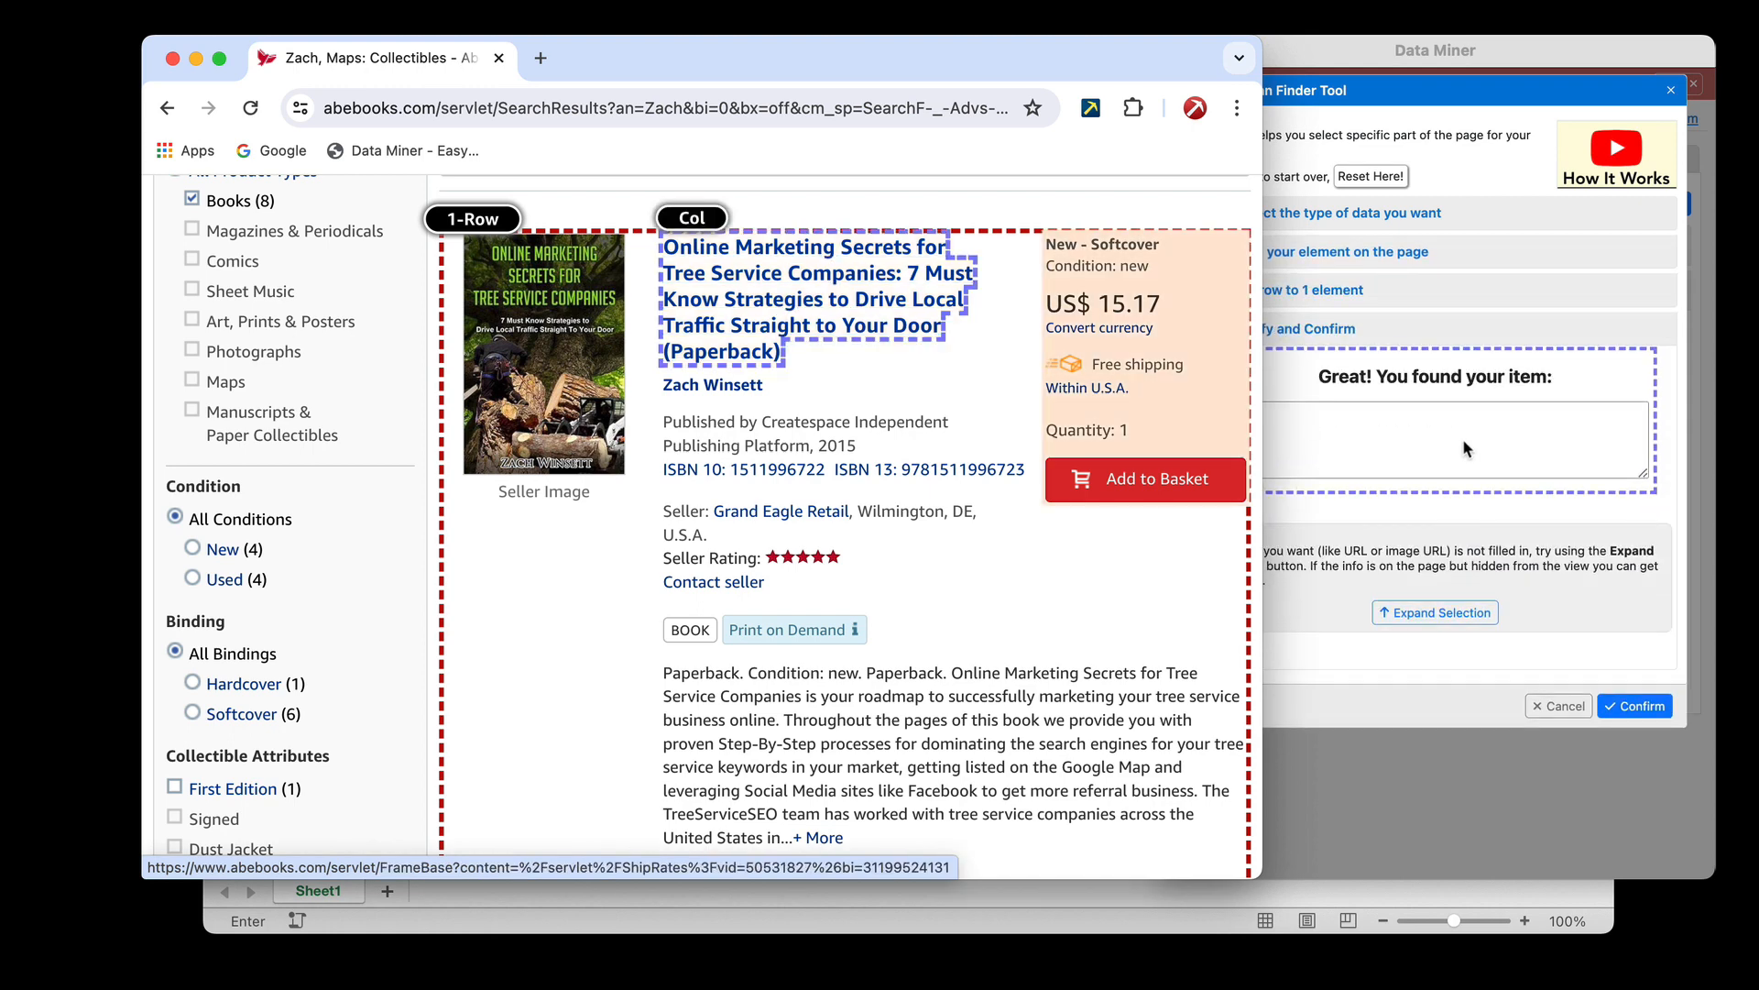
click(1428, 436)
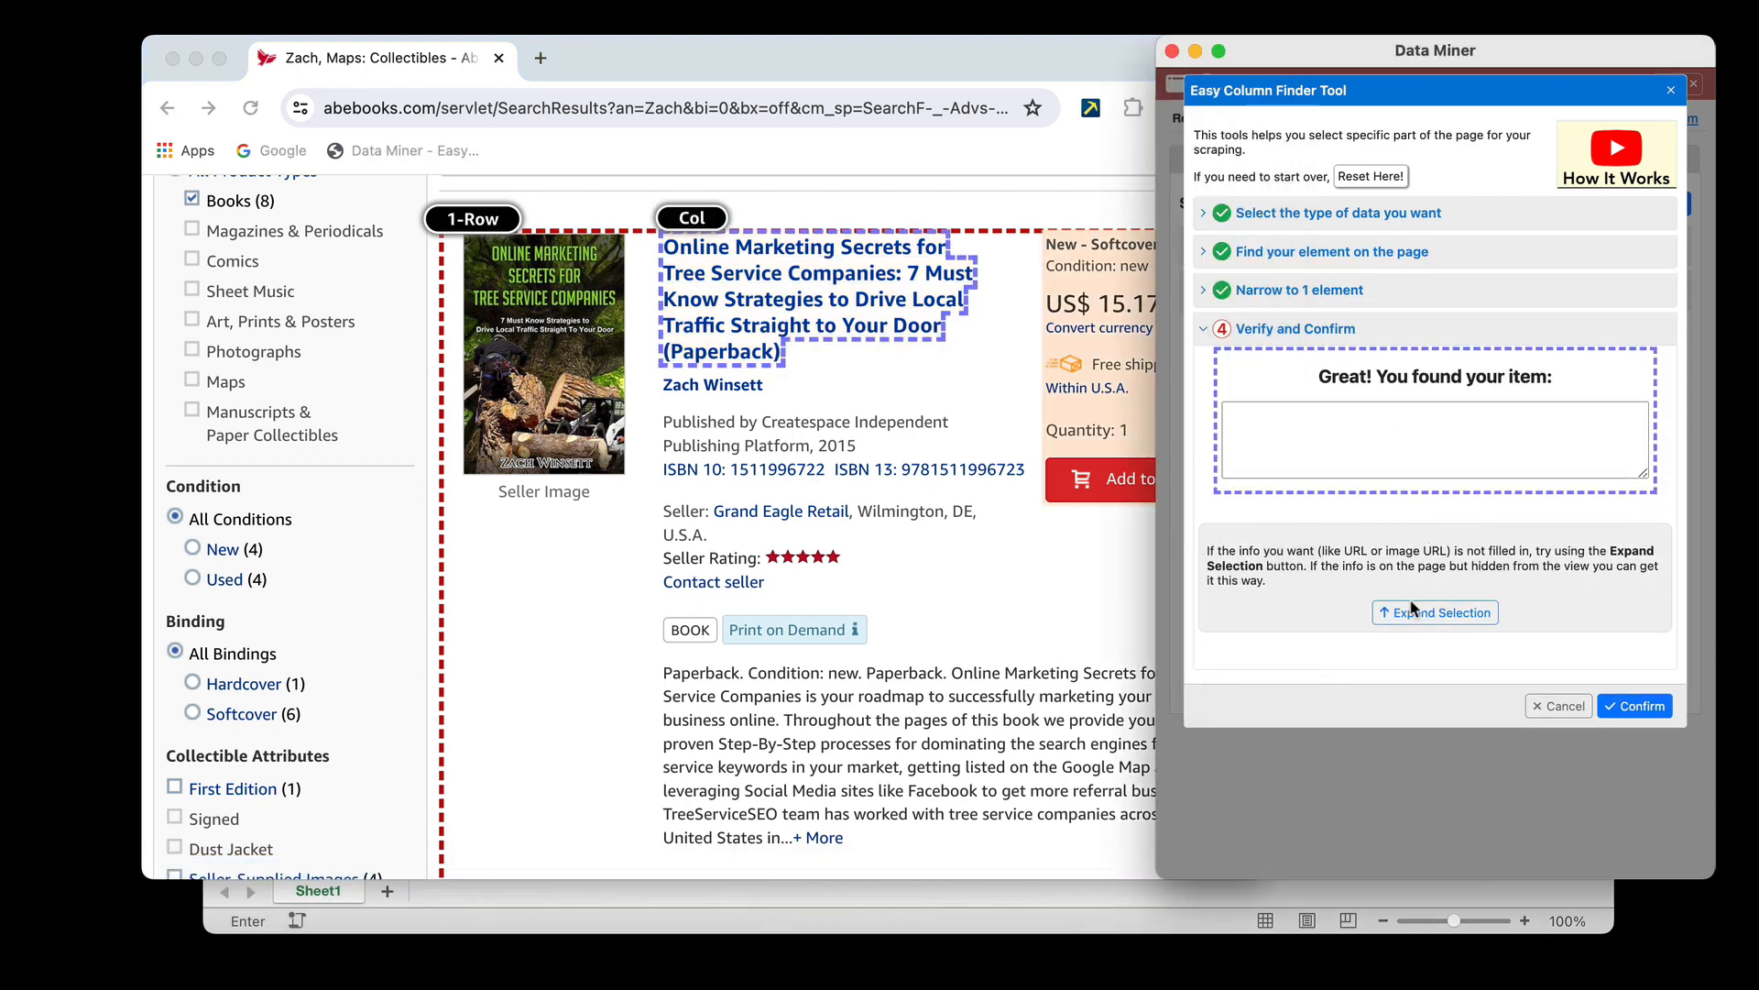
click(1469, 616)
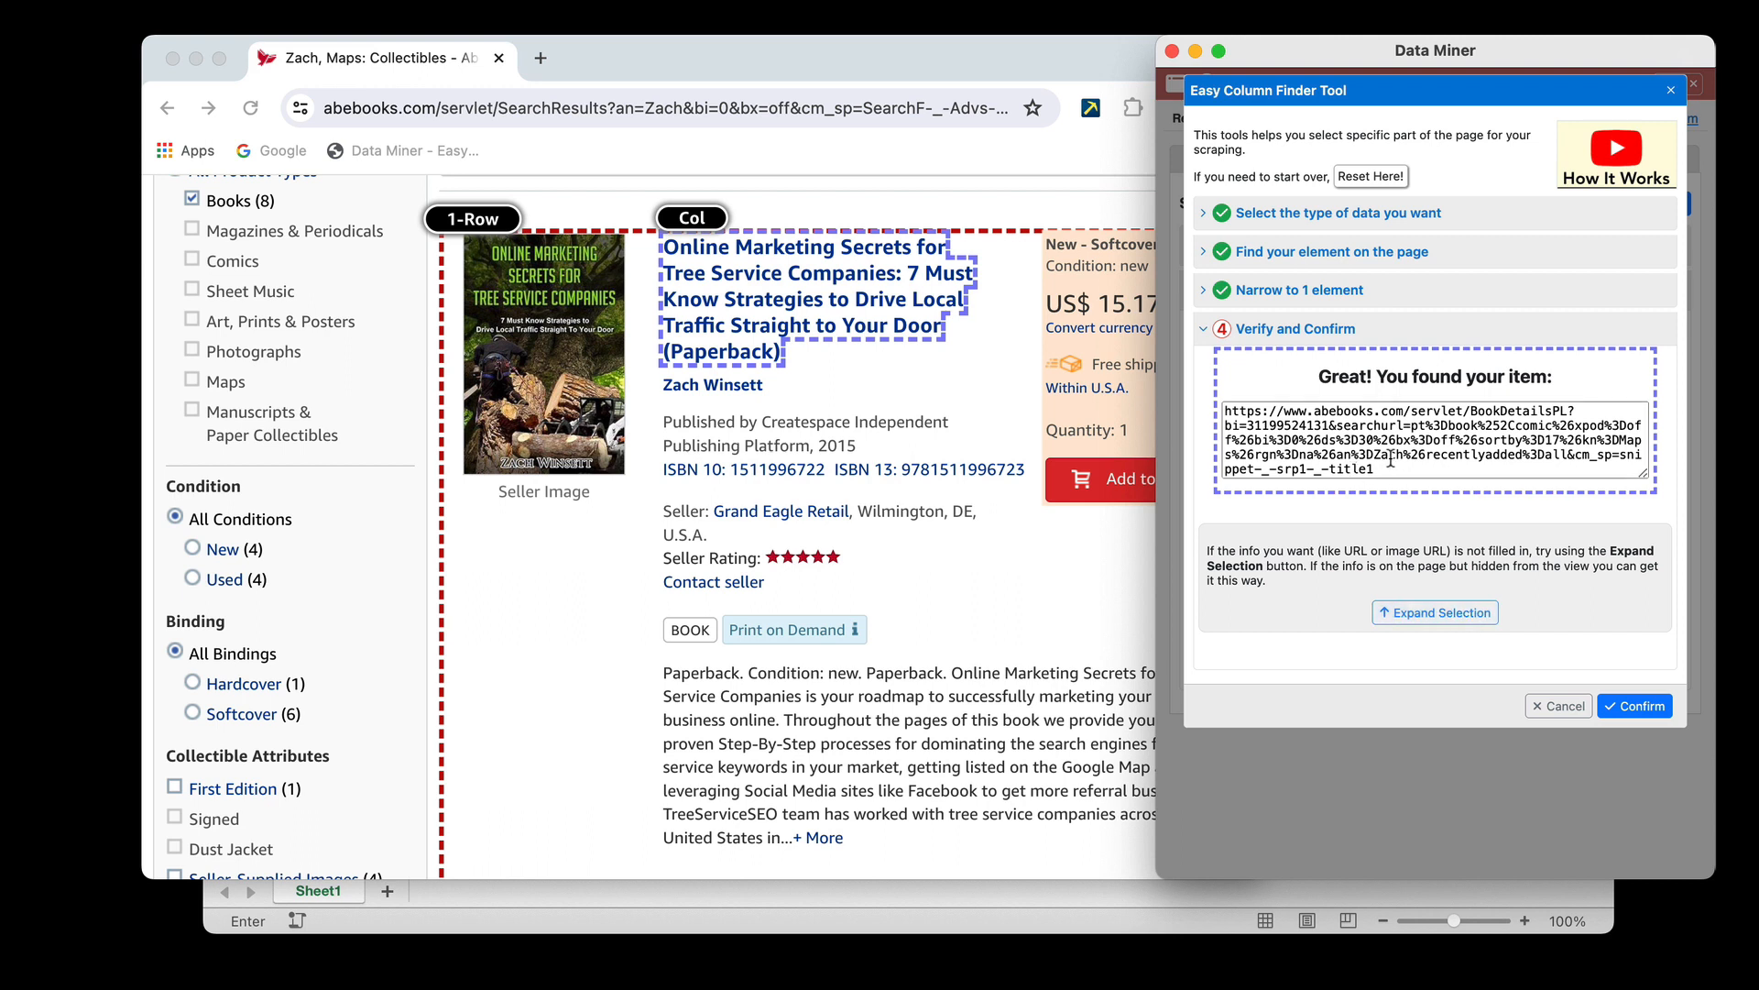
click(1636, 706)
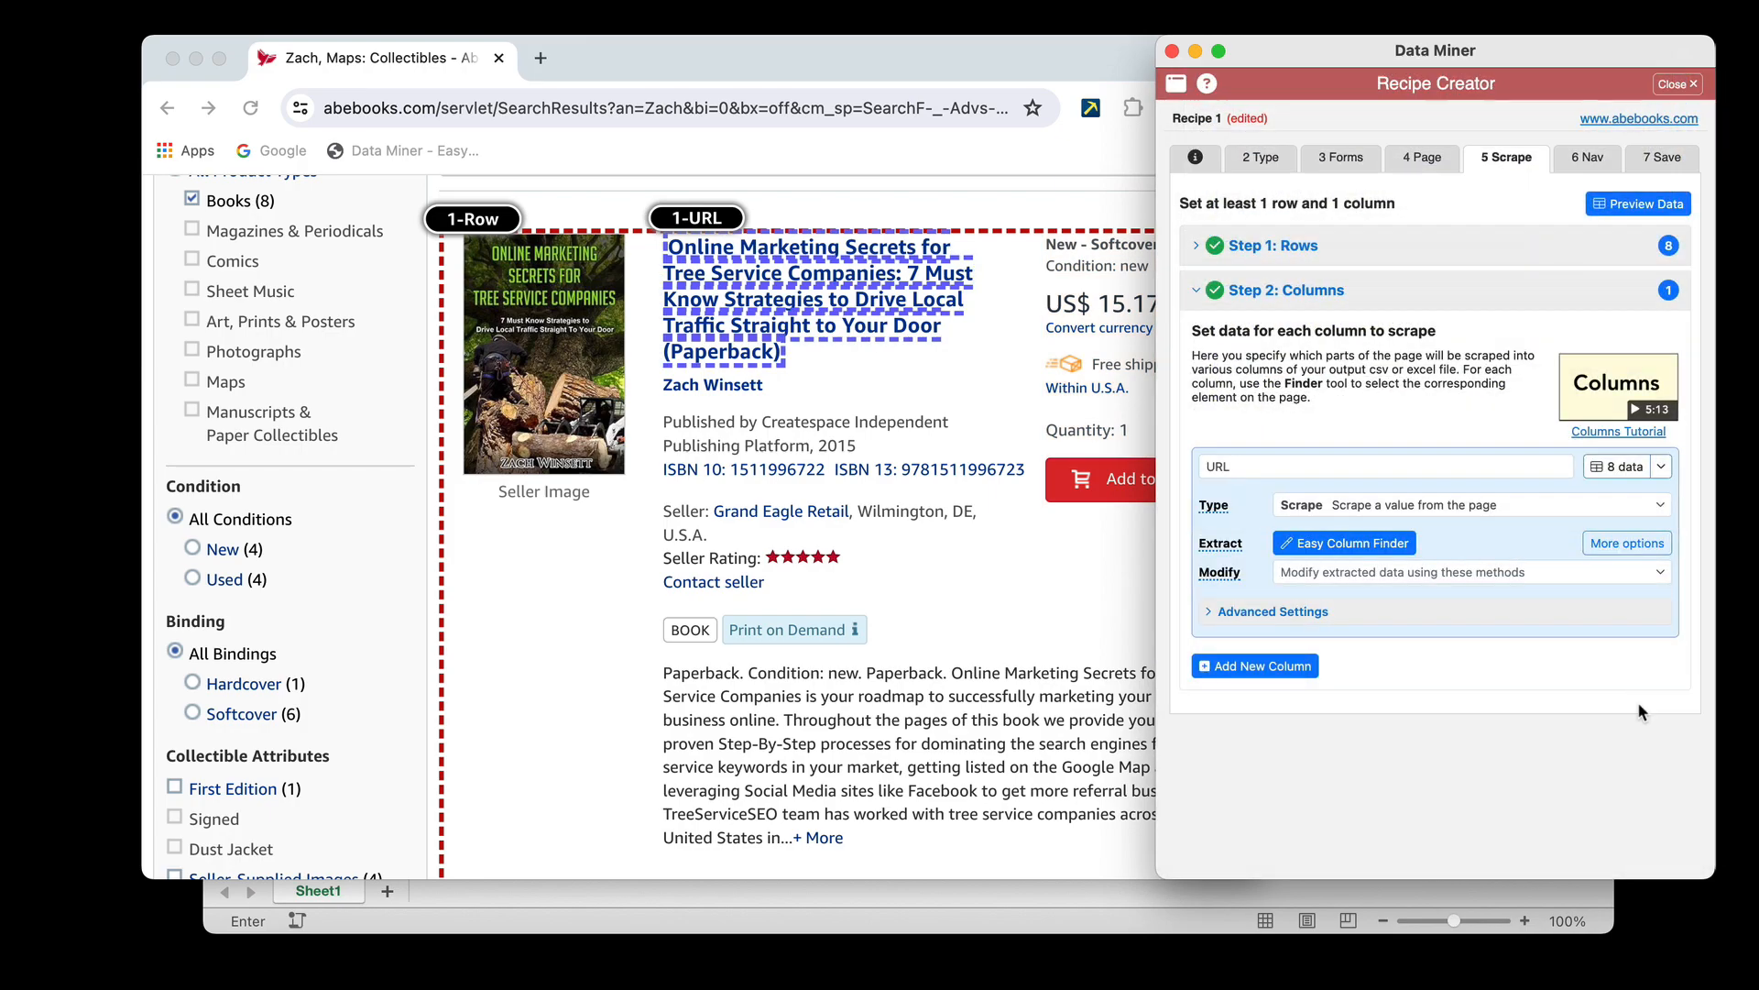
Examine the row and URL column outlines on all listings down to the end of the results page
scroll(960, 504, up, 3)
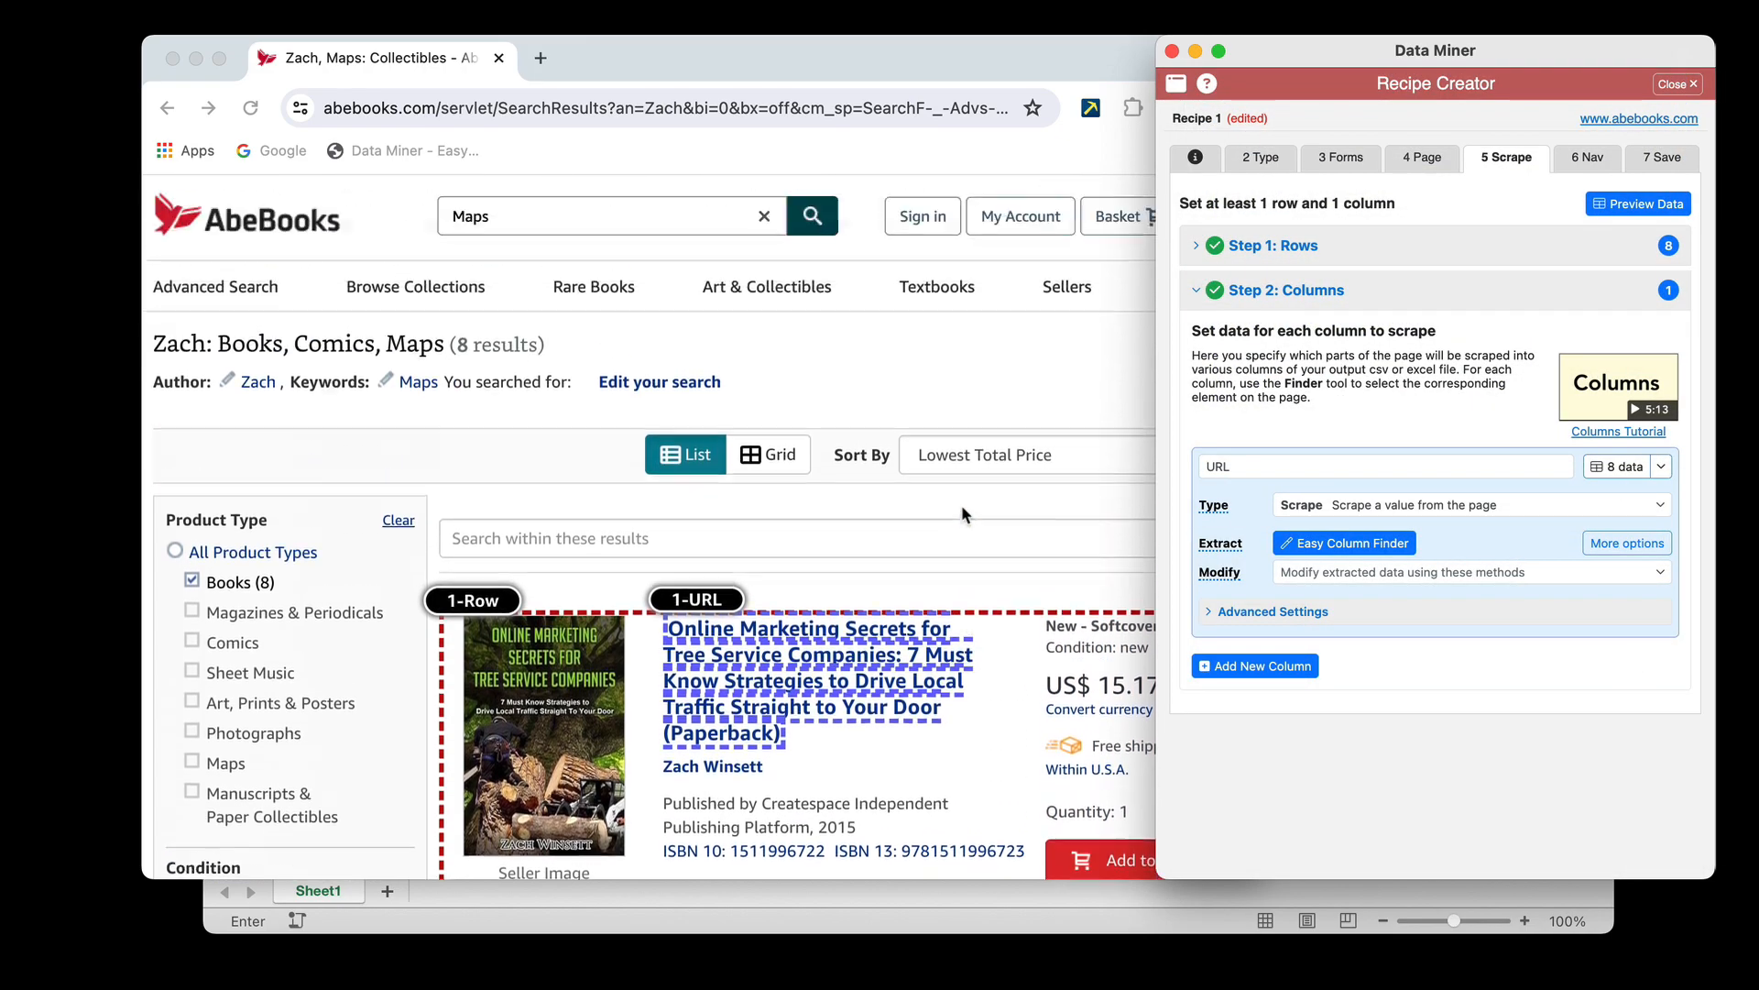
scroll(960, 504, down, 20)
scroll(960, 504, down, 15)
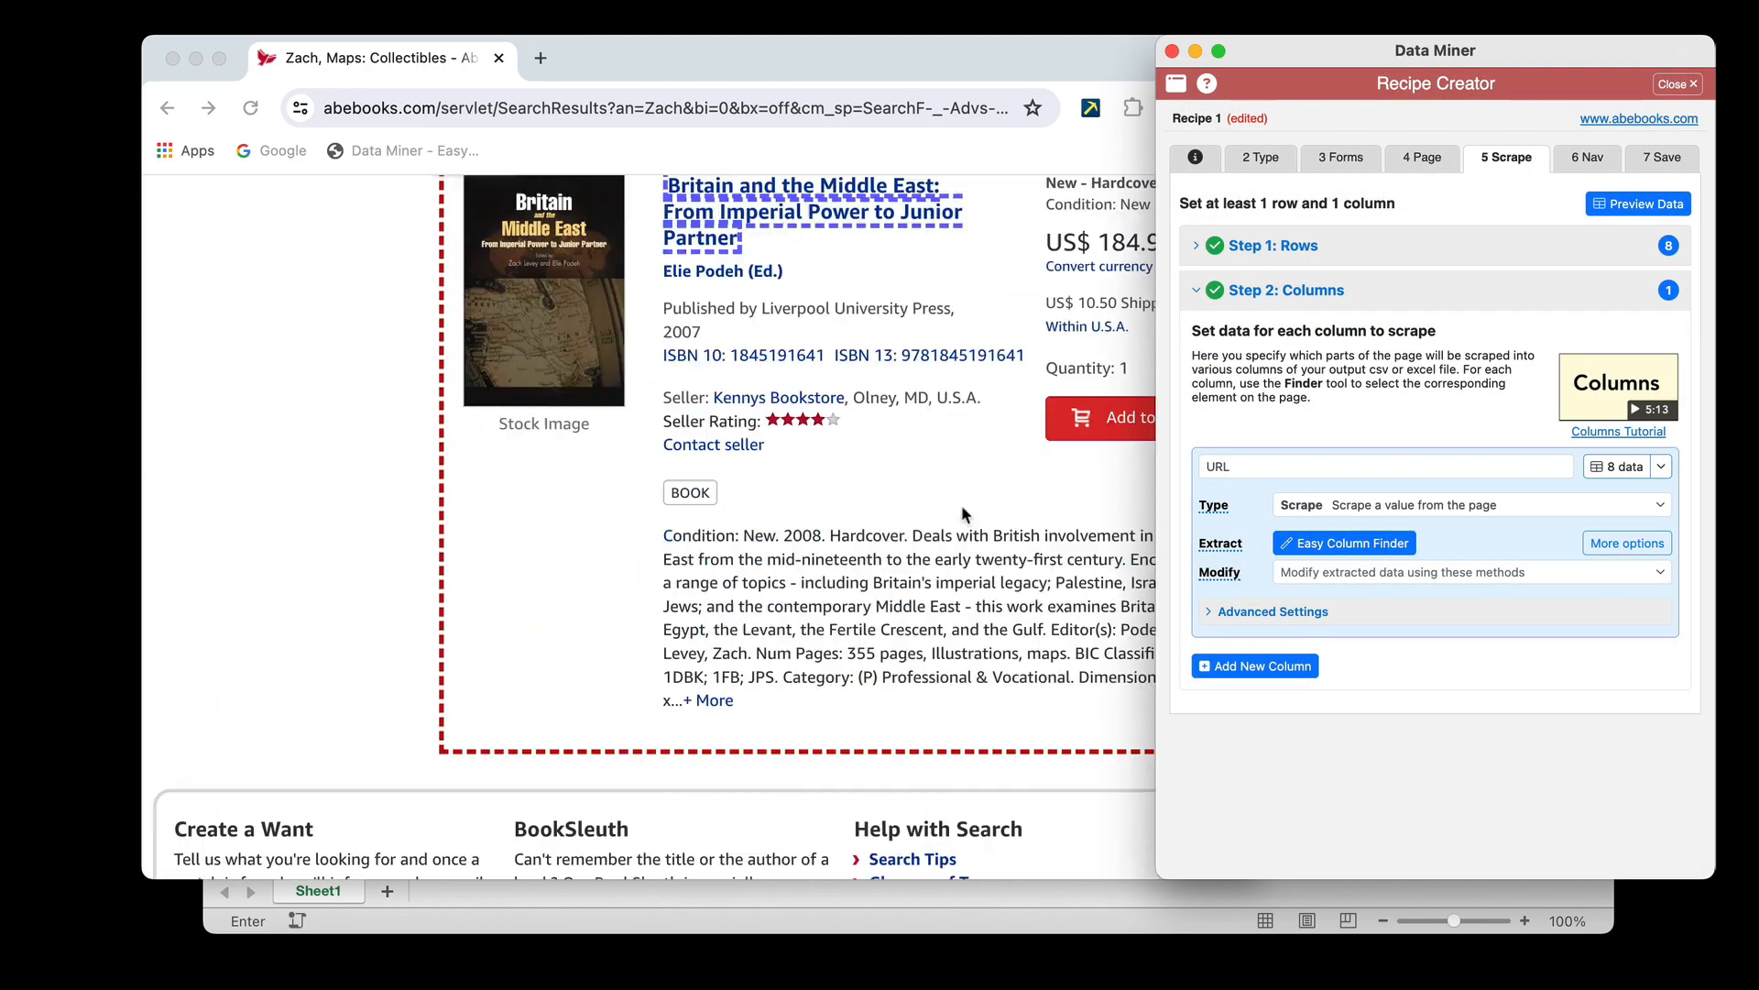
scroll(961, 504, up, 5)
click(963, 513)
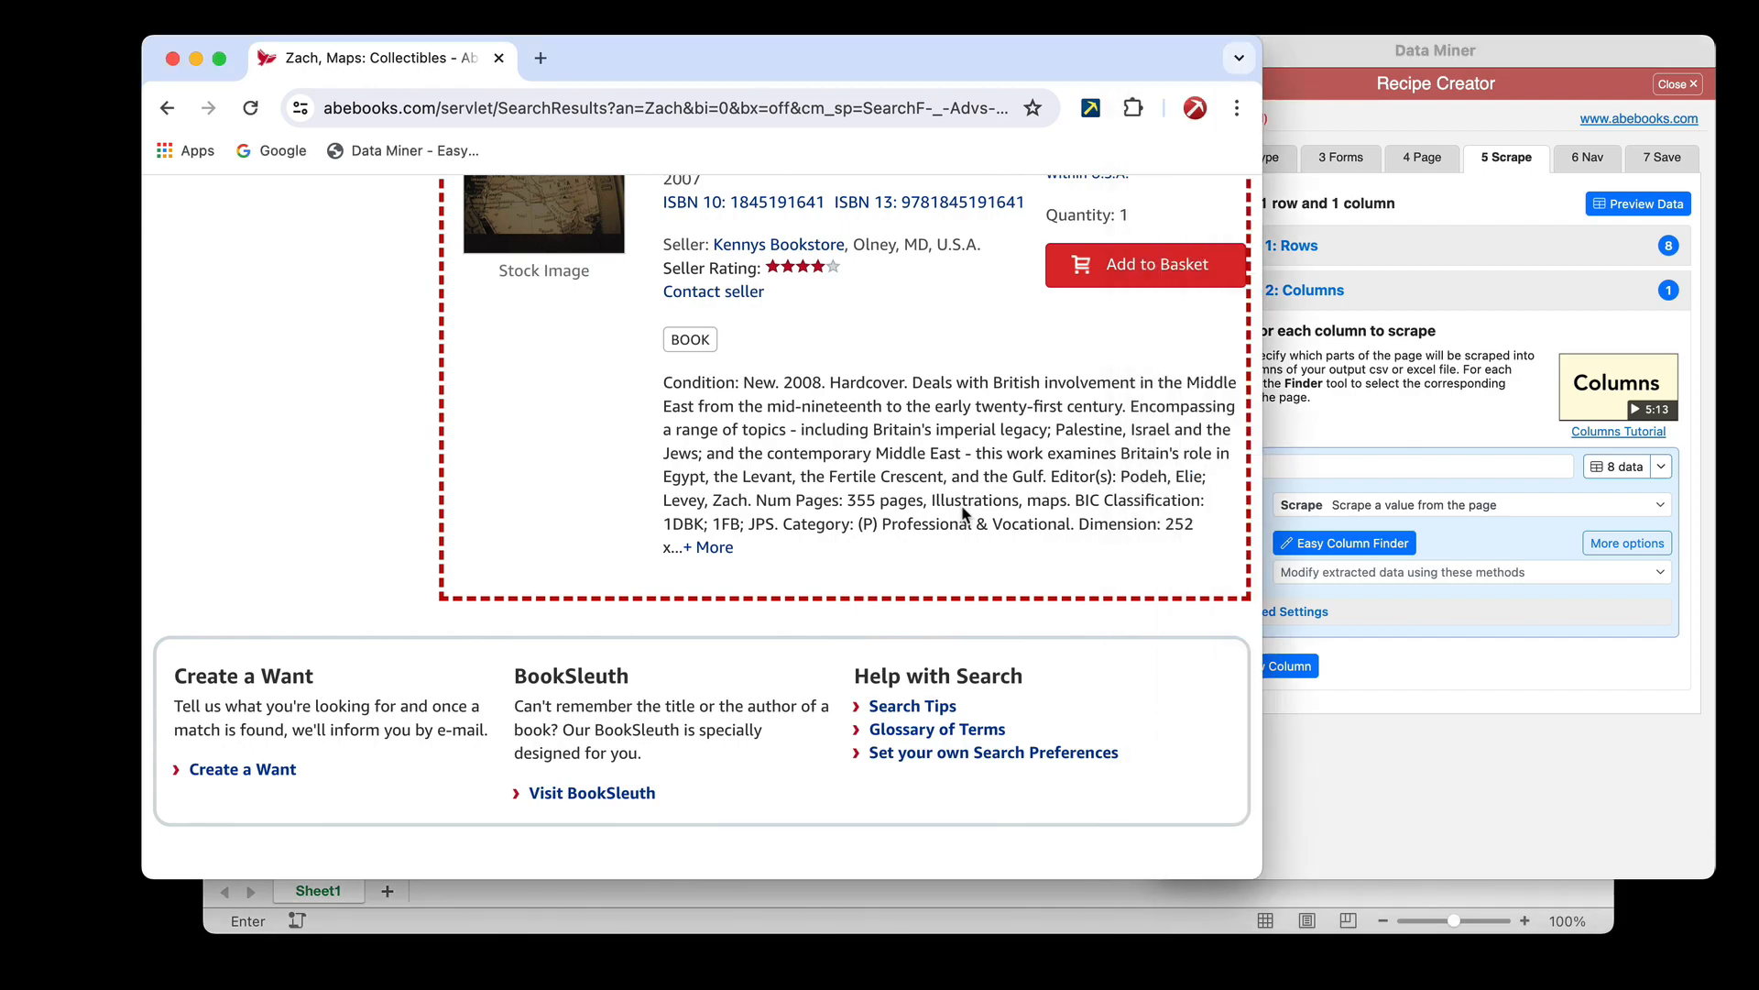
scroll(963, 513, up, 10)
scroll(962, 515, up, 10)
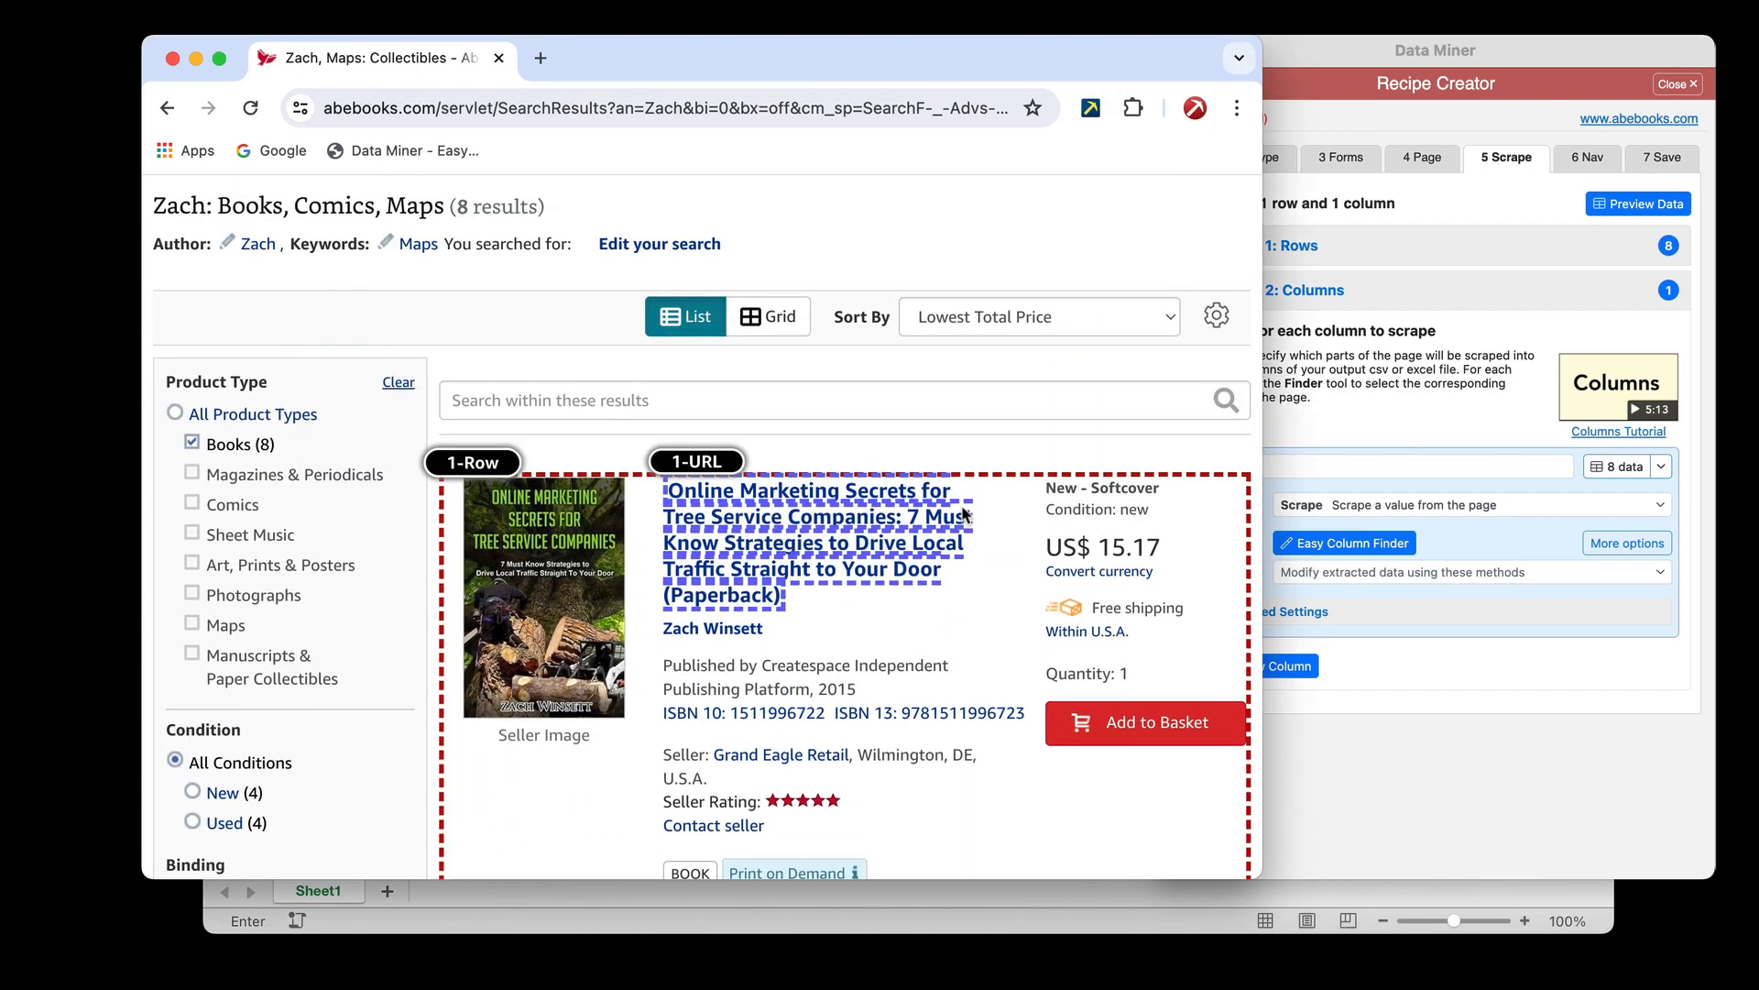
scroll(962, 509, down, 2)
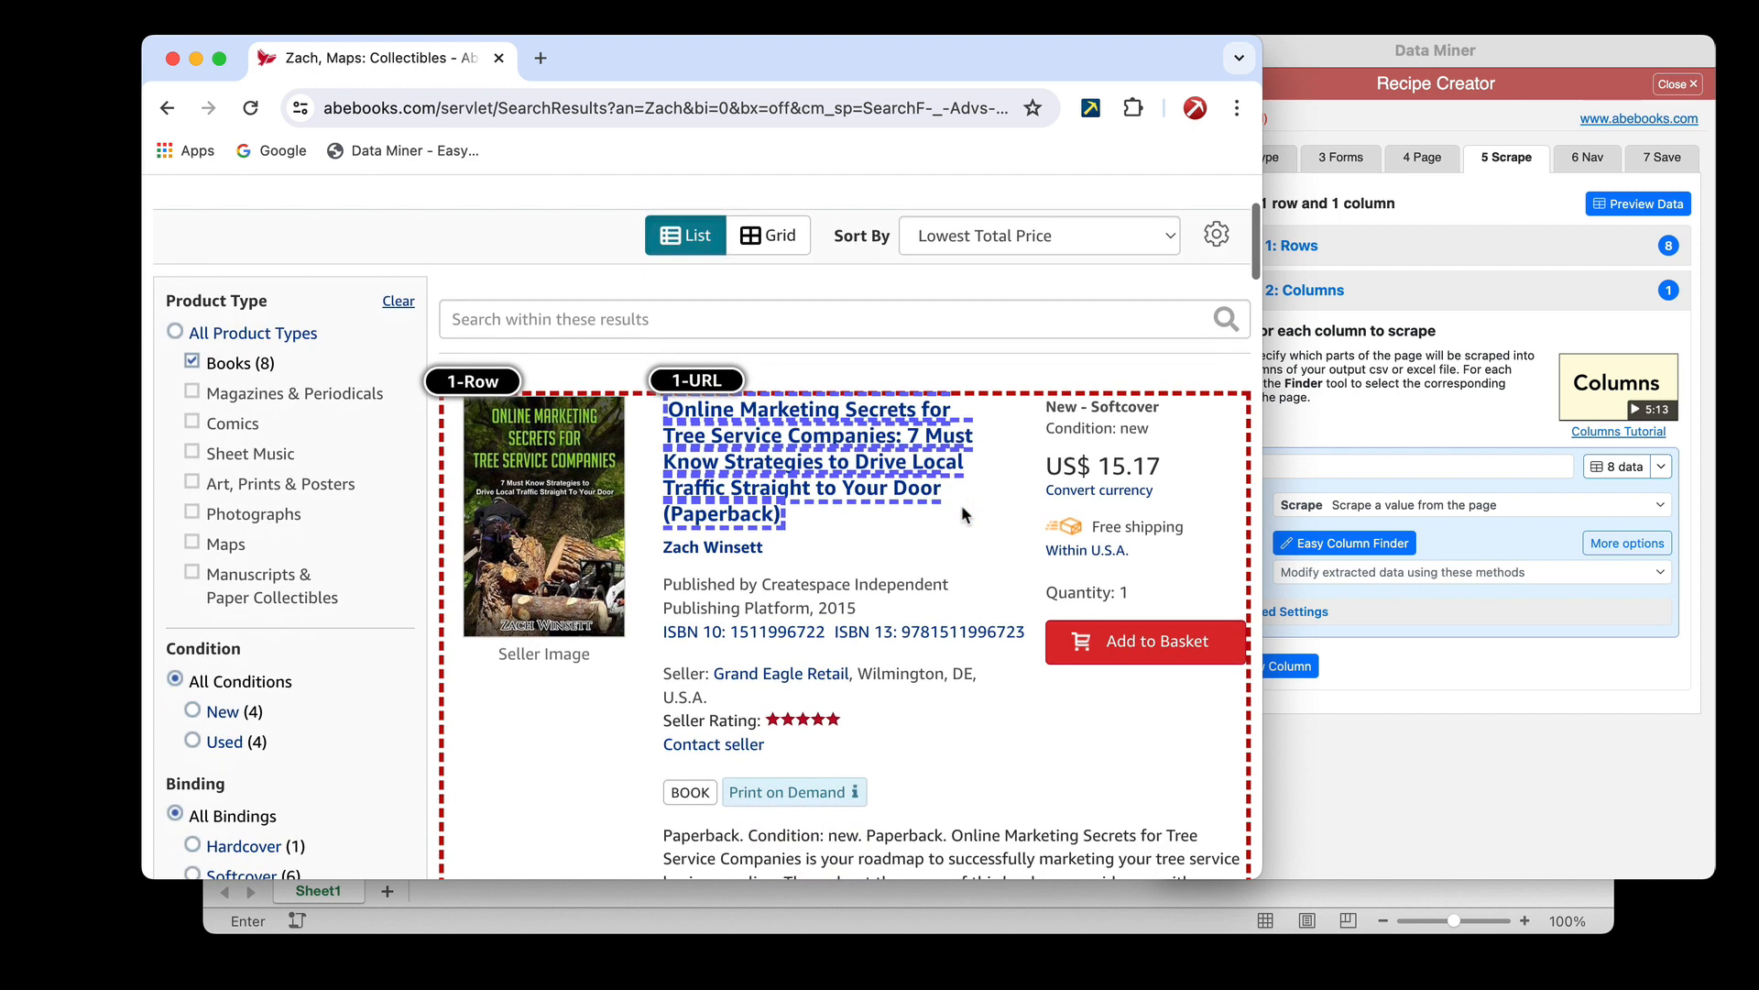
click(1419, 398)
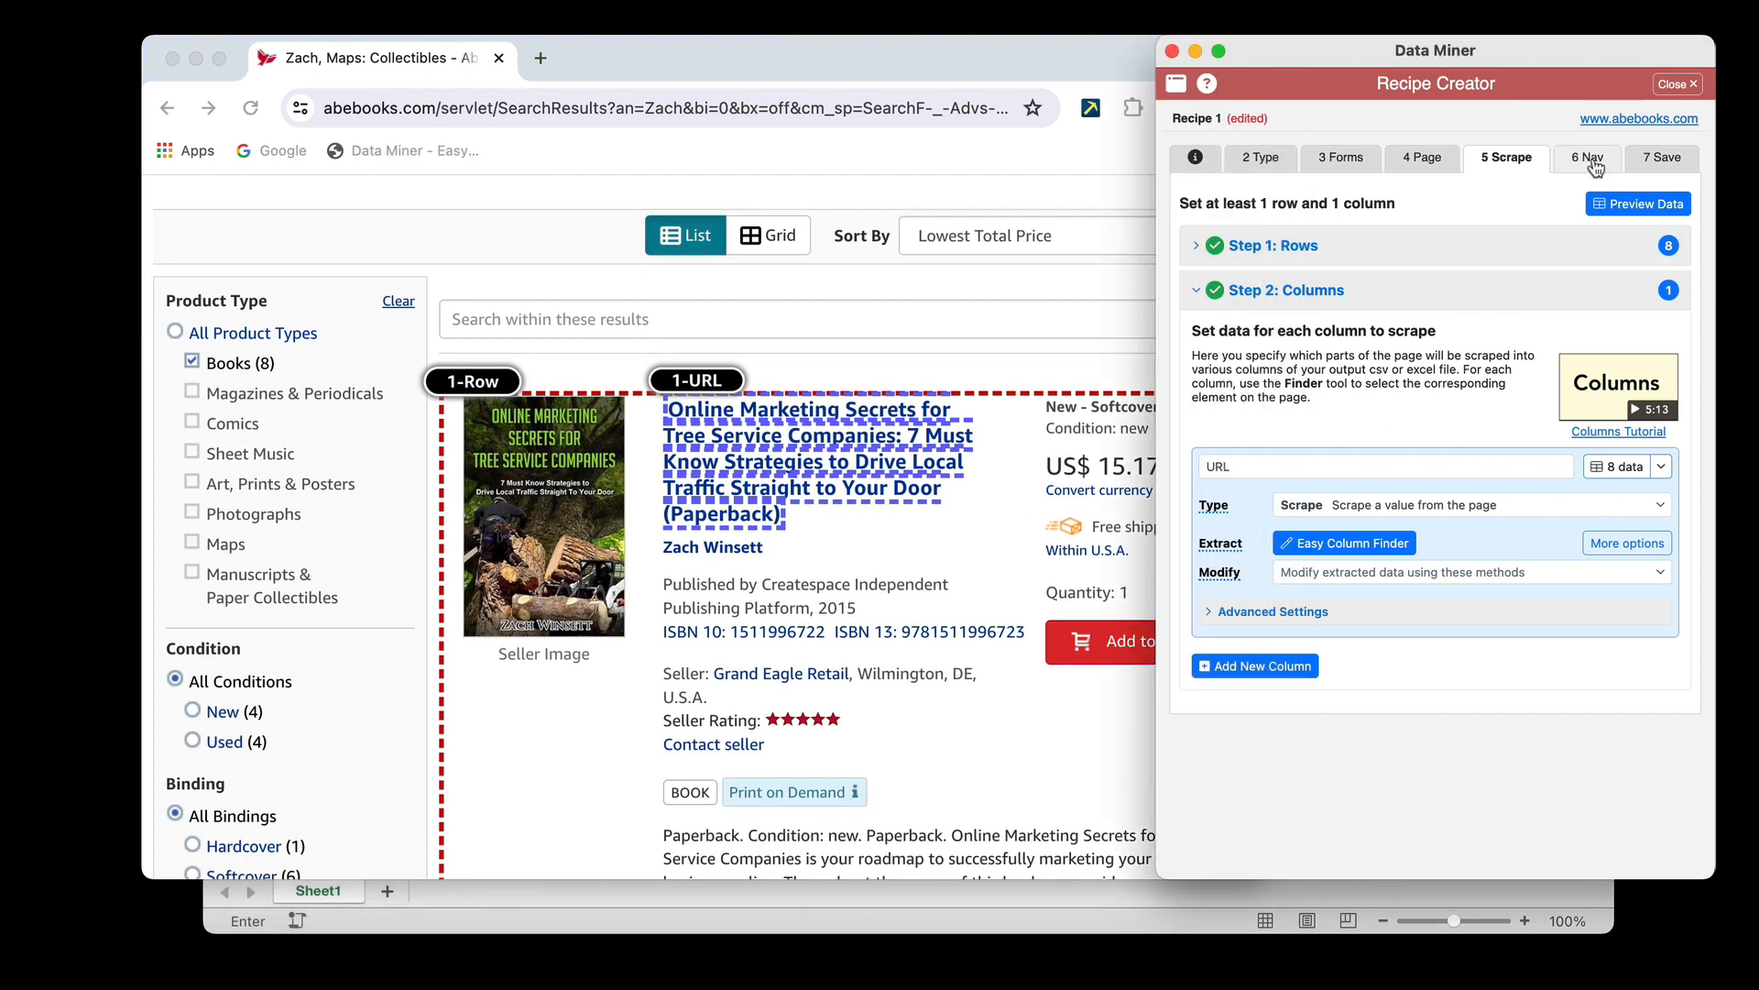
Try removing the Books product type filter from the search results and return to the previous results page
click(1011, 374)
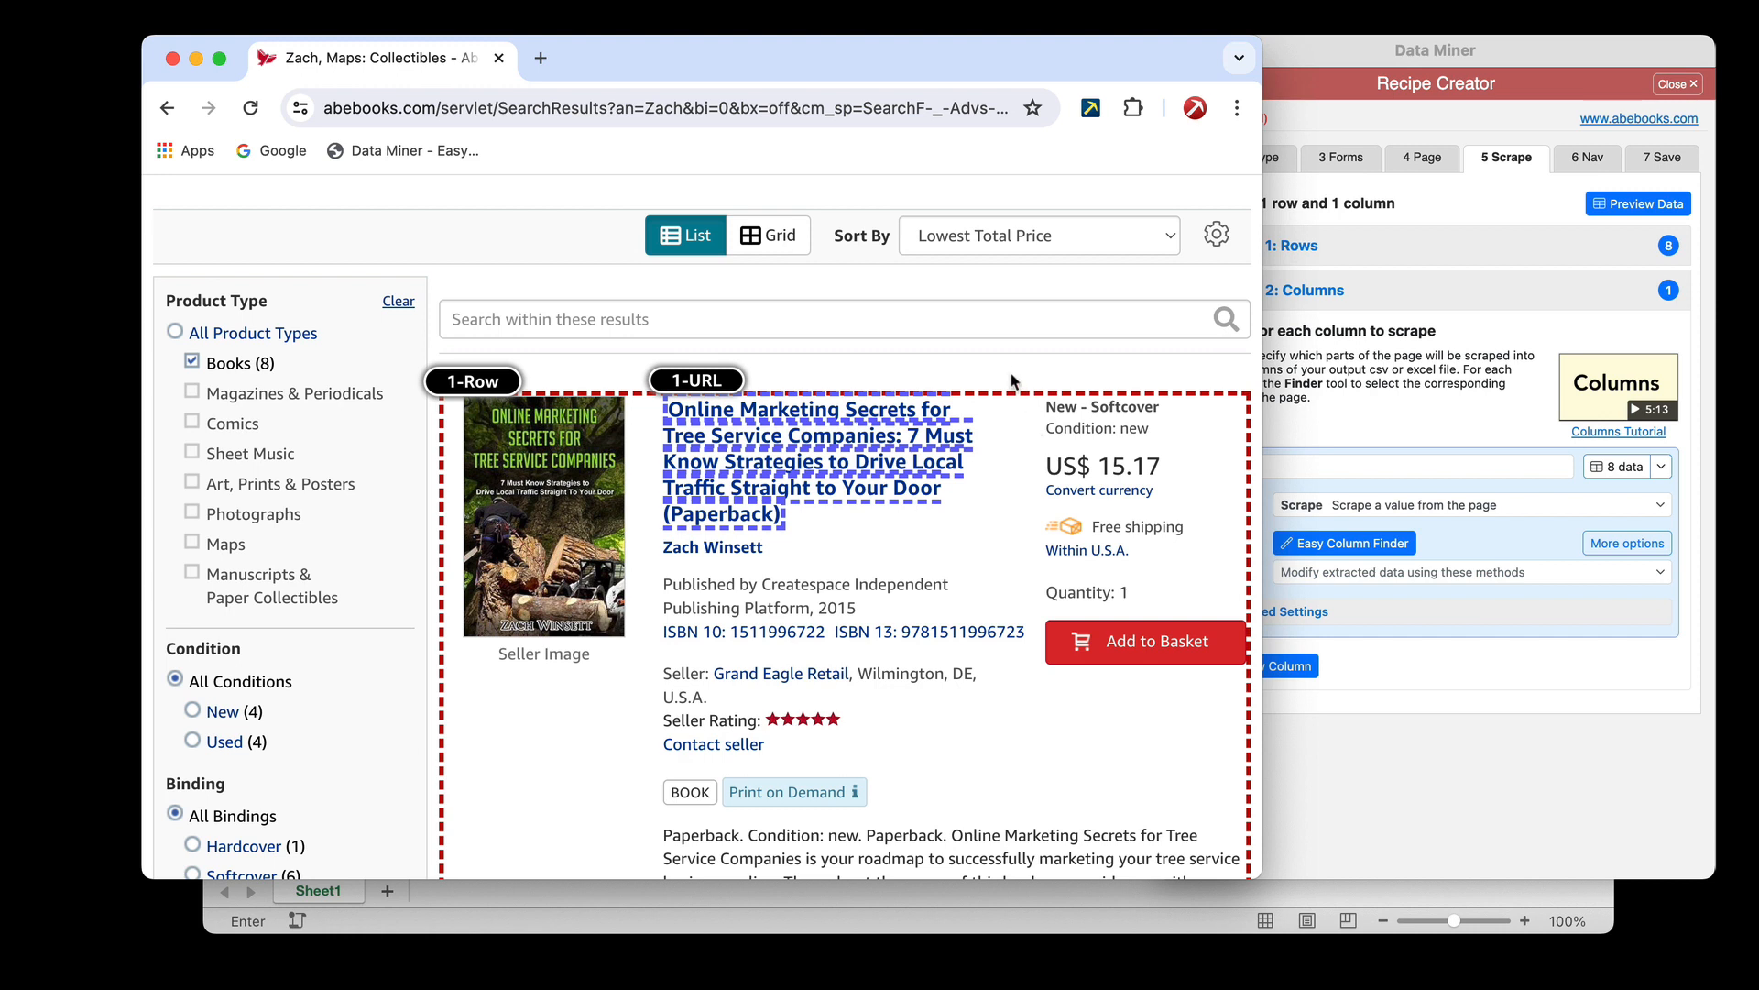
scroll(1010, 371, up, 1)
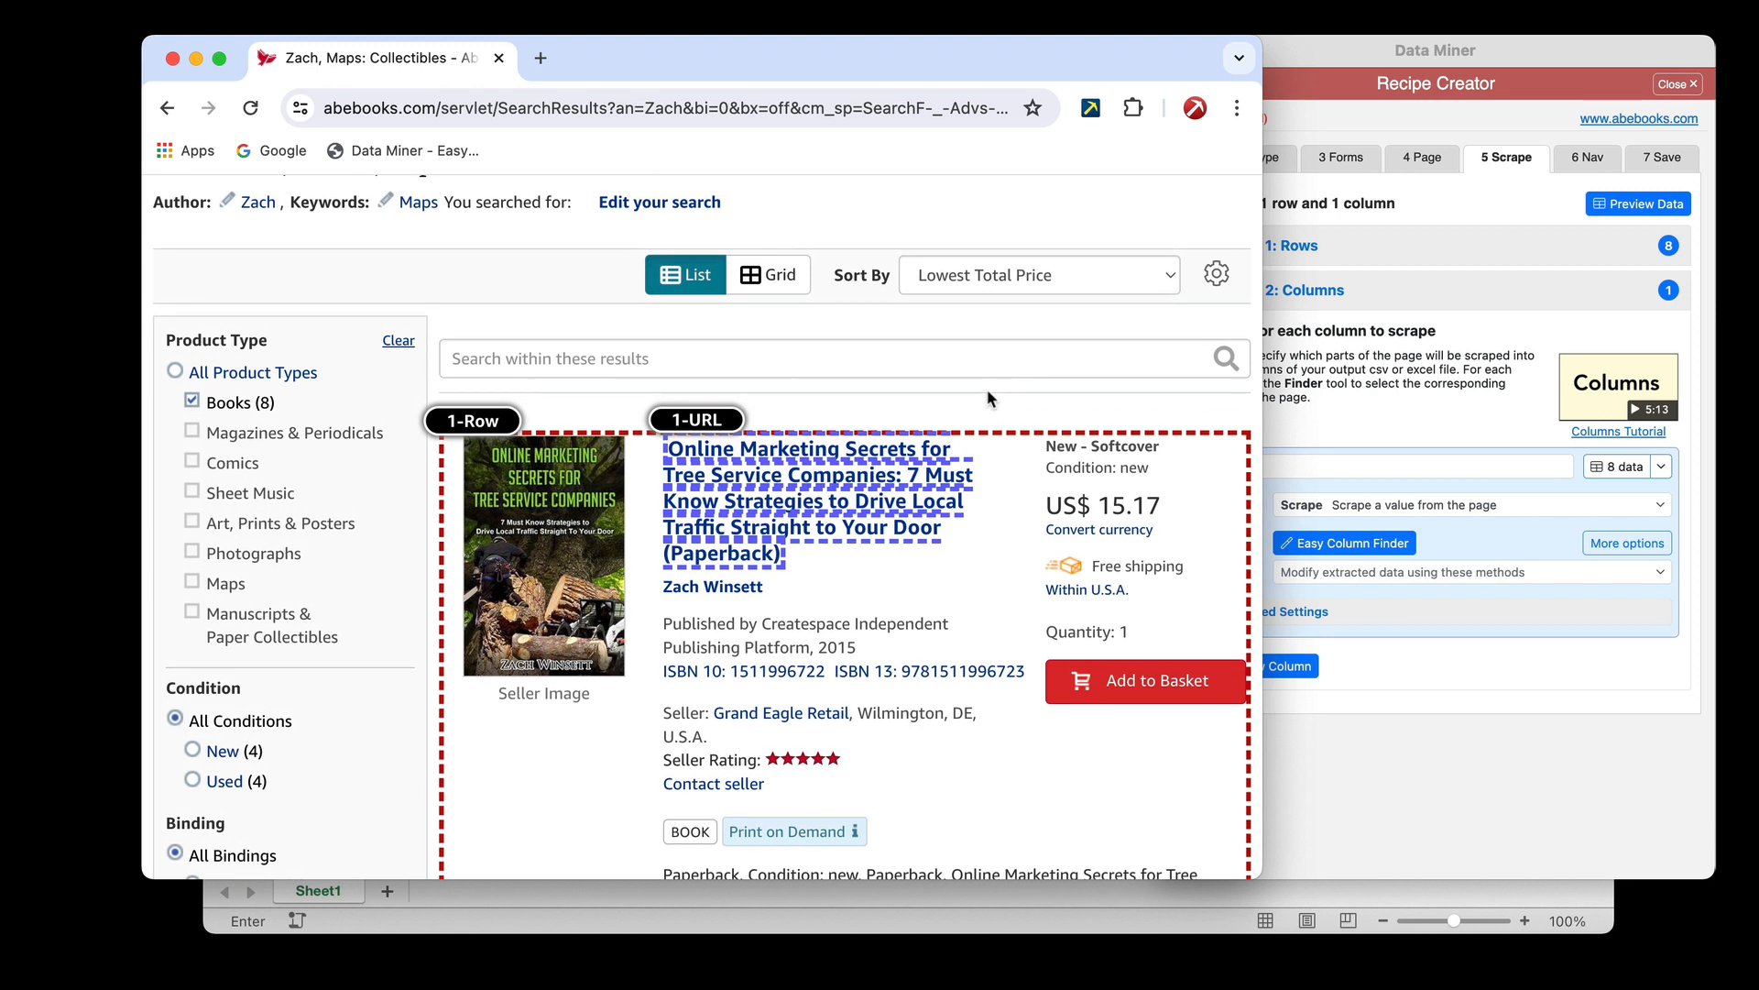
click(192, 406)
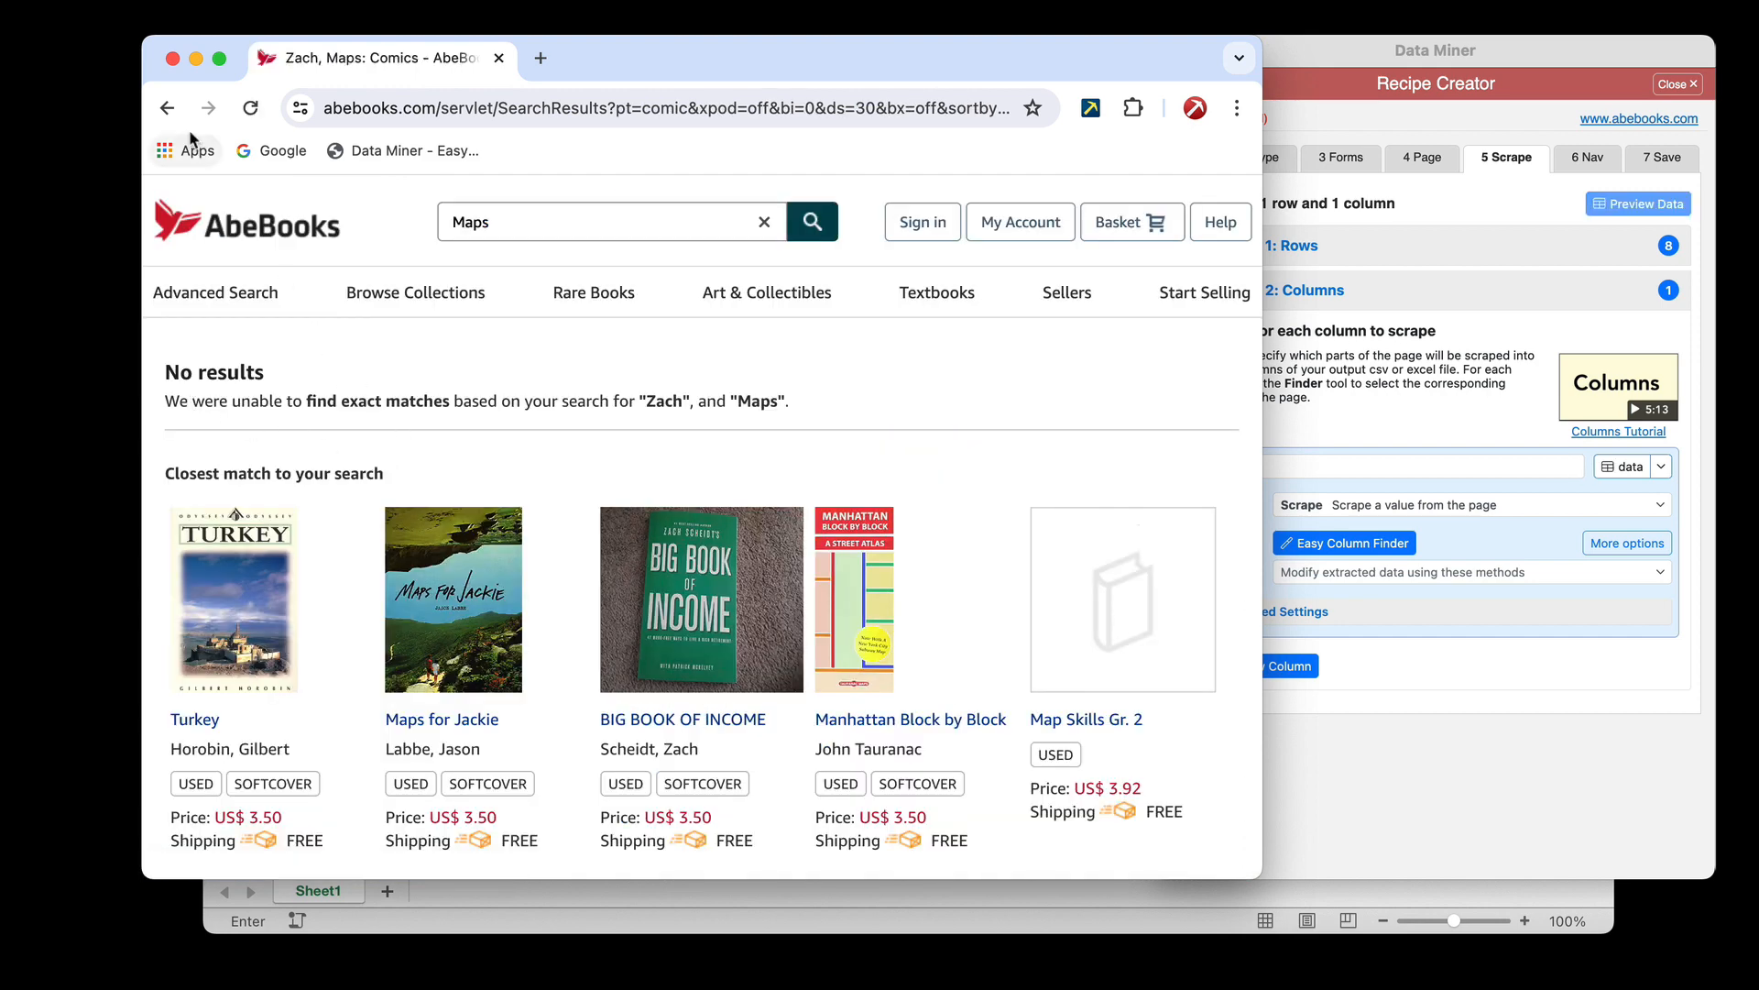
click(166, 107)
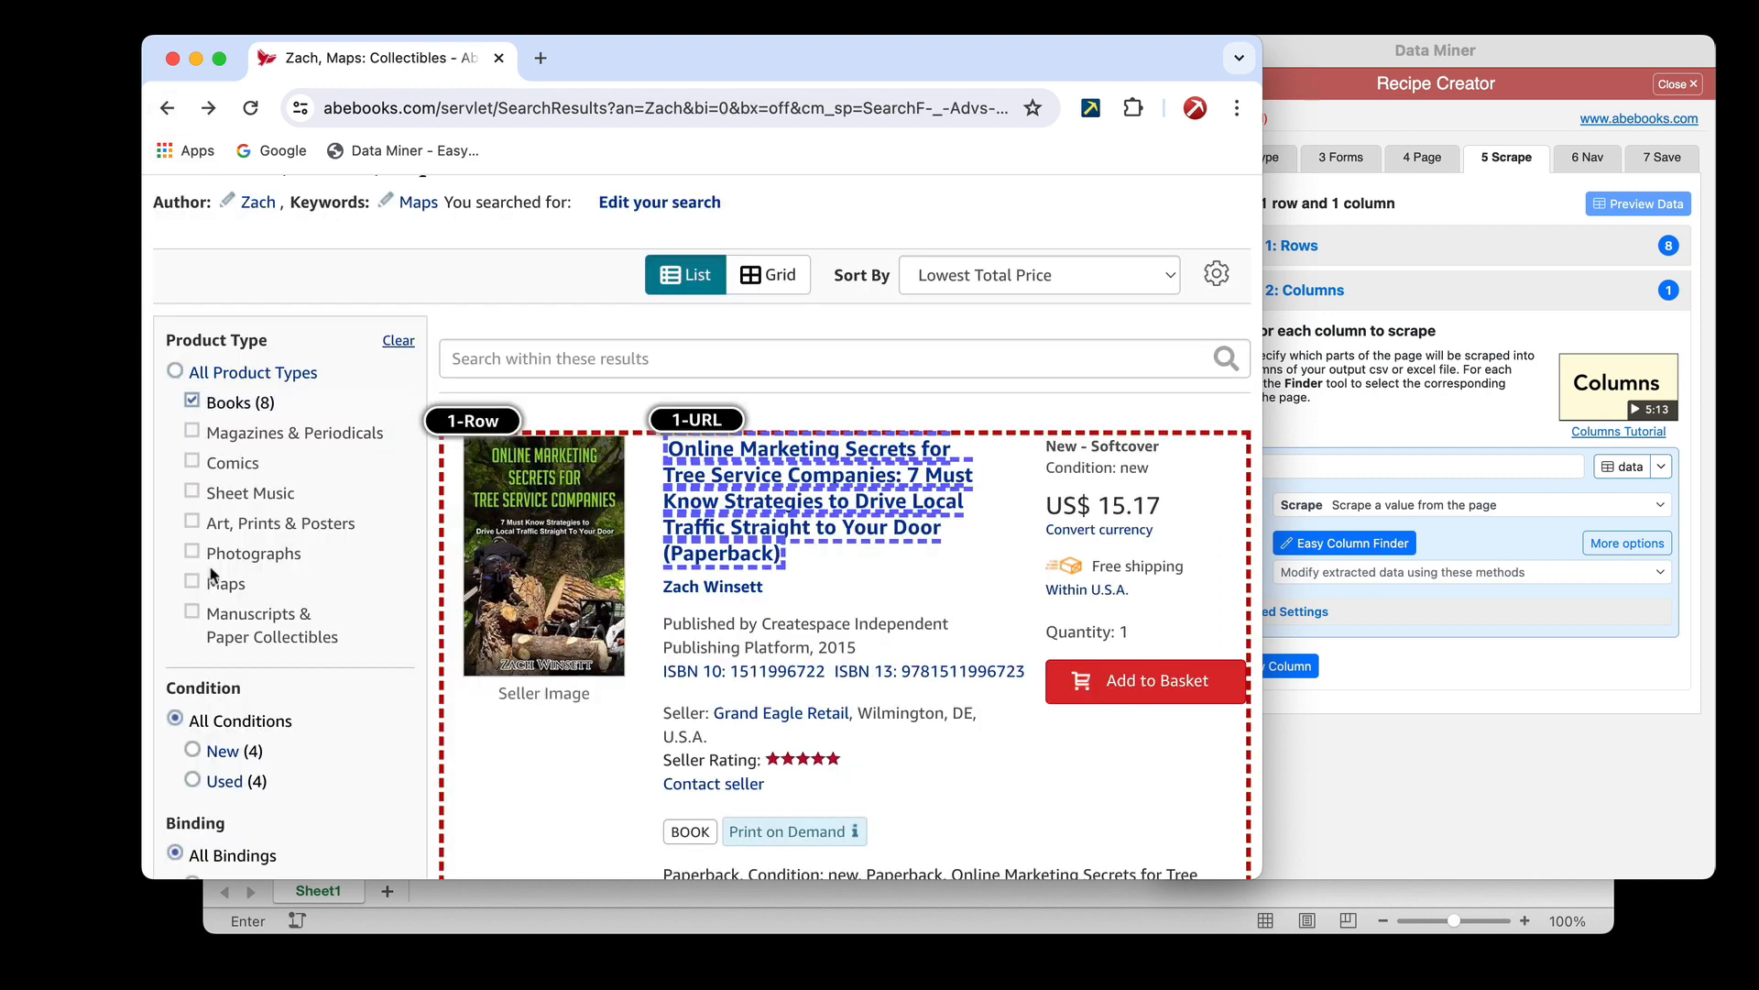
scroll(211, 575, down, 5)
scroll(211, 575, down, 3)
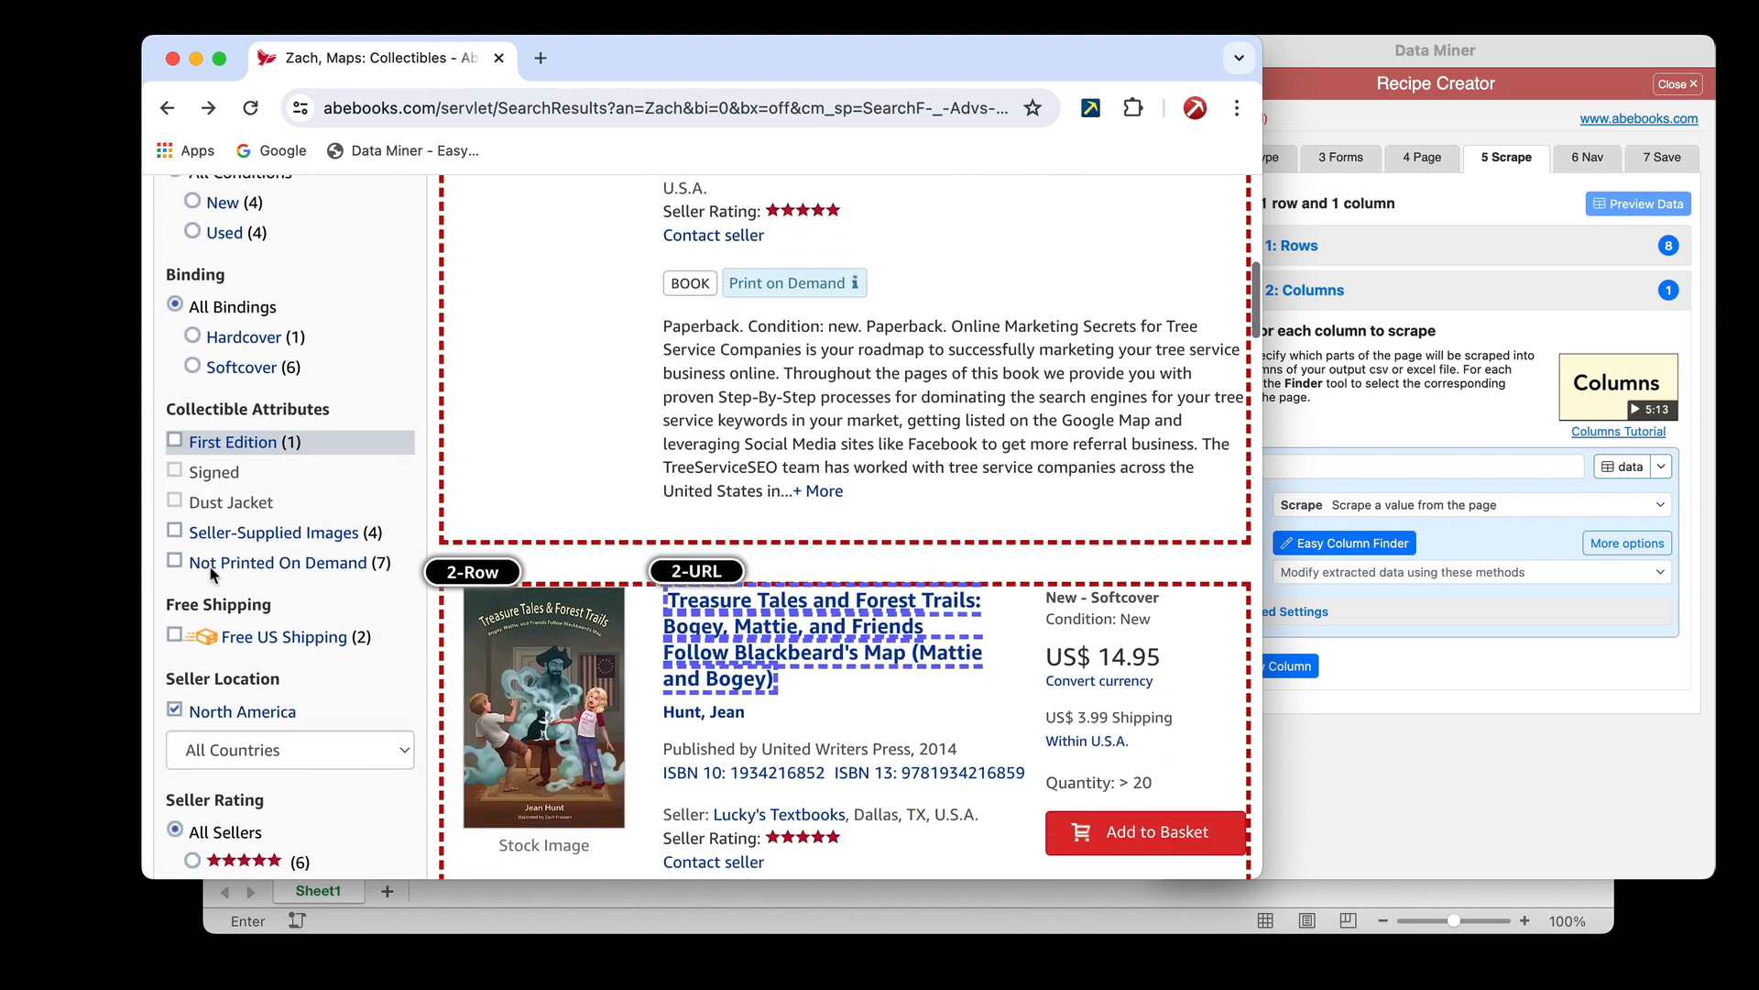
Remove the North America seller location filter from the results and check the row and URL outlines down to the end of the listings
click(170, 612)
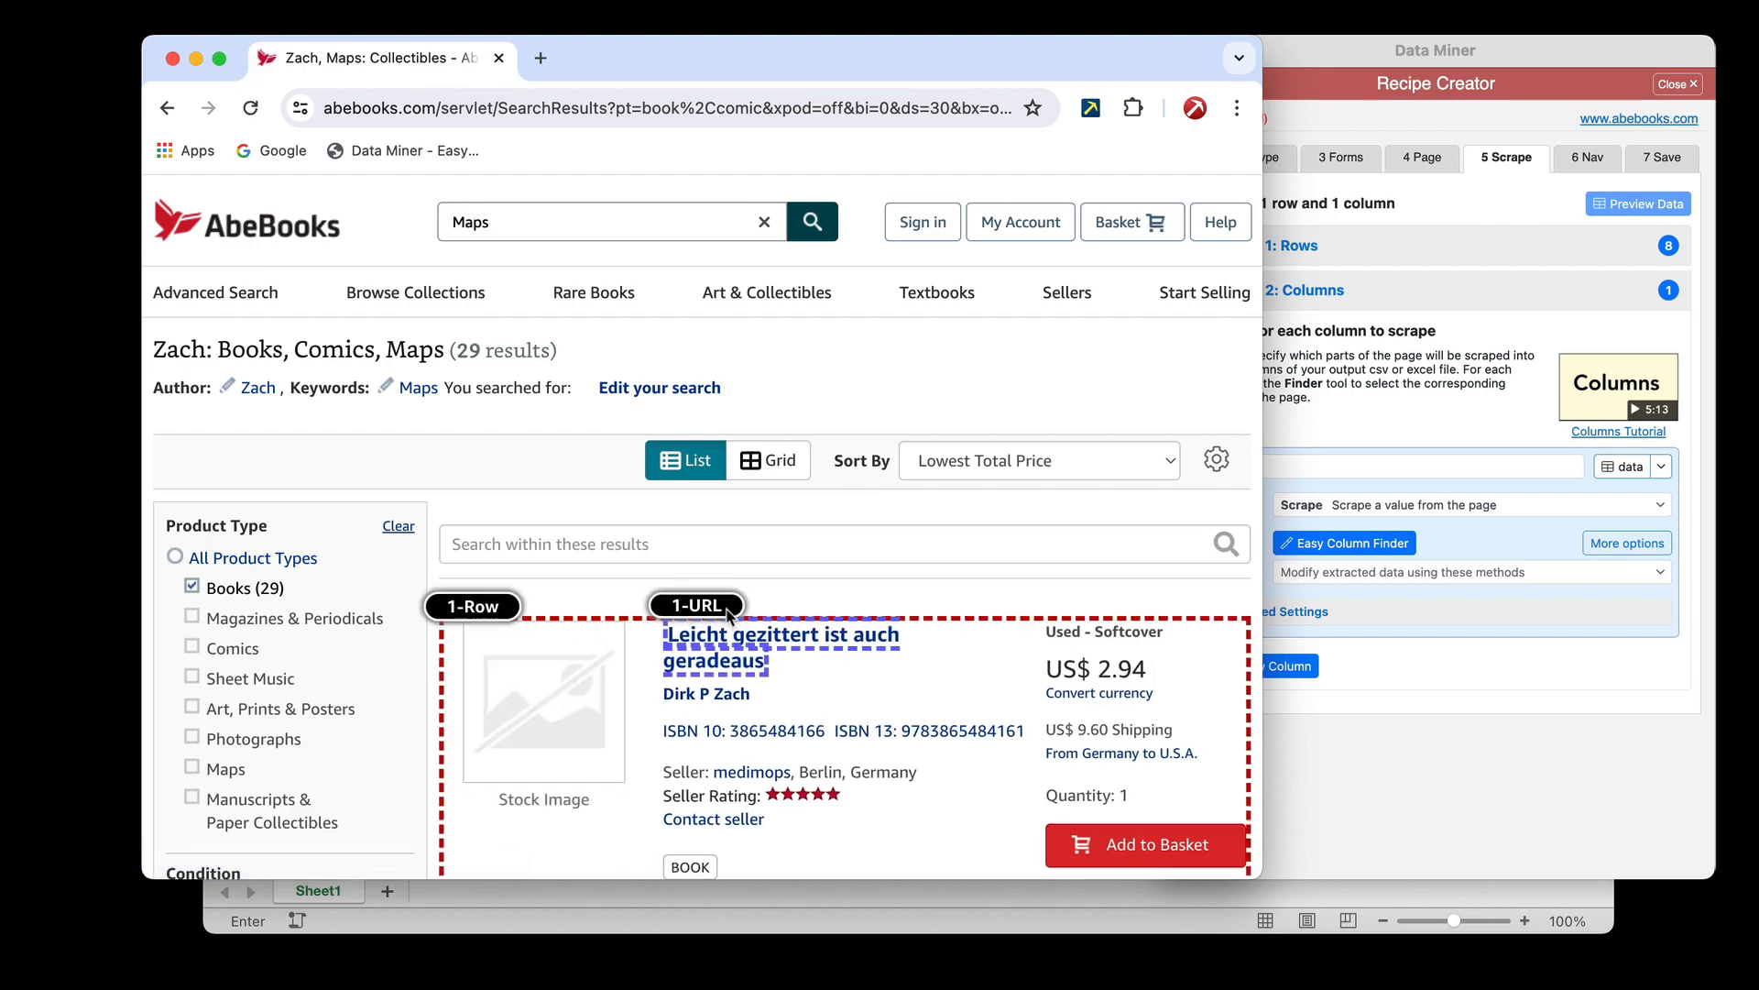
scroll(797, 631, down, 10)
scroll(797, 630, down, 20)
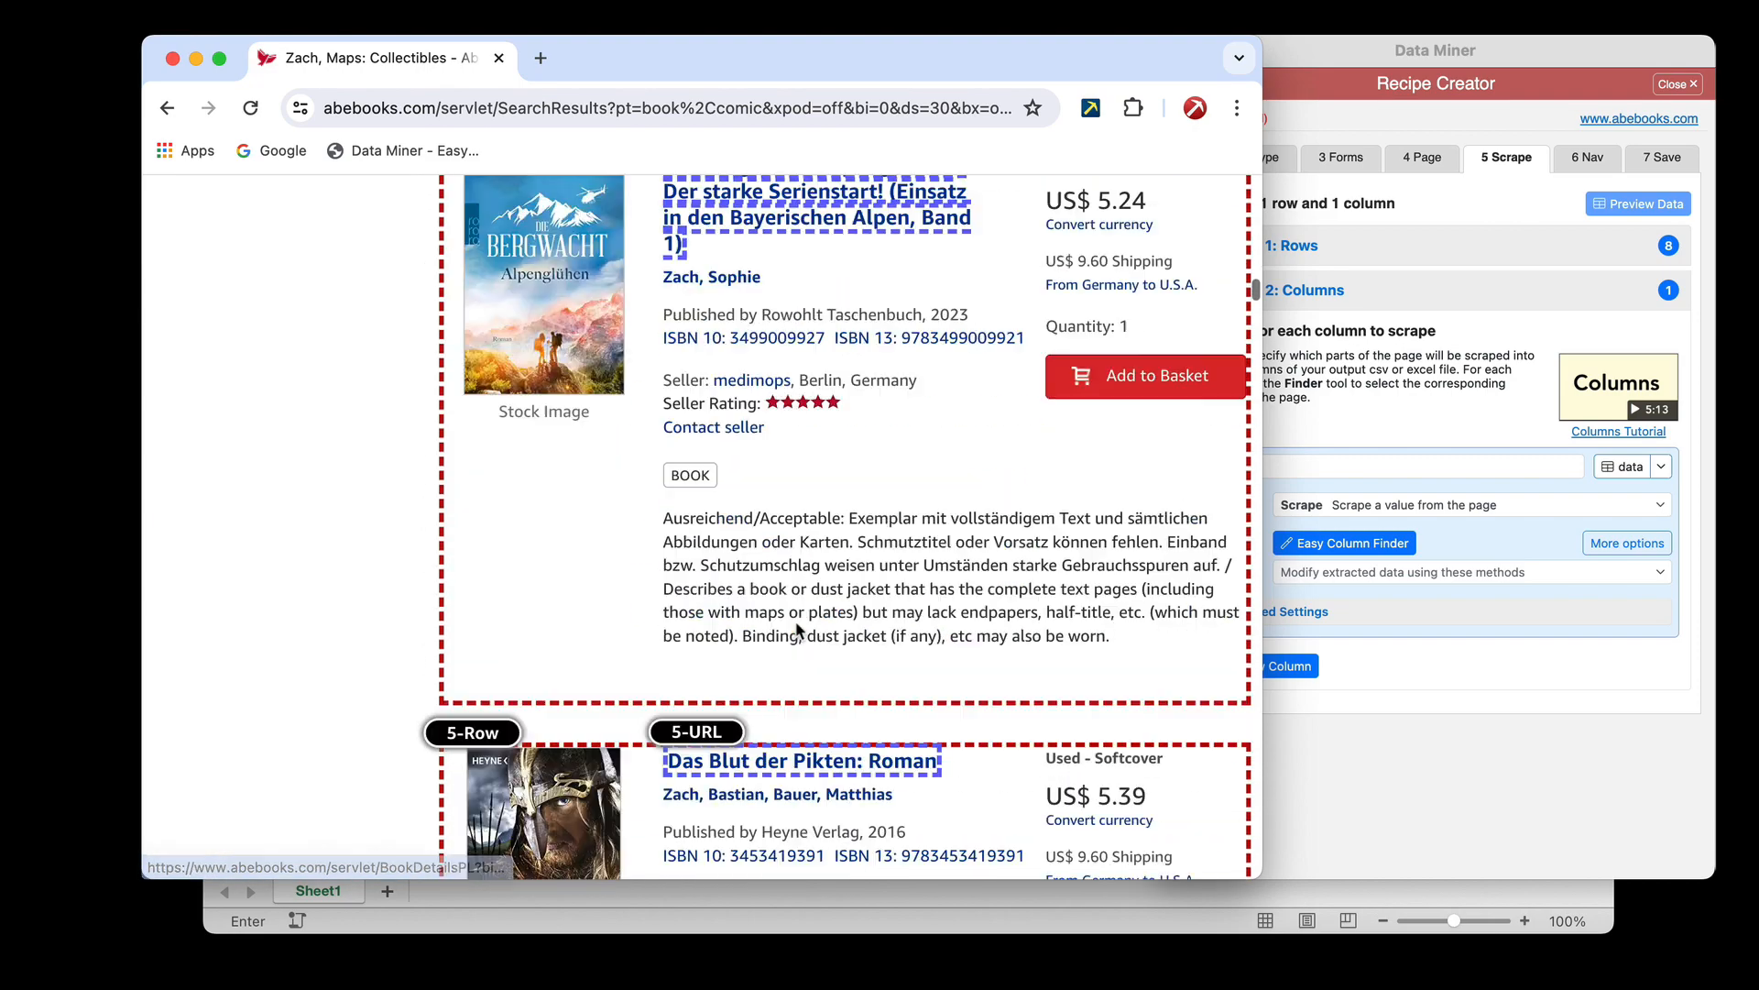
scroll(797, 631, down, 20)
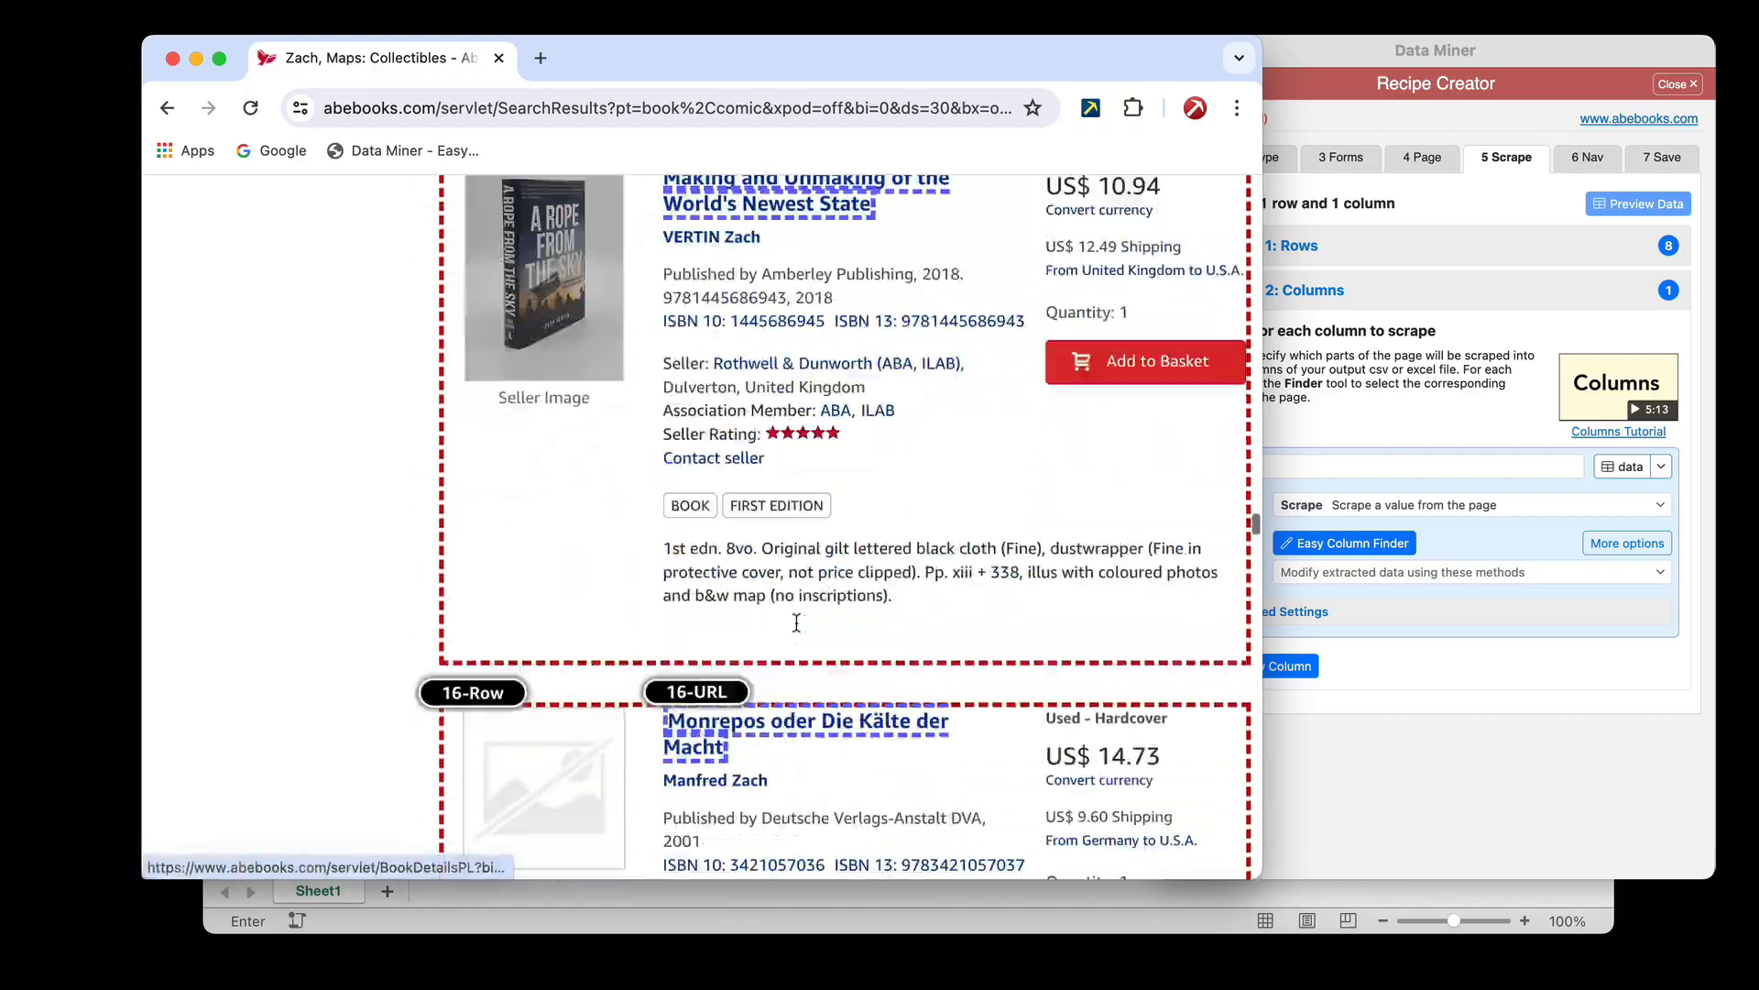
scroll(798, 631, down, 20)
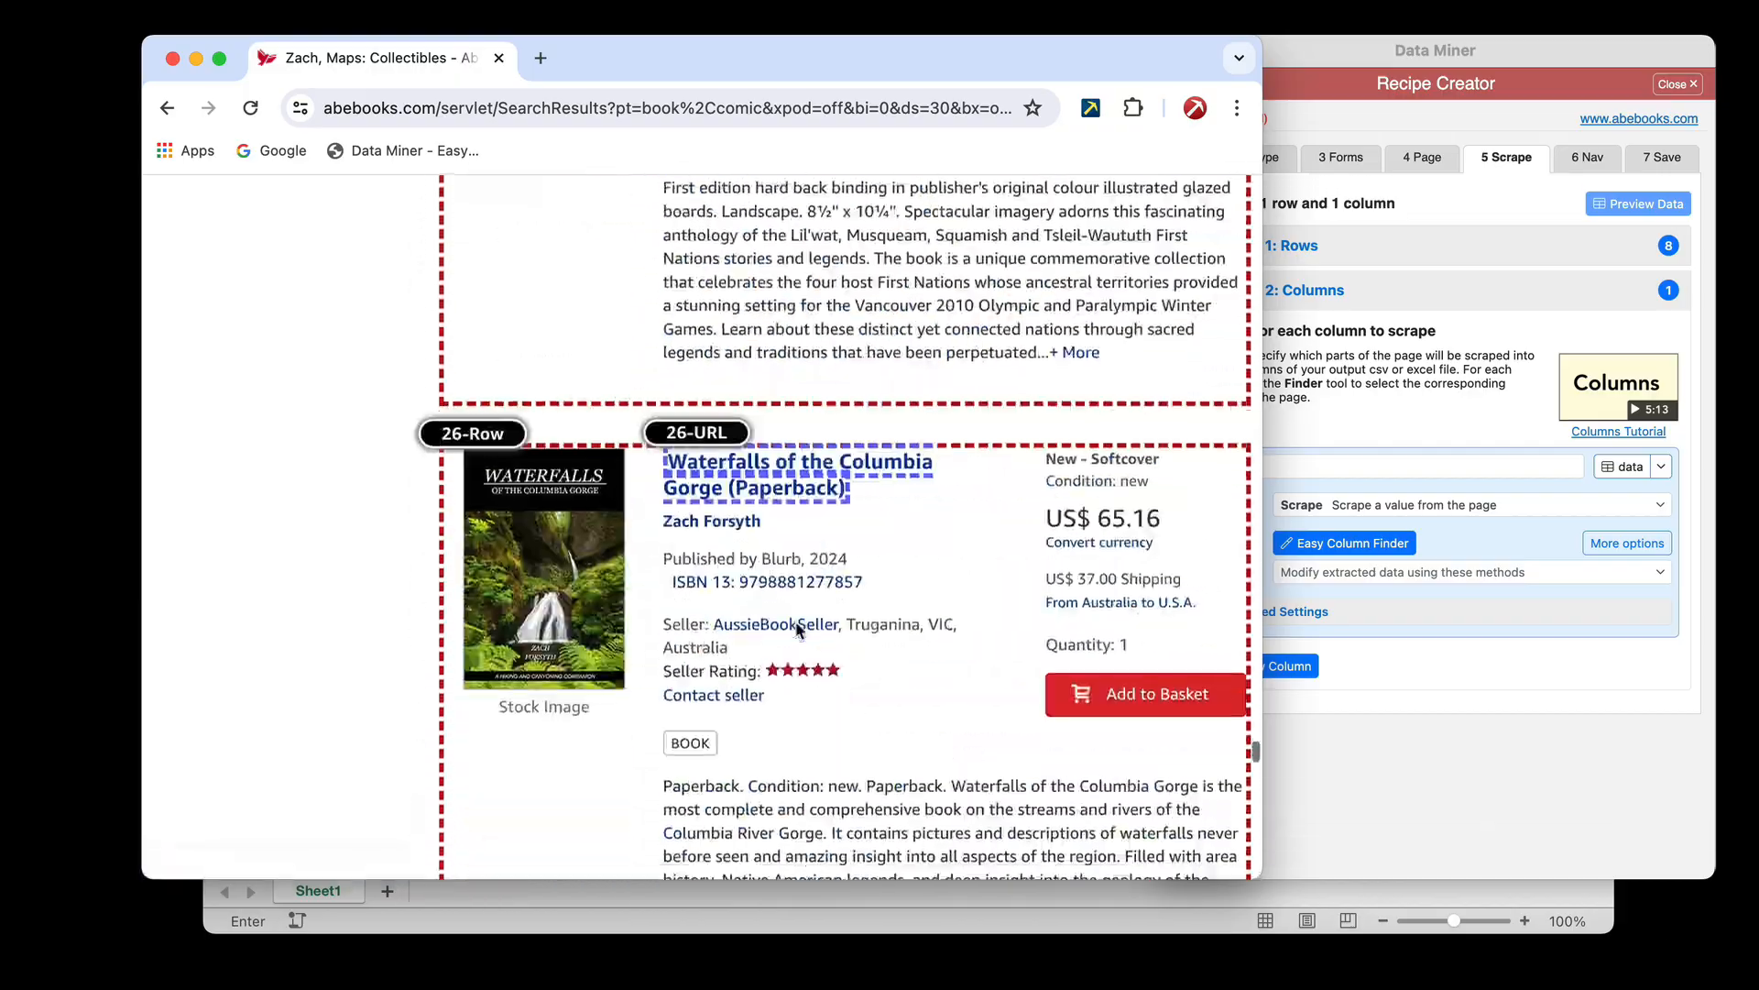
scroll(796, 627, up, 20)
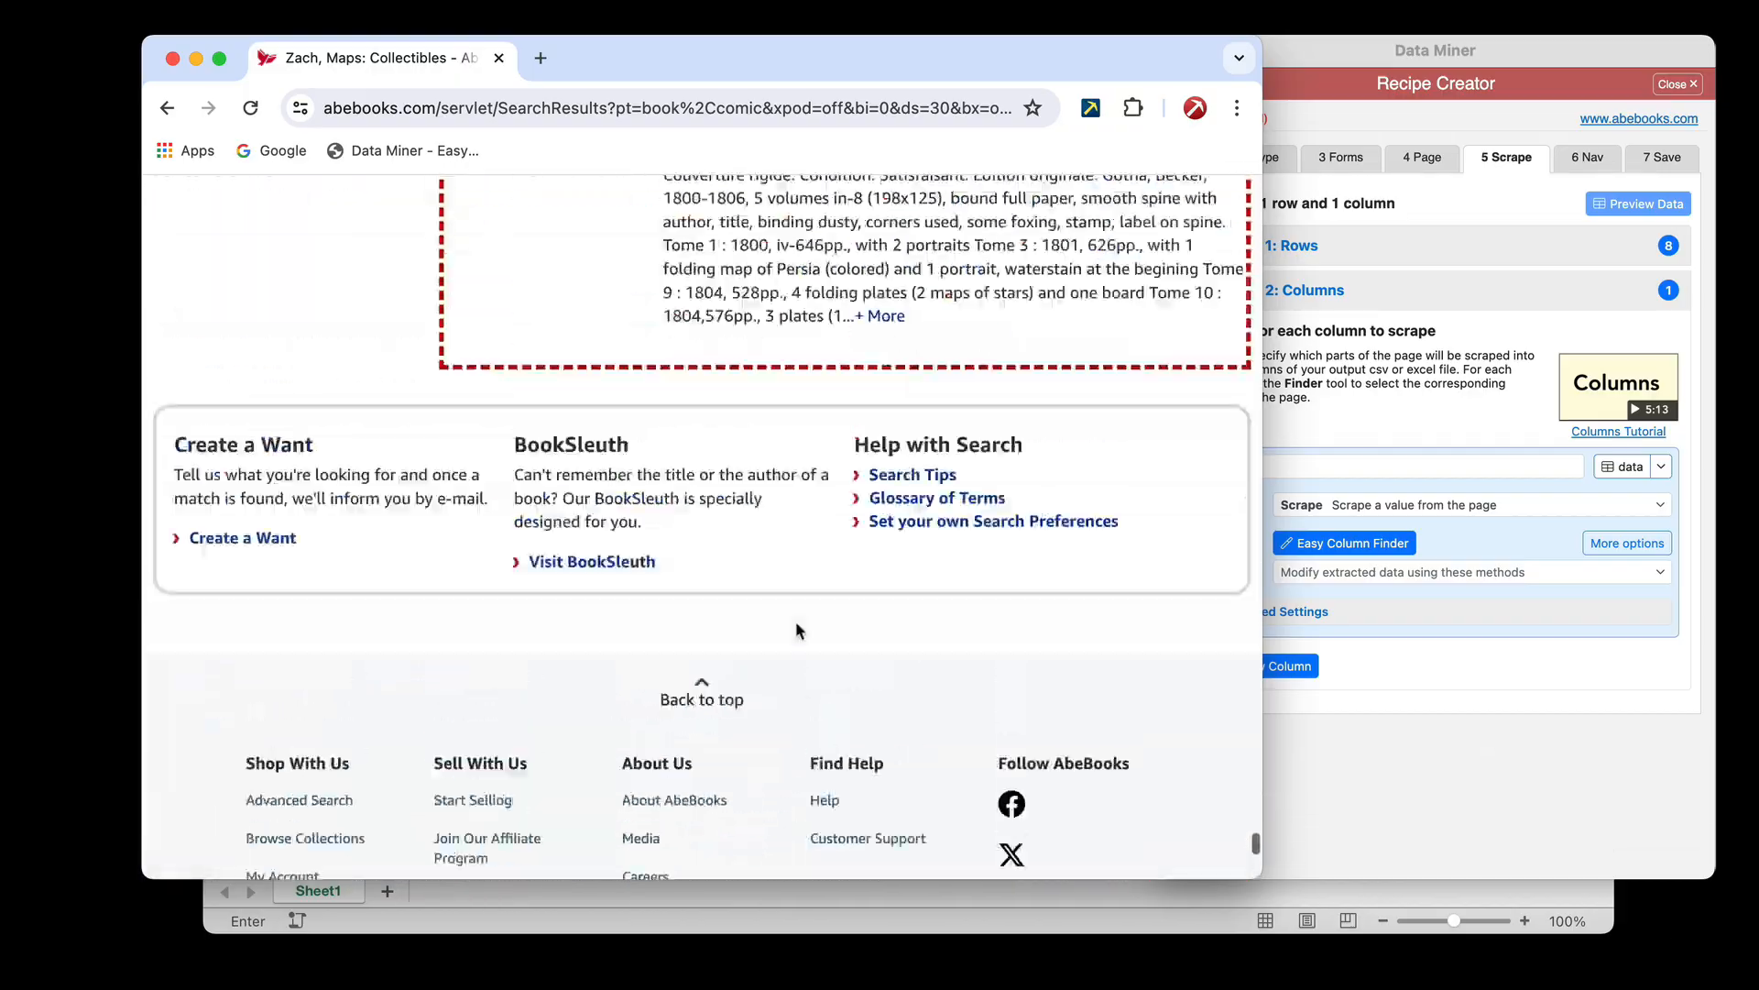
scroll(891, 504, down, 20)
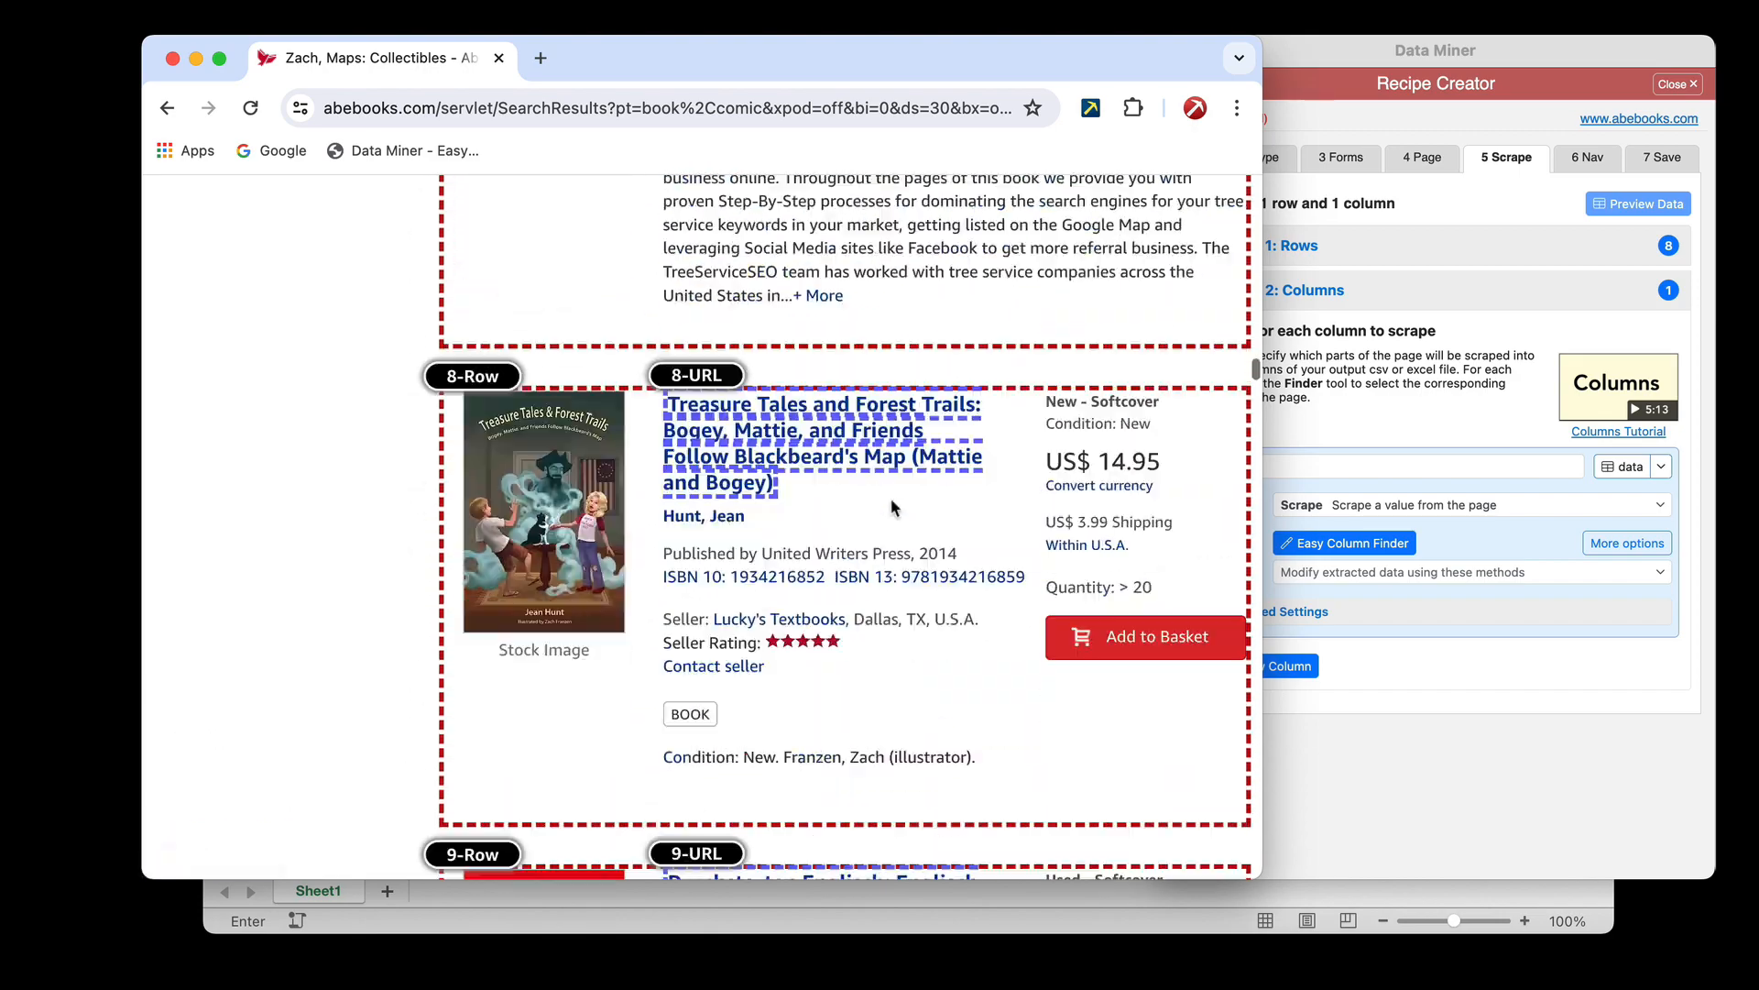
scroll(890, 504, up, 20)
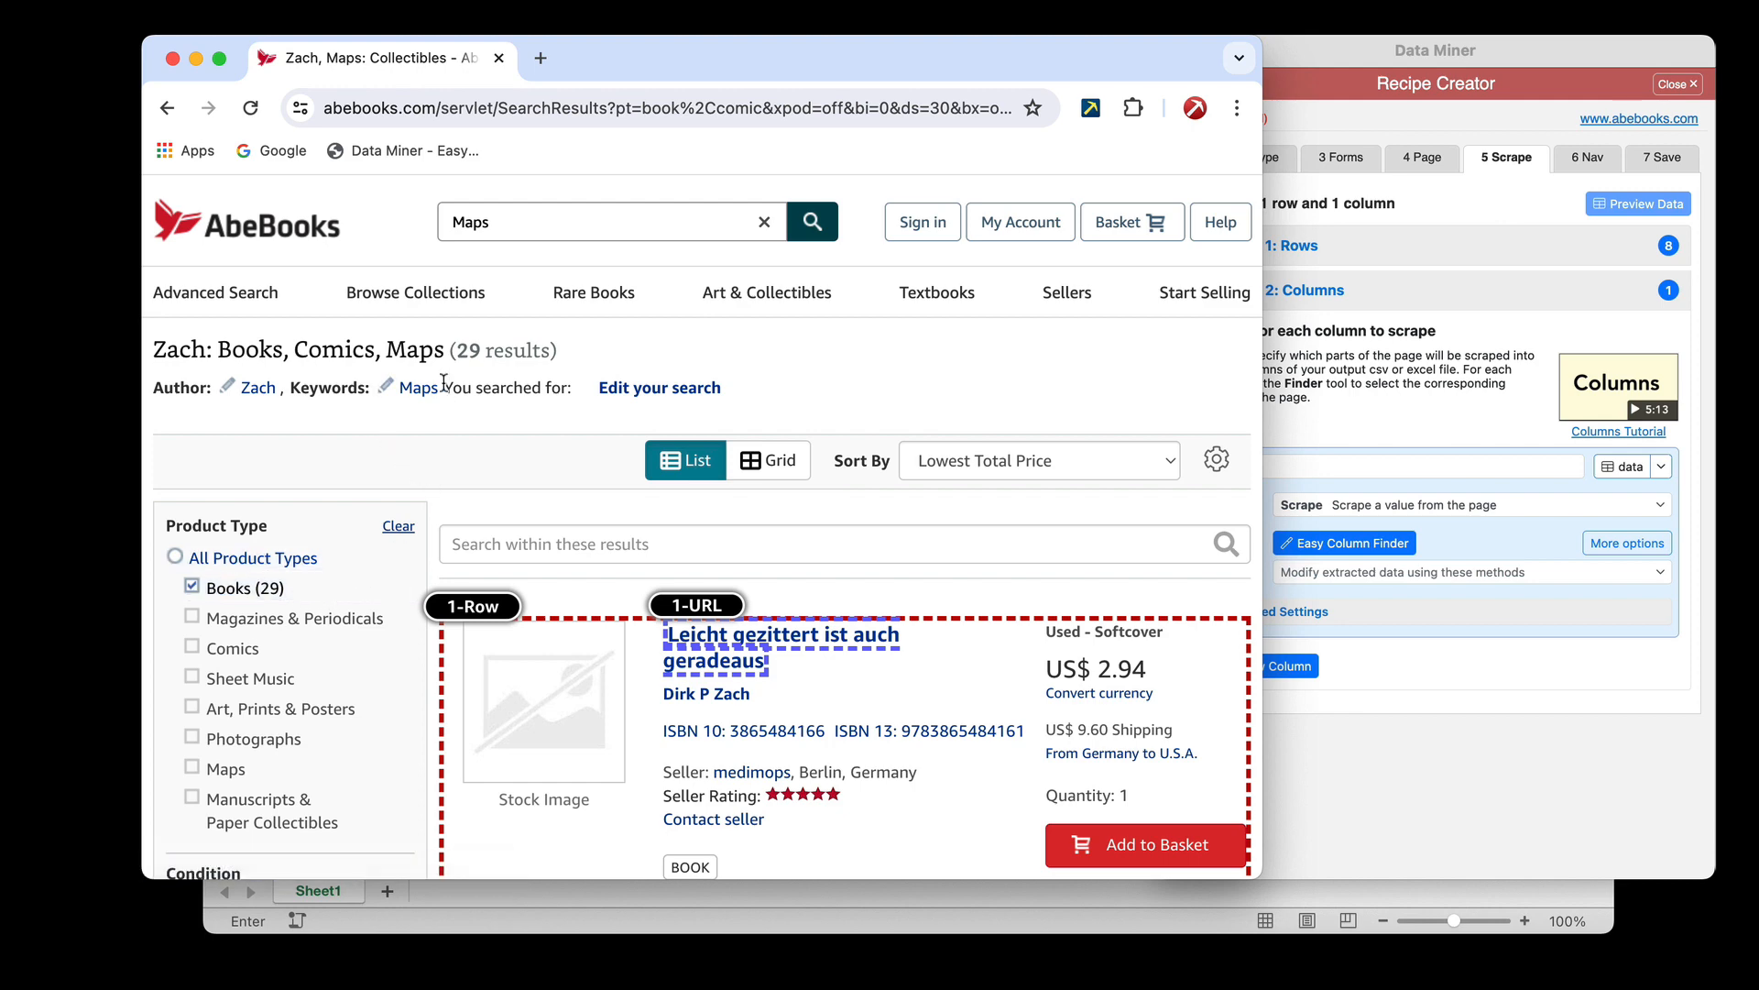
Examine the results' filter options, from the condition and collectible attributes to the seller location and rating
scroll(300, 614, down, 7)
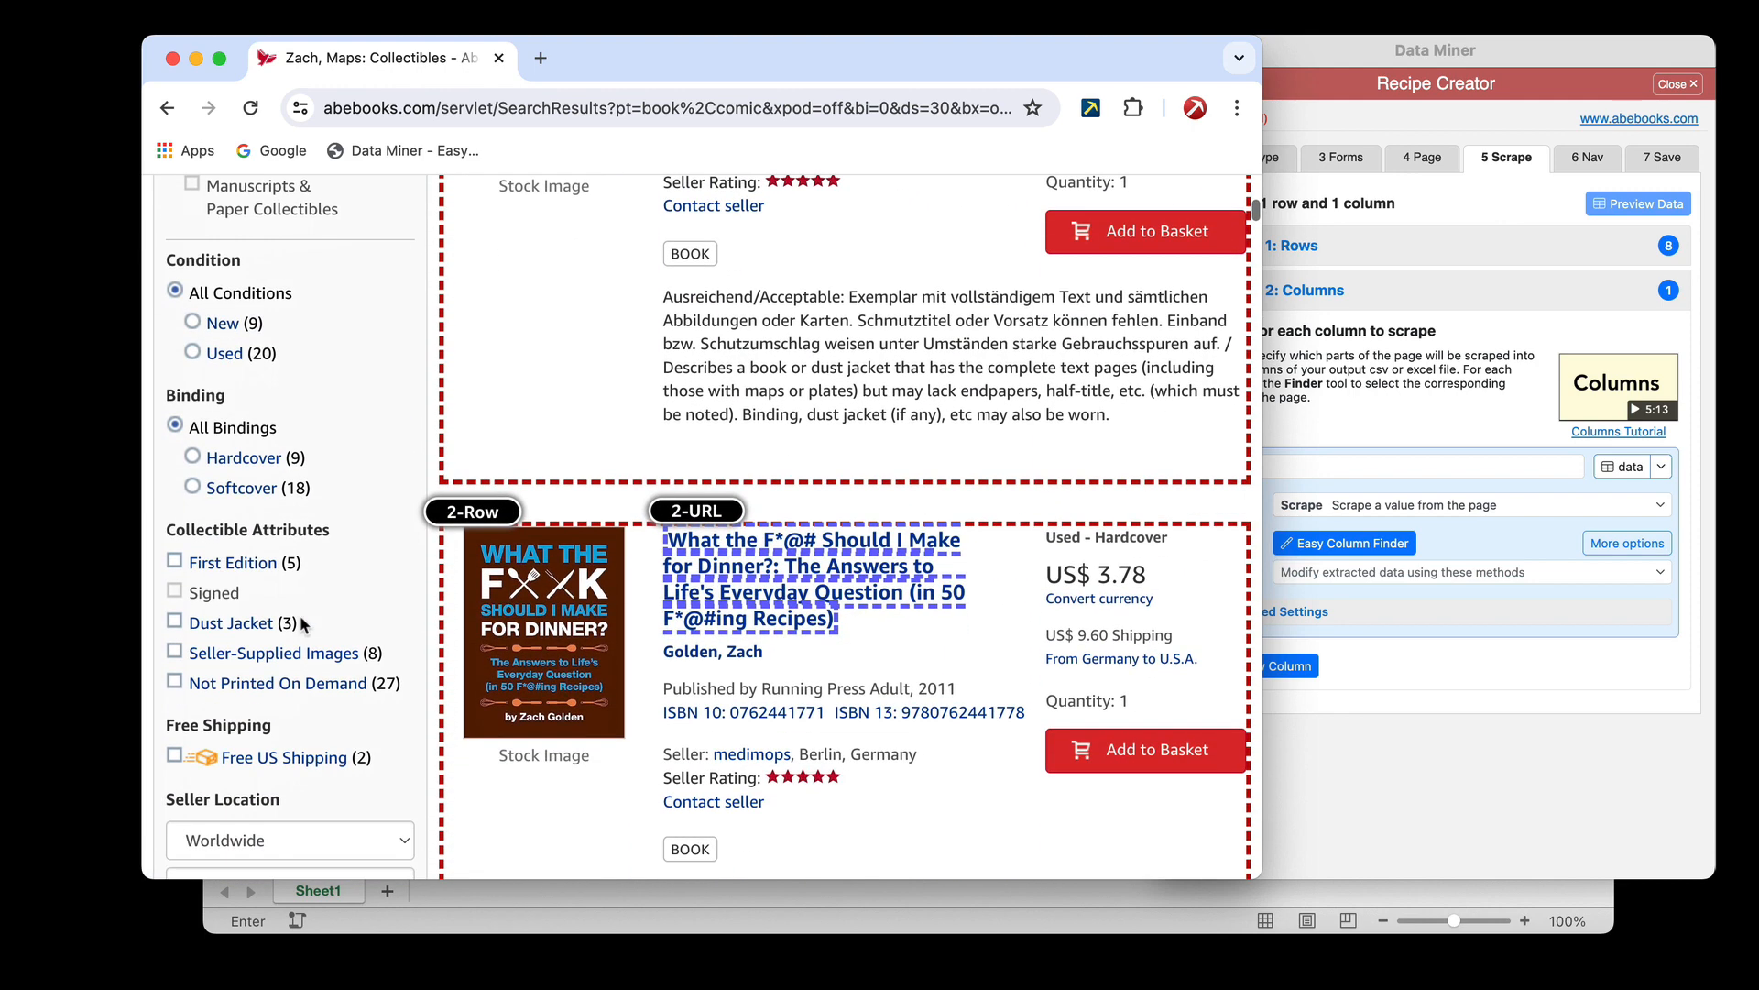
scroll(302, 624, down, 5)
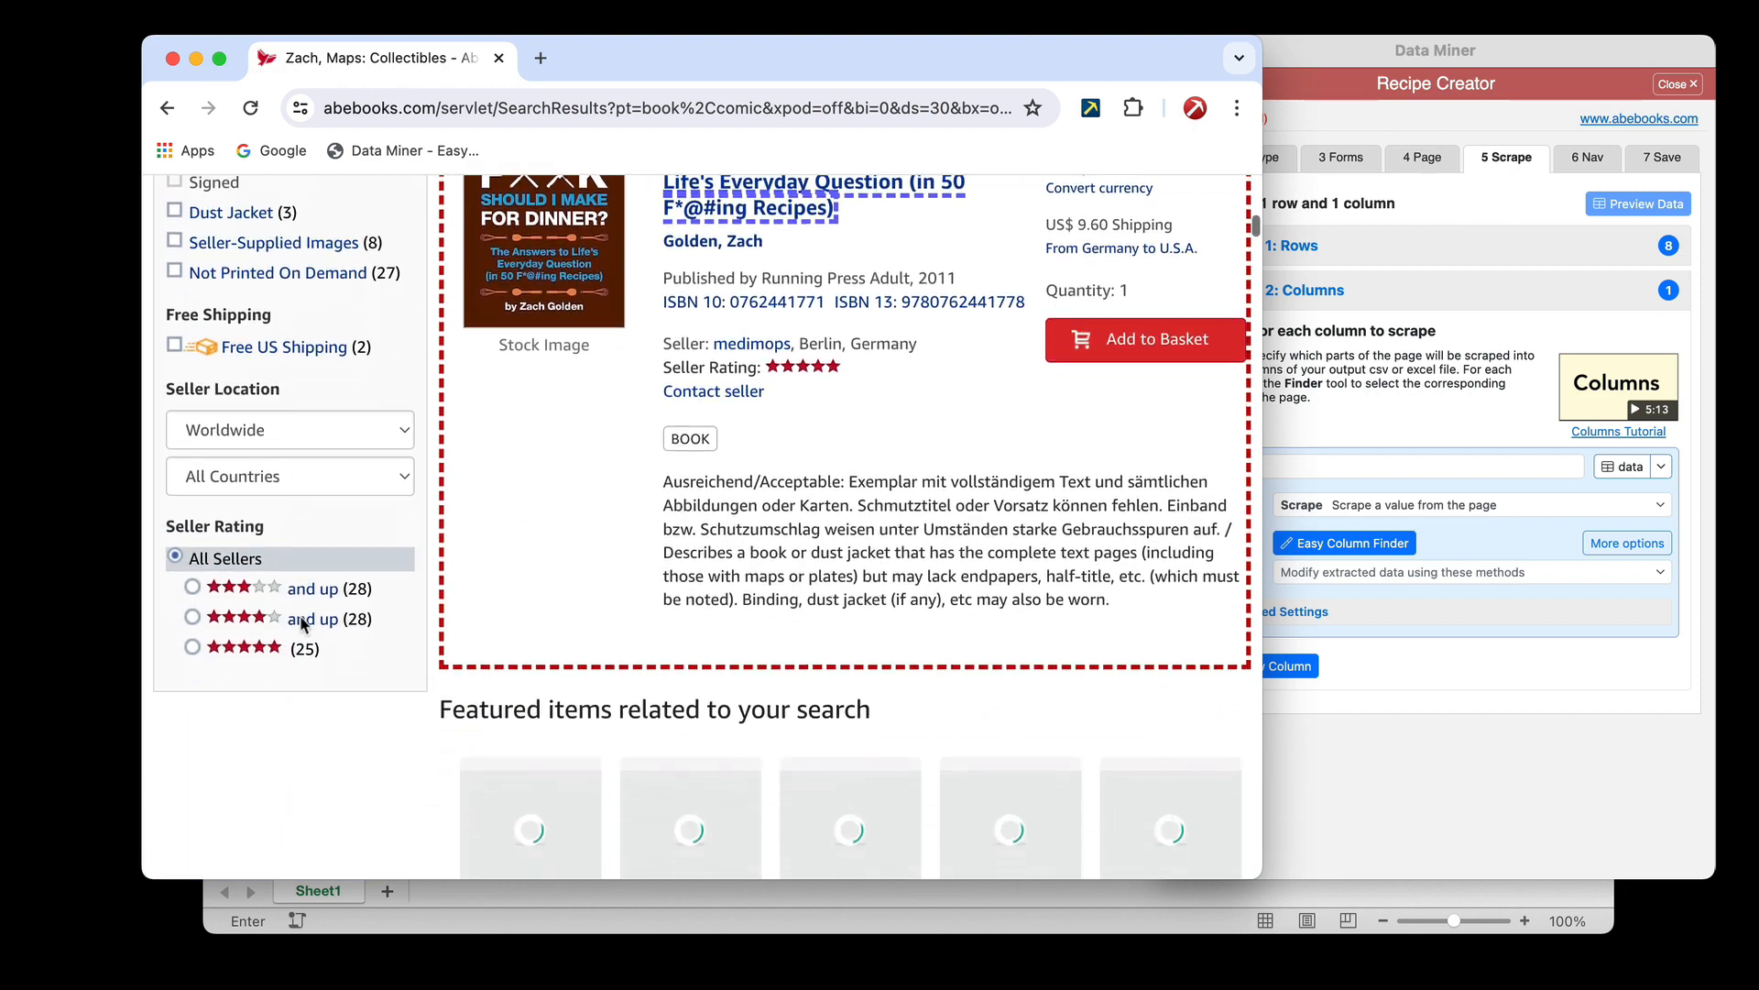
scroll(301, 624, down, 9)
scroll(301, 624, up, 11)
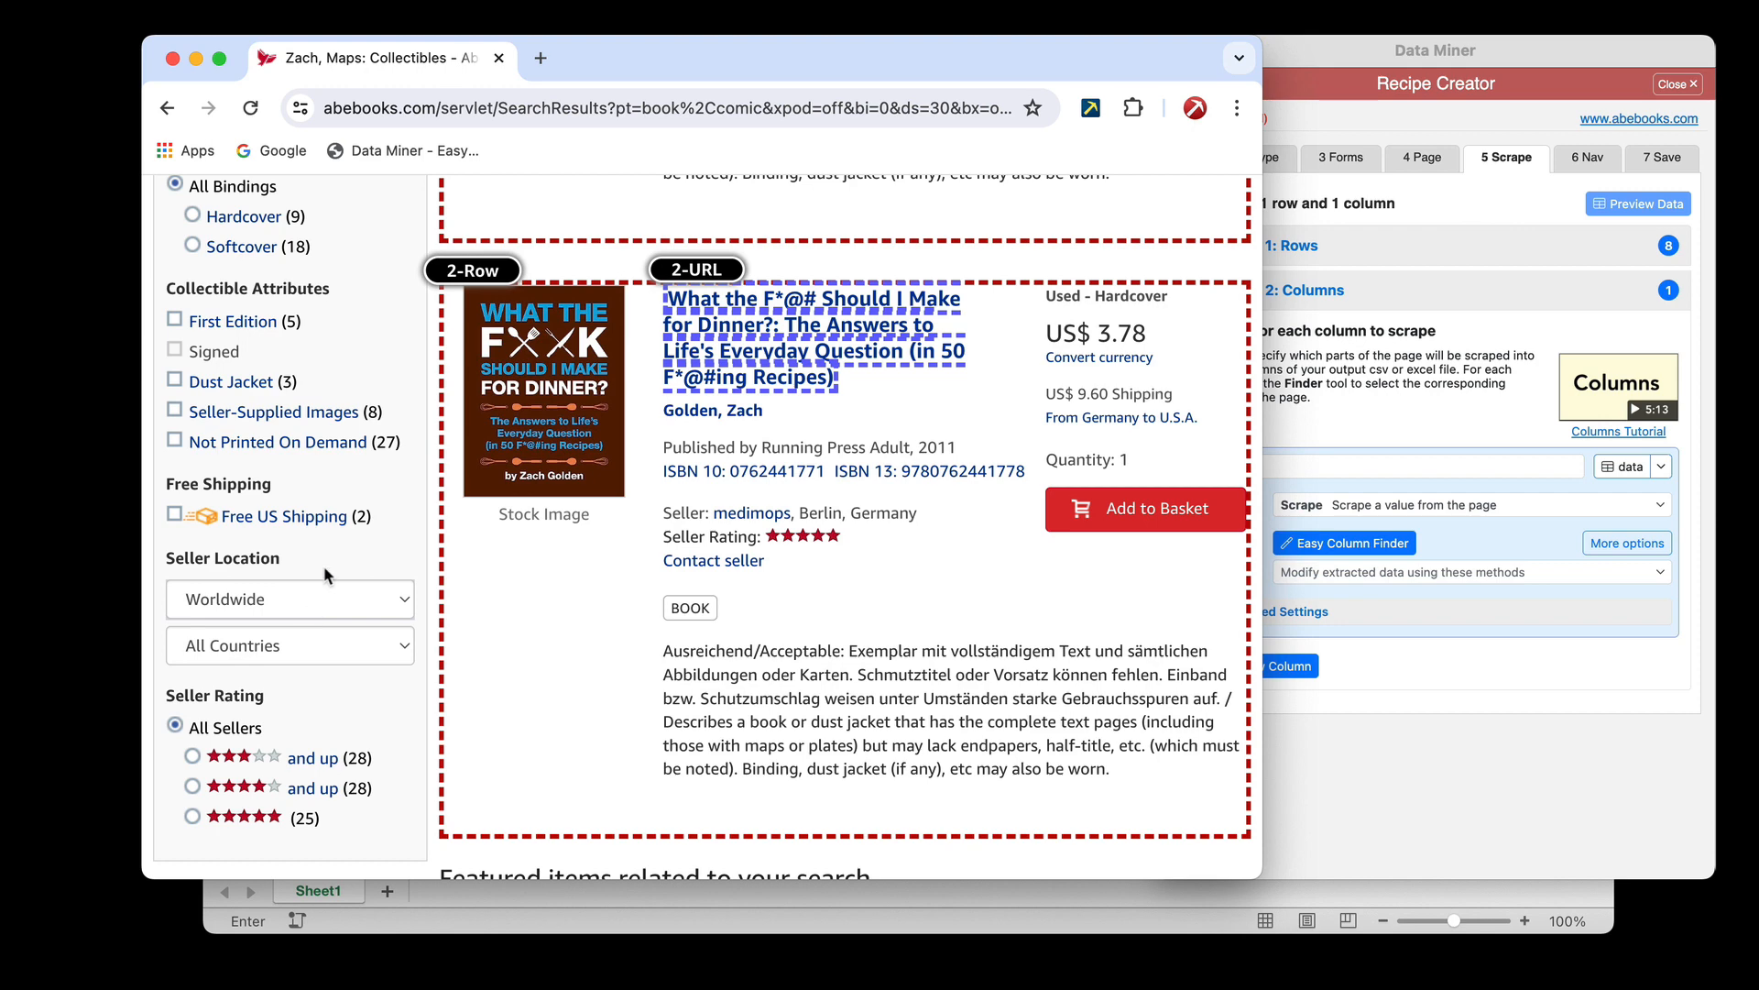
scroll(335, 527, up, 4)
scroll(334, 529, up, 7)
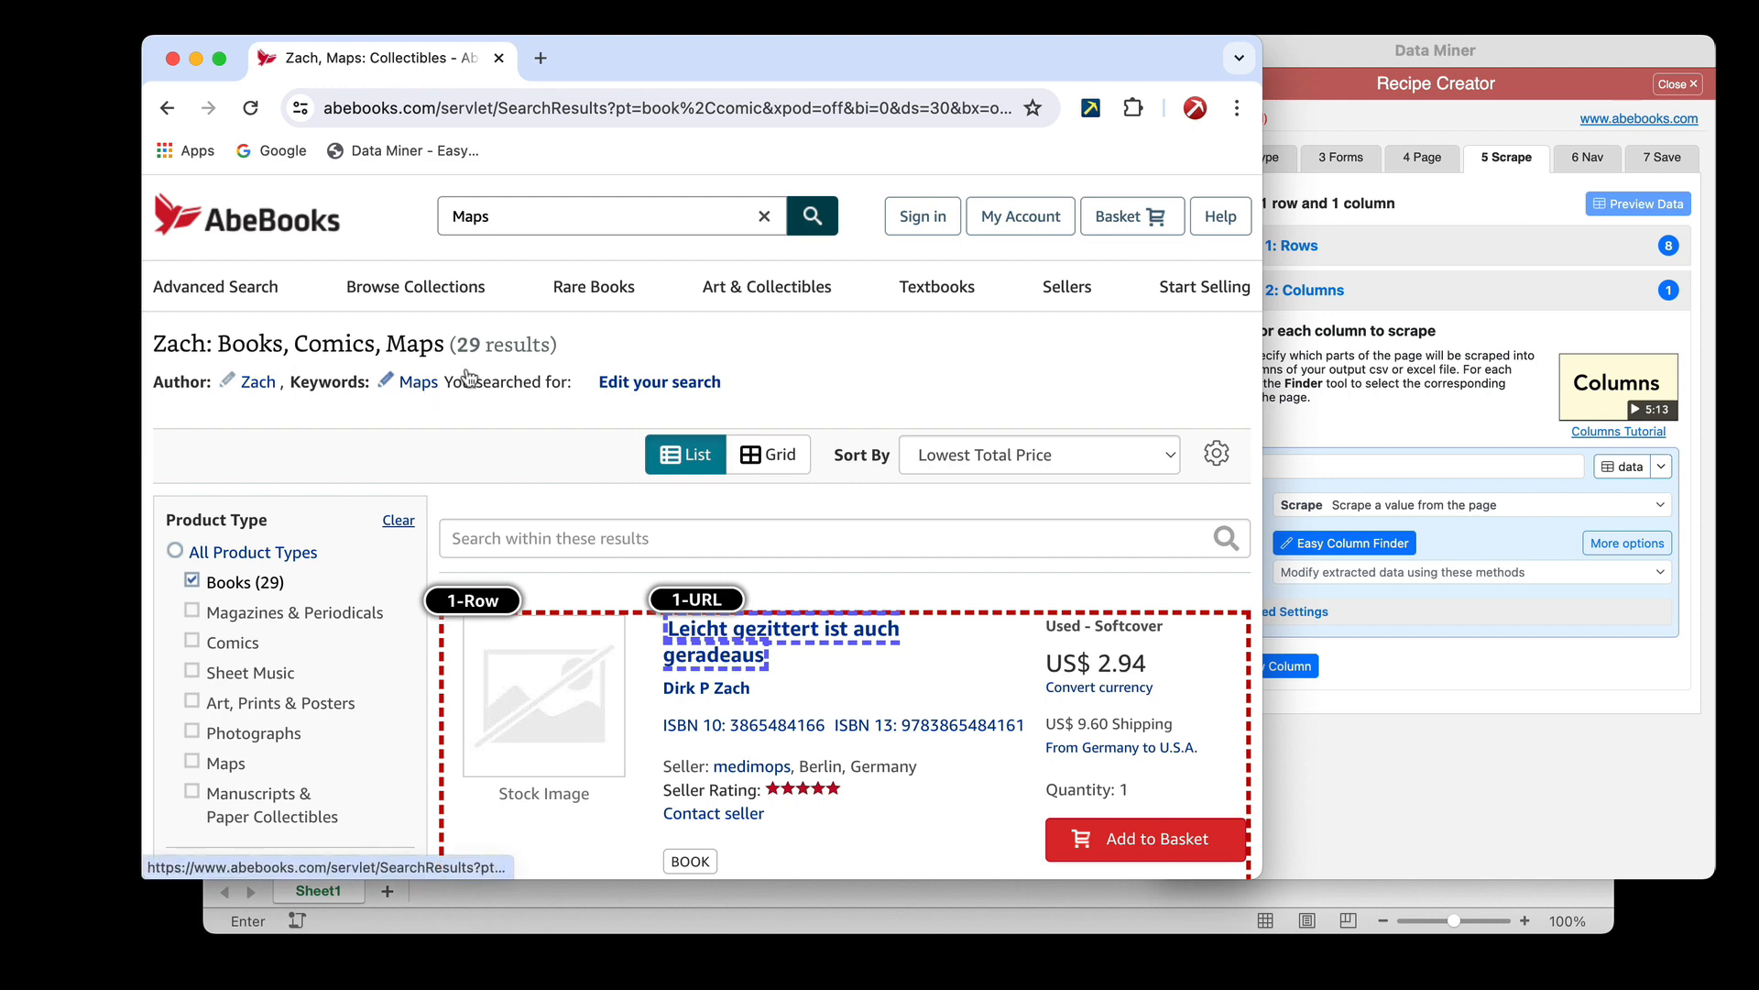
Edit the search to clear the Maps keyword, keep only Books as the product type, and run it again
click(660, 381)
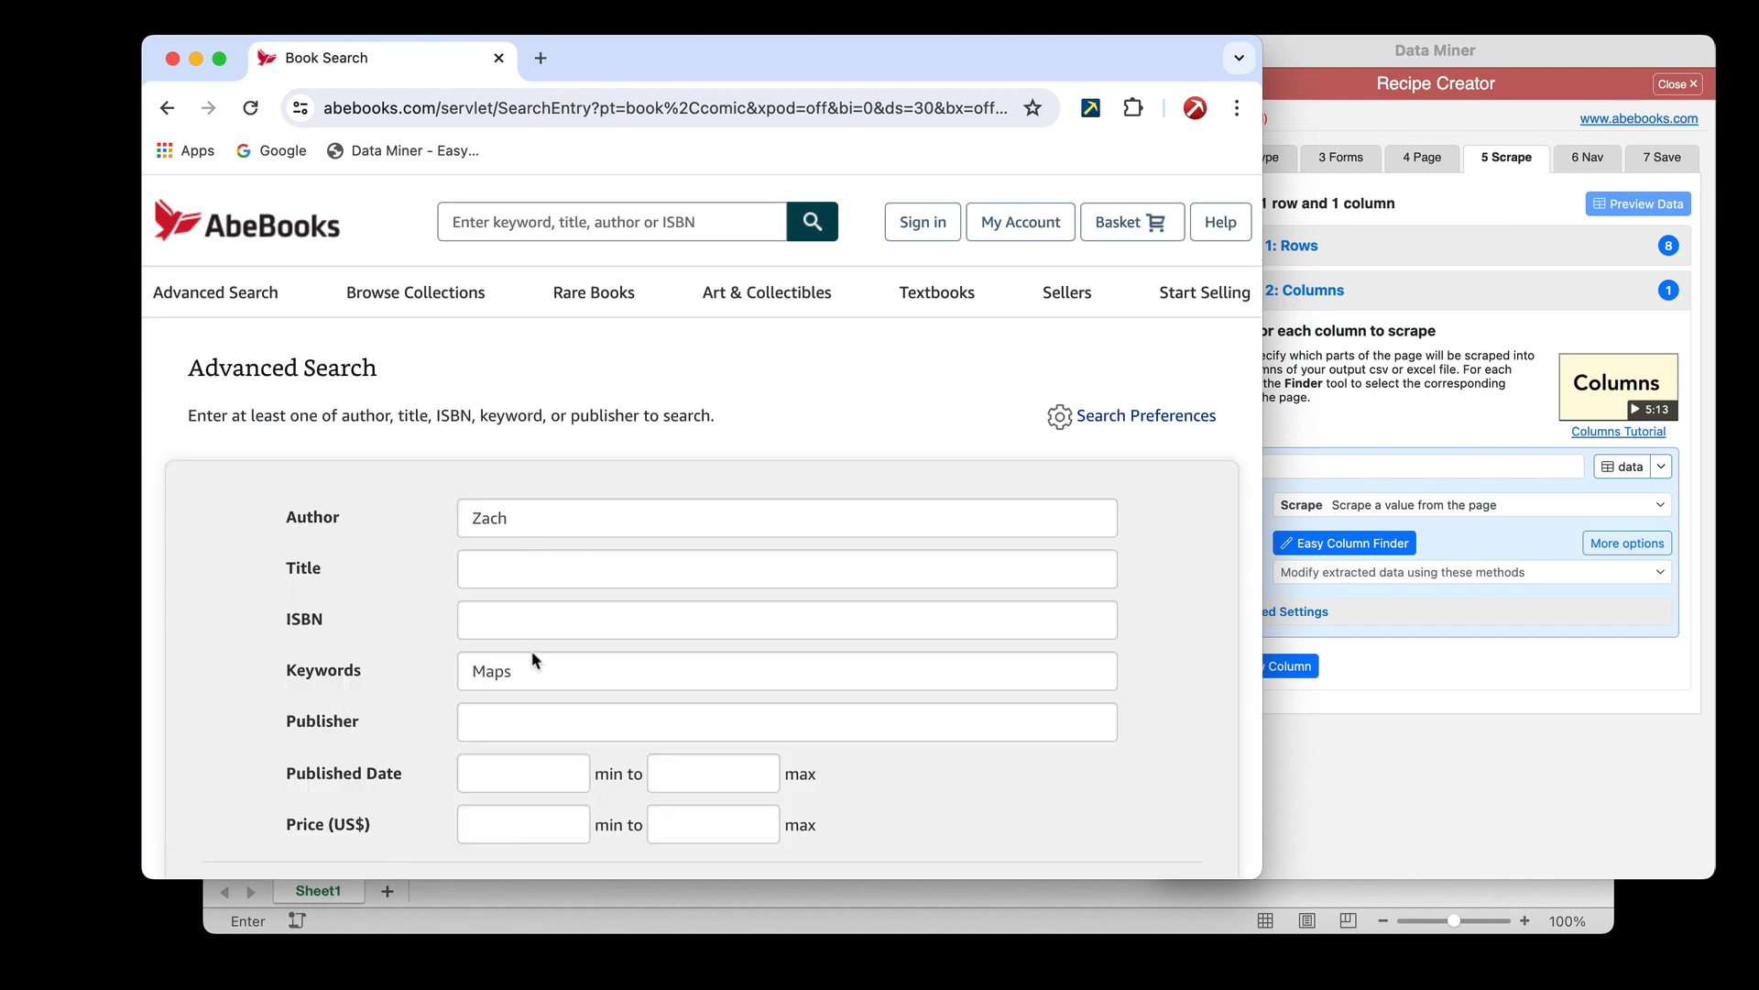
drag(515, 671, 412, 663)
key(BackSpace)
scroll(409, 622, down, 7)
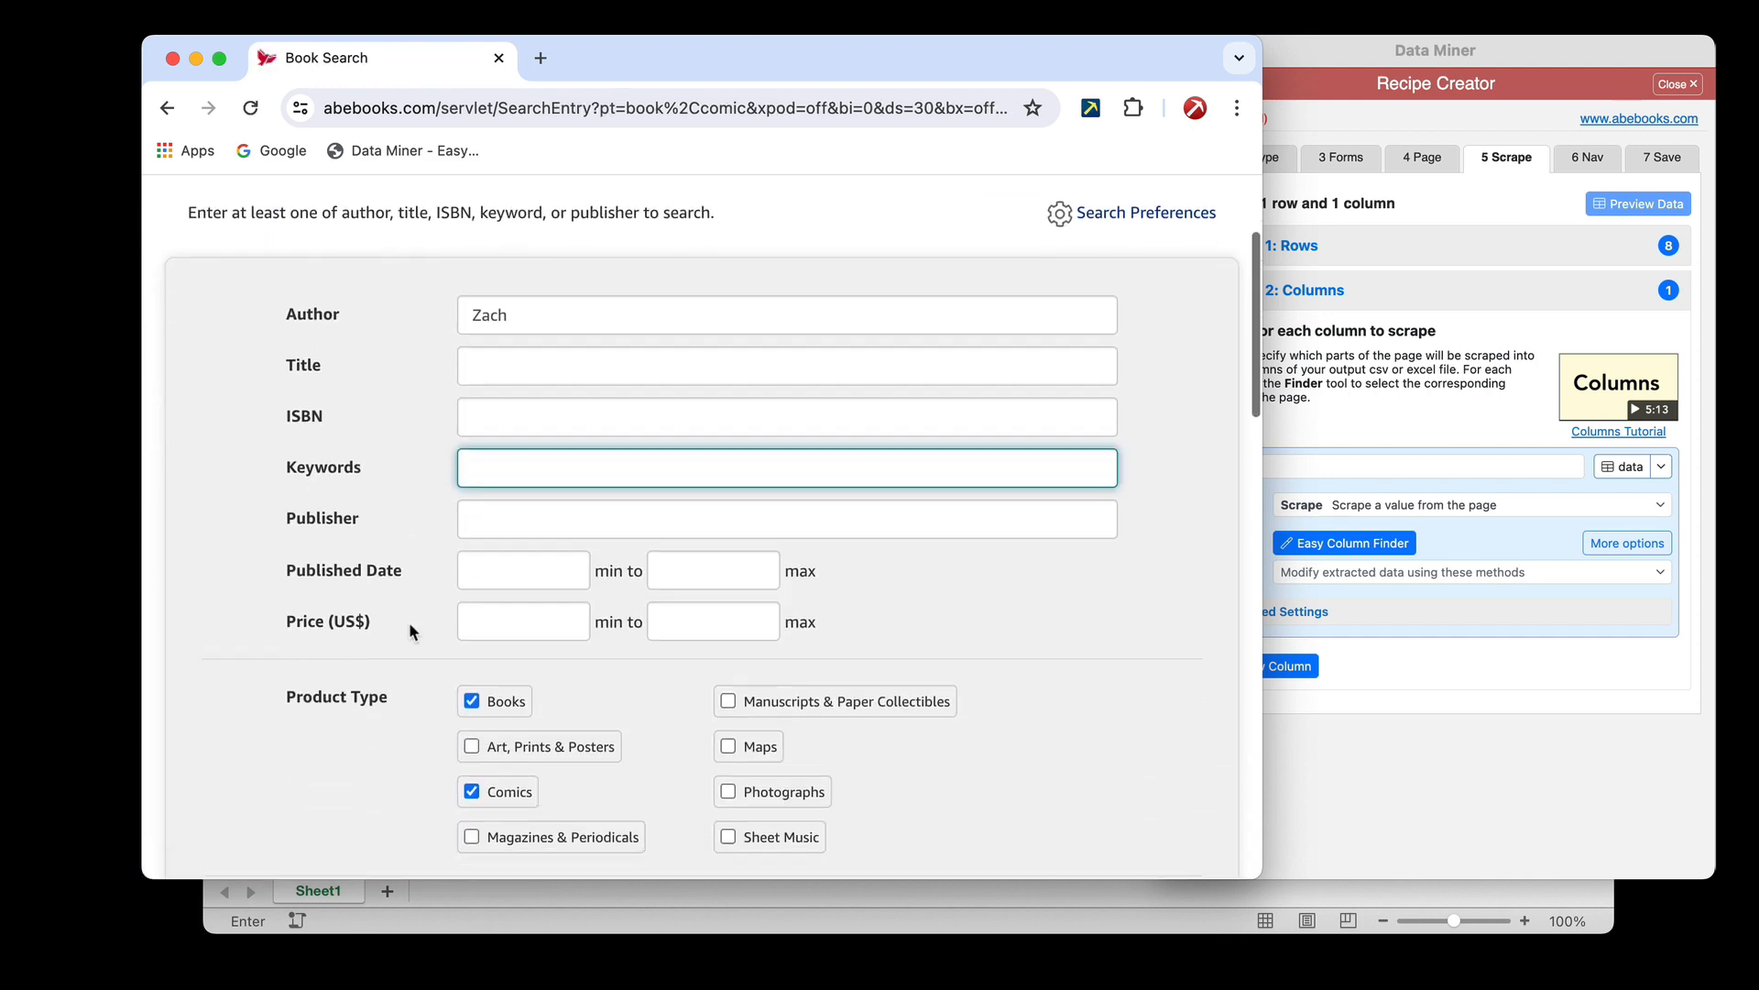
click(473, 308)
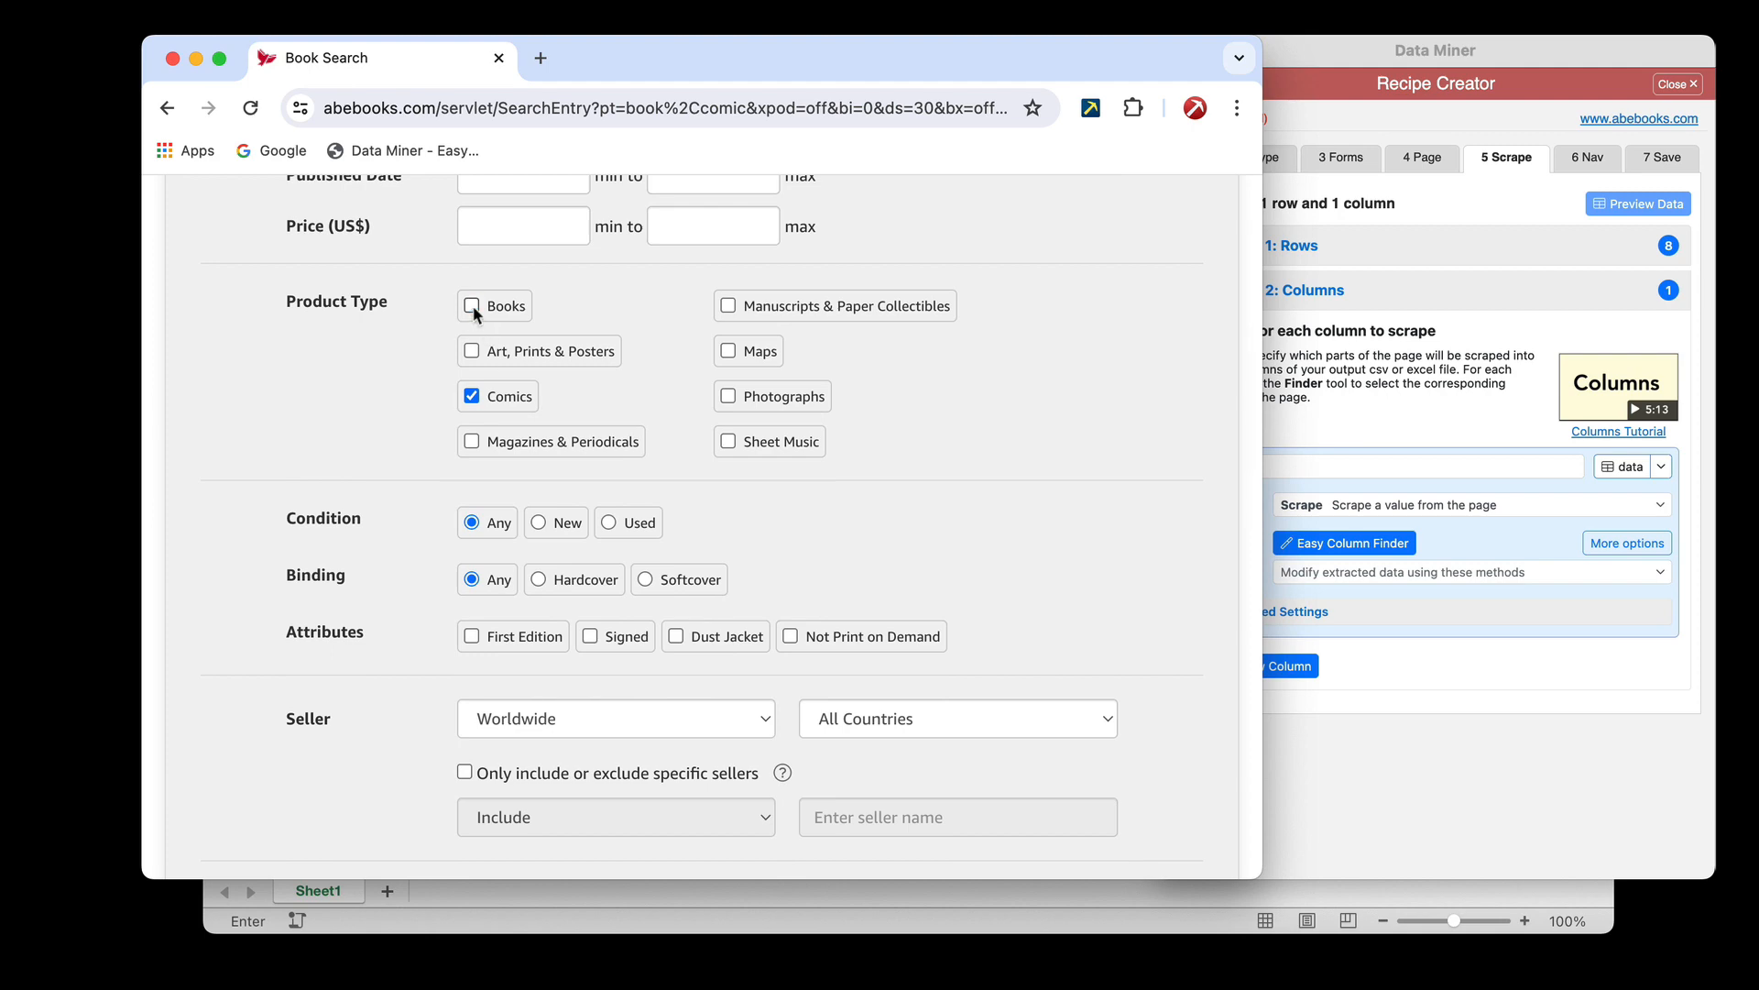
click(471, 307)
click(471, 396)
scroll(378, 448, down, 9)
click(523, 532)
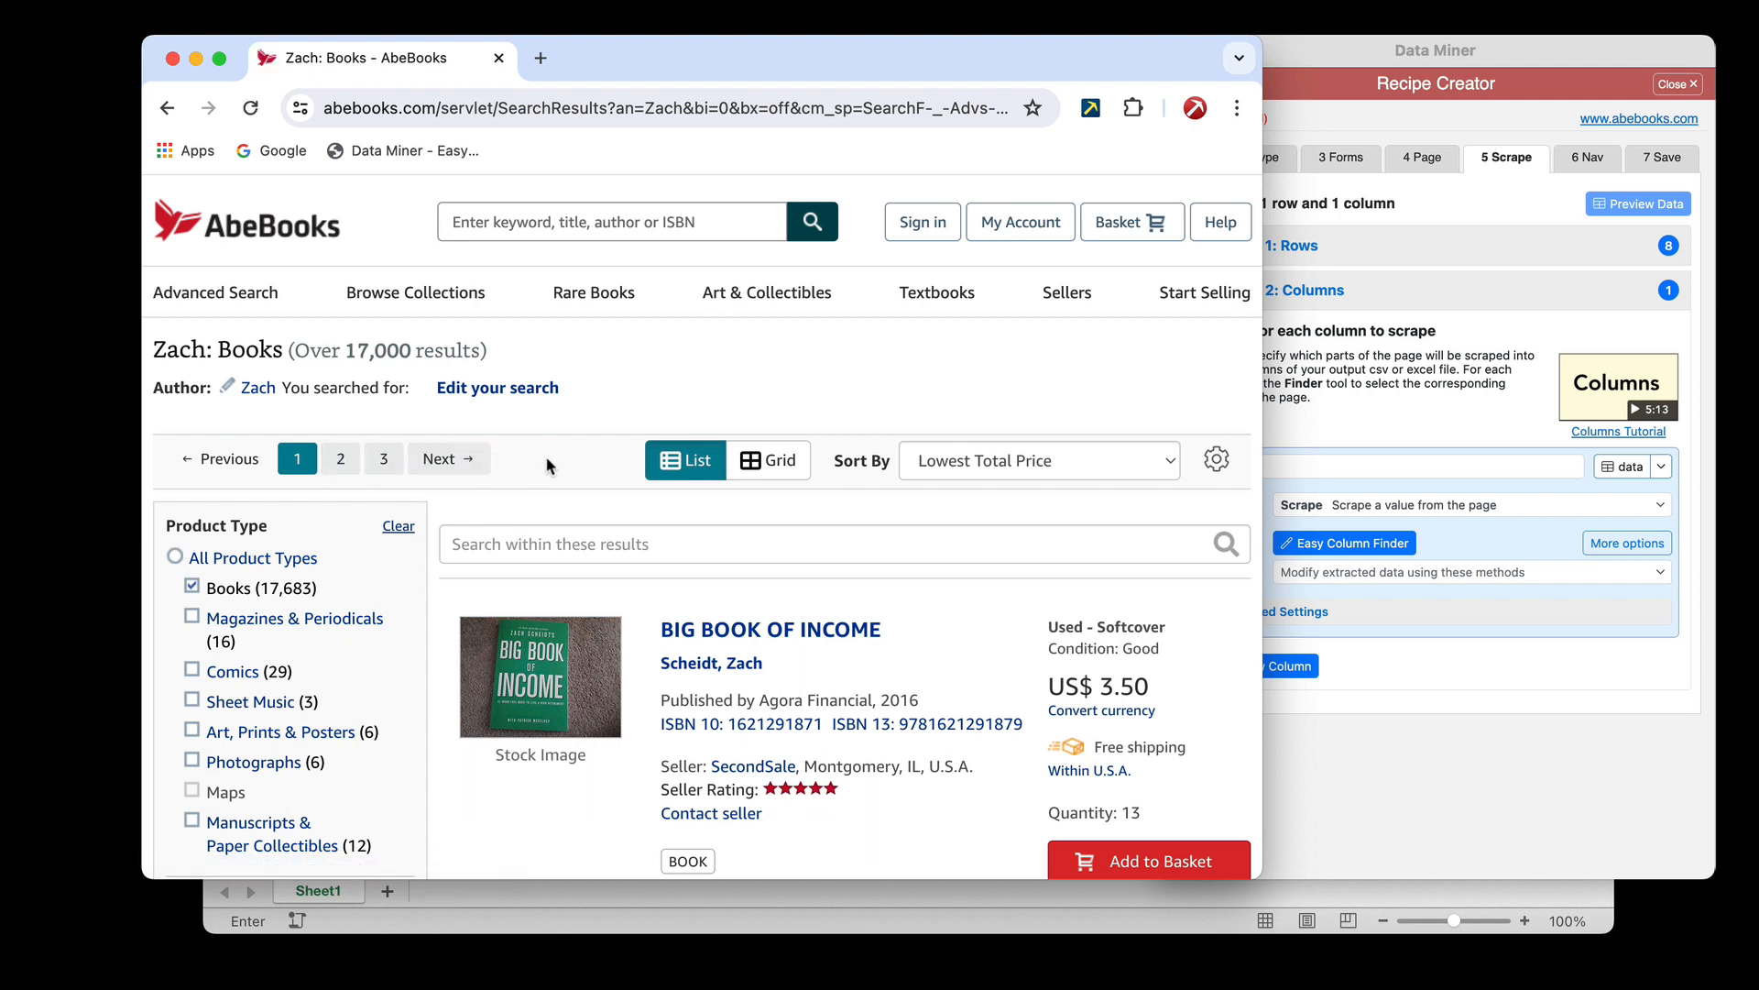
click(1318, 553)
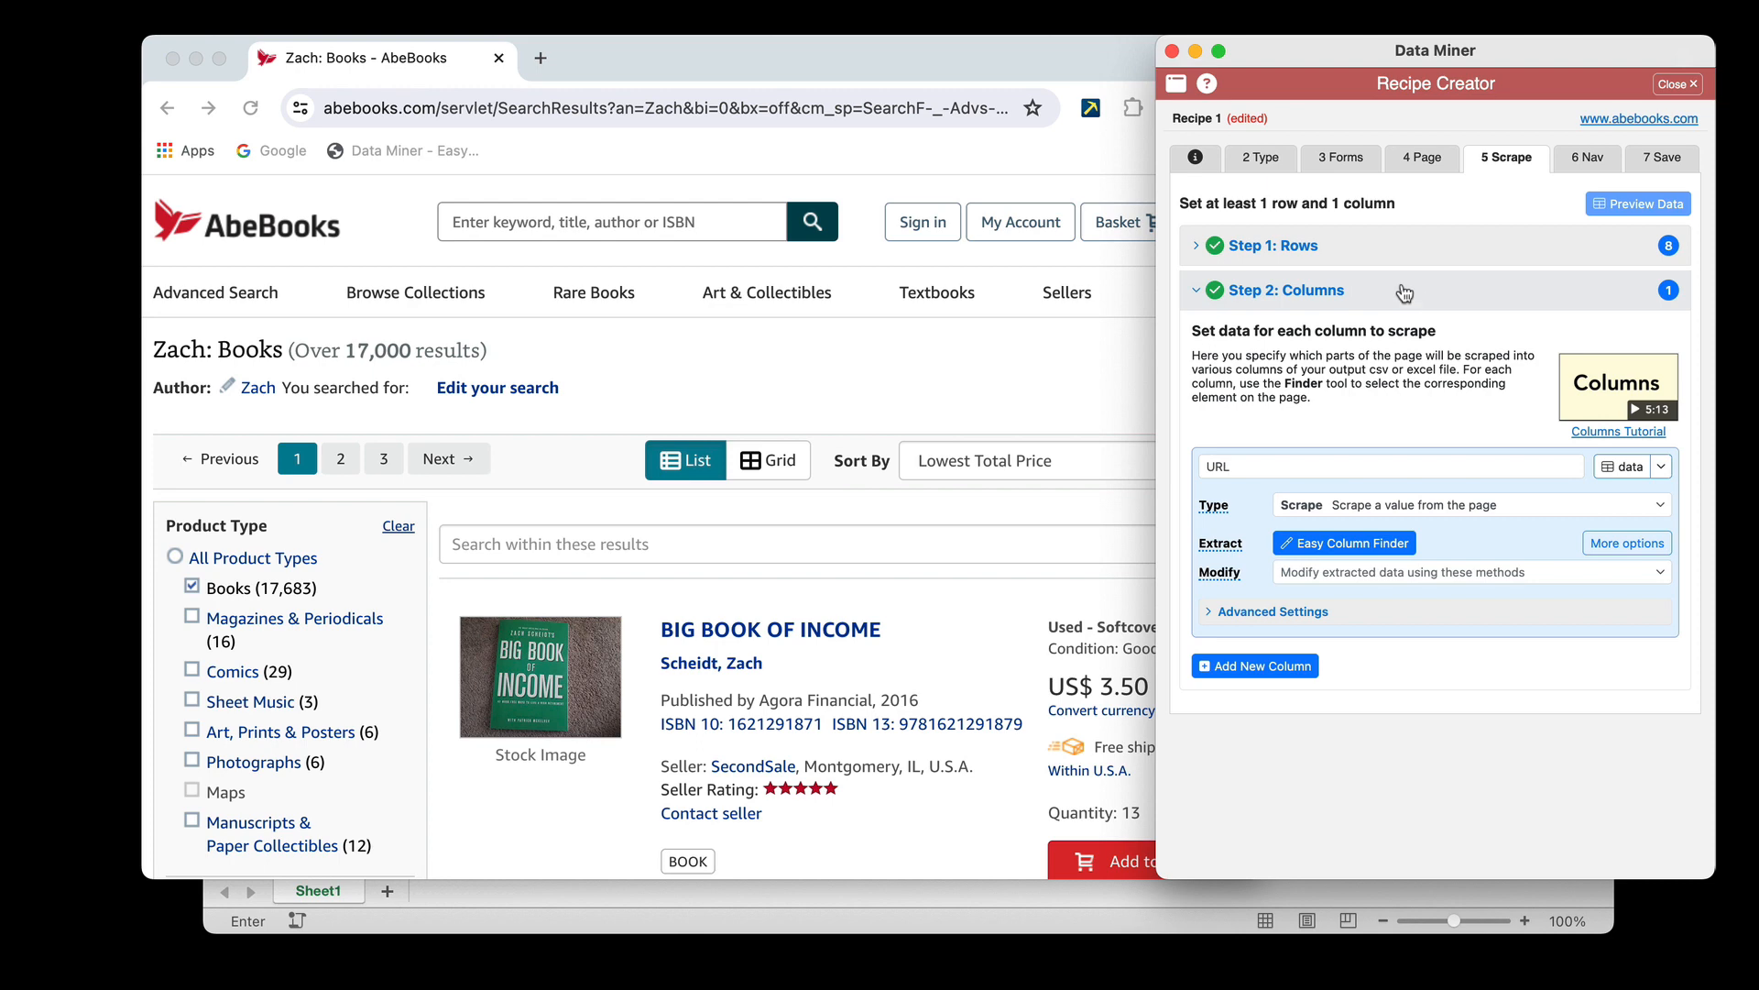
click(1567, 246)
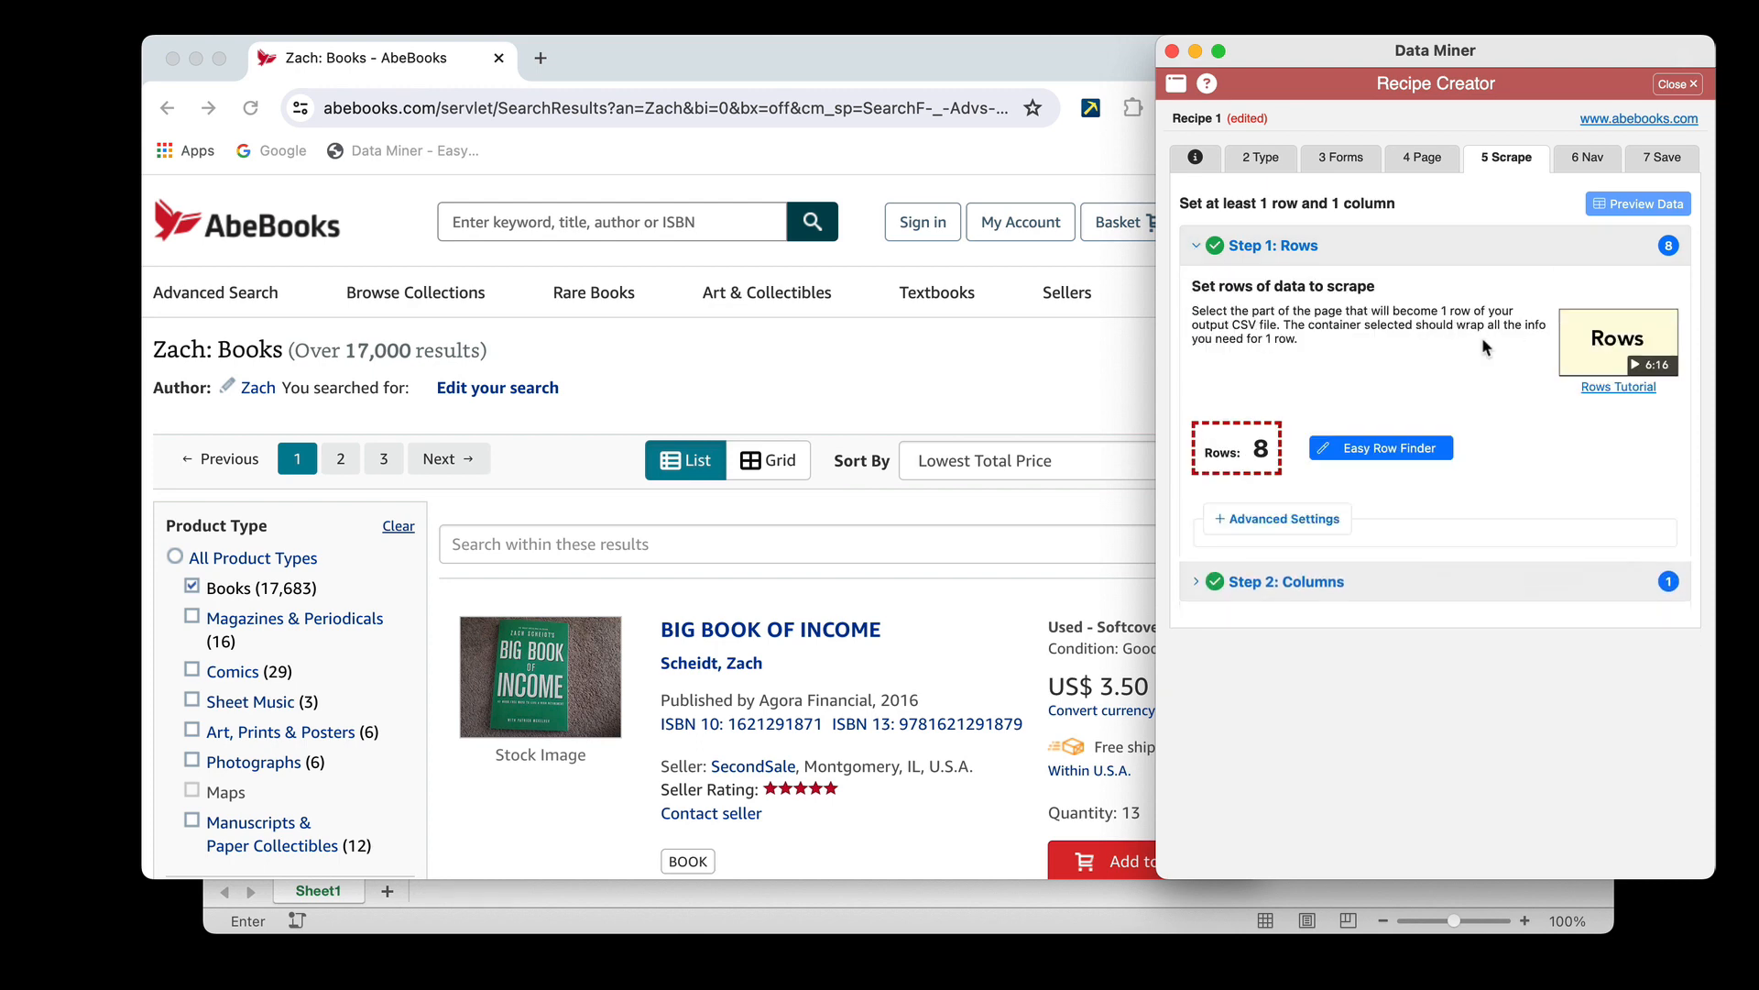
click(1347, 586)
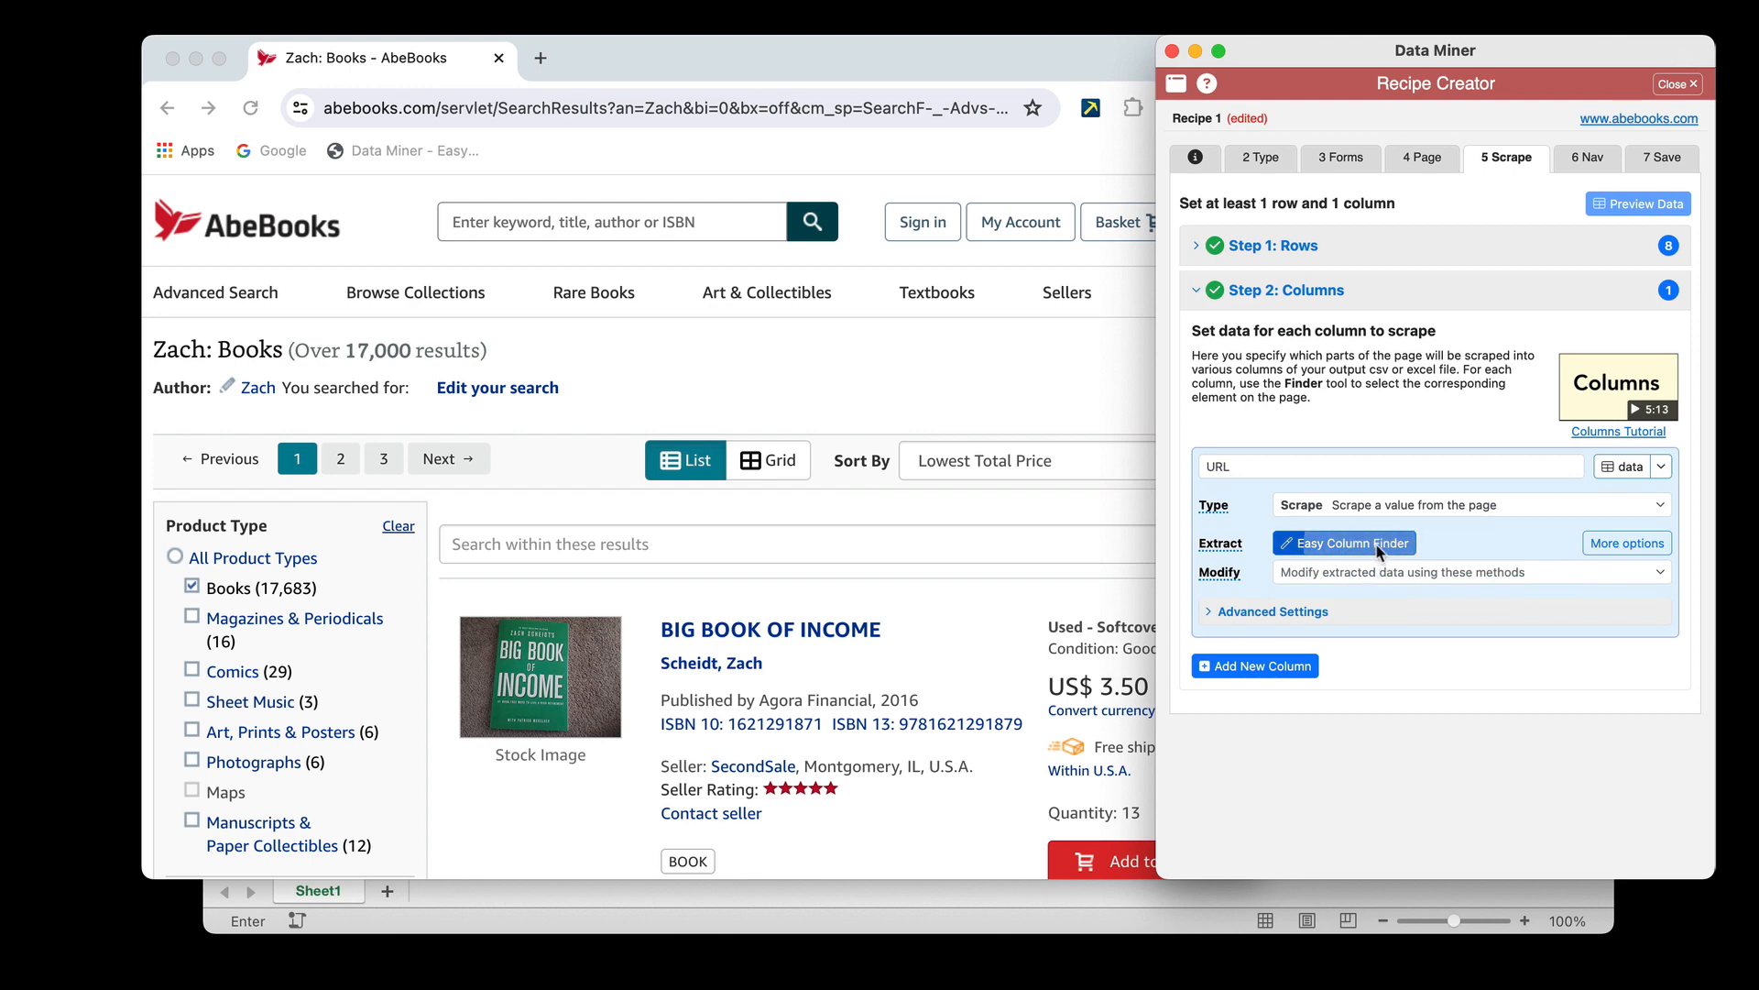
click(1376, 544)
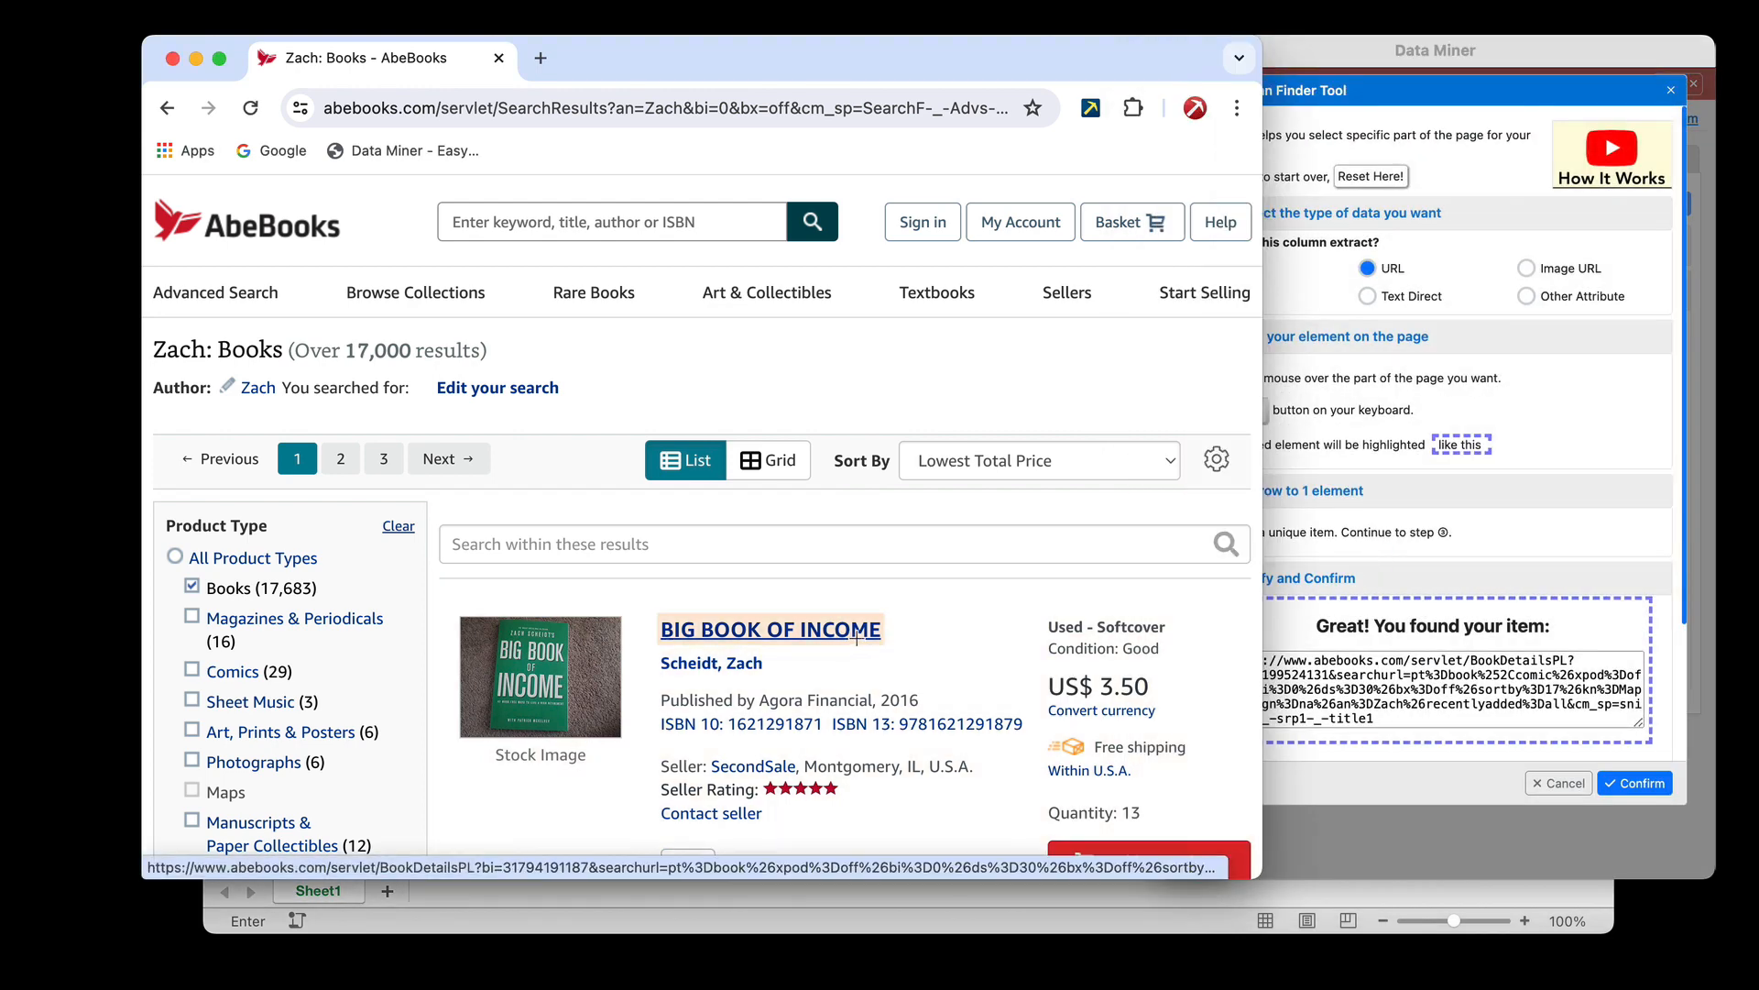
click(1543, 781)
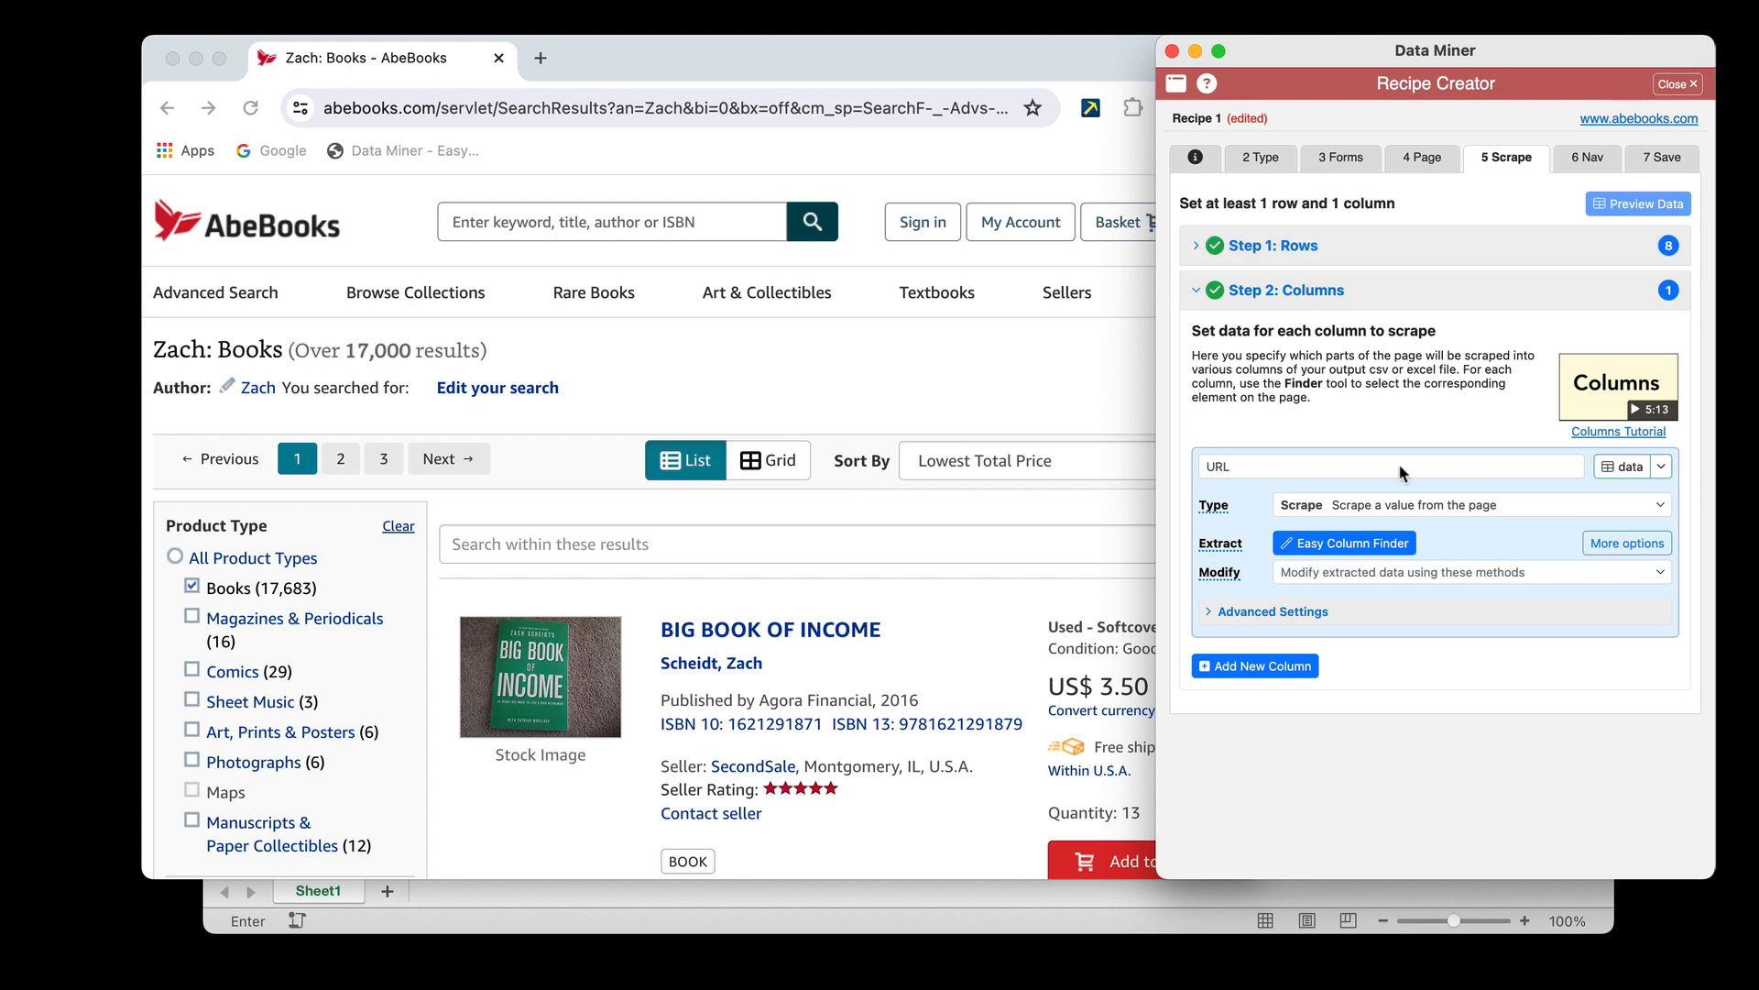
Reselect the first listing's title as the URL column's element with the Easy Column Finder and confirm it
click(1364, 543)
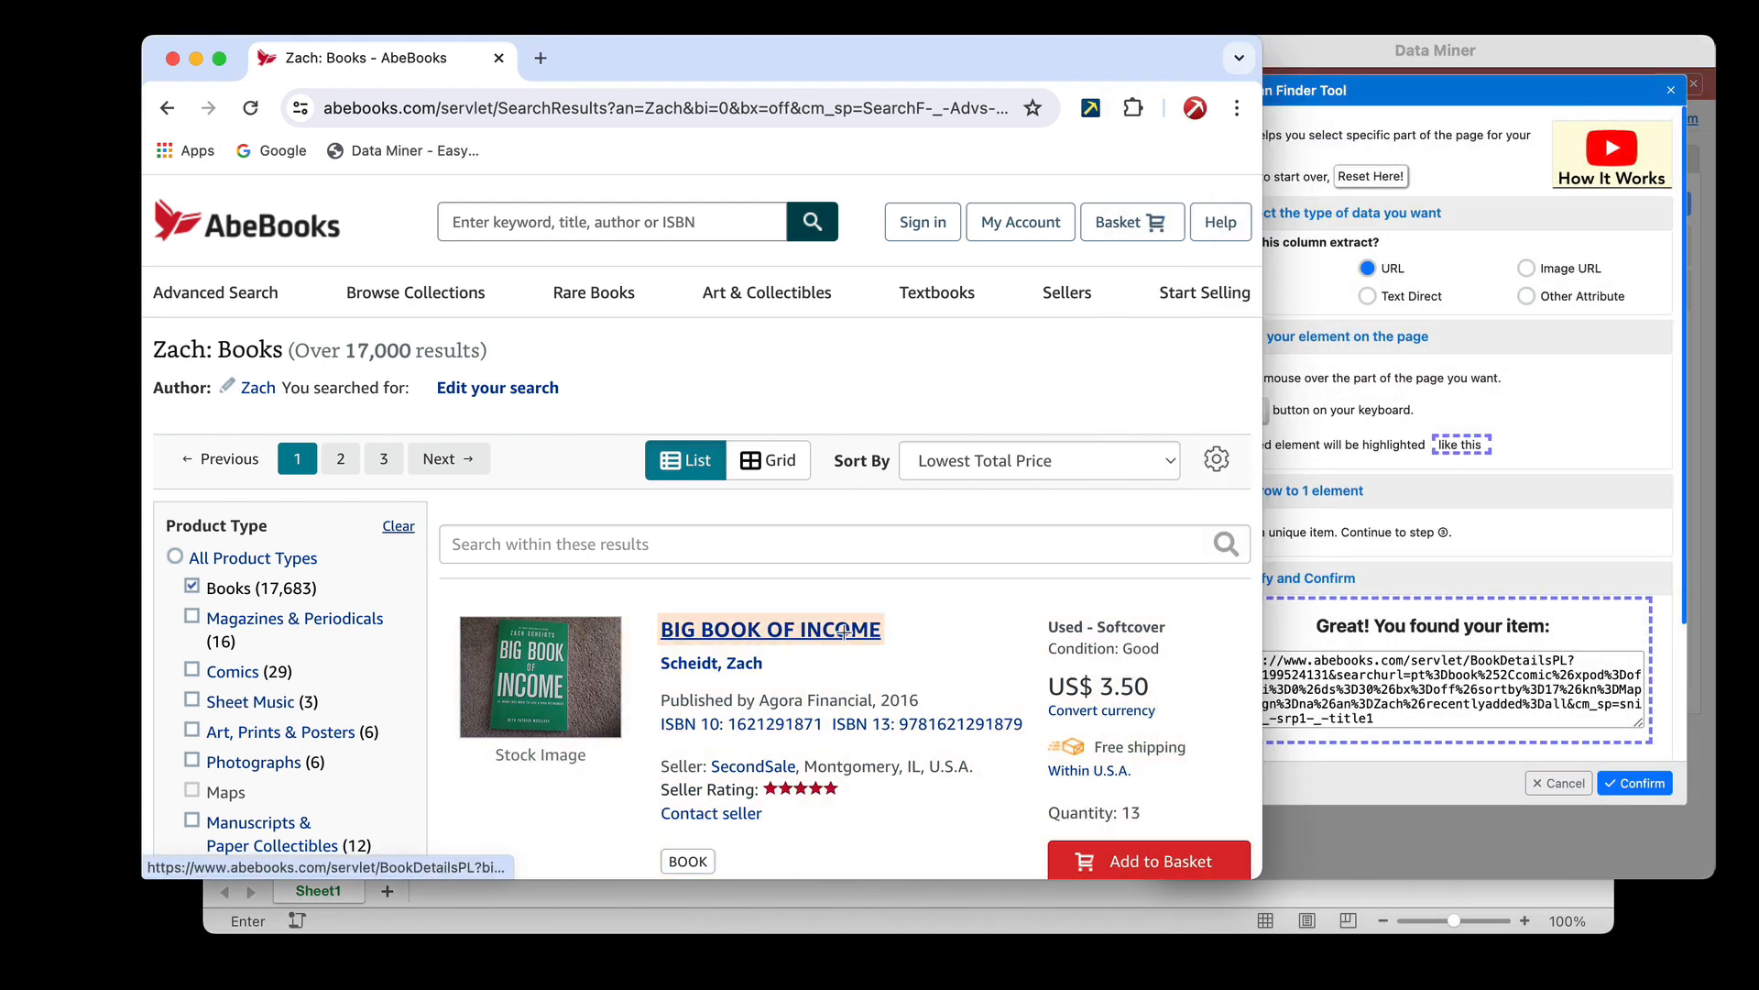
key(c)
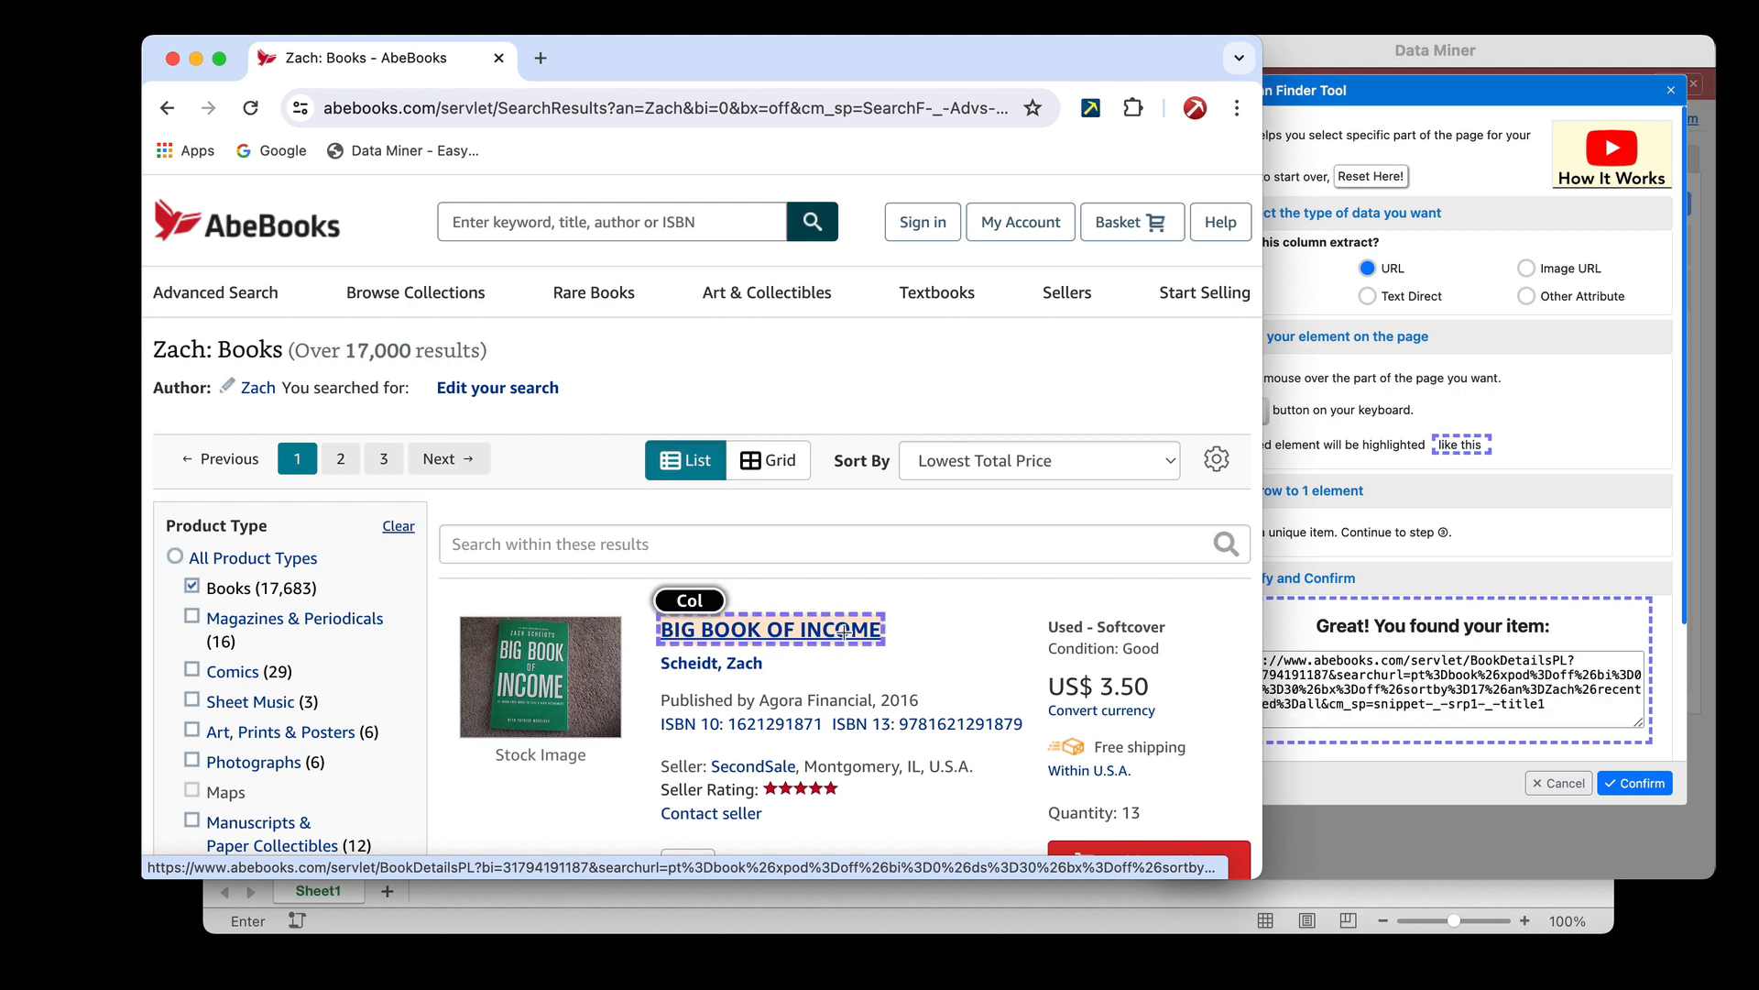
click(1647, 788)
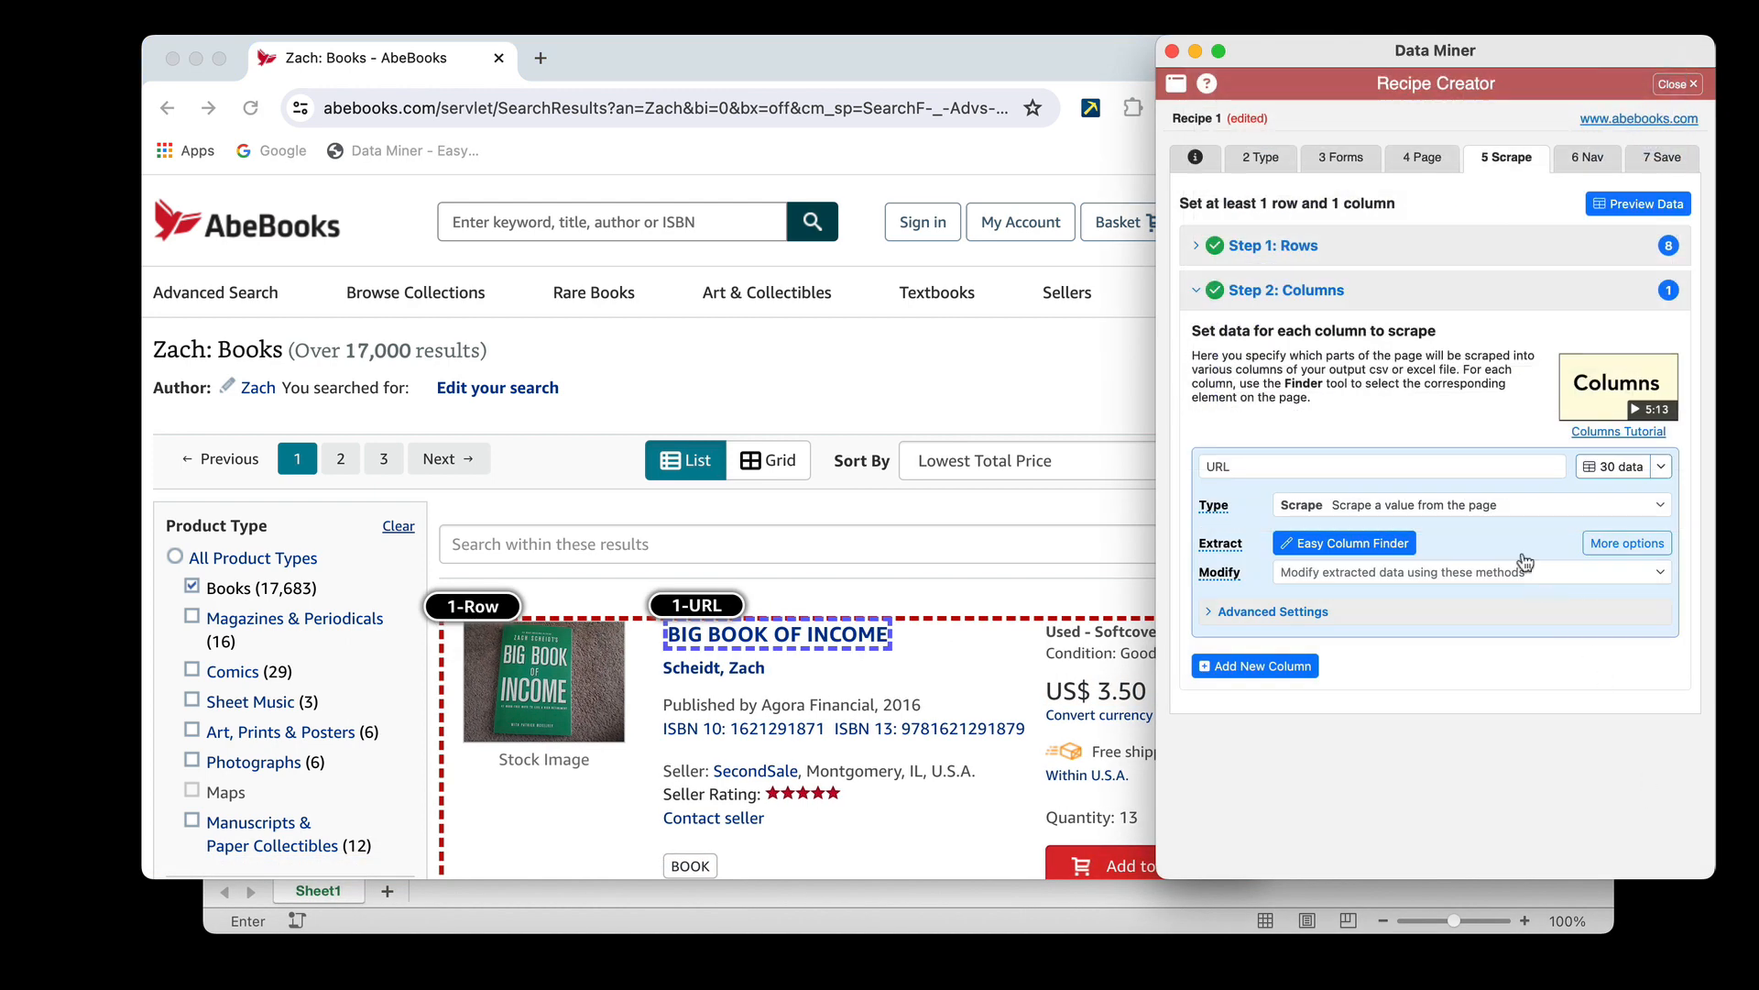
scroll(942, 631, down, 5)
click(942, 630)
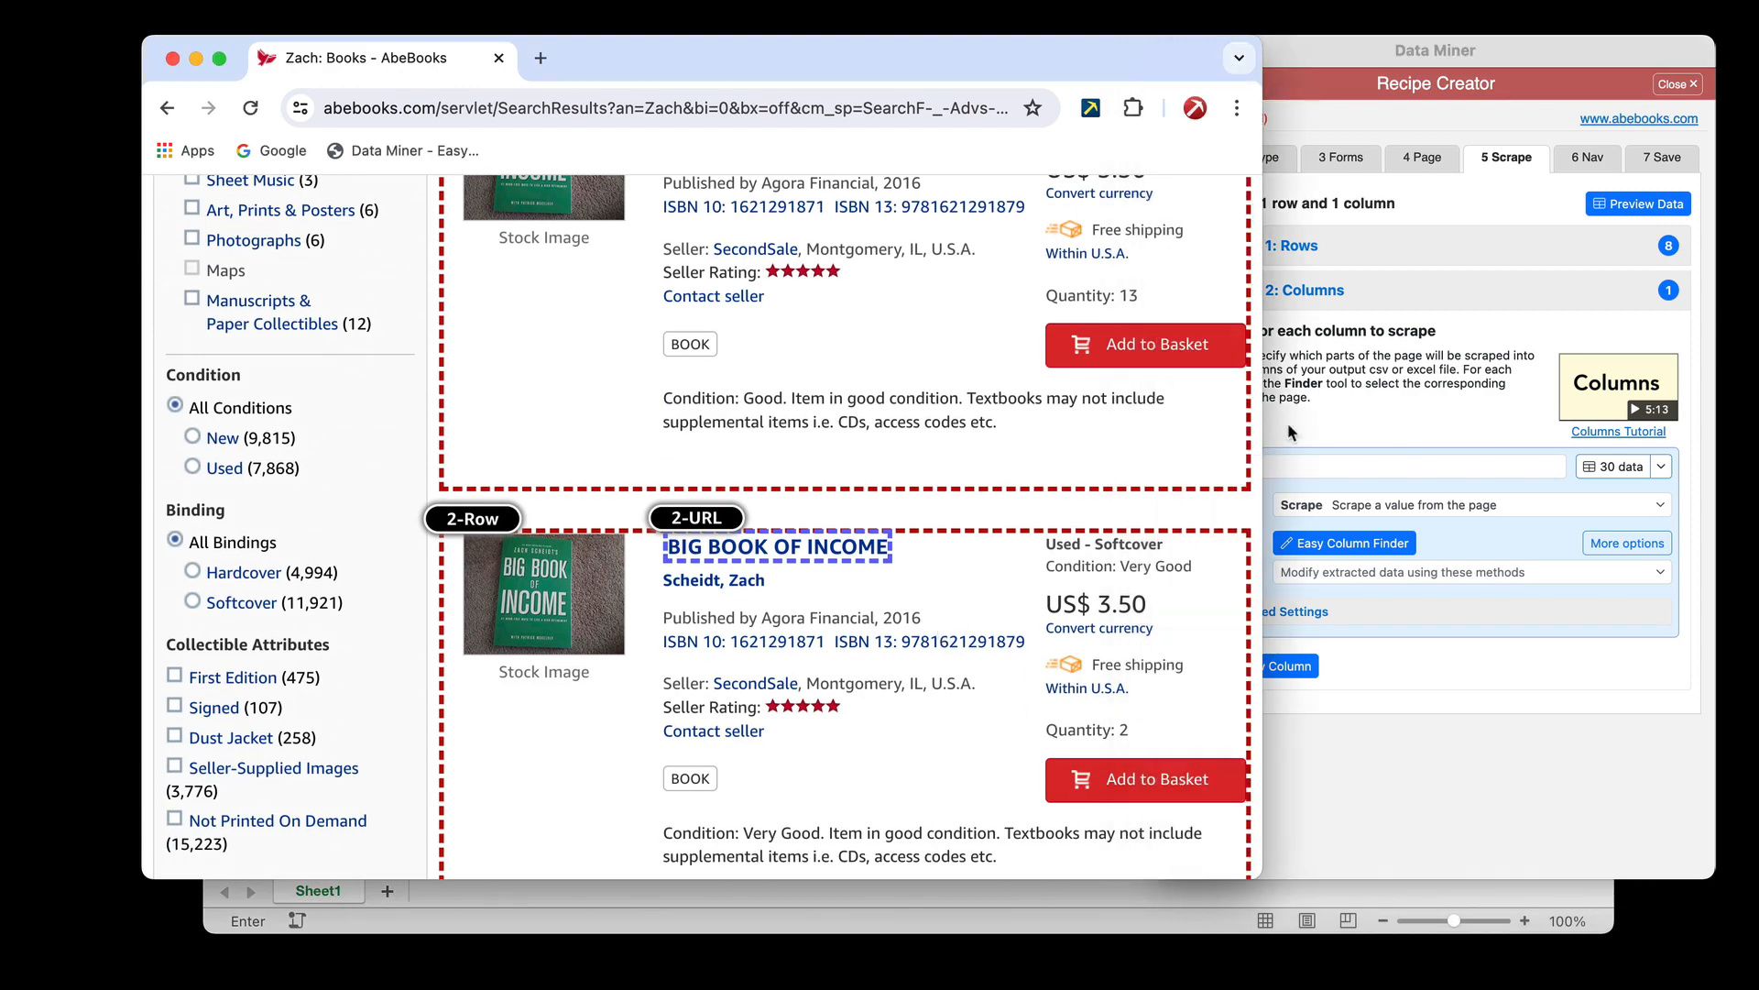
Redefine the scrape rows with the Easy Row Finder by picking the first and second listings, and confirm the selection
click(1529, 240)
click(1528, 240)
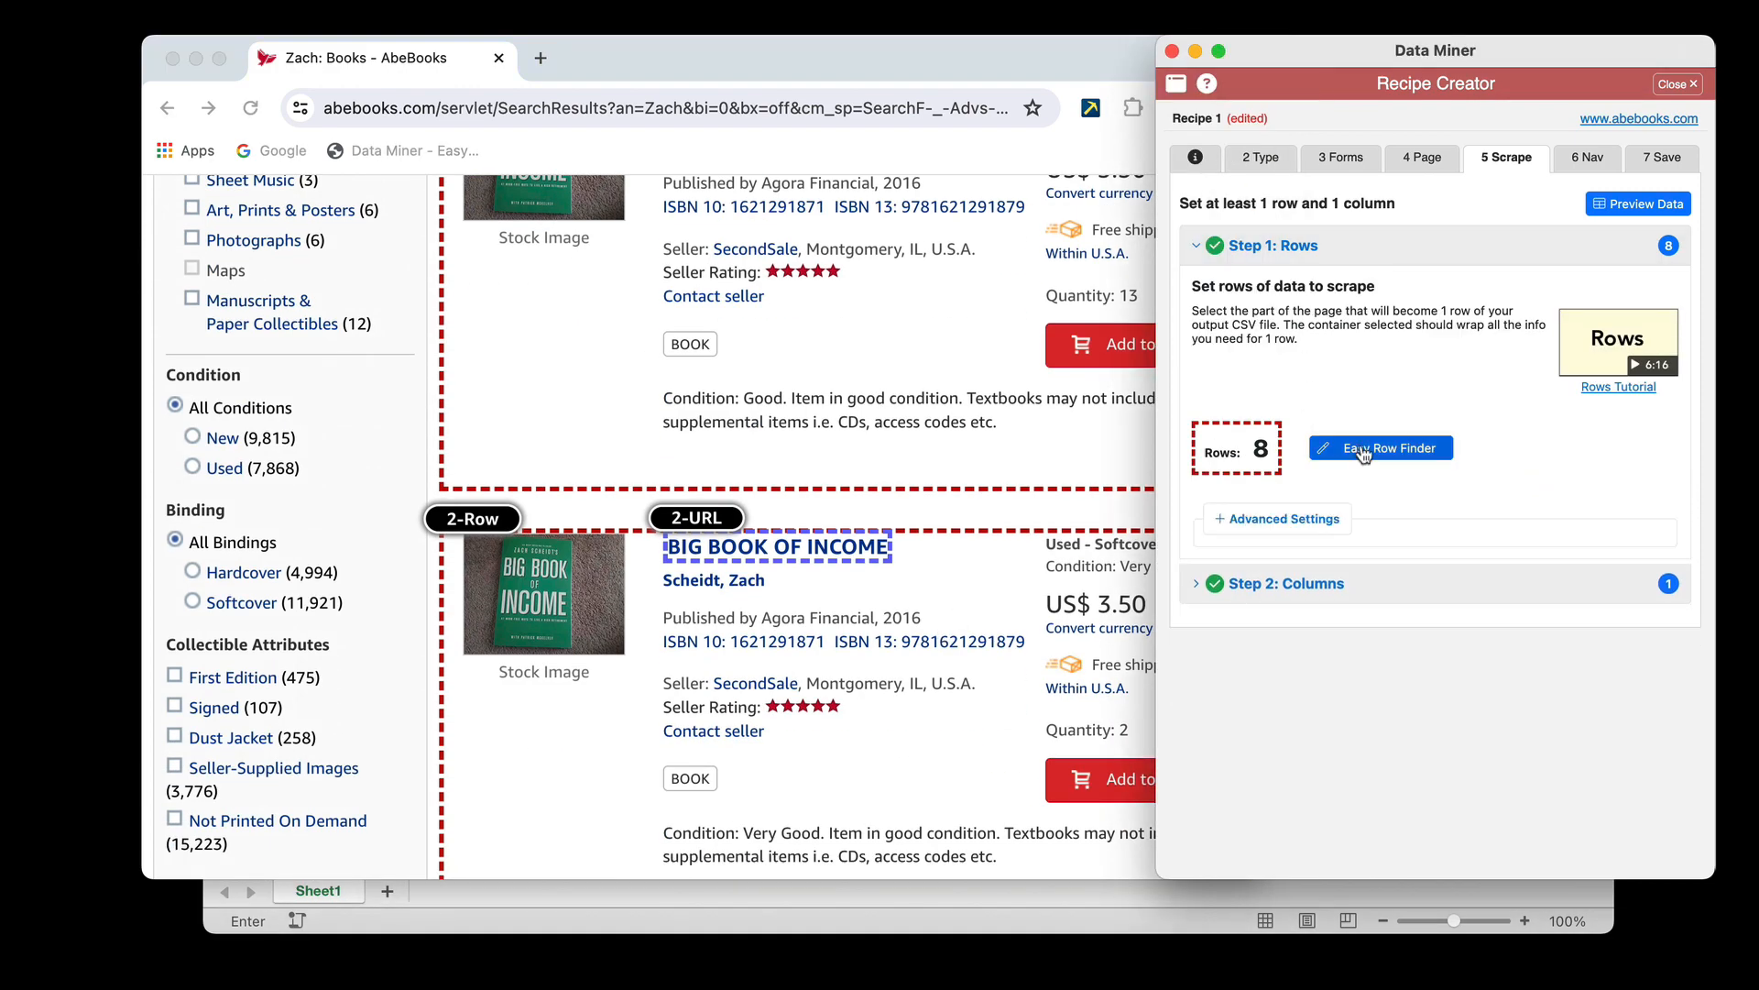
click(1383, 447)
click(915, 508)
scroll(914, 508, up, 3)
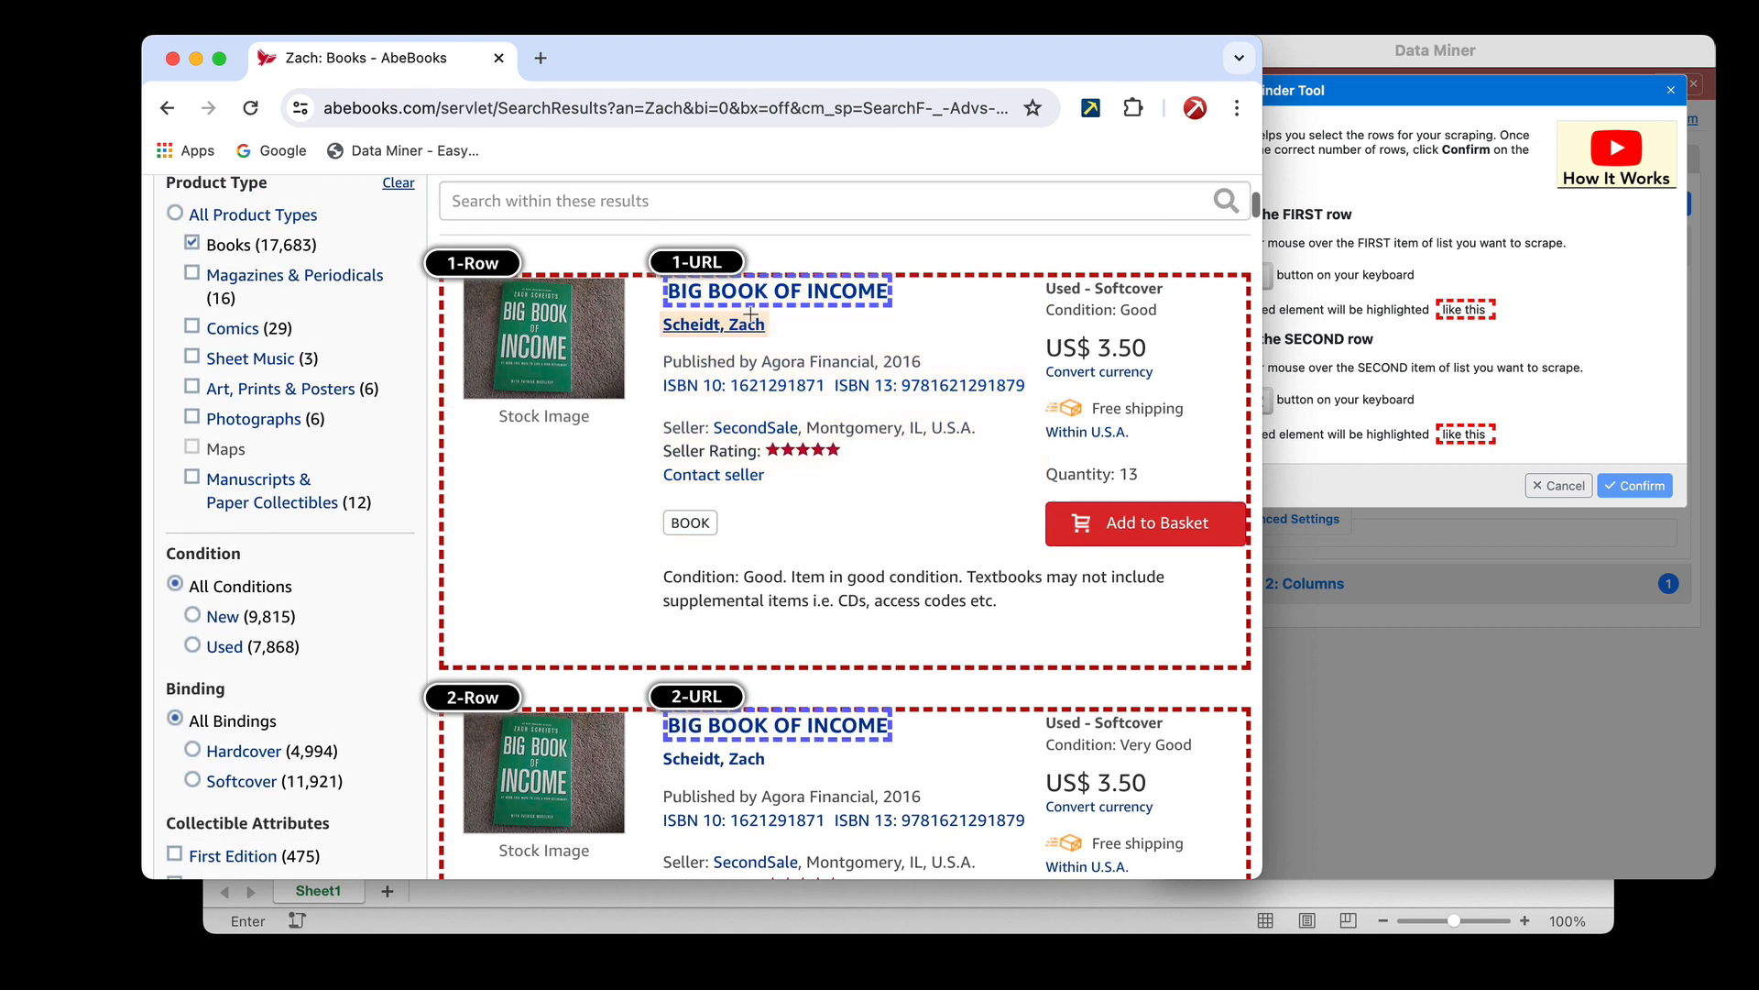
key(shift)
scroll(769, 559, down, 3)
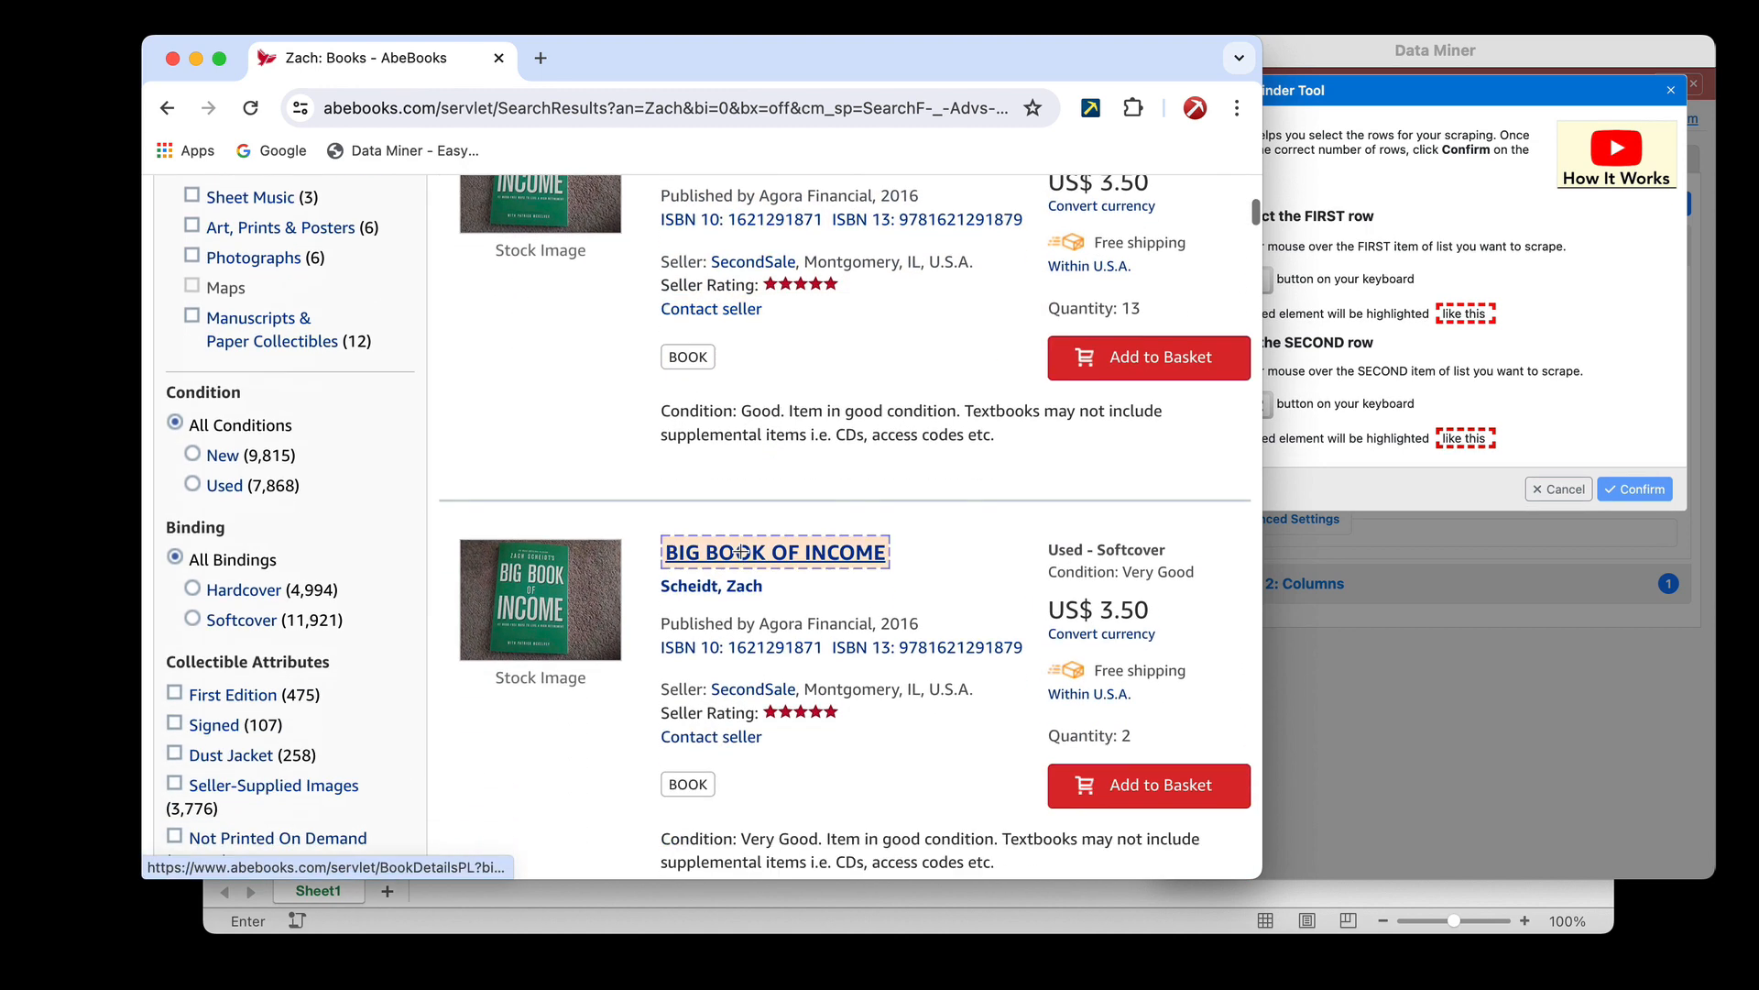
key(shift)
click(1639, 608)
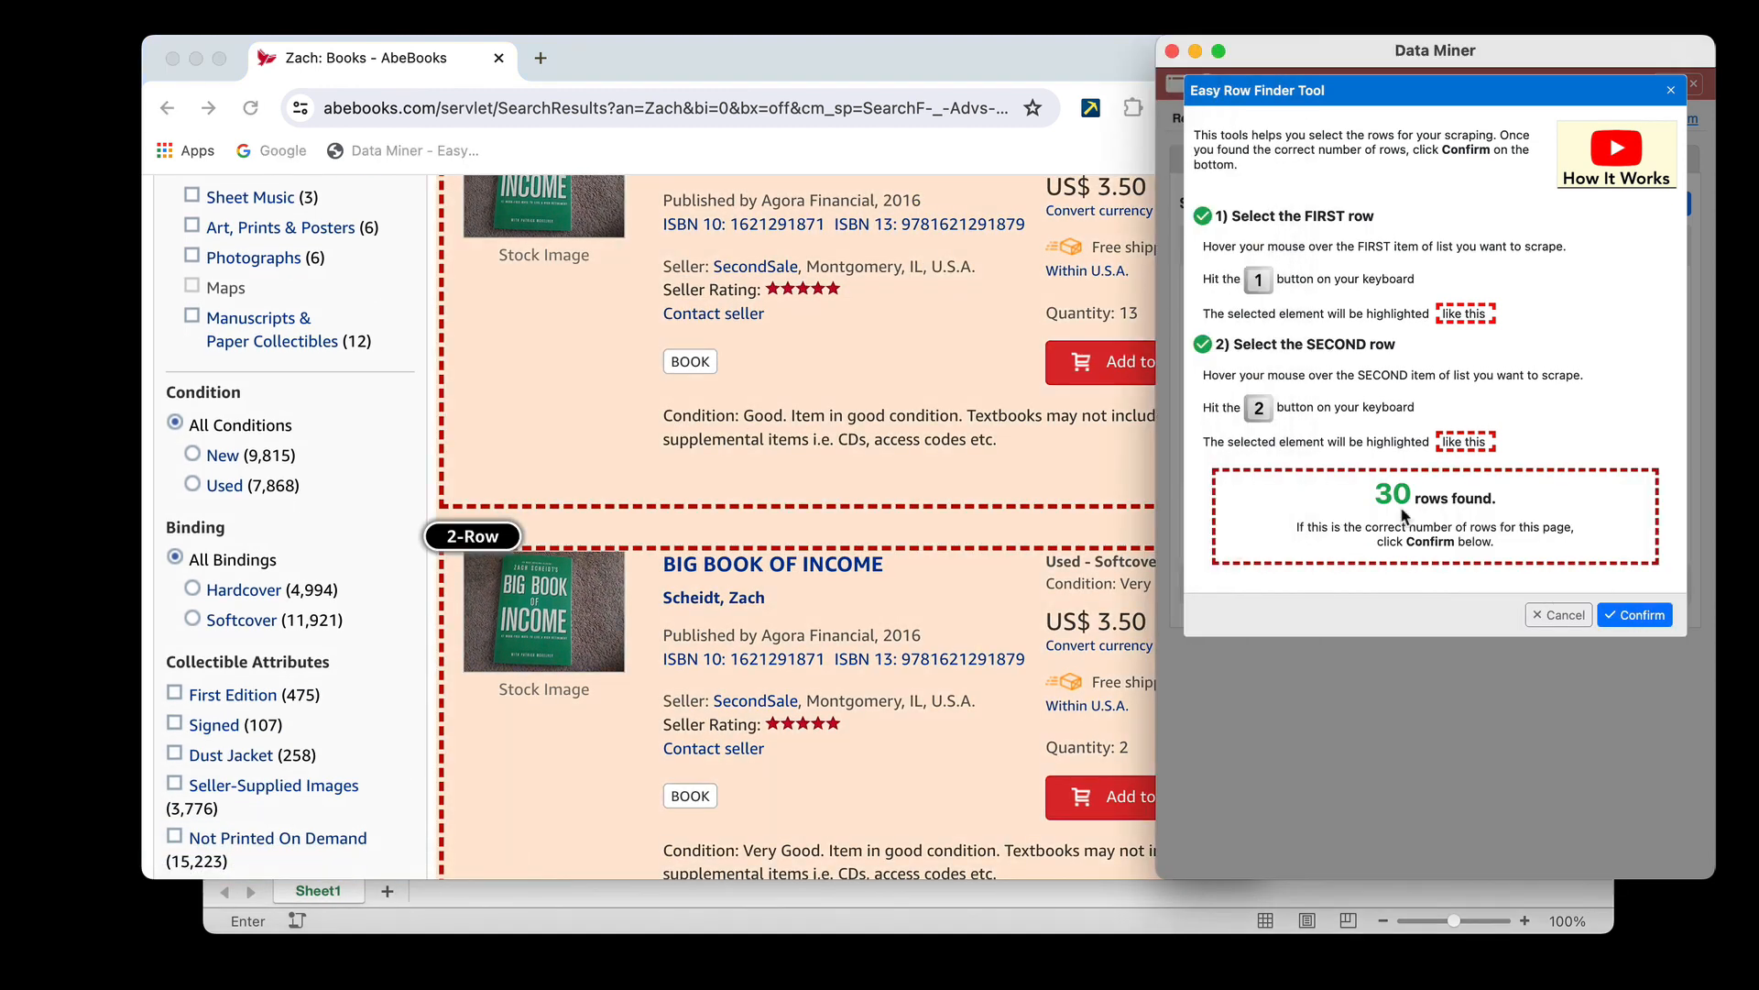
click(1635, 613)
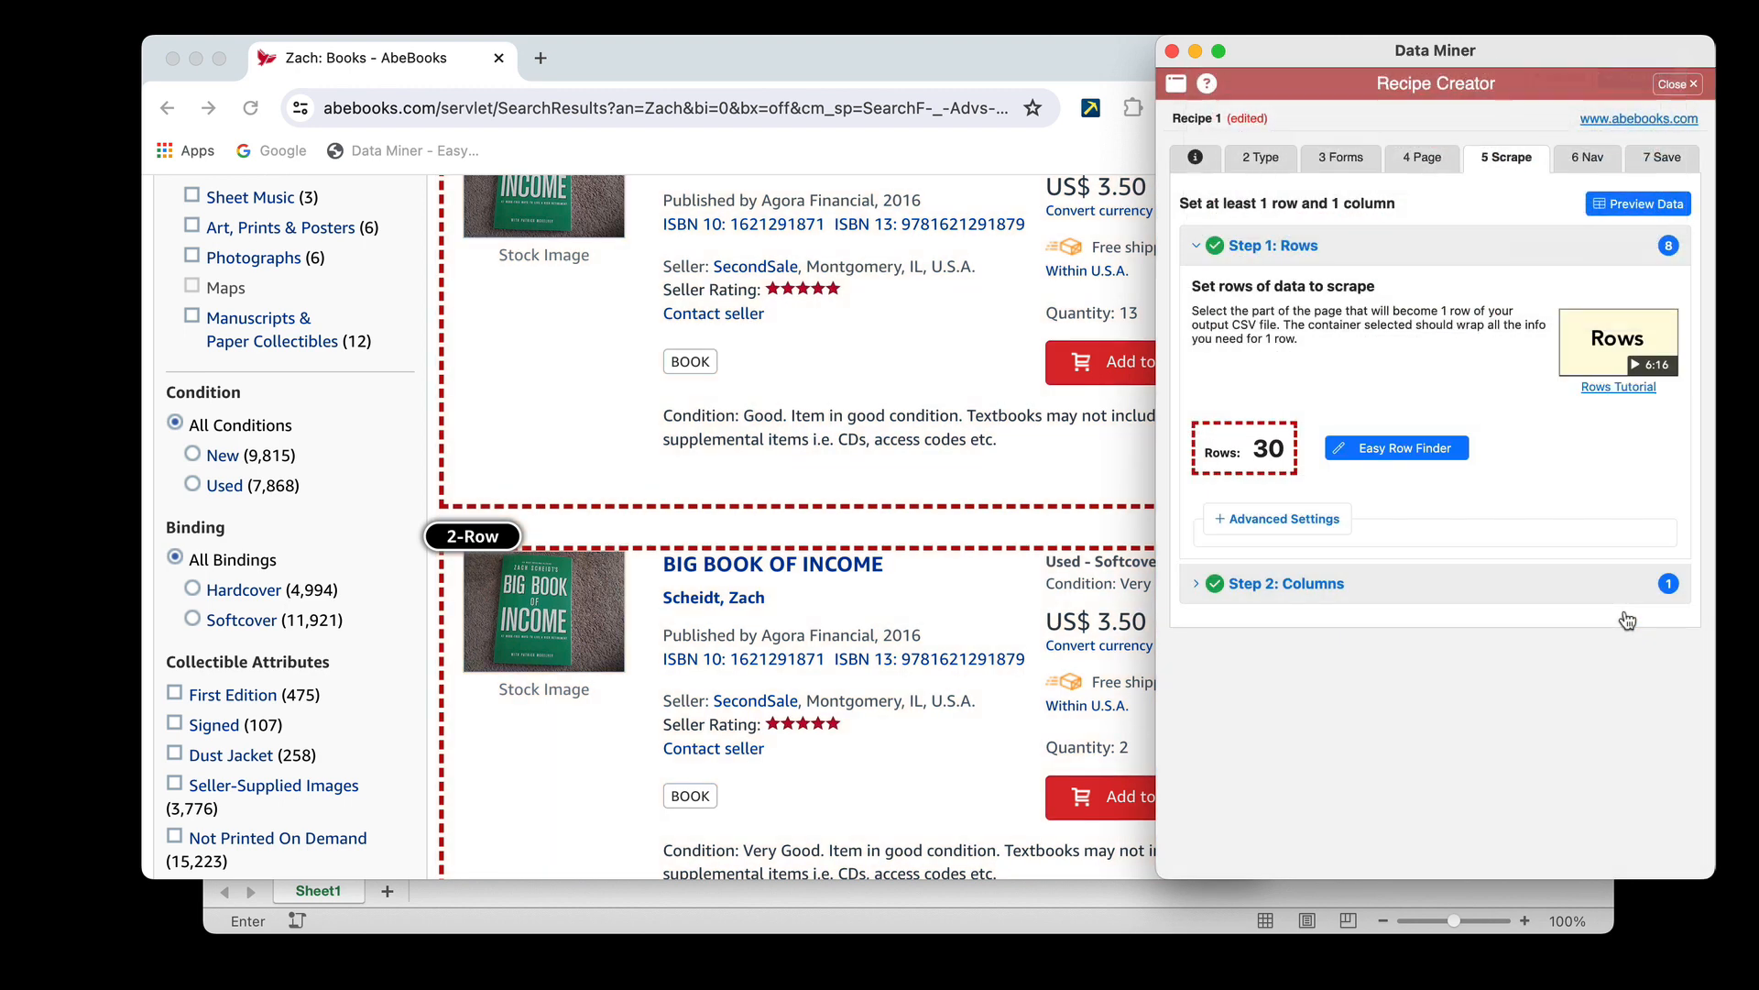
Review the list of links extracted by the URL column down to its end
click(1330, 600)
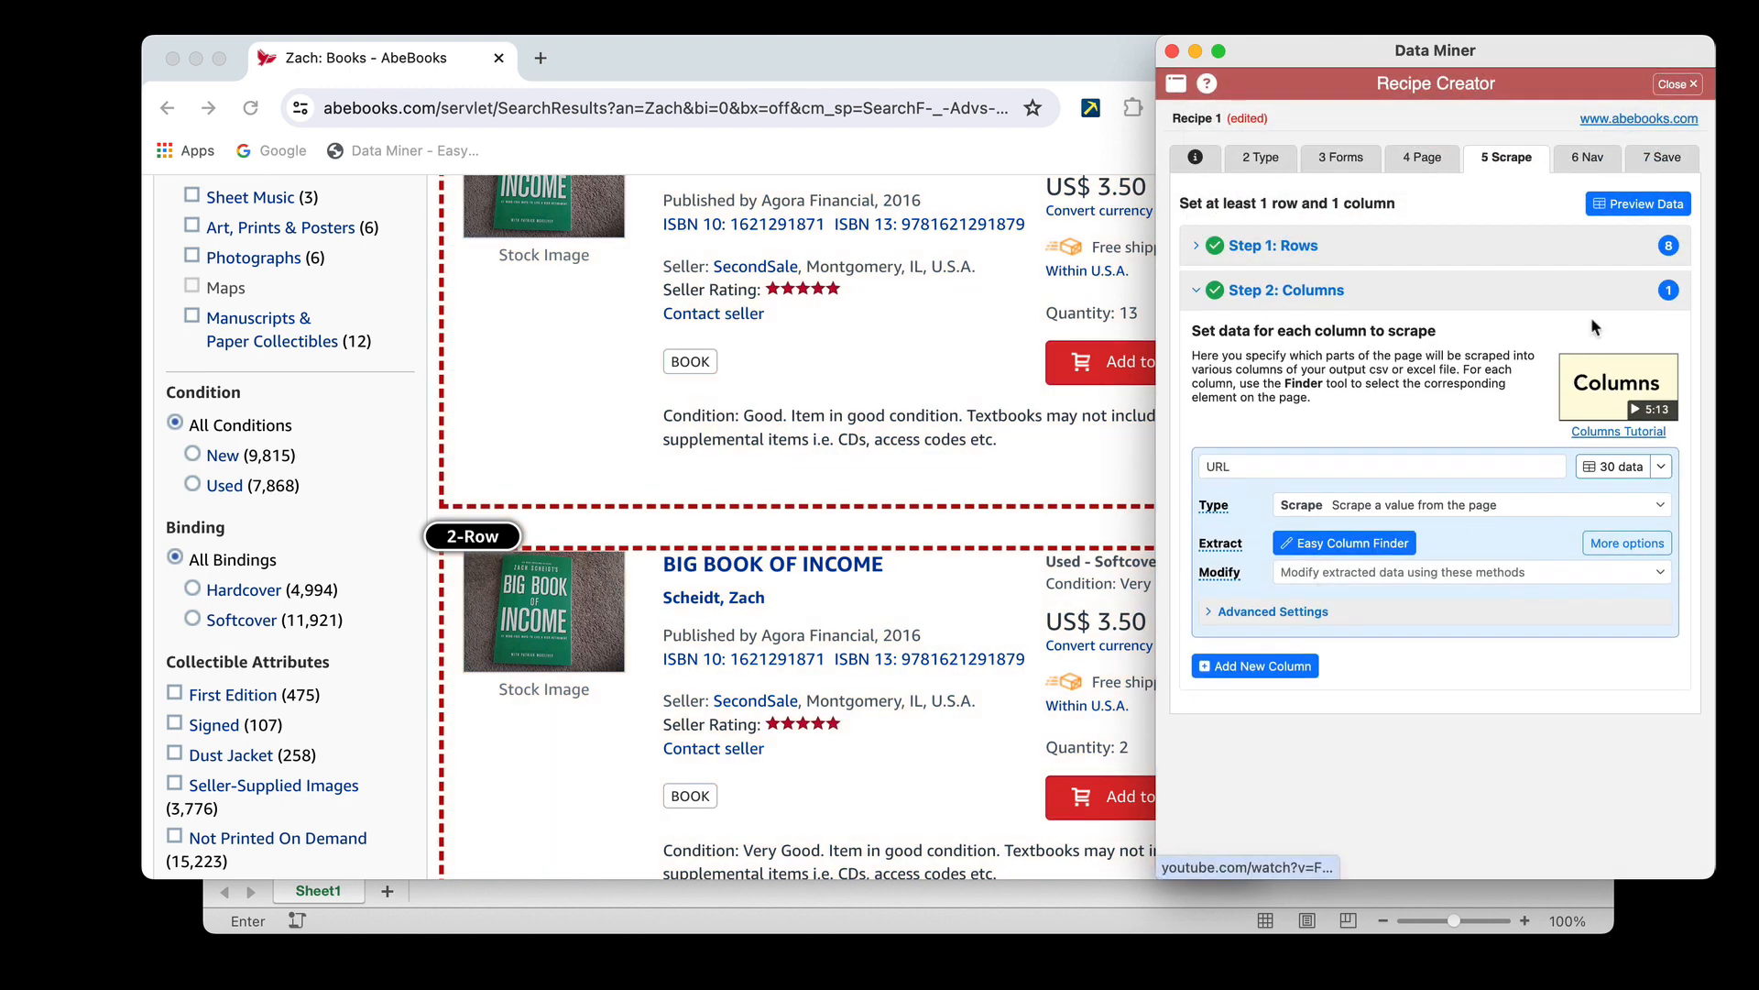
click(1618, 468)
scroll(1441, 257, down, 5)
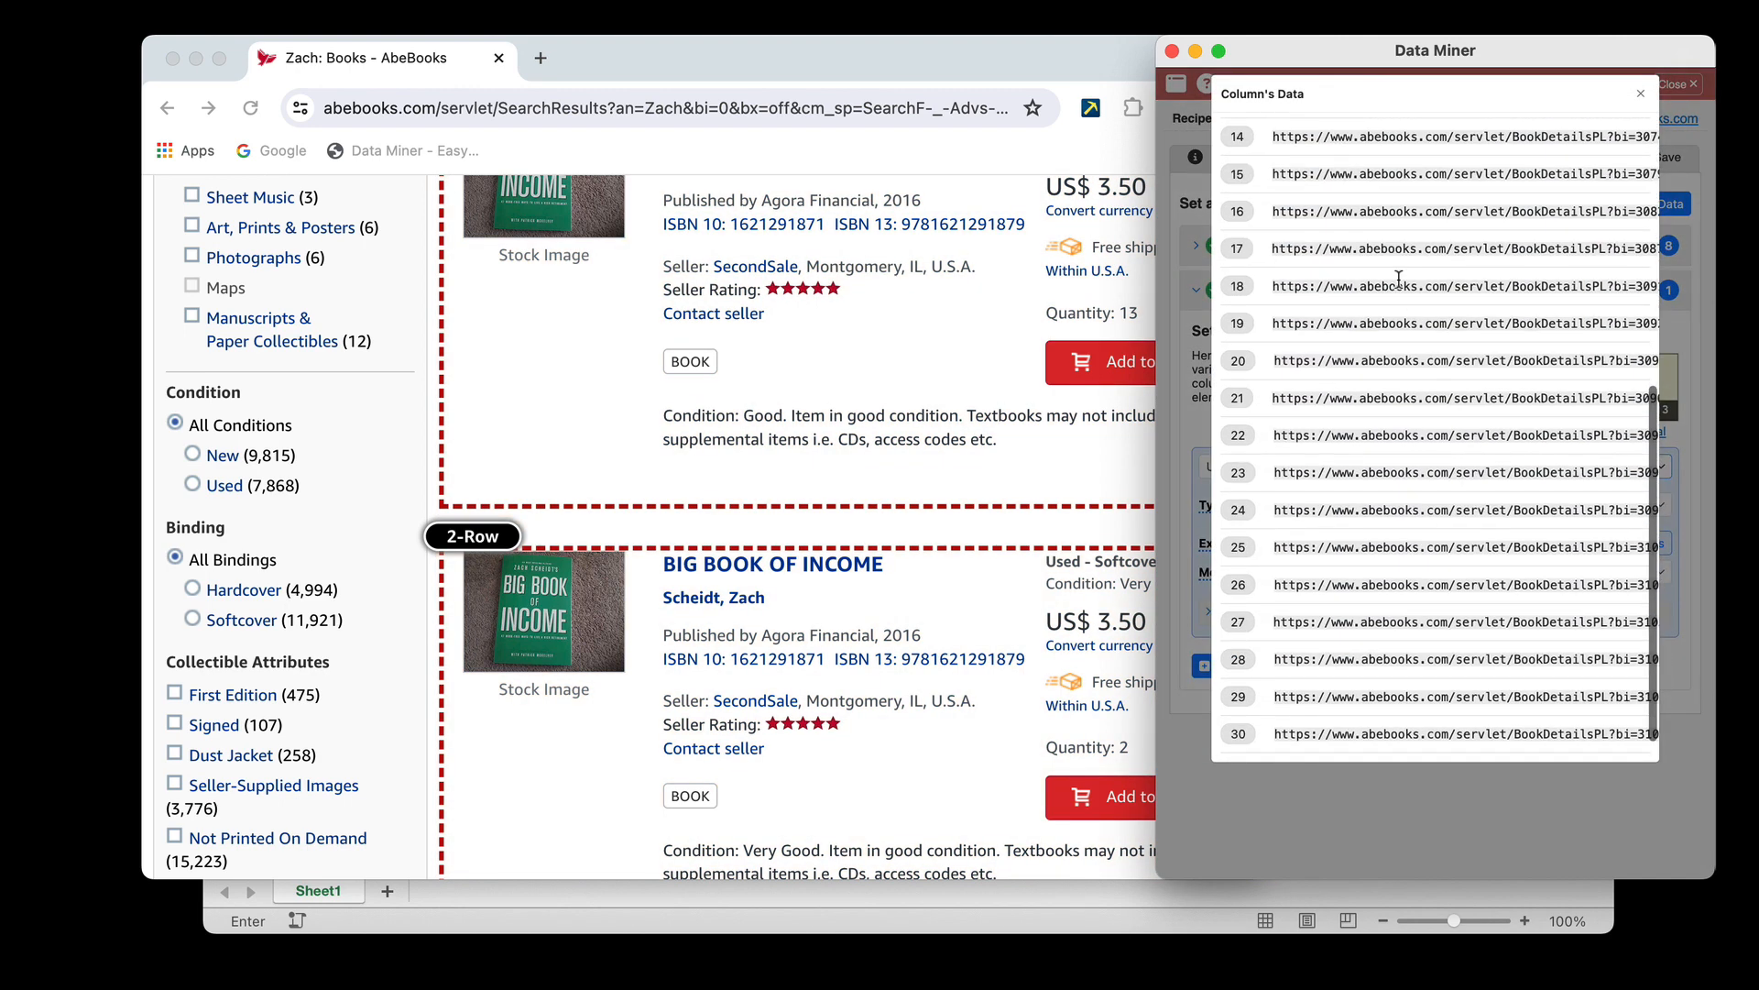
click(1642, 94)
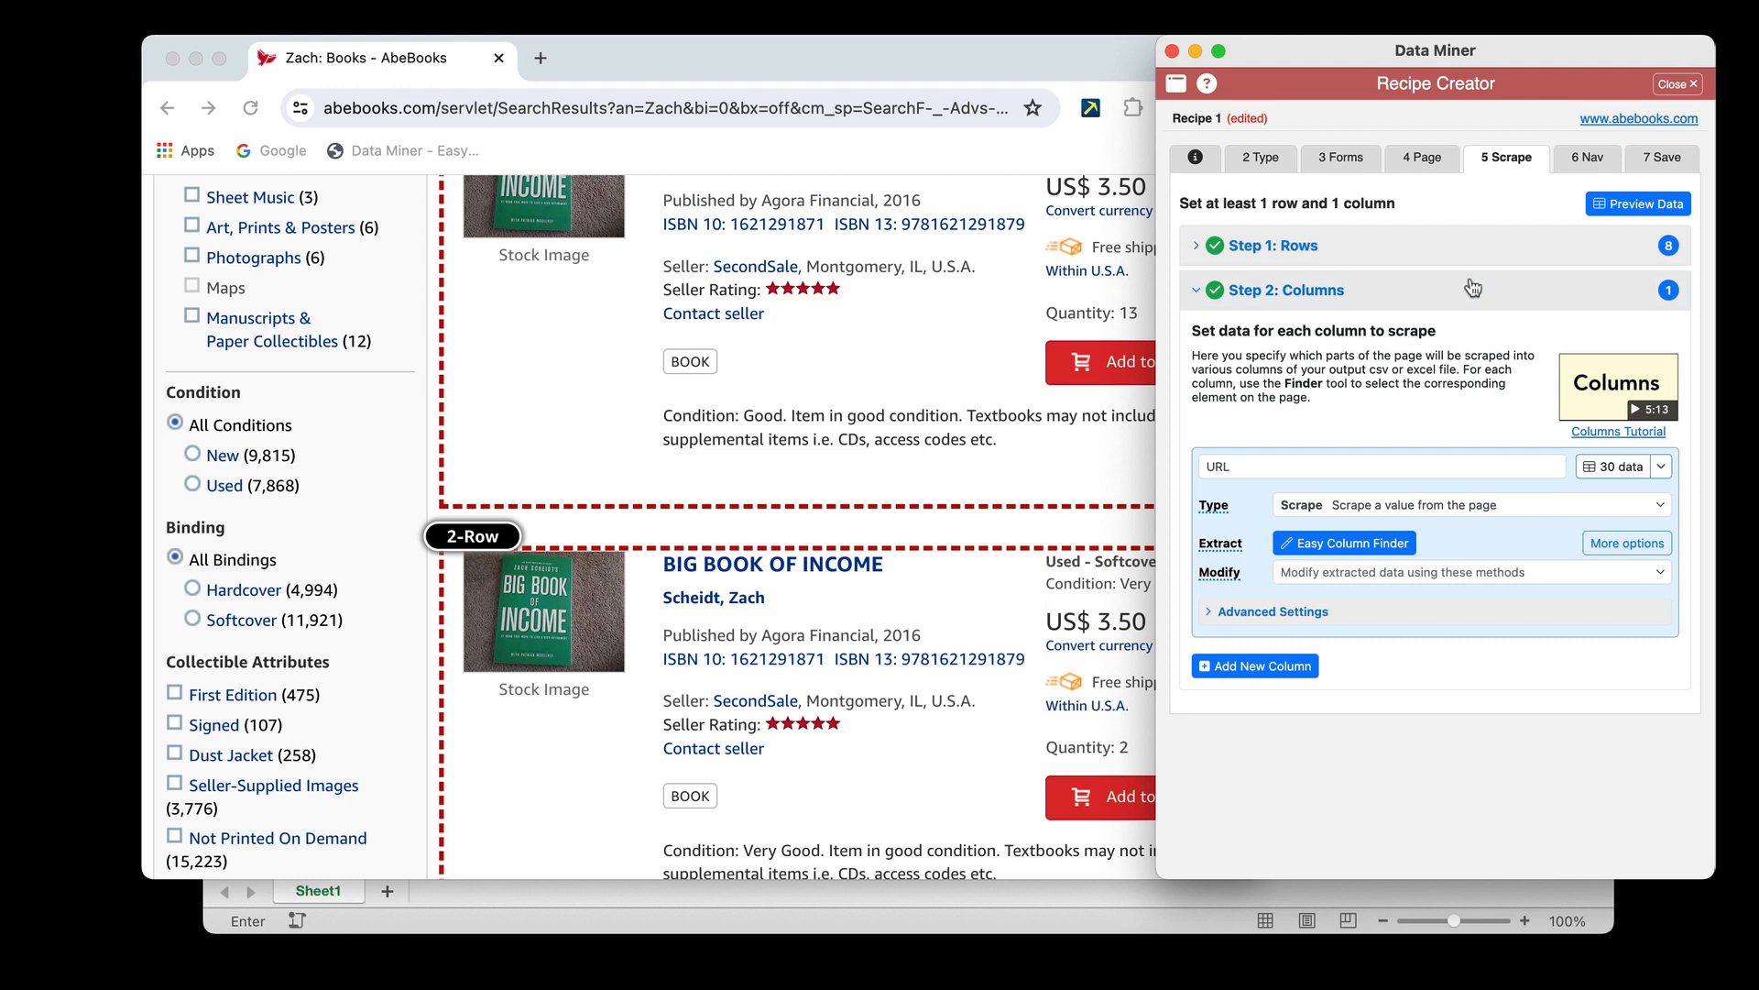
Set the results page's Next link as the recipe's navigation element with the Easy Nav Finder and test it
click(1591, 159)
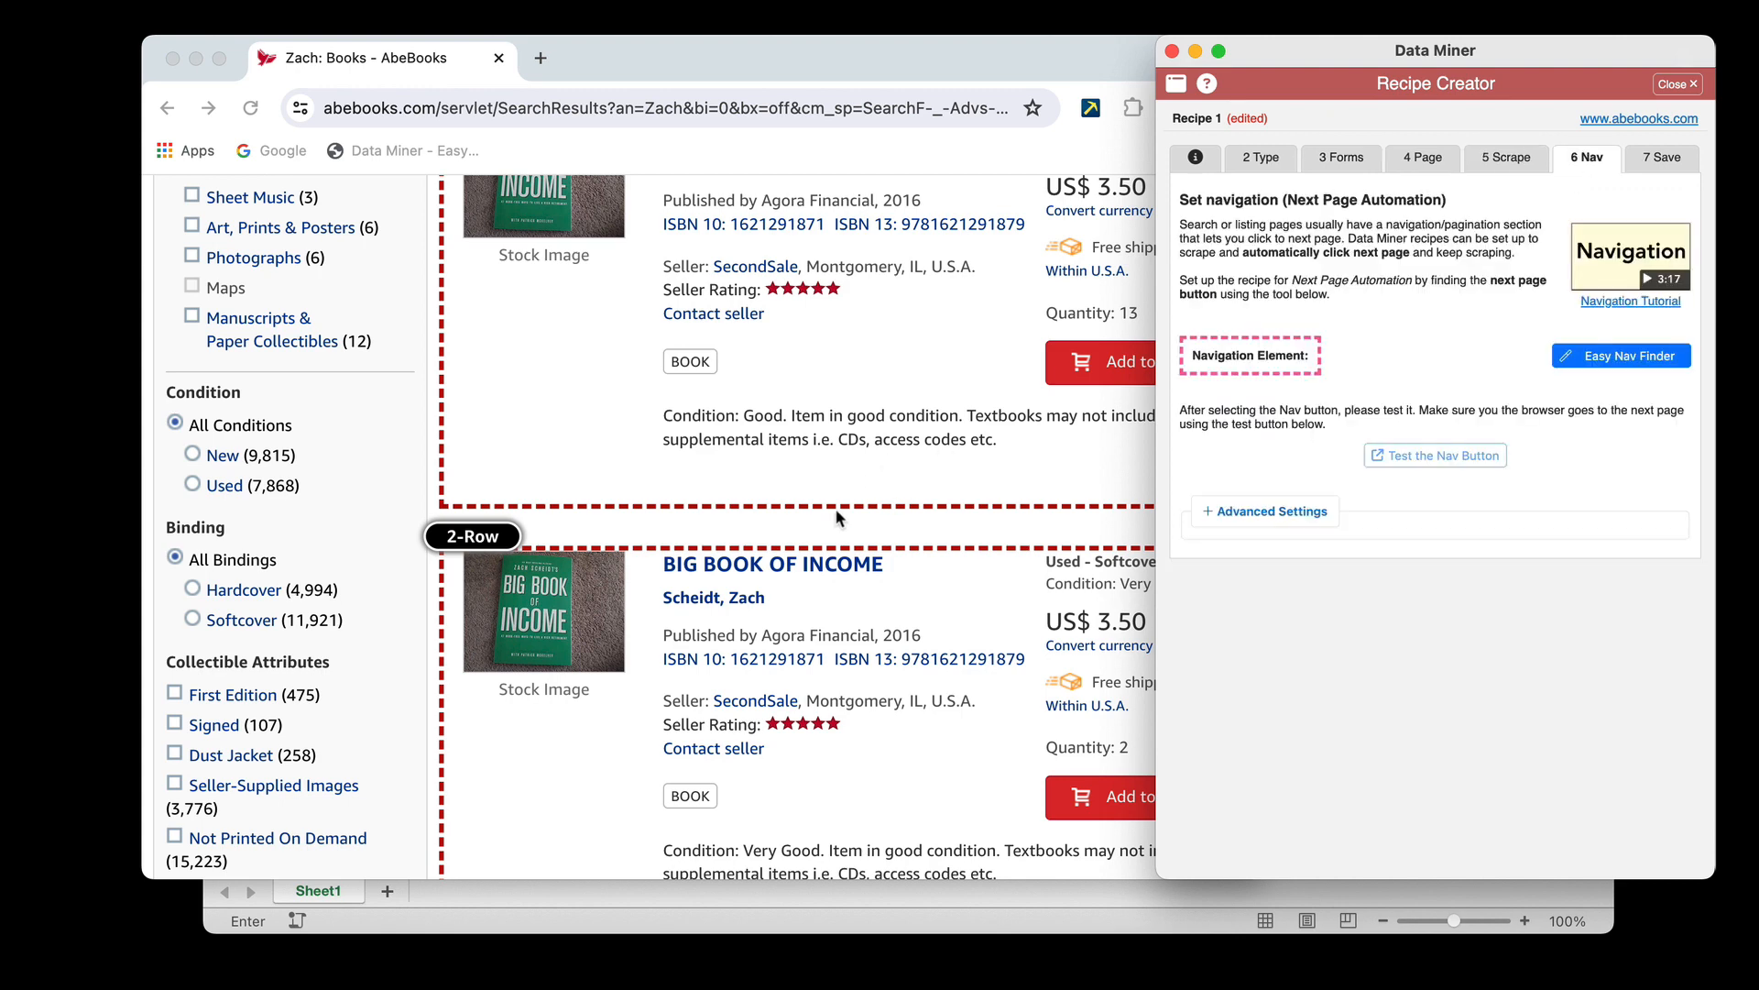
scroll(807, 495, up, 5)
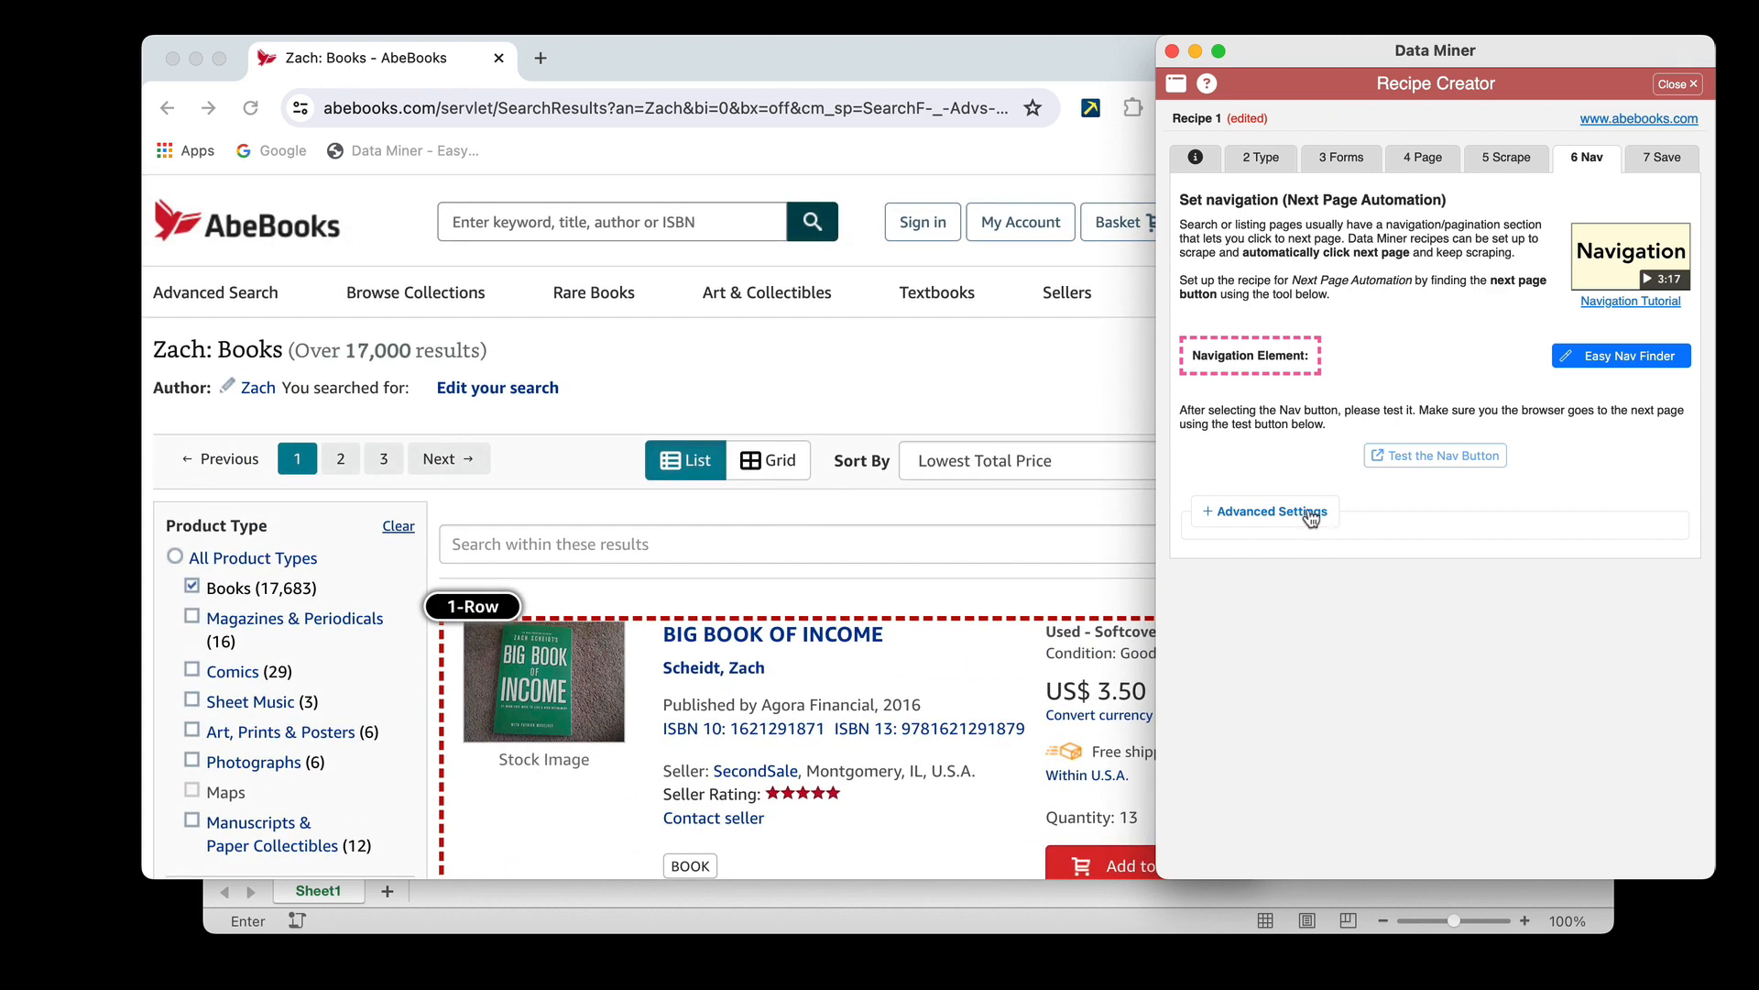
click(1624, 367)
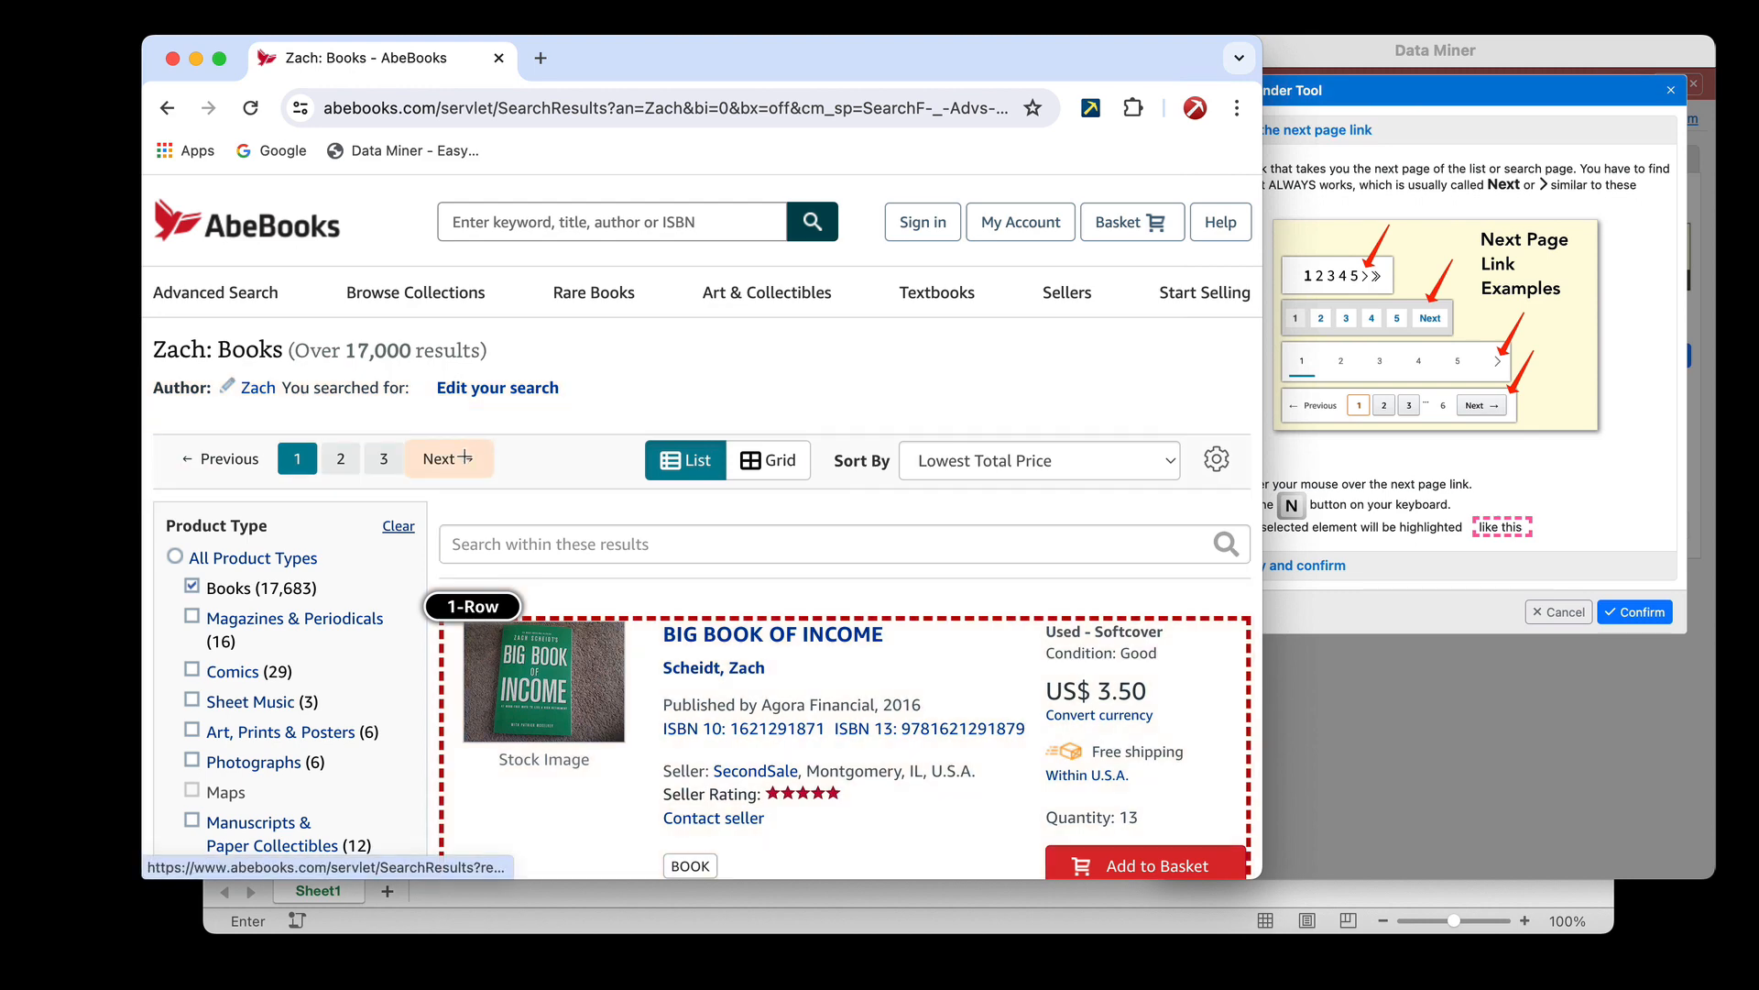
key(n)
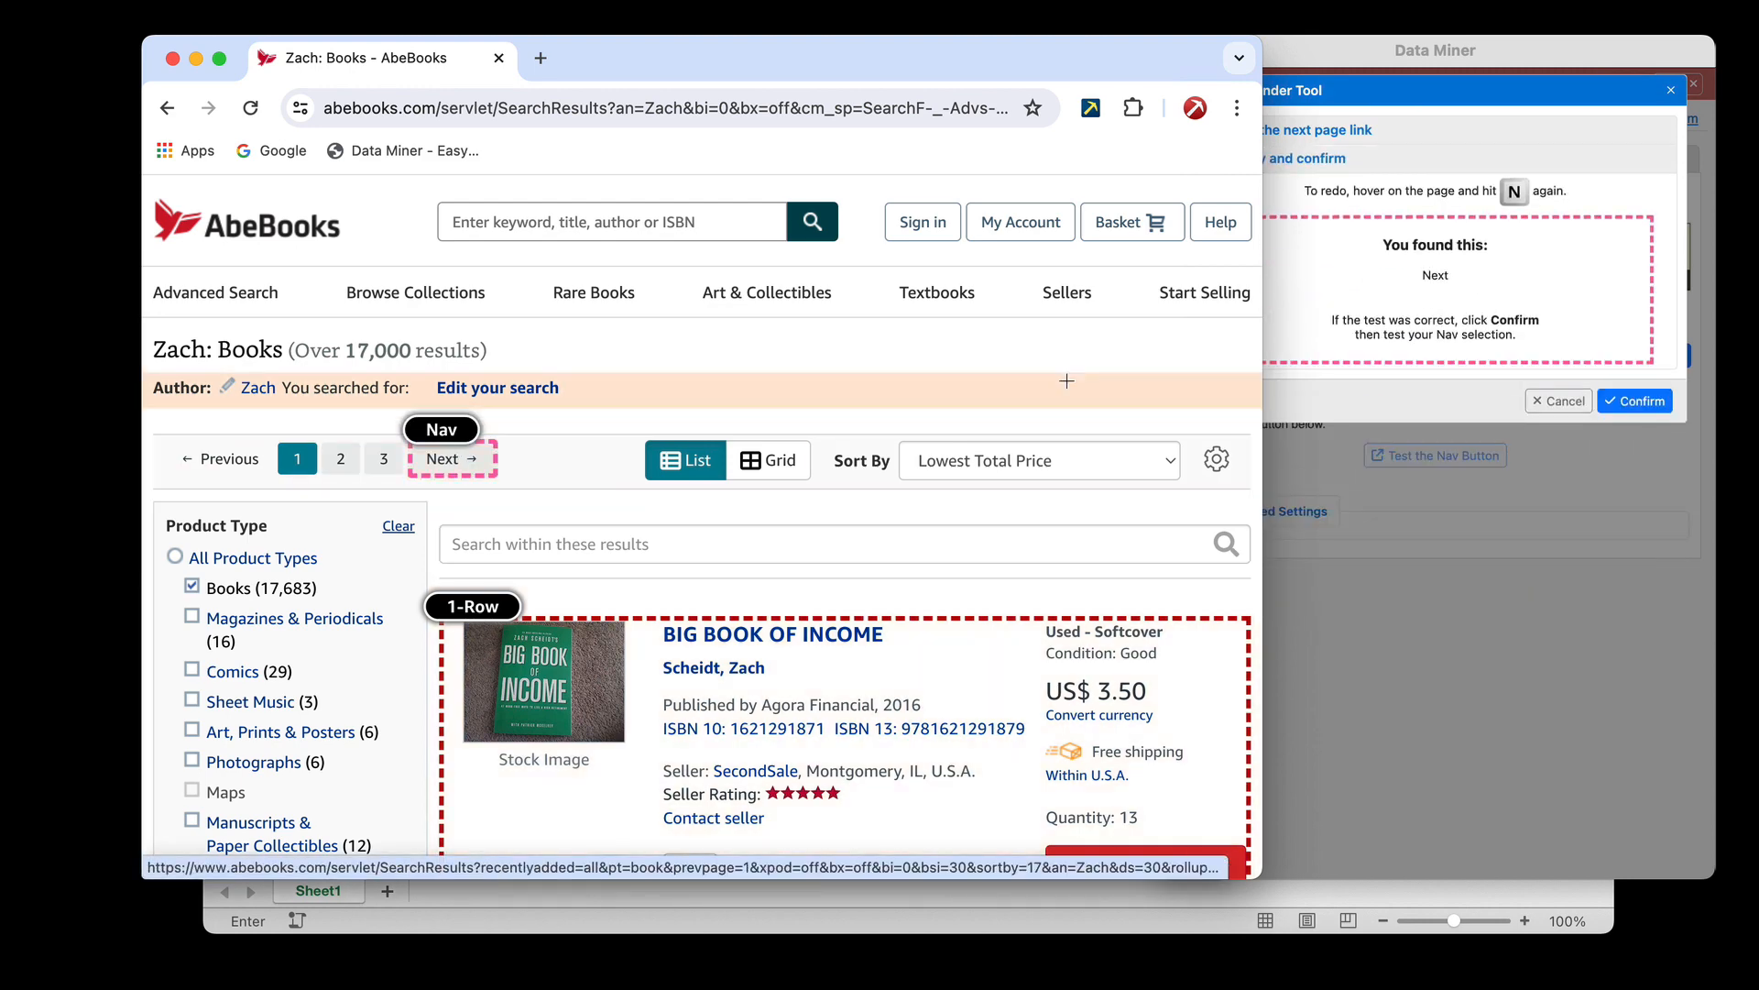
click(1650, 399)
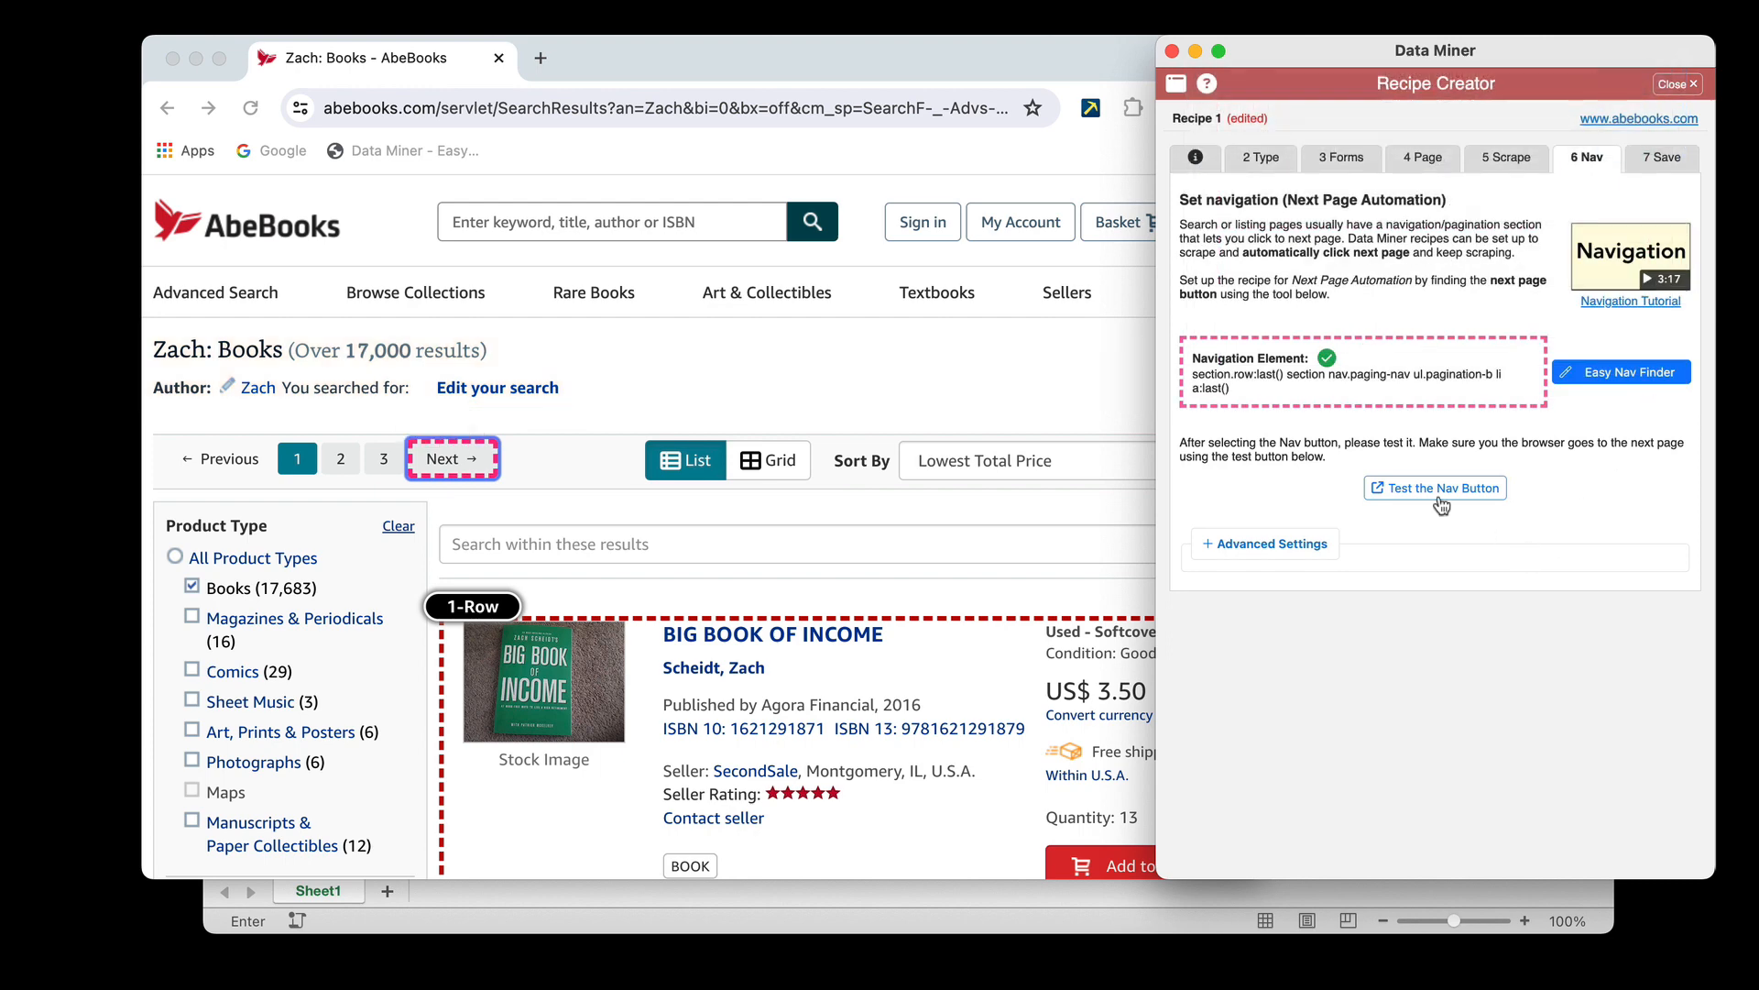
click(1442, 492)
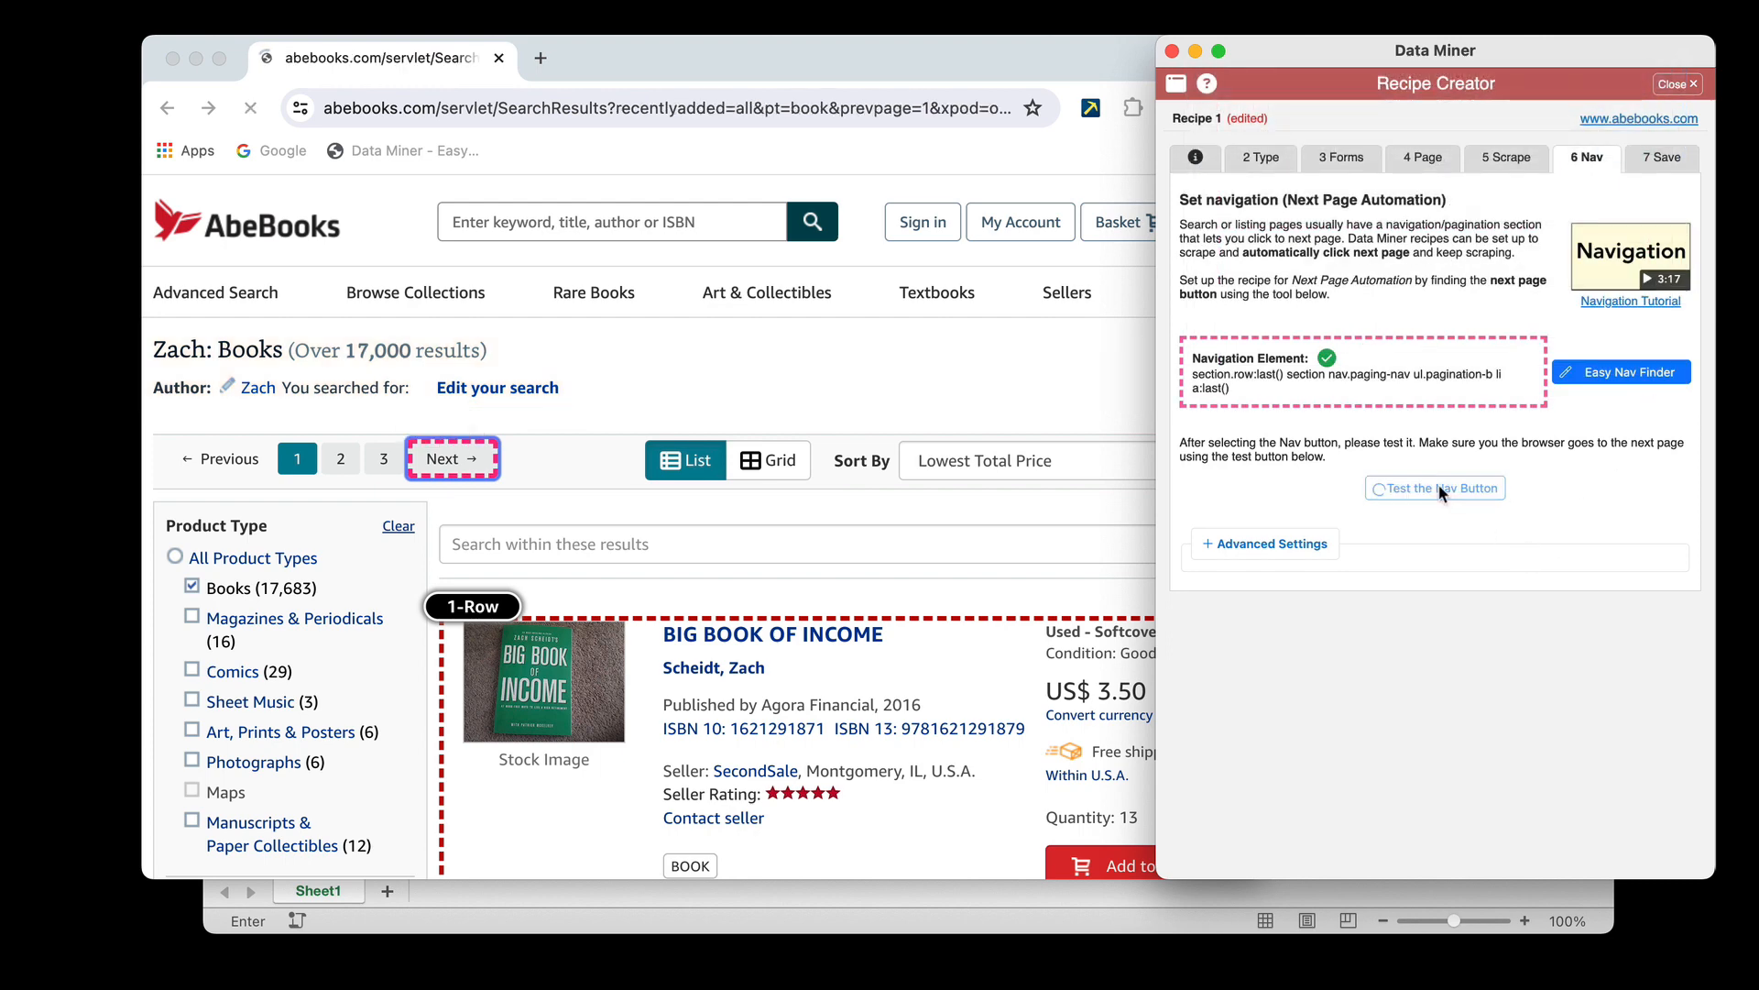
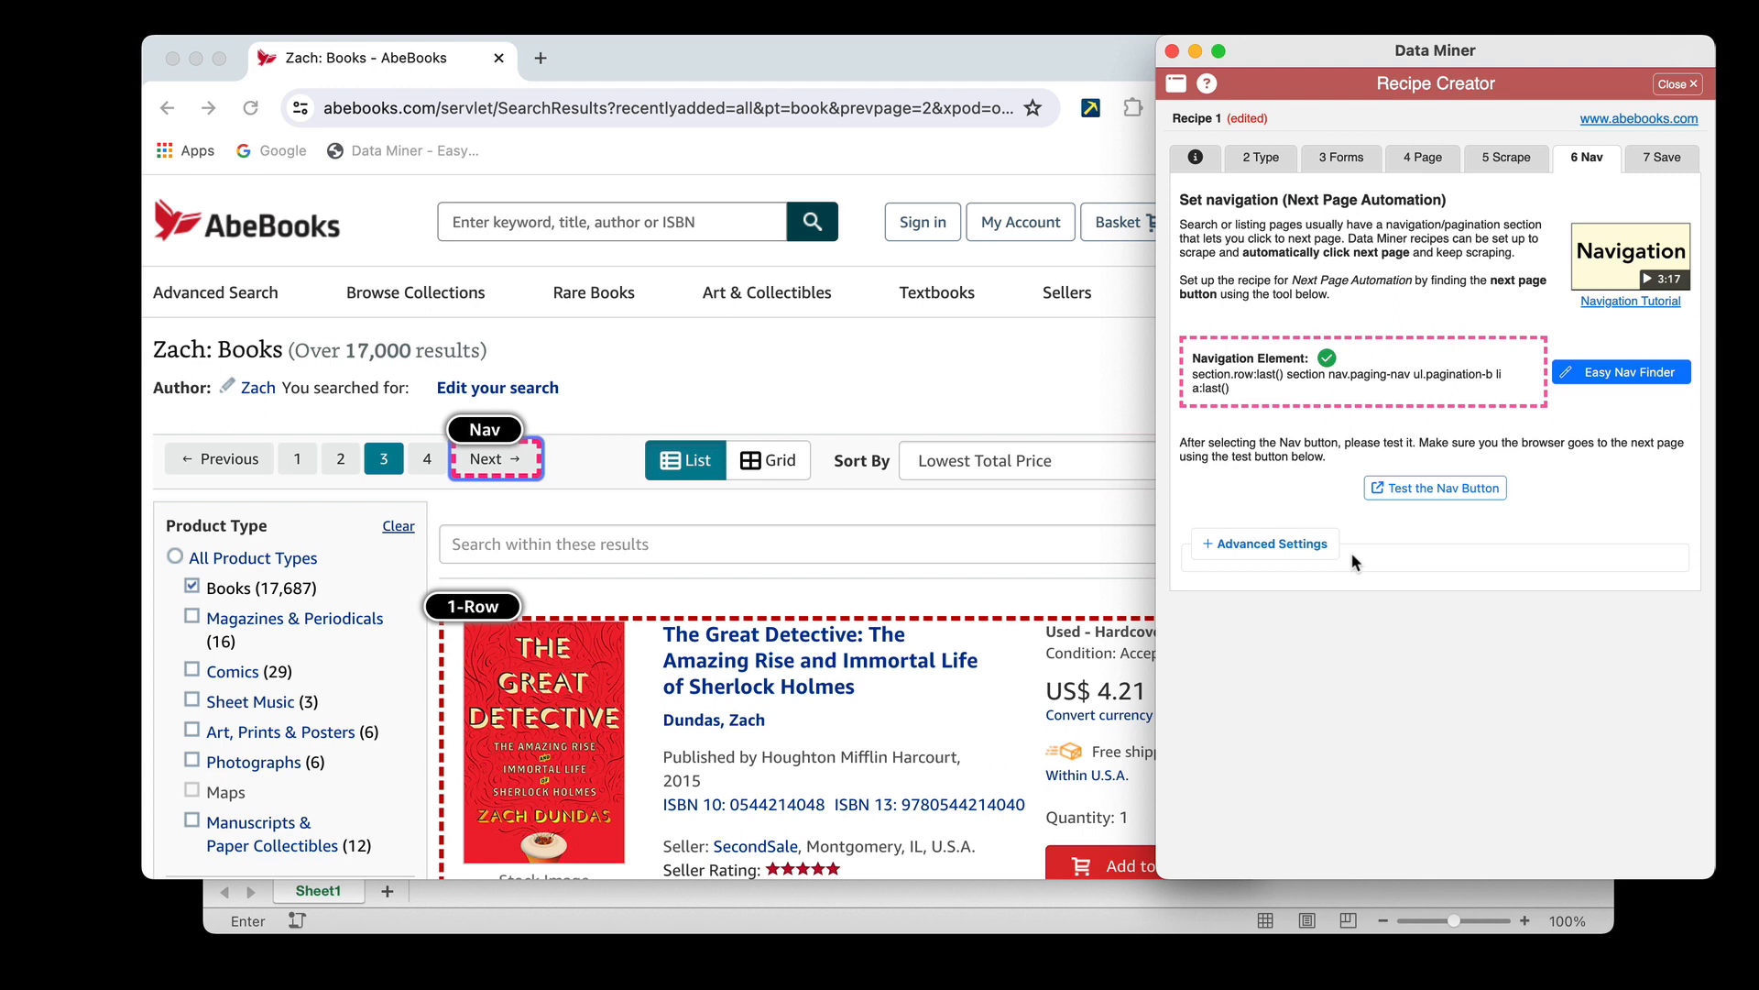
Name the recipe "Form Fill Test - URL List", save it and close the Recipe Creator
click(1668, 160)
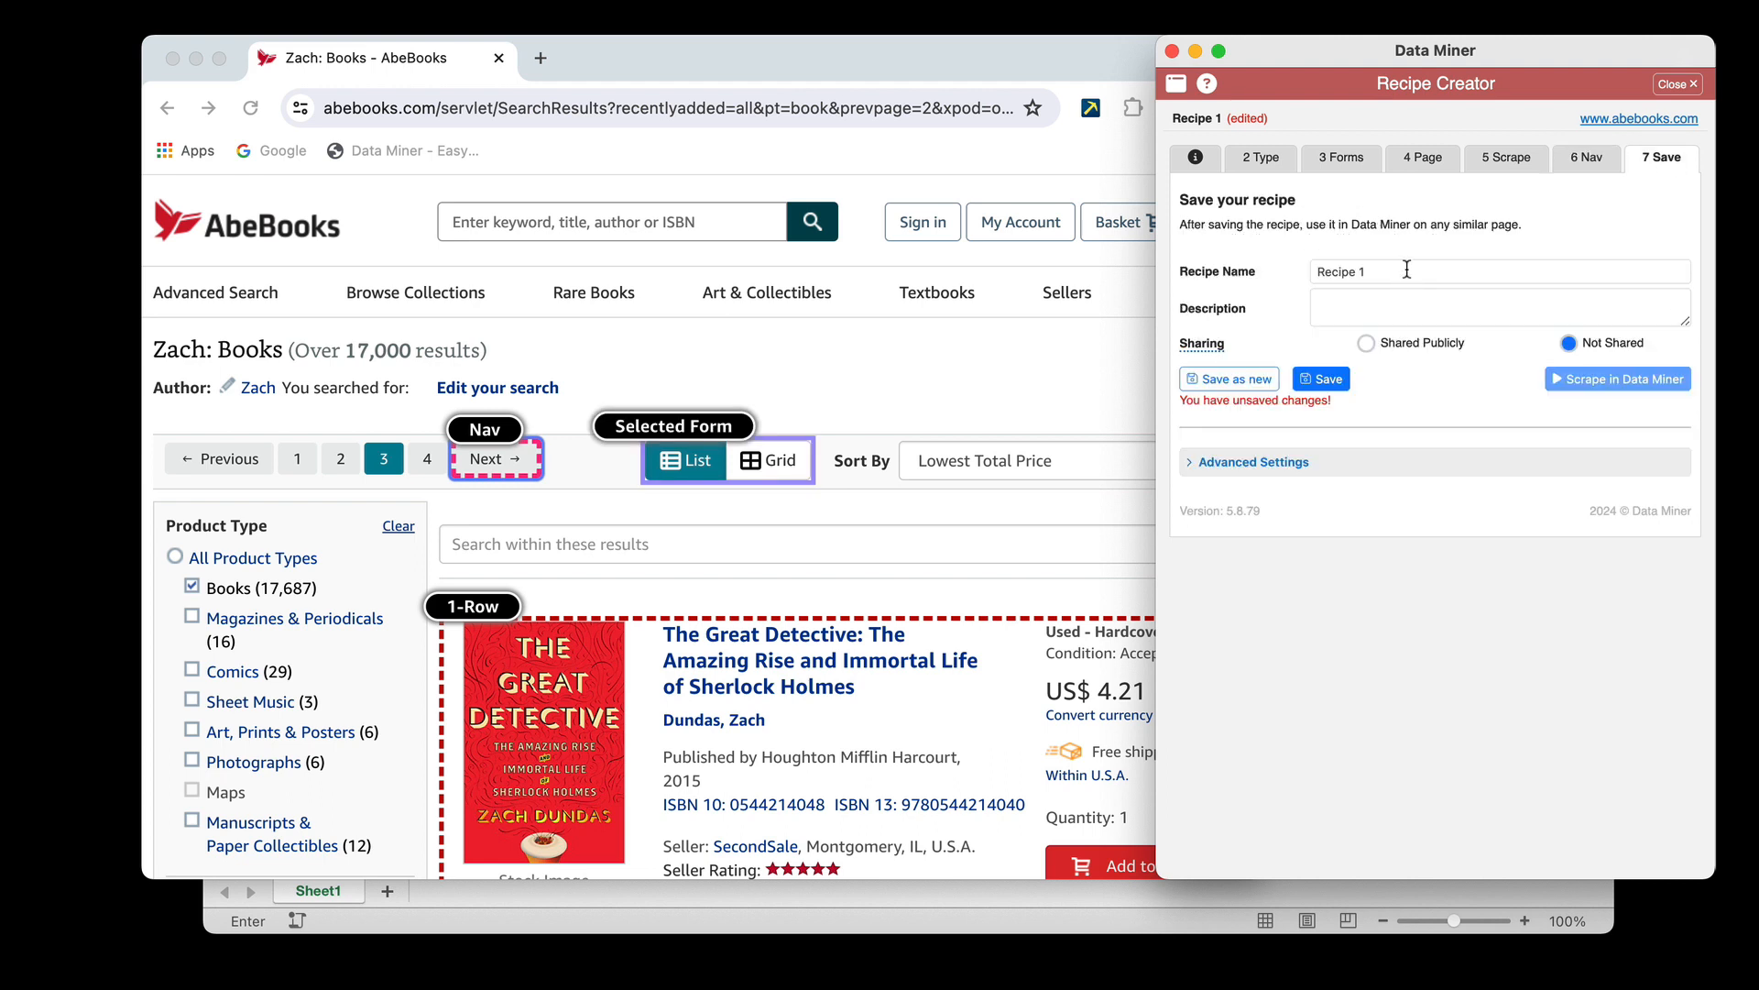
drag(1408, 269, 1329, 265)
key(BackSpace)
key(BackSpace)
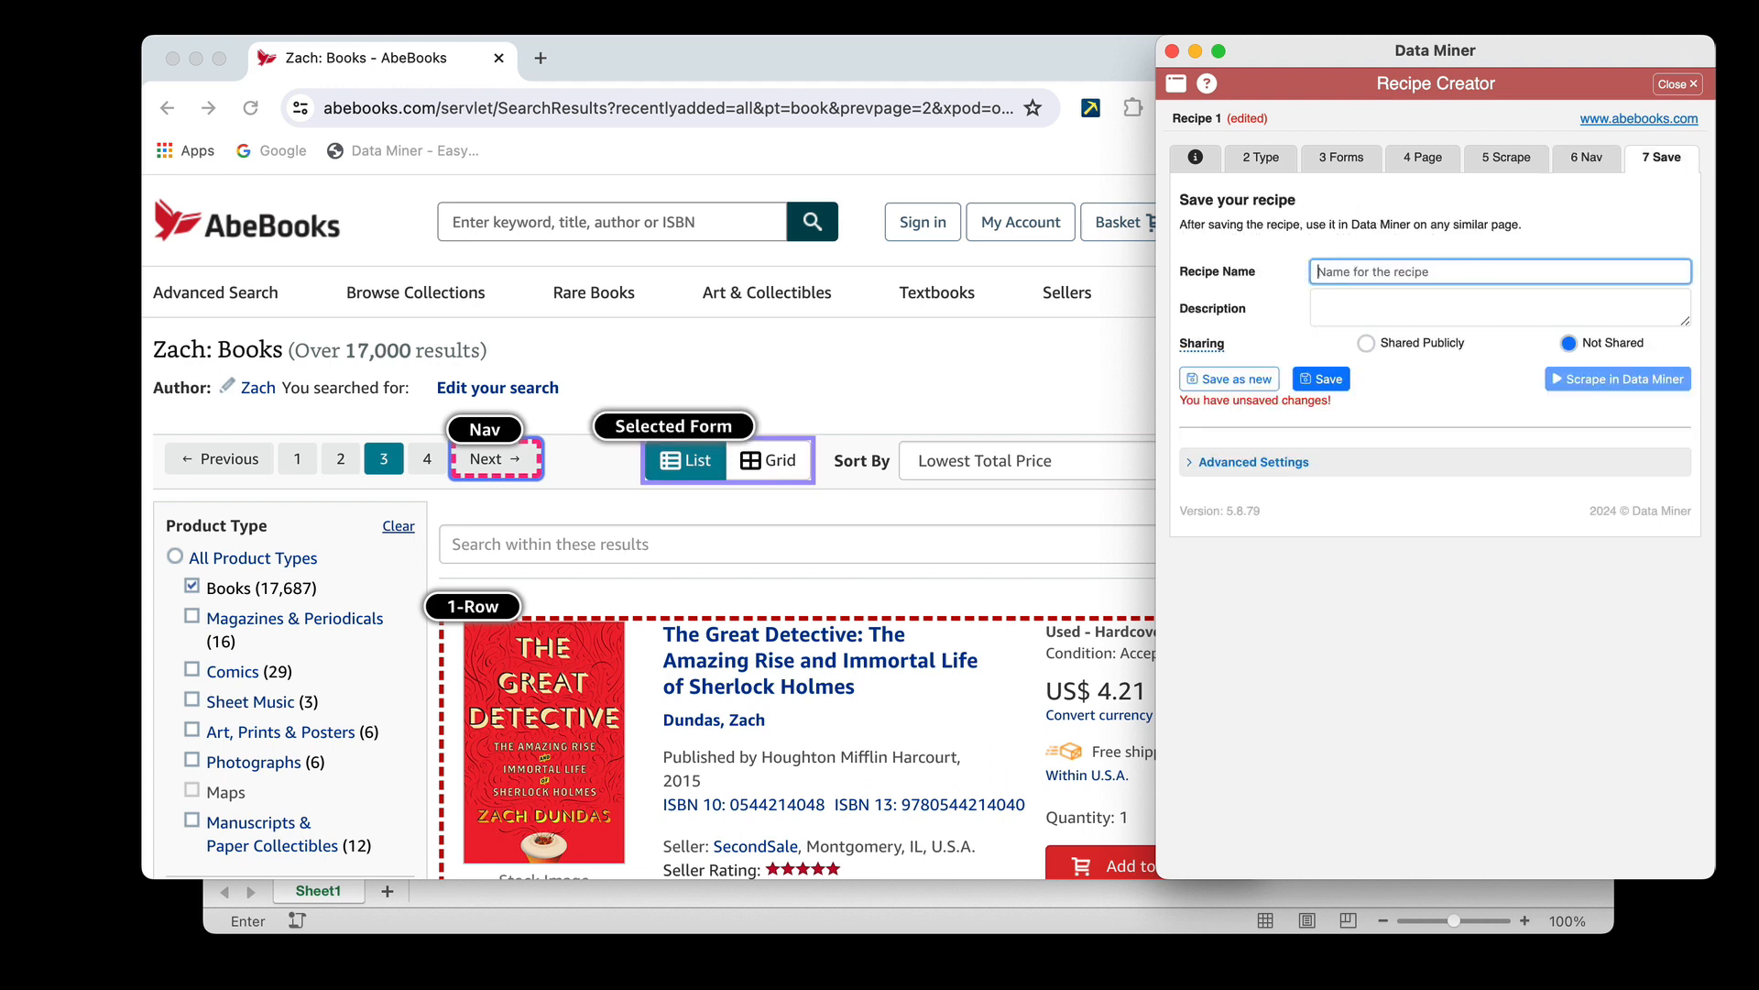
text(Form Fill Test - URL List)
click(1471, 415)
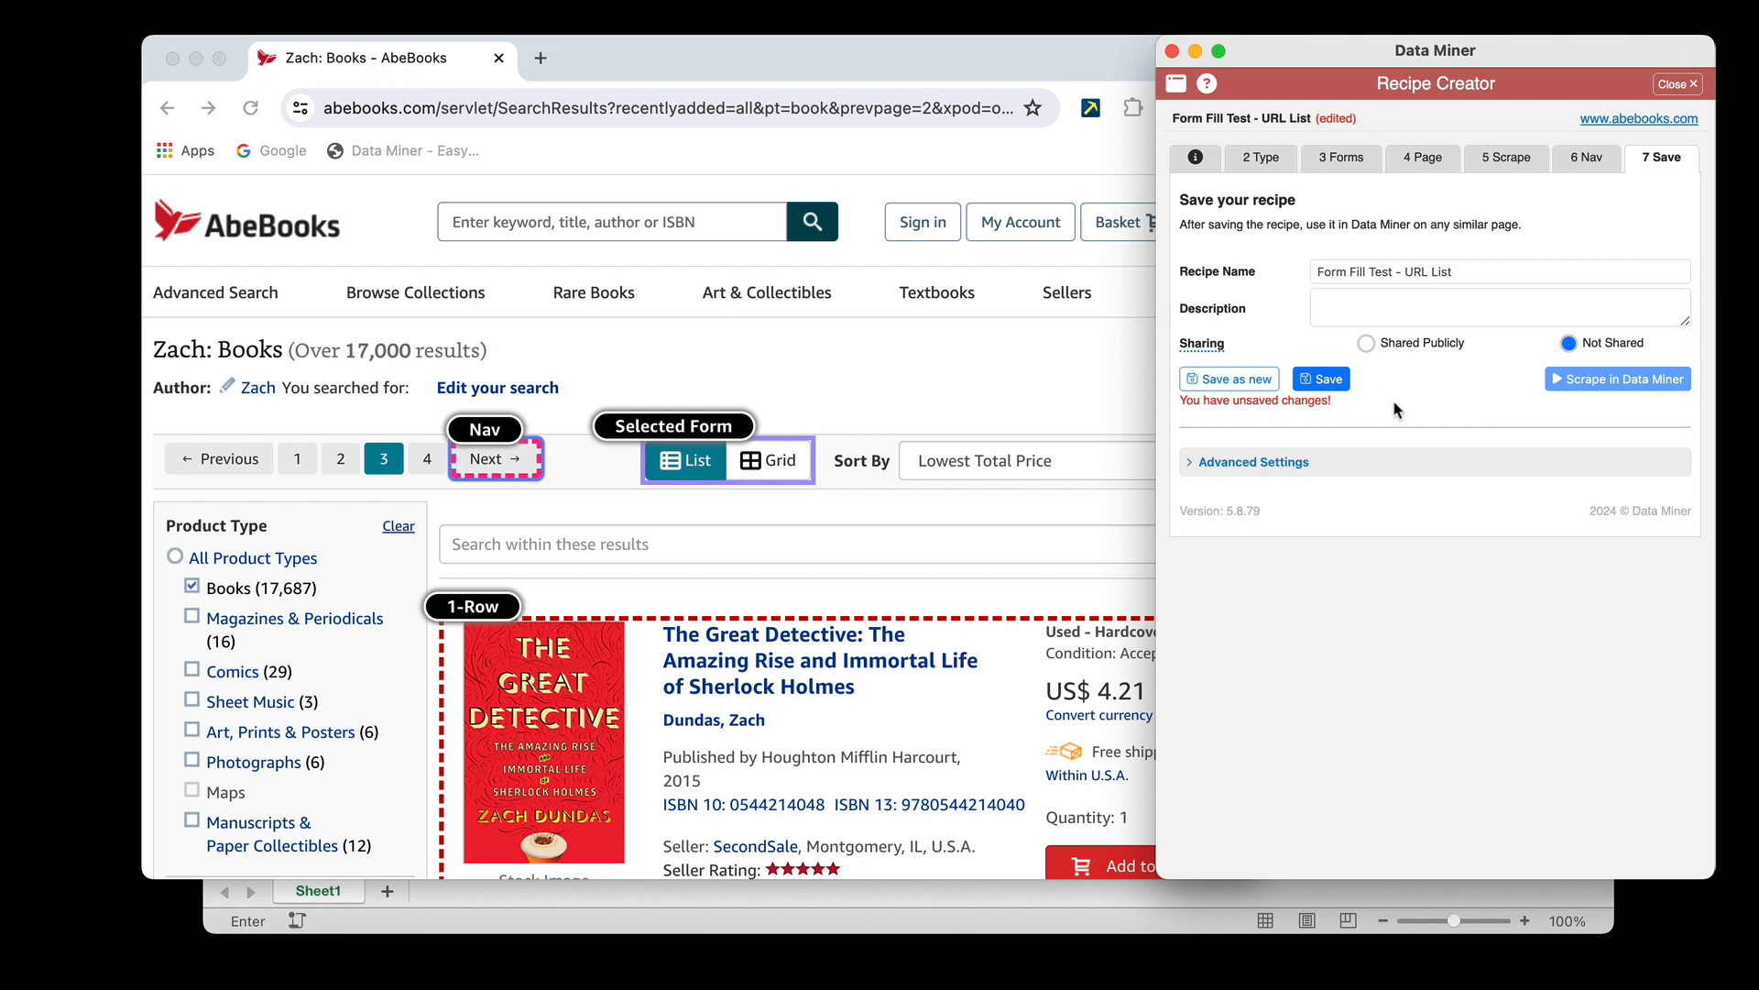
click(1329, 380)
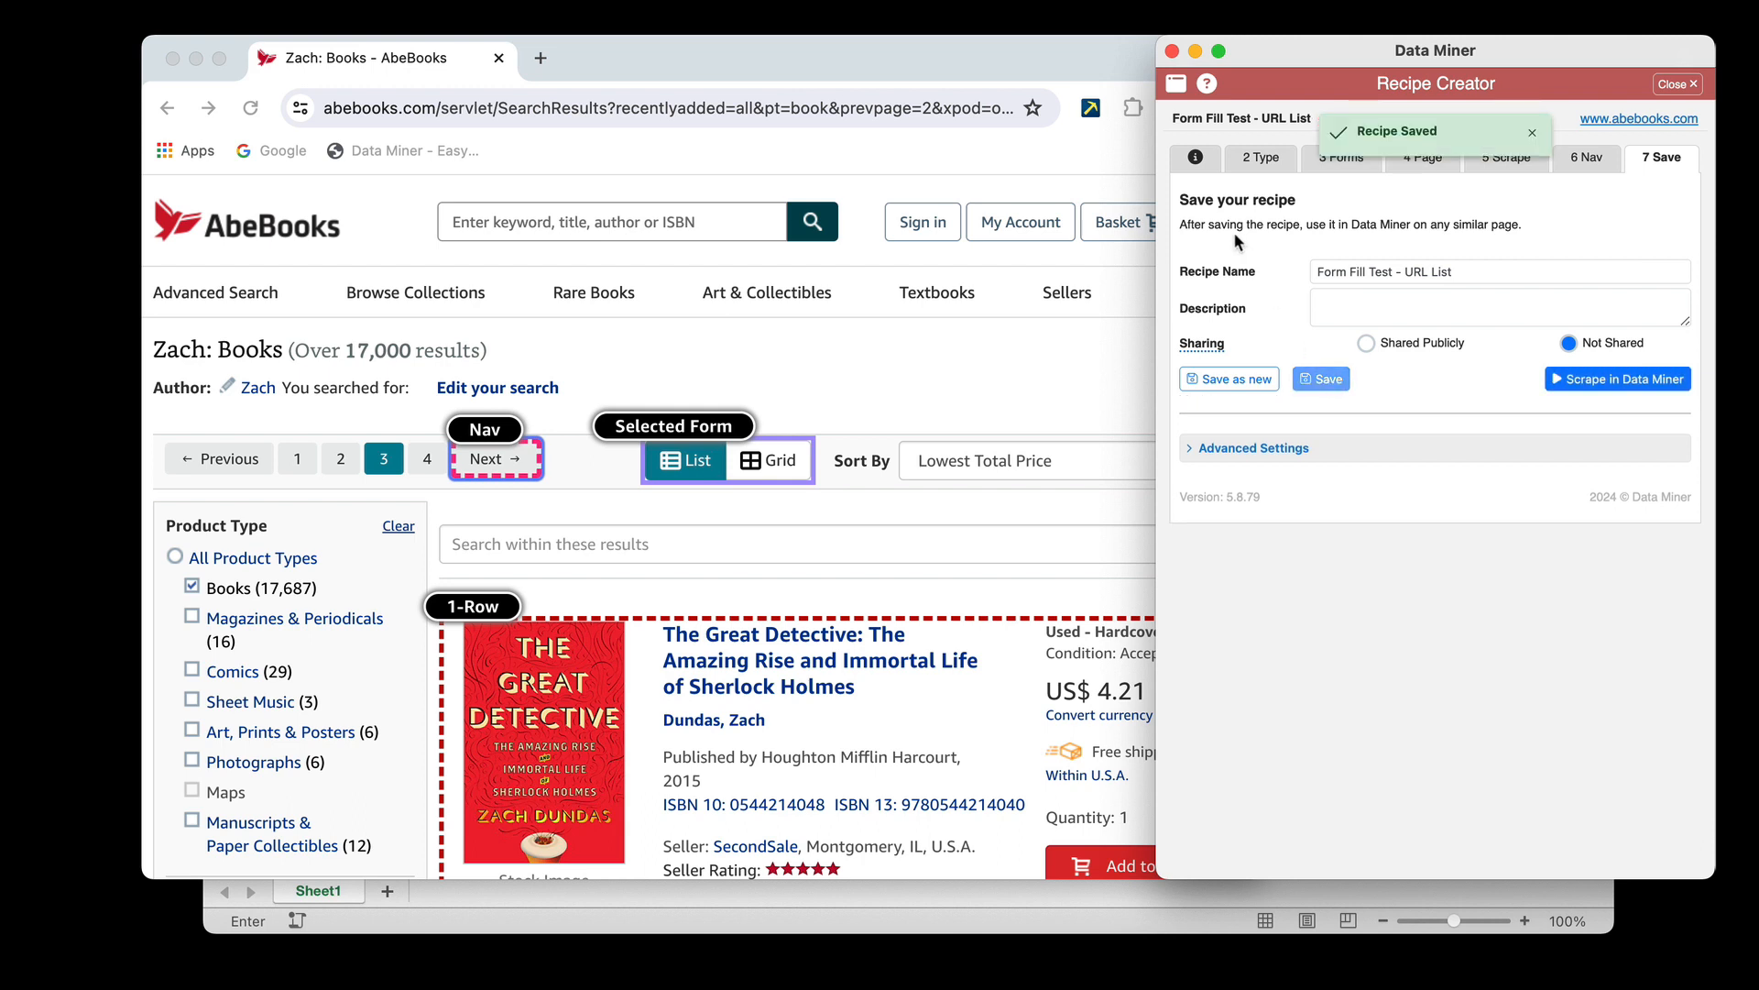
click(1174, 53)
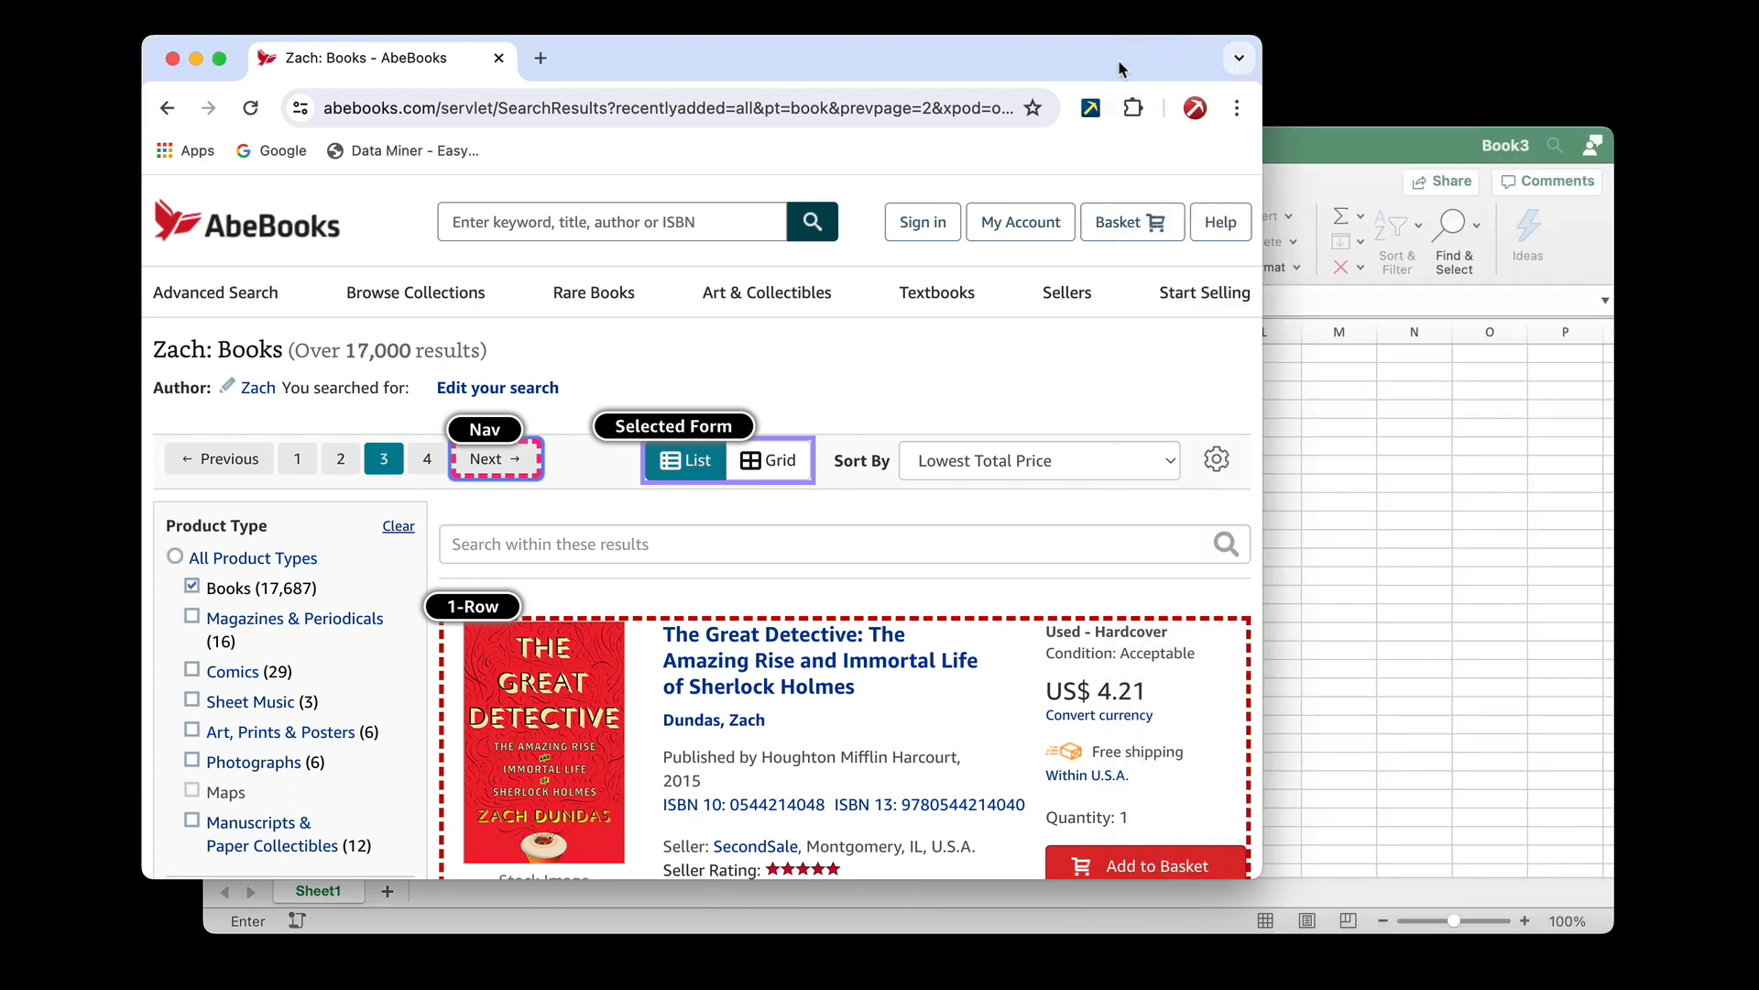
Switch to Excel and save the input sheet in Downloads as "form fill test - data" in CSV UTF-8 (Comma delimited) format
click(1091, 108)
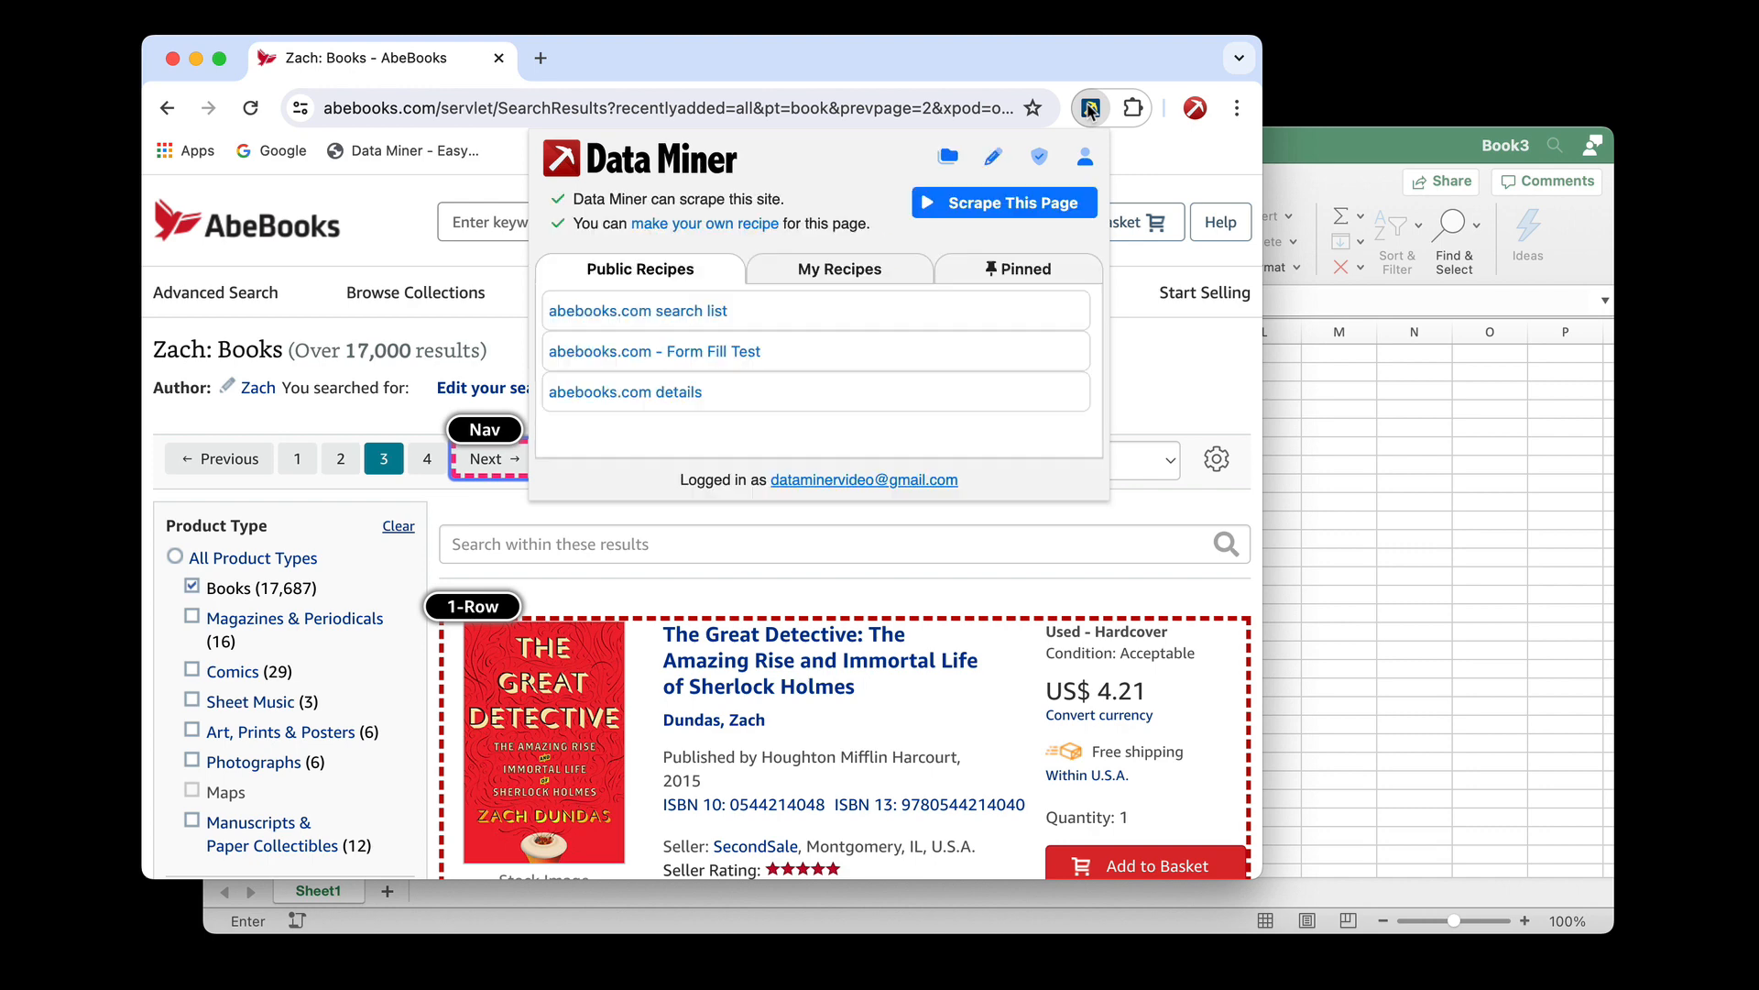
click(1346, 428)
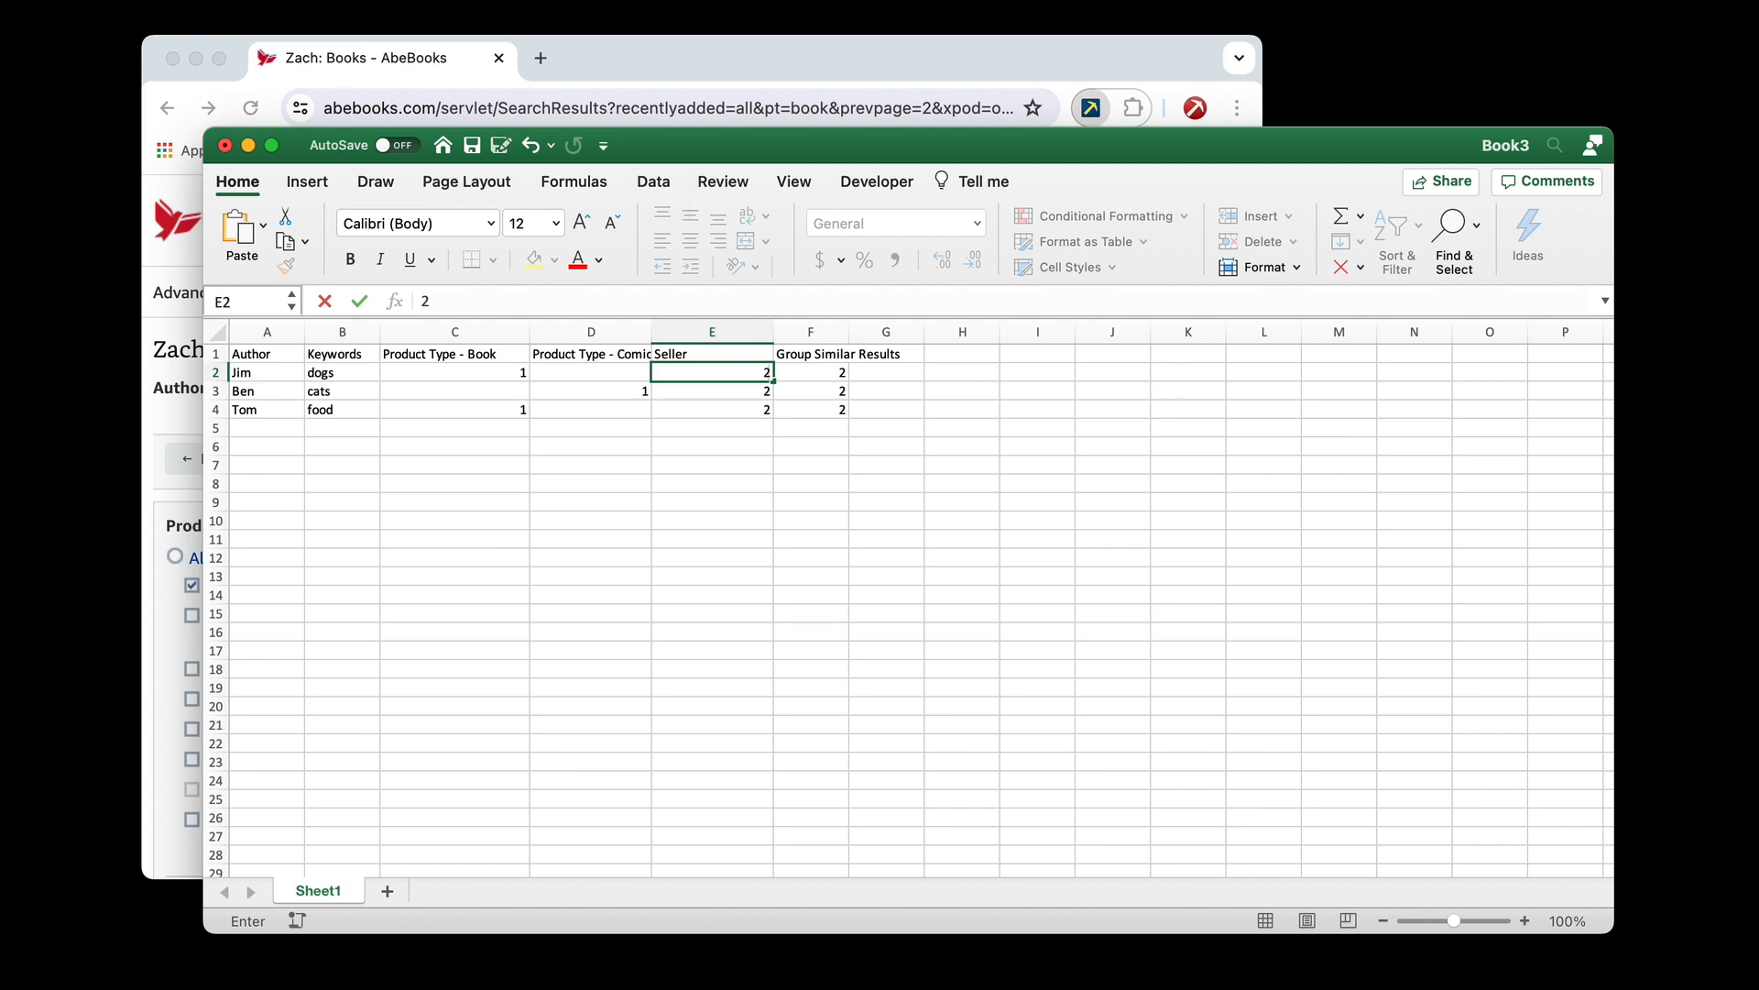
click(177, 2)
click(235, 161)
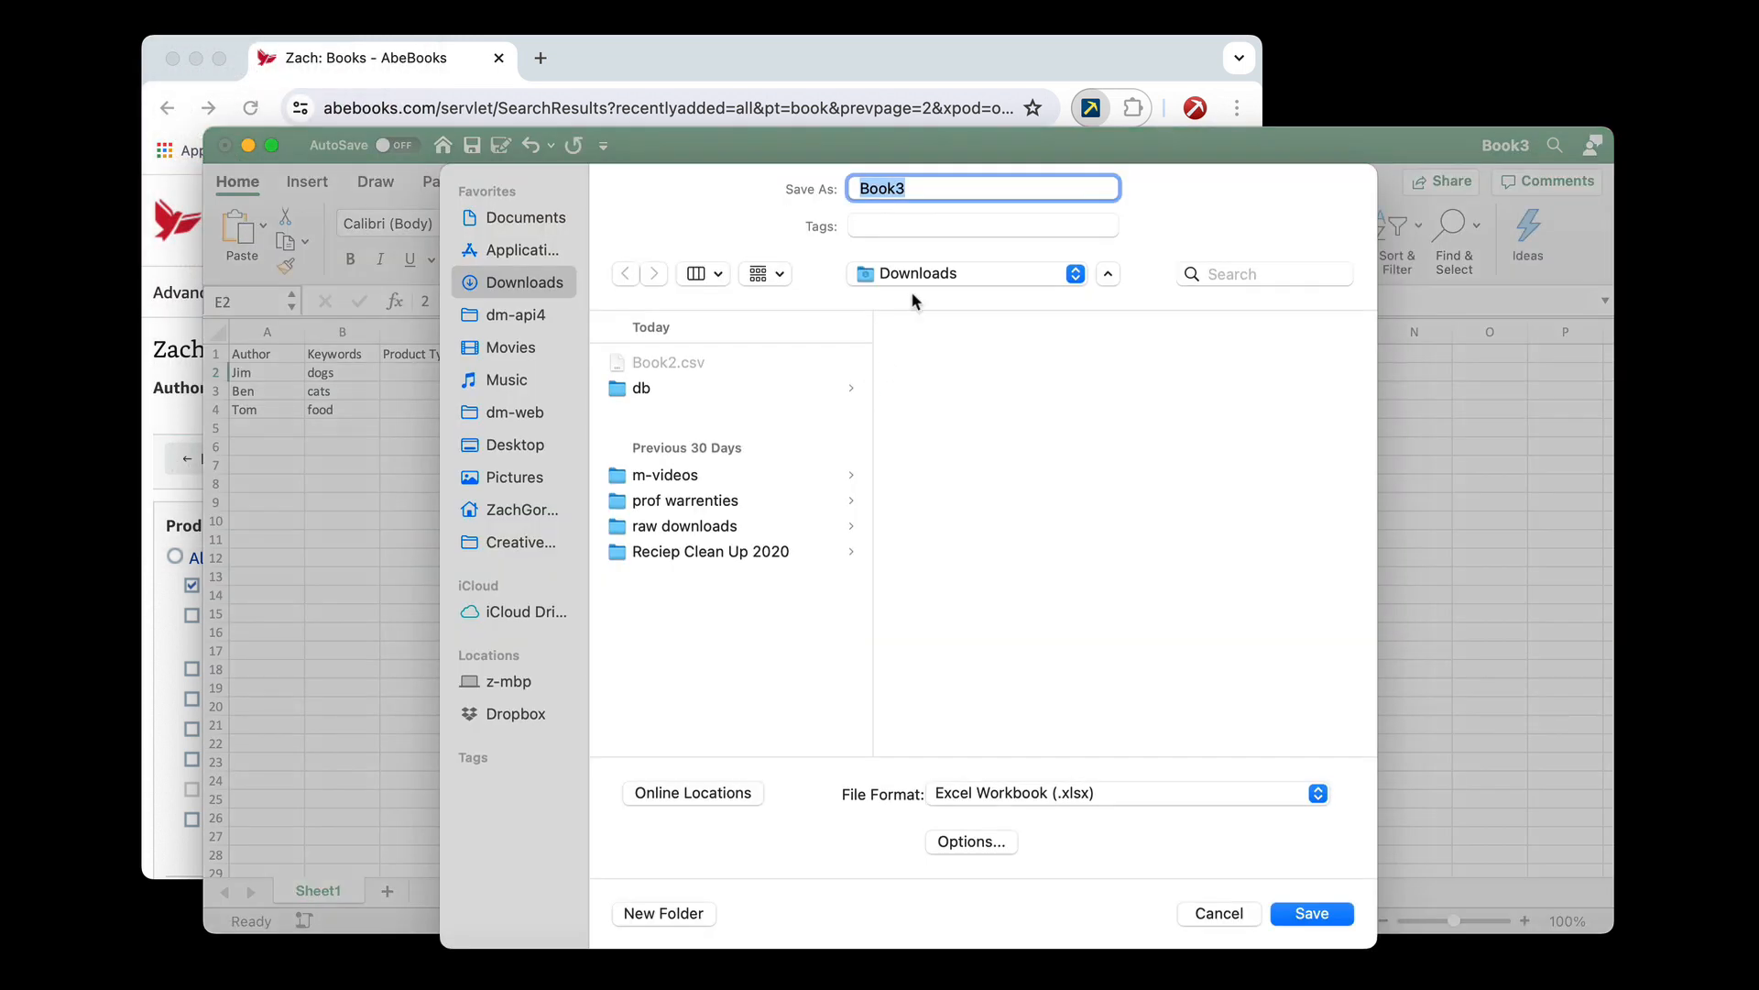
text(form fill test )
text(dat)
key(BackSpace)
key(BackSpace)
key(BackSpace)
text(-data)
key(BackSpace)
key(BackSpace)
key(BackSpace)
key(BackSpace)
text(data)
click(1103, 790)
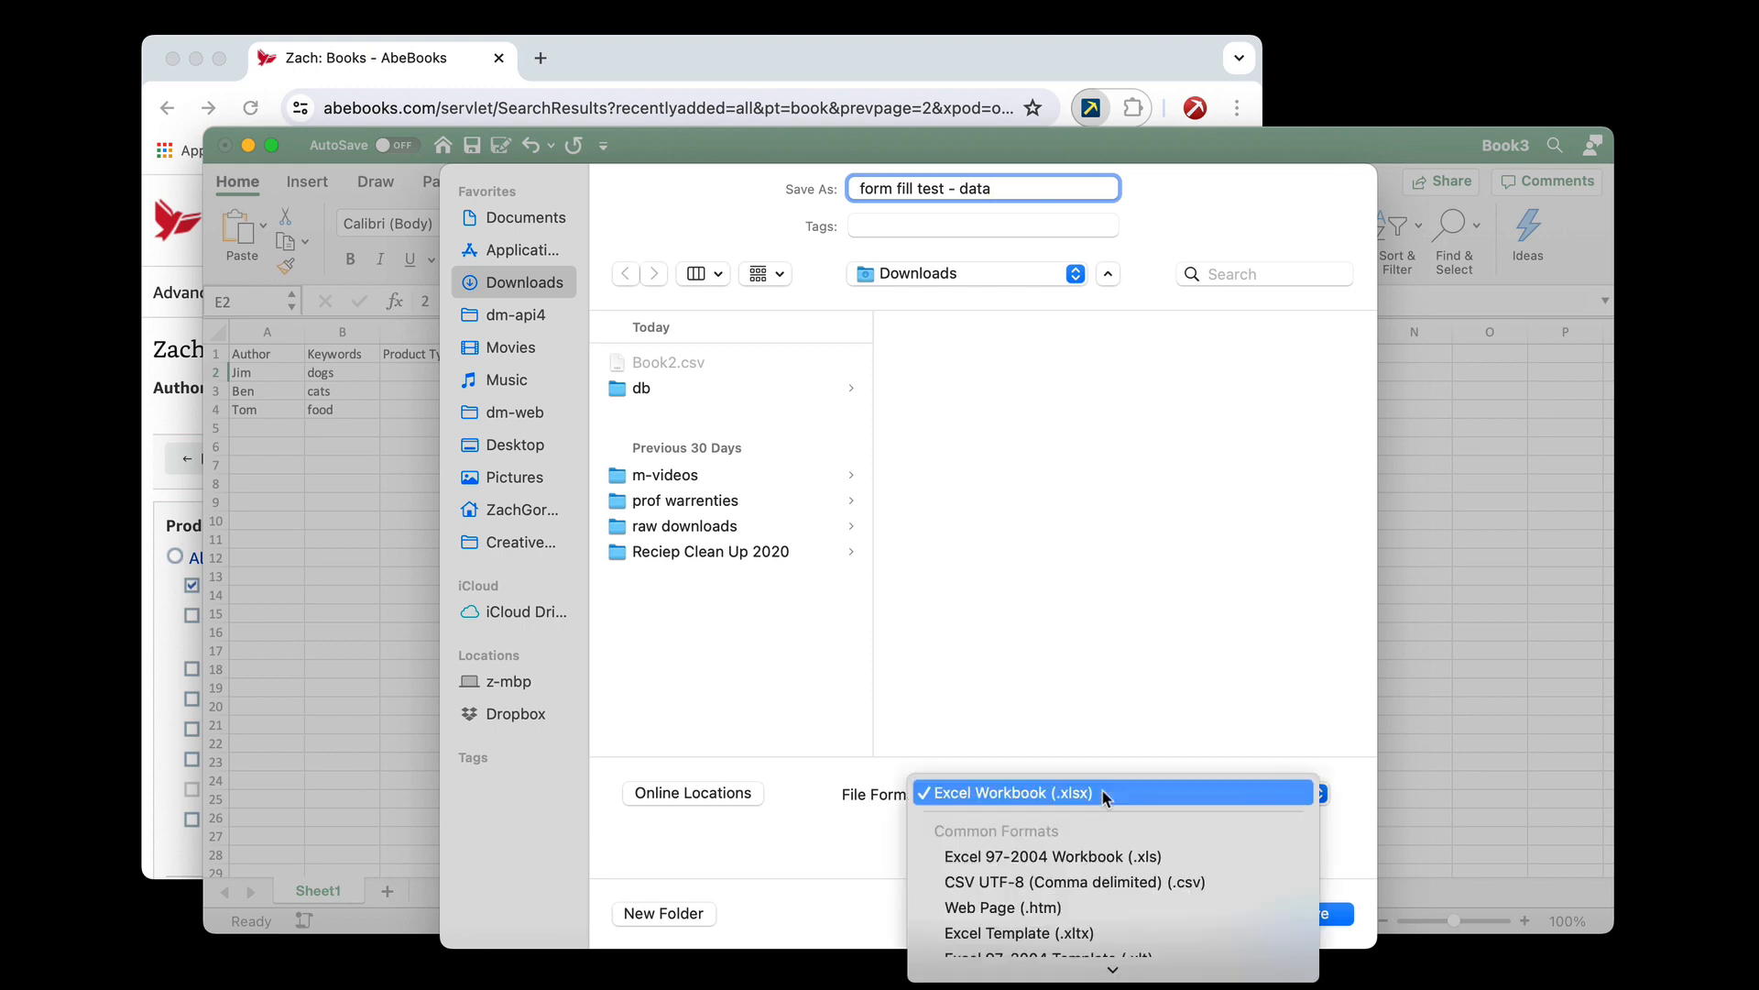
click(1100, 880)
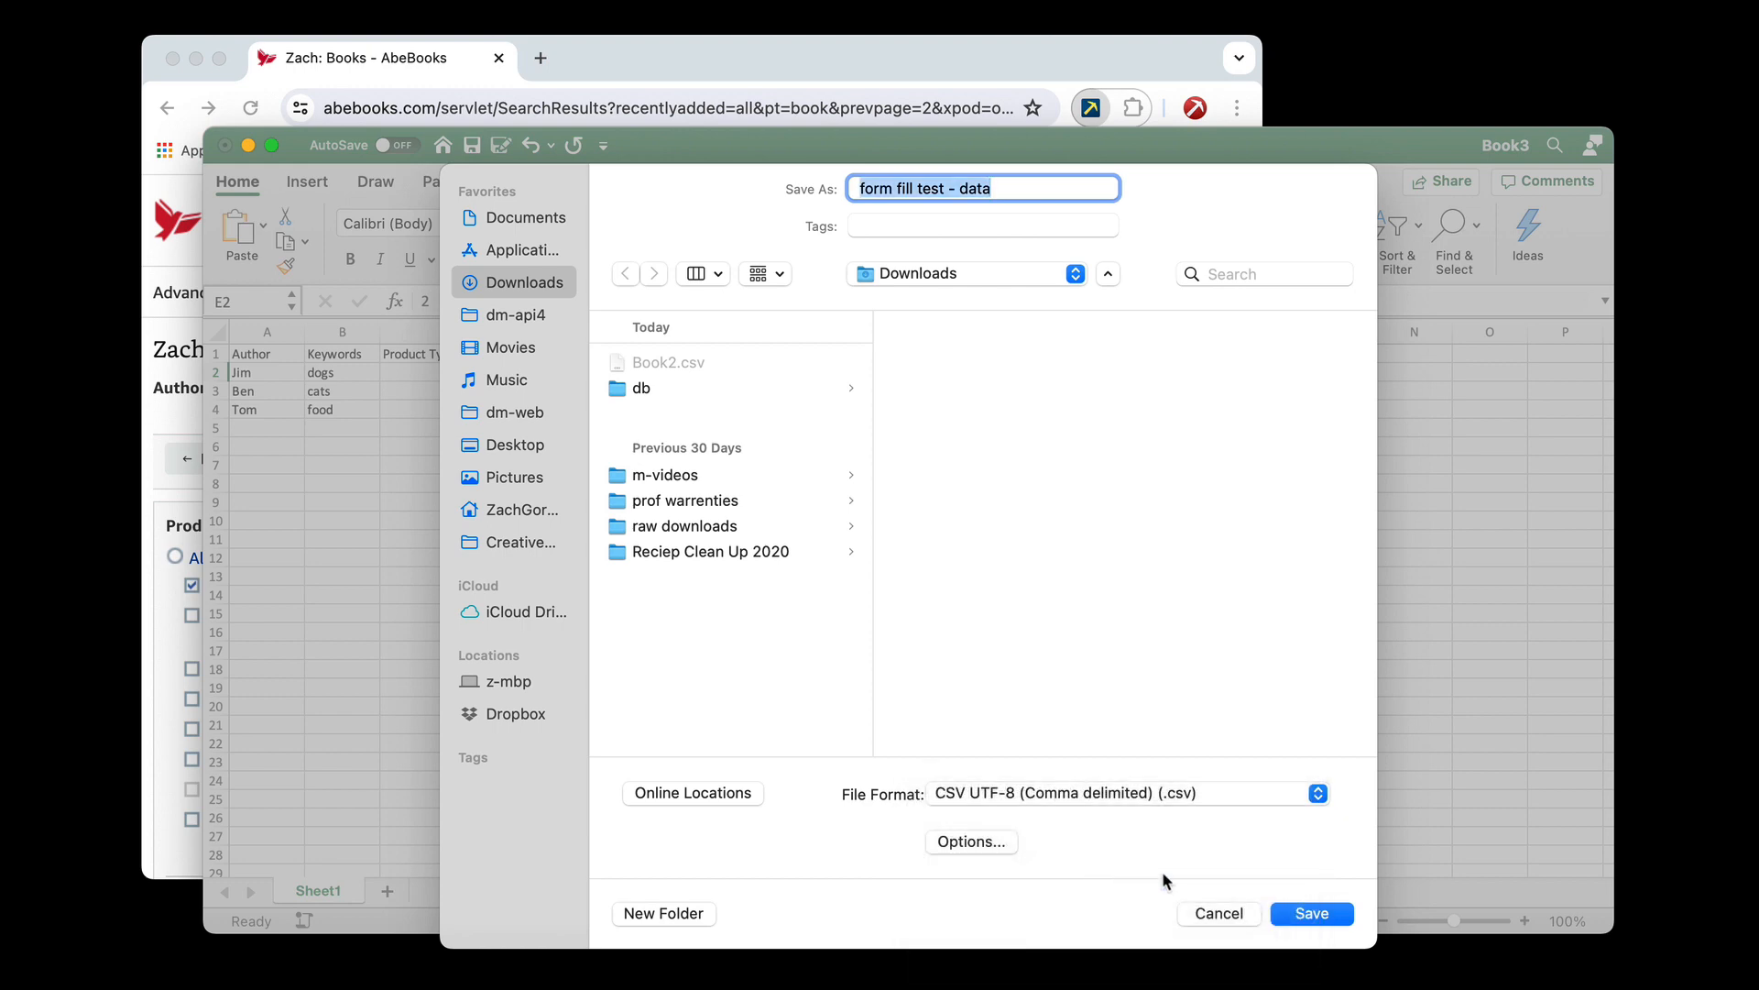
click(1341, 916)
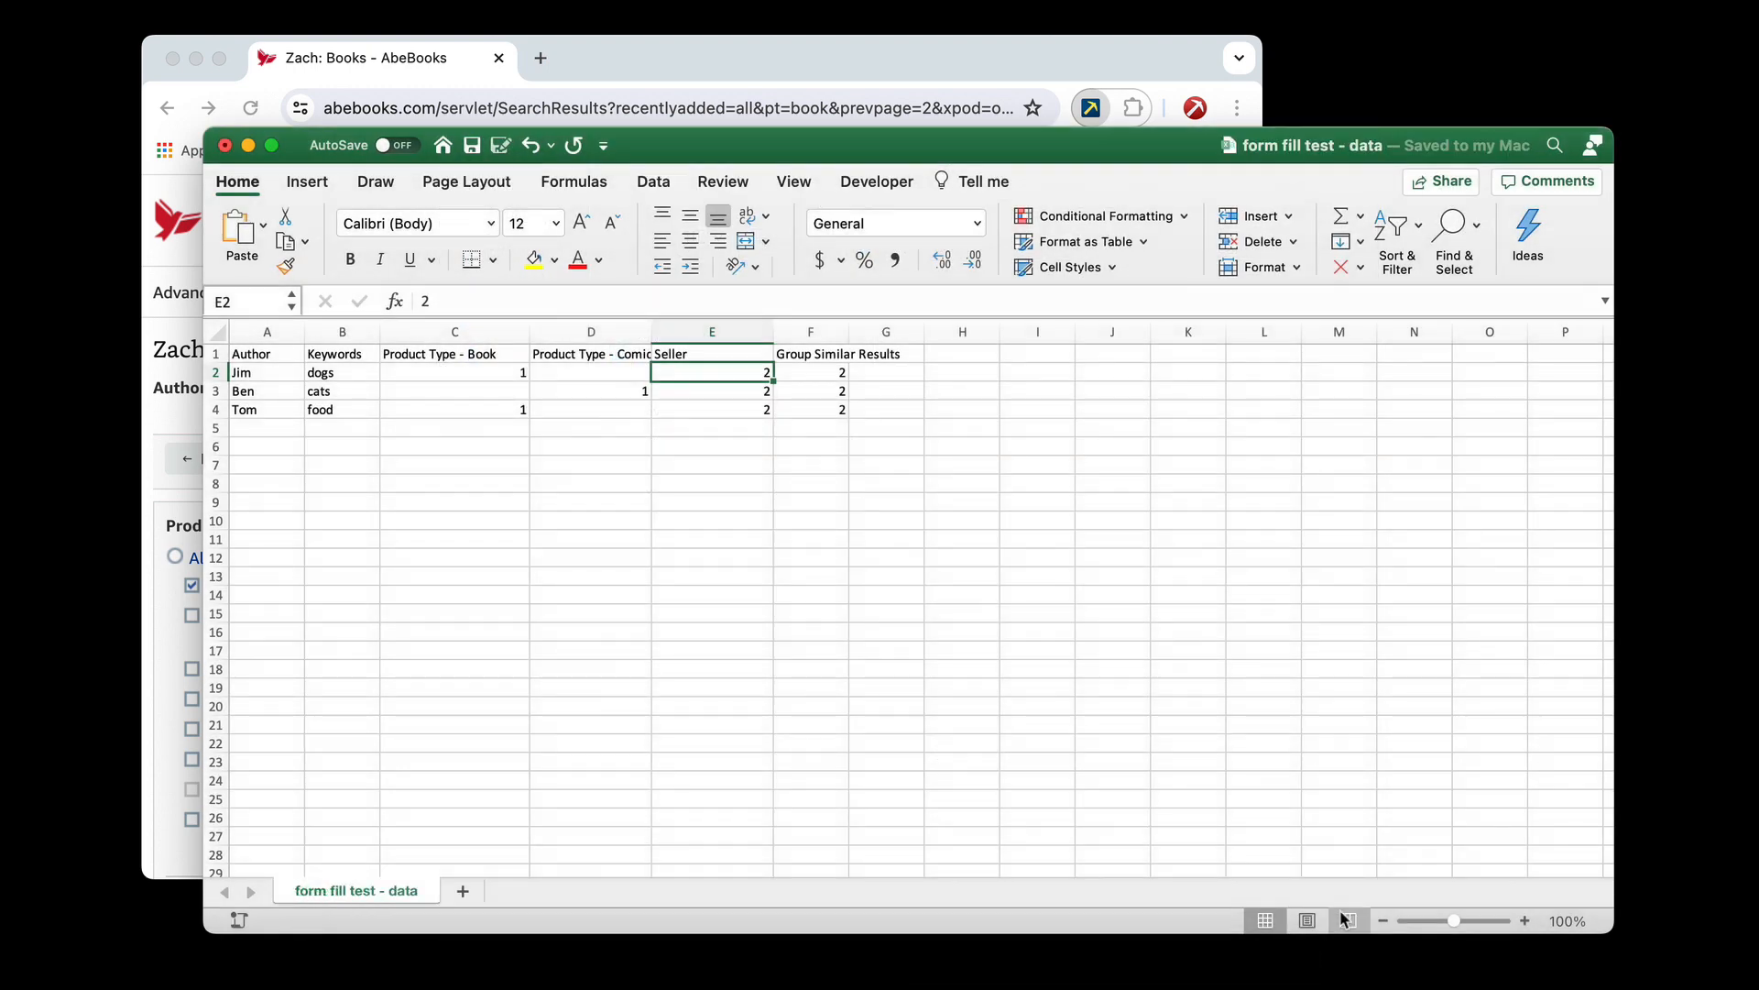
Switch to Chrome, launch Data Miner's scraping window for the AbeBooks page and go to its Form Fill Scrape section
click(693, 64)
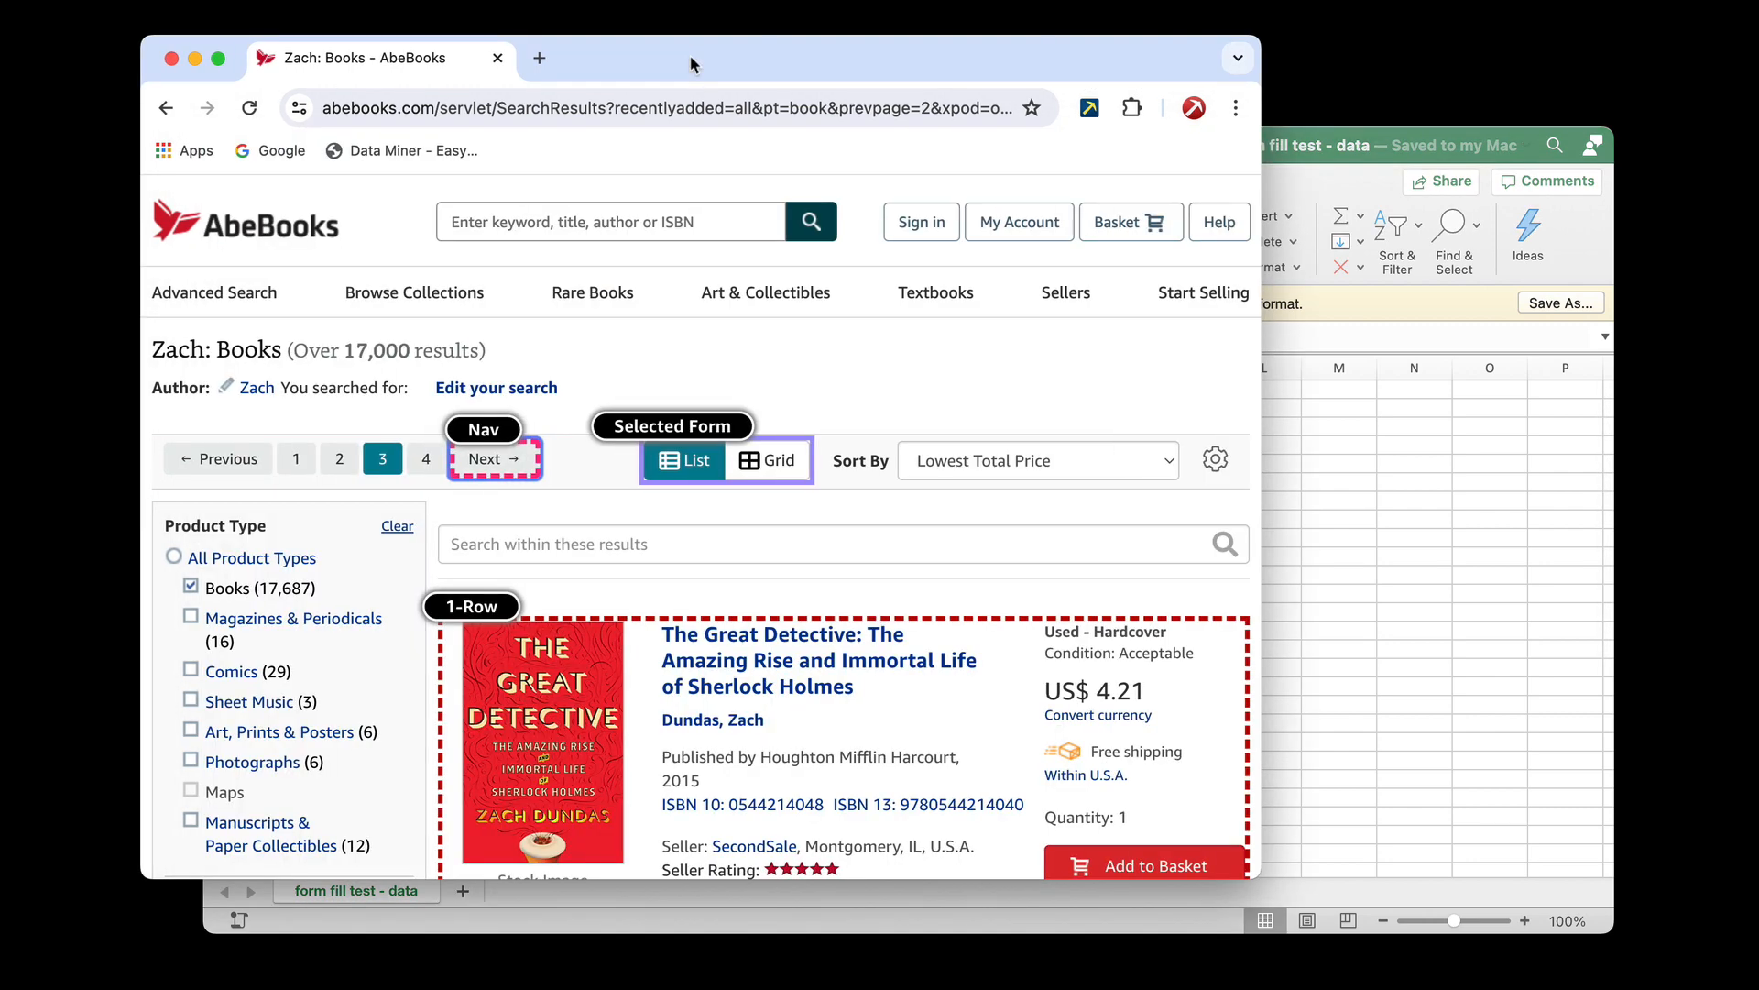
click(1089, 108)
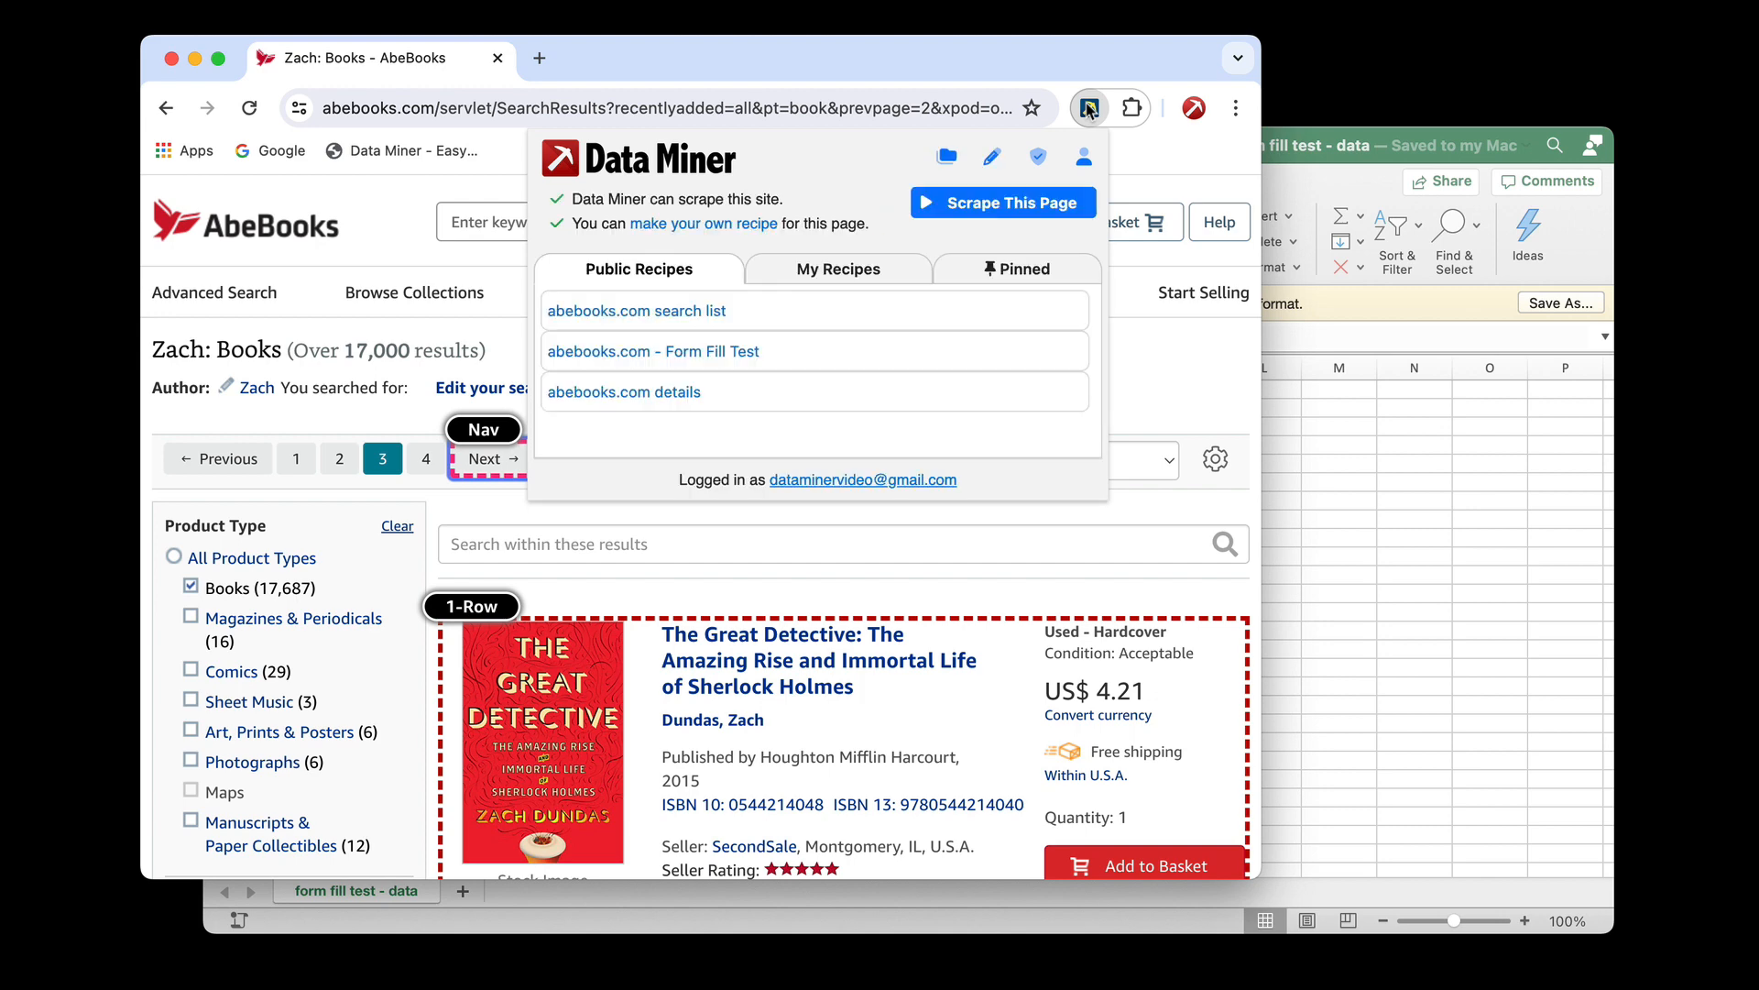
click(998, 203)
drag(983, 187, 951, 142)
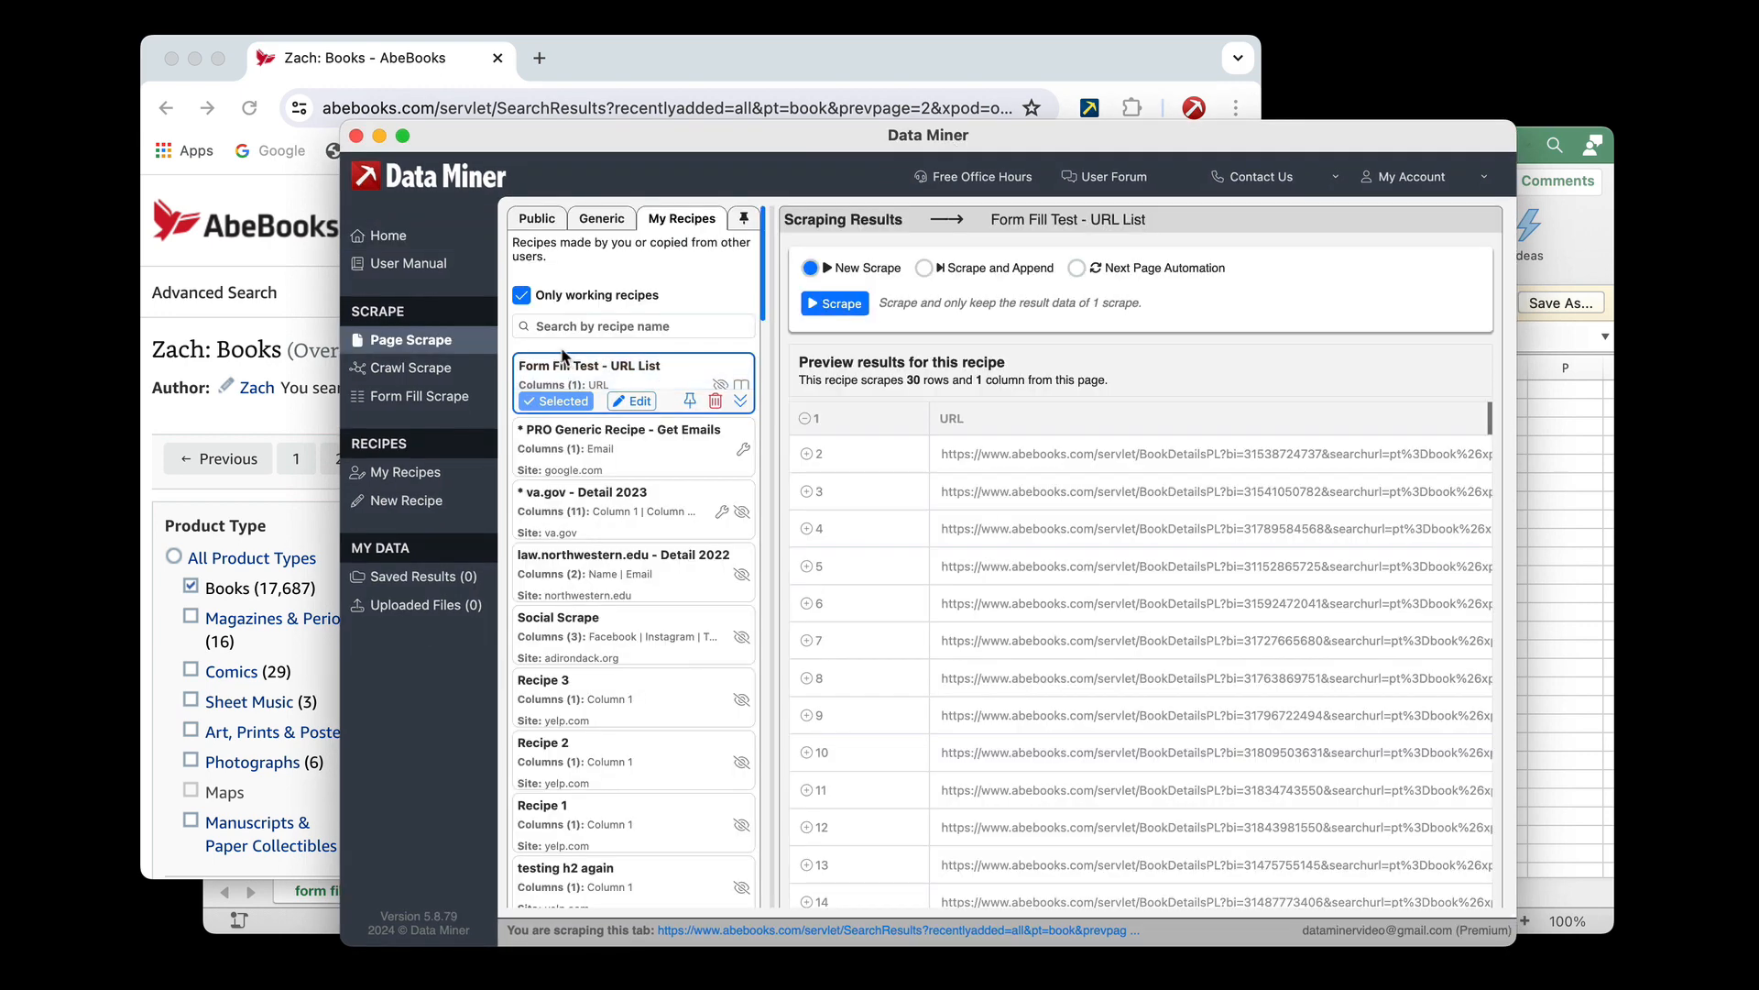
click(427, 401)
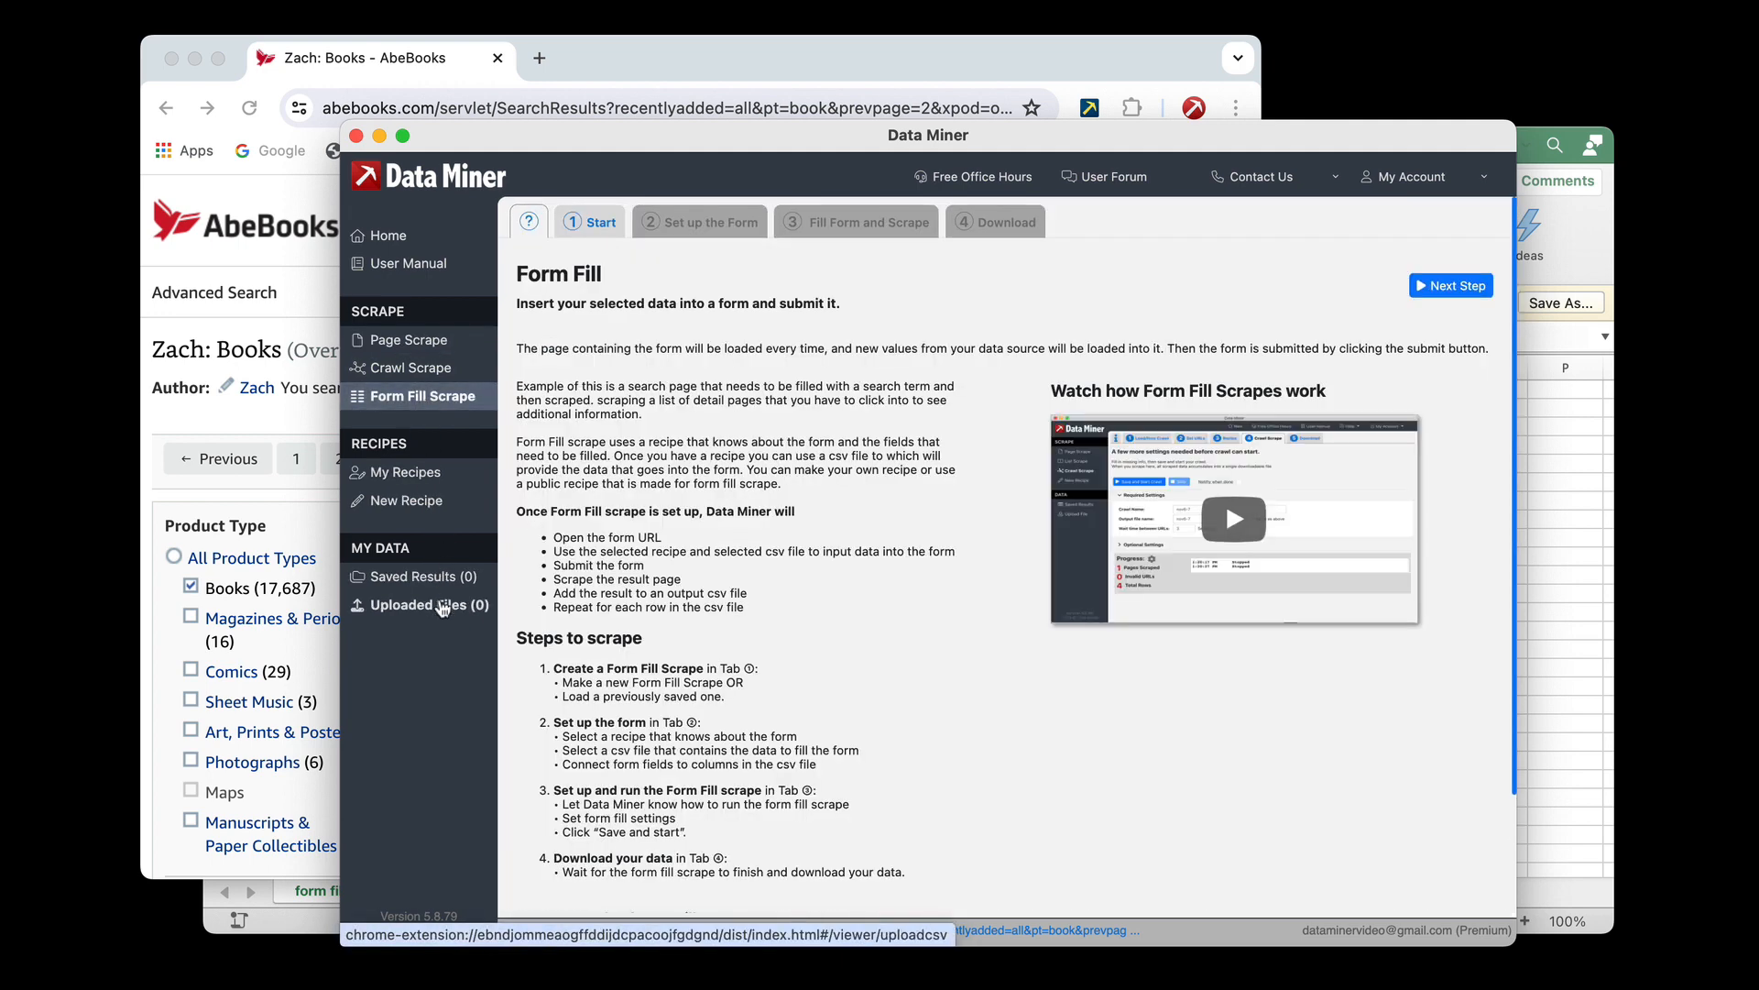
click(443, 605)
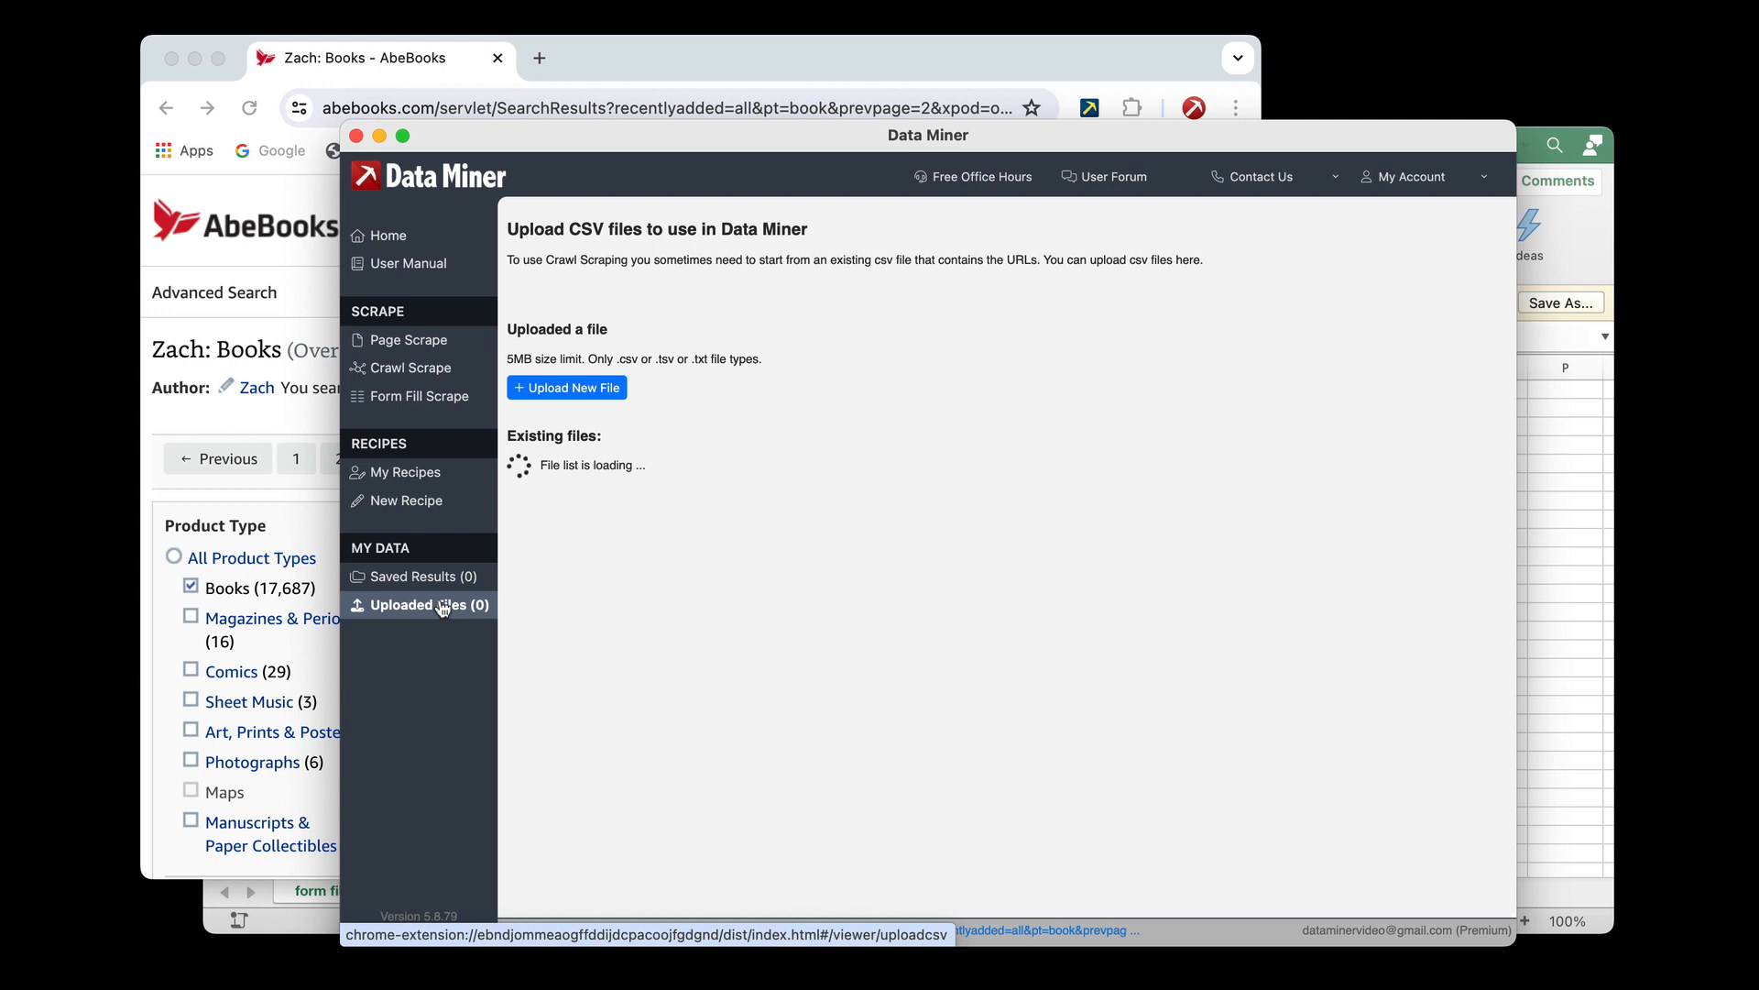
click(414, 404)
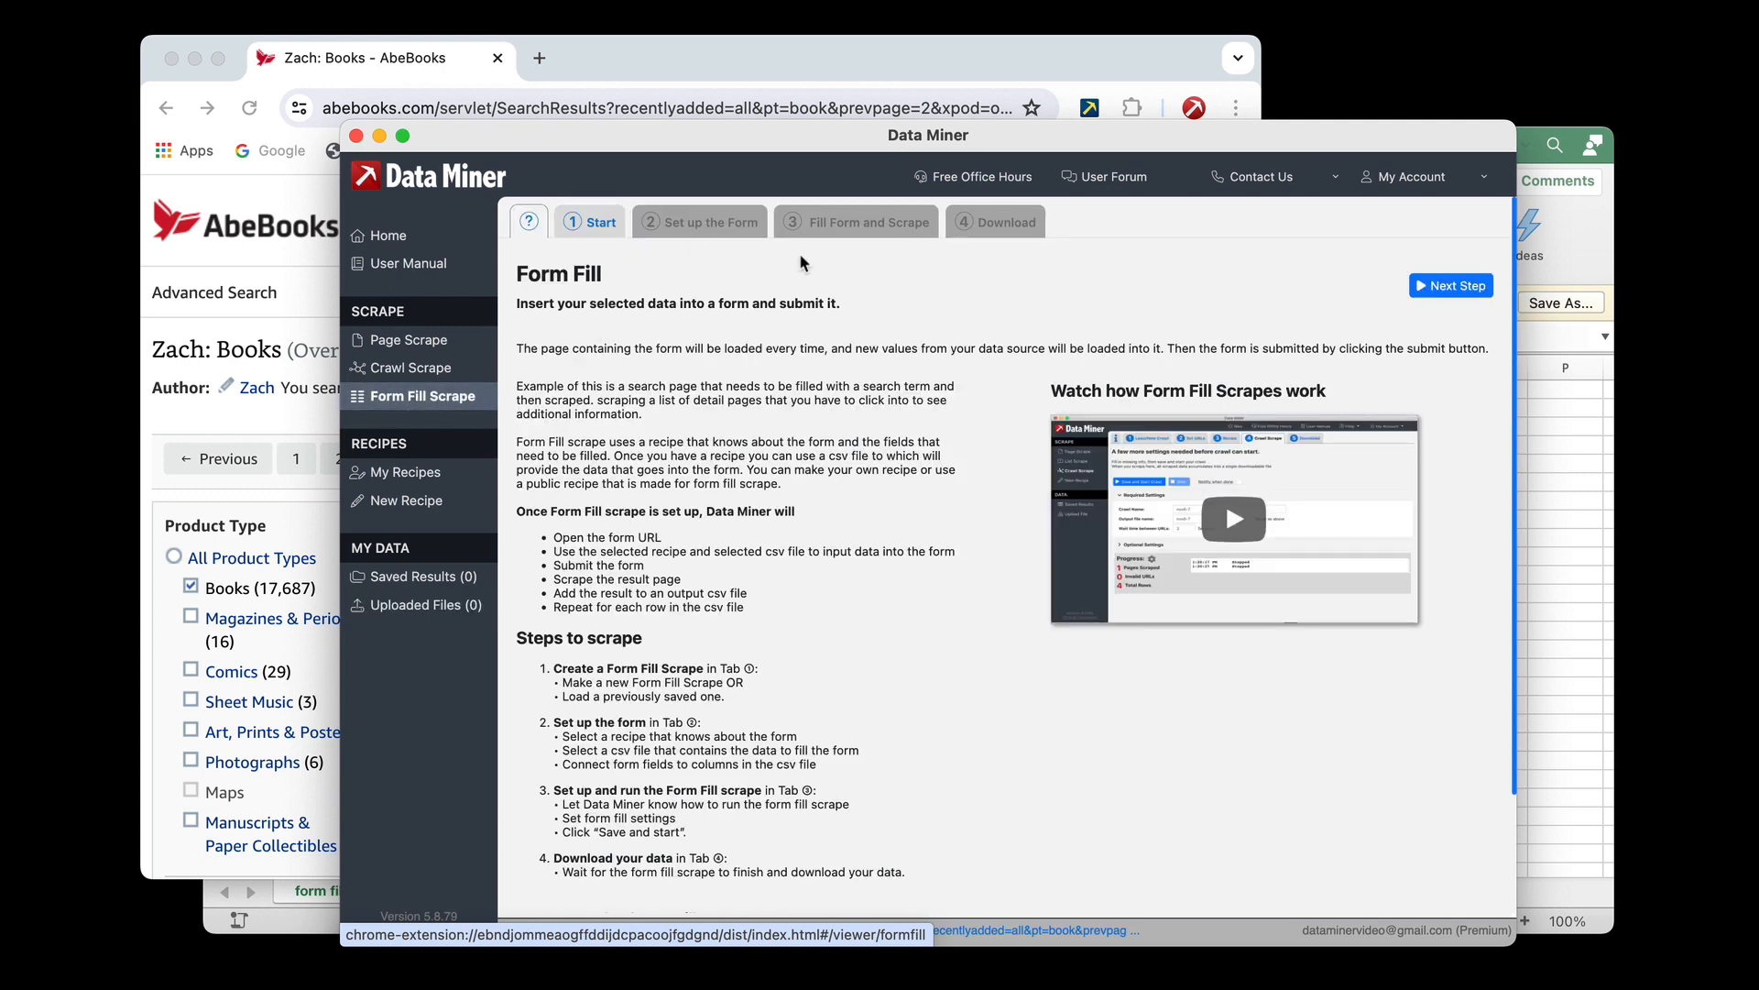
Create a new form fill and choose Form Fill Test - URL List as its form-filling recipe
click(598, 226)
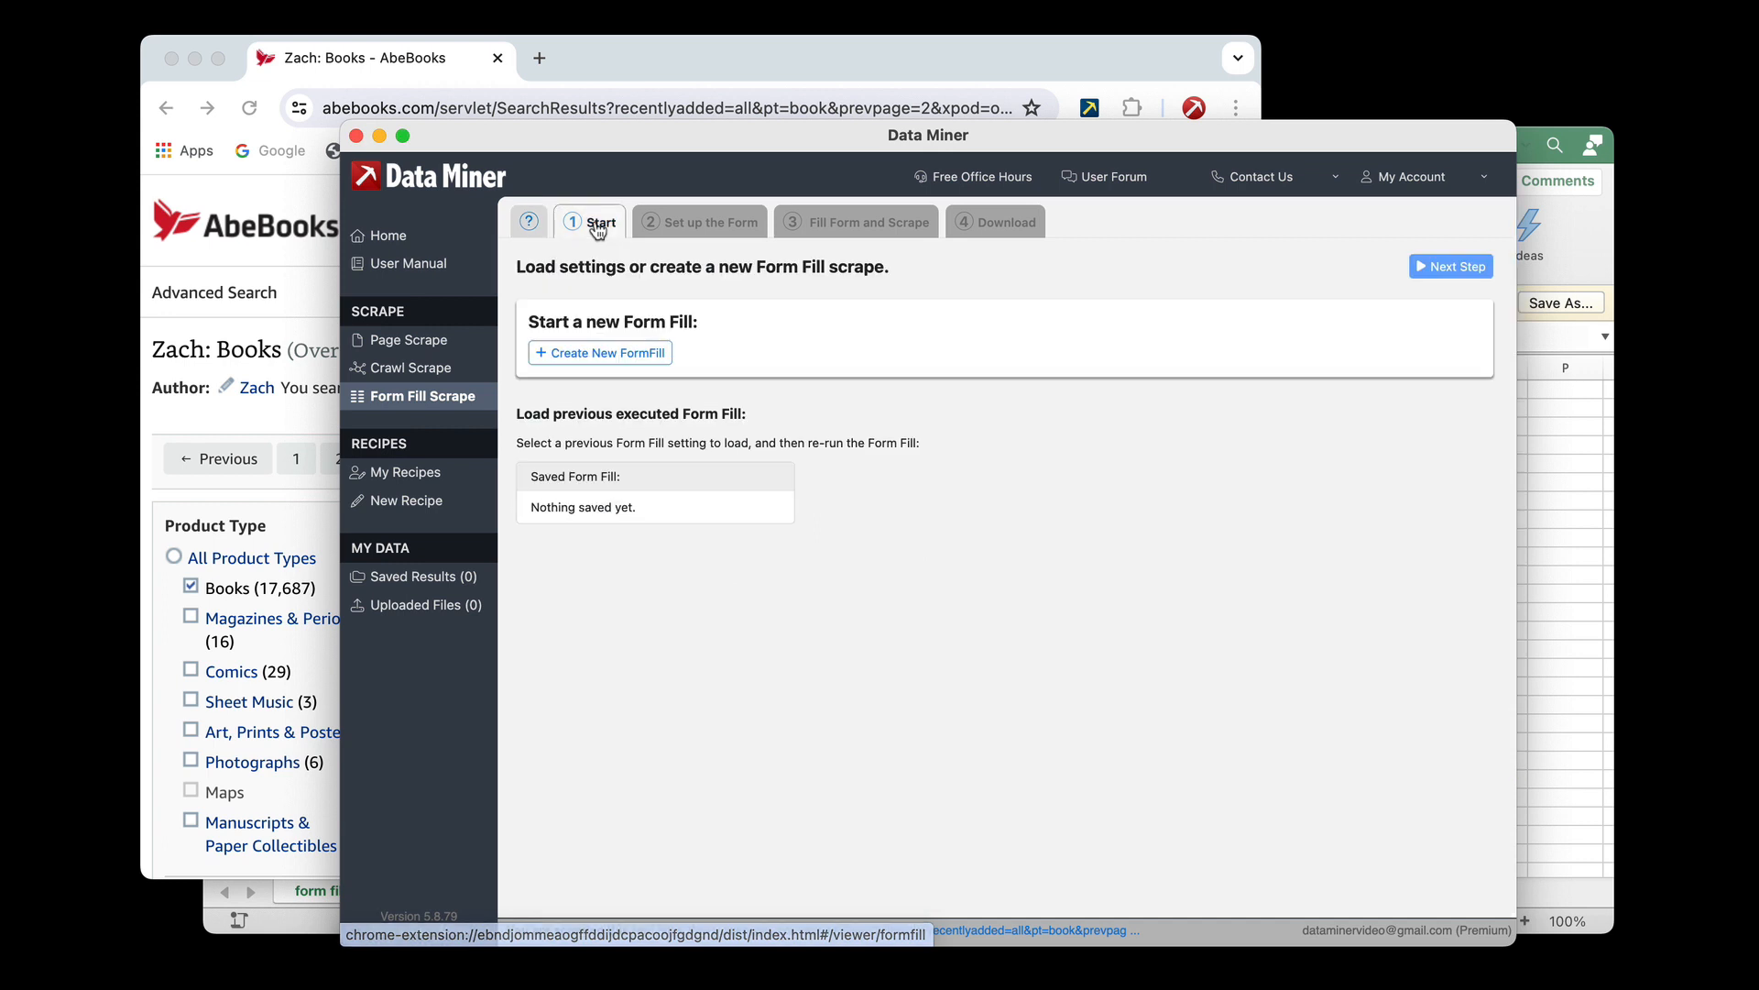
click(605, 365)
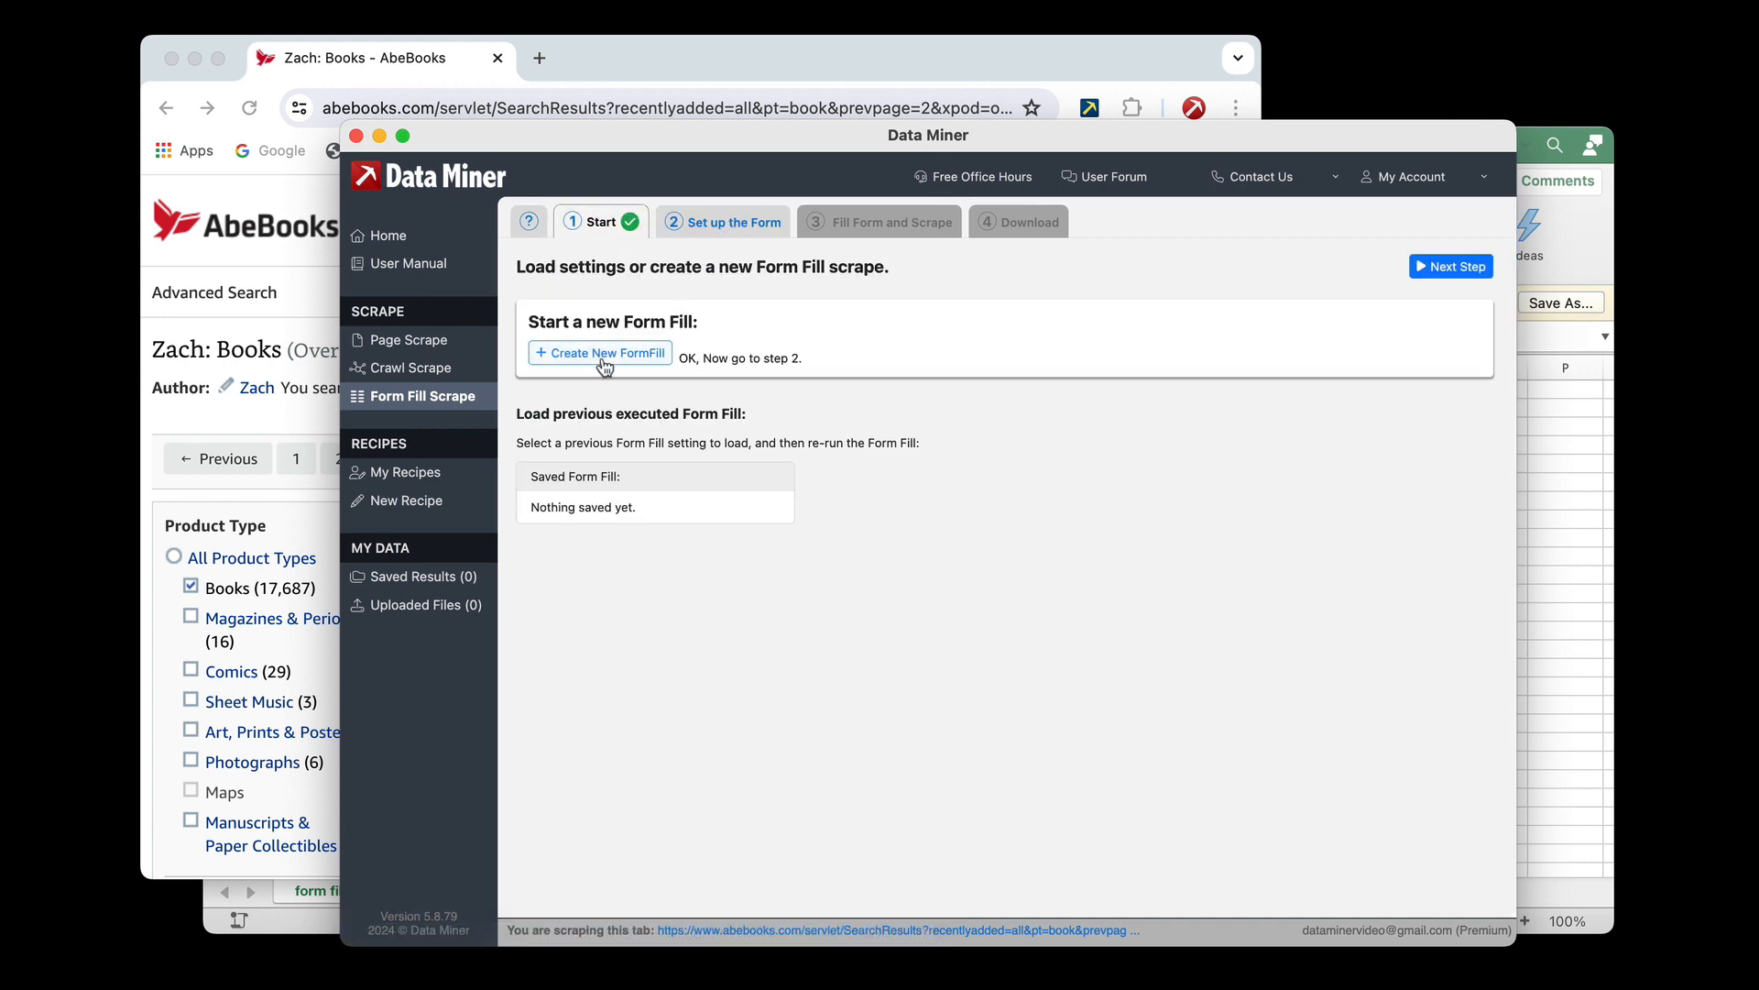
click(743, 231)
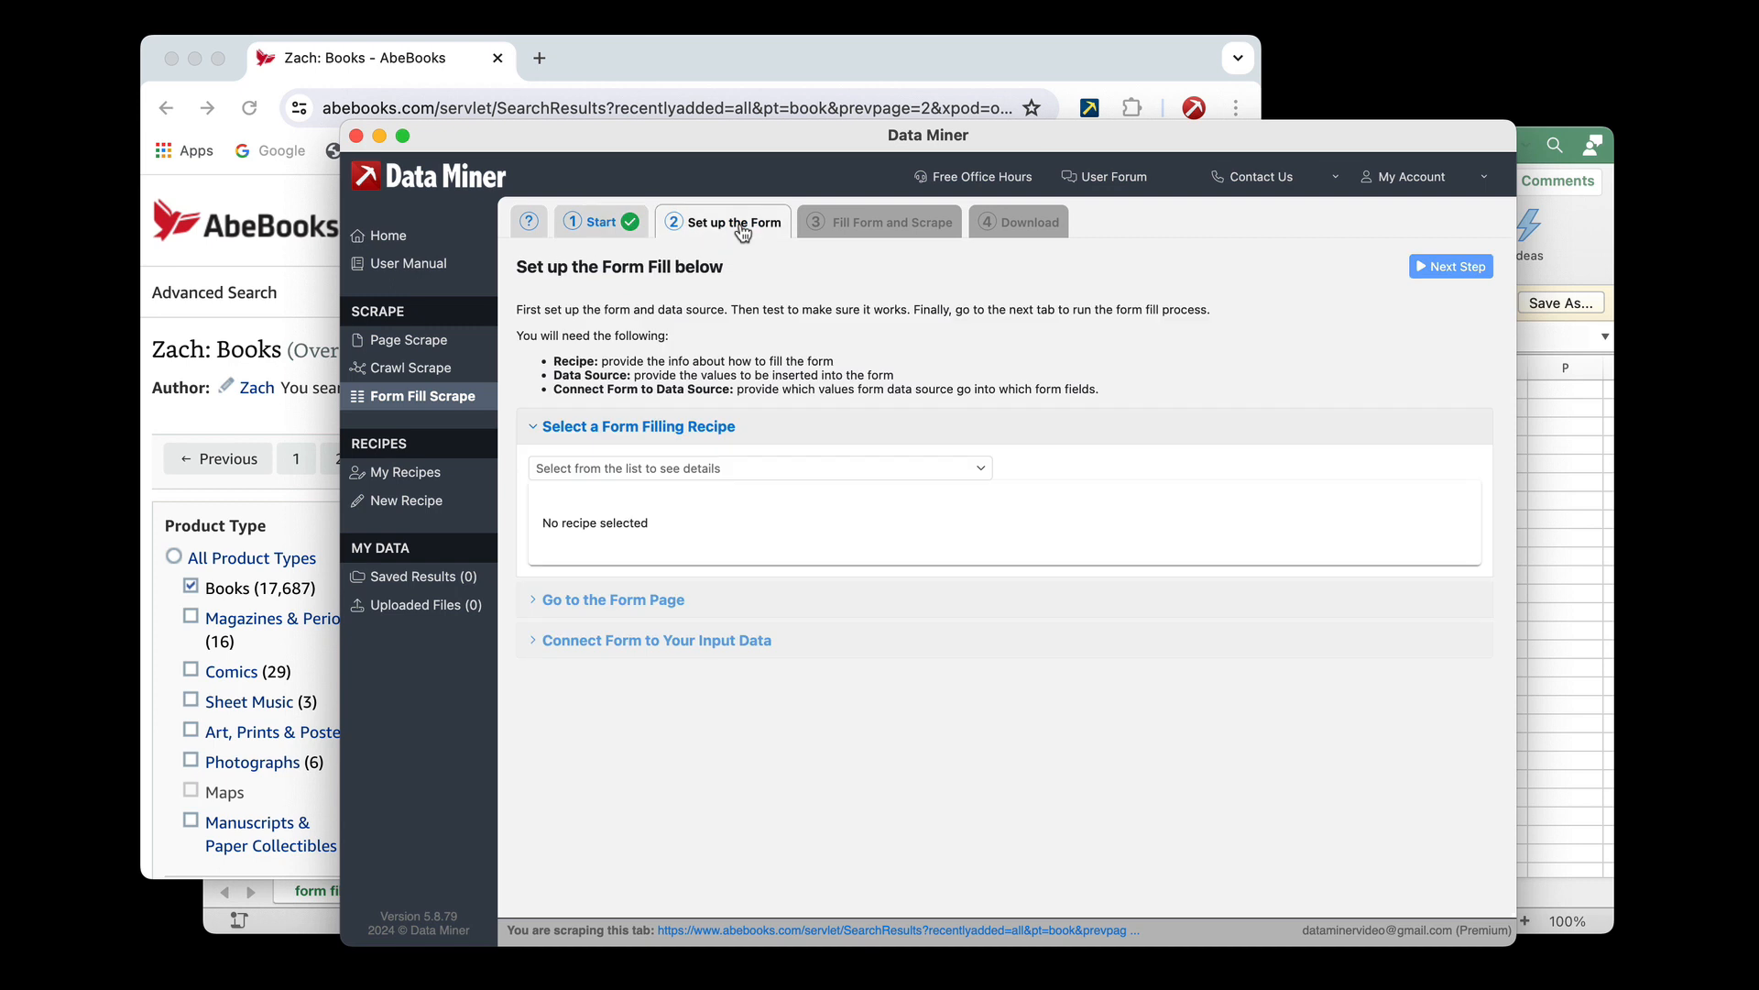
click(609, 474)
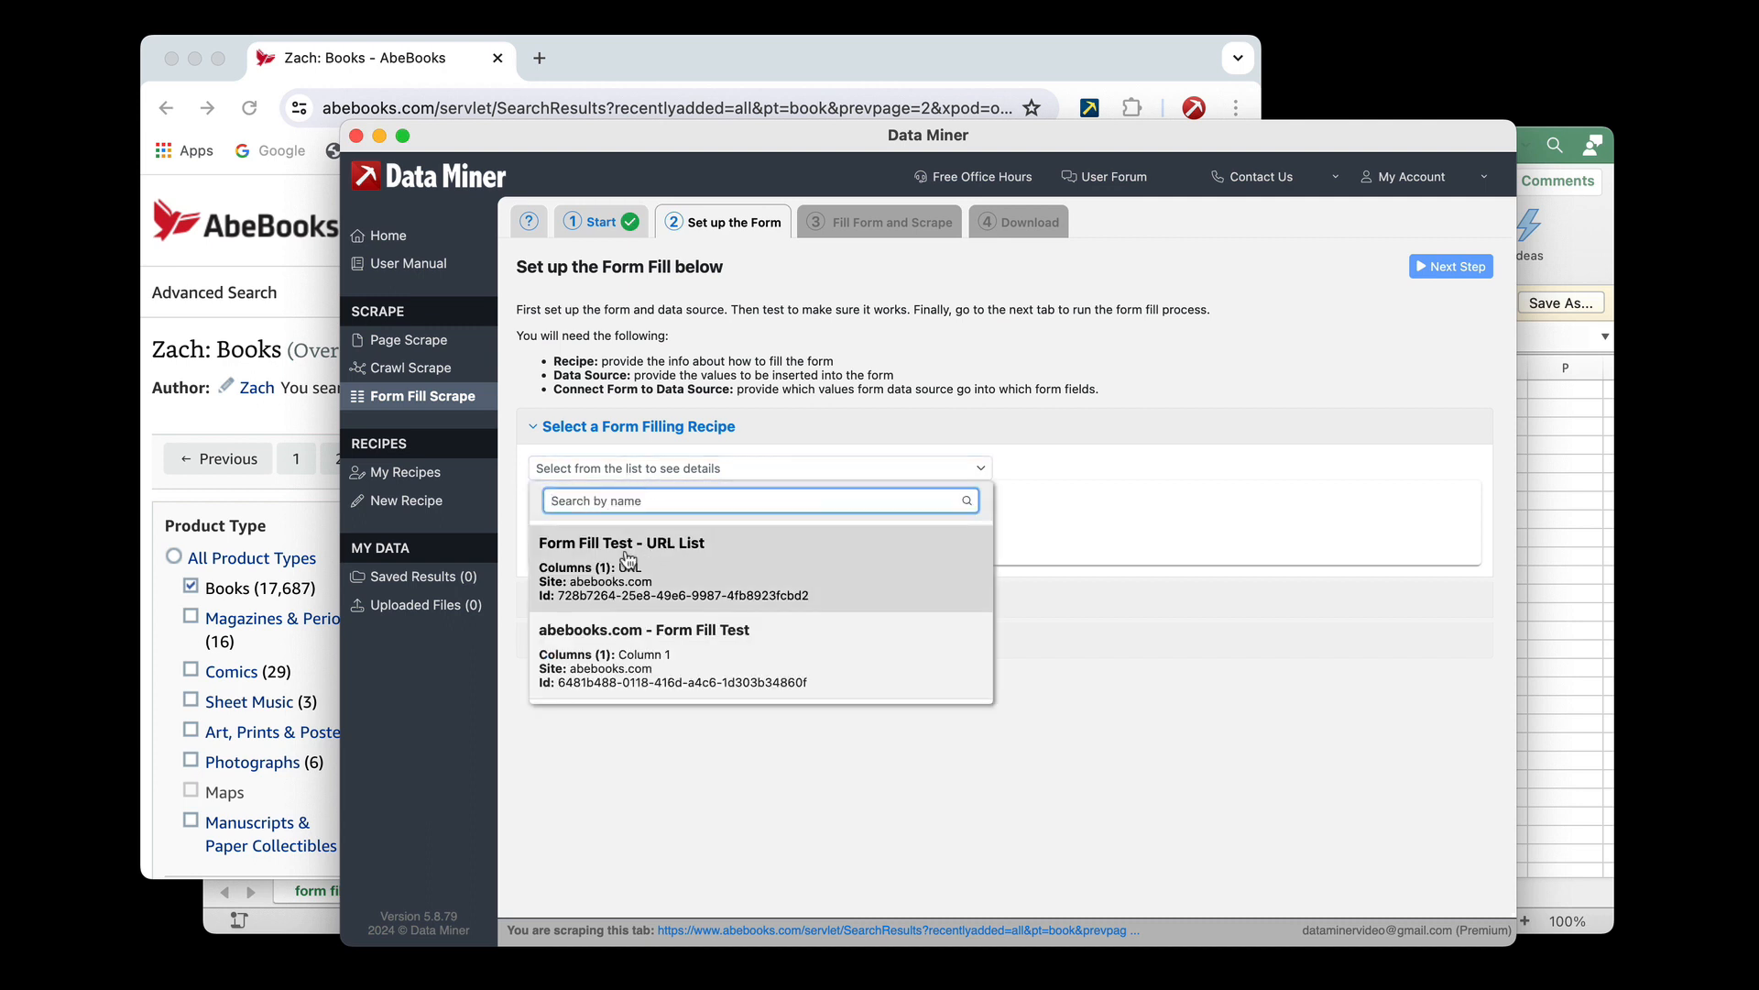
click(676, 559)
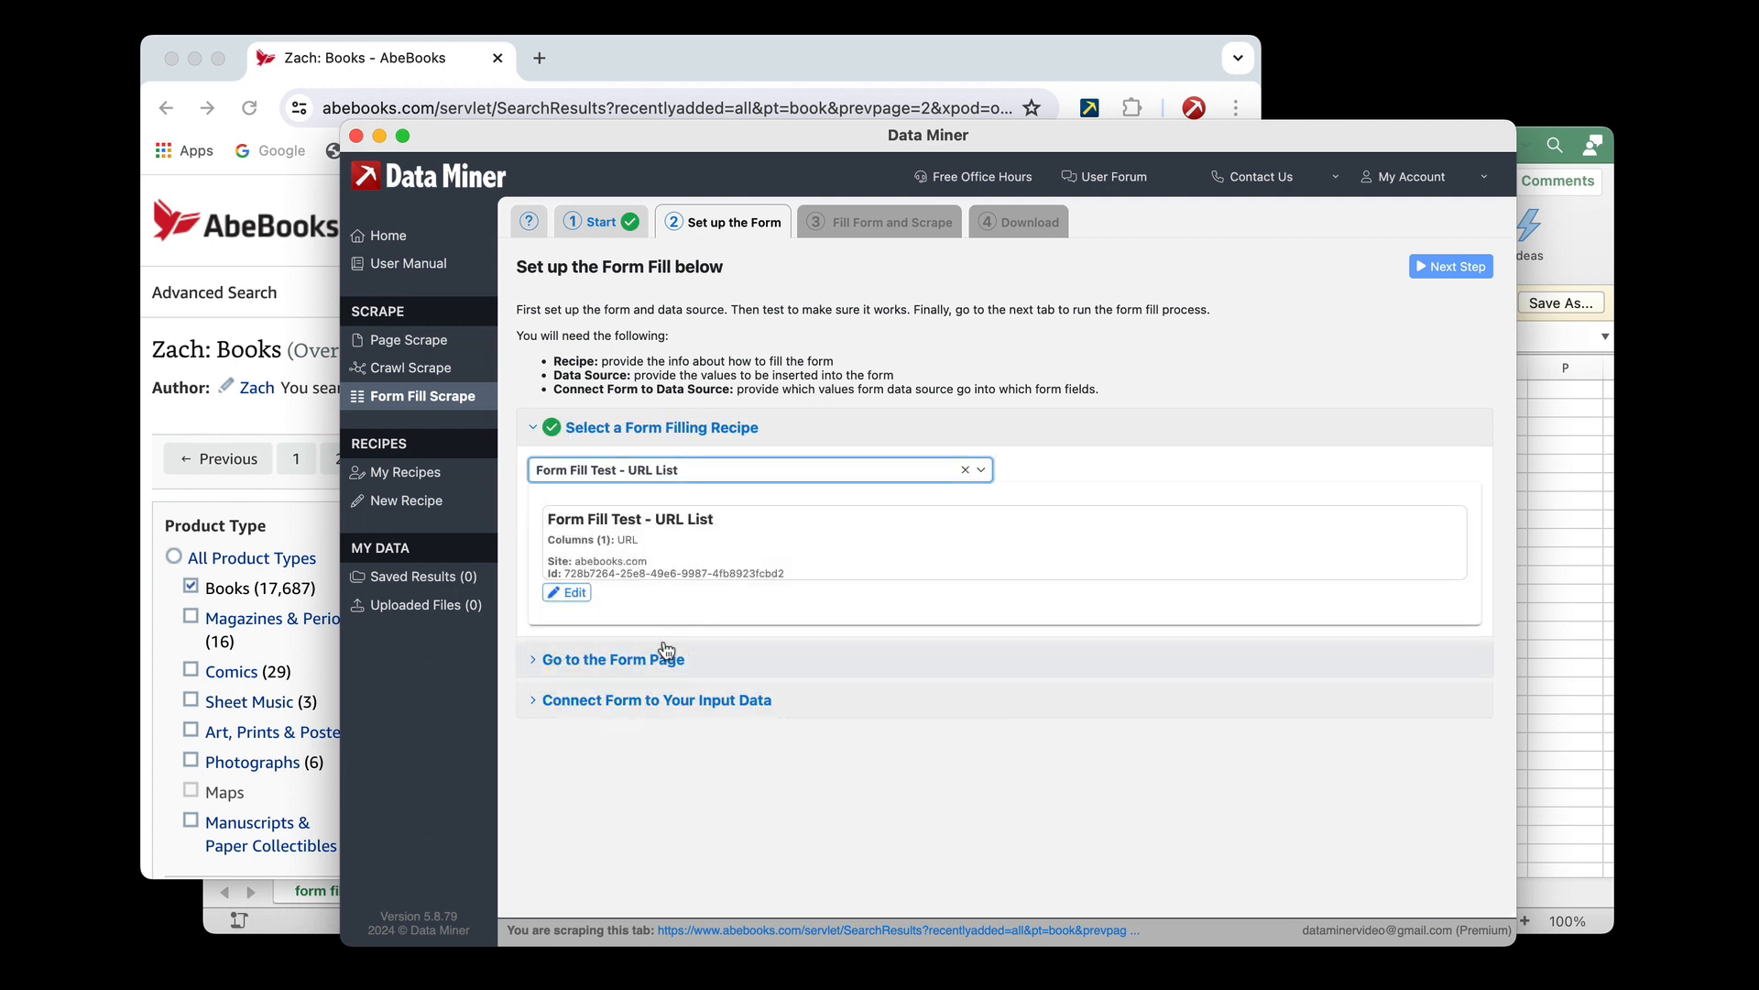
Load the recipe's form page URL in the browser and check the AbeBooks Advanced Search page
click(600, 665)
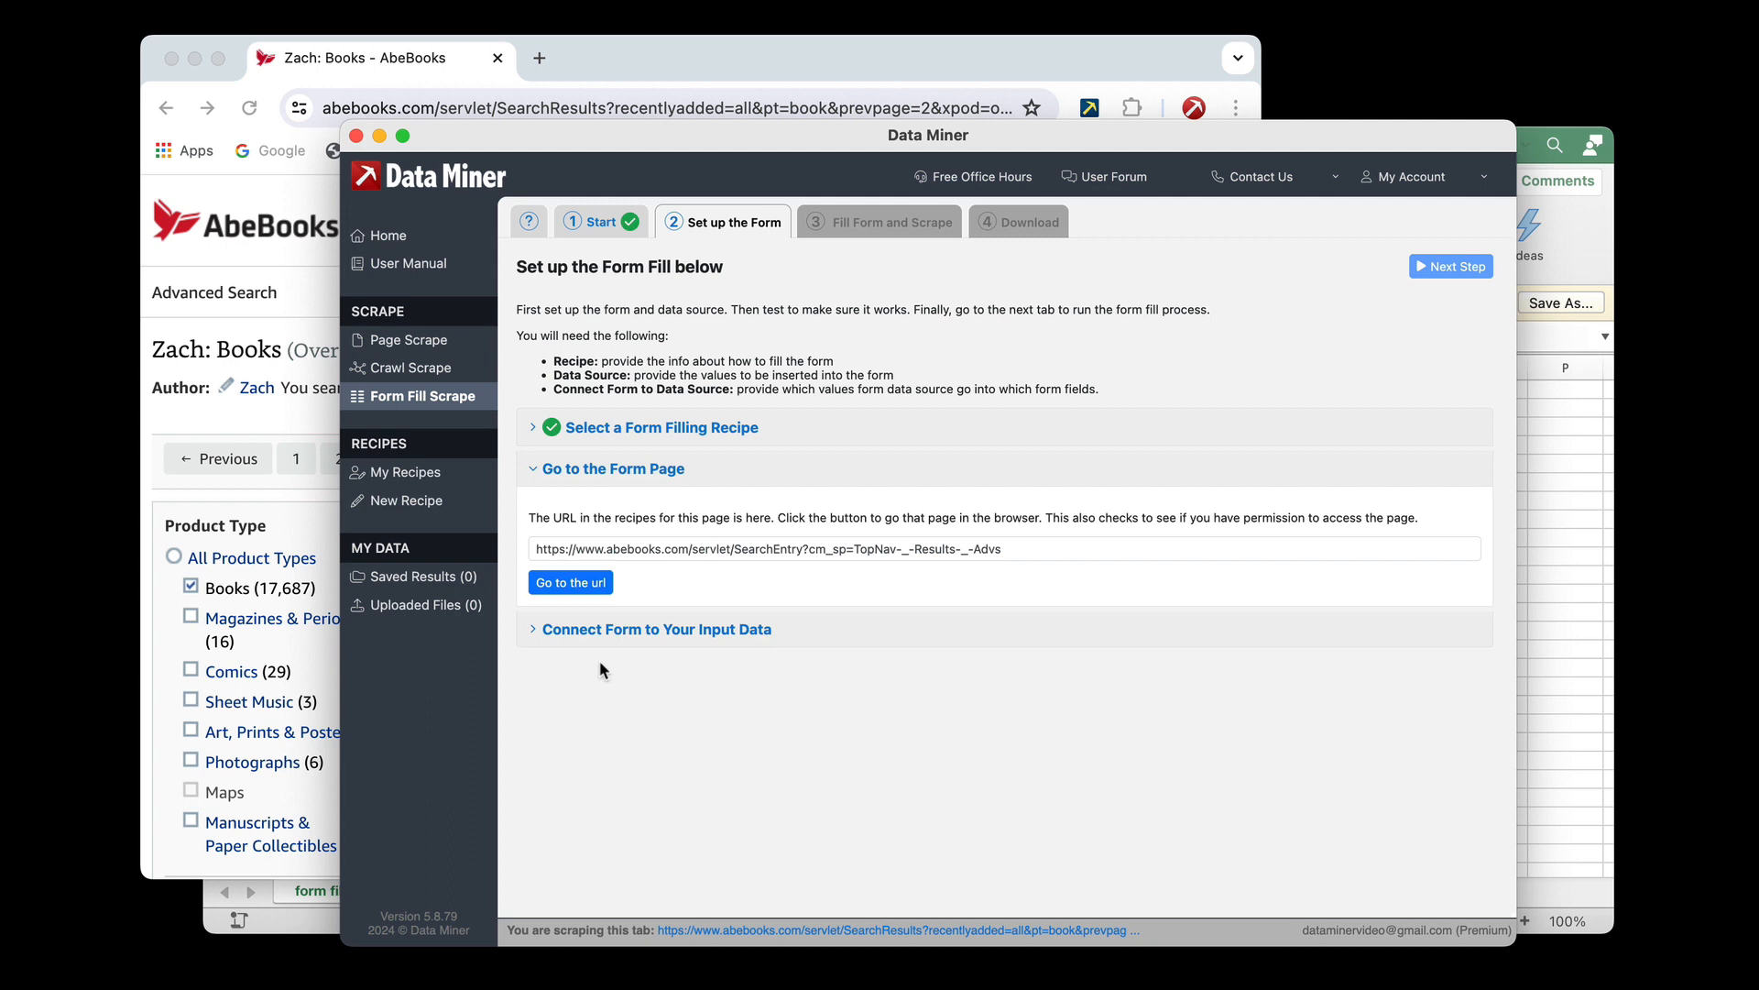
click(595, 588)
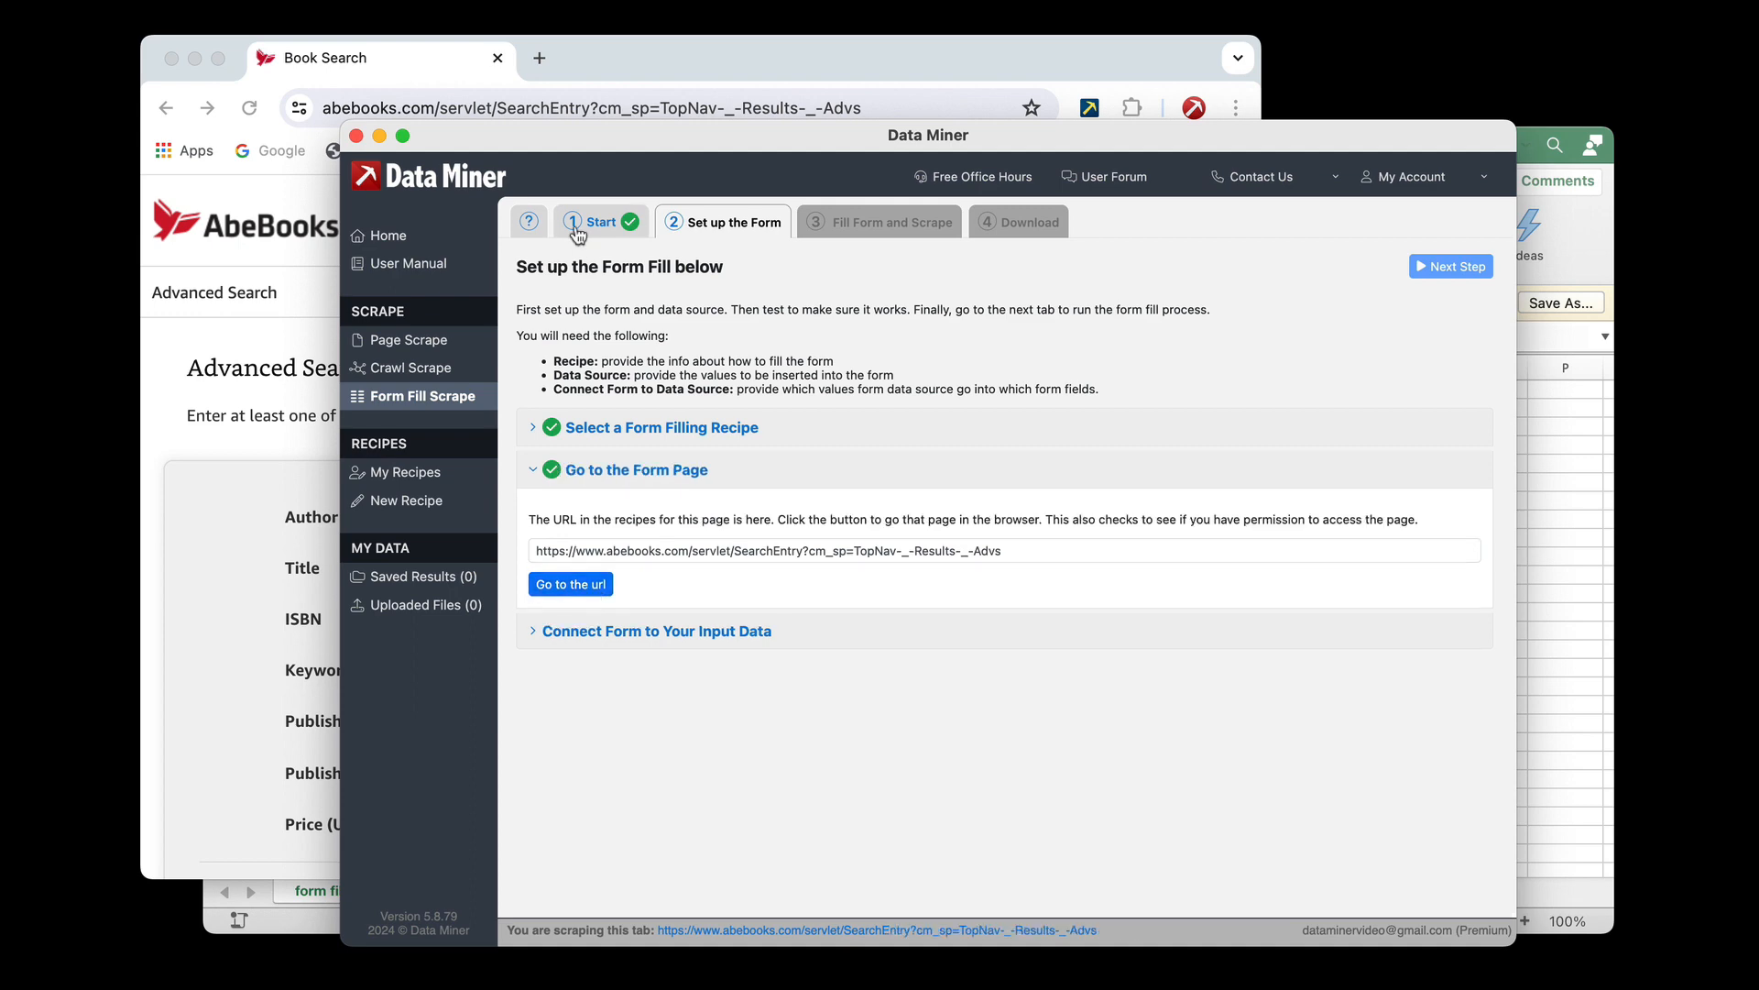
click(632, 85)
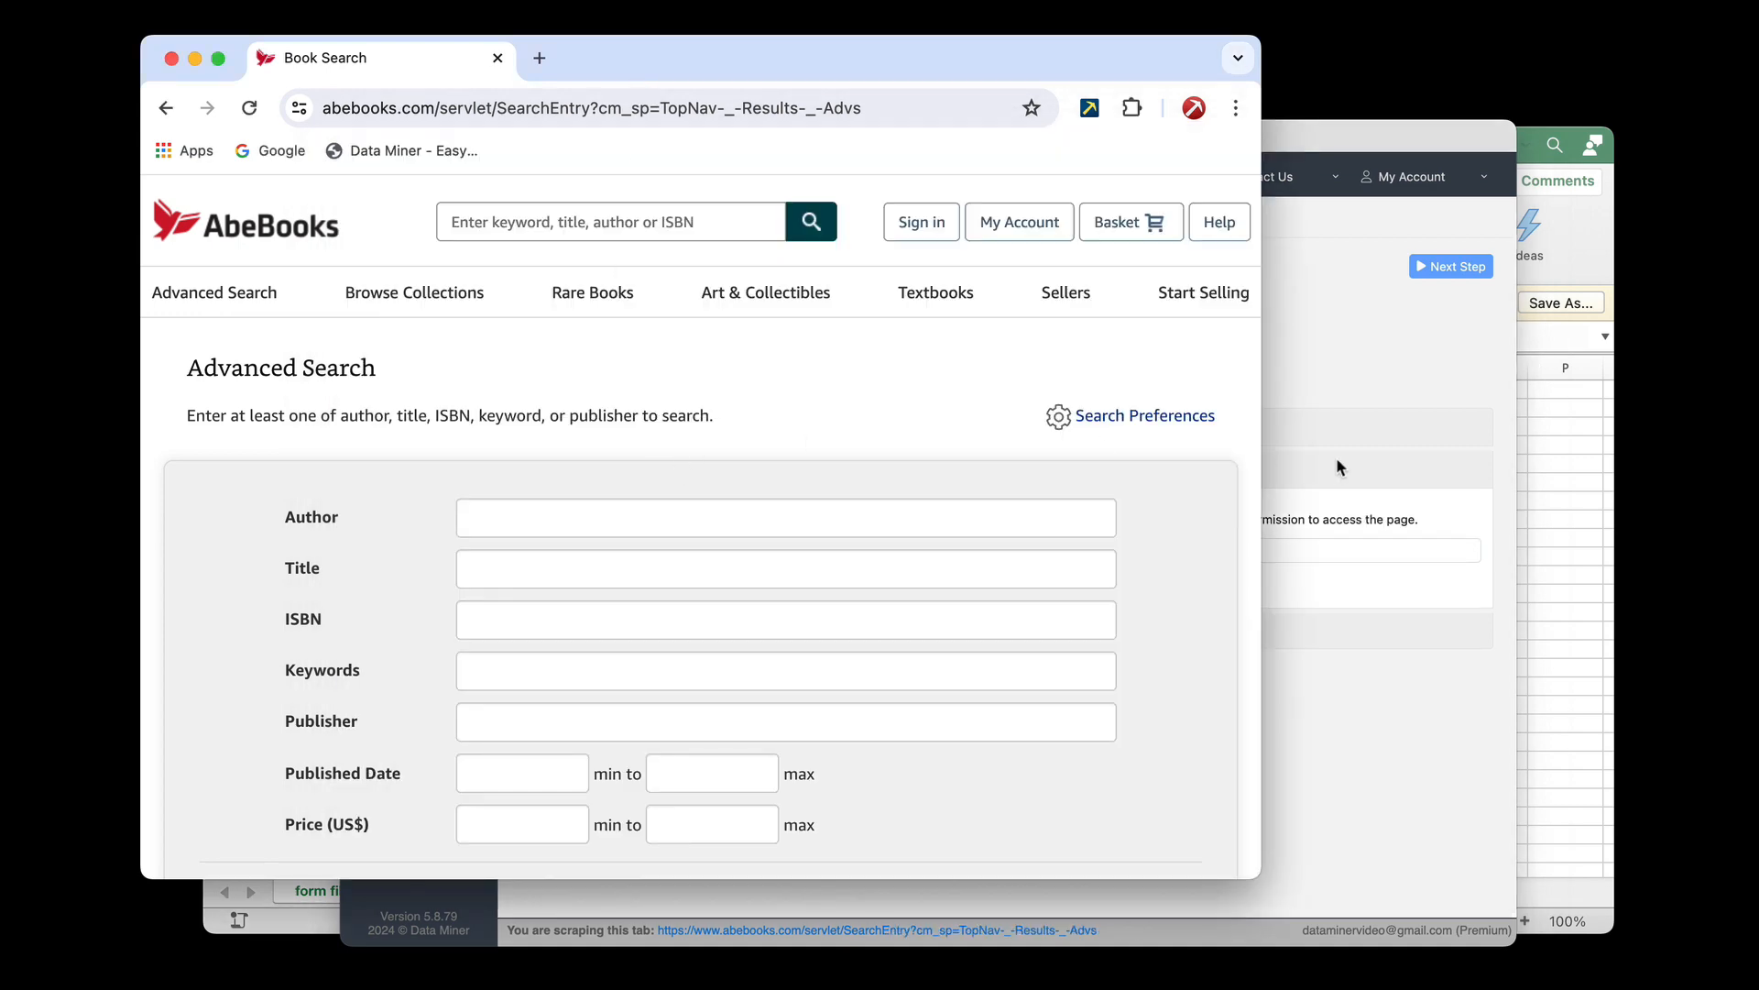
click(1364, 418)
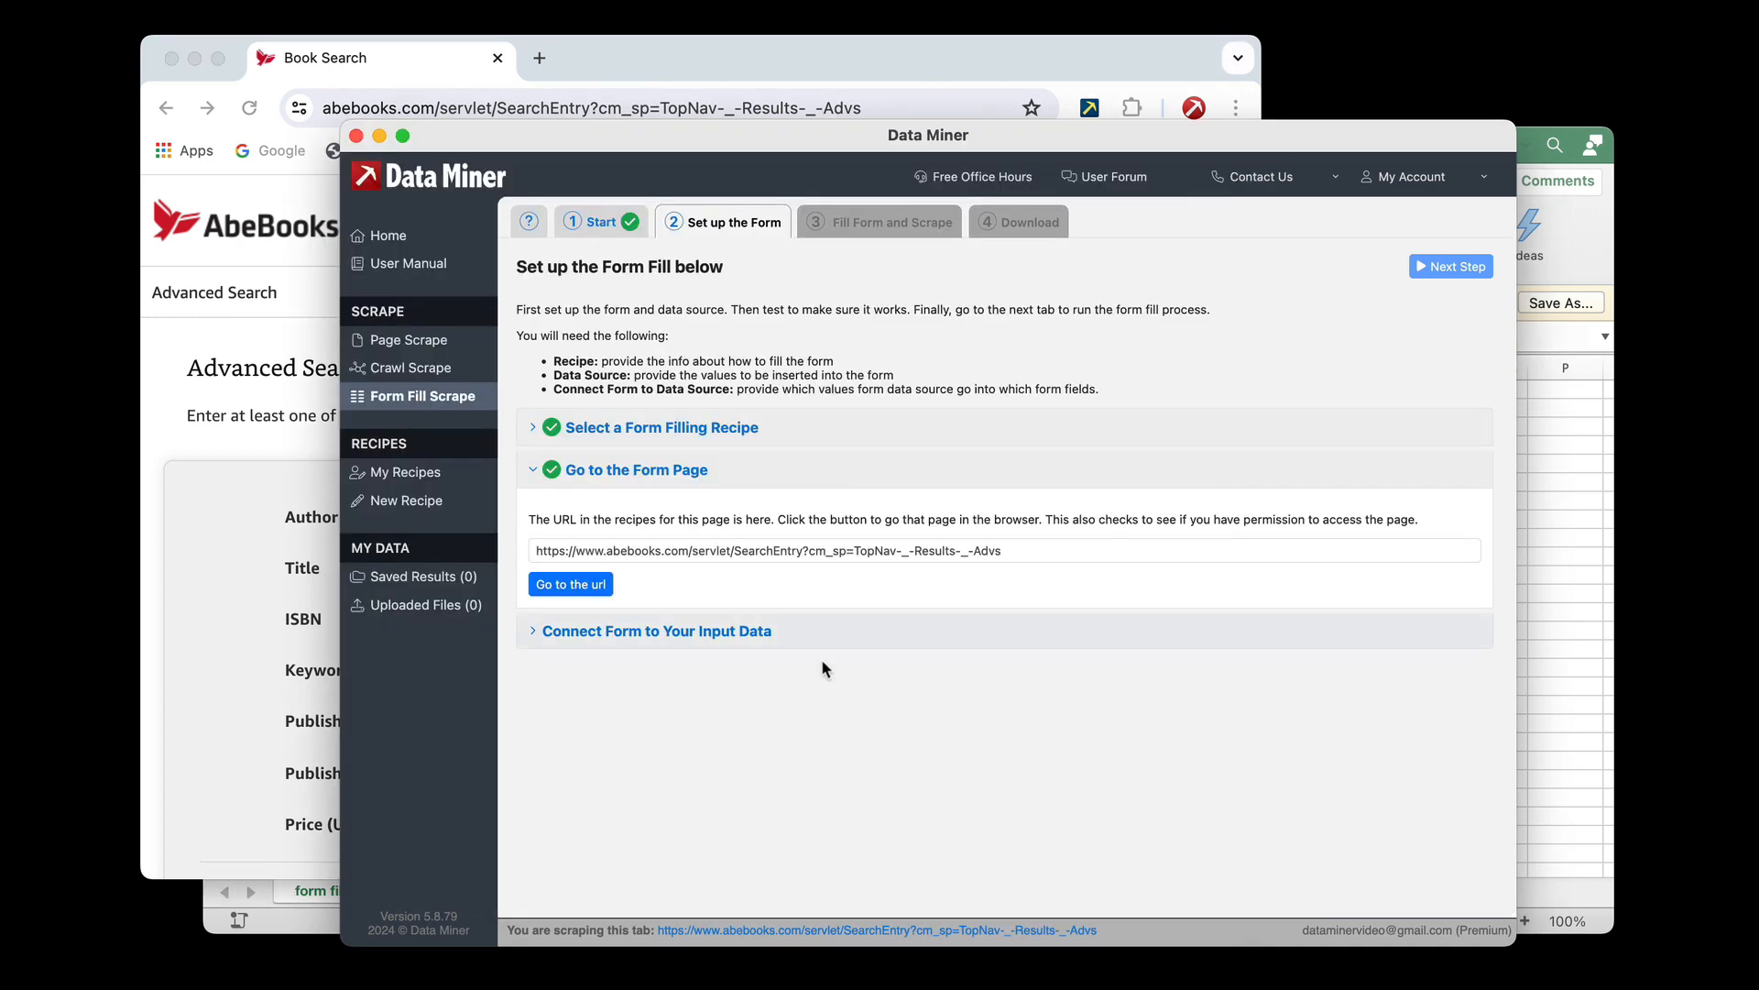
Upload form fill test - data.csv from Downloads as an input file for connecting the form to its data
click(606, 632)
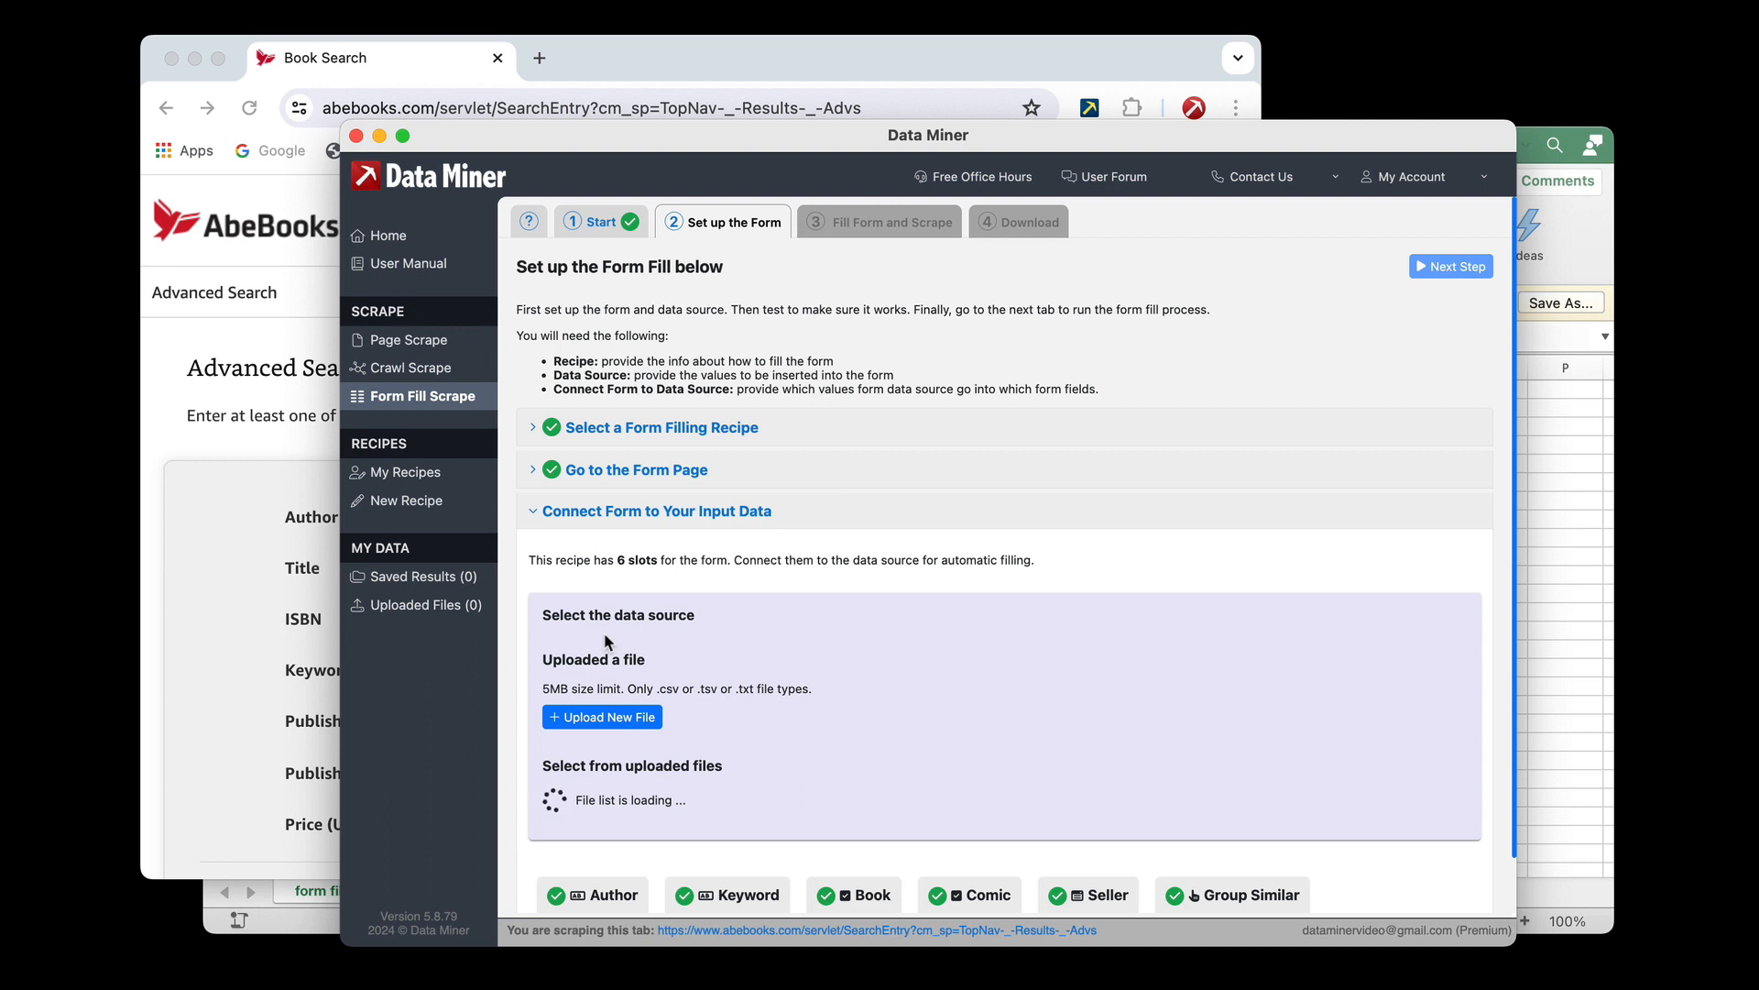
scroll(603, 632, down, 2)
right_click(603, 632)
click(640, 567)
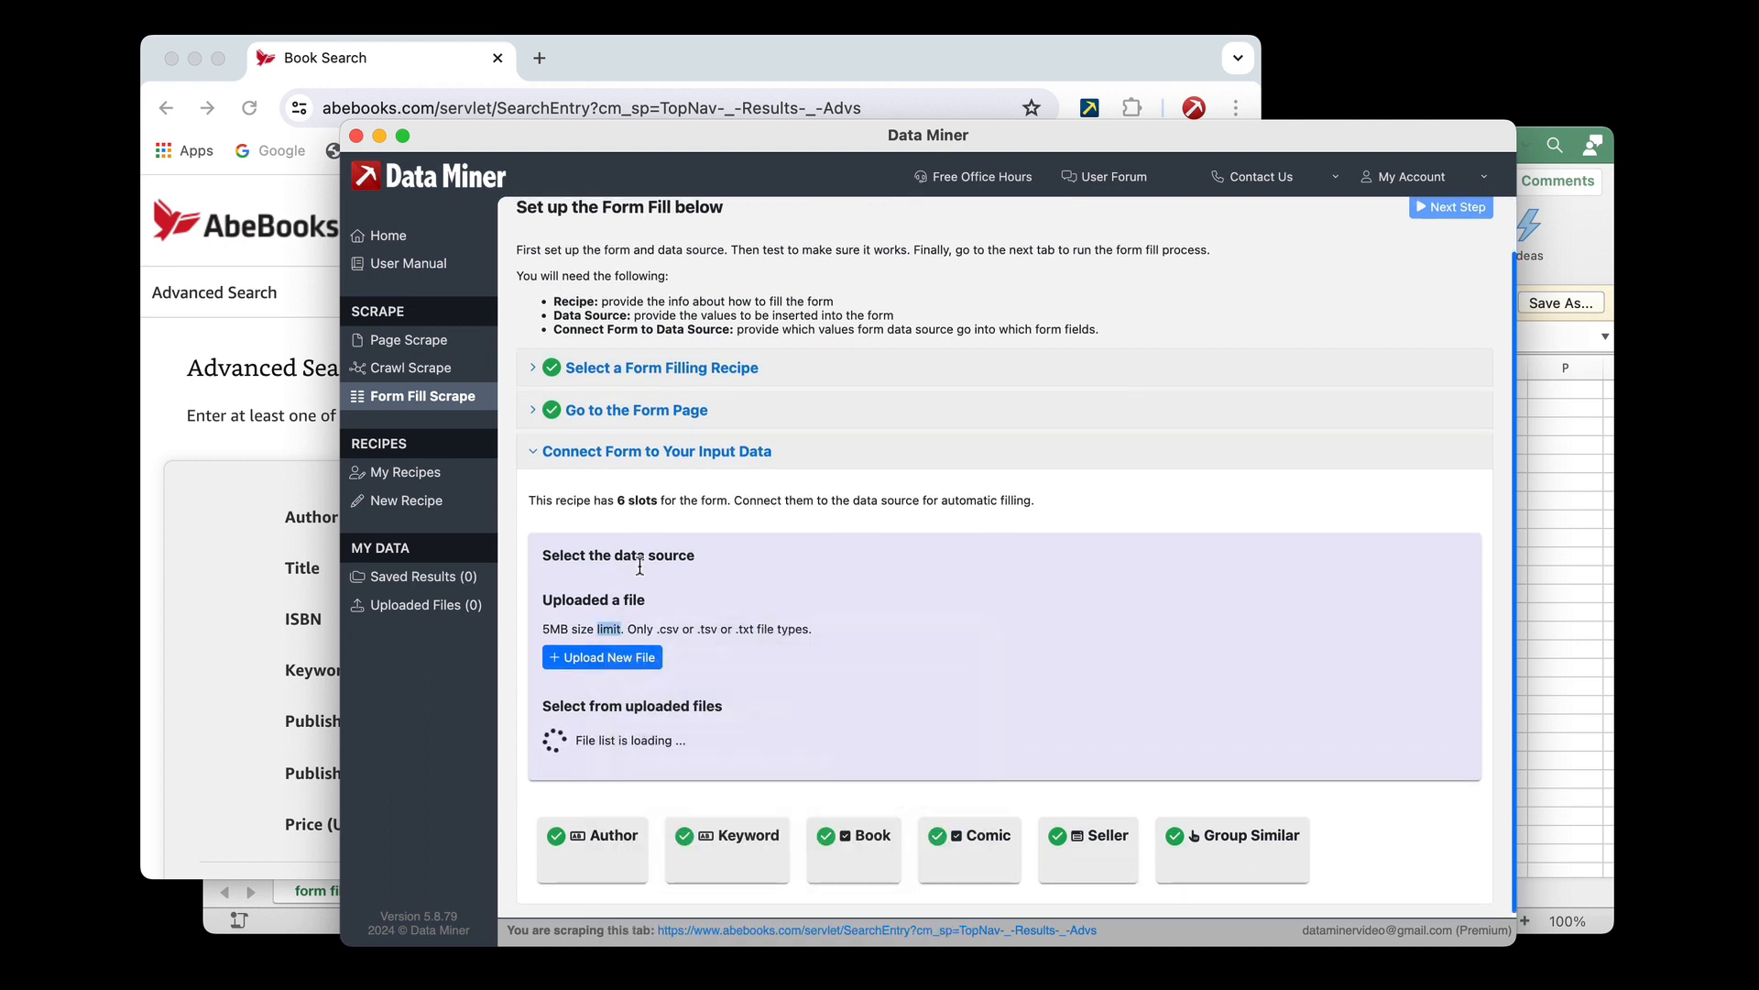
click(609, 657)
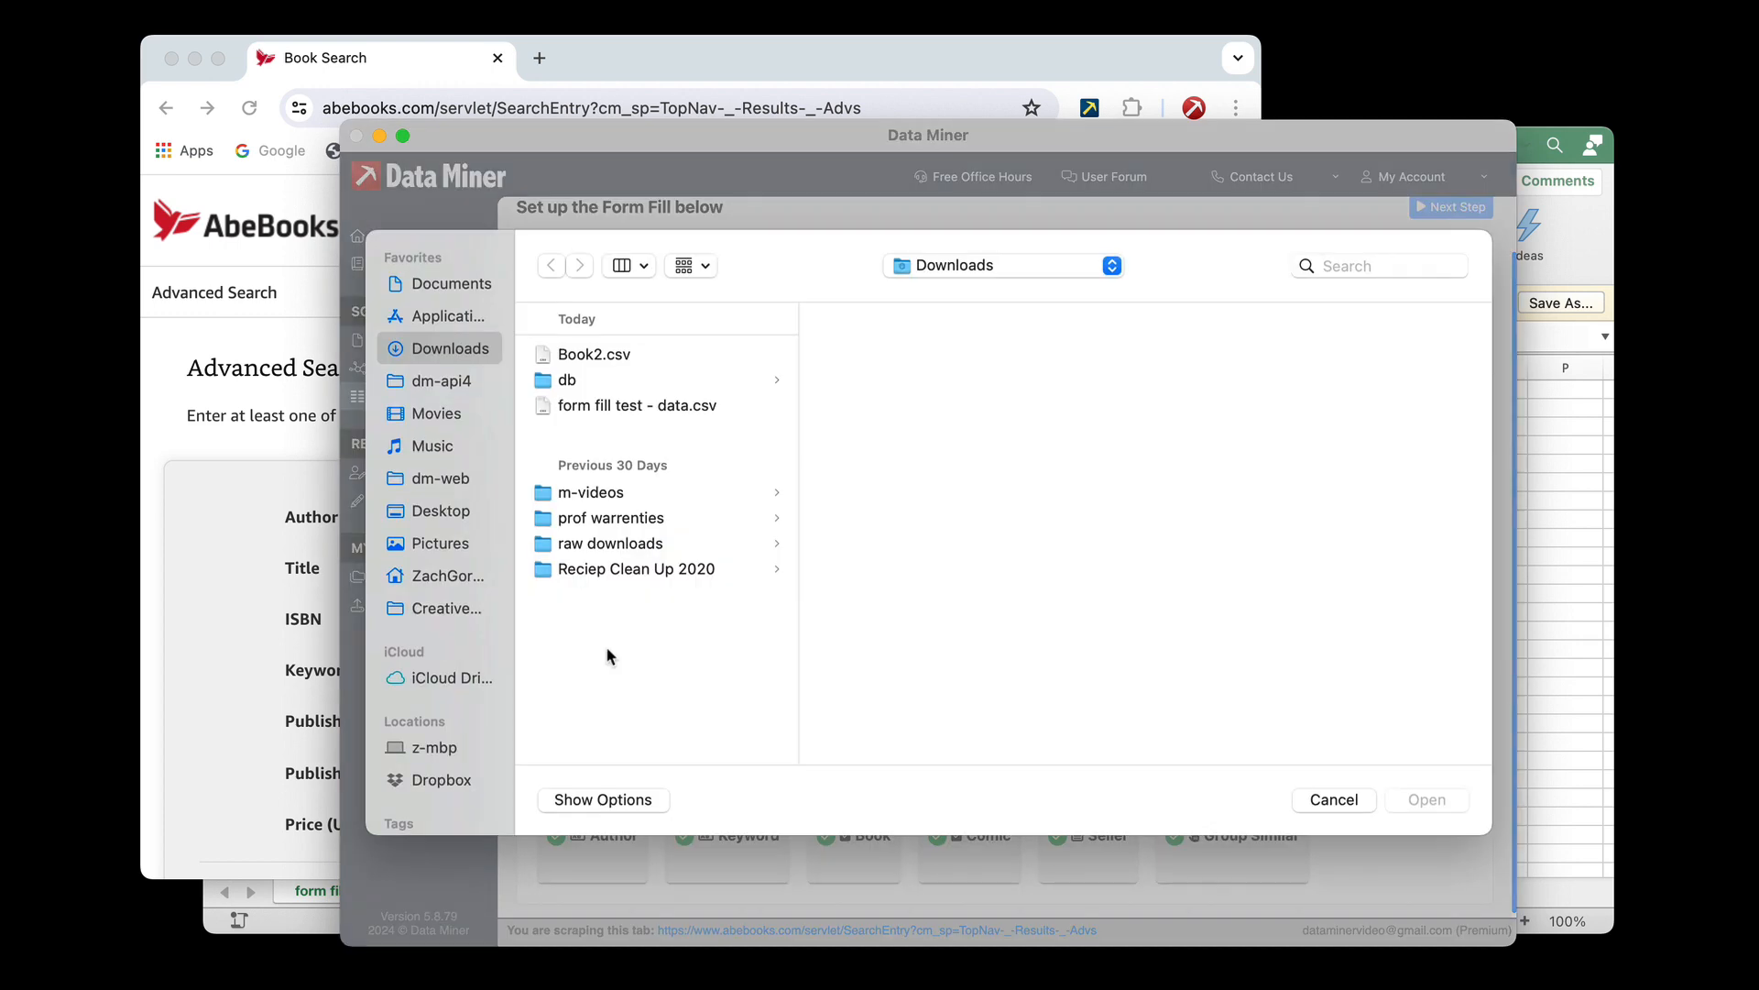
click(582, 408)
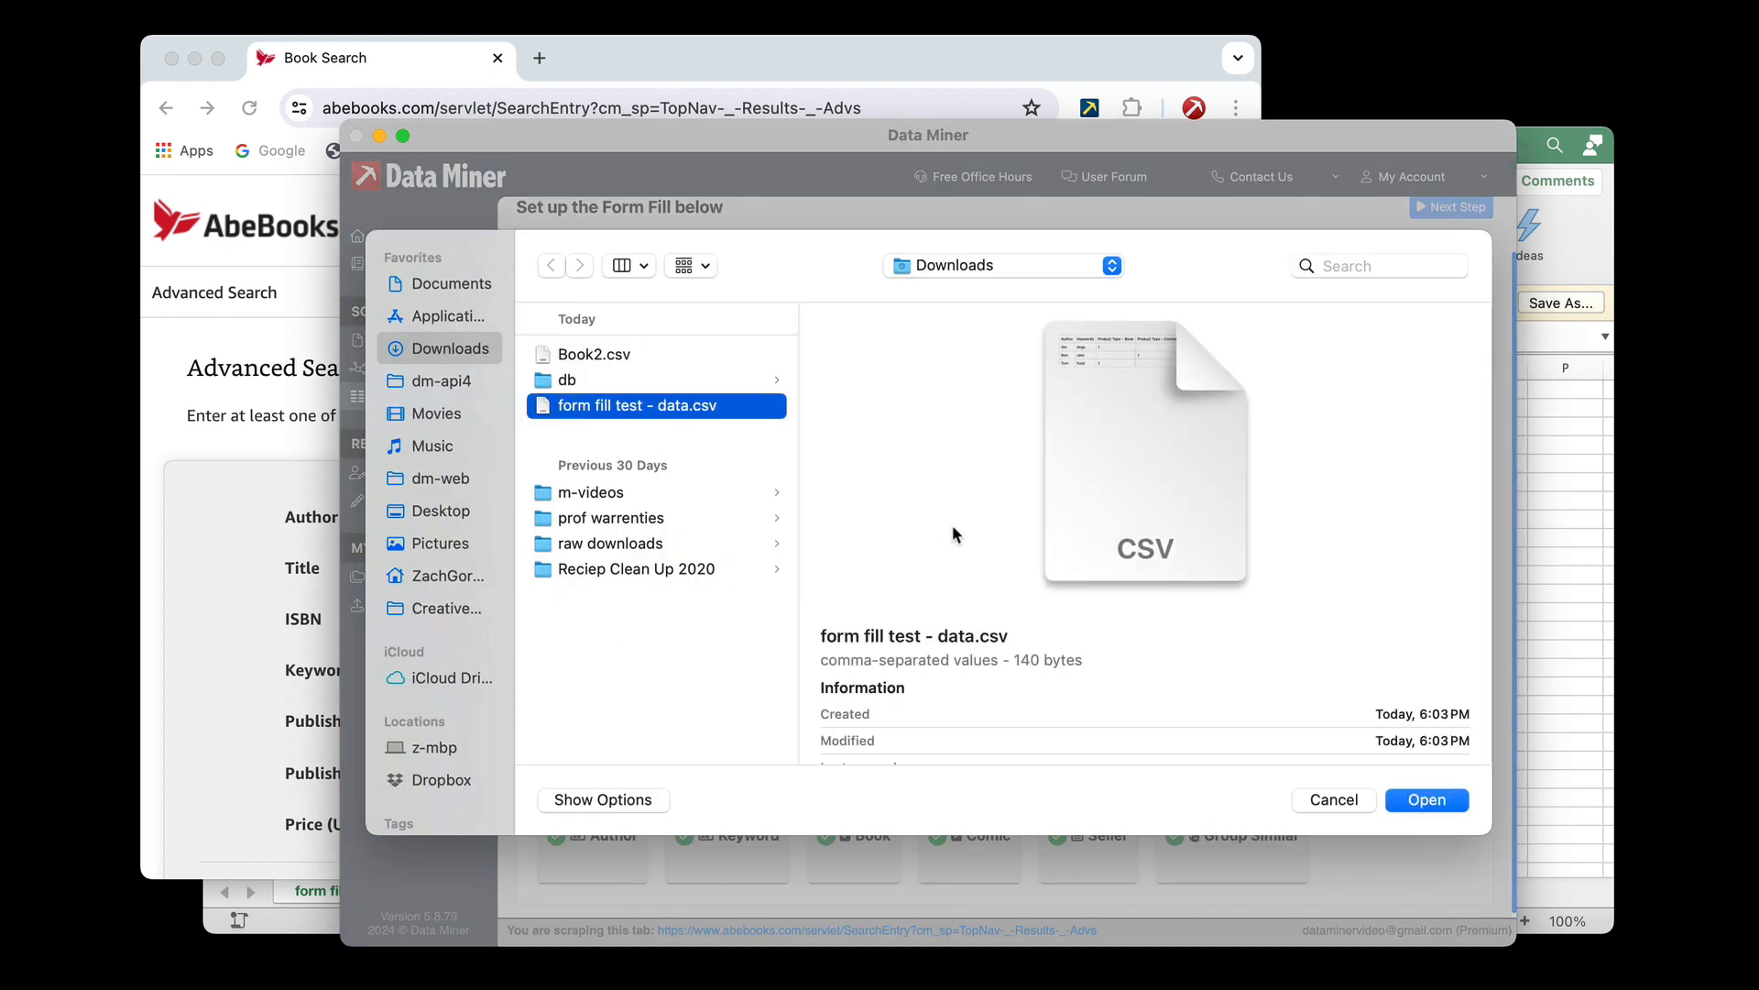
click(1422, 800)
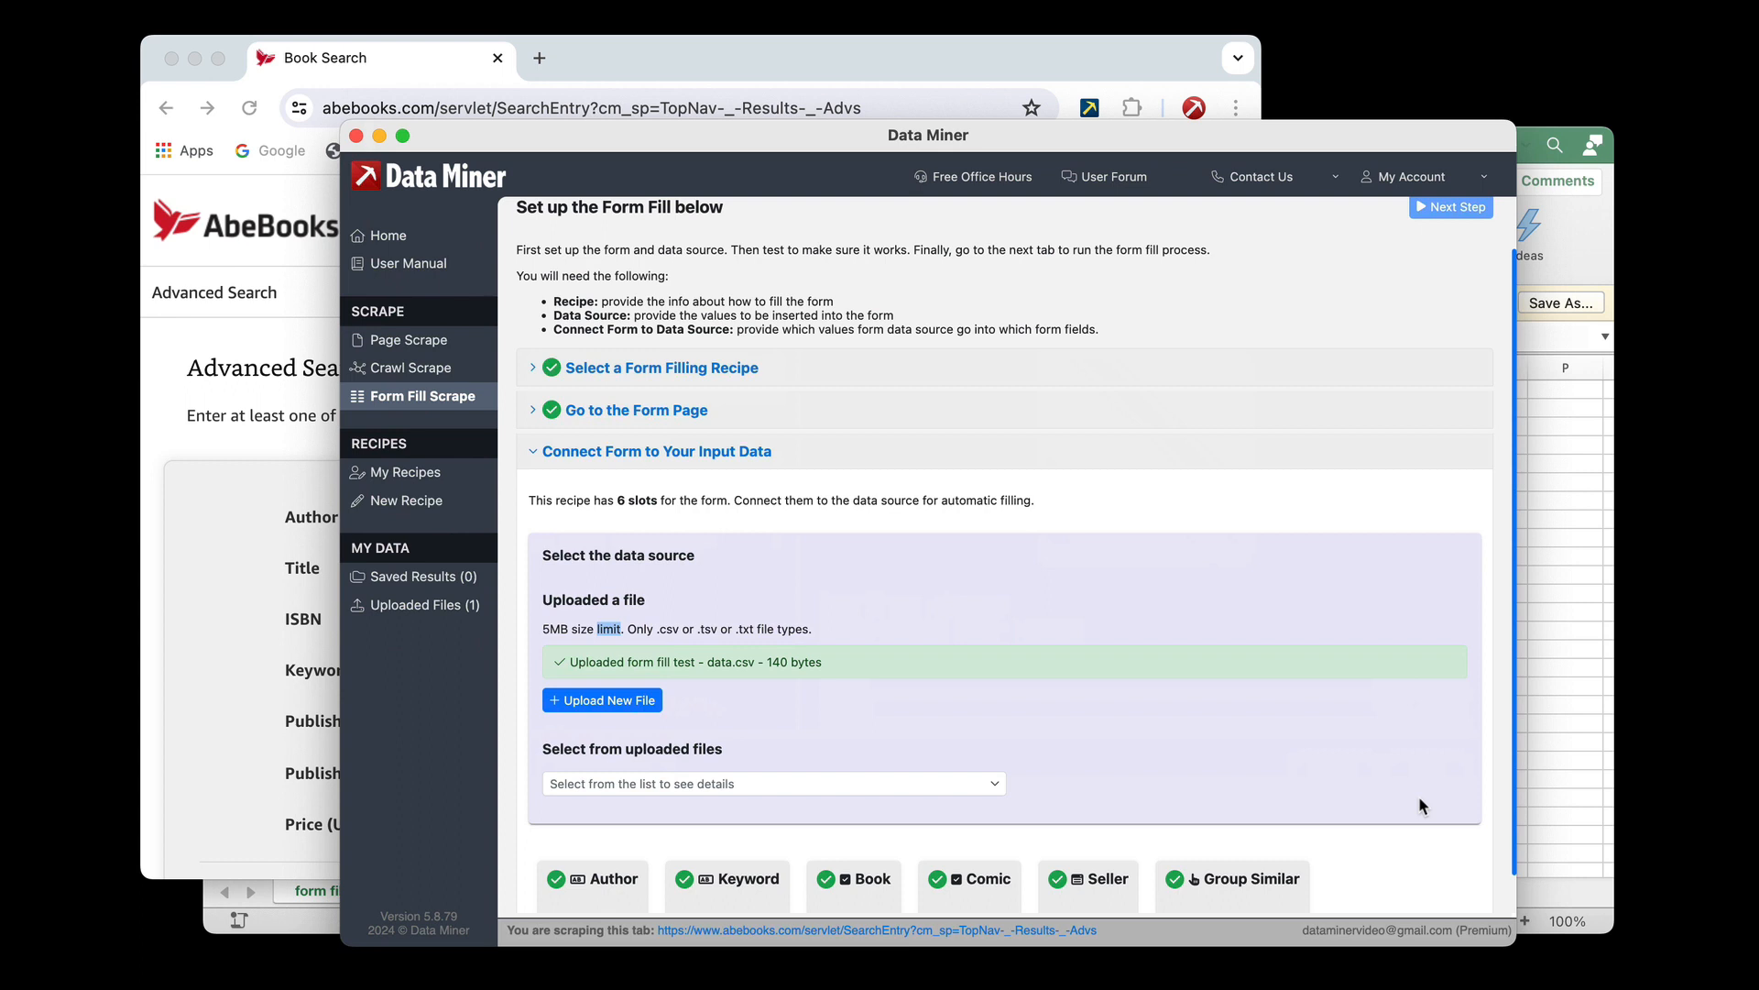
Select the uploaded form fill test - data.csv as the form fill's data source
scroll(1280, 699, down, 1)
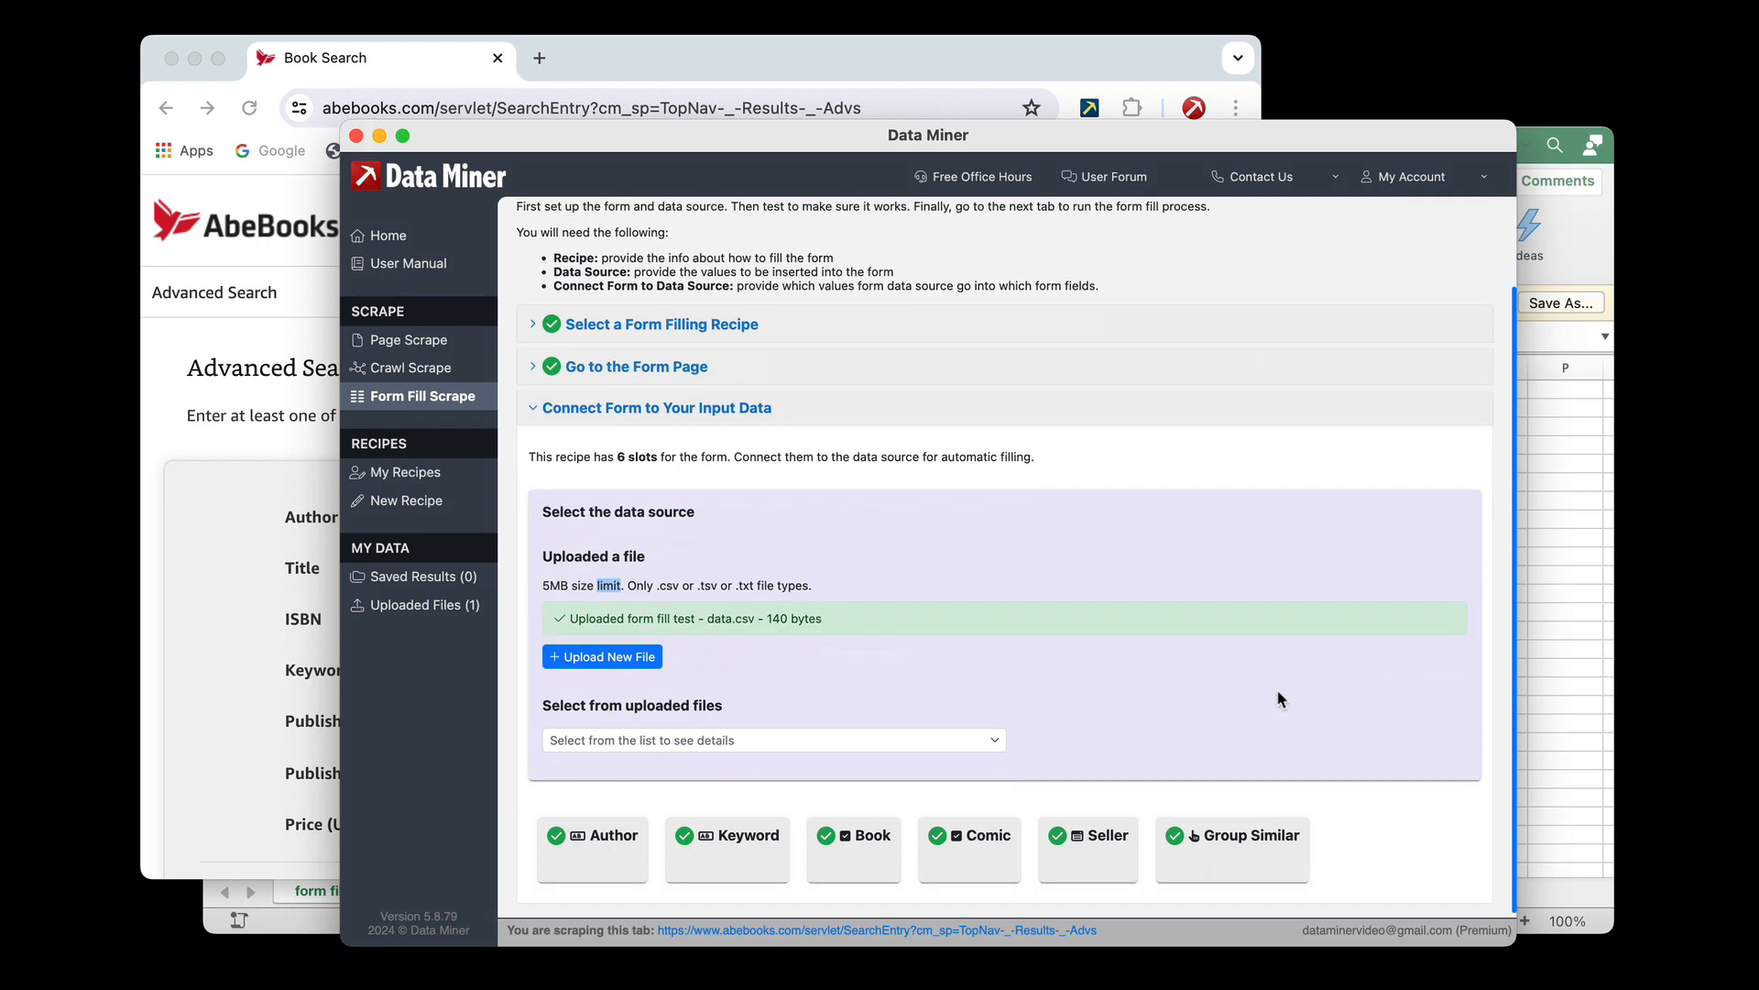
click(875, 740)
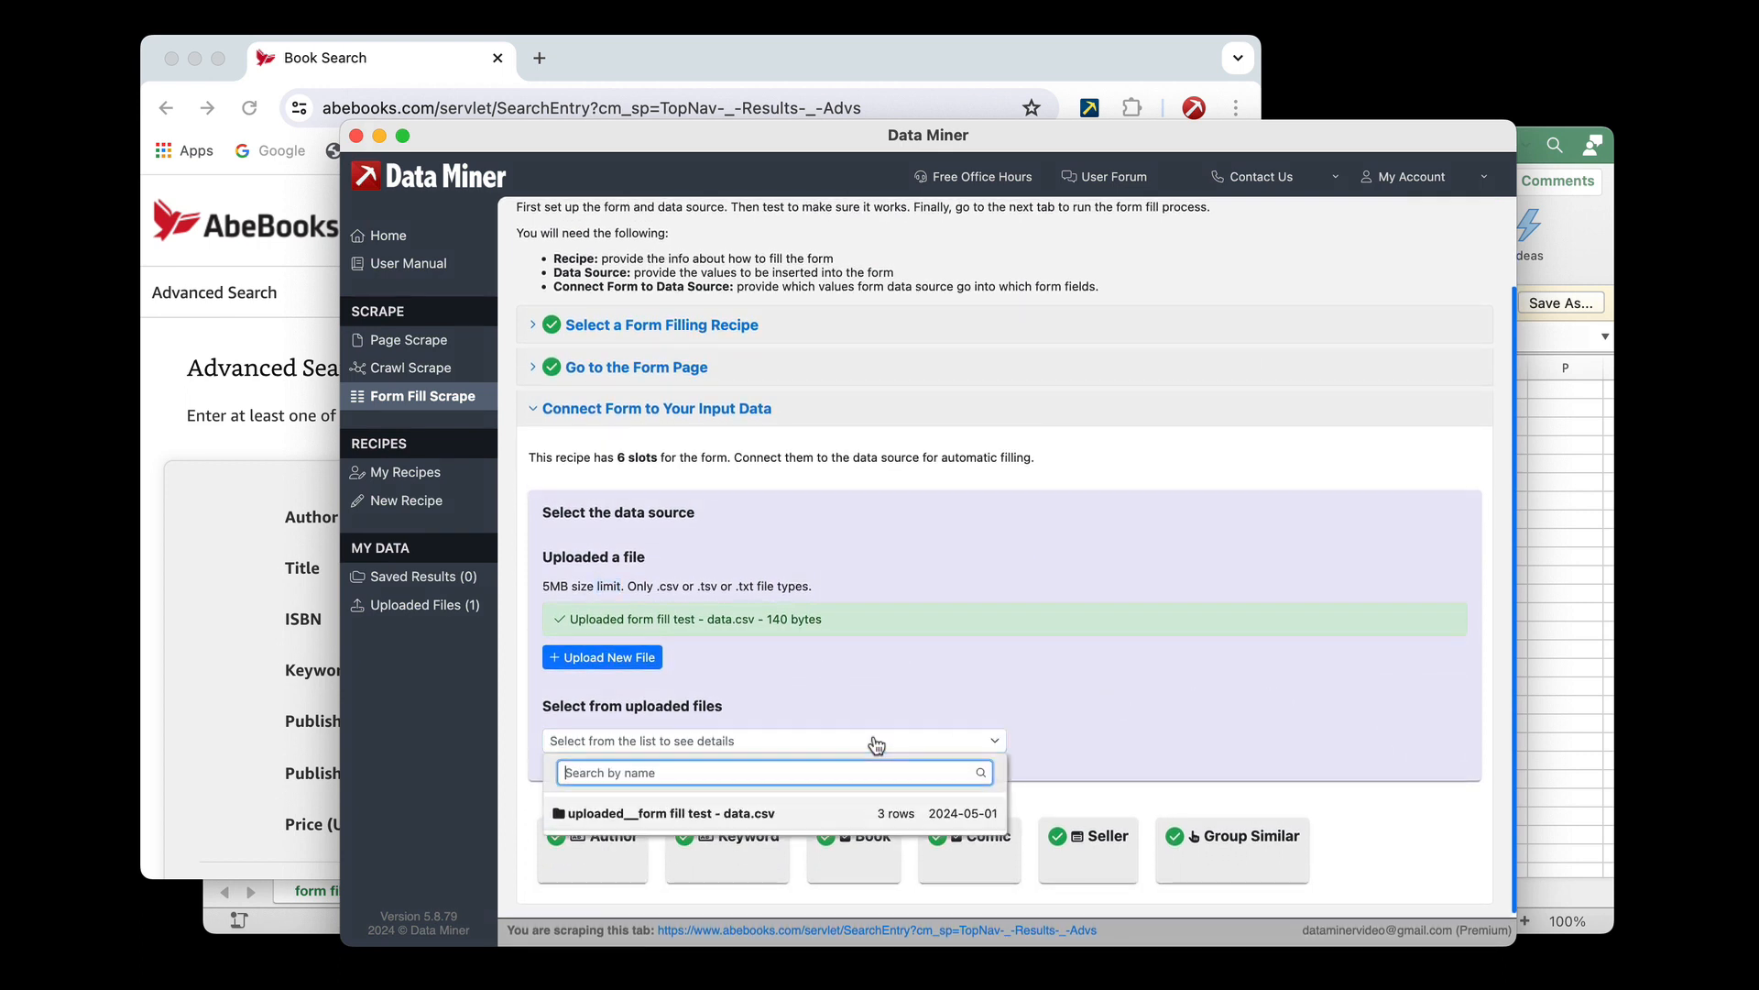
click(635, 820)
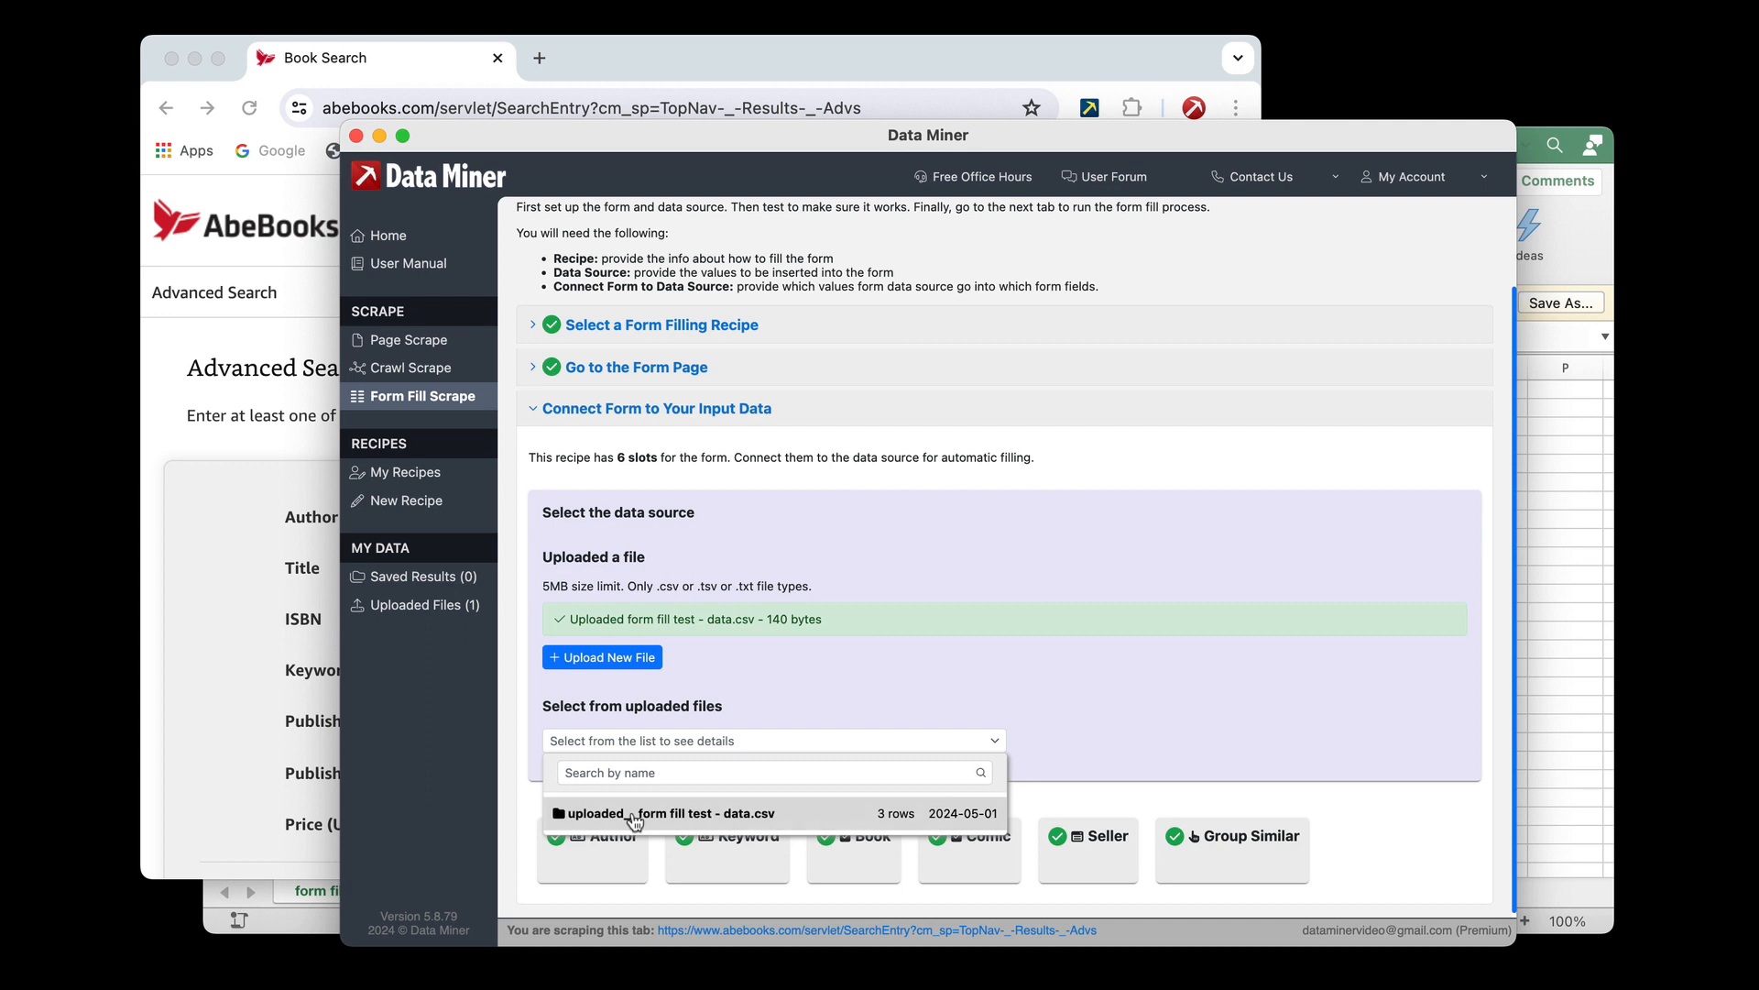
click(635, 814)
scroll(724, 702, down, 2)
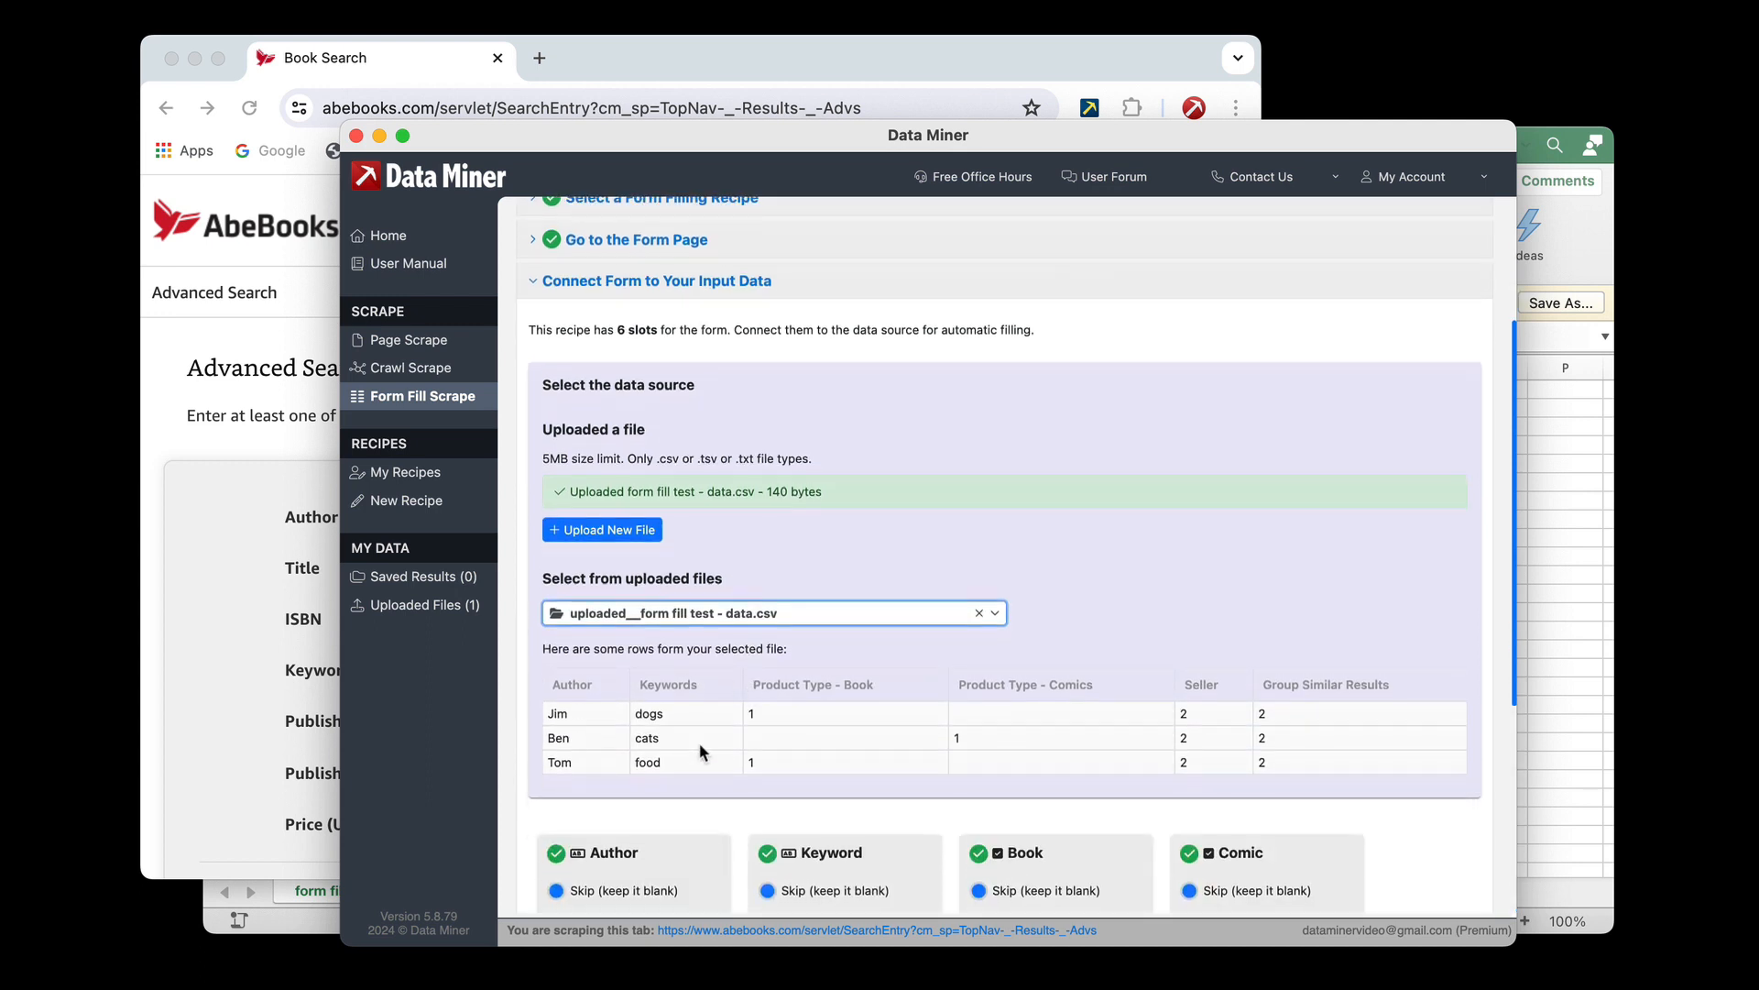
Connect the Author slot to the file's Author column and the Keyword slot to its Keywords column
scroll(783, 735, down, 4)
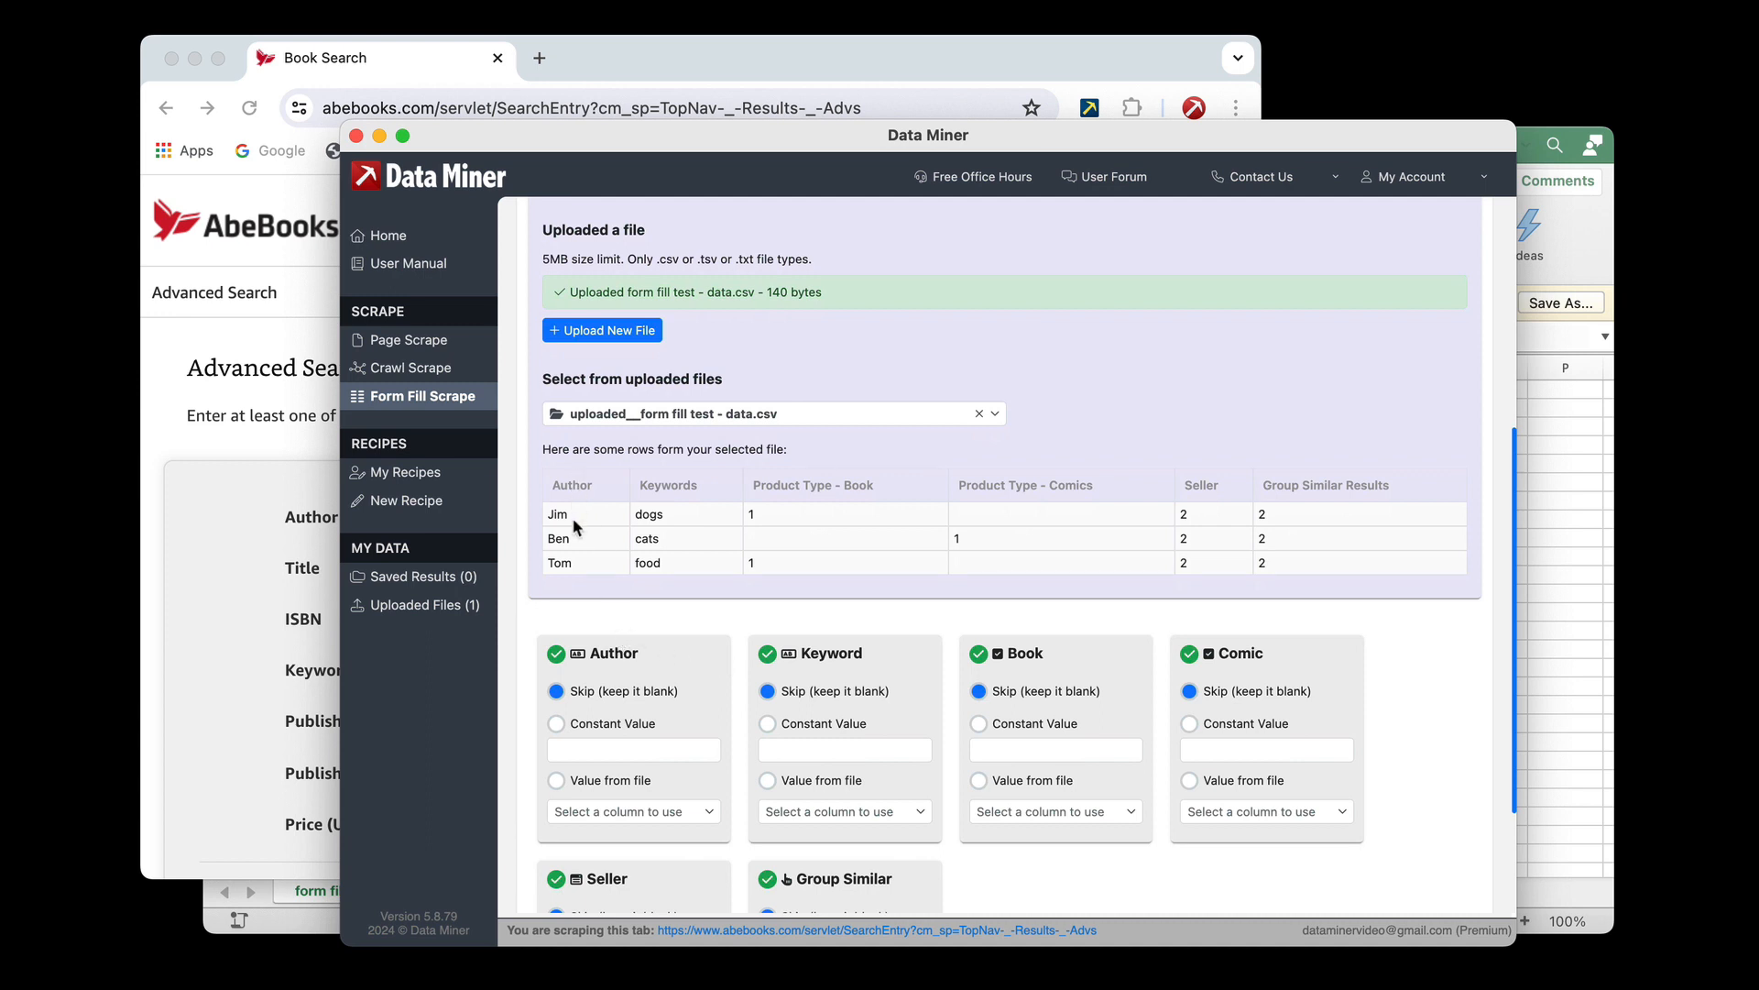
click(556, 780)
click(600, 811)
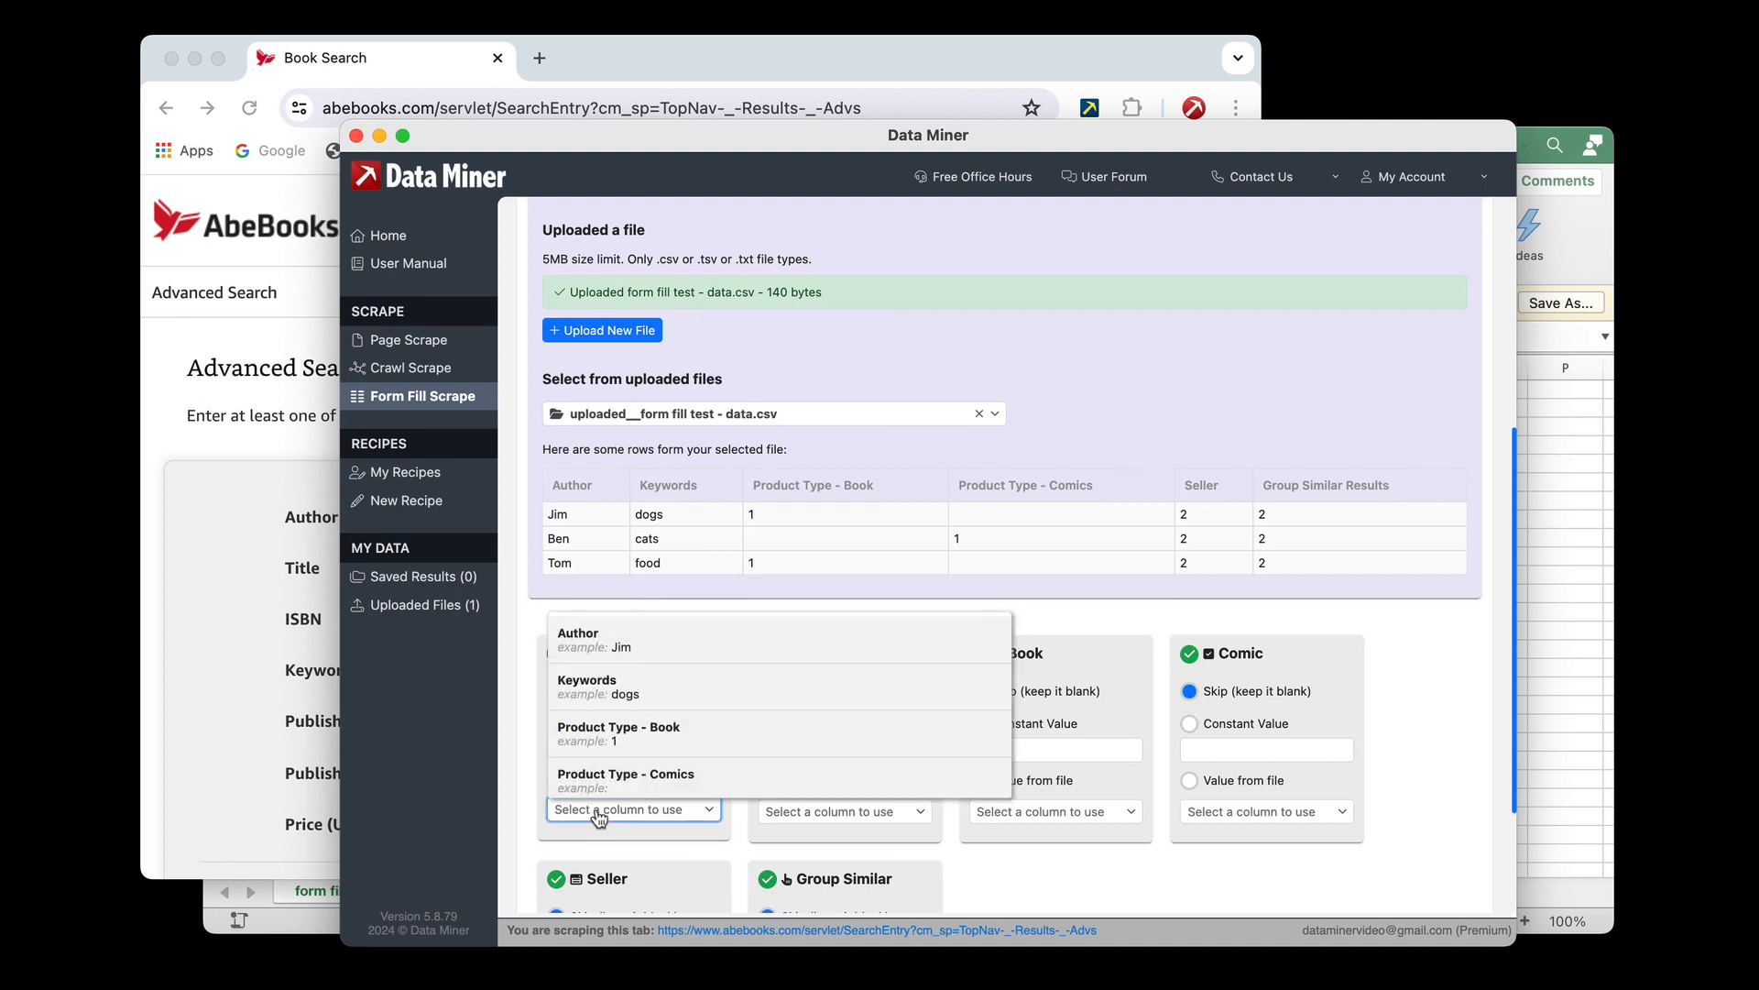
click(623, 647)
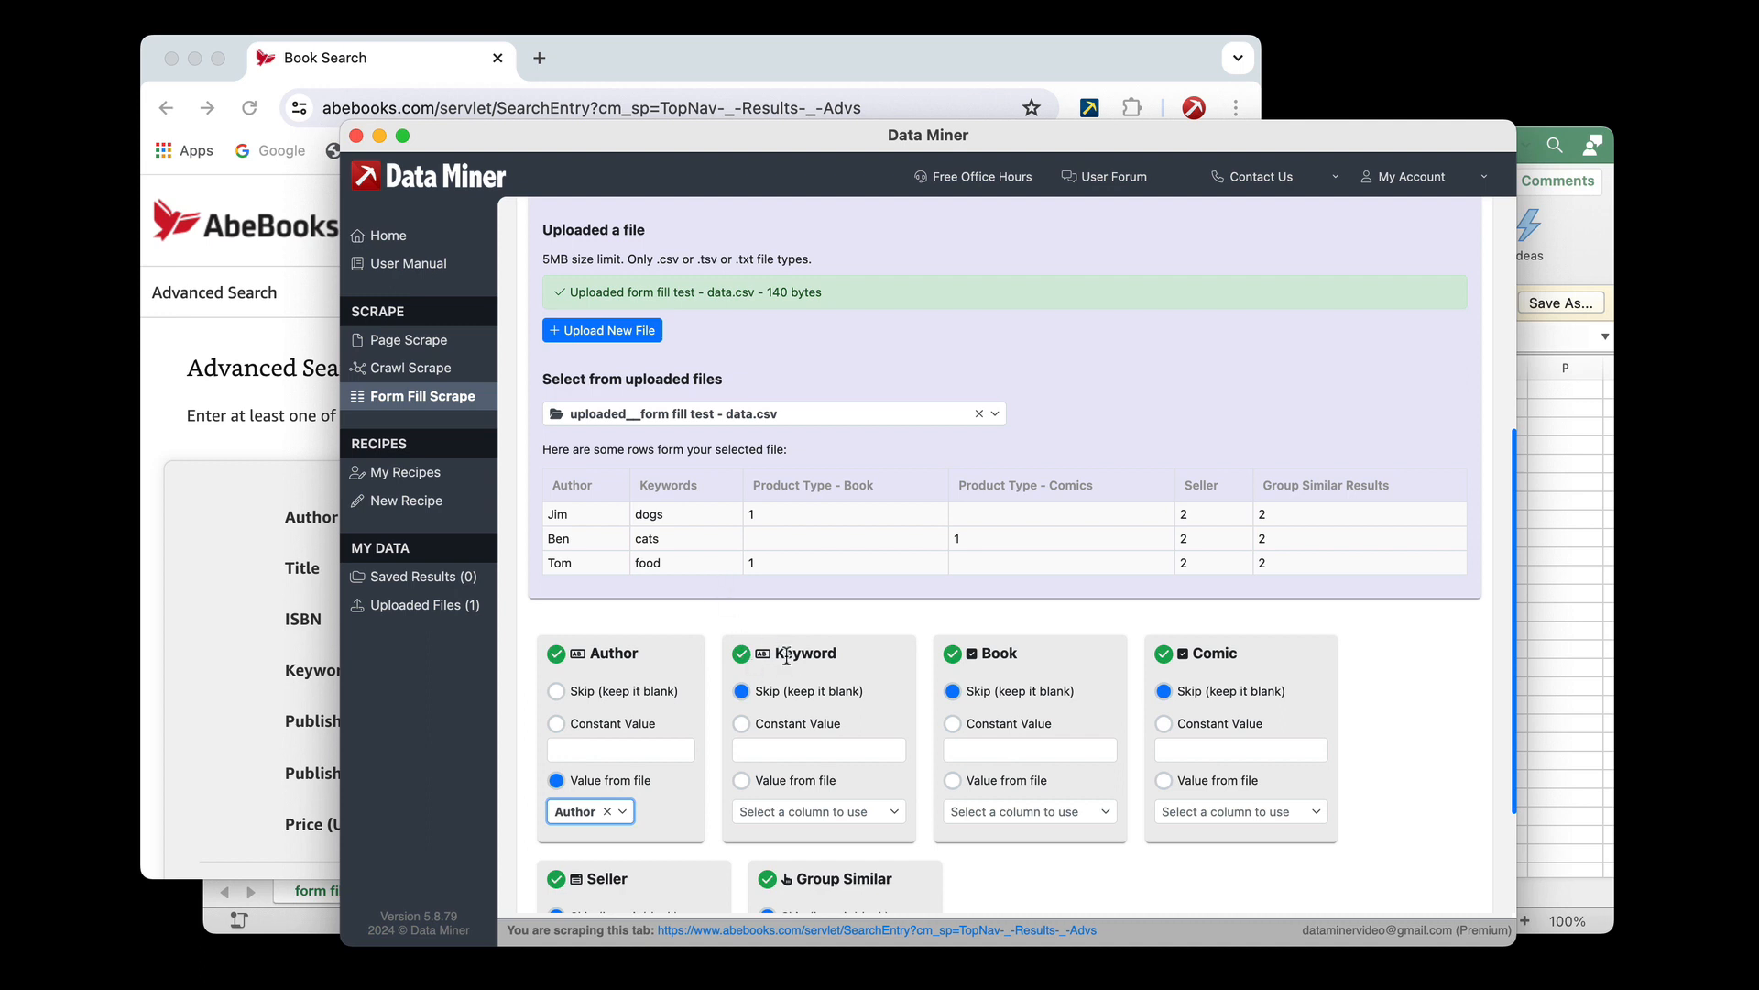
scroll(813, 660, down, 2)
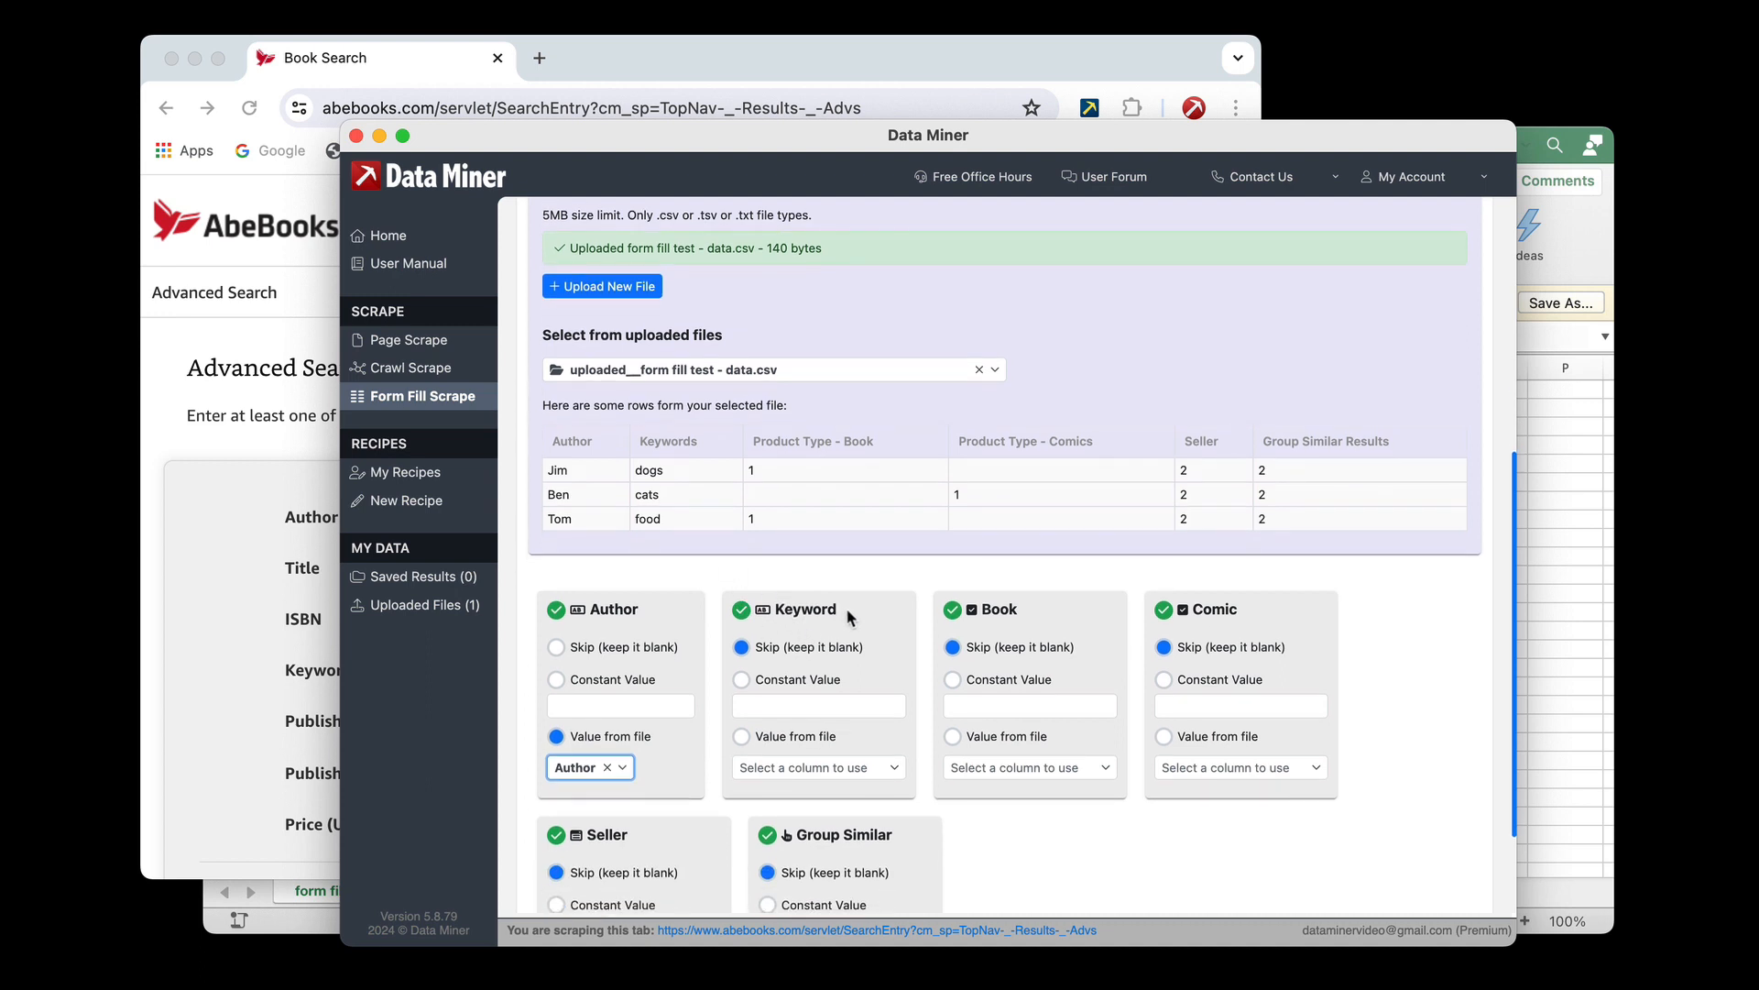
drag(850, 617, 774, 610)
click(742, 738)
click(805, 768)
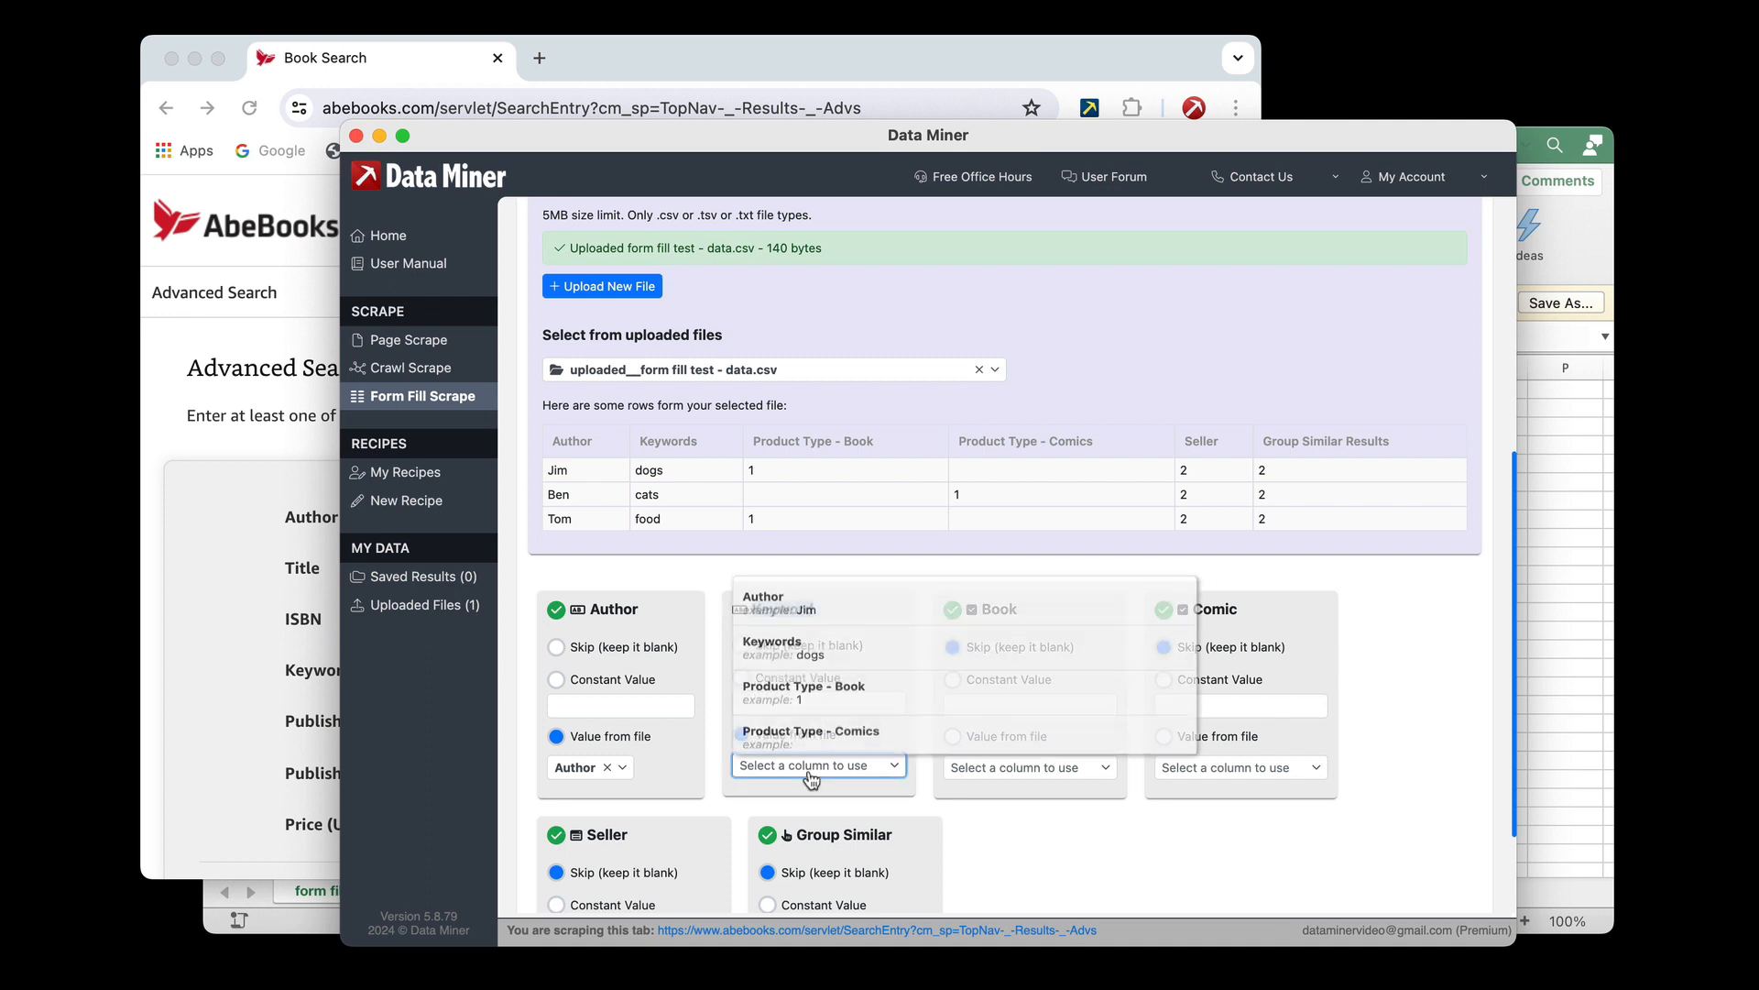
click(806, 658)
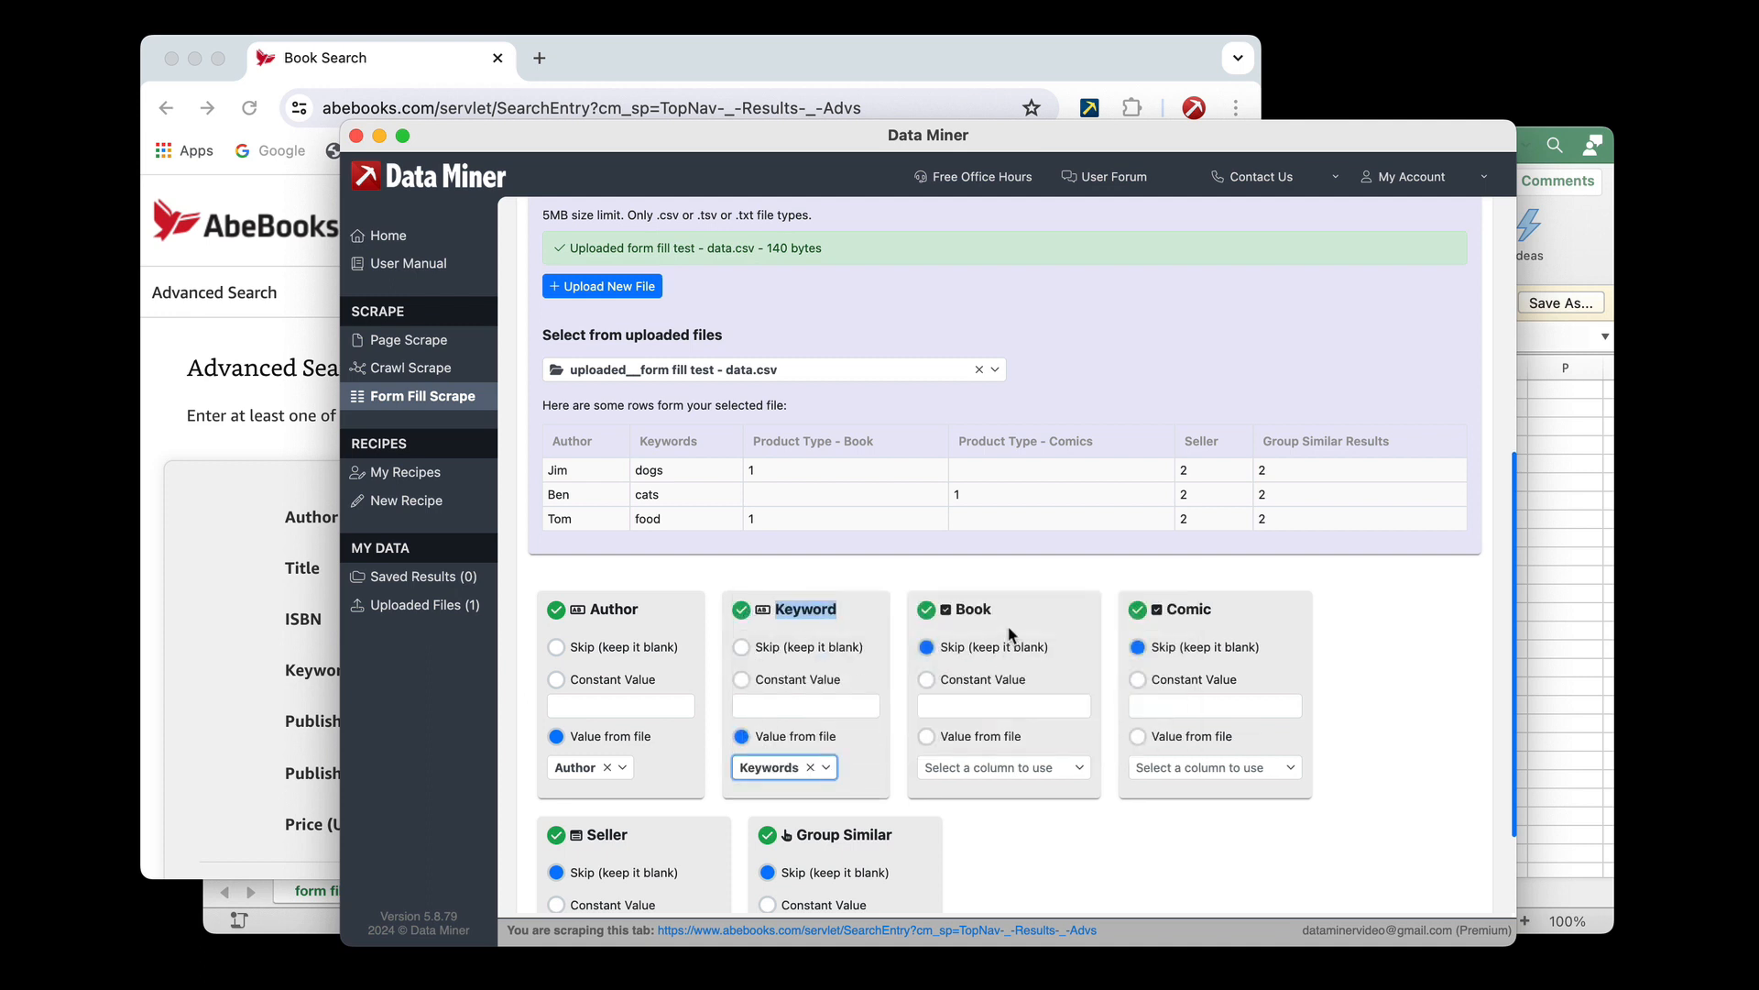
Fill the Book slot from the file's Product Type - Book column and the Comic slot from Product Type - Comics
scroll(1047, 665, down, 2)
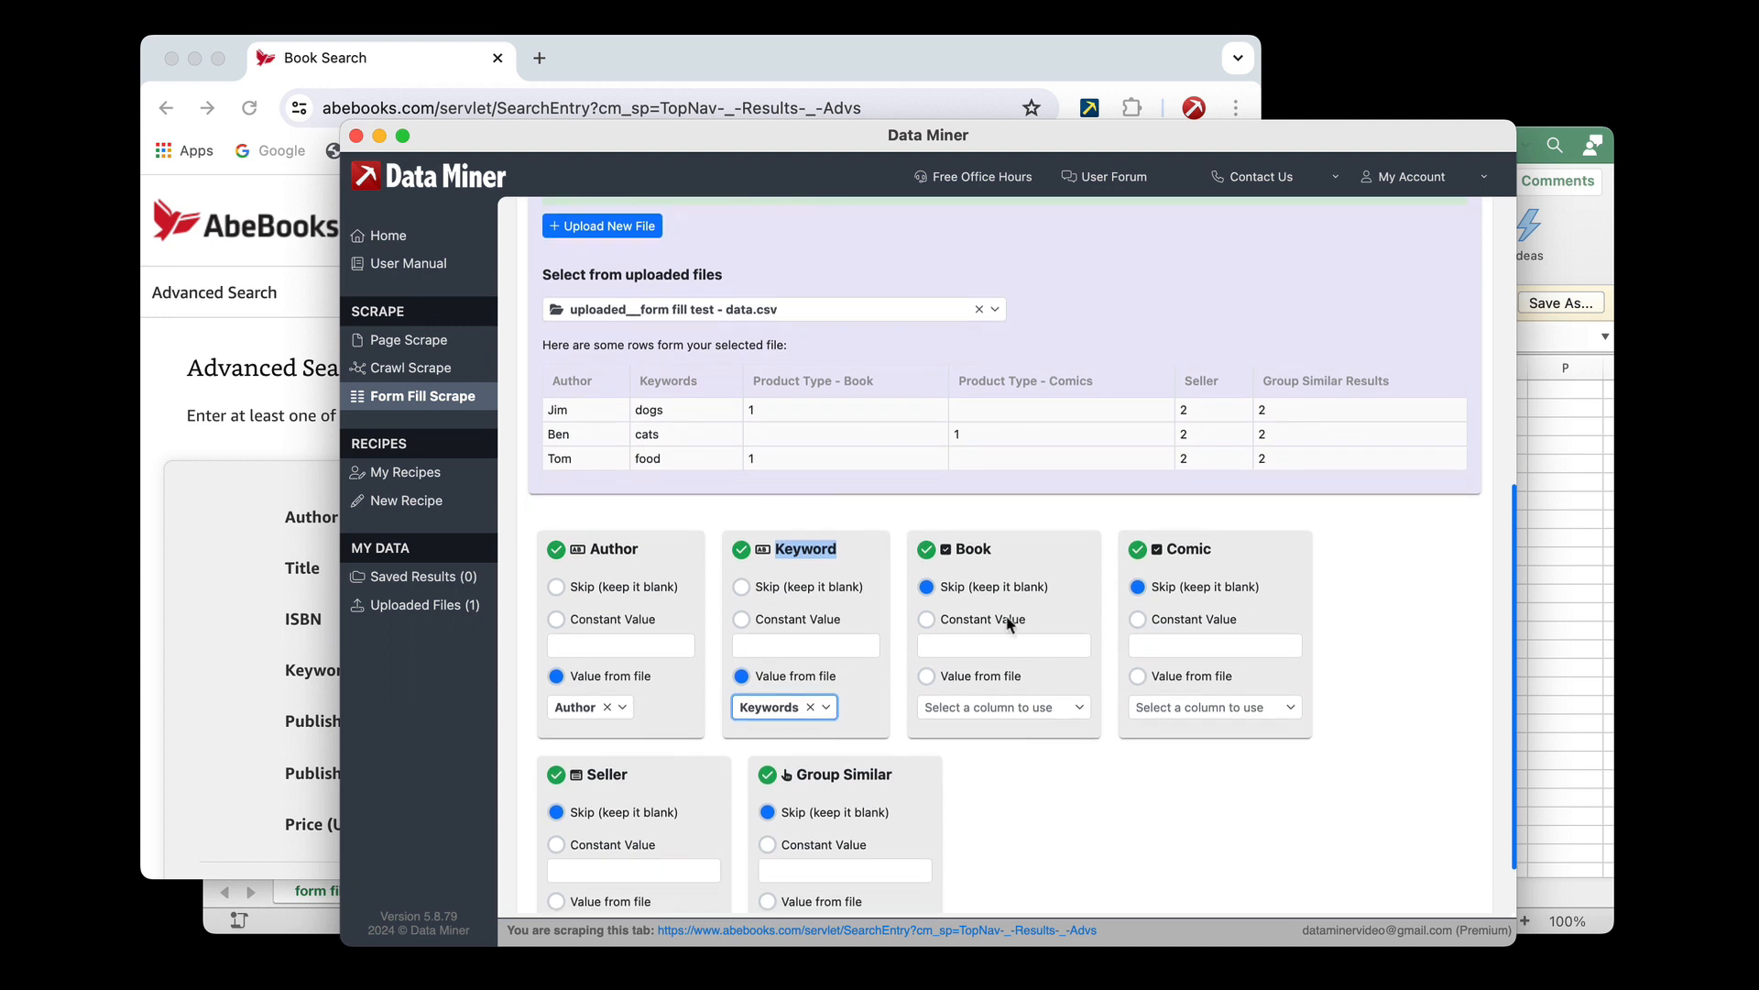
click(927, 675)
click(953, 706)
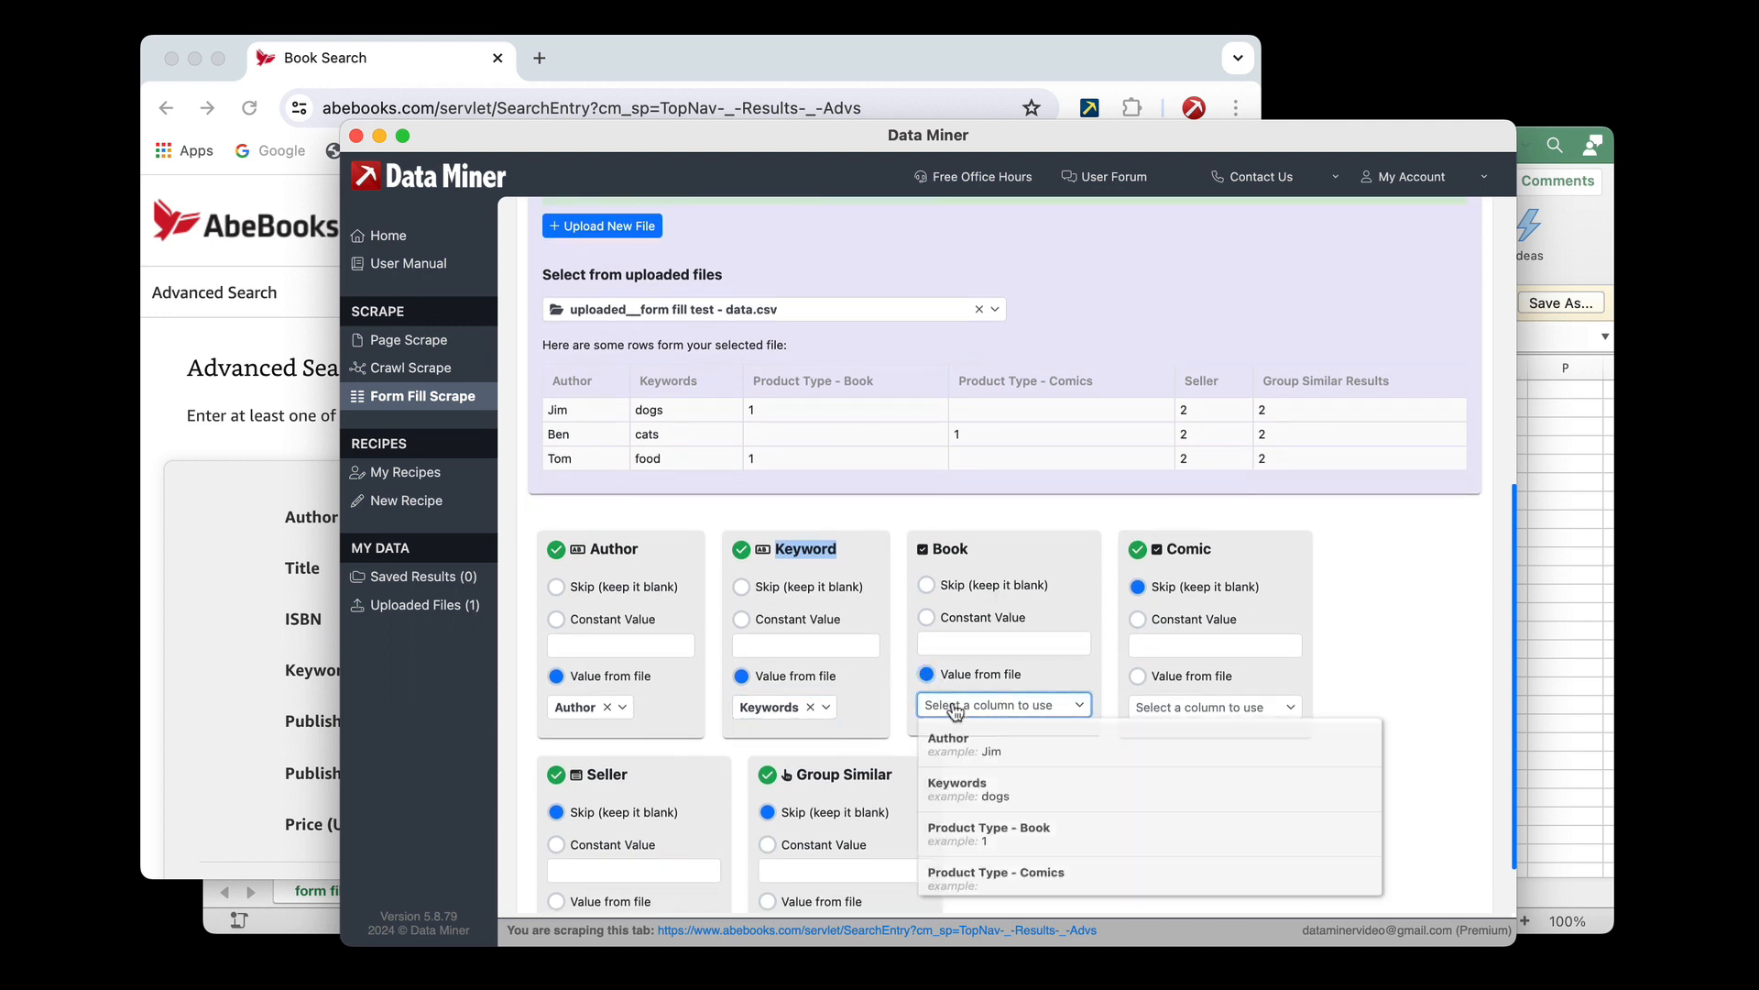
click(998, 839)
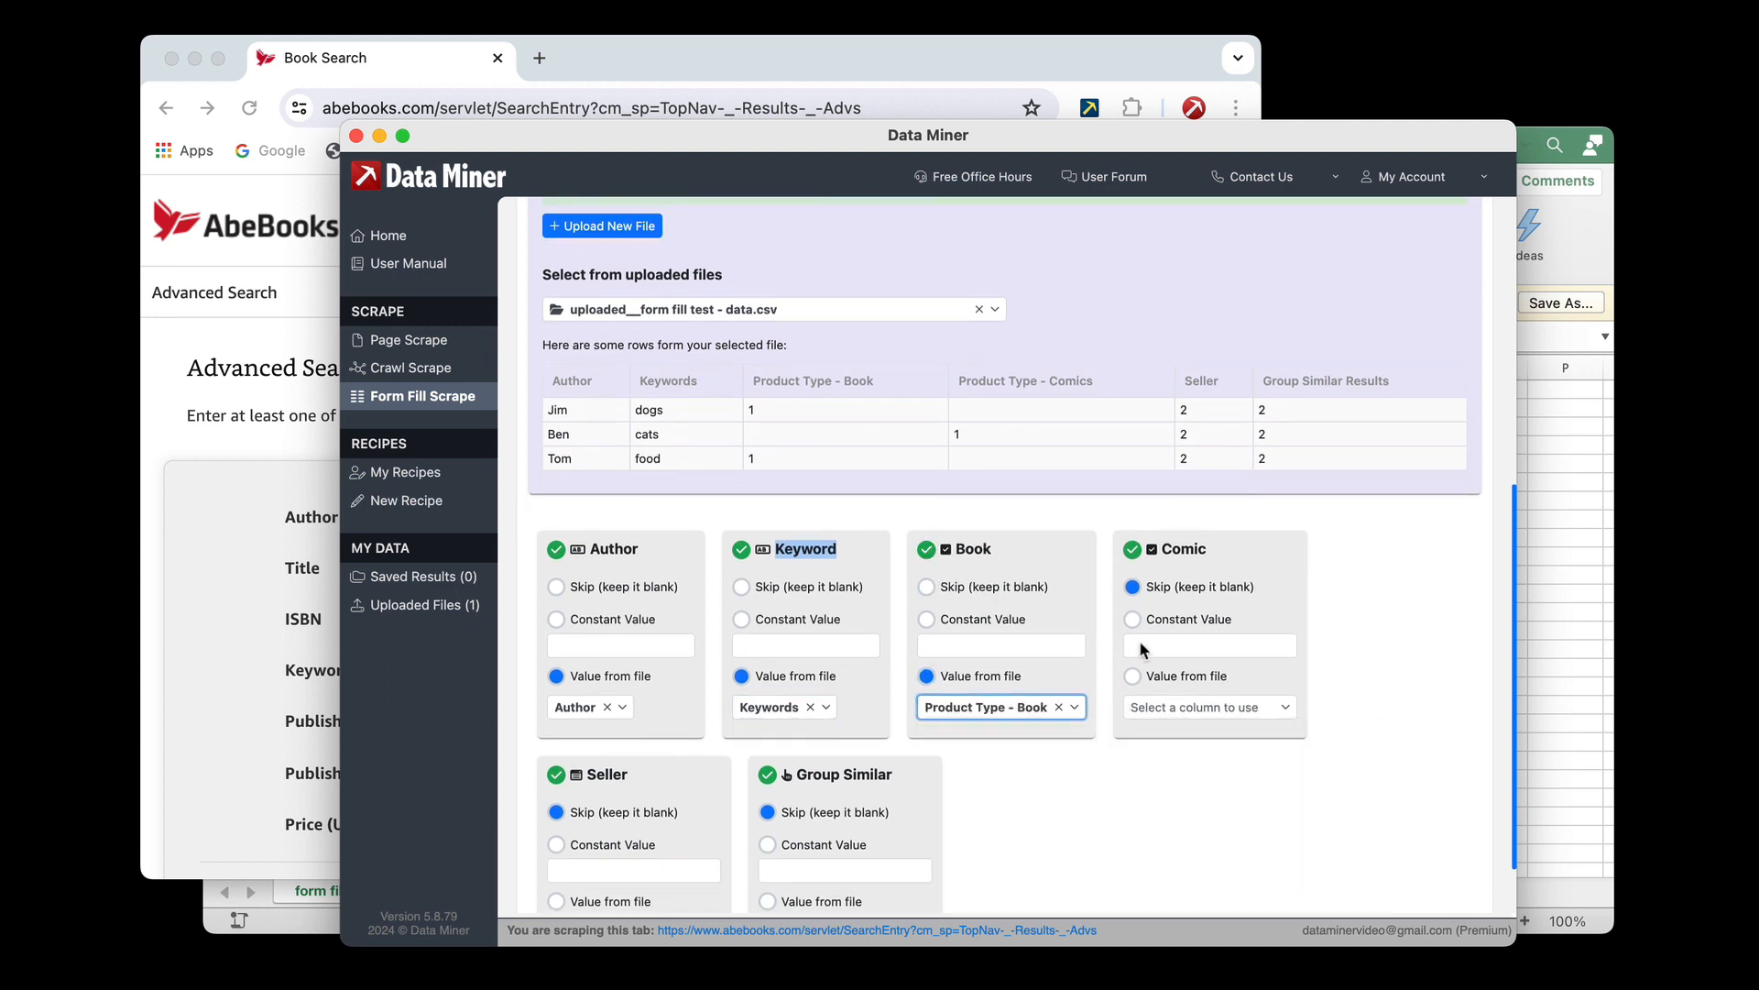
click(1164, 708)
scroll(1150, 797, down, 1)
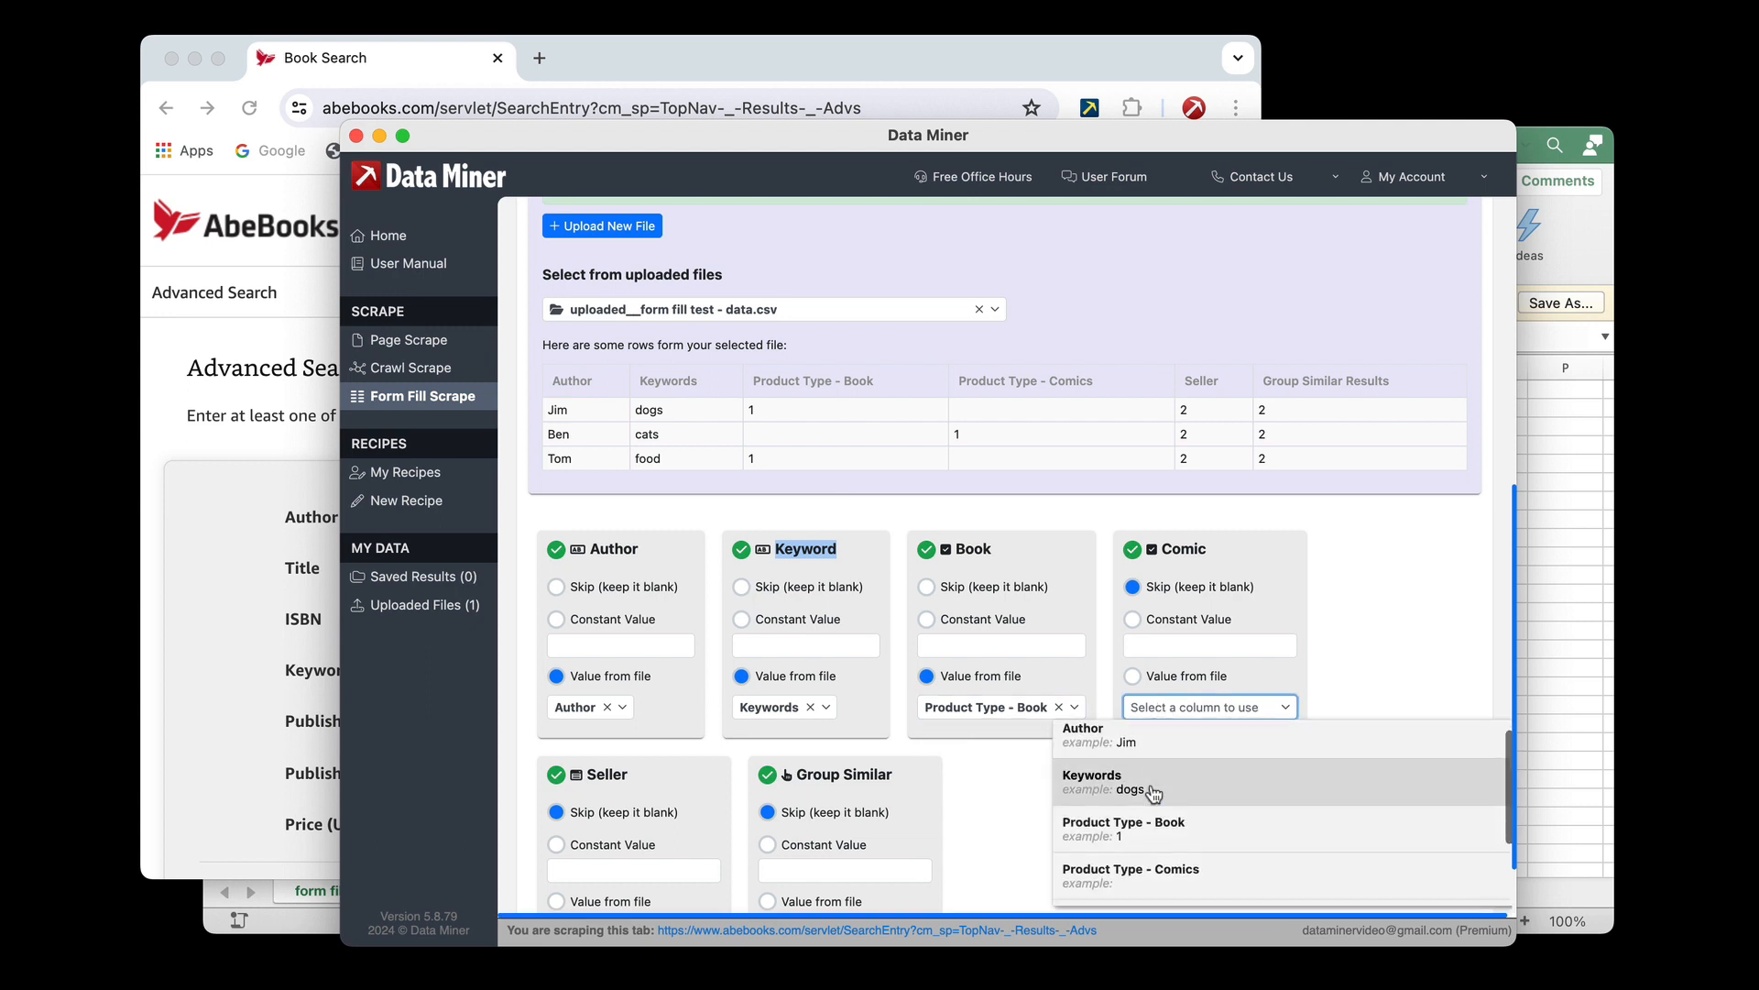
click(1142, 871)
click(1133, 675)
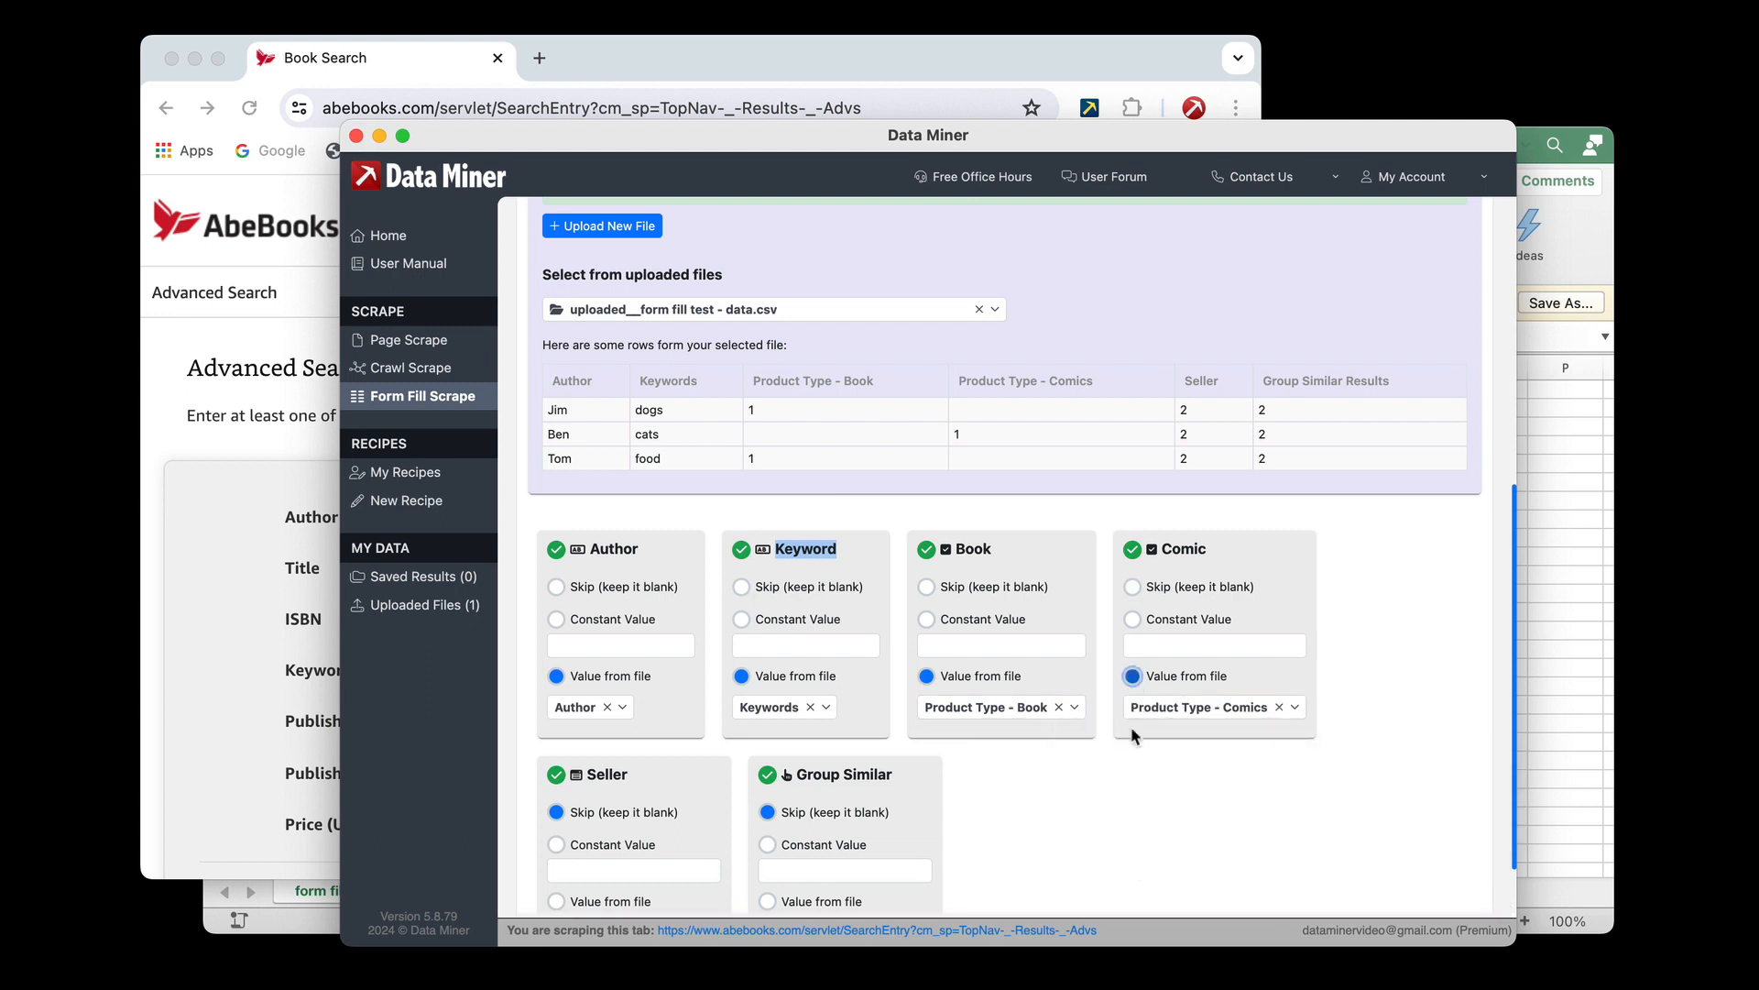
Fill the Seller slot from the file's Seller column and the Group Similar slot from Group Similar Results
scroll(1134, 747, down, 1)
scroll(1132, 752, down, 1)
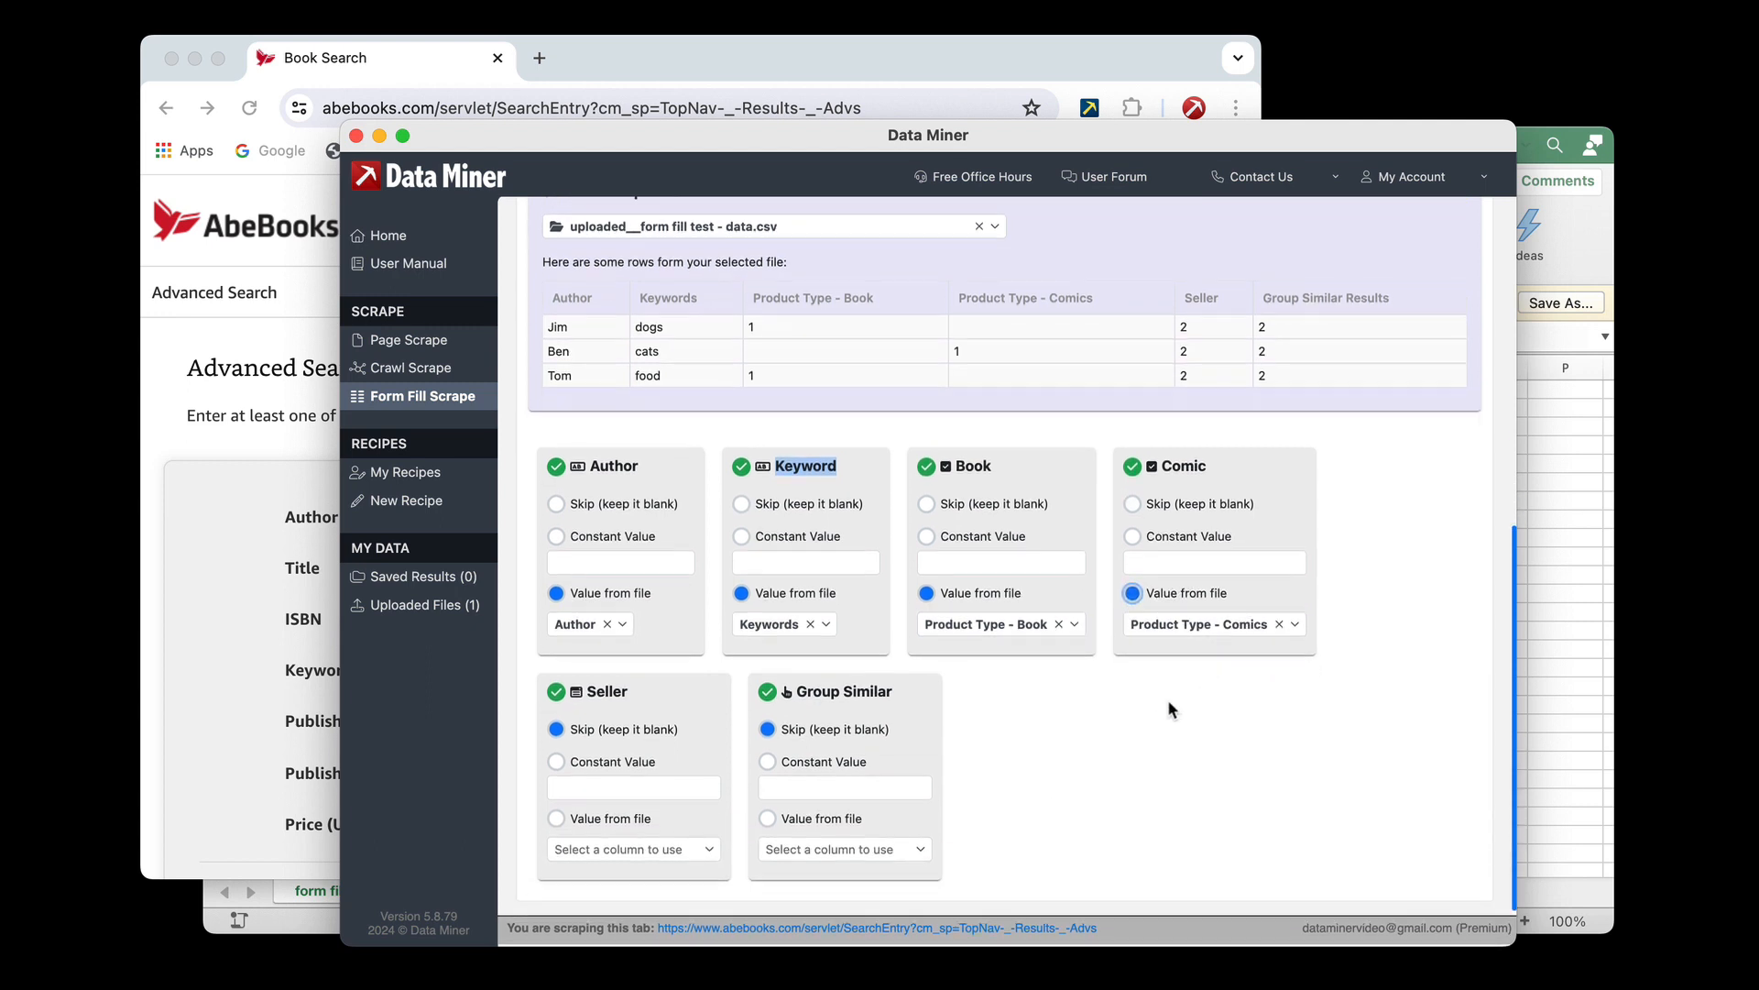
click(587, 852)
scroll(596, 825, down, 2)
click(583, 768)
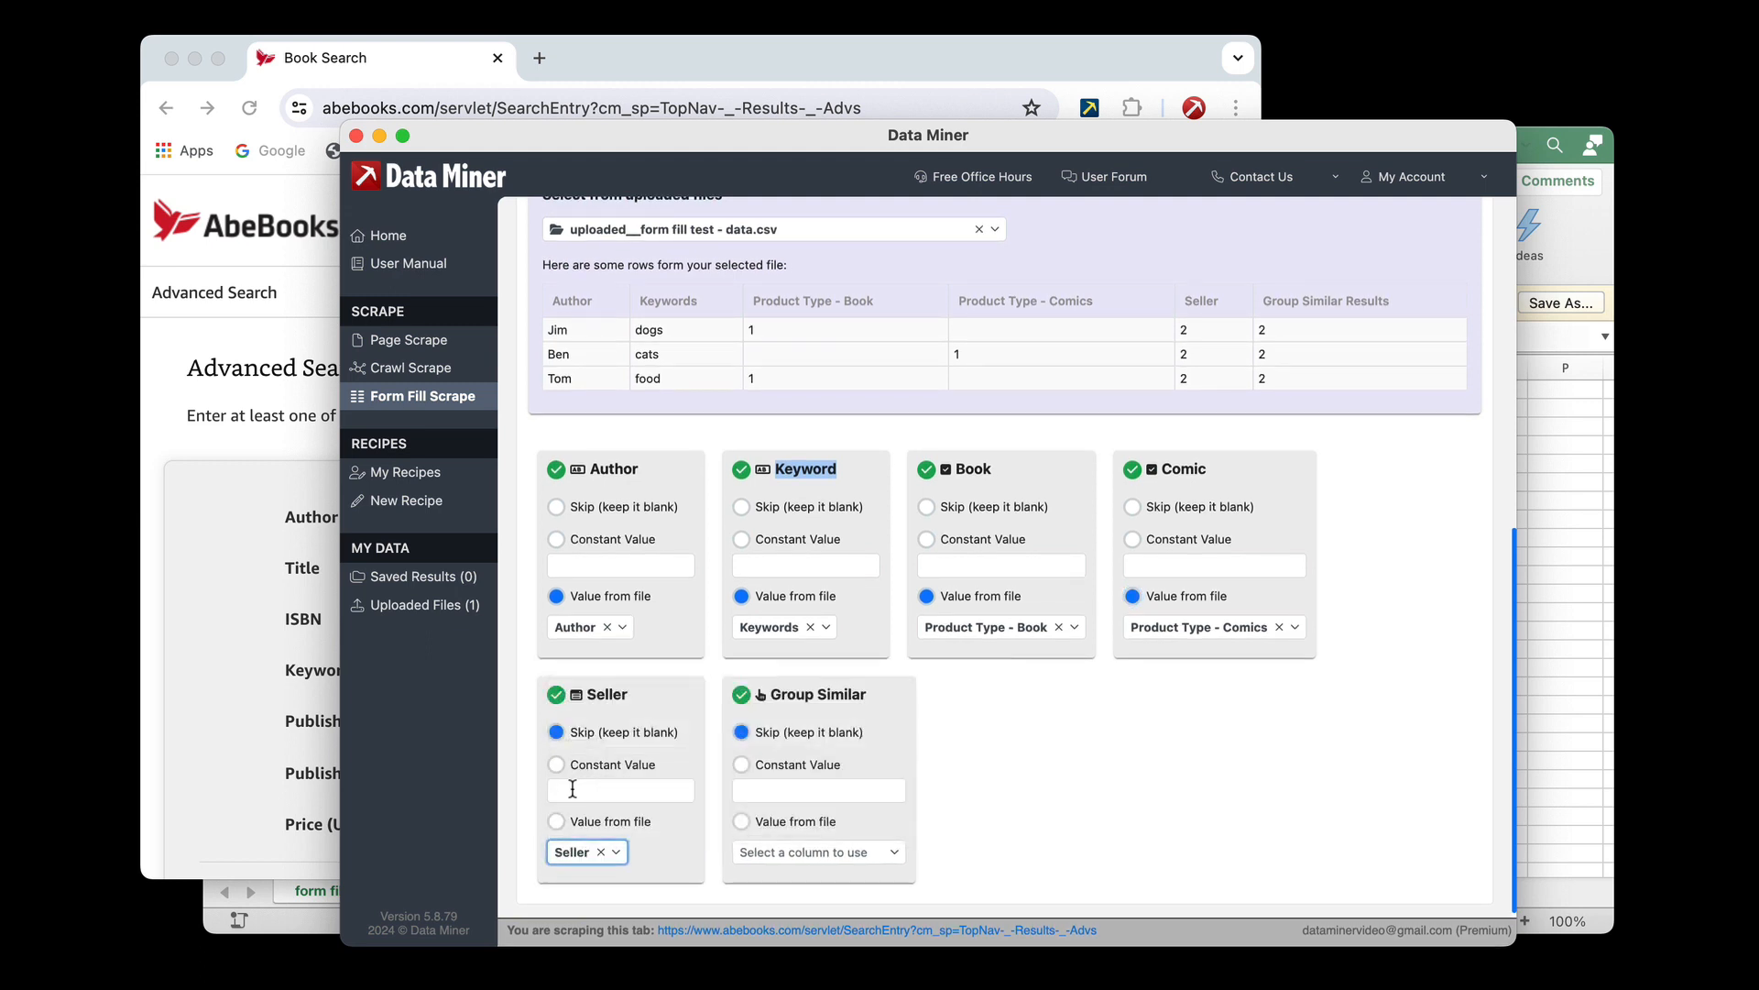
click(558, 821)
click(796, 857)
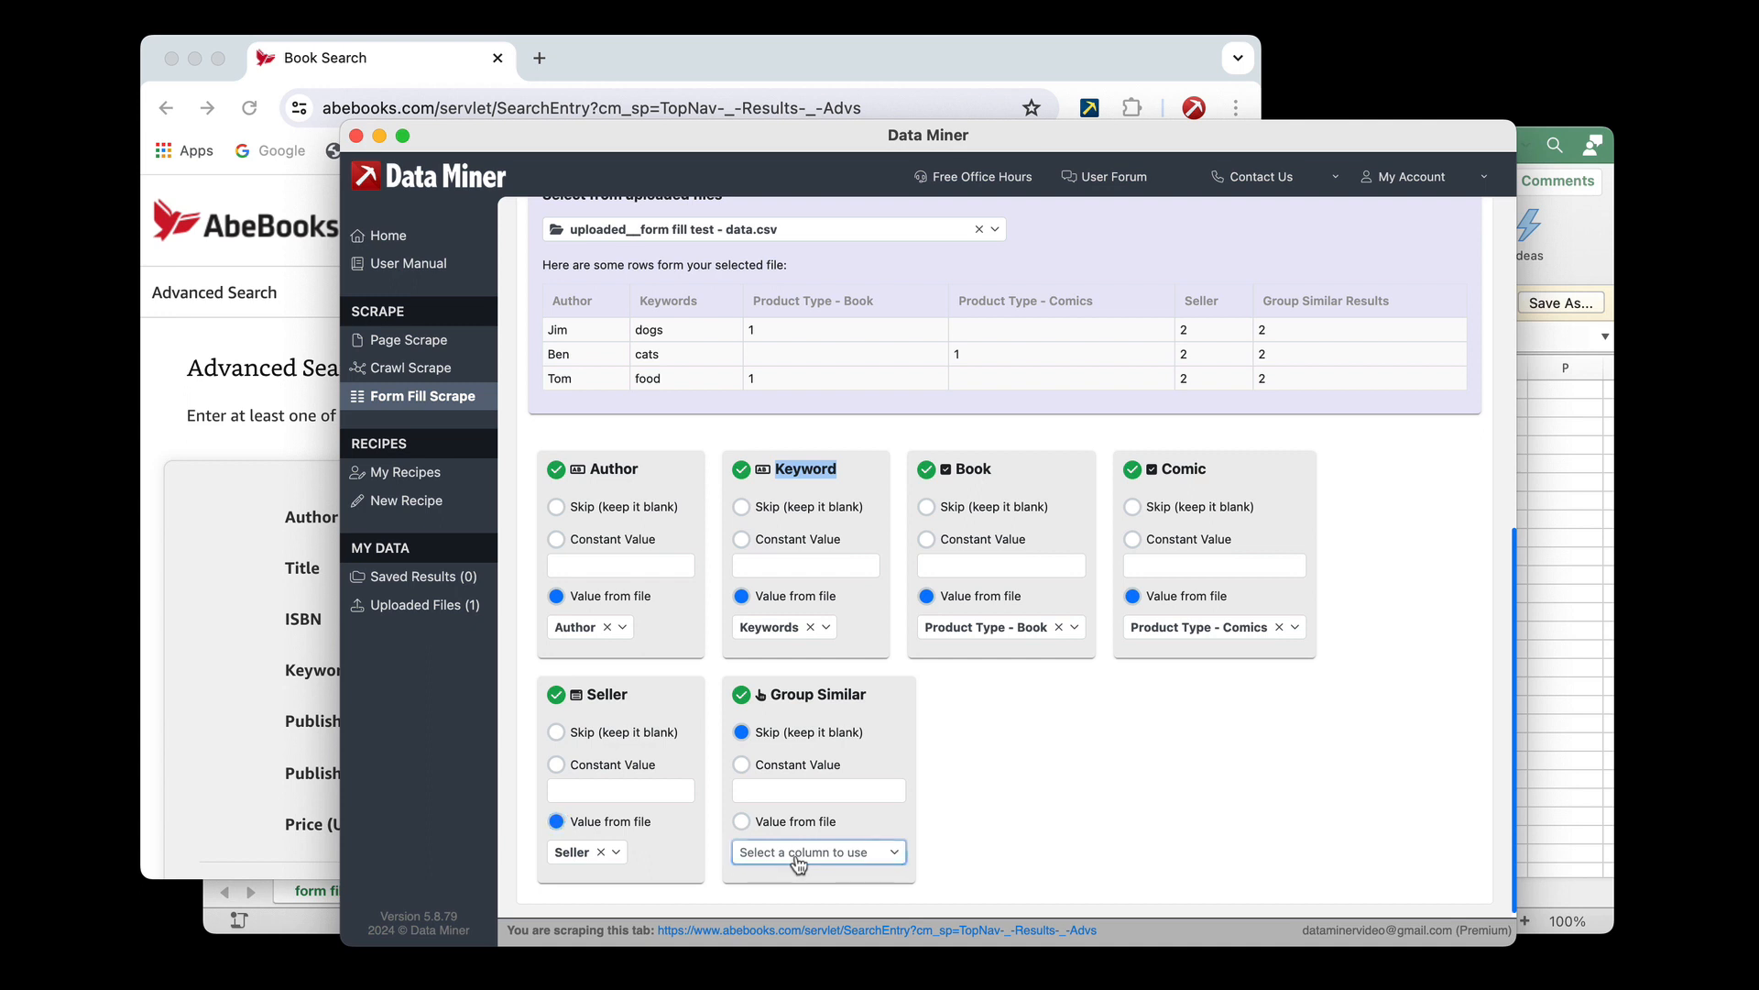
scroll(822, 800, down, 2)
click(818, 811)
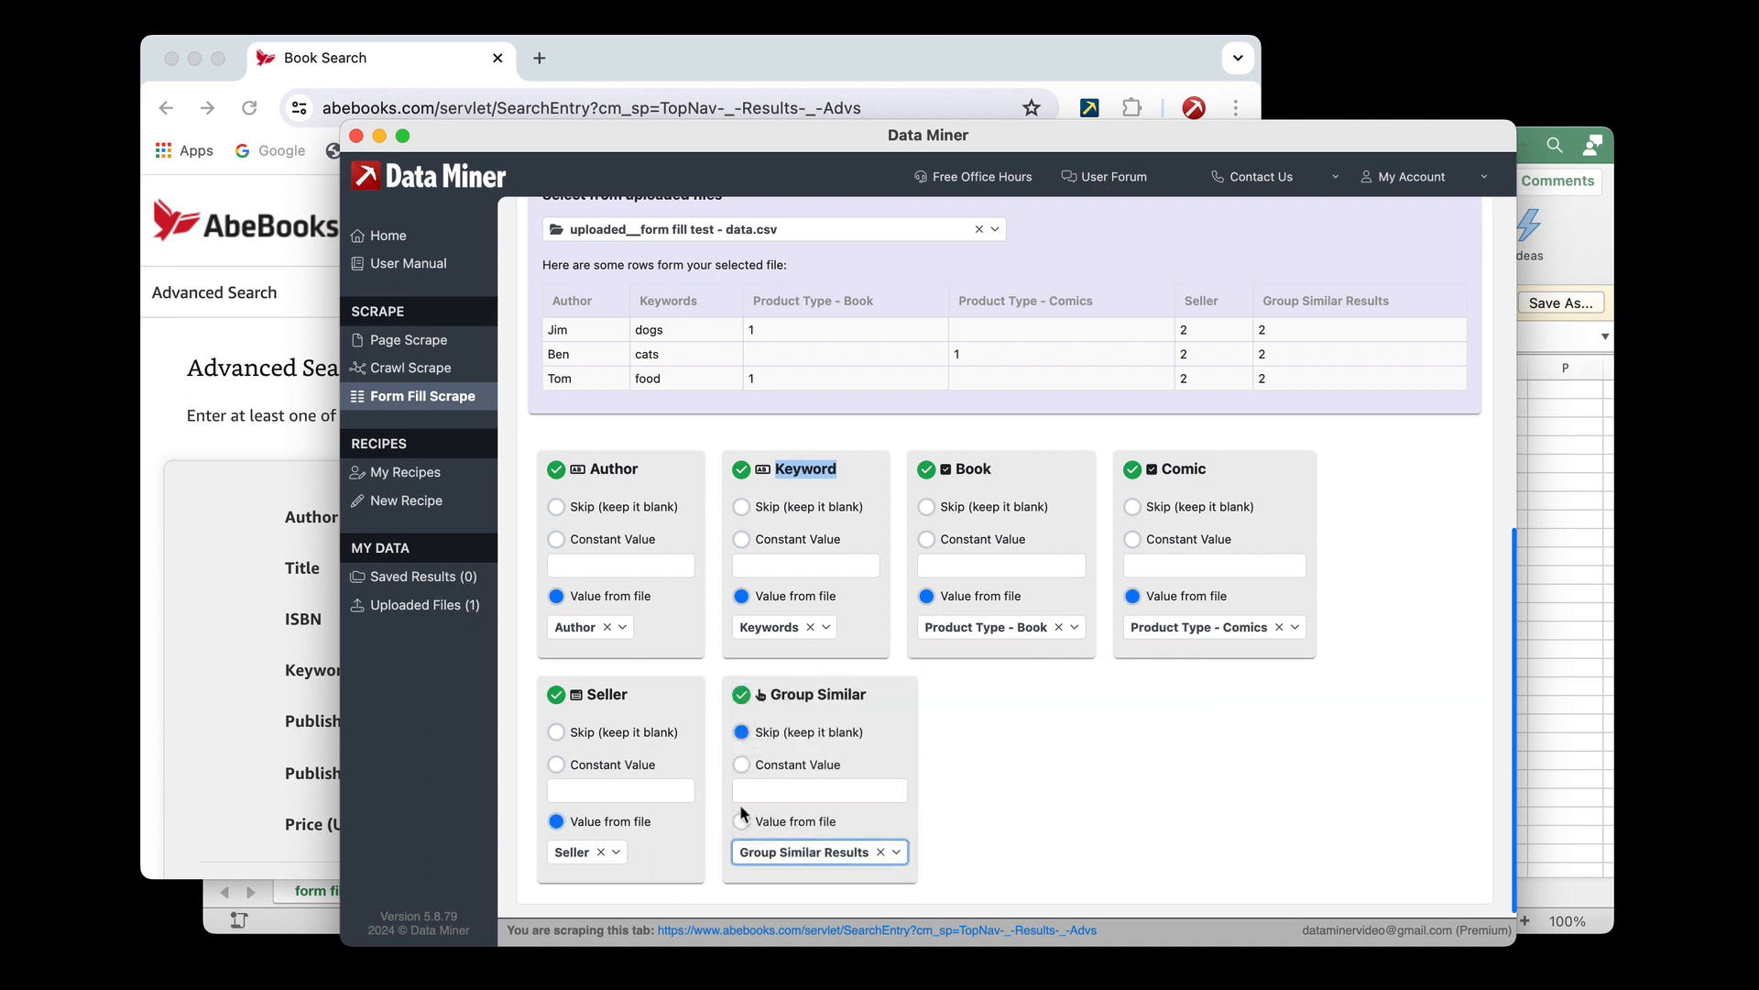
click(742, 820)
click(1006, 800)
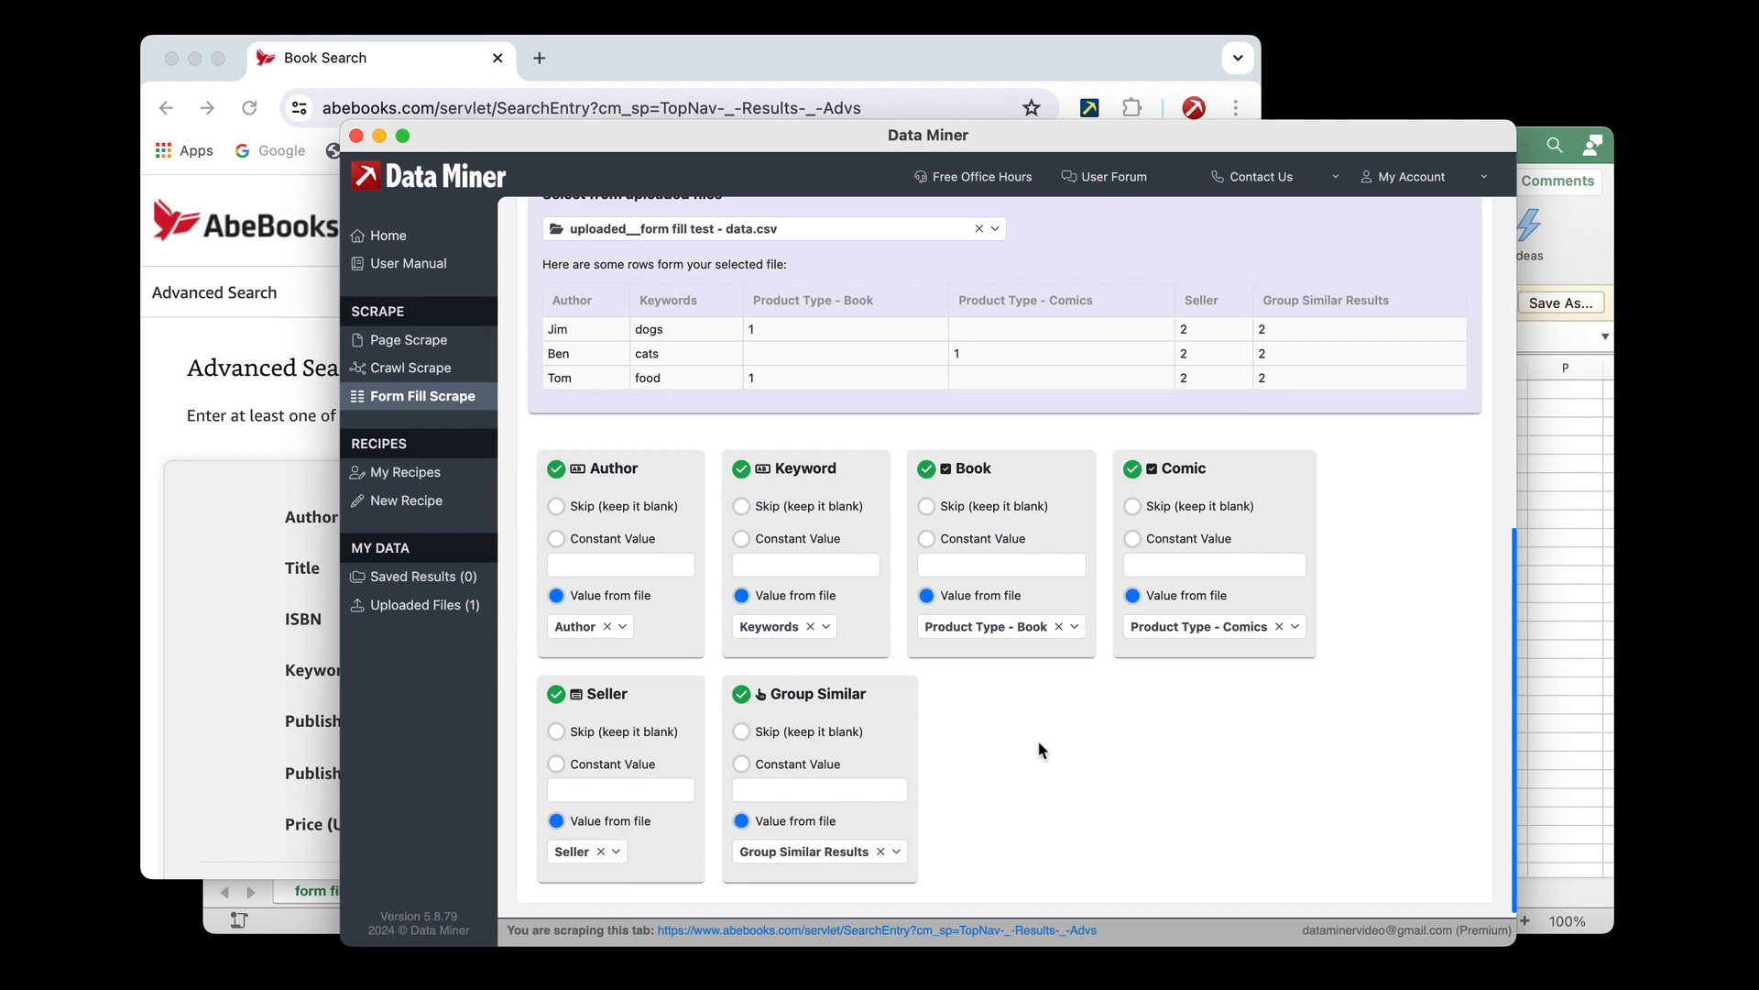
Proceed to the form fill run settings and name the form fill Form Fill Test Scrape
scroll(1039, 742, up, 5)
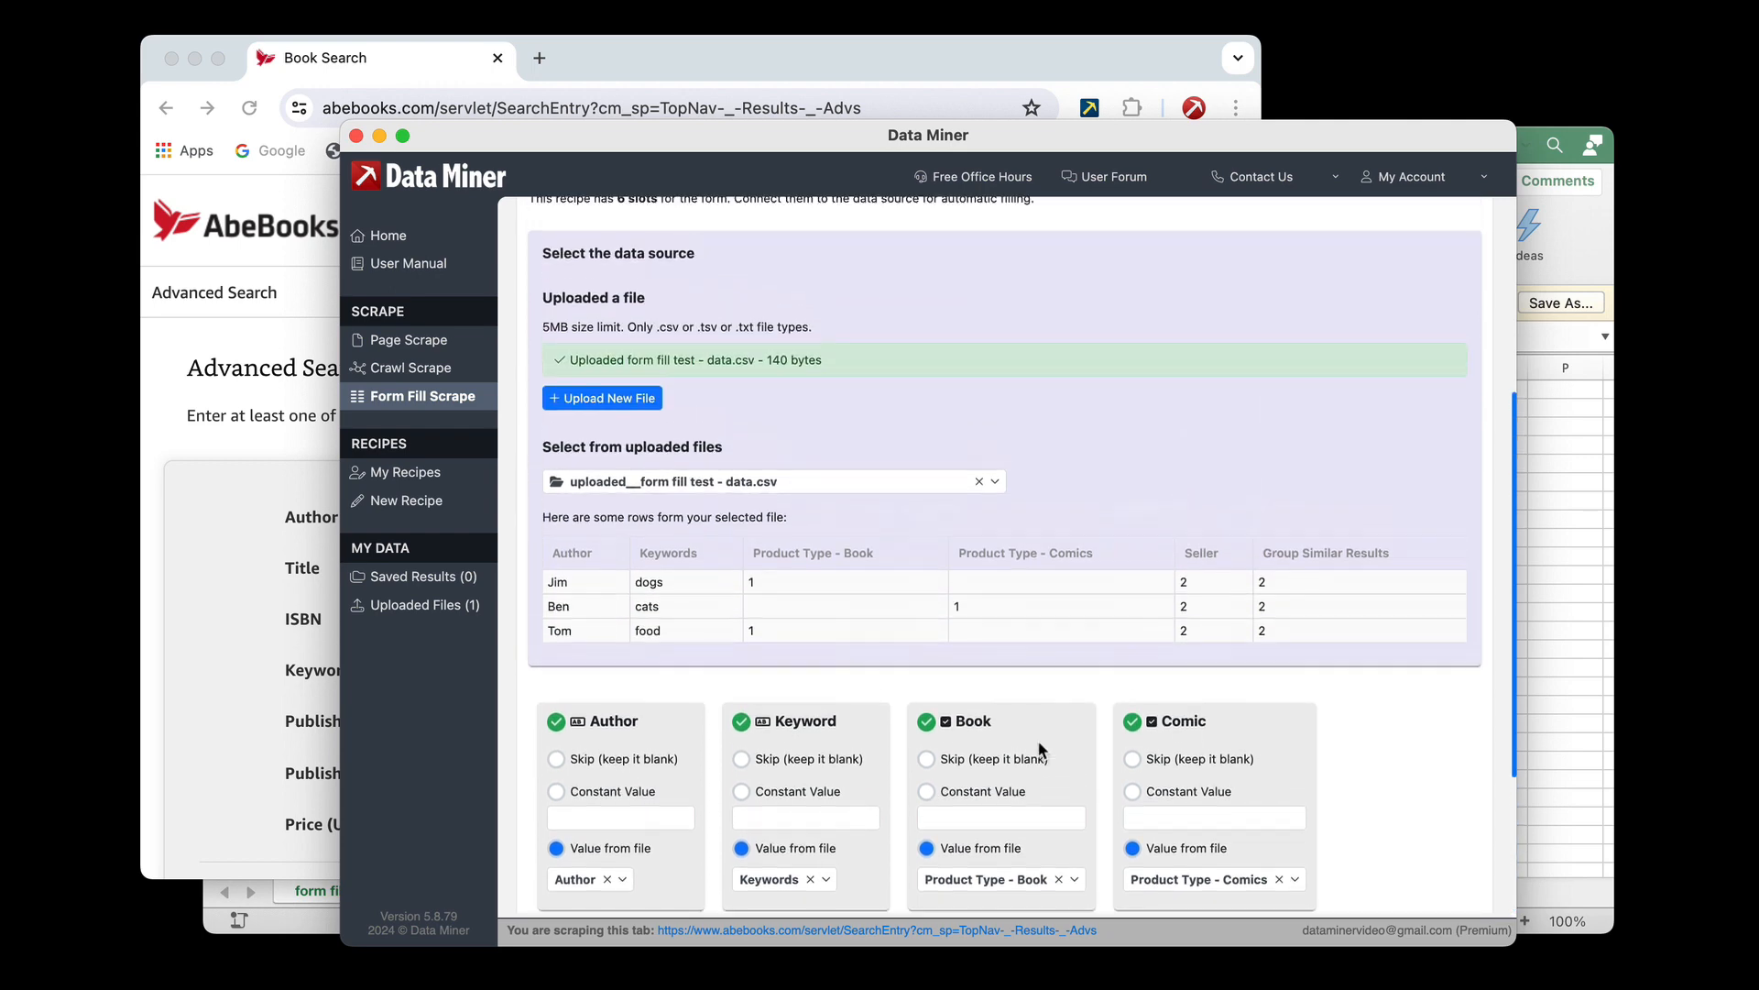
scroll(1176, 601, up, 5)
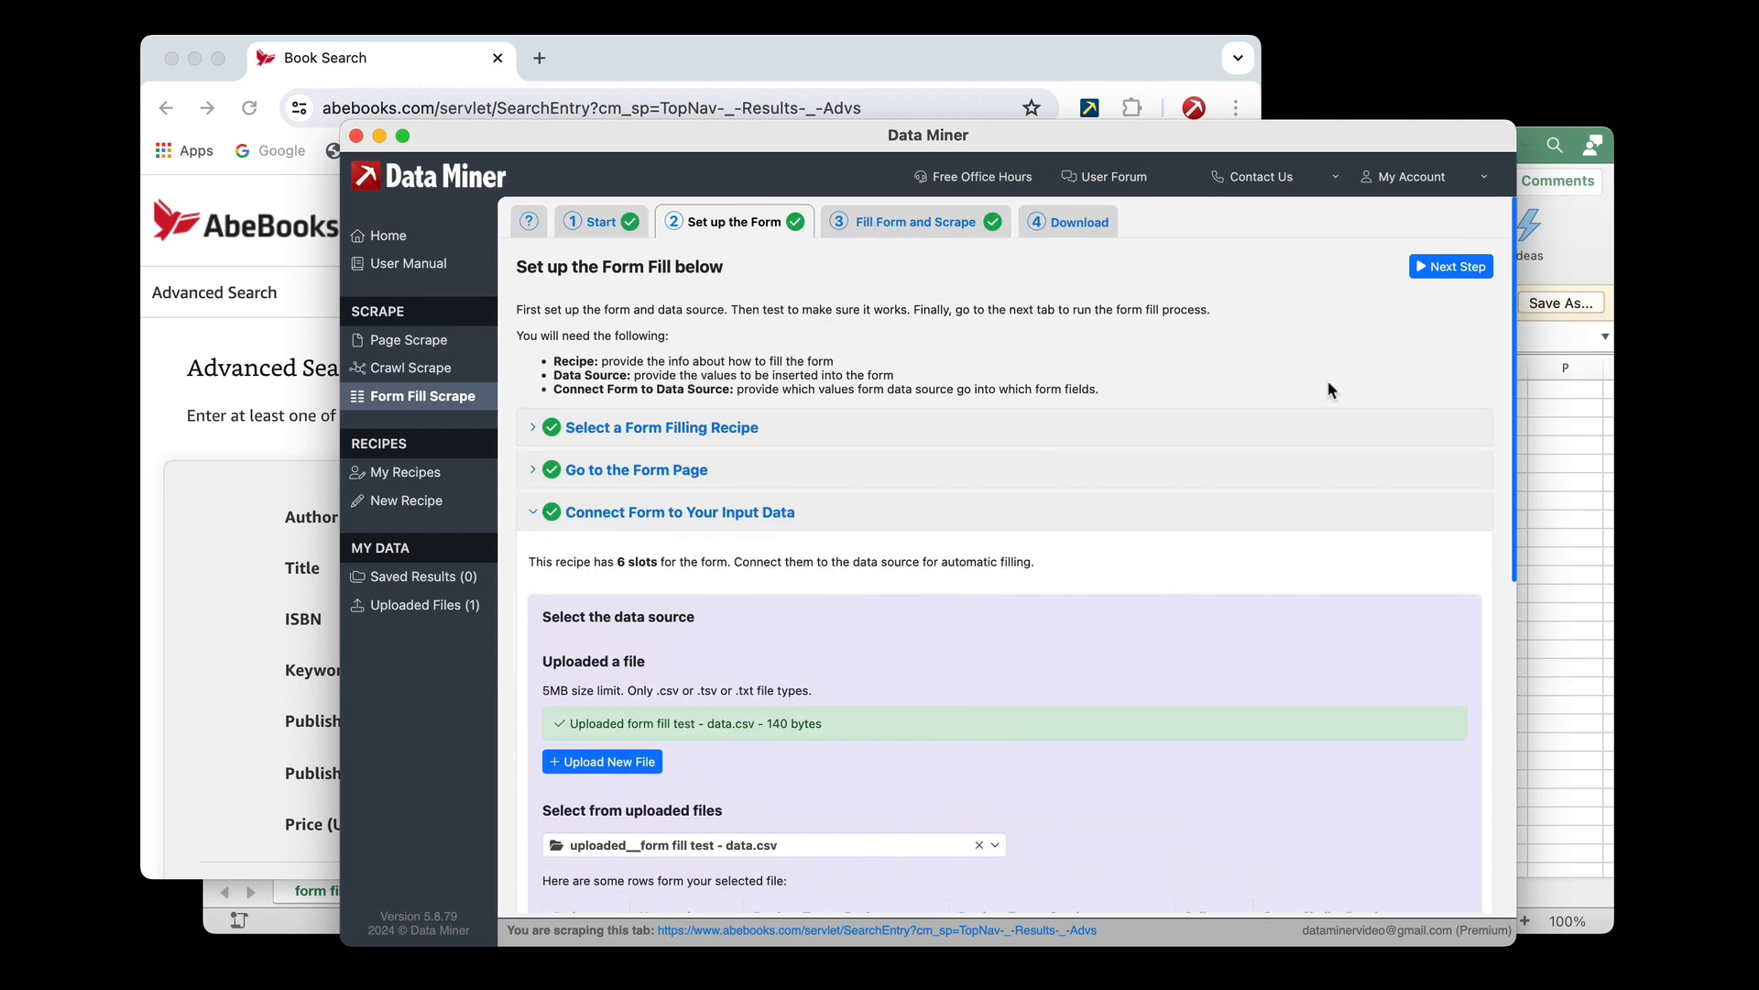
click(1455, 266)
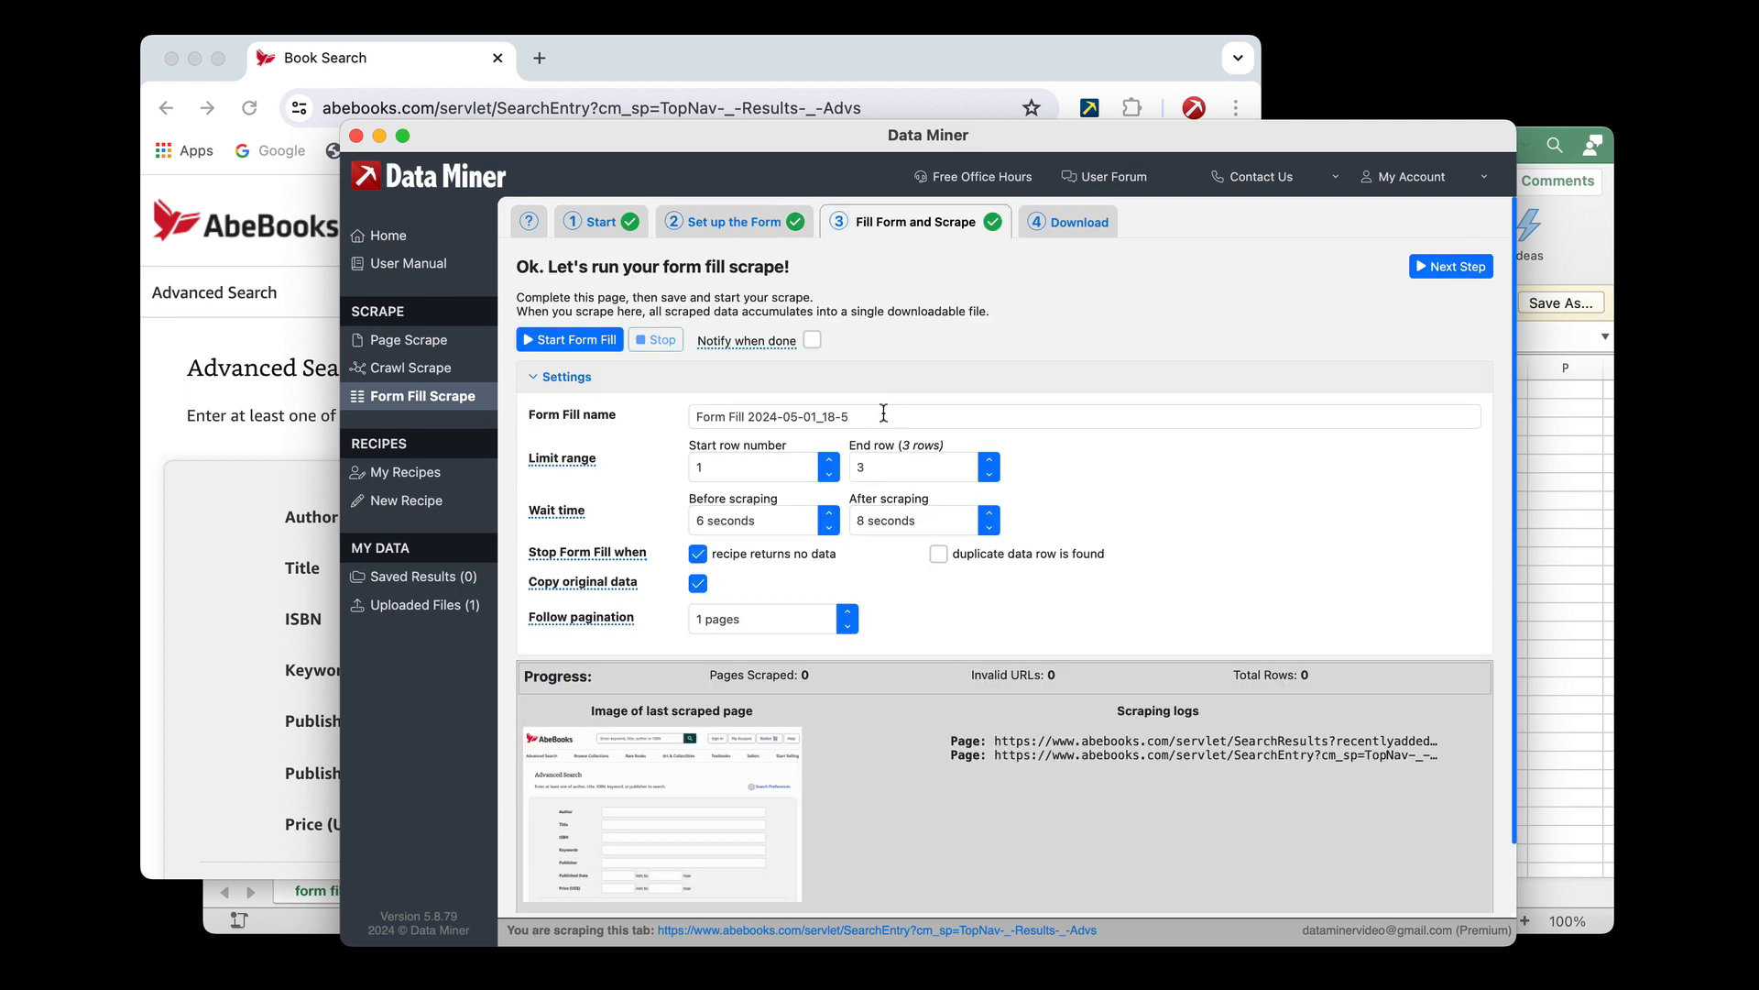
drag(871, 416, 701, 413)
text(Form )
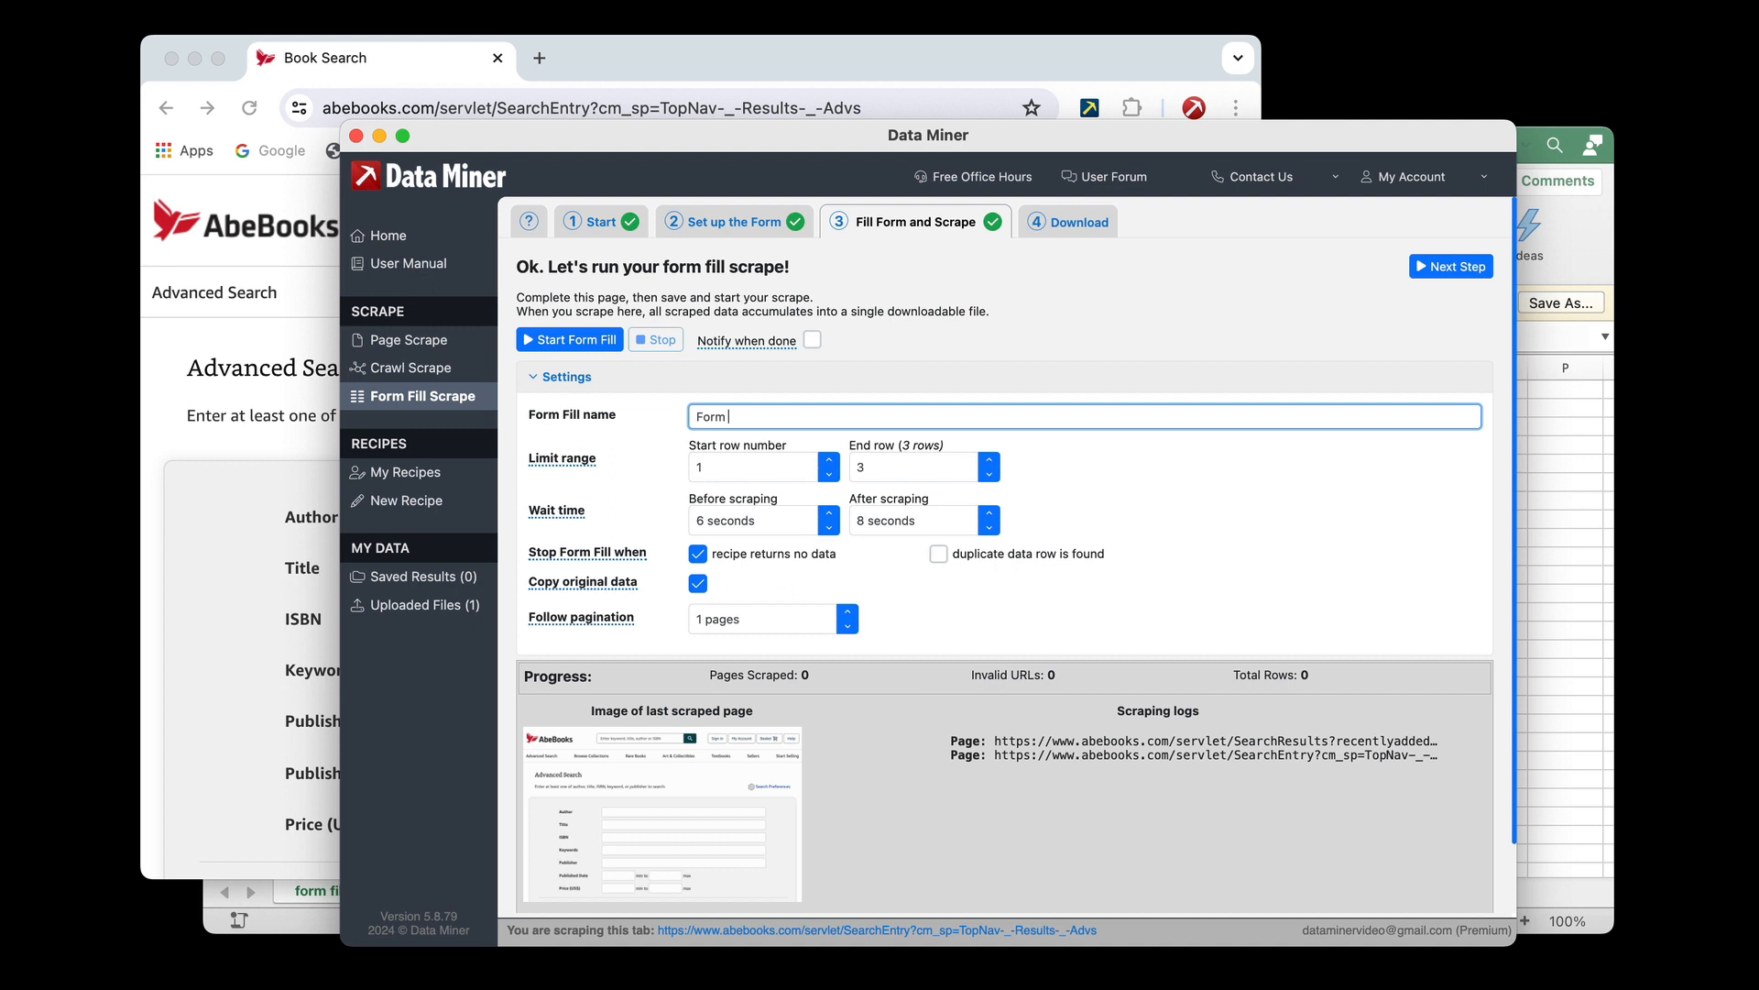
text(Fil)
text(ill Test)
text( Scrape)
Set the wait times before and after scraping to 3 seconds each and follow pagination for 3 pages
click(829, 527)
click(829, 527)
click(830, 514)
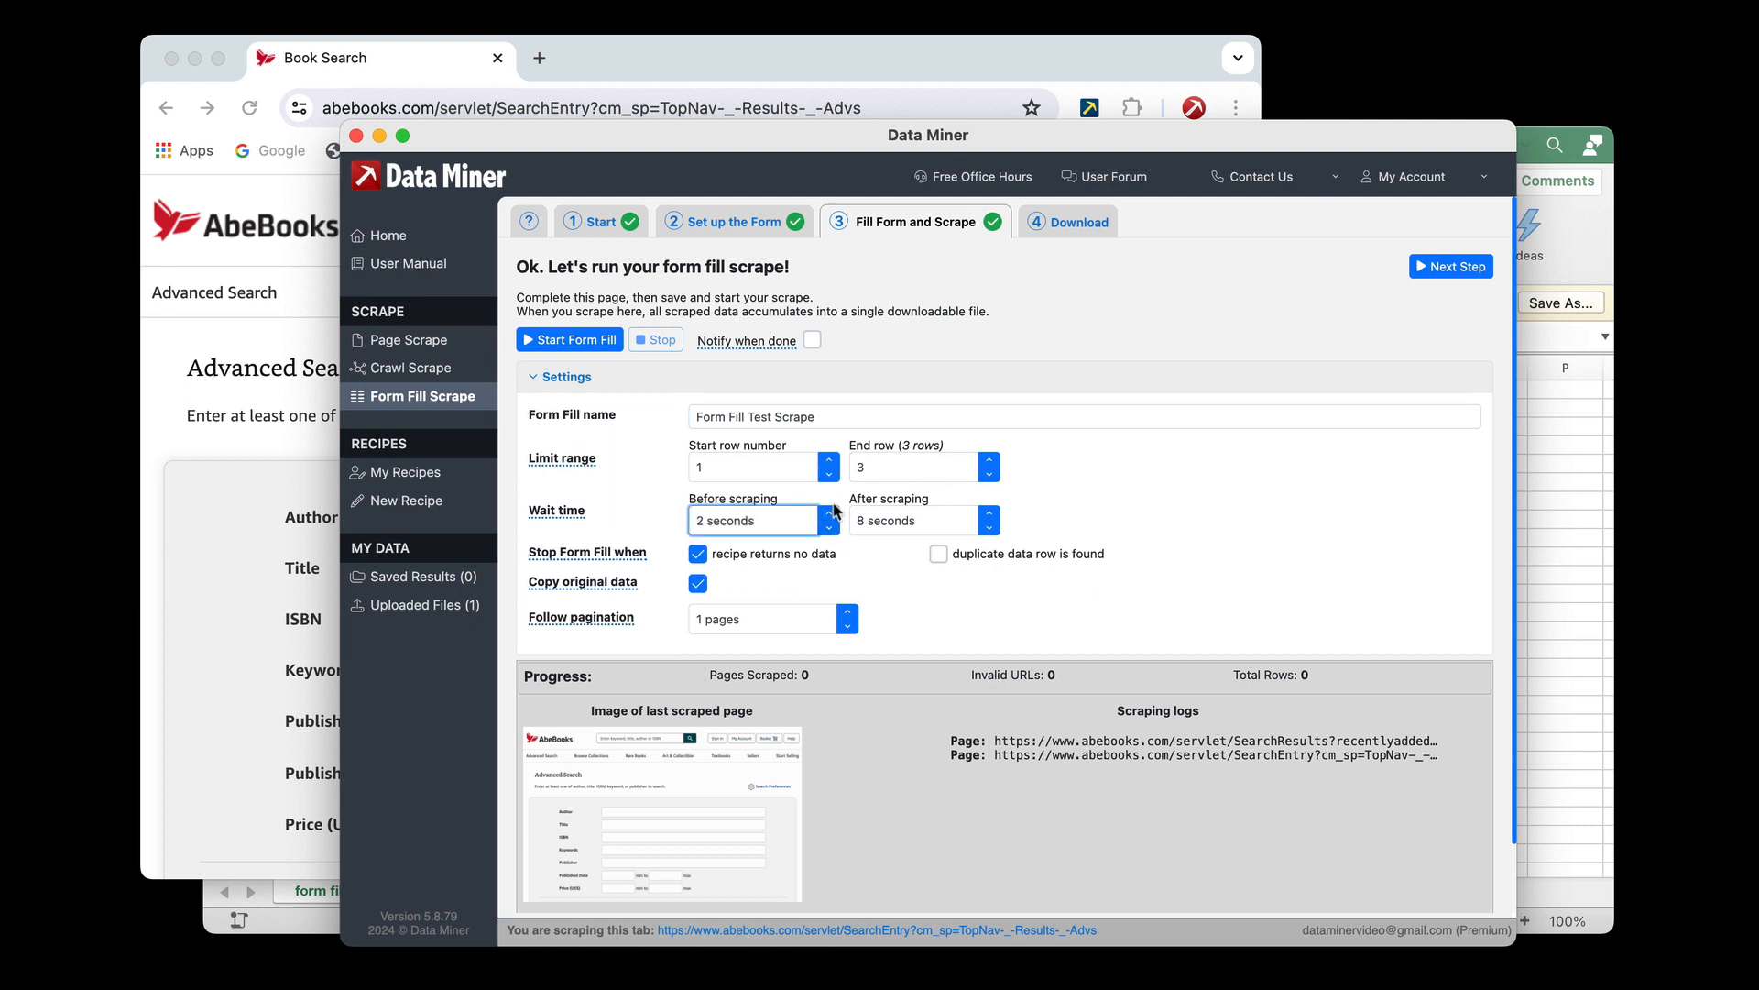
click(989, 528)
click(989, 528)
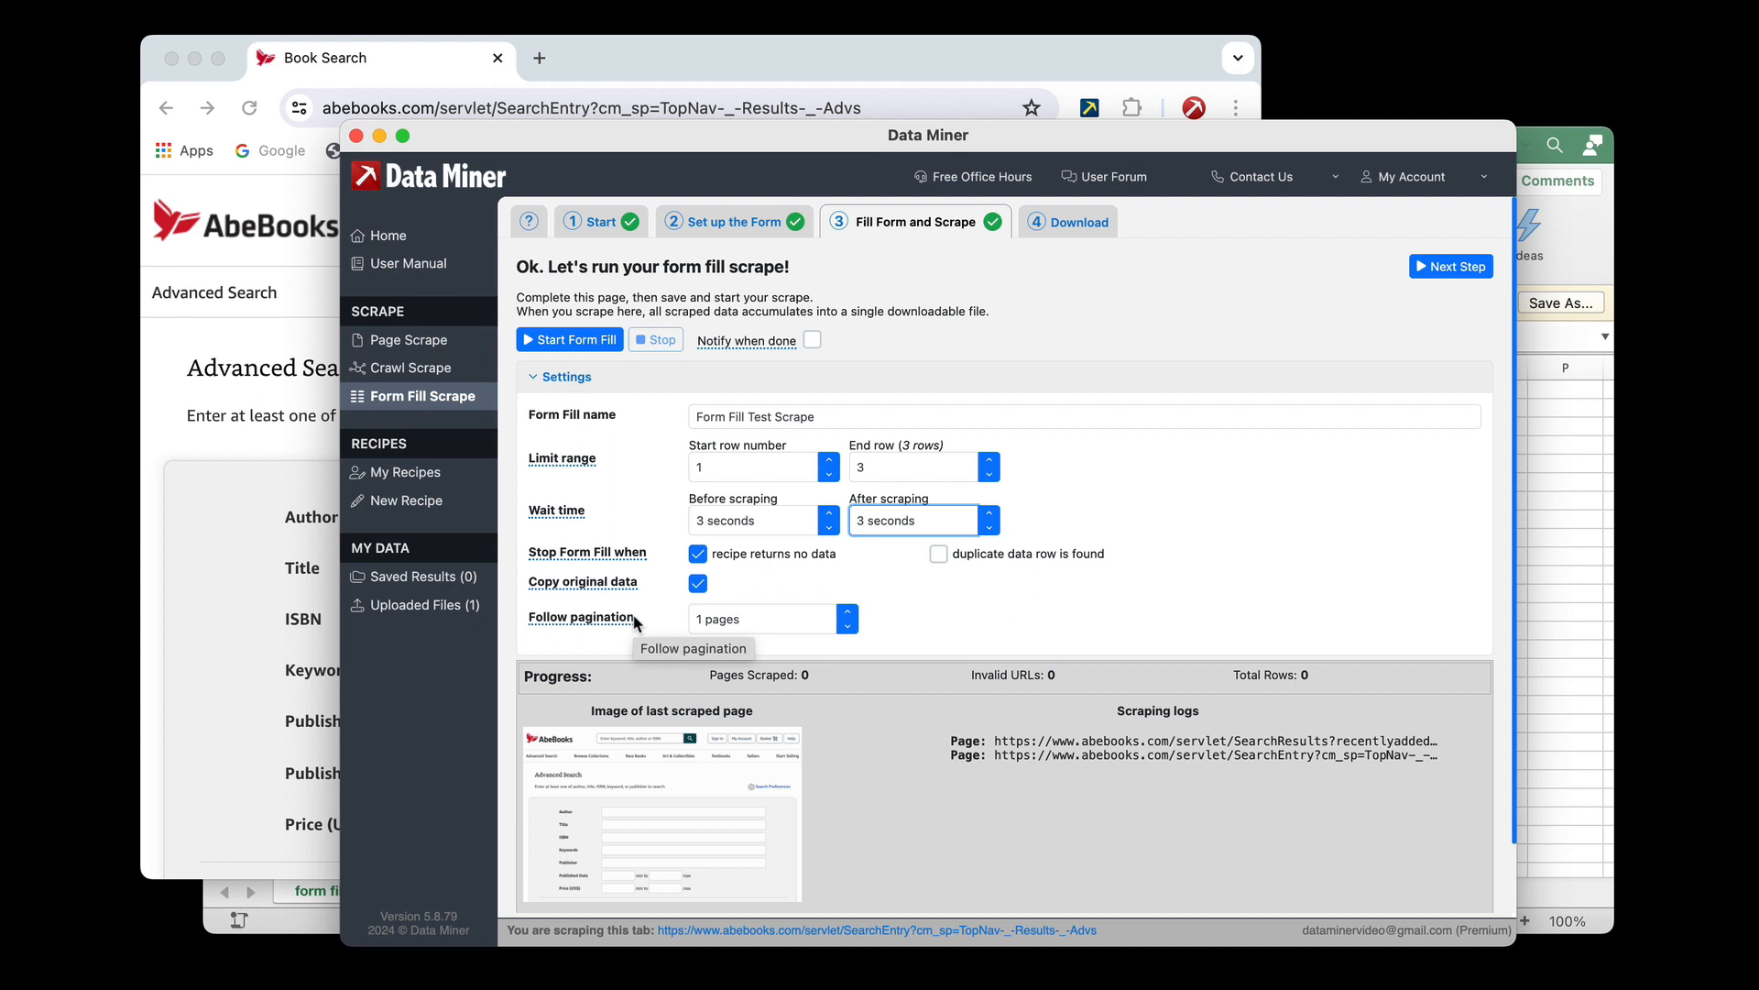
click(847, 611)
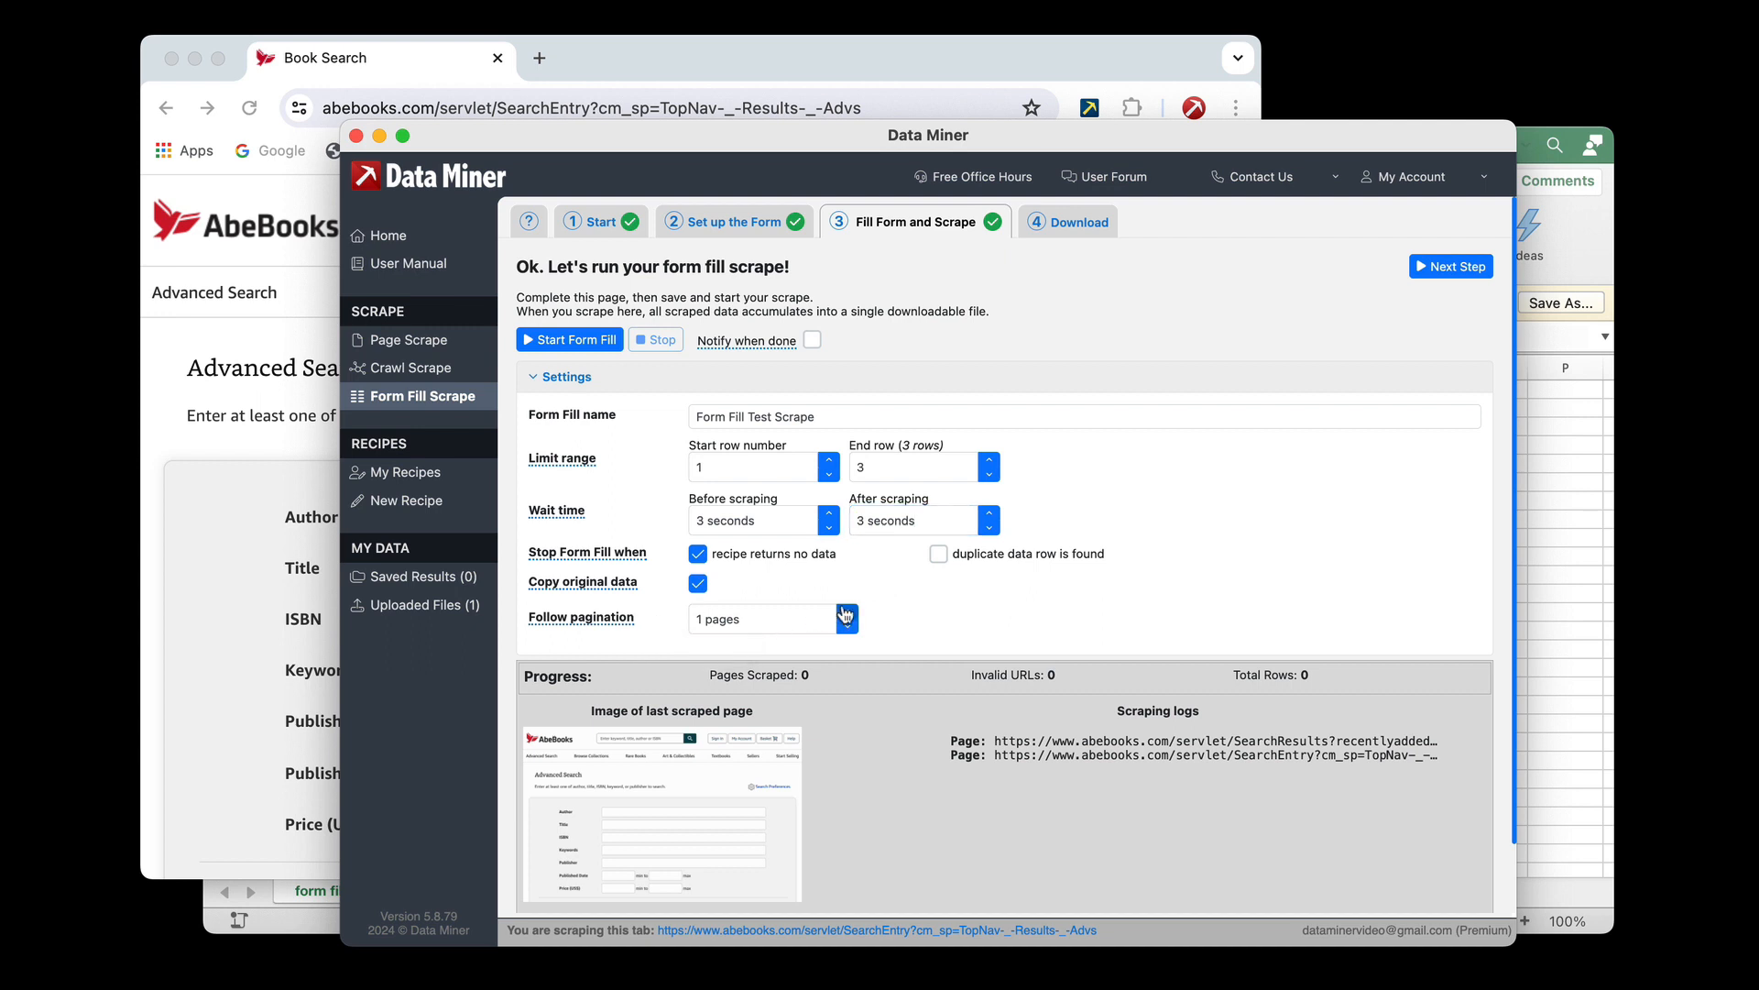
click(847, 611)
click(977, 609)
Start the form fill and open the download page for its scraped data
scroll(931, 492, down, 2)
scroll(931, 492, up, 2)
click(591, 341)
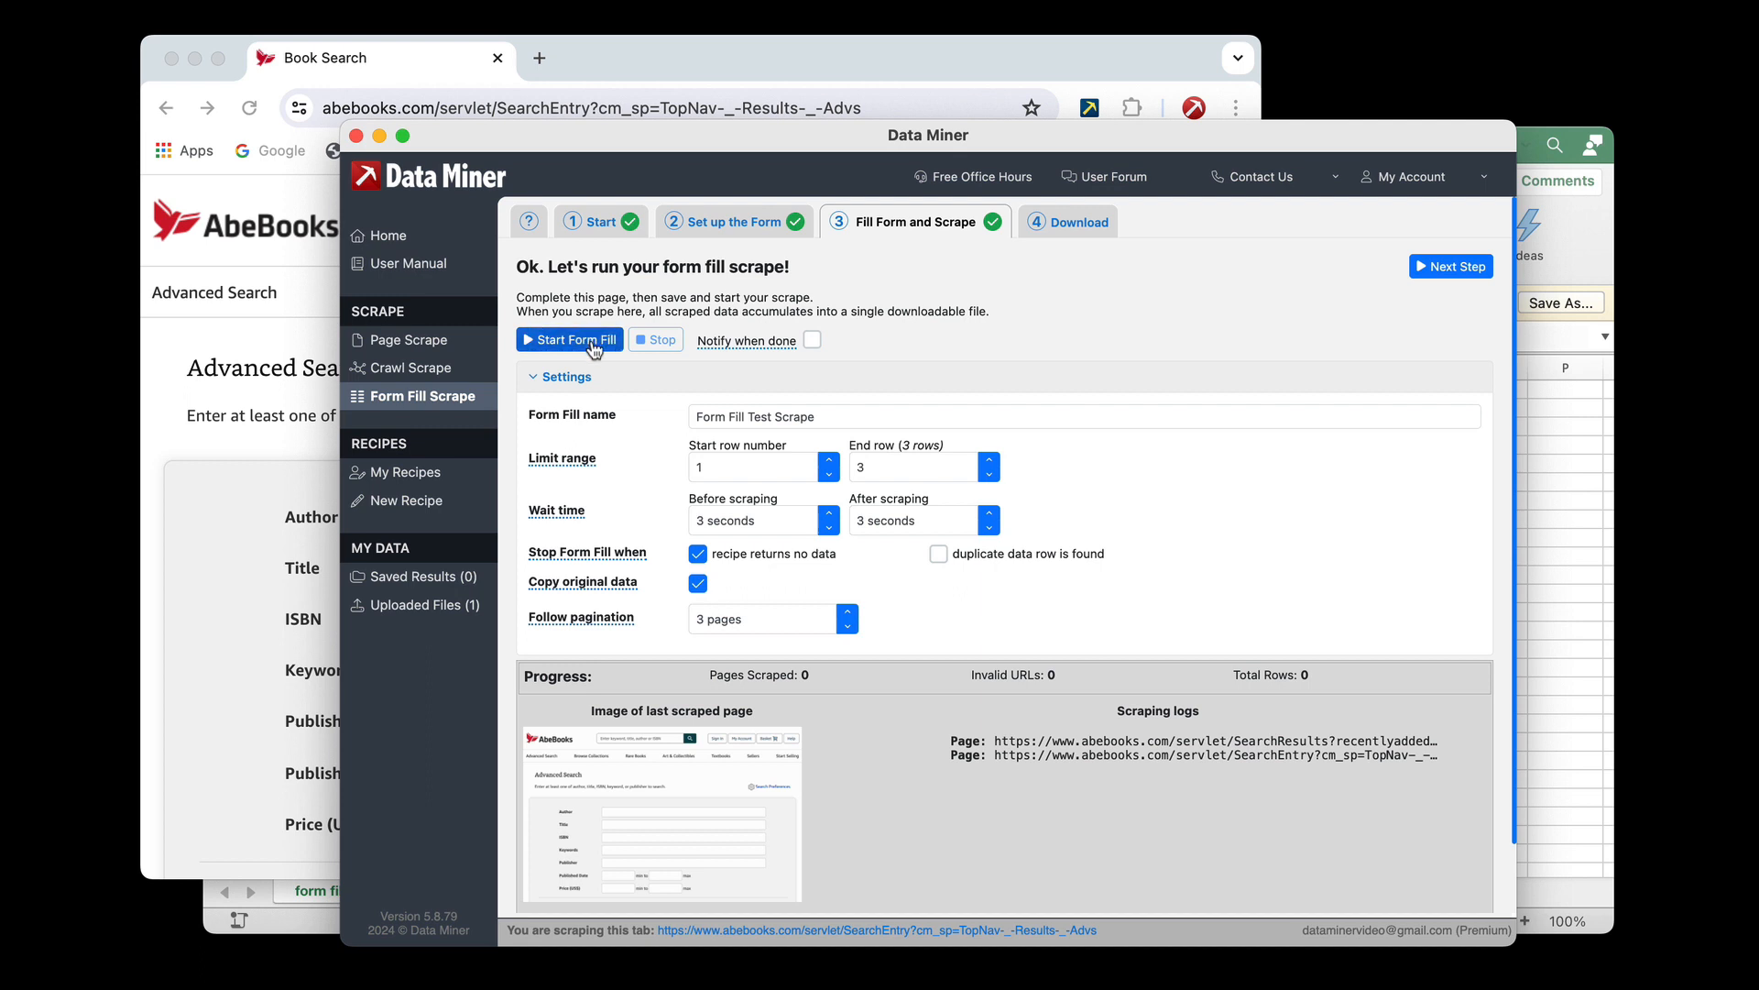
click(1065, 224)
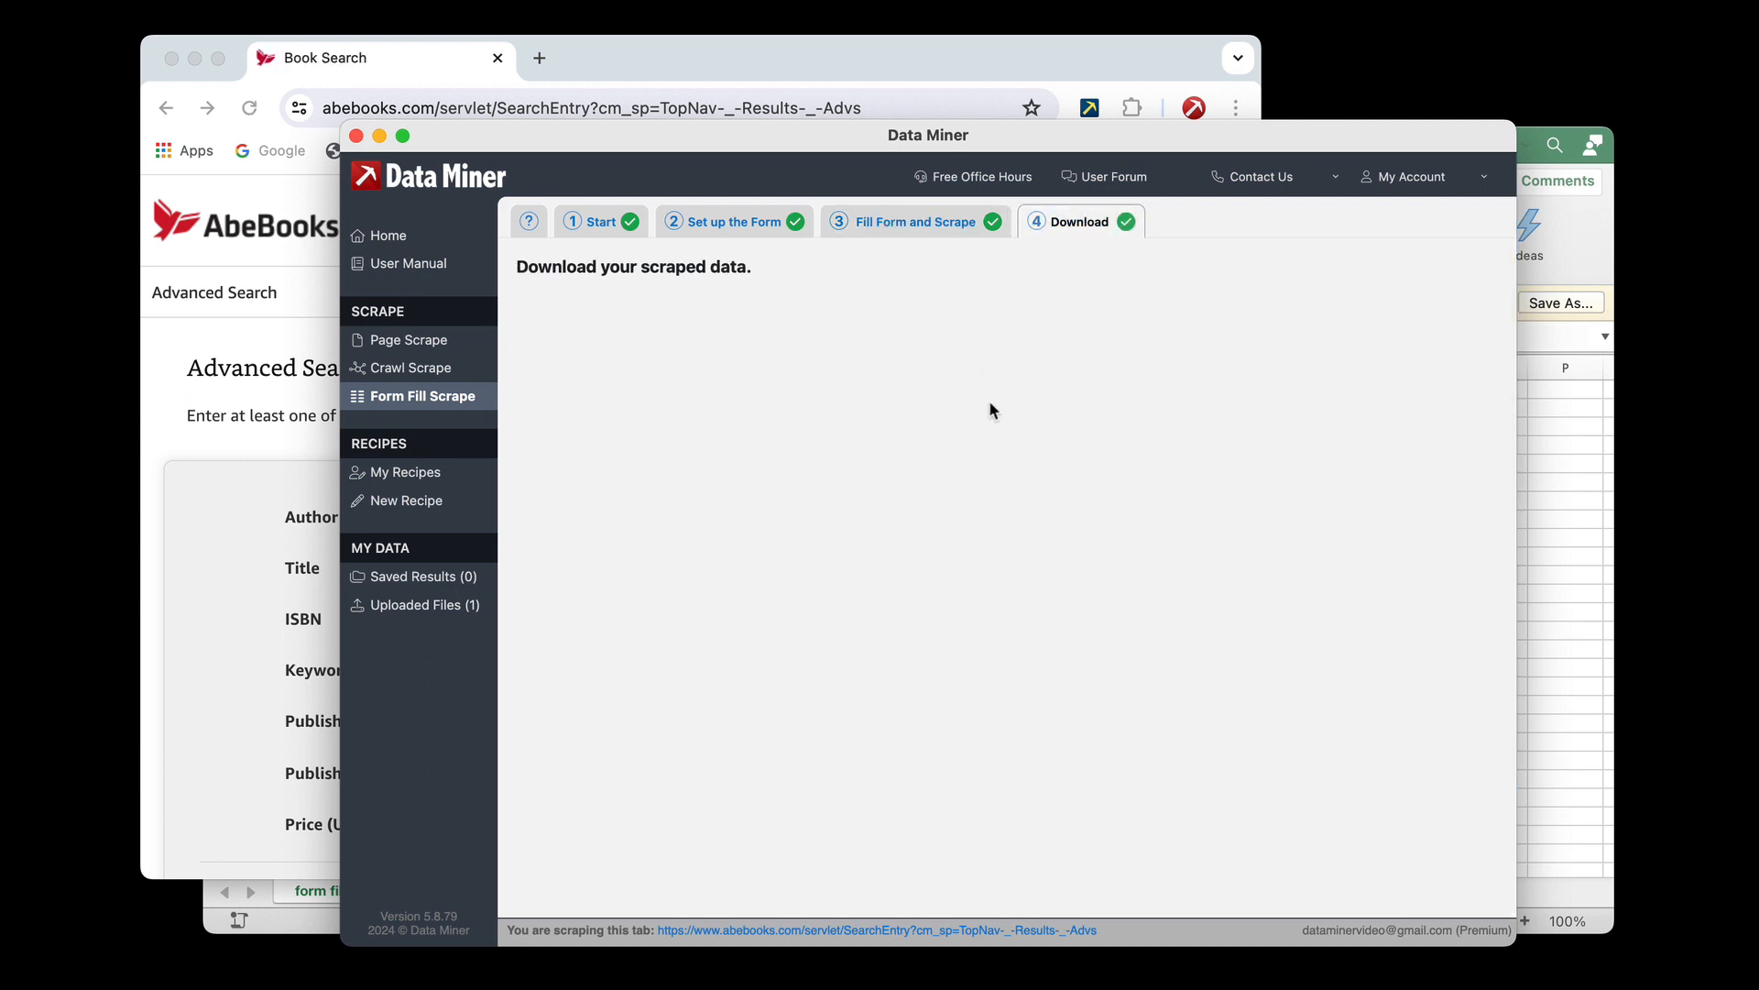
Switch to the browser and watch the first data row's AbeBooks search being filled in and its result pages scraped
click(788, 62)
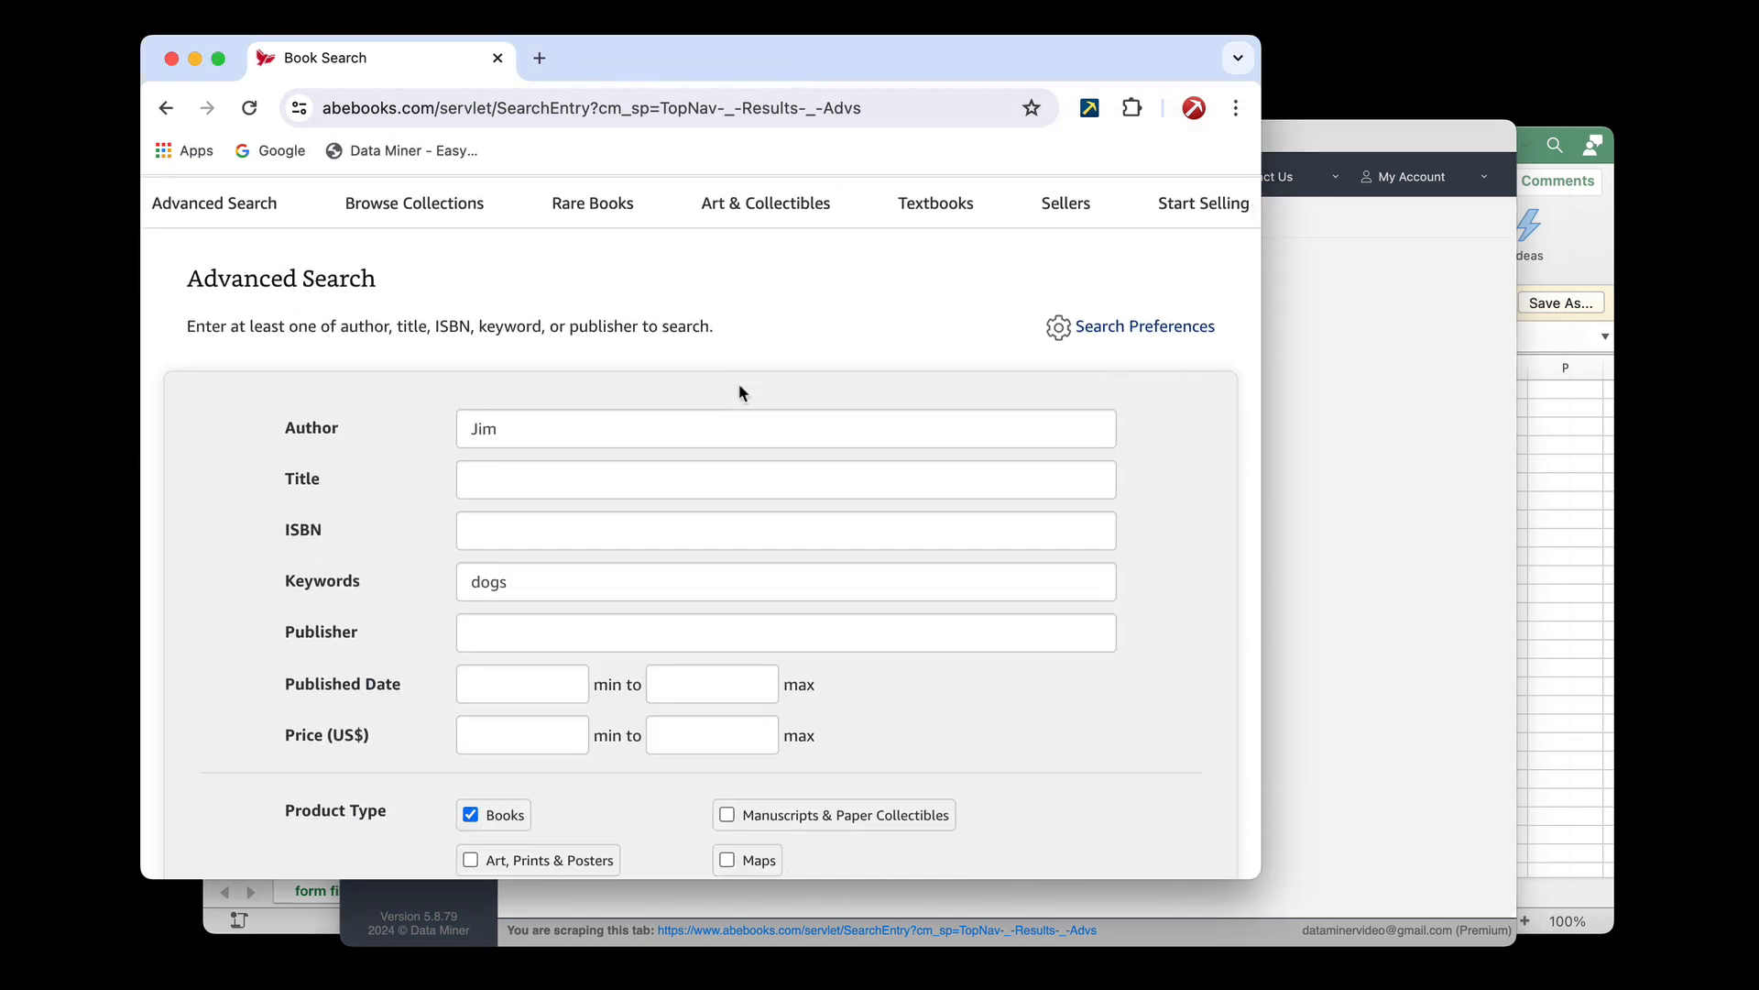
scroll(481, 590, down, 1)
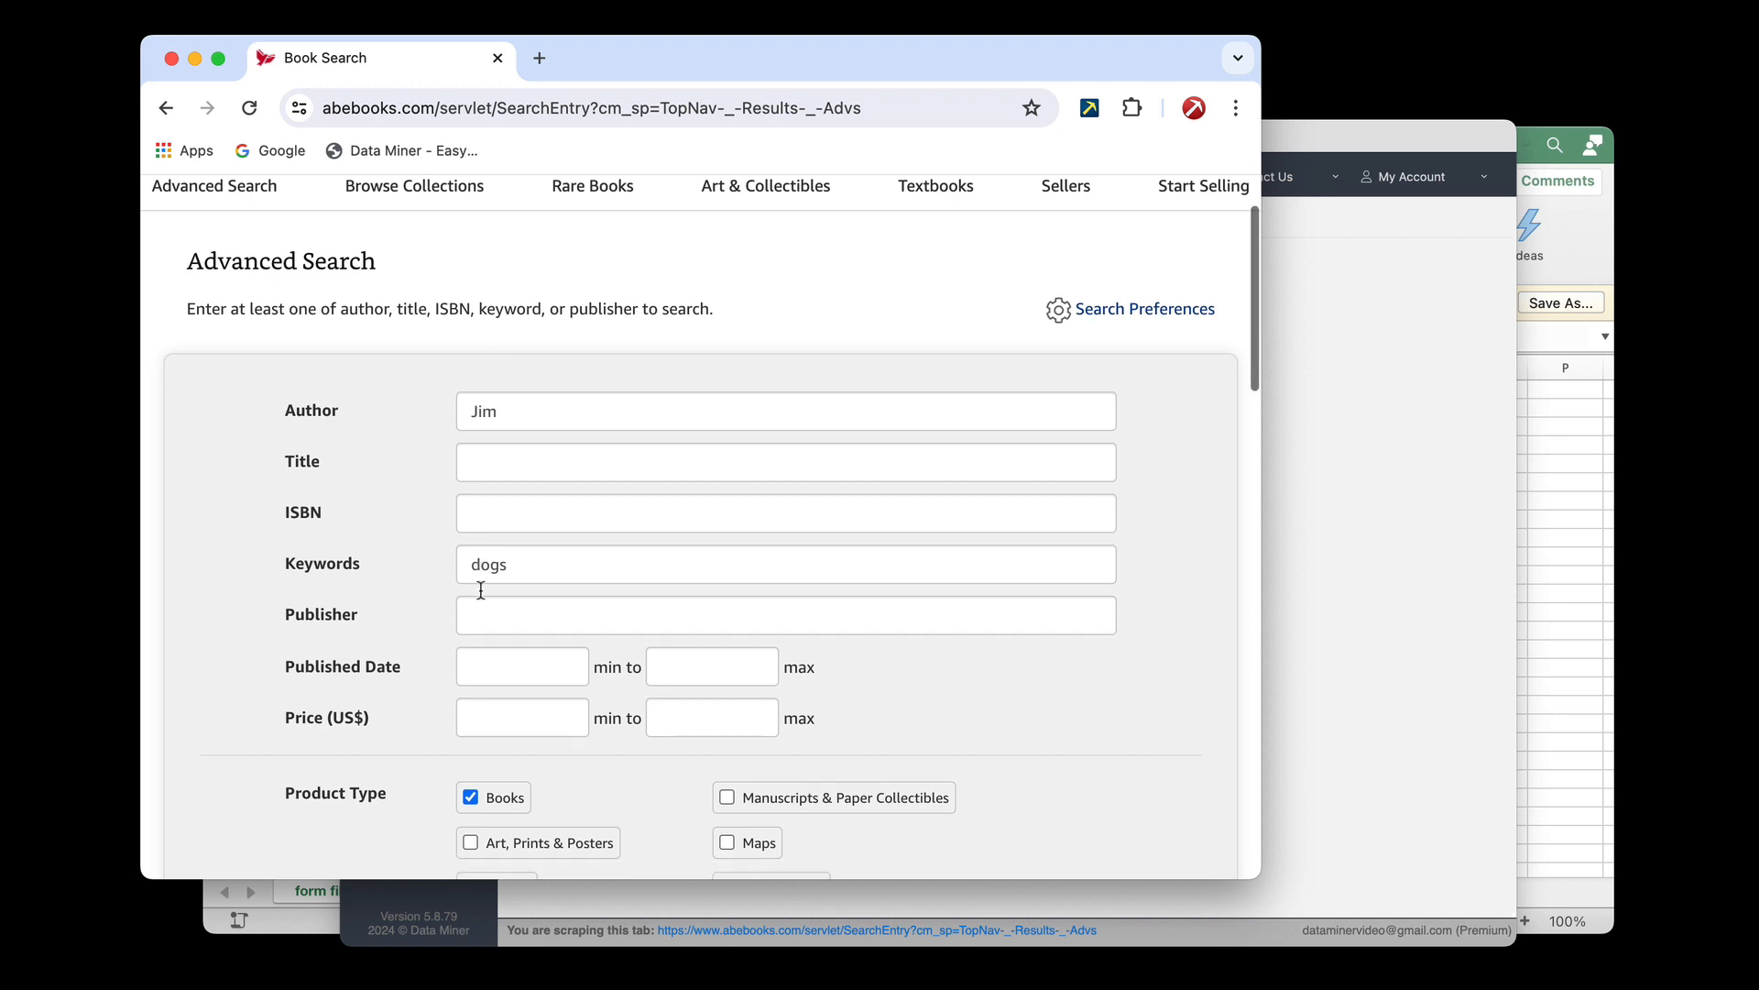
scroll(481, 590, down, 7)
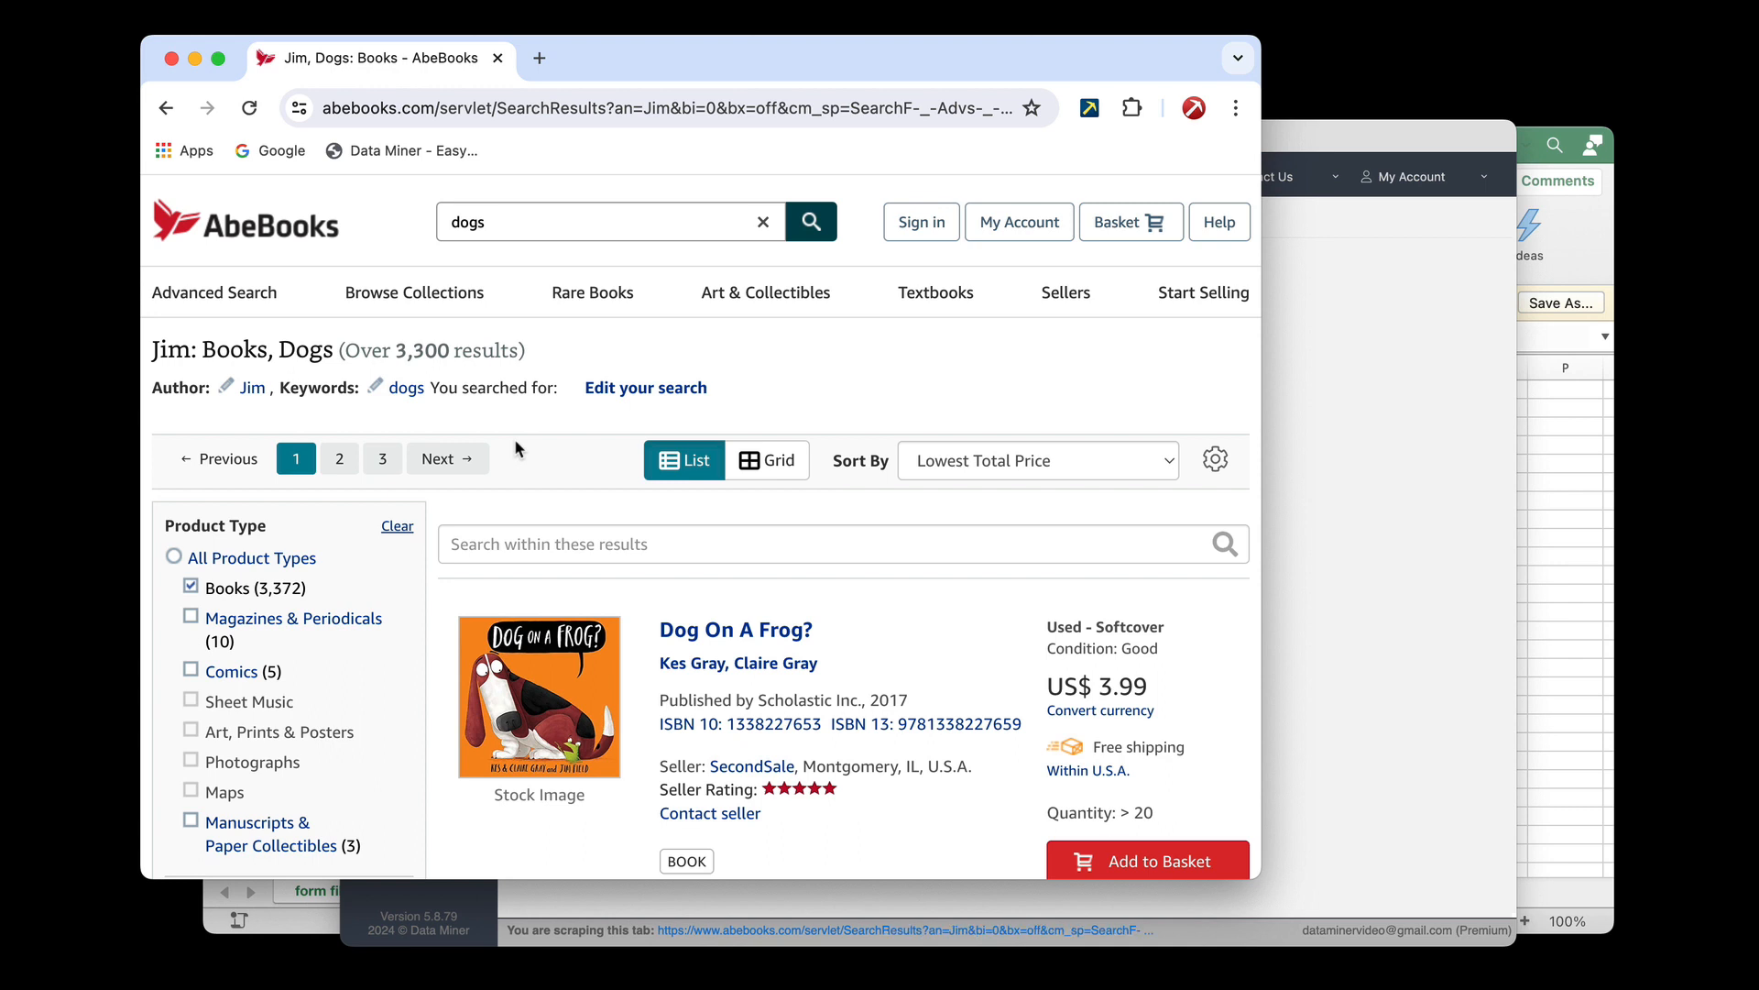
scroll(516, 441, down, 2)
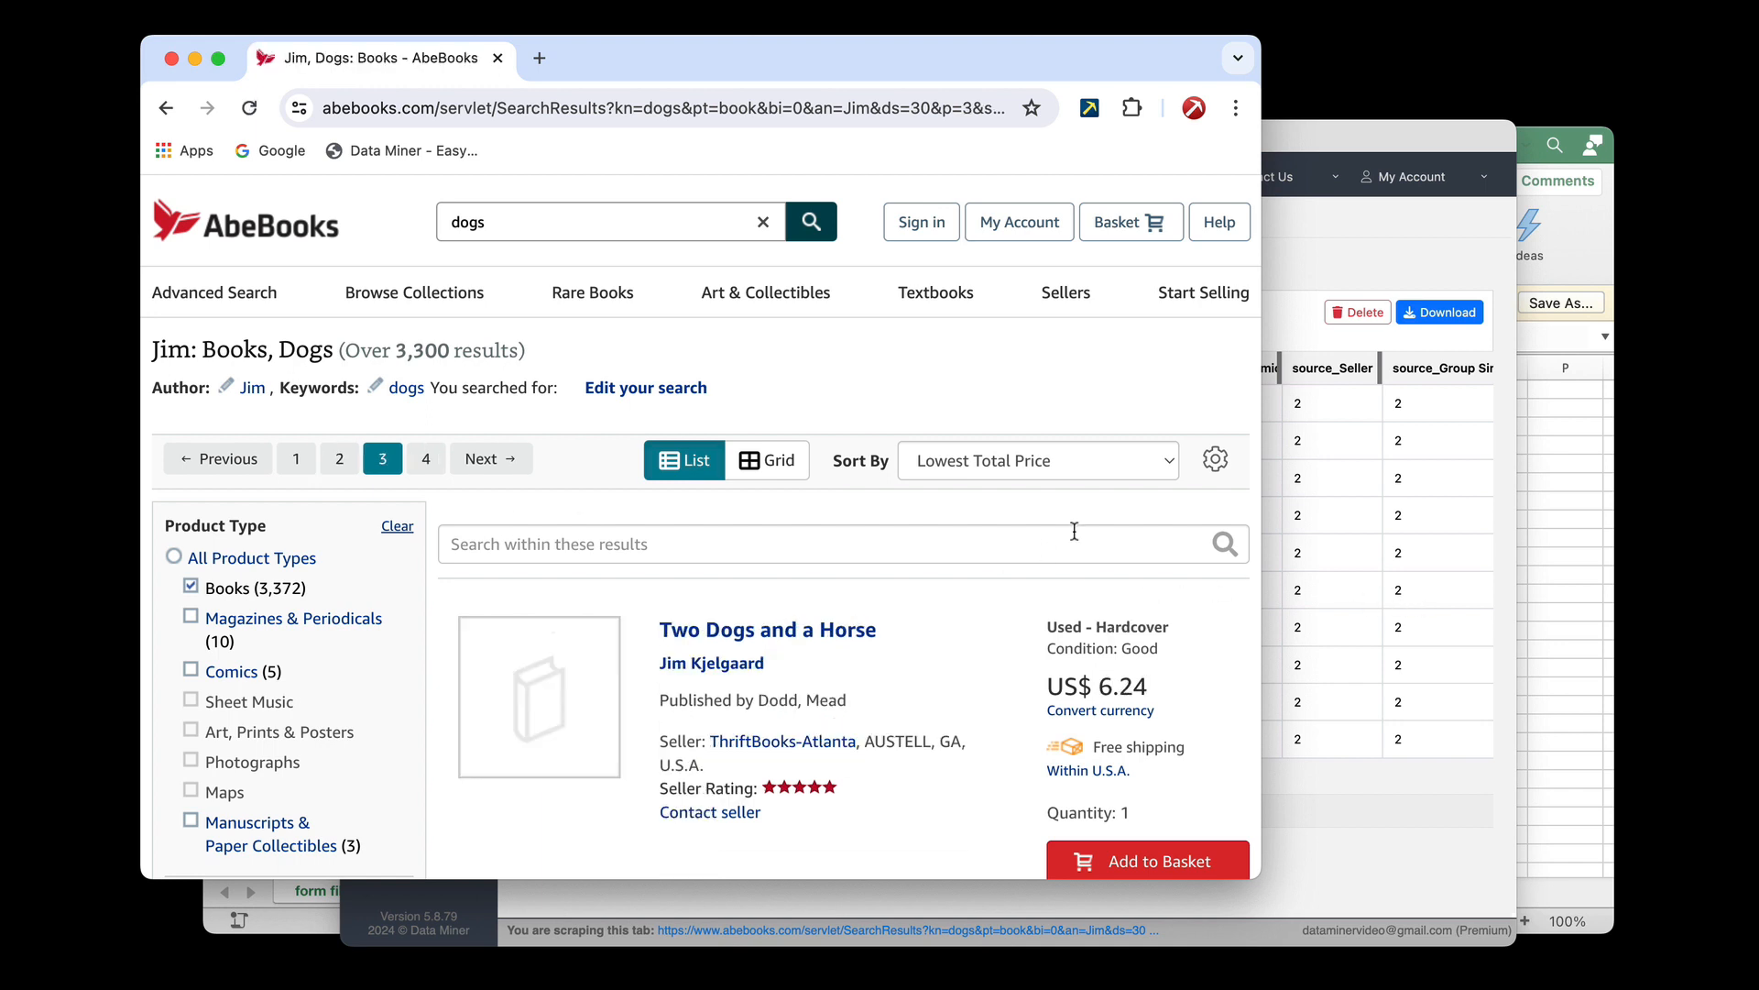
Return to Data Miner and increase the number of scraped rows shown per page
click(1377, 572)
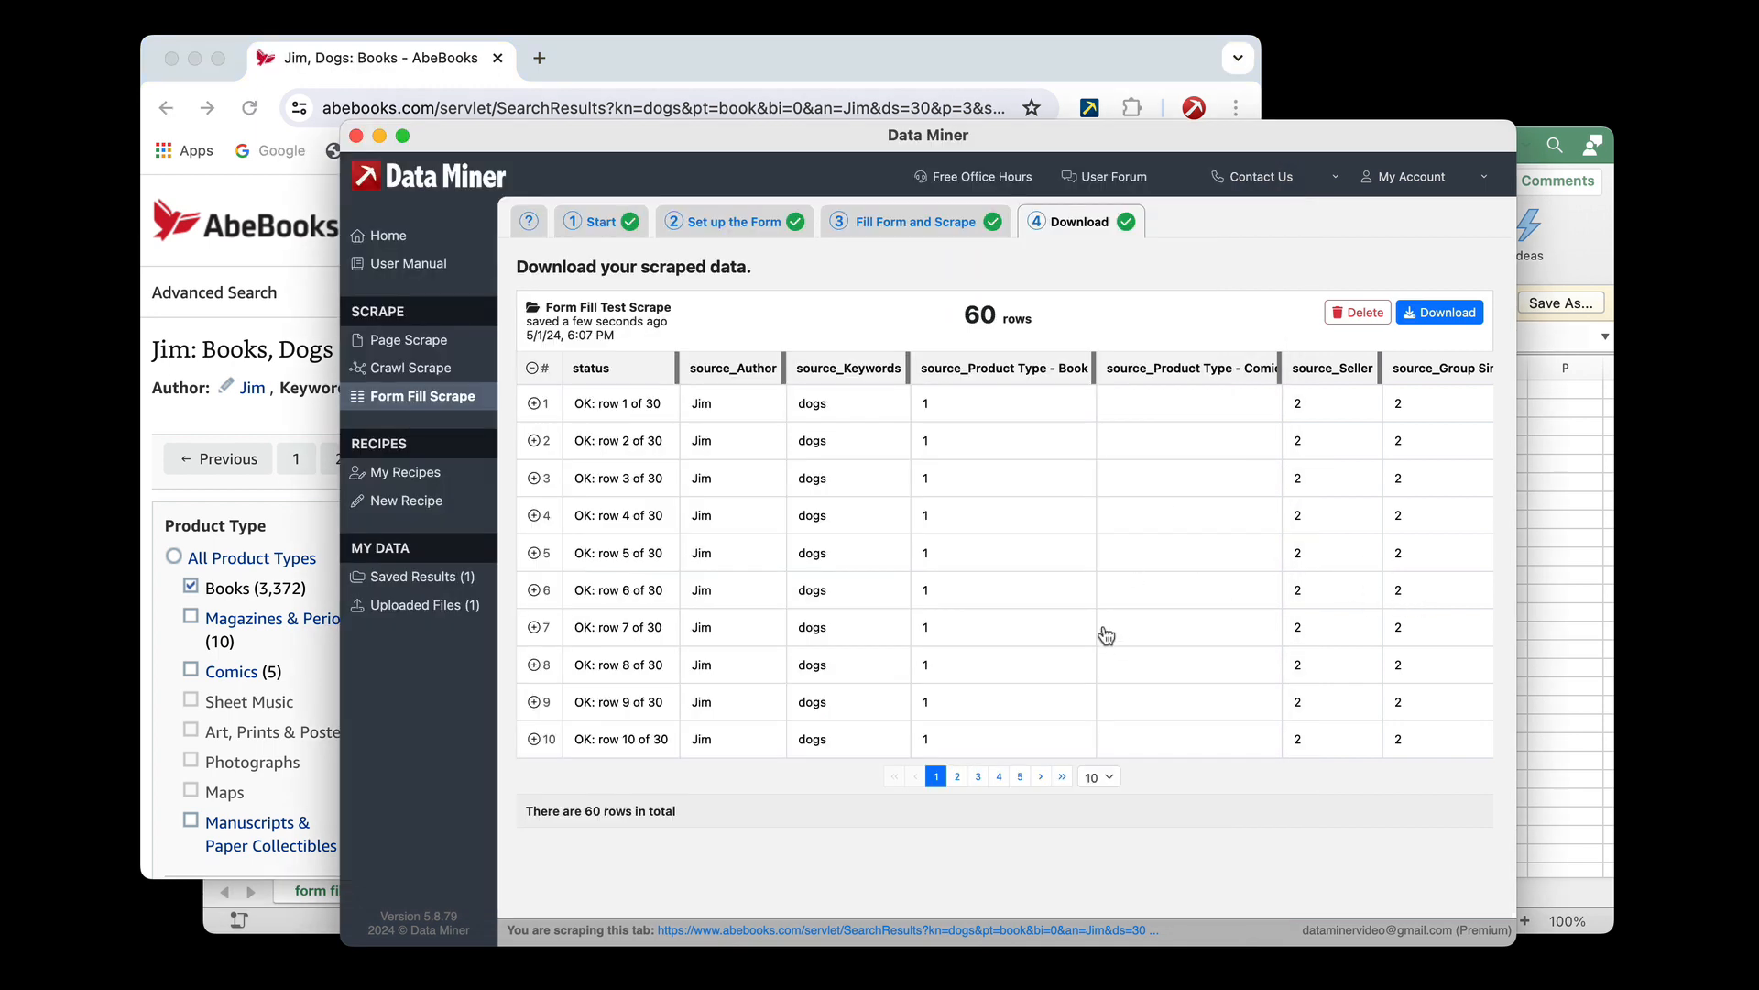
click(1098, 777)
click(1098, 843)
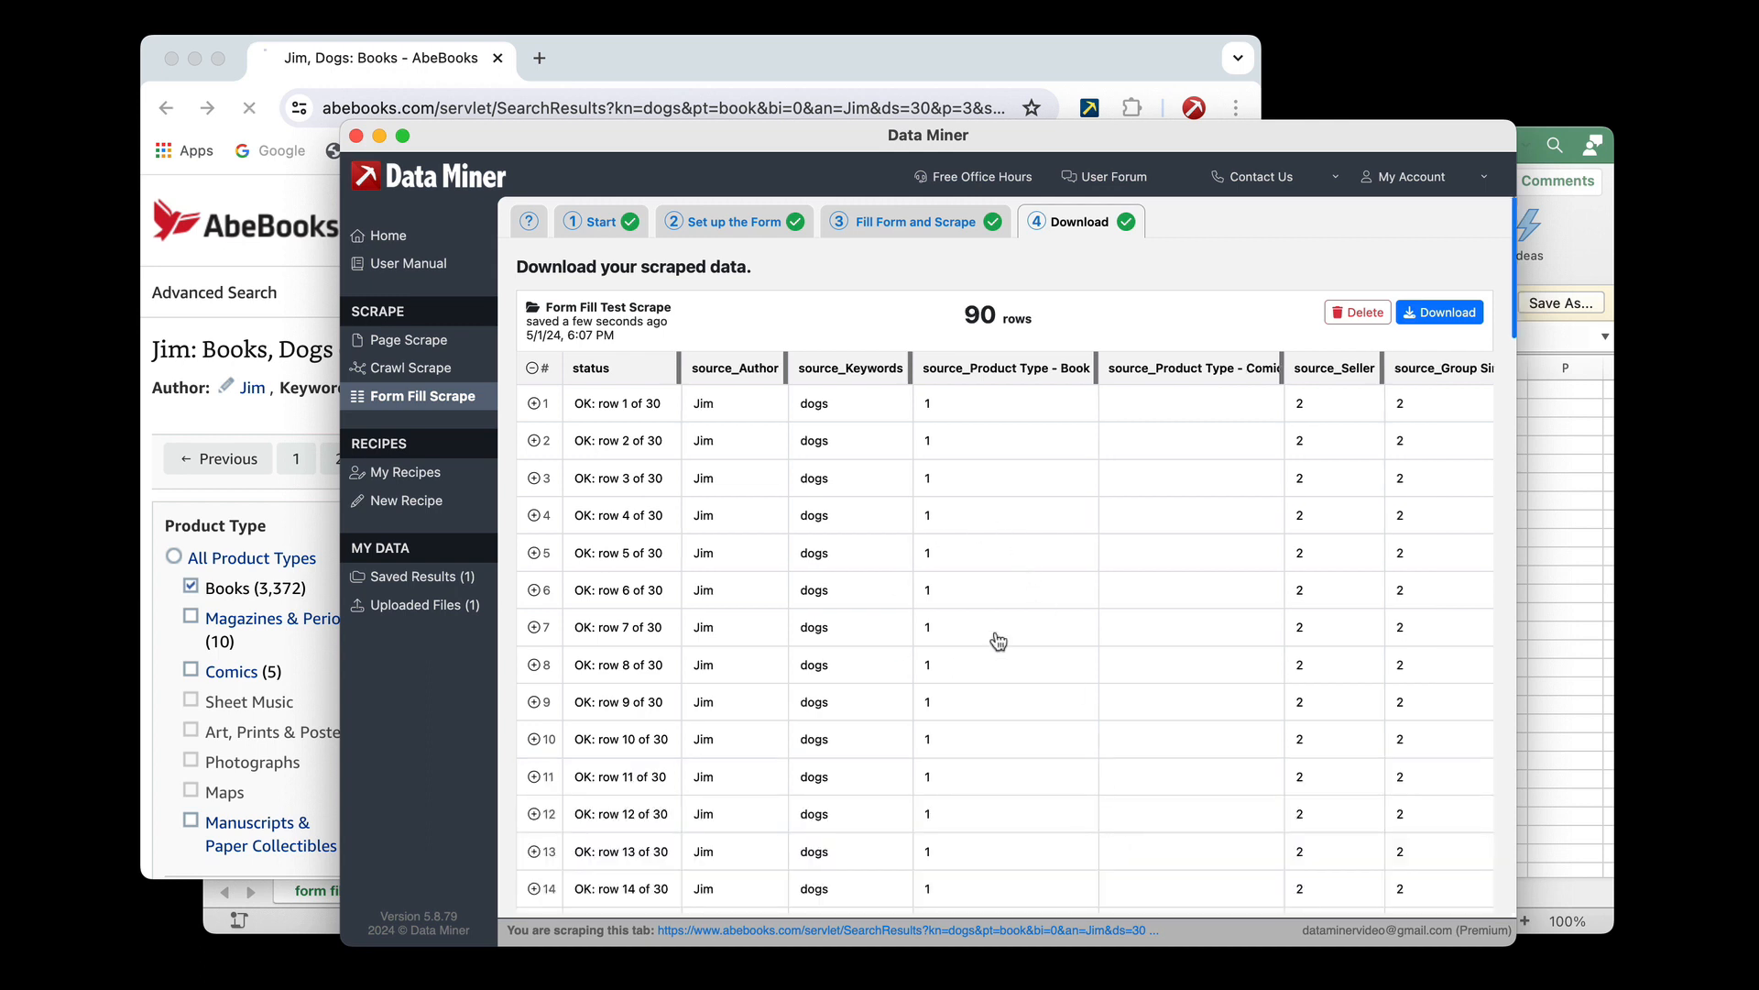
Examine the scraped rows, including the source columns and the URL column
scroll(986, 603, right, 2)
scroll(985, 603, right, 3)
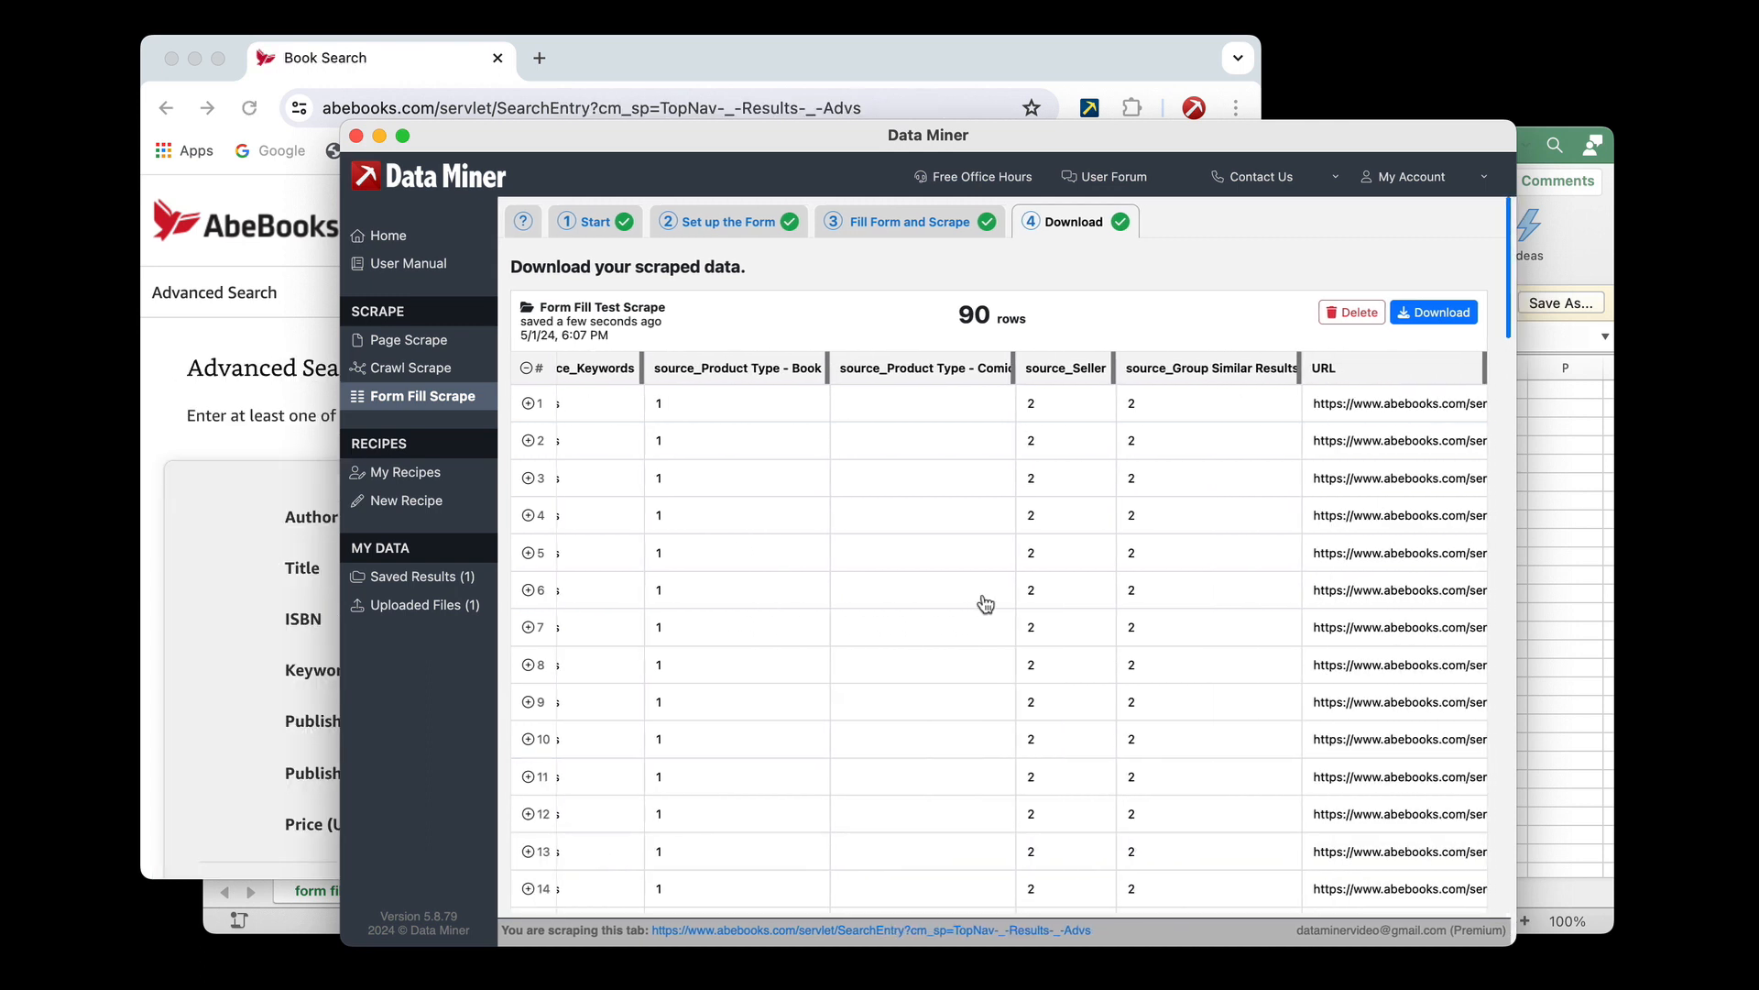
right_click(985, 593)
click(1023, 532)
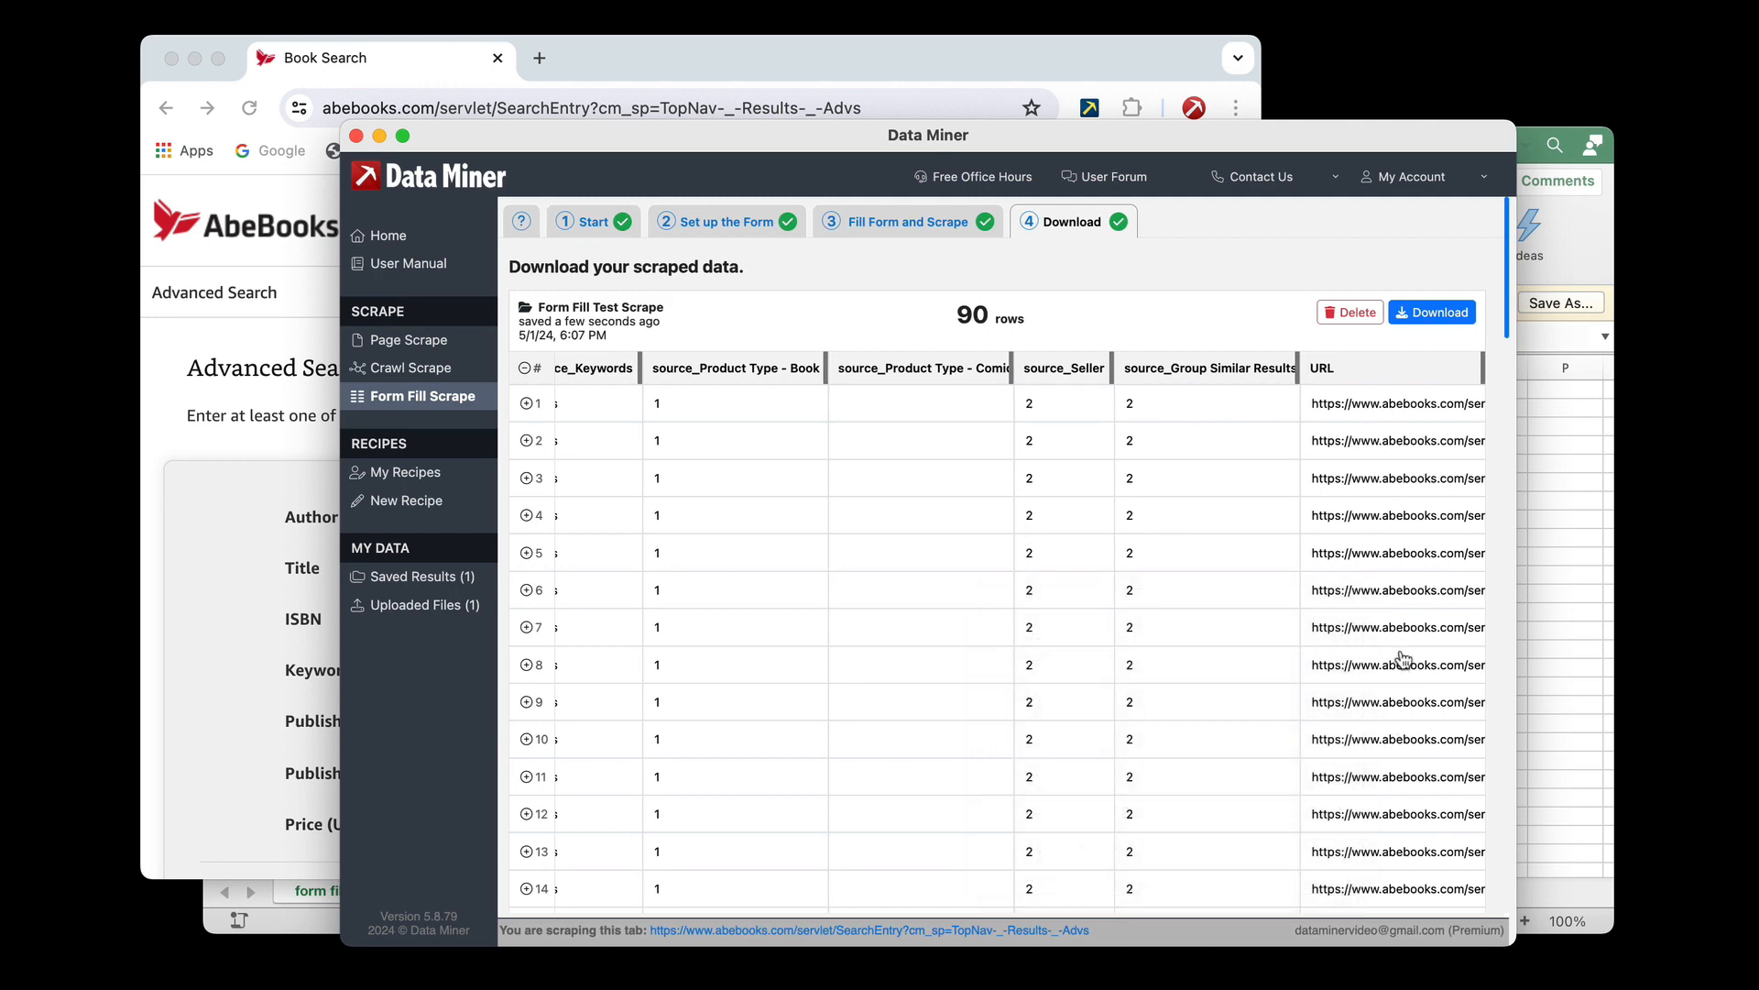
scroll(1402, 658, down, 10)
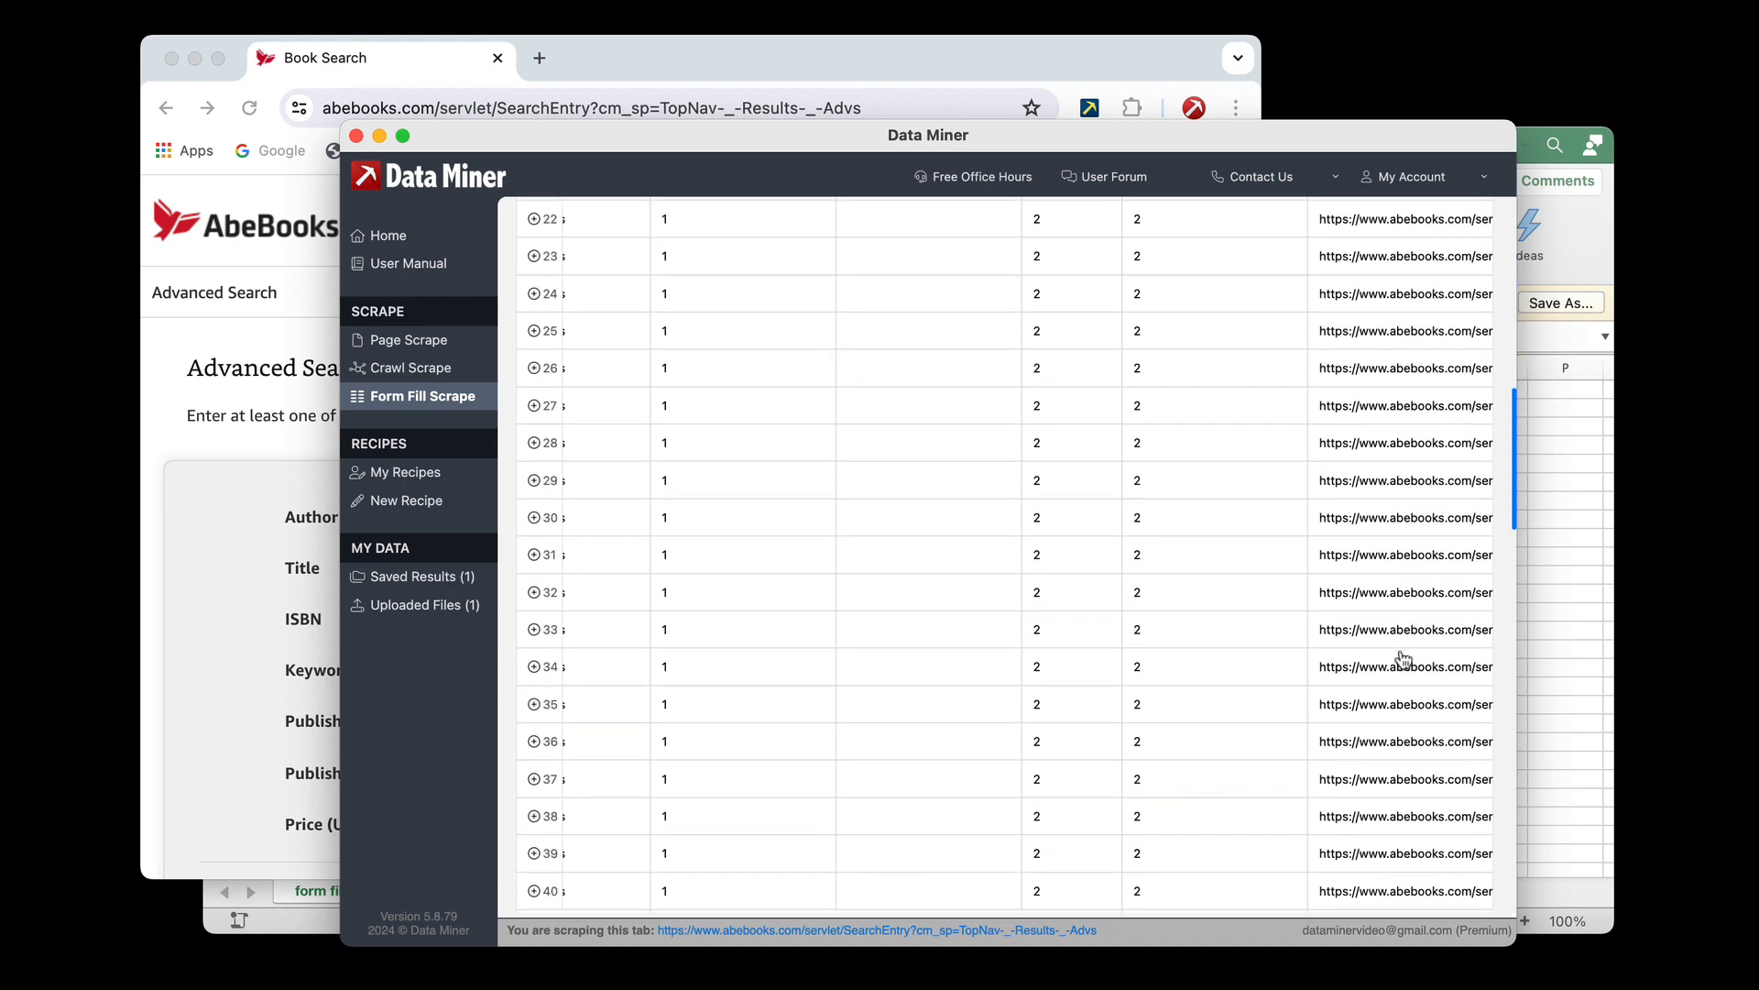
scroll(1402, 658, down, 10)
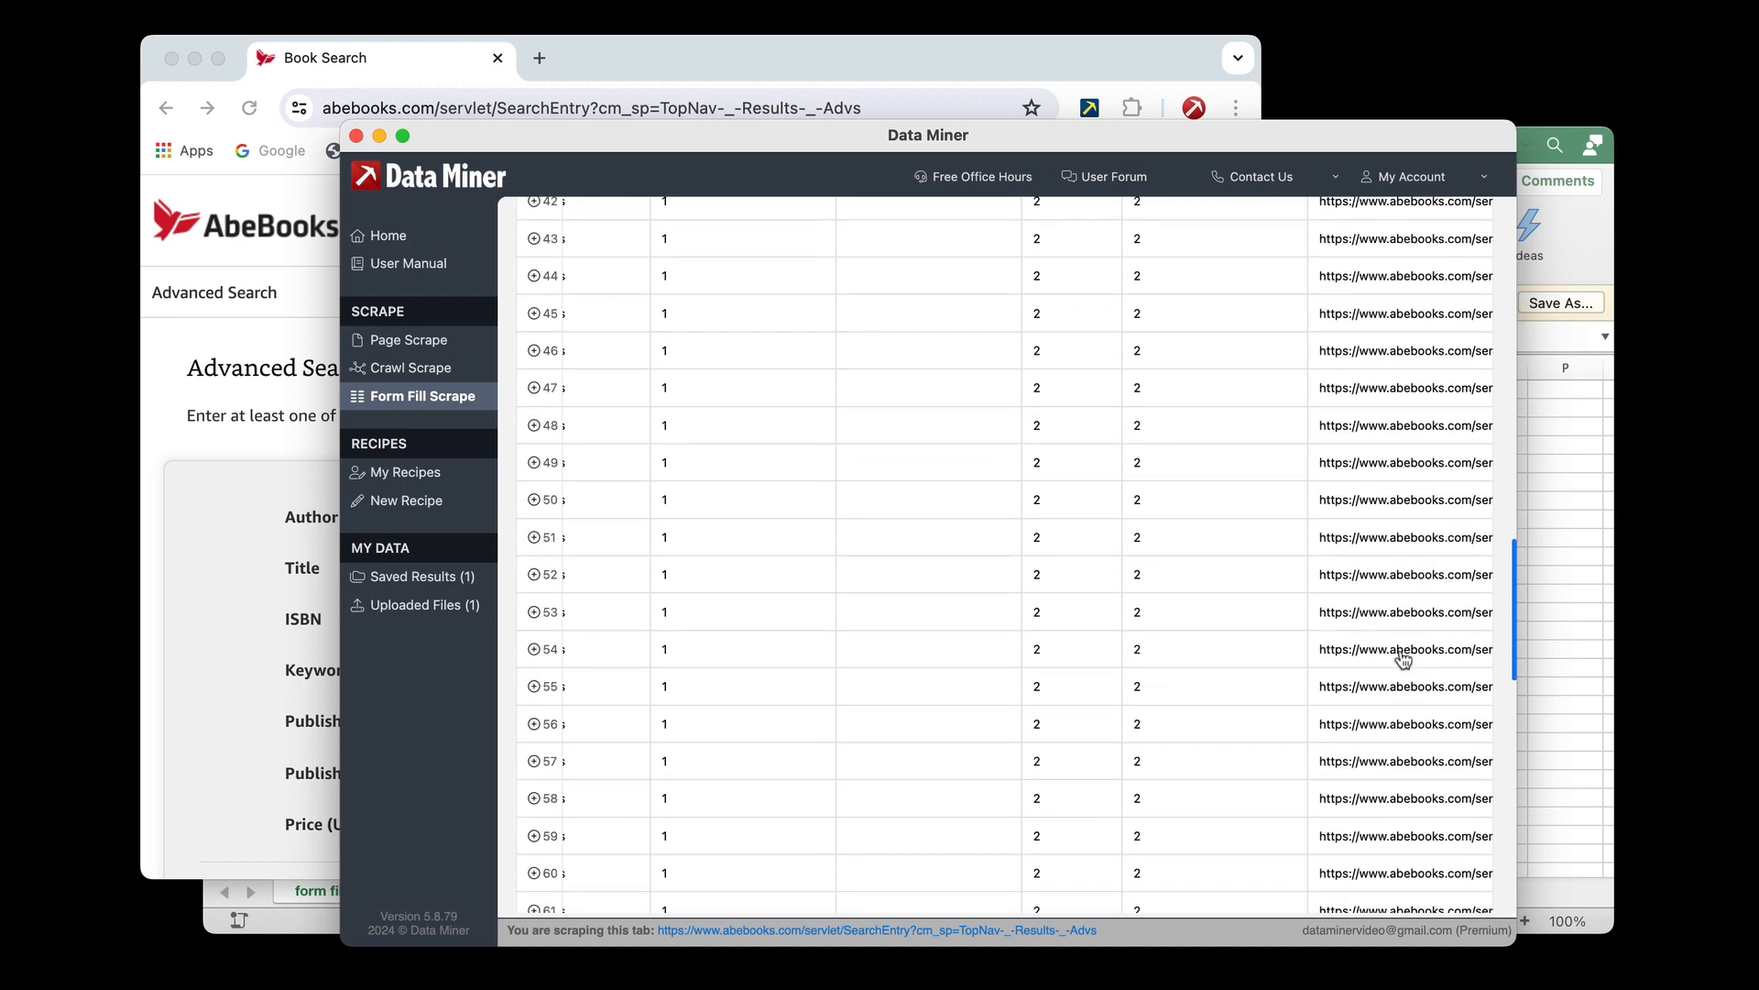
Watch the next data row's search run in the browser and check the scraped rows in Data Miner
click(767, 59)
scroll(520, 606, down, 4)
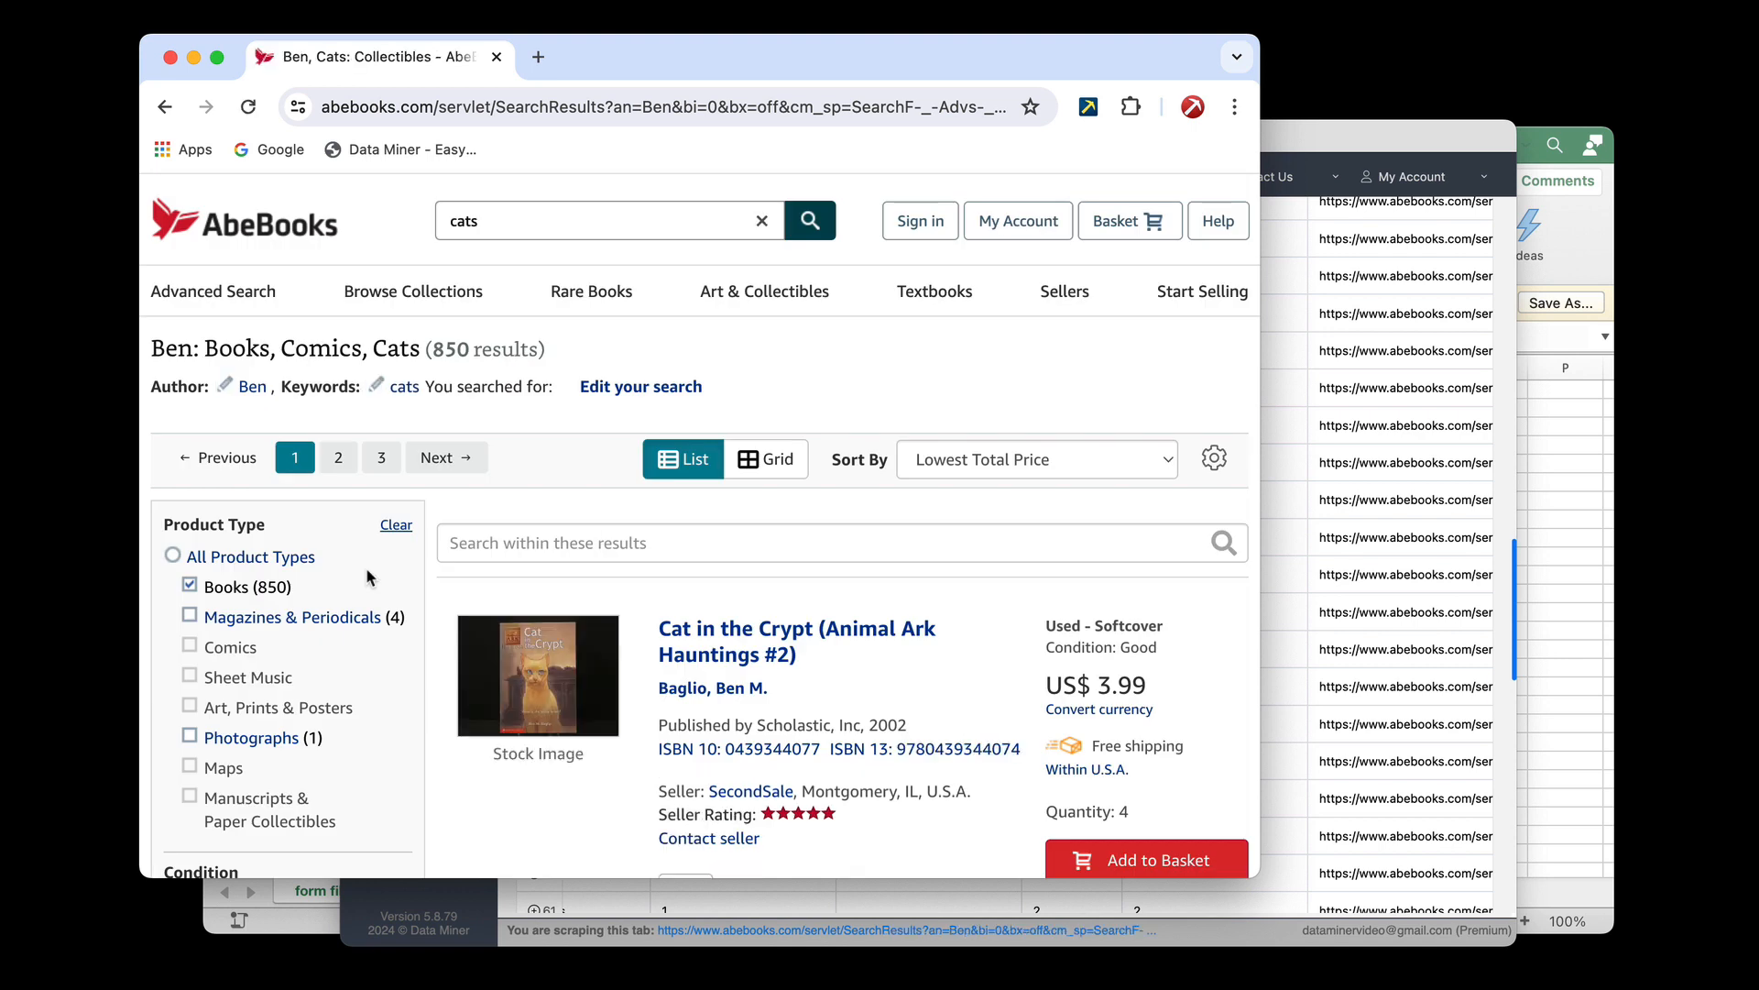
click(1380, 495)
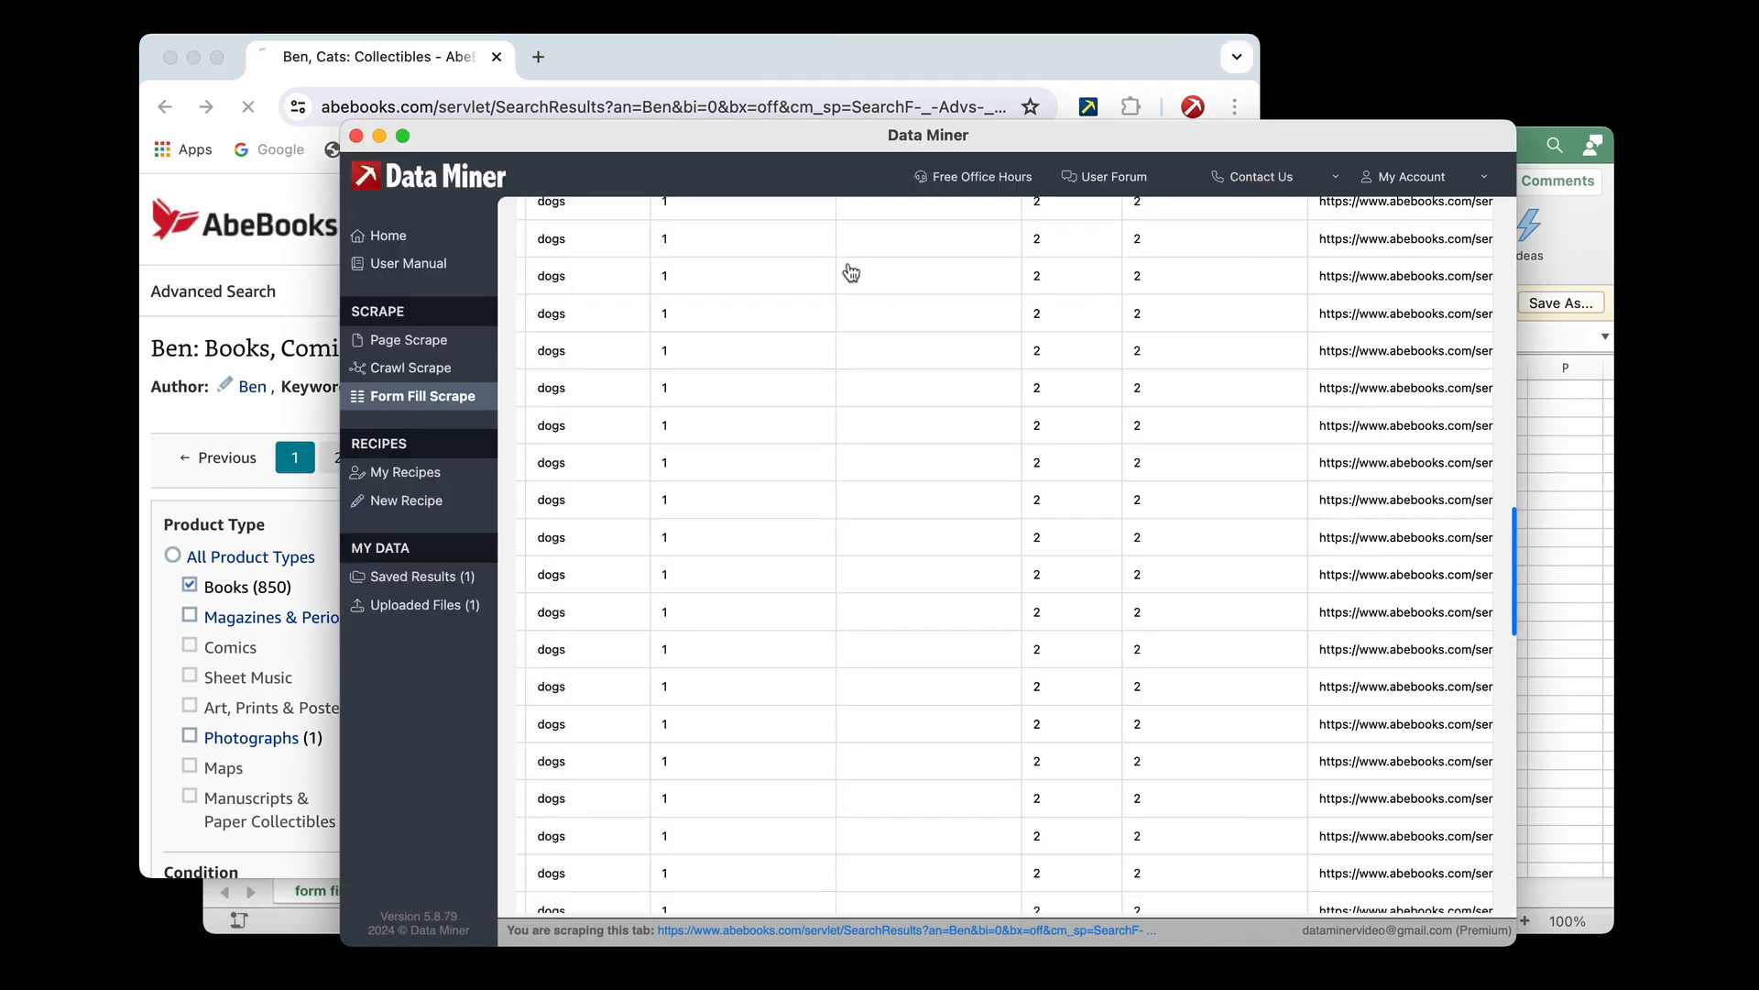
scroll(929, 354, up, 5)
scroll(929, 354, up, 10)
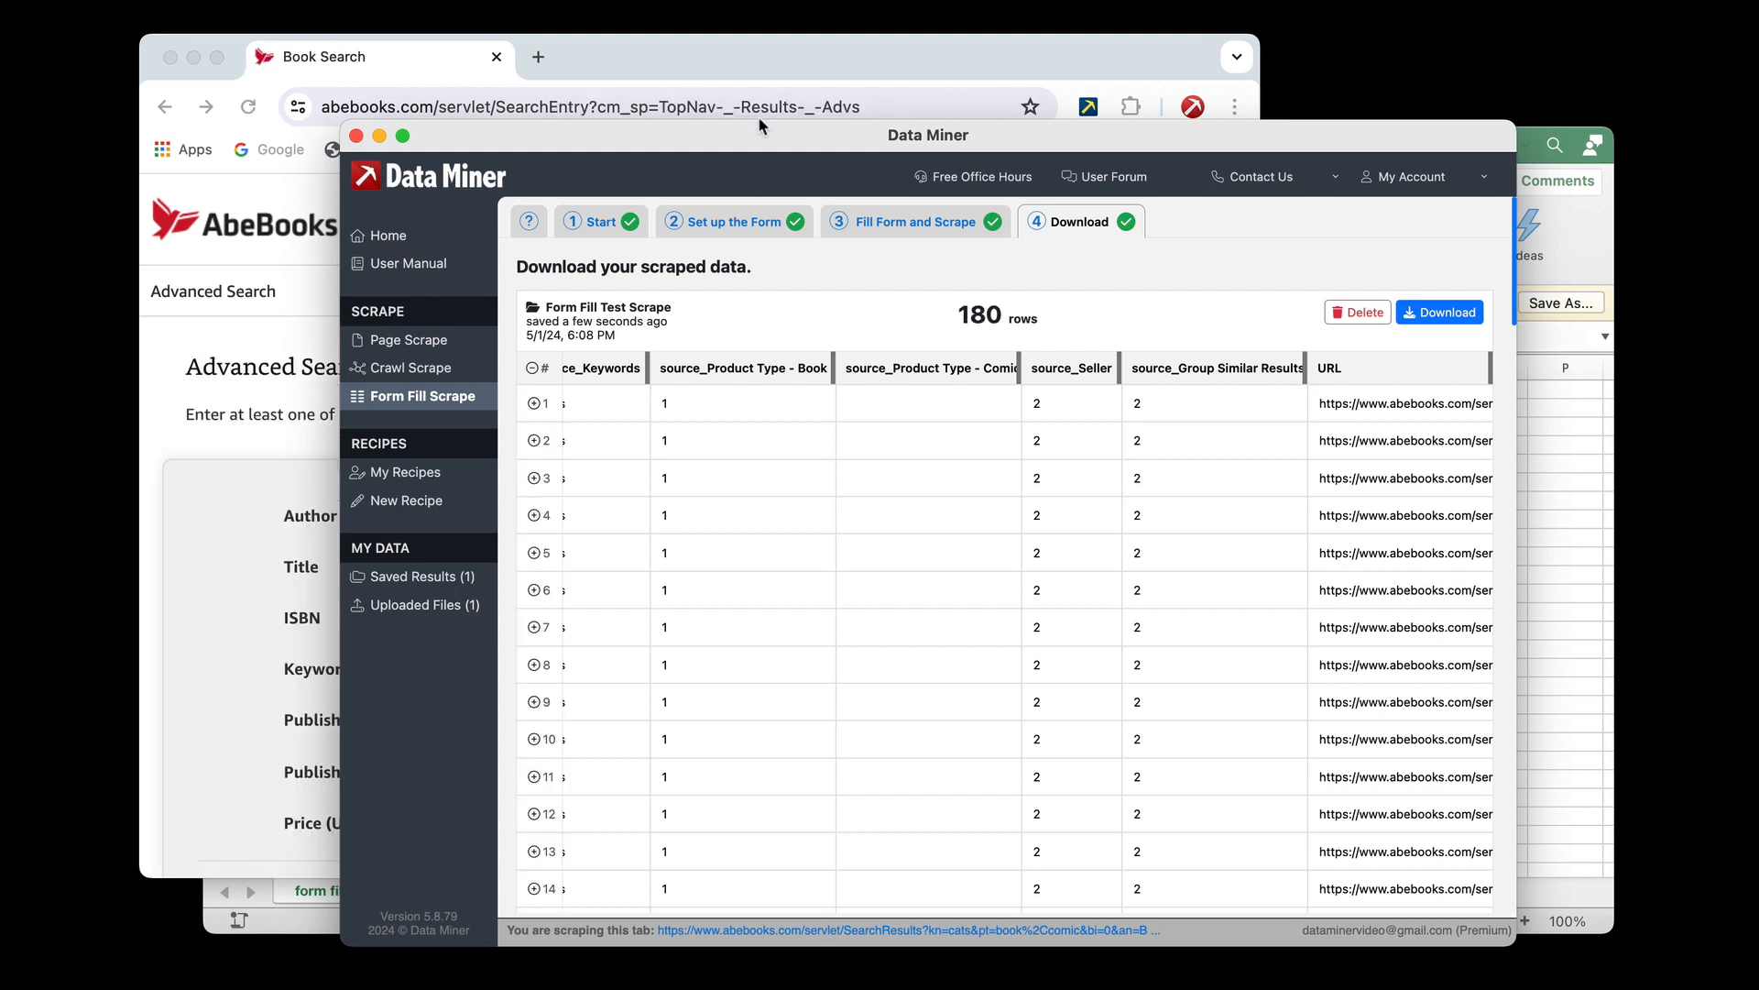
click(751, 68)
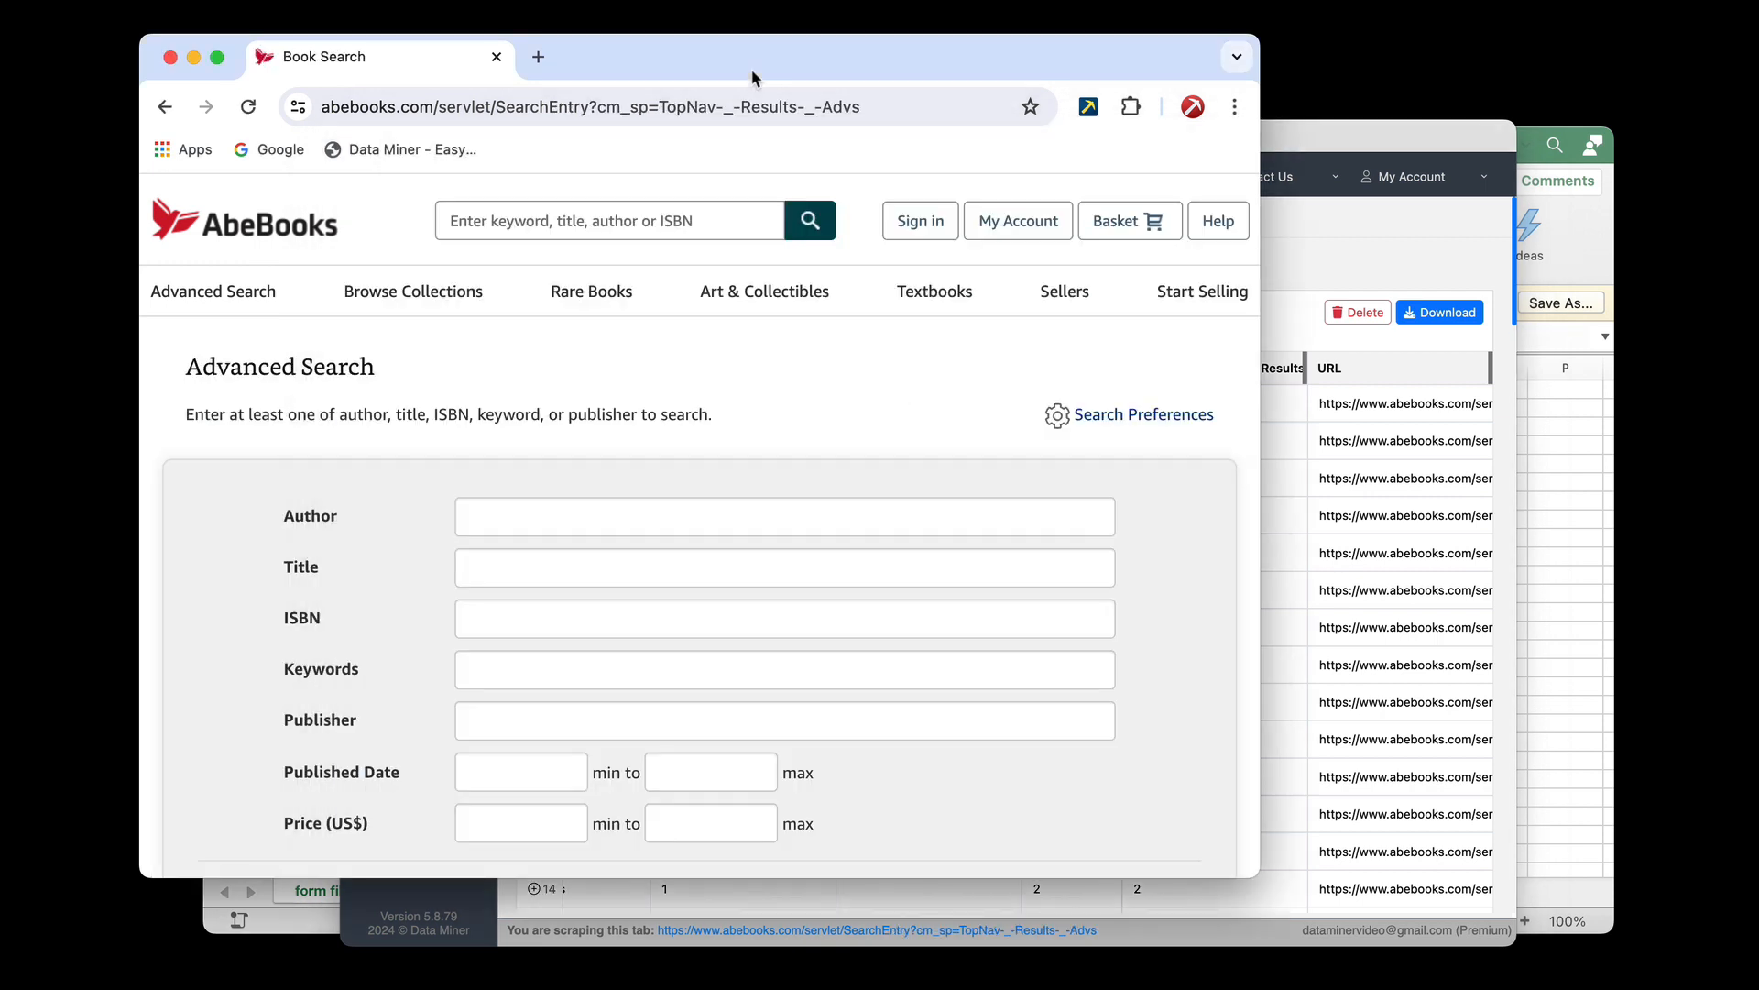